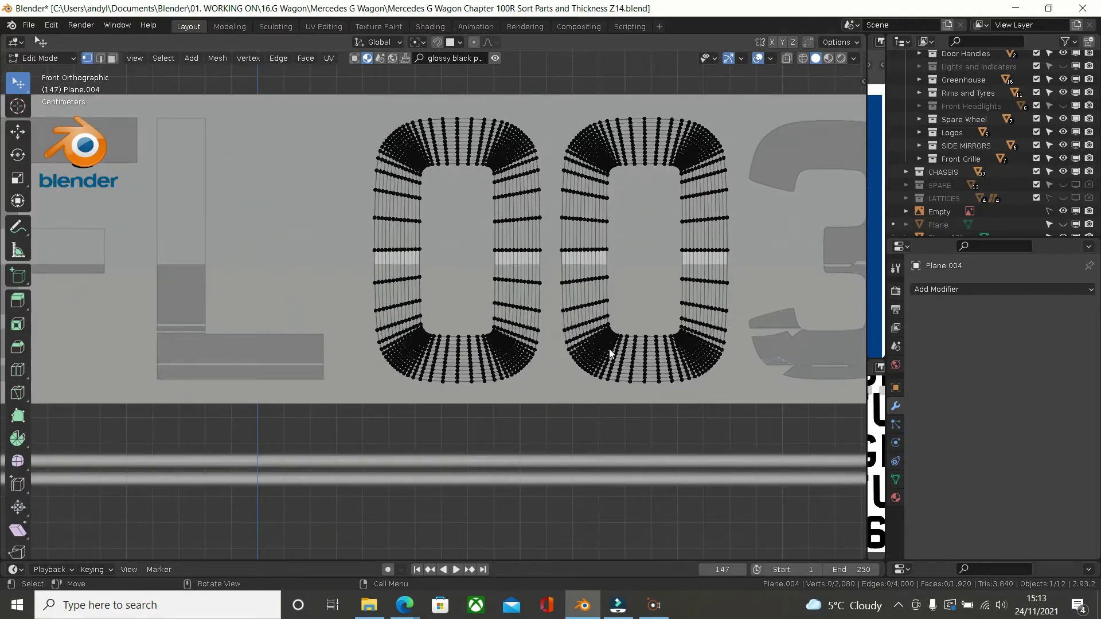
# Step: Select the entire mesh of the two zero digits on the number plate, seen in front orthographic view
pyautogui.keyDown('shift'); pyautogui.moveTo(607, 314); pyautogui.dragTo(521, 375, button='middle'); pyautogui.keyUp('shift')
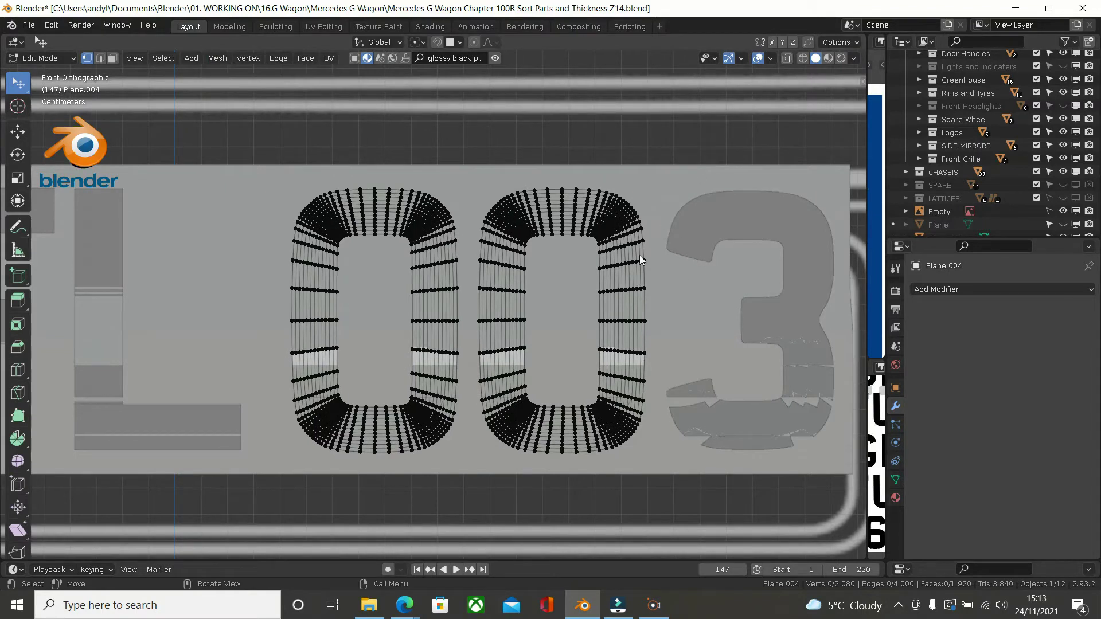
pyautogui.moveTo(648, 229); pyautogui.dragTo(601, 257, button='middle')
pyautogui.press('a')
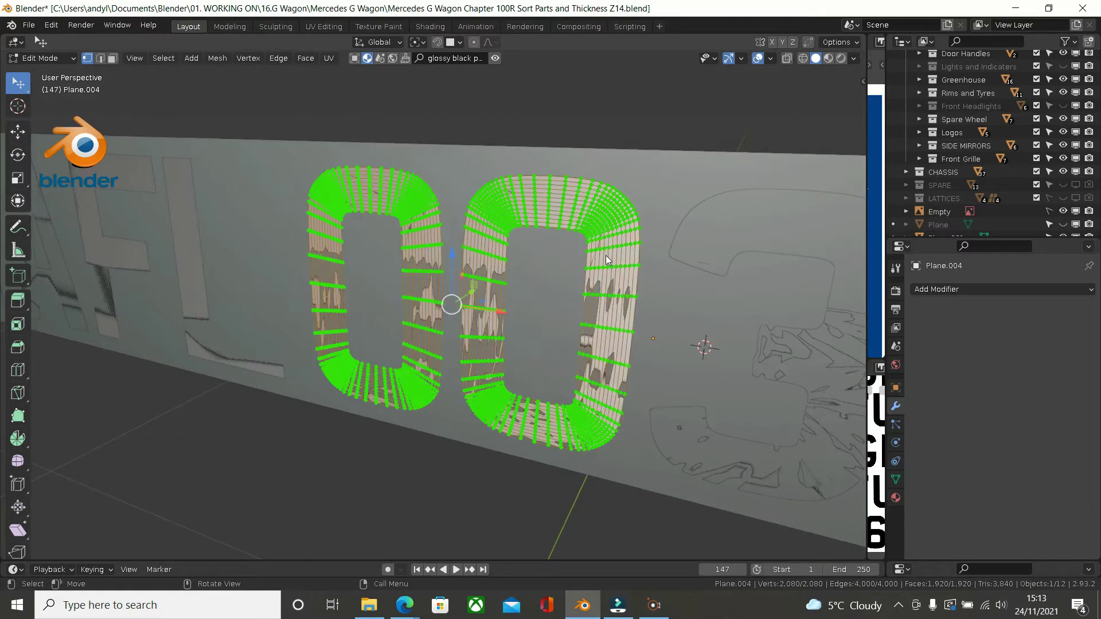
pyautogui.scroll(-1, 606, 255)
pyautogui.press('KP_1')
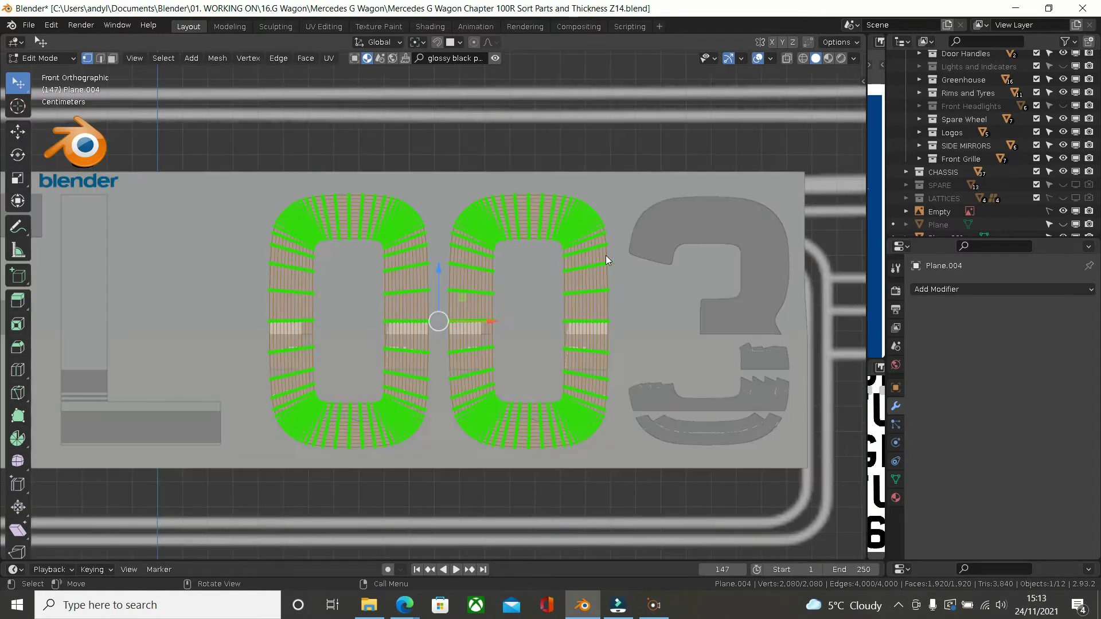
# Step: Project the two selected zeros onto the number plate's surface using face snapping, and check them from other angles
pyautogui.click(454, 43)
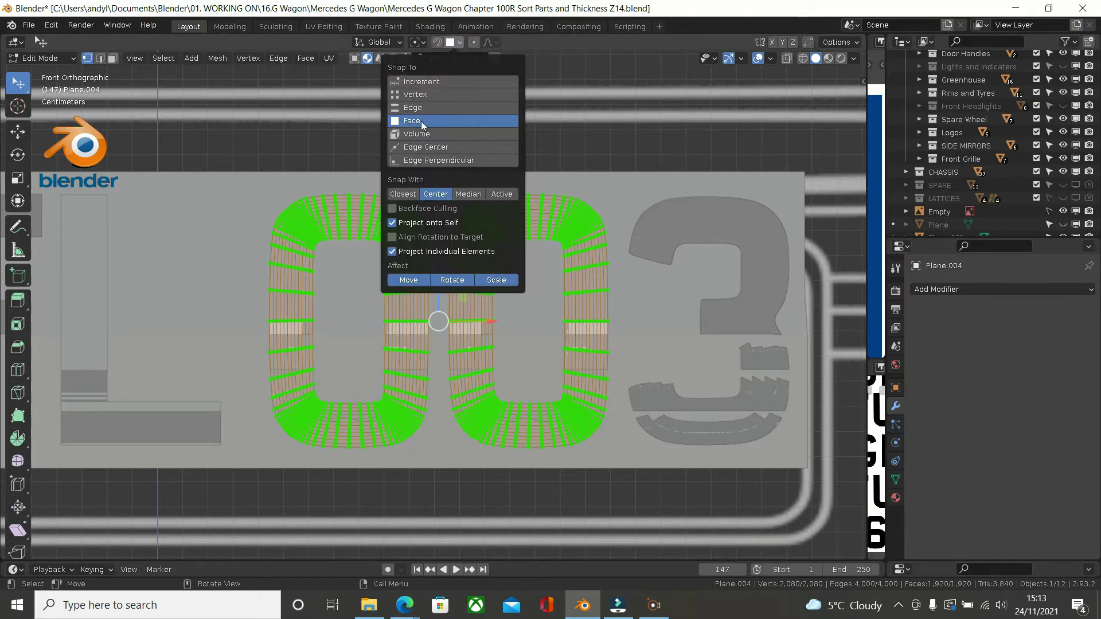
pyautogui.scroll(-1, 724, 215)
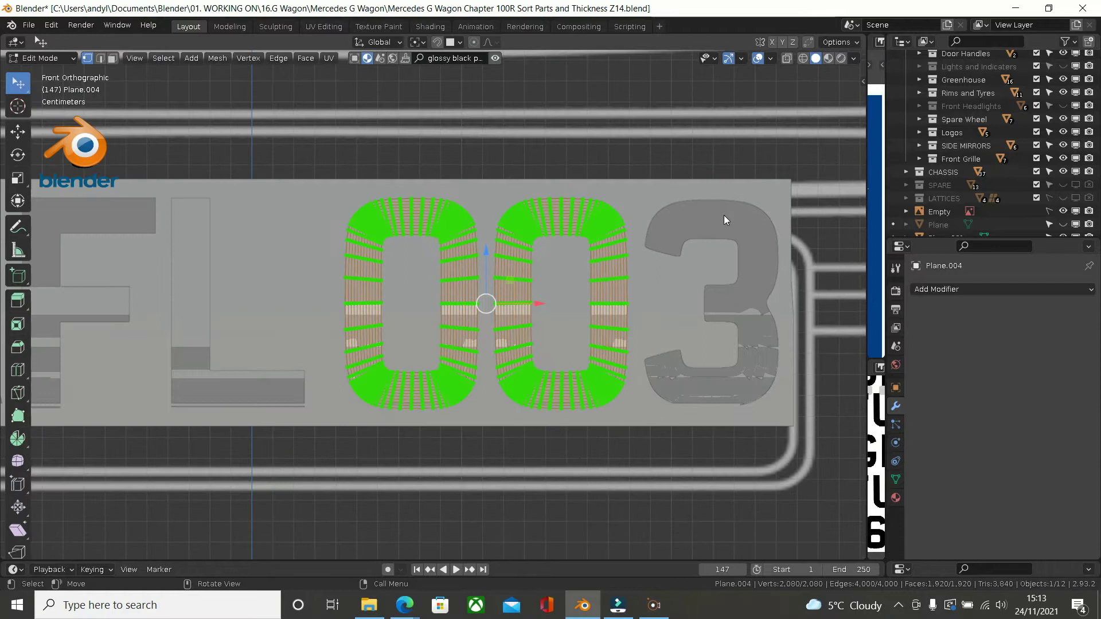
pyautogui.press('g')
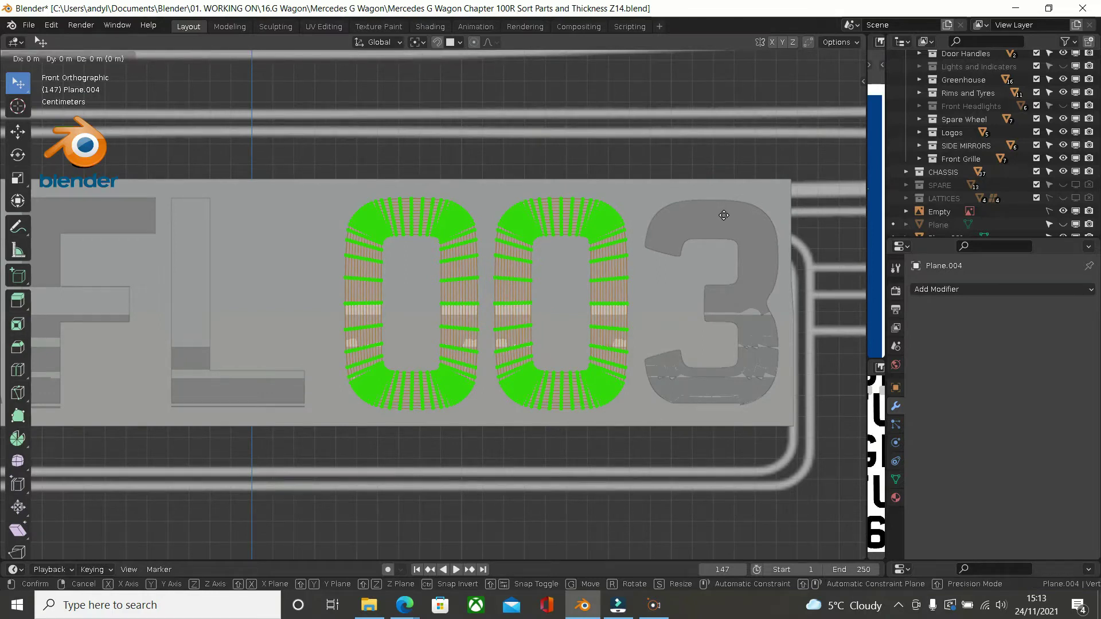
pyautogui.click(723, 215)
pyautogui.scroll(-1, 655, 228)
pyautogui.moveTo(655, 229); pyautogui.dragTo(596, 266, button='middle')
pyautogui.scroll(-2, 596, 276)
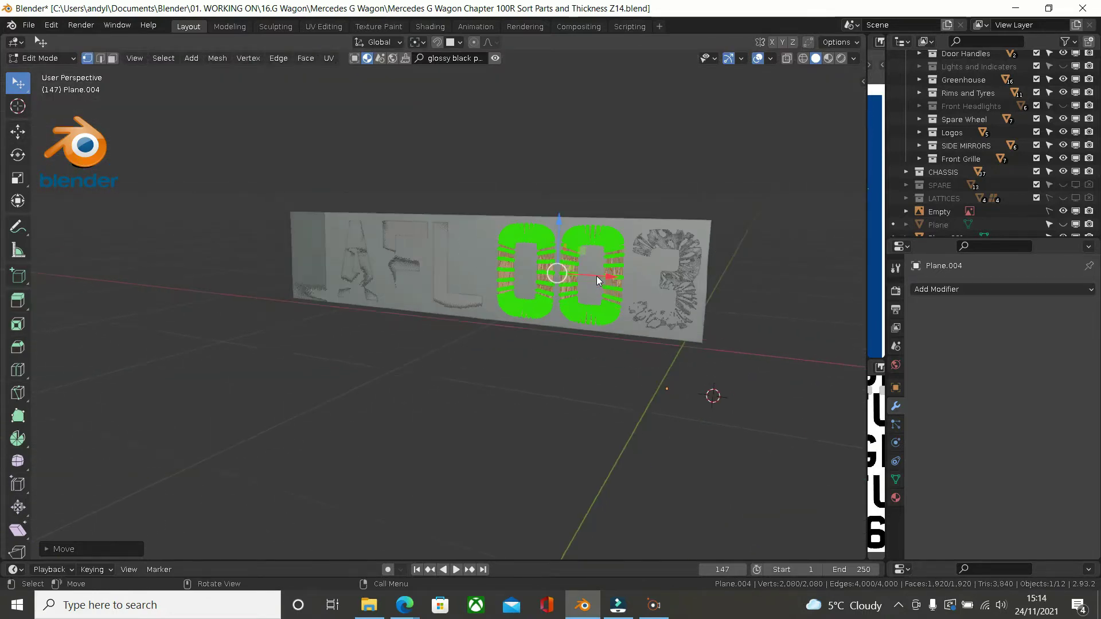
pyautogui.scroll(-1, 597, 276)
pyautogui.press('KP_7')
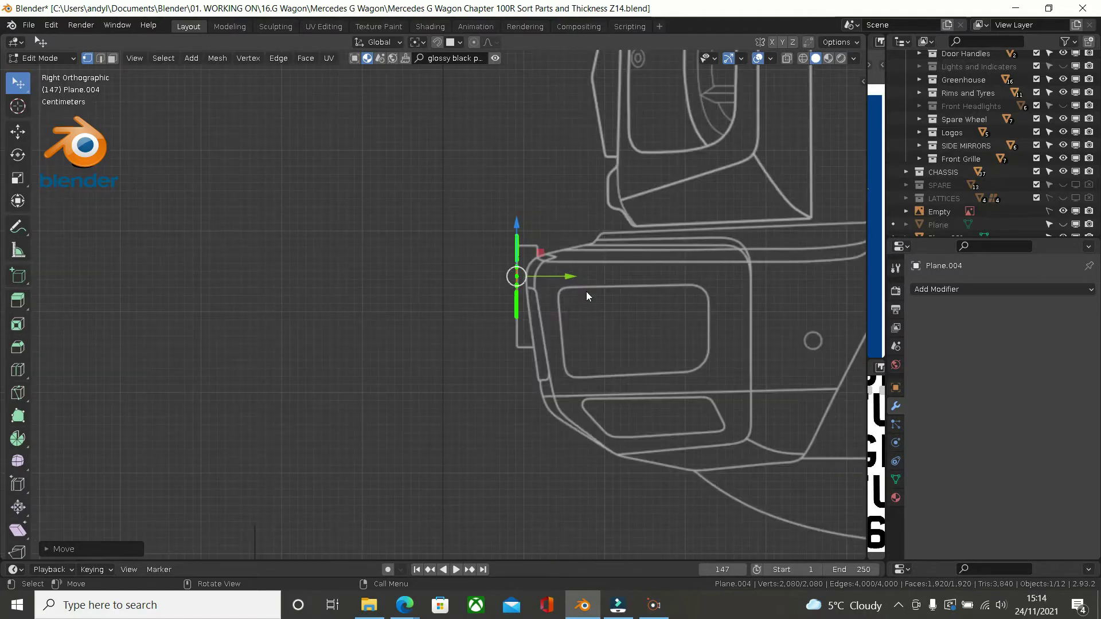
pyautogui.press('KP_1')
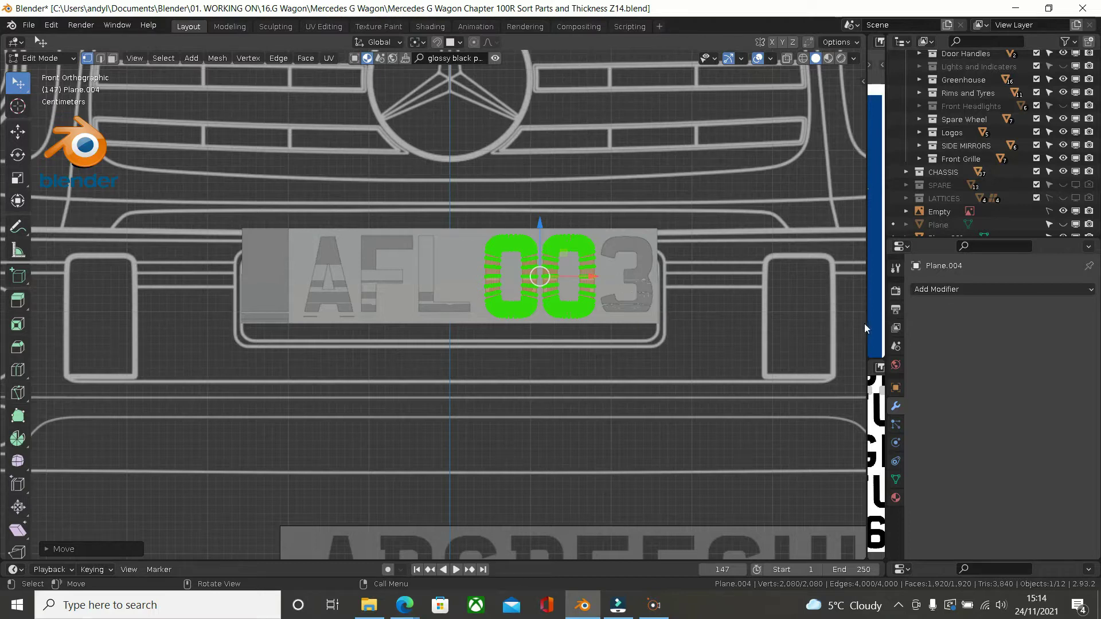
# Step: Enlarge the reference image area and examine the star circle and GB lettering in Stars.jpg
pyautogui.moveTo(865, 325); pyautogui.dragTo(532, 338)
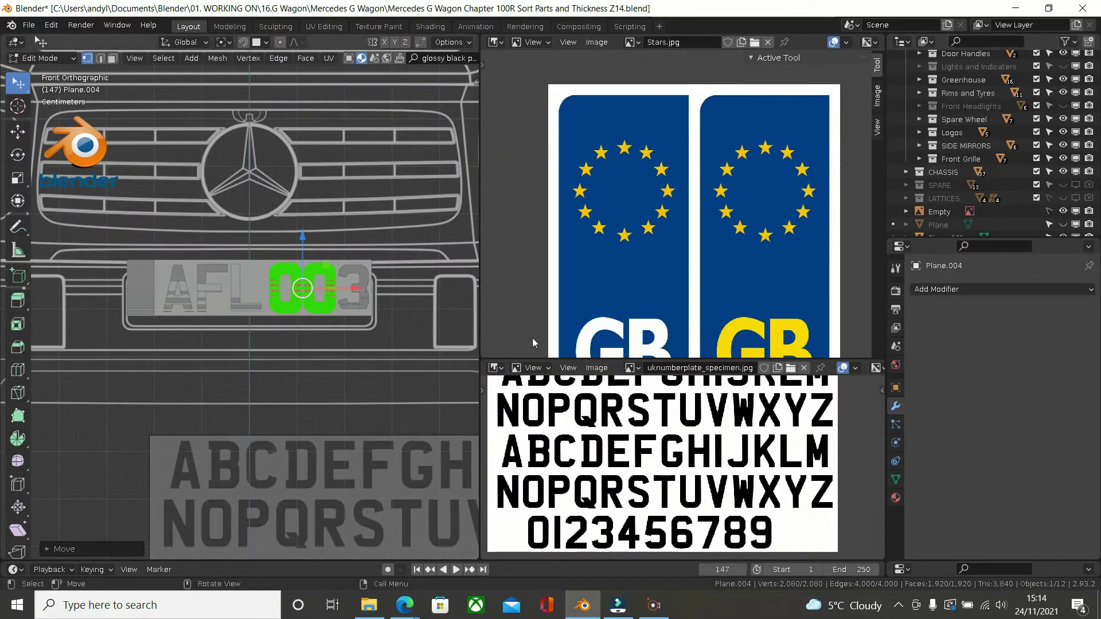
pyautogui.scroll(2, 601, 276)
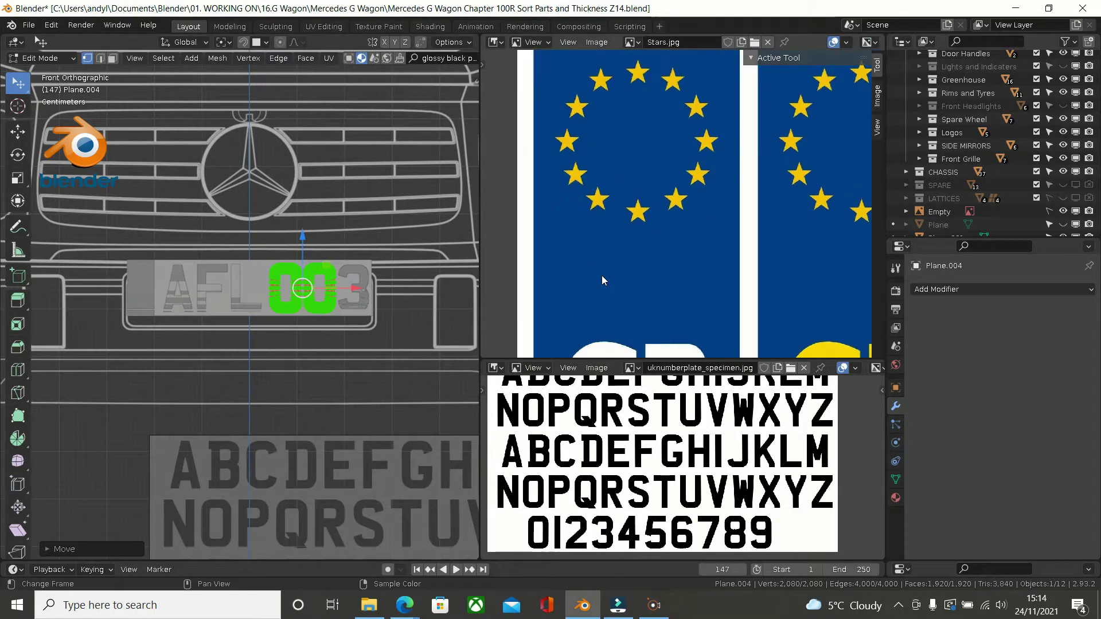
pyautogui.scroll(-1, 638, 240)
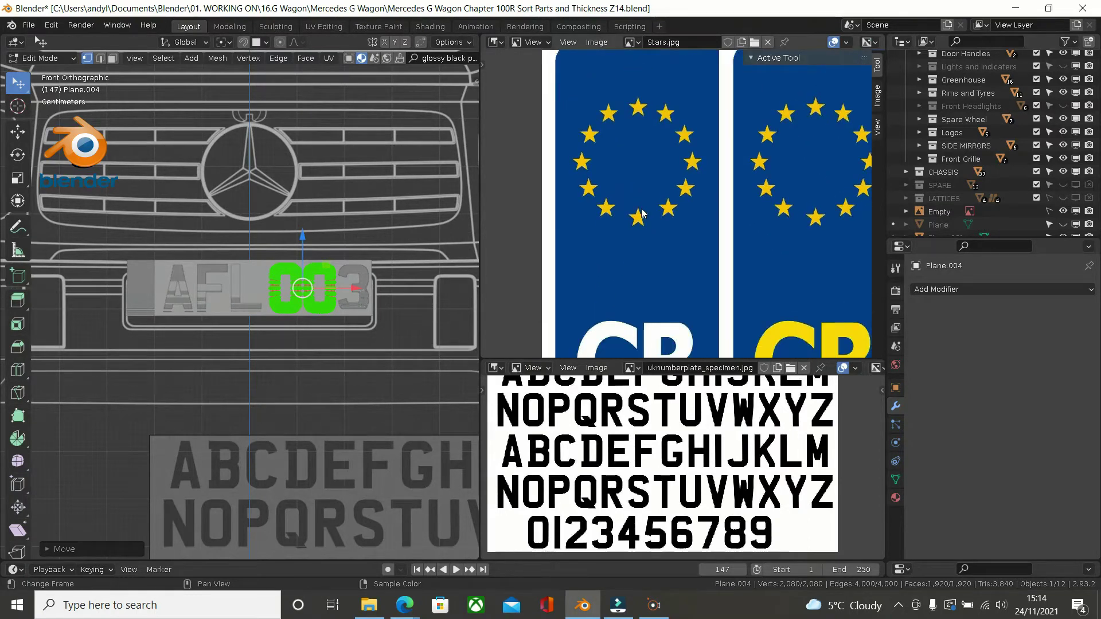
pyautogui.scroll(-1, 642, 214)
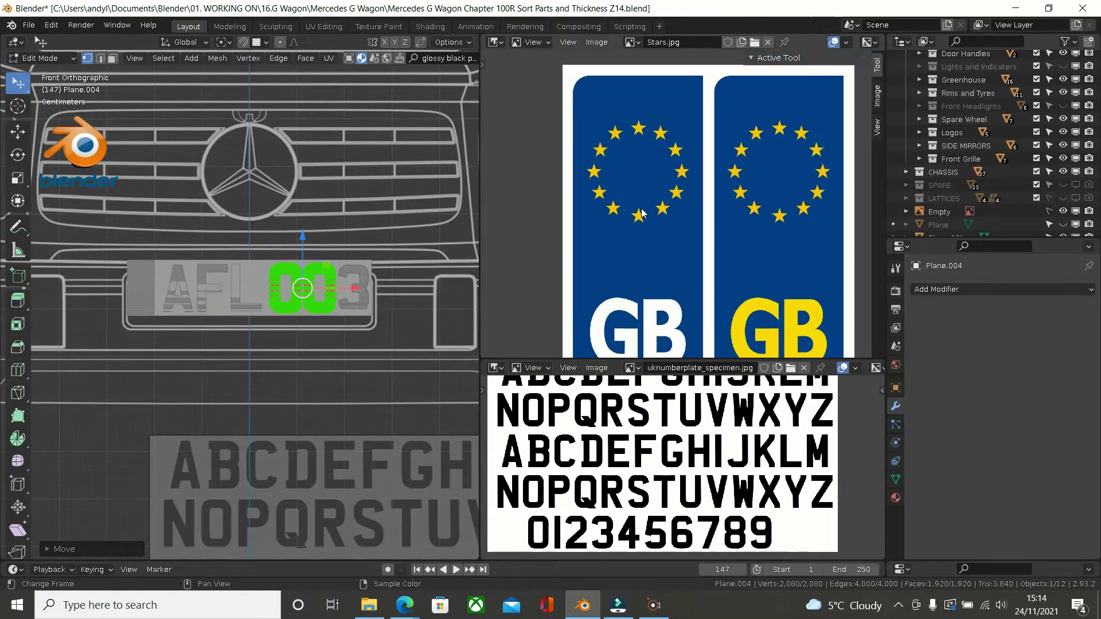
# Step: Finish editing the zeros and select the blank strip object at the left end of the number plate
pyautogui.click(137, 288)
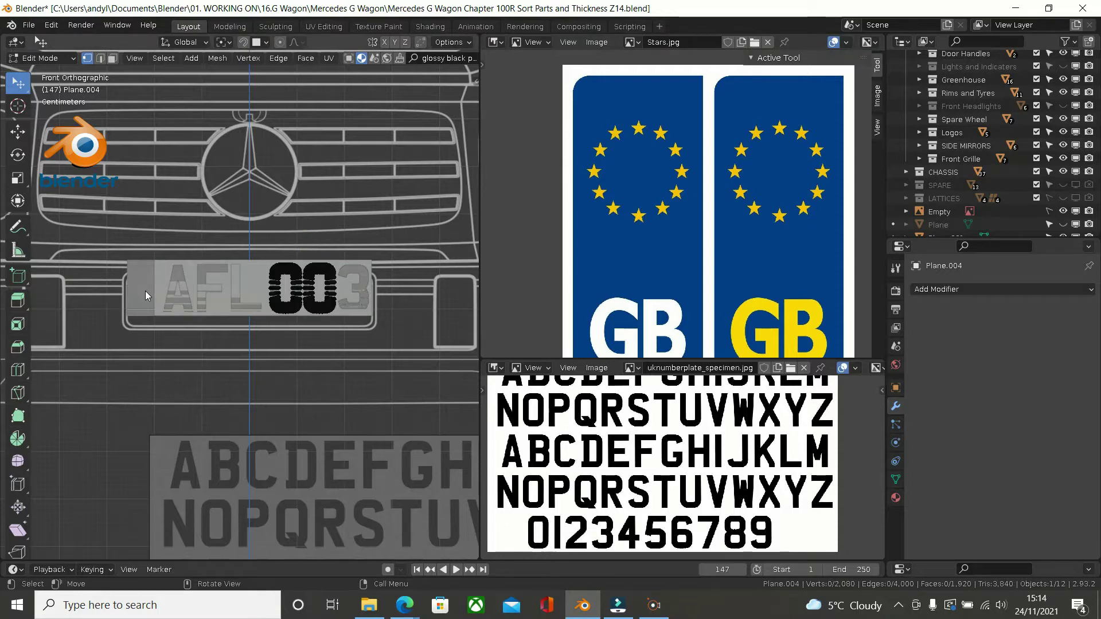
pyautogui.press('Tab')
pyautogui.click(146, 291)
pyautogui.scroll(3, 156, 281)
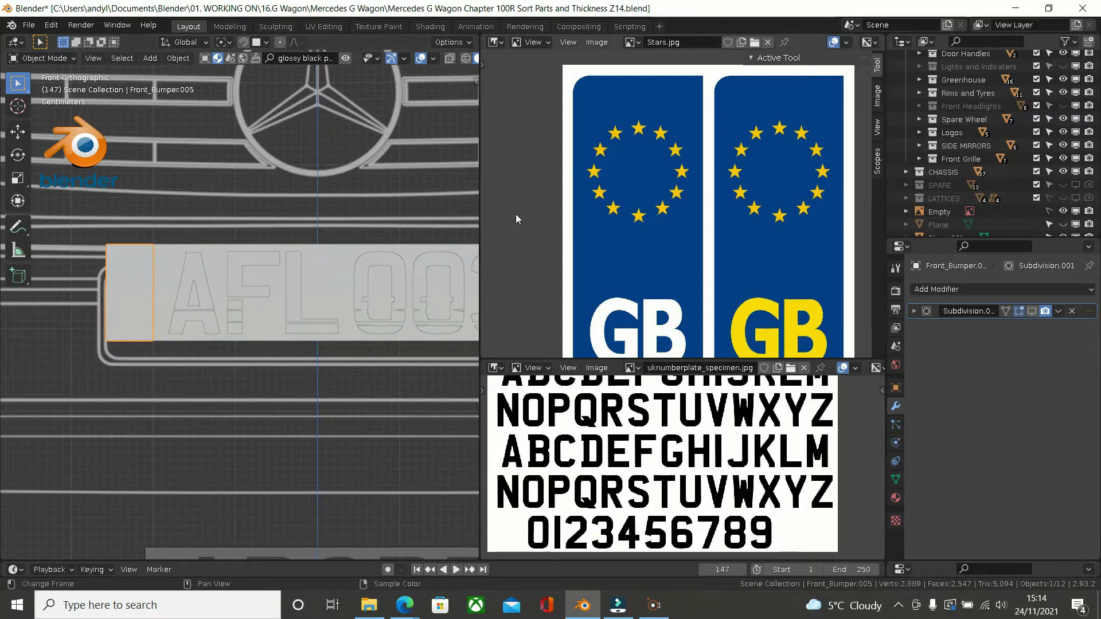
pyautogui.scroll(2, 266, 256)
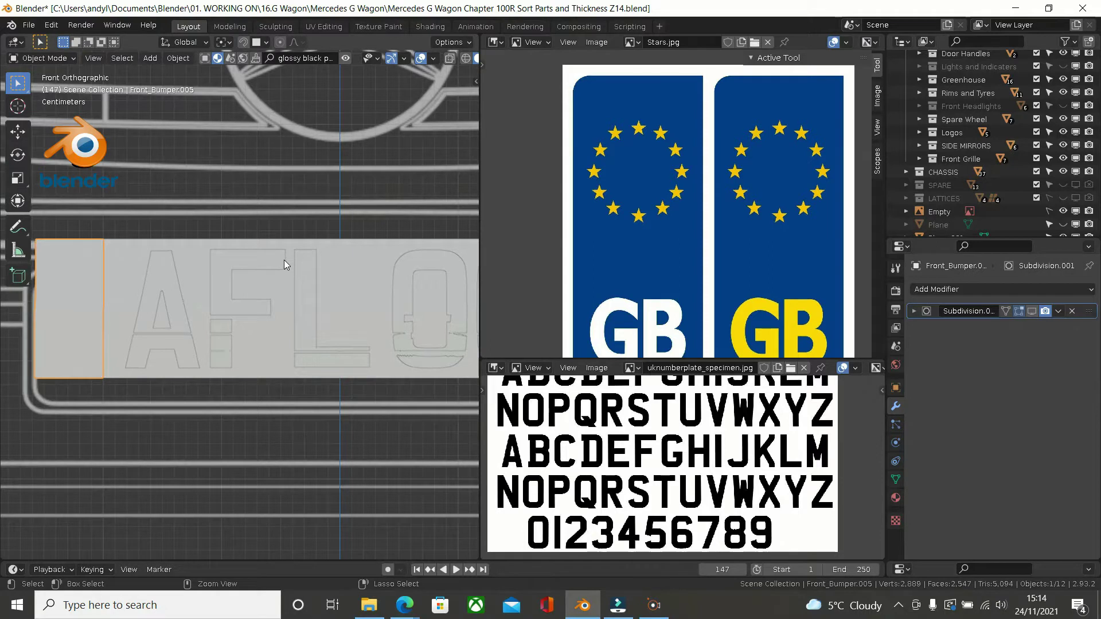
pyautogui.scroll(1, 292, 259)
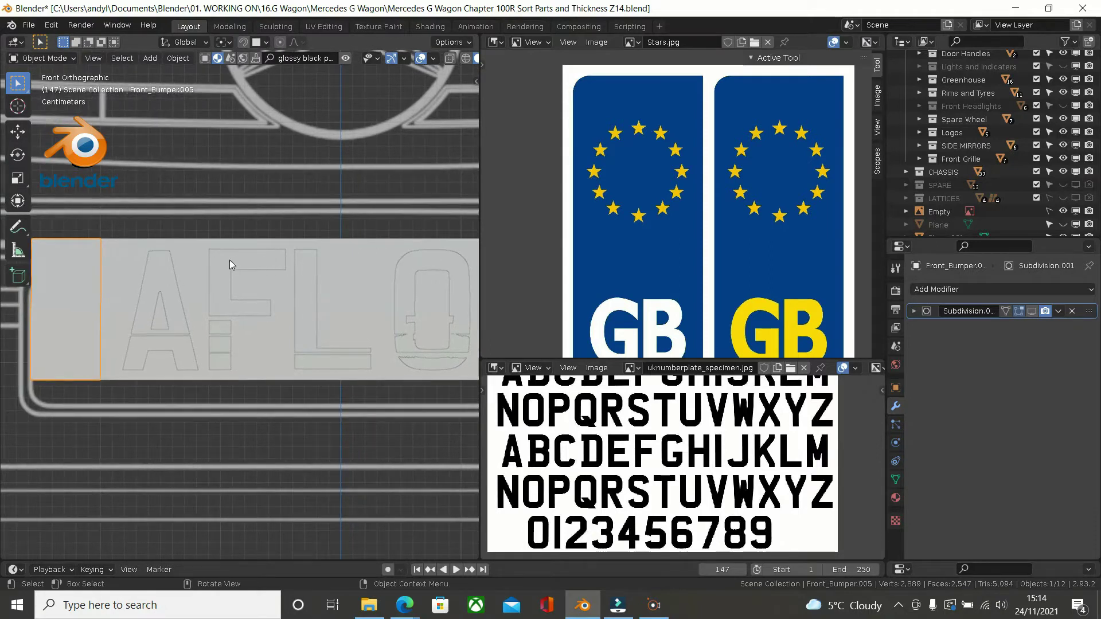
pyautogui.scroll(-2, 230, 260)
# Step: Place the 3D cursor at the centre of the blank strip's full mesh, and widen the 3D viewport
pyautogui.press('Tab')
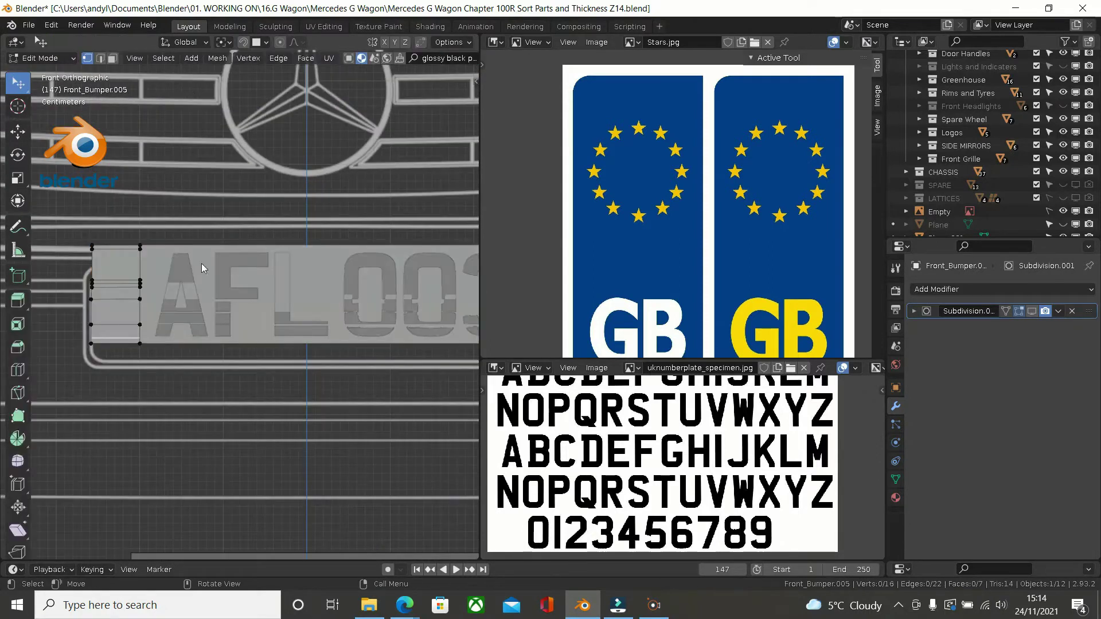
pyautogui.press('a')
pyautogui.keyDown('shift'); pyautogui.moveTo(204, 265); pyautogui.dragTo(346, 253, button='middle'); pyautogui.keyUp('shift')
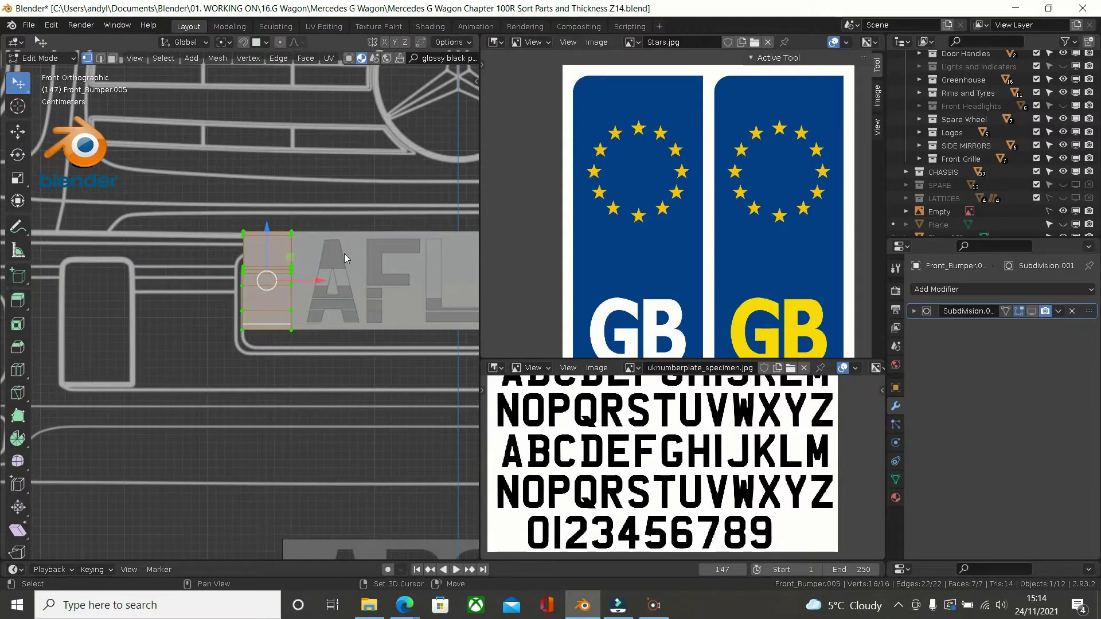
pyautogui.hotkey('shift', 's')
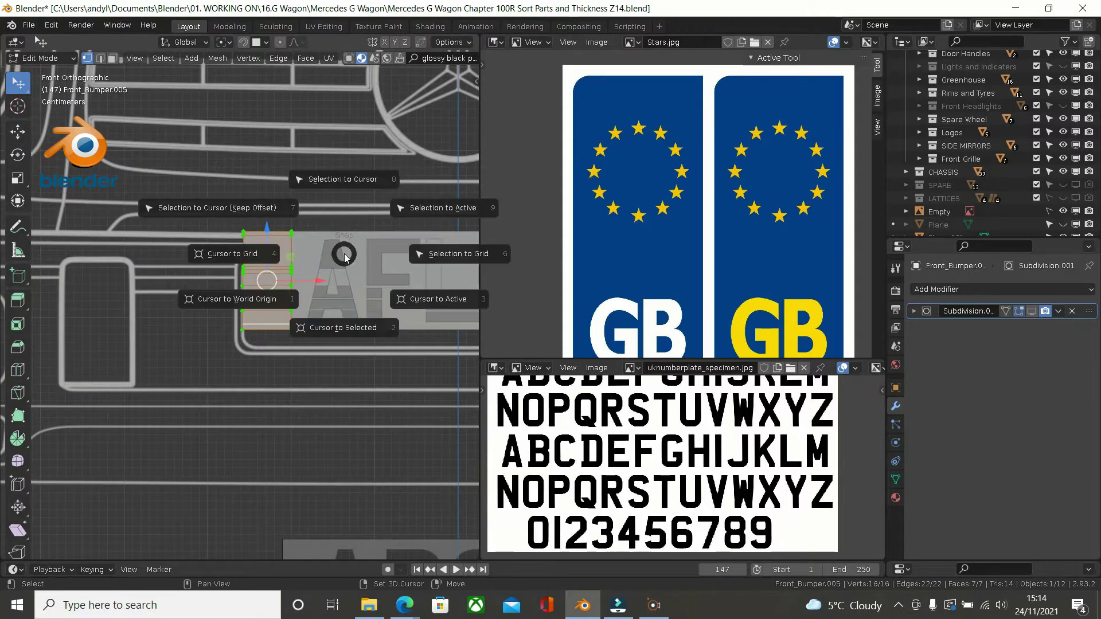
pyautogui.click(330, 321)
pyautogui.scroll(2, 317, 294)
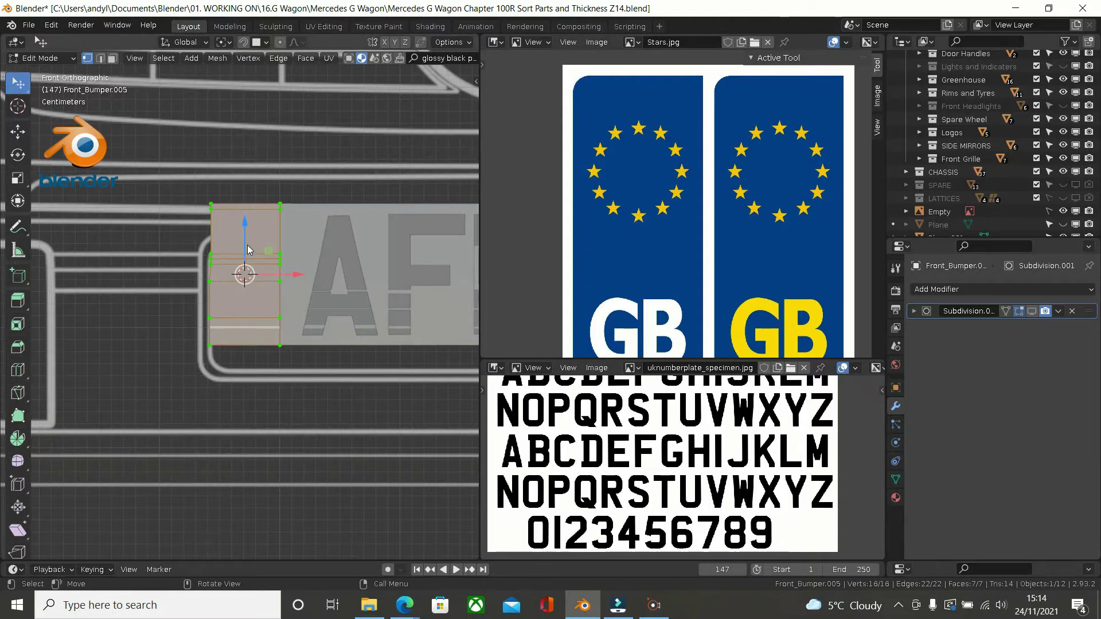
pyautogui.moveTo(481, 250); pyautogui.dragTo(776, 244)
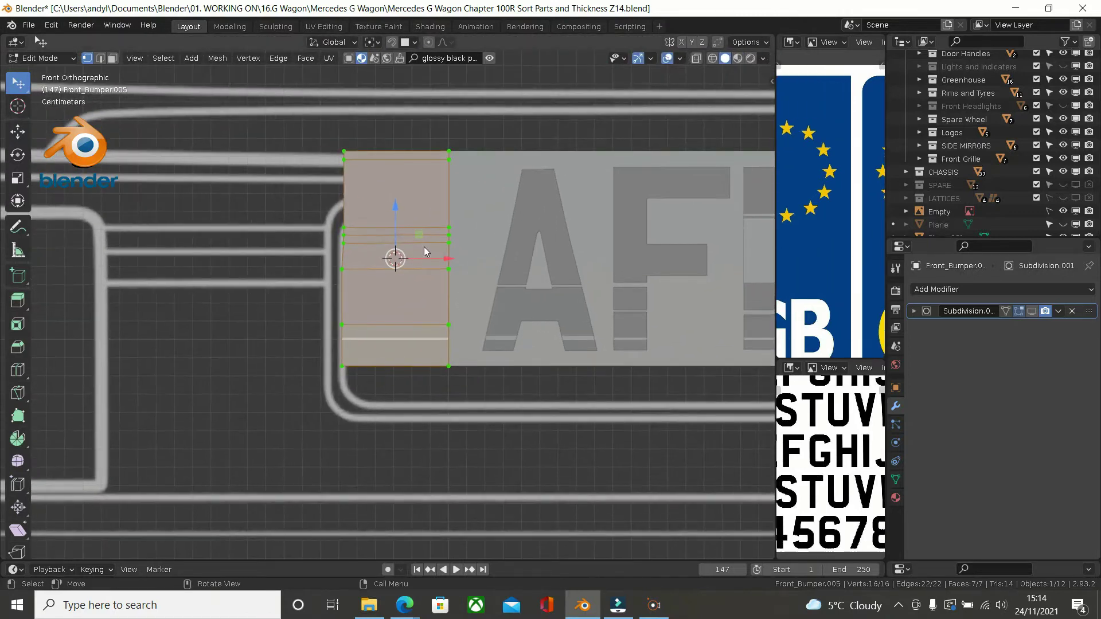
pyautogui.hotkey('shift', 'a')
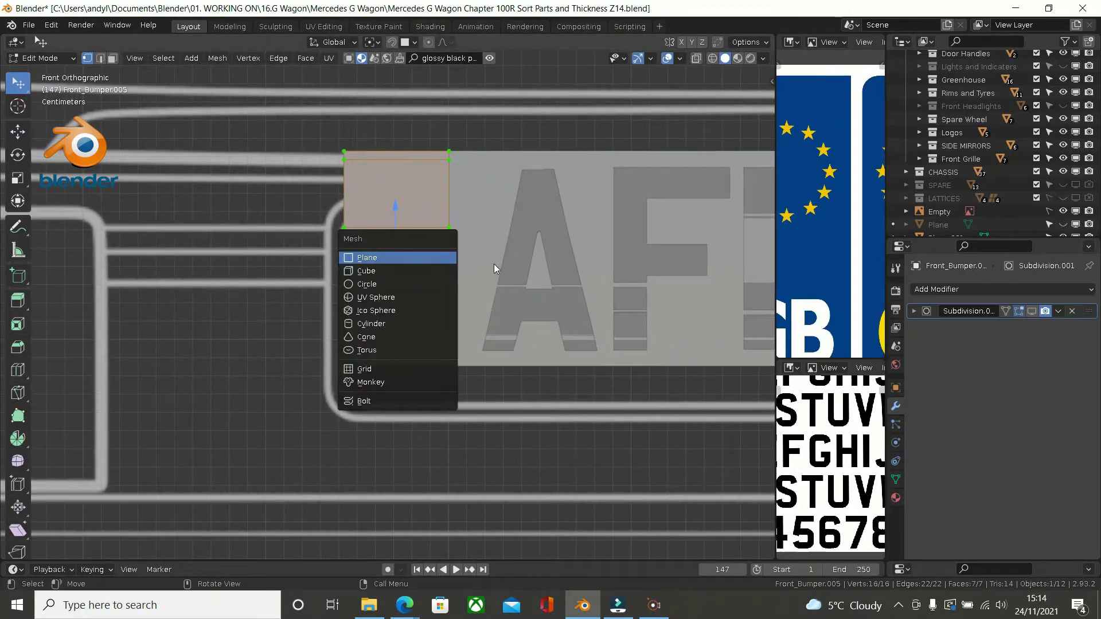
pyautogui.press('Return')
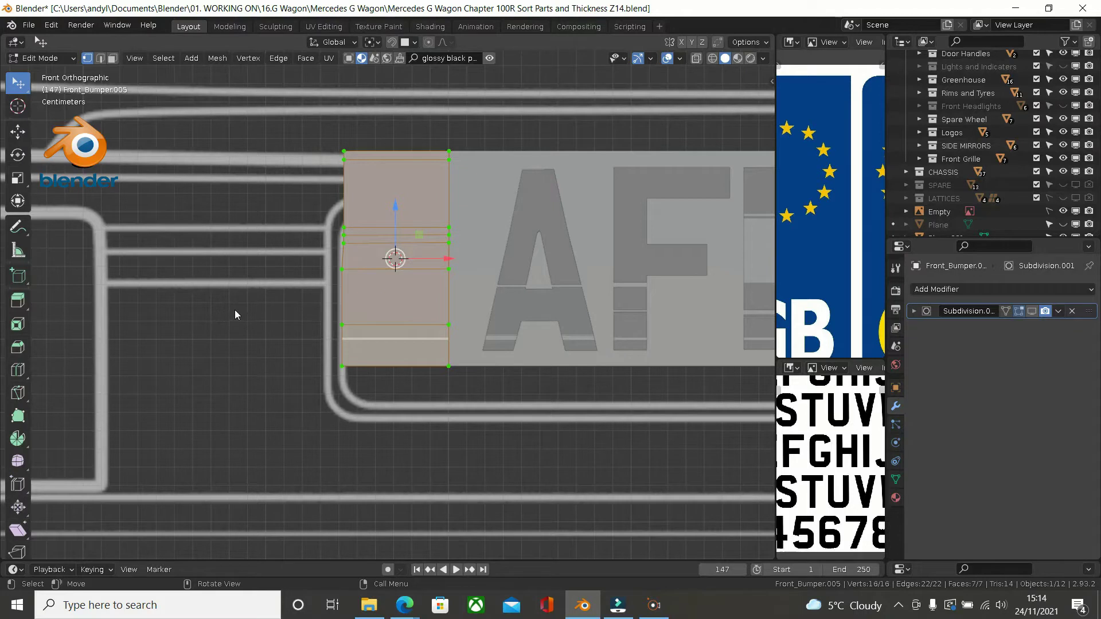
pyautogui.hotkey('shift', 'a')
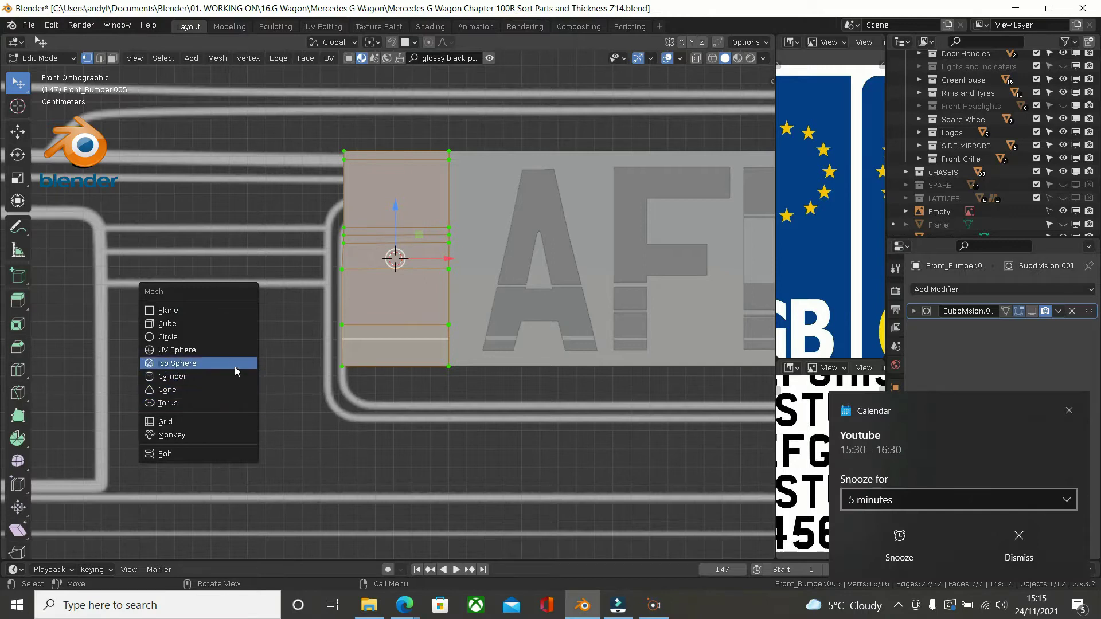
pyautogui.click(1070, 411)
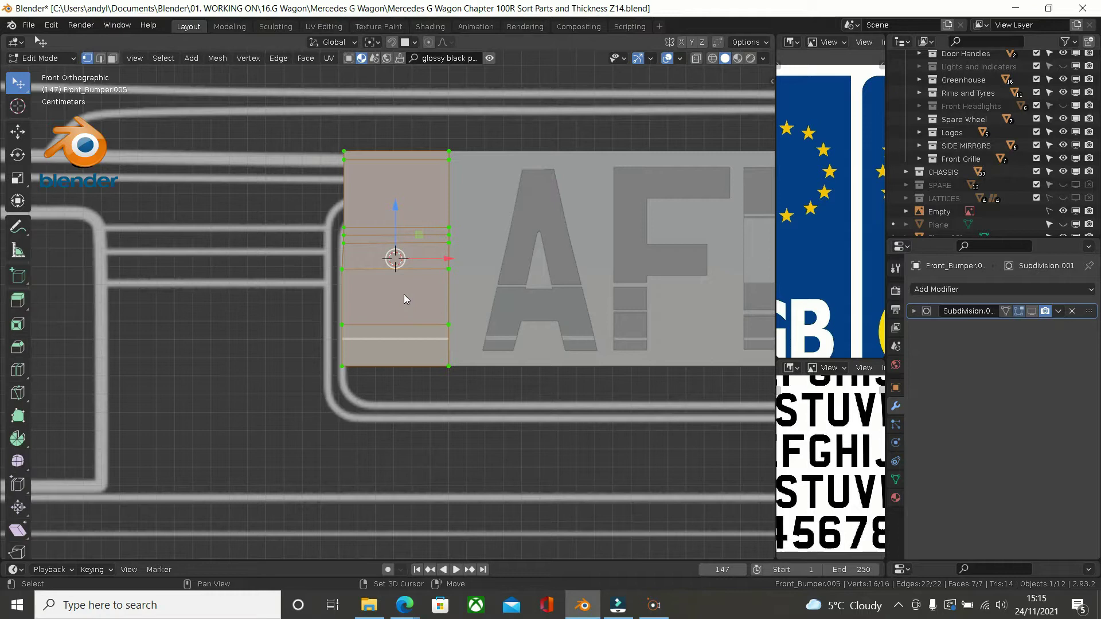
pyautogui.hotkey('shift', 'a')
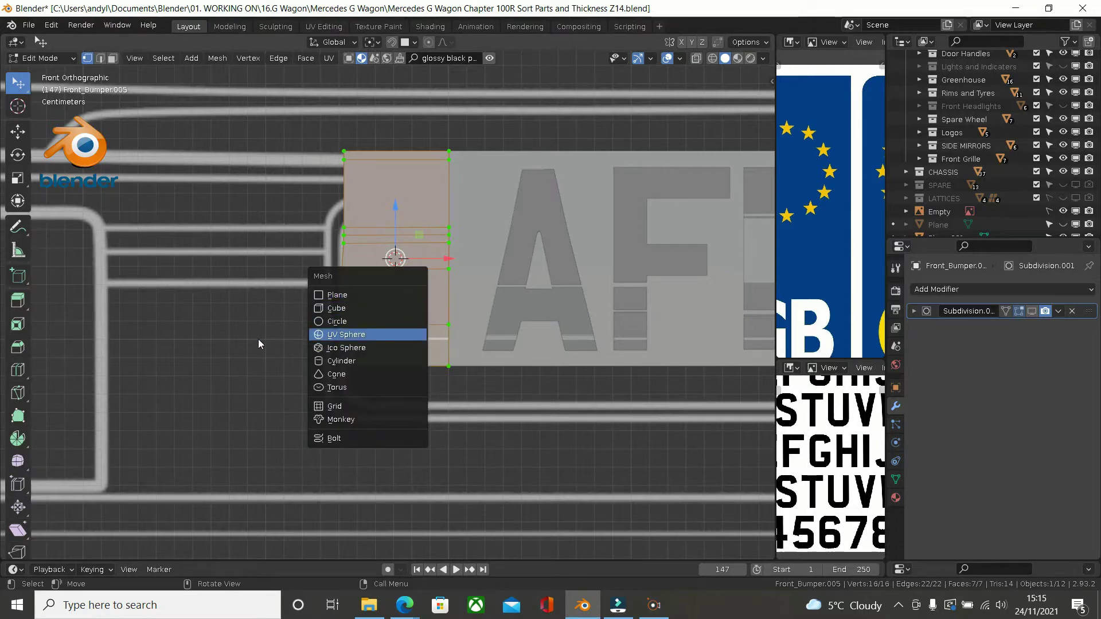
pyautogui.click(225, 342)
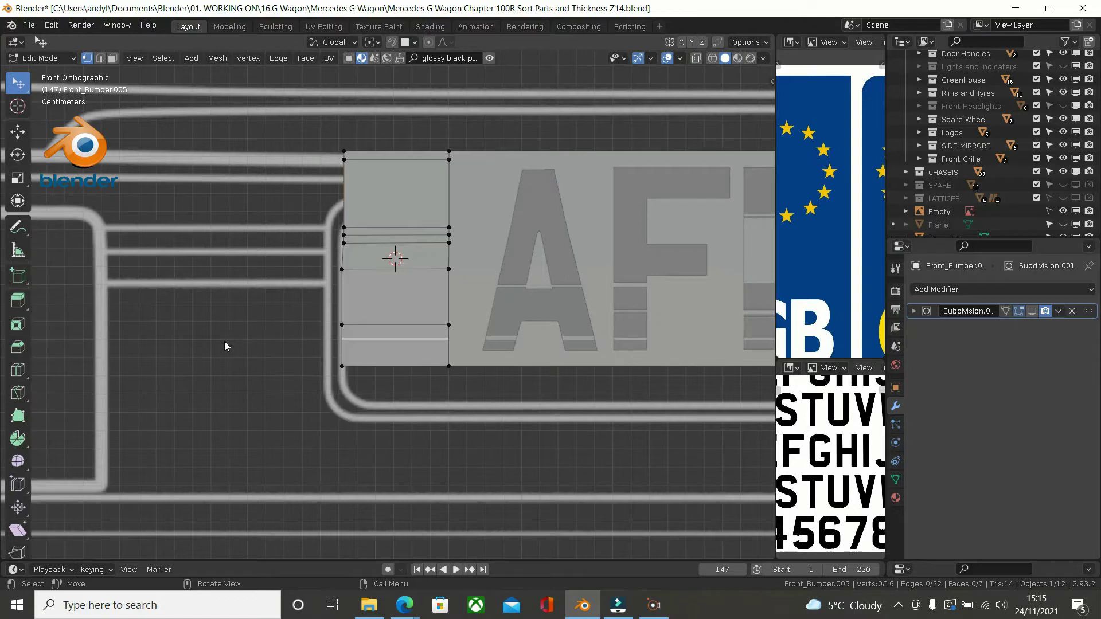
# Step: In Object Mode, add Stars.jpg from the Reference Images folder as a reference image at the 3D cursor
pyautogui.press('Tab')
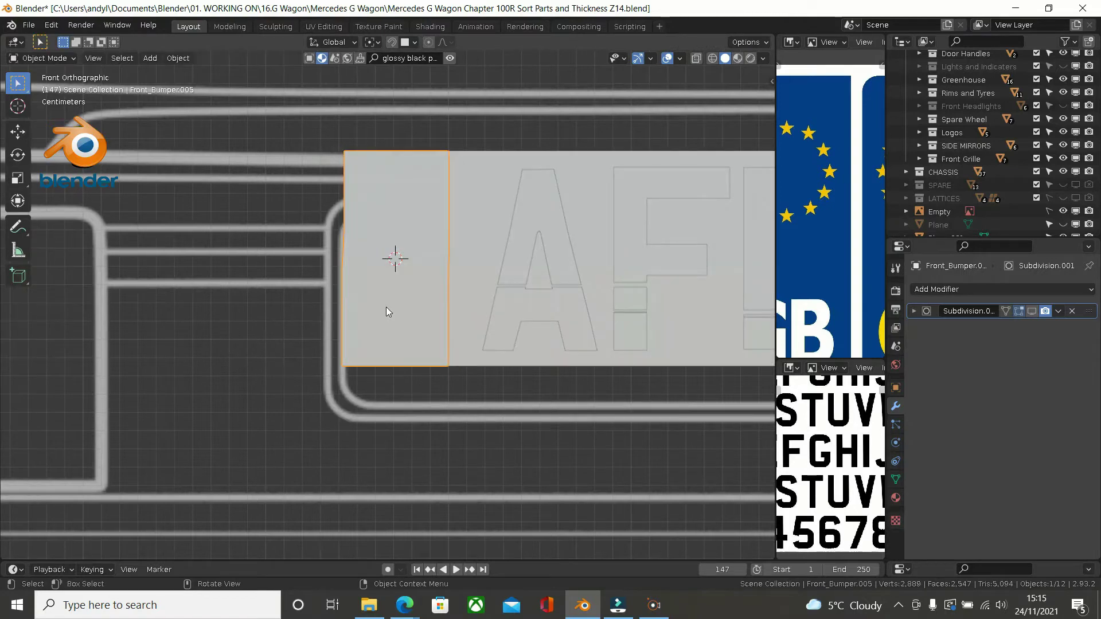
pyautogui.hotkey('shift', 'a')
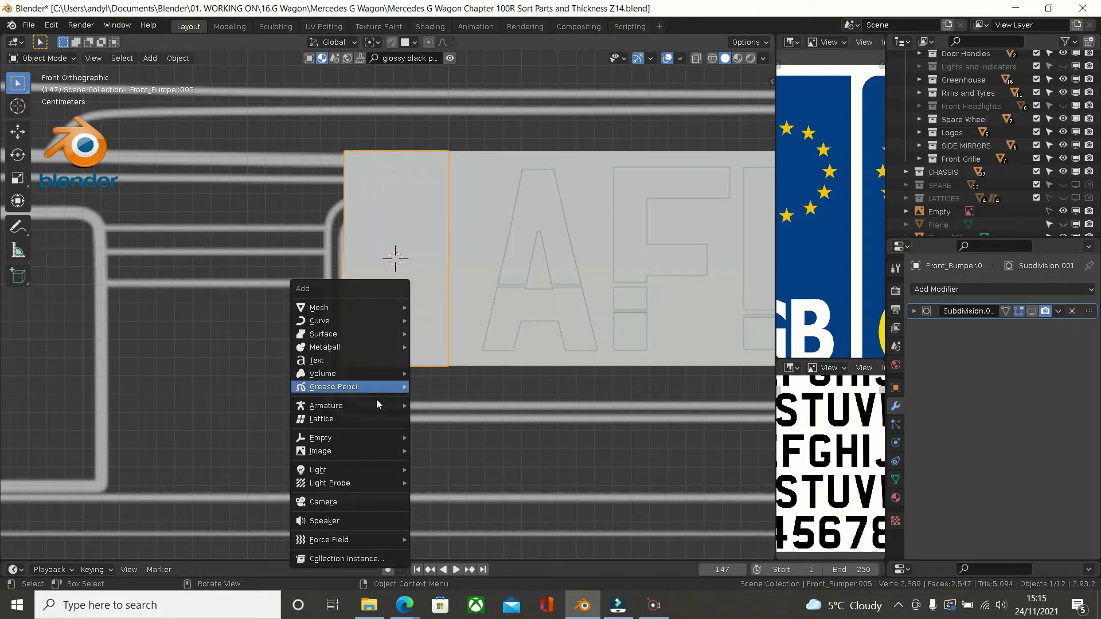
pyautogui.moveTo(372, 451)
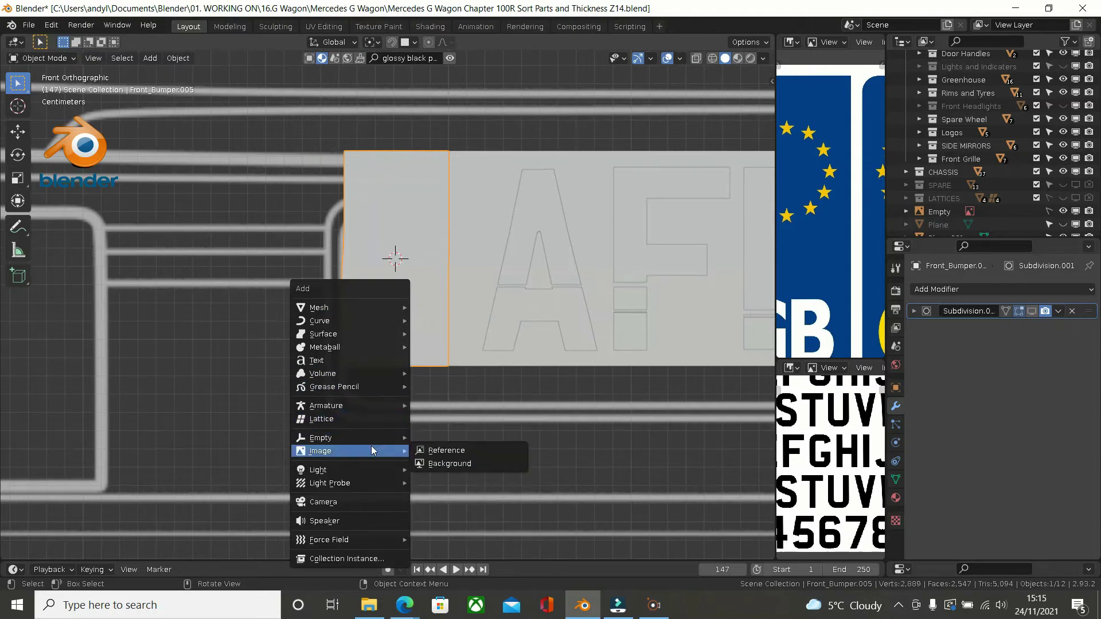
pyautogui.click(437, 451)
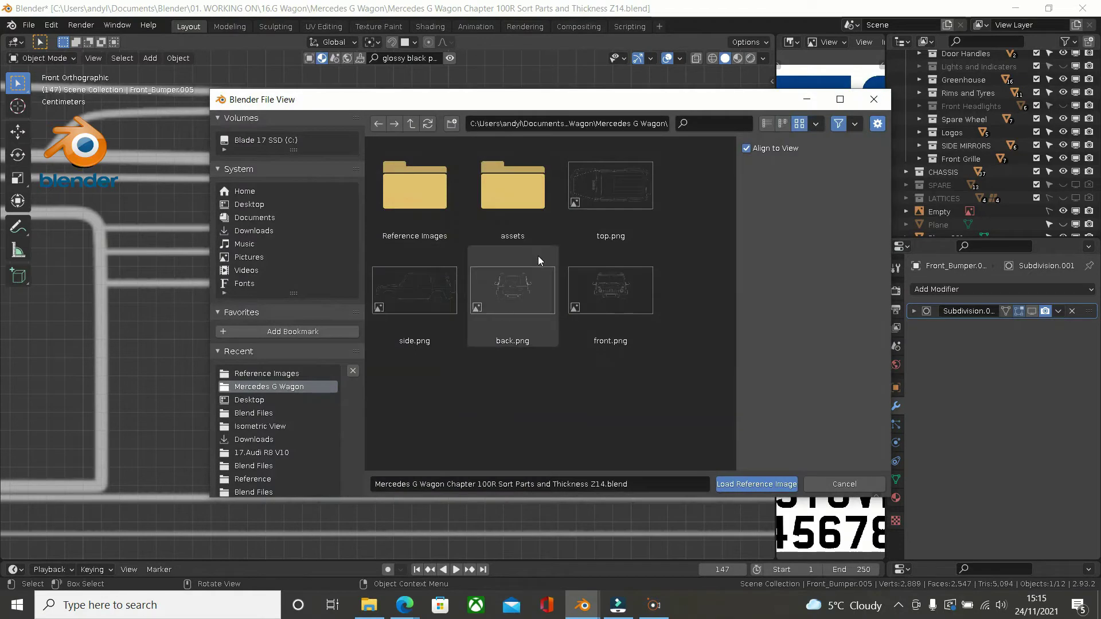
pyautogui.click(418, 195)
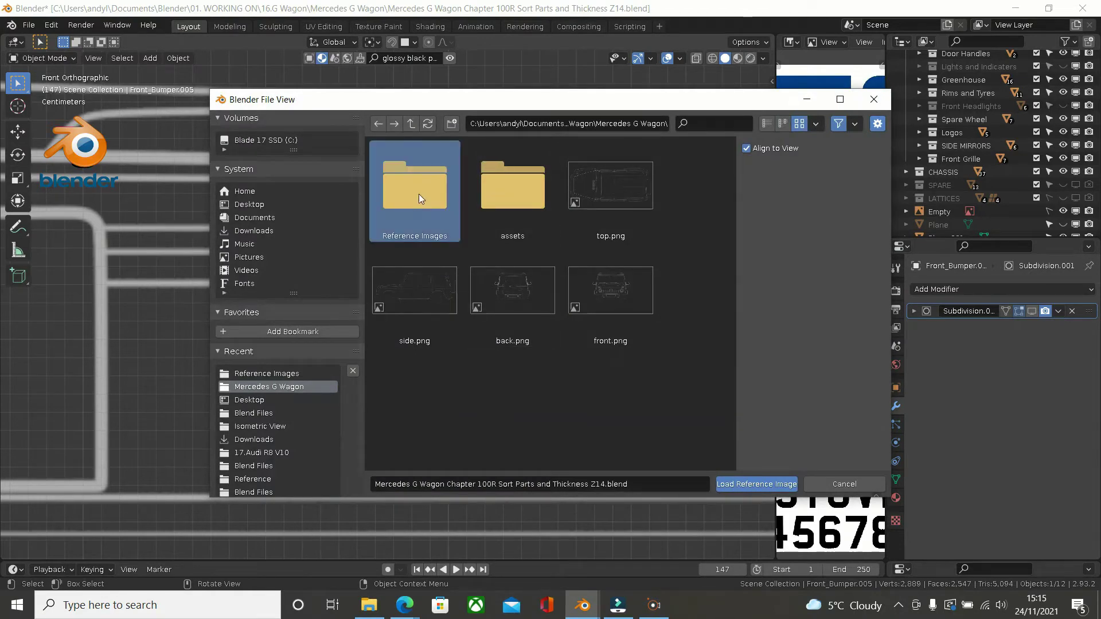
pyautogui.doubleClick(419, 197)
pyautogui.click(420, 195)
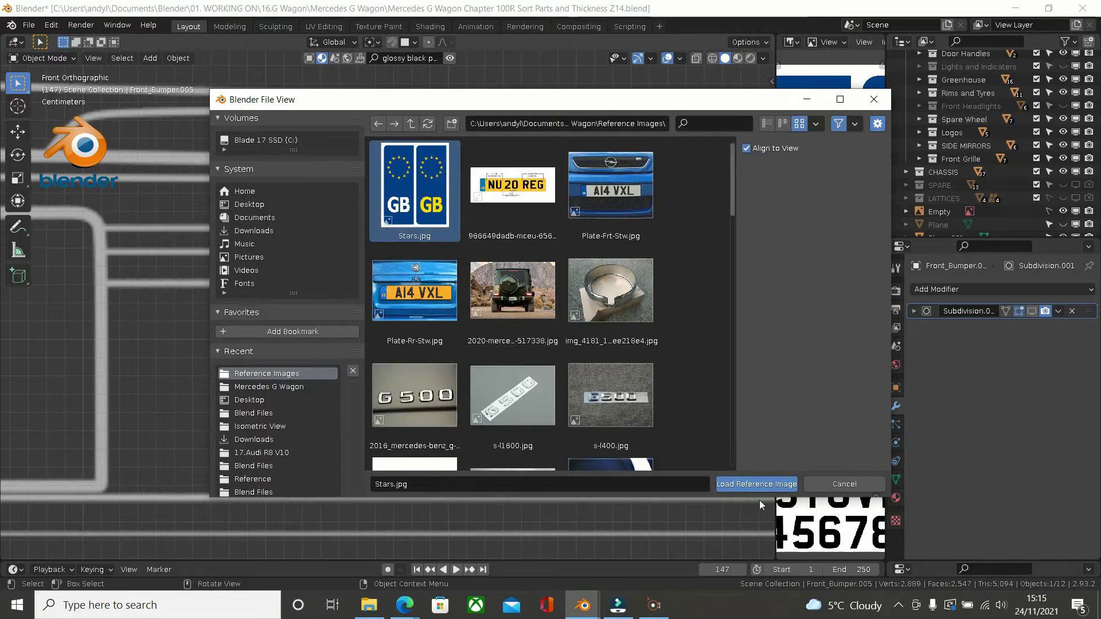
pyautogui.click(758, 485)
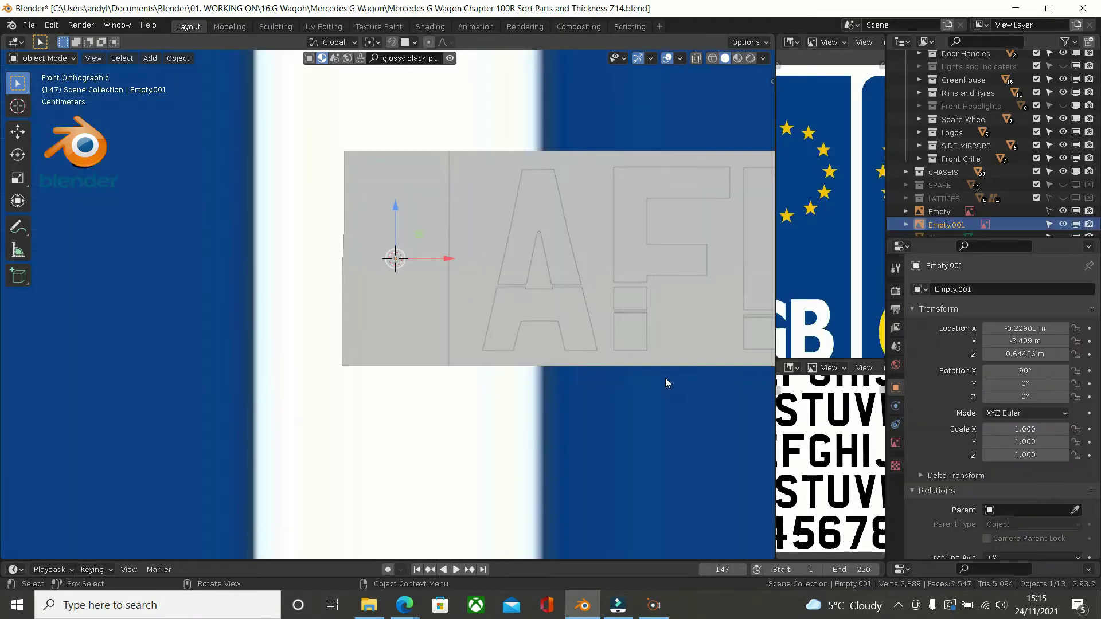
# Step: Scale the Stars.jpg reference image down to about the width of the blank strip on the number plate
pyautogui.scroll(-5, 665, 379)
pyautogui.scroll(-5, 665, 383)
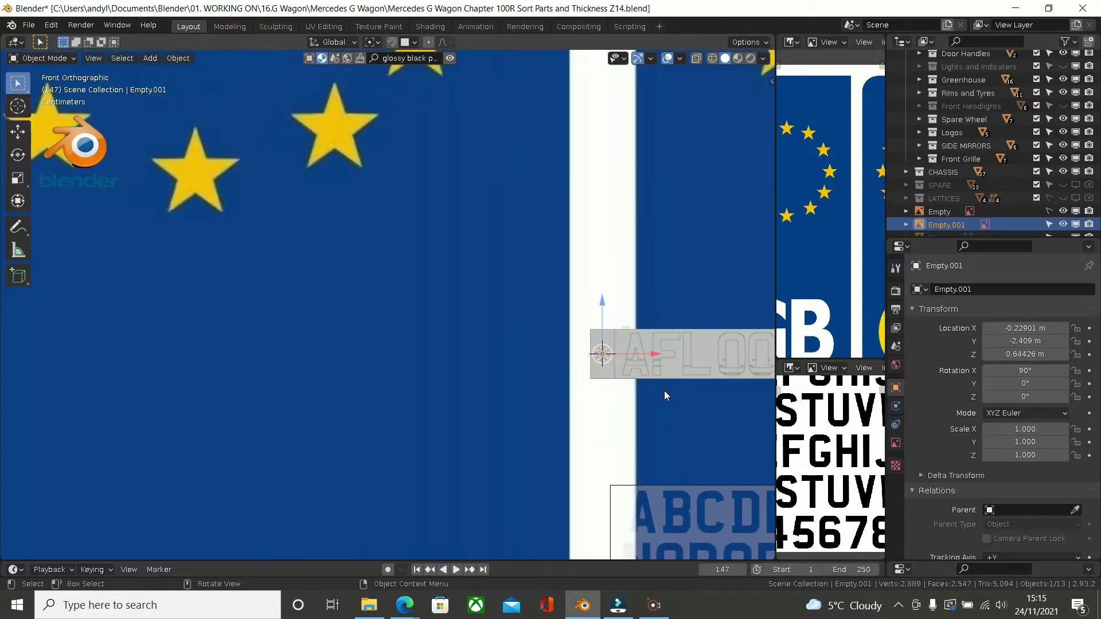
pyautogui.scroll(-1, 663, 395)
pyautogui.keyDown('shift'); pyautogui.moveTo(628, 363); pyautogui.dragTo(374, 293, button='middle'); pyautogui.keyUp('shift')
pyautogui.scroll(-2, 427, 301)
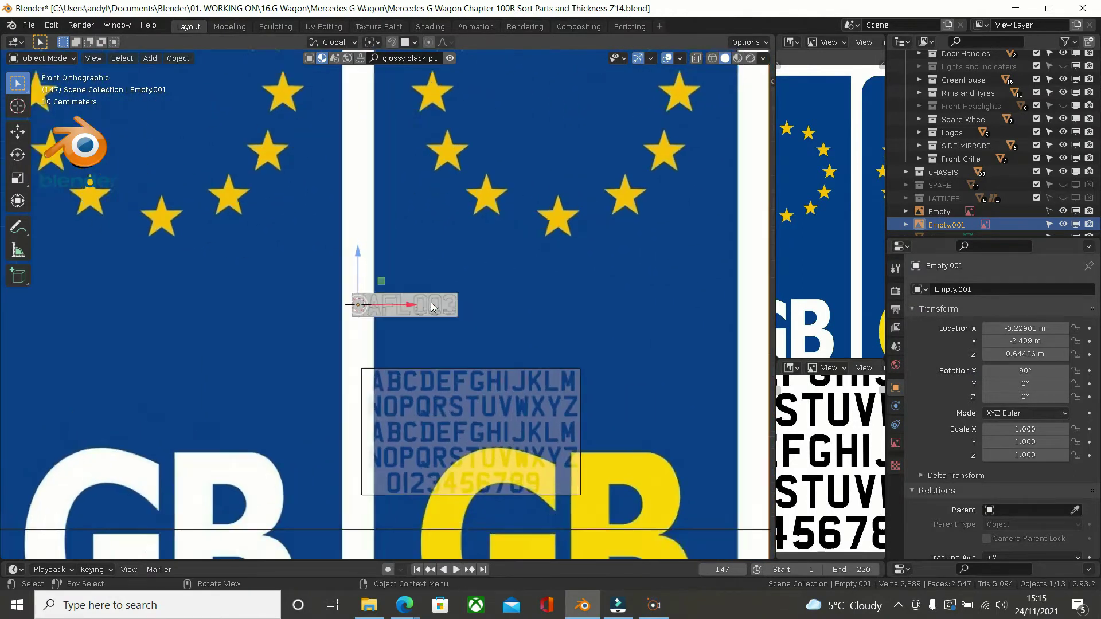
pyautogui.scroll(-2, 448, 318)
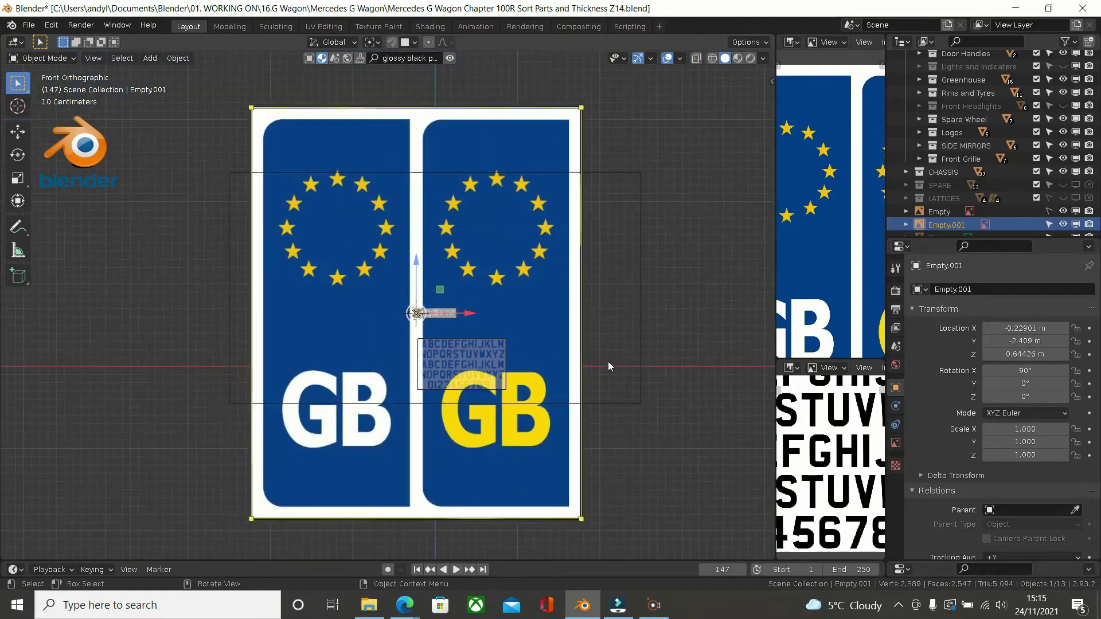
pyautogui.press('s')
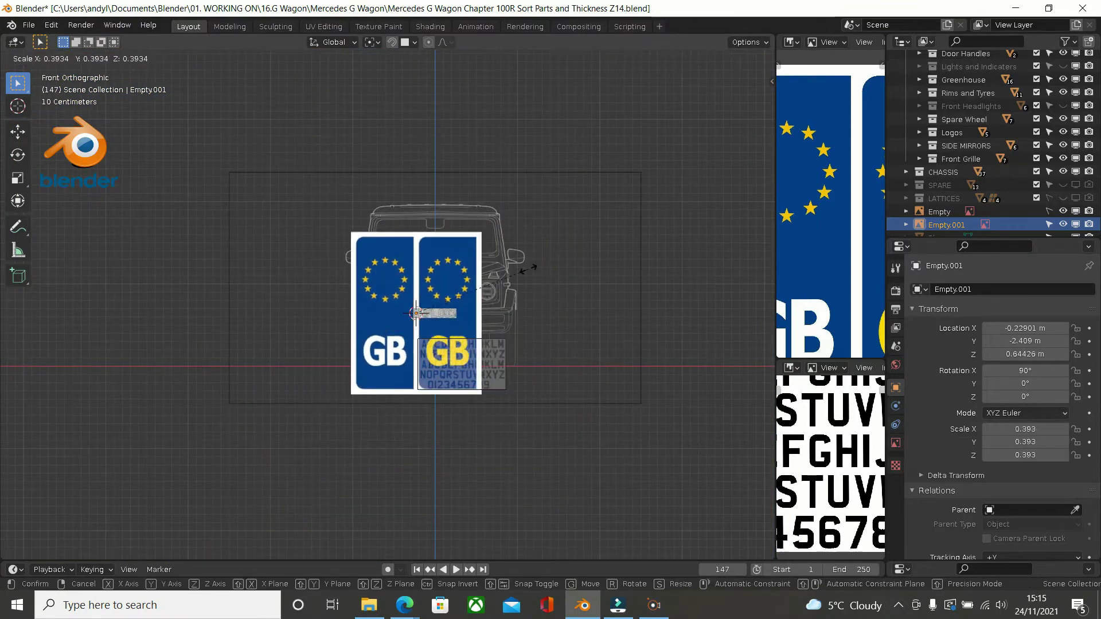
pyautogui.click(414, 308)
pyautogui.scroll(8, 417, 299)
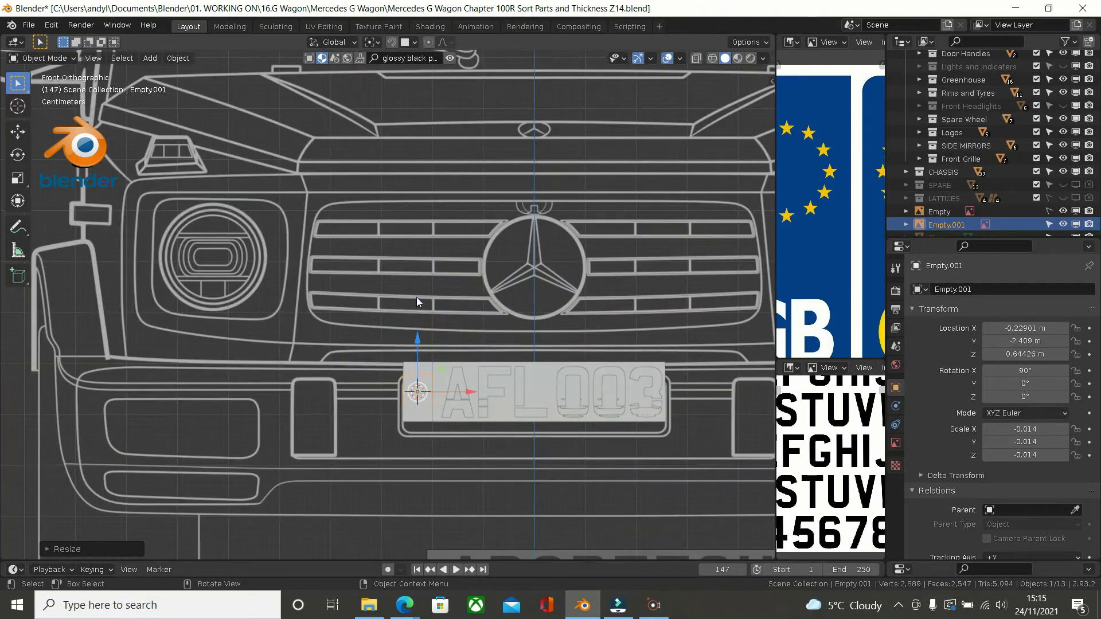
# Step: Move the Stars.jpg reference image about 0.026 m along negative Y so it sits in front of the plate
pyautogui.keyDown('shift'); pyautogui.moveTo(417, 297); pyautogui.dragTo(432, 198, button='middle'); pyautogui.keyUp('shift')
pyautogui.scroll(4, 498, 235)
pyautogui.moveTo(465, 326); pyautogui.dragTo(453, 285, button='middle')
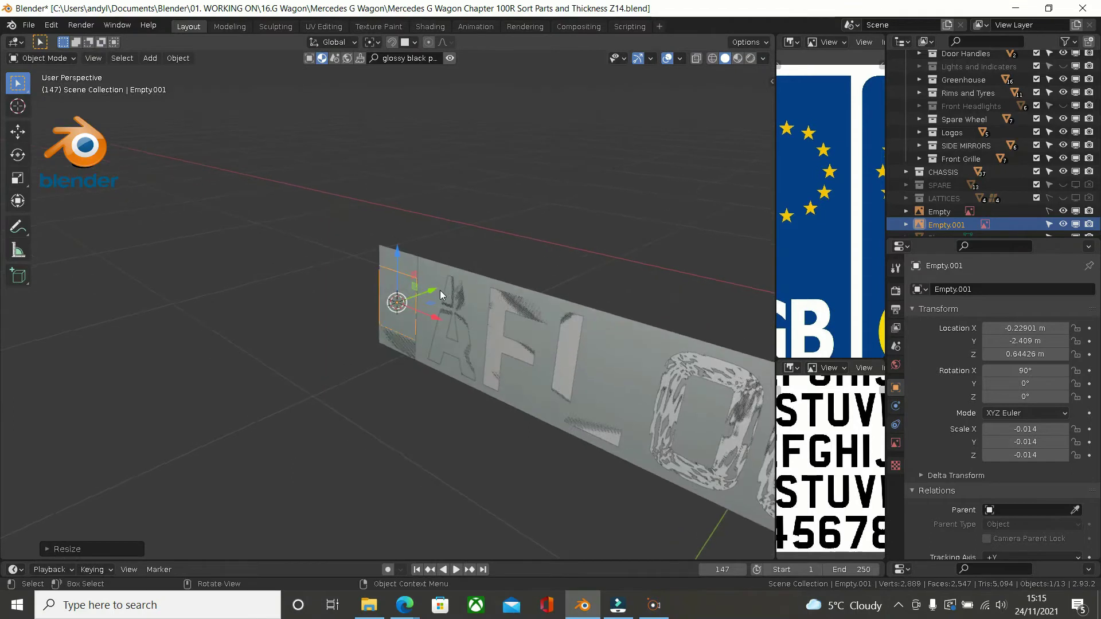
pyautogui.press('g')
pyautogui.press('y')
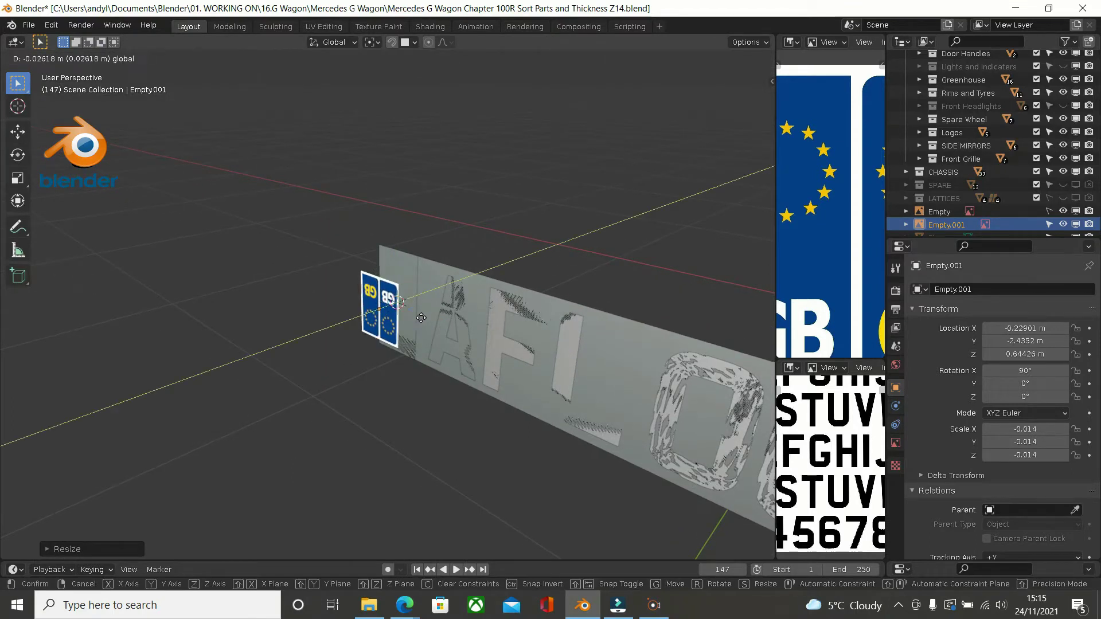
pyautogui.click(421, 318)
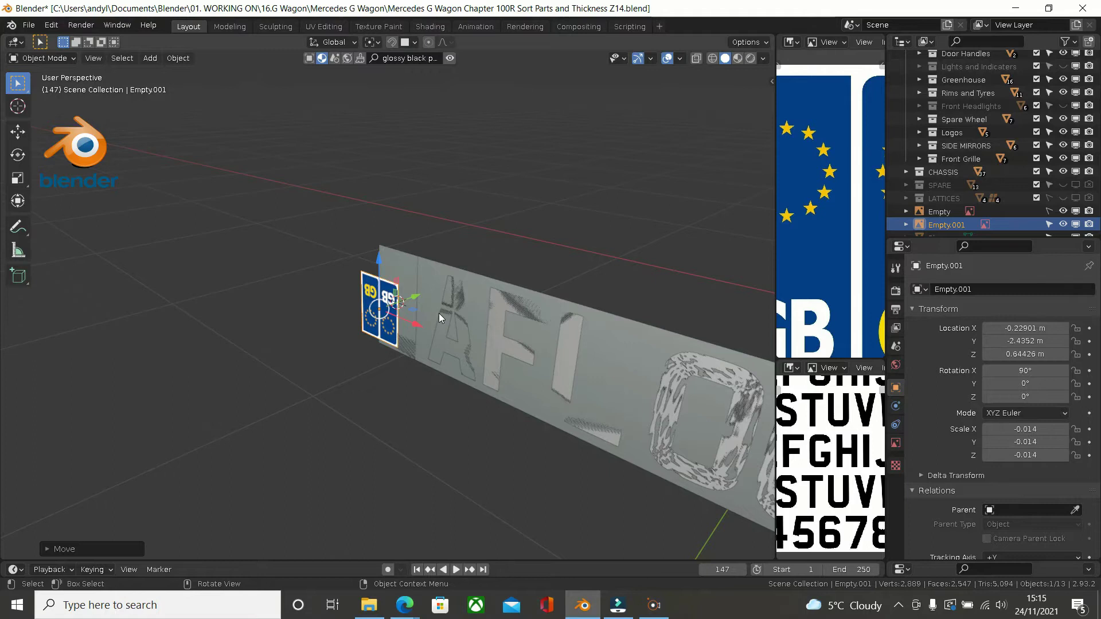
# Step: Rotate the Stars.jpg reference image 180° in the front view so the GB lettering reads upright
pyautogui.press('KP_1')
pyautogui.scroll(2, 439, 313)
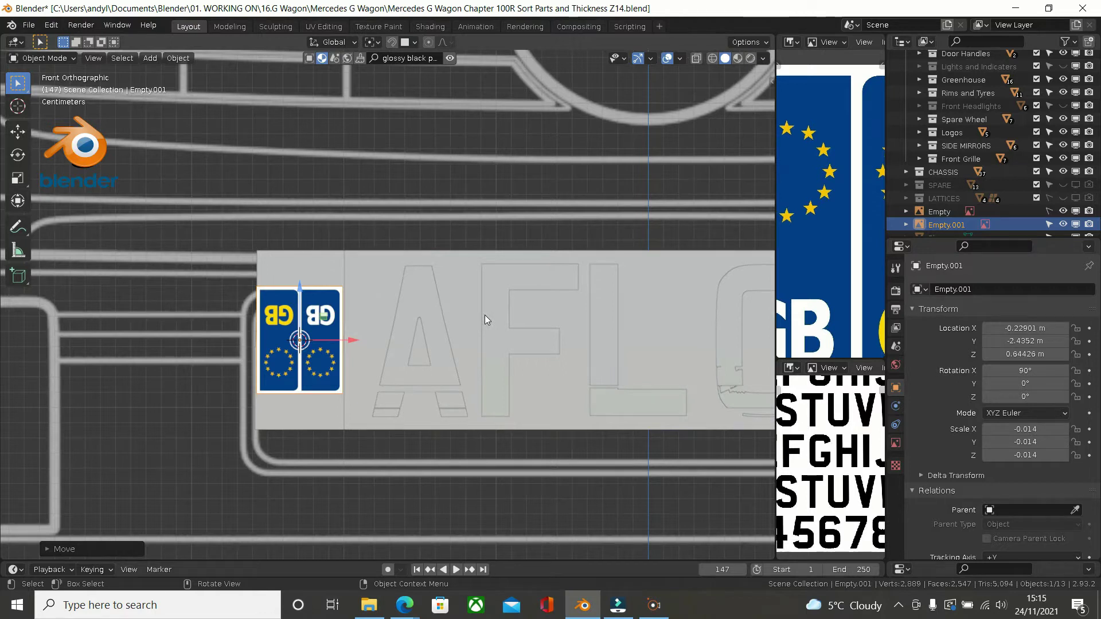
pyautogui.write('r')
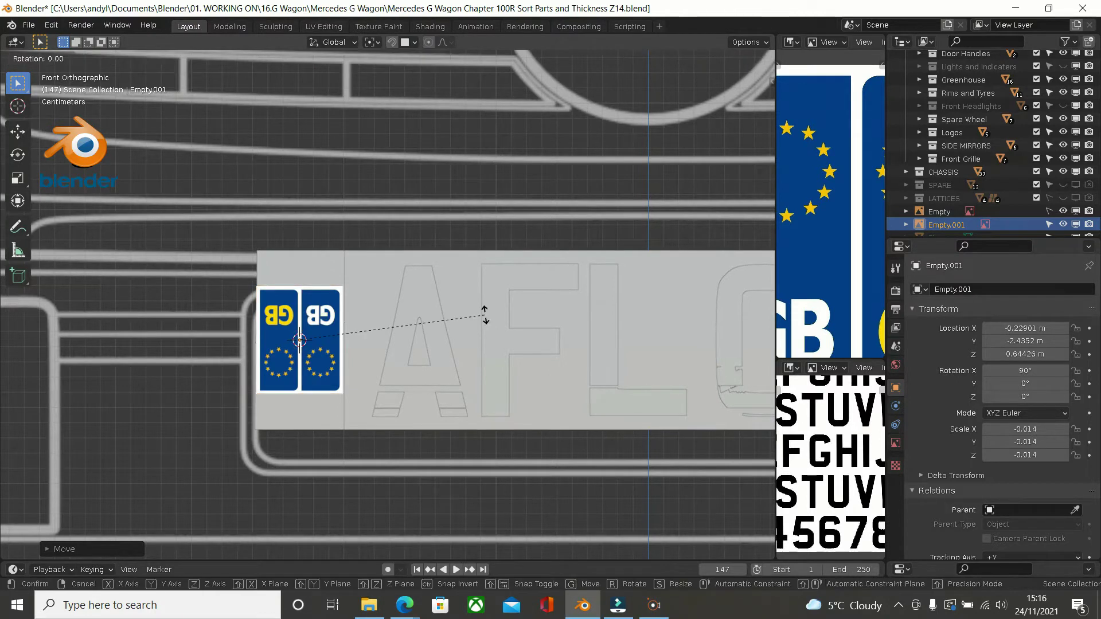
pyautogui.write('180')
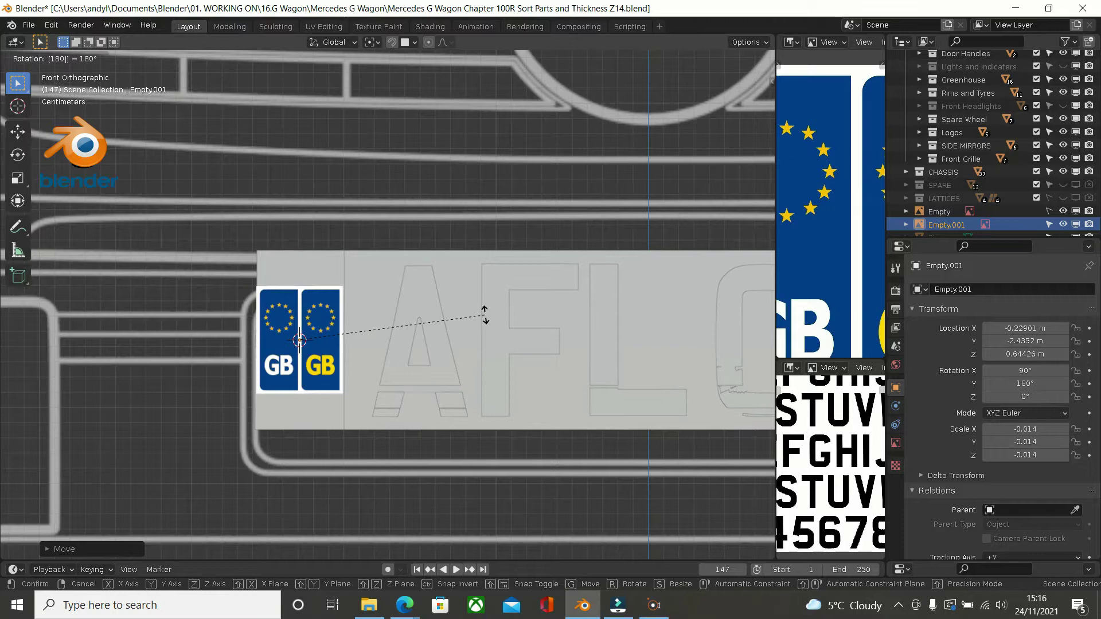
pyautogui.press('Return')
# Step: Enlarge the upright reference image slightly beyond the width of the blank strip
pyautogui.scroll(3, 484, 320)
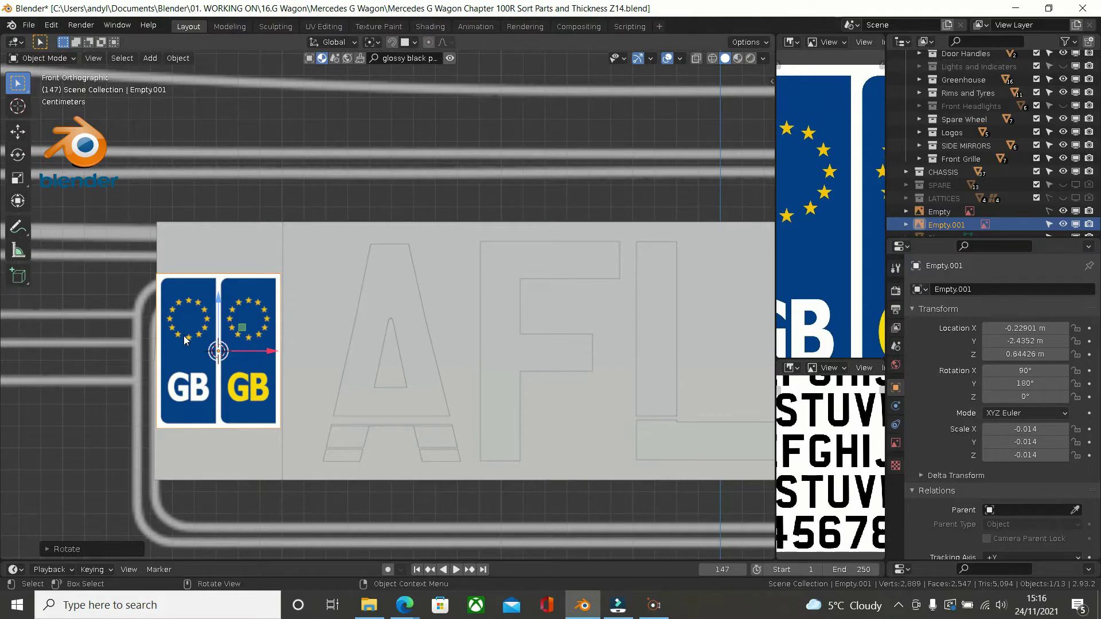
pyautogui.scroll(1, 247, 307)
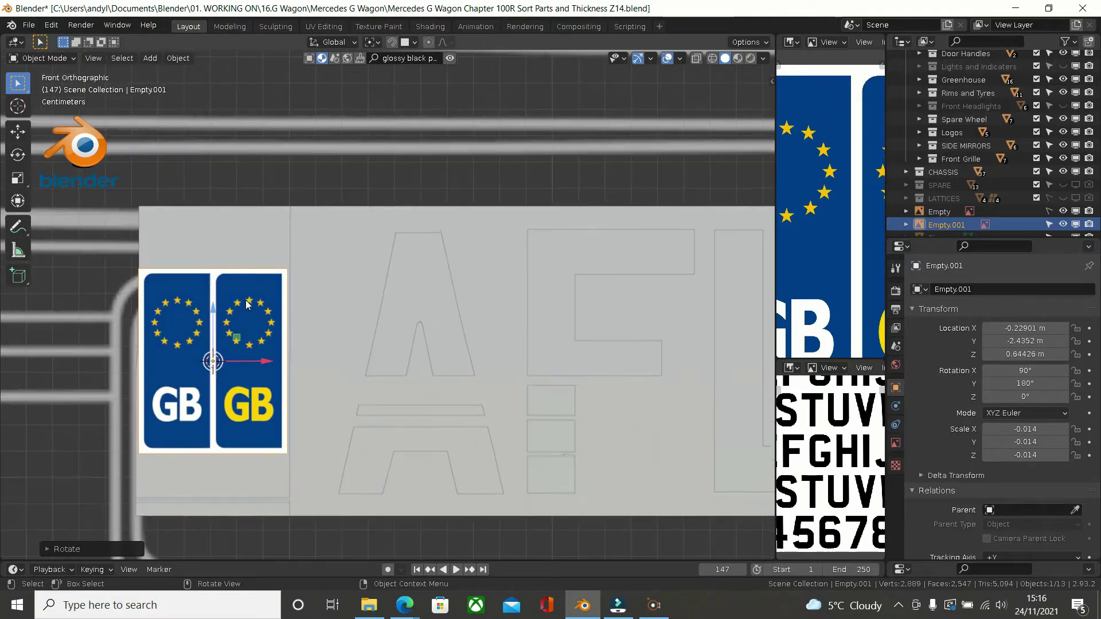
pyautogui.press('s')
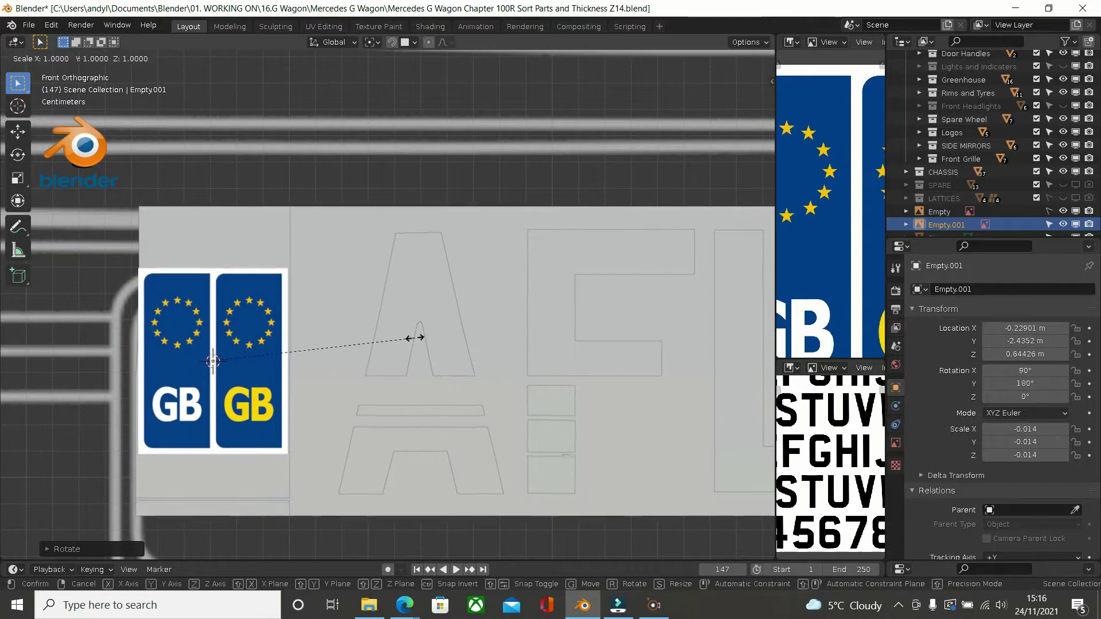
pyautogui.click(487, 347)
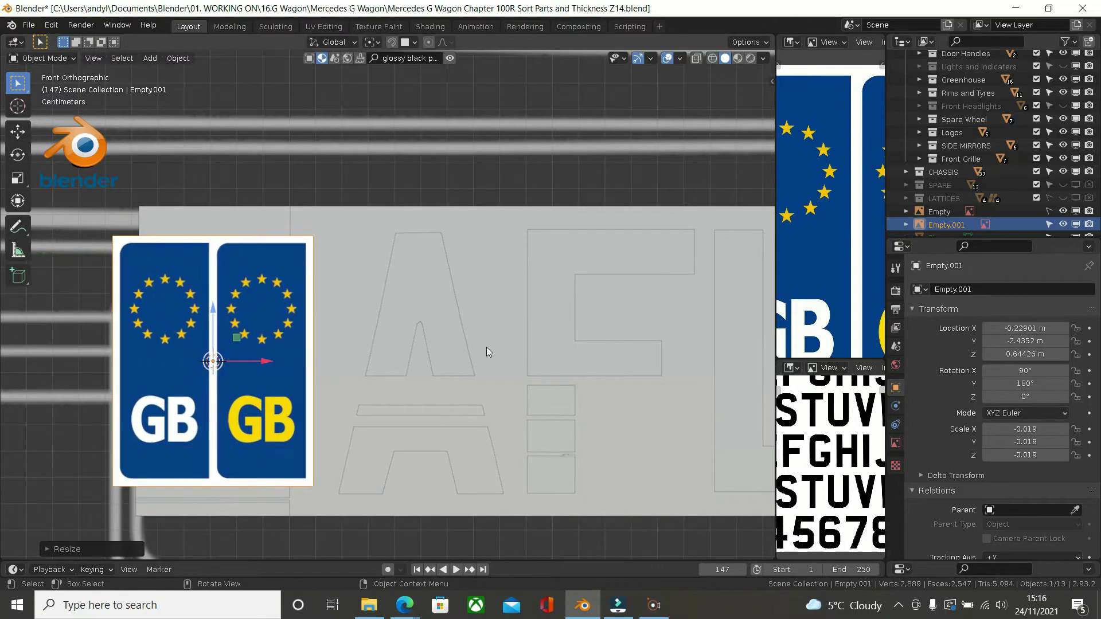
# Step: Enable opacity for the Stars.jpg reference image and set it to 0.3
pyautogui.keyDown('shift'); pyautogui.moveTo(356, 315); pyautogui.dragTo(446, 312, button='middle'); pyautogui.keyUp('shift')
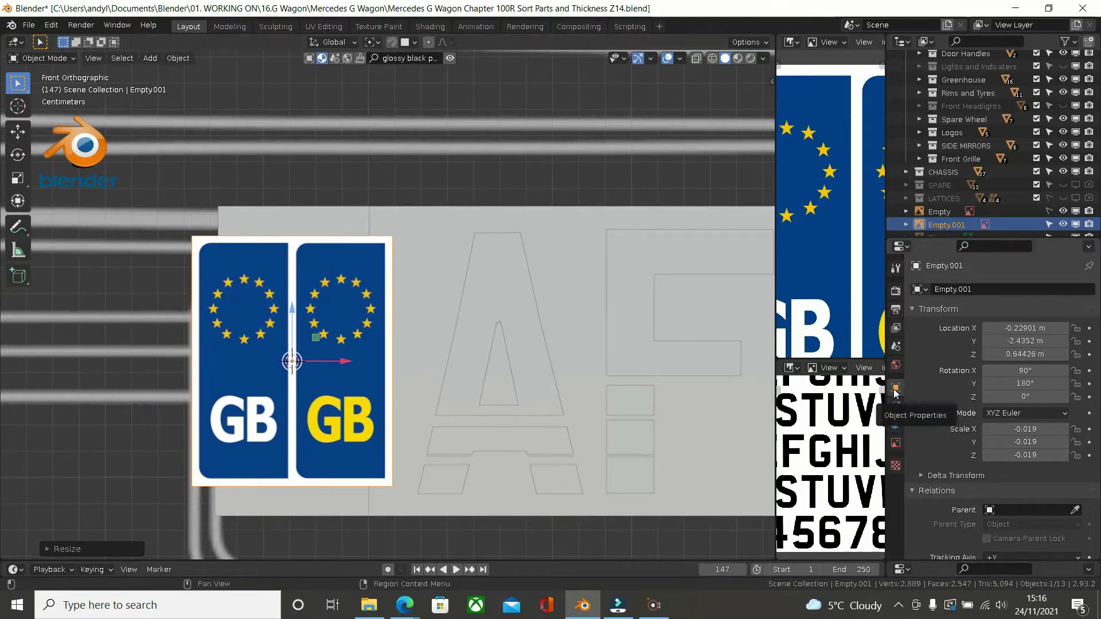
pyautogui.click(896, 443)
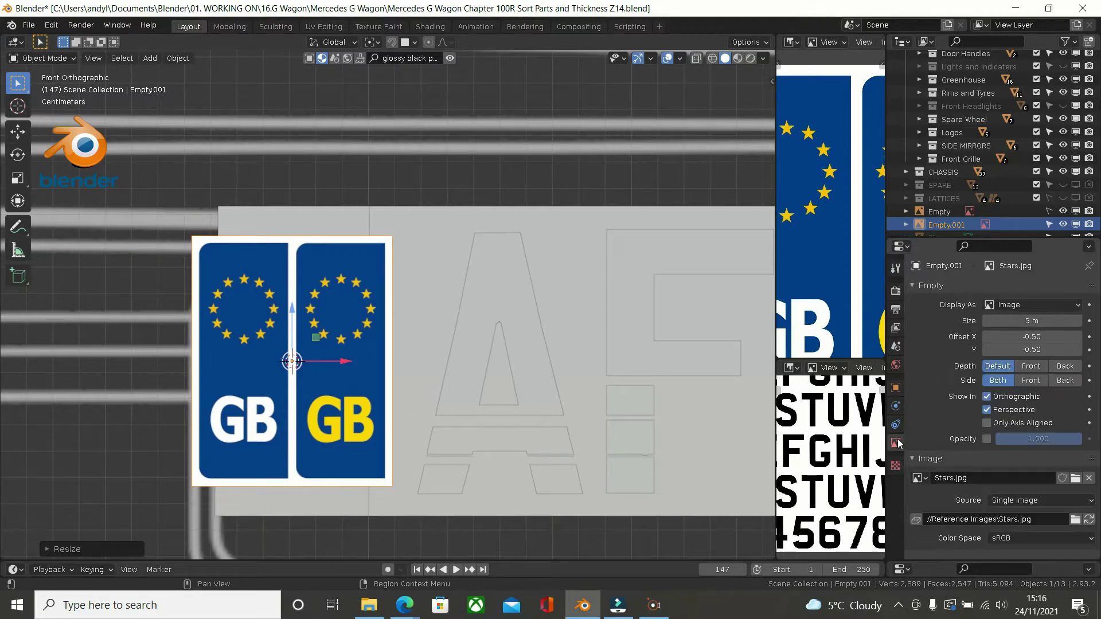
pyautogui.click(985, 438)
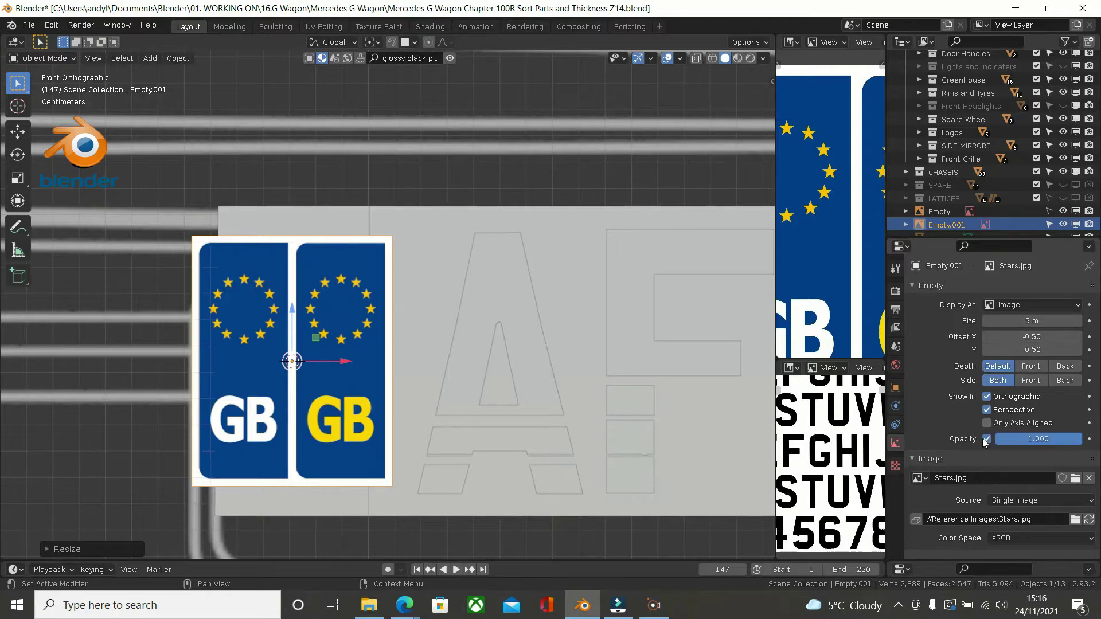
pyautogui.click(1051, 439)
pyautogui.write('0.3')
pyautogui.press('Return')
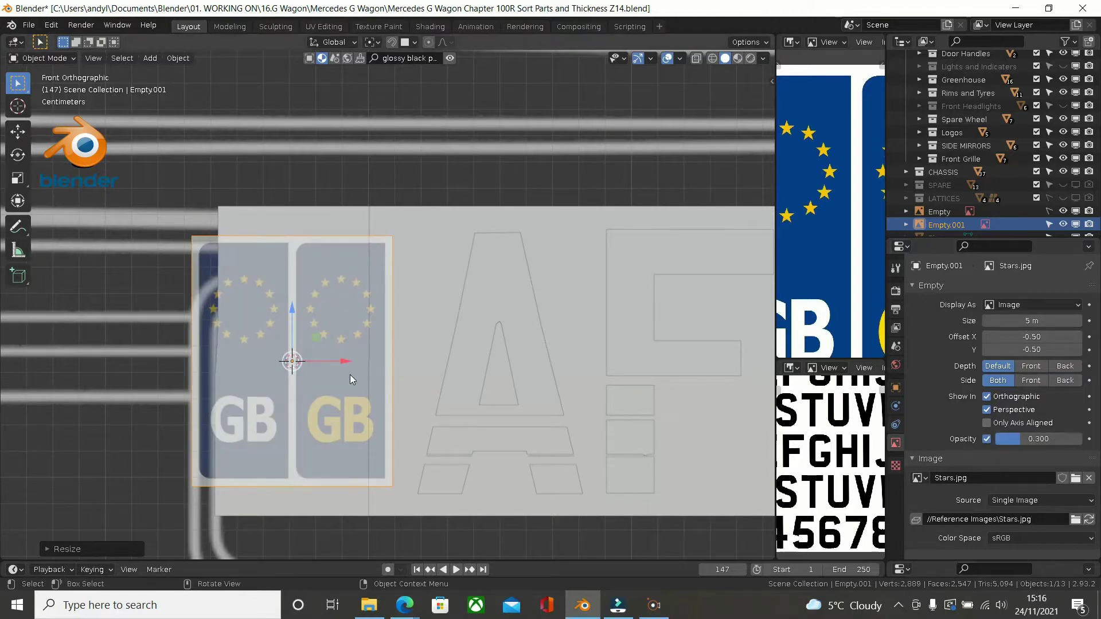
# Step: Shift the Stars.jpg reference image about 0.021 m along X to place its white GB half over the blank strip
pyautogui.press('g')
pyautogui.press('x')
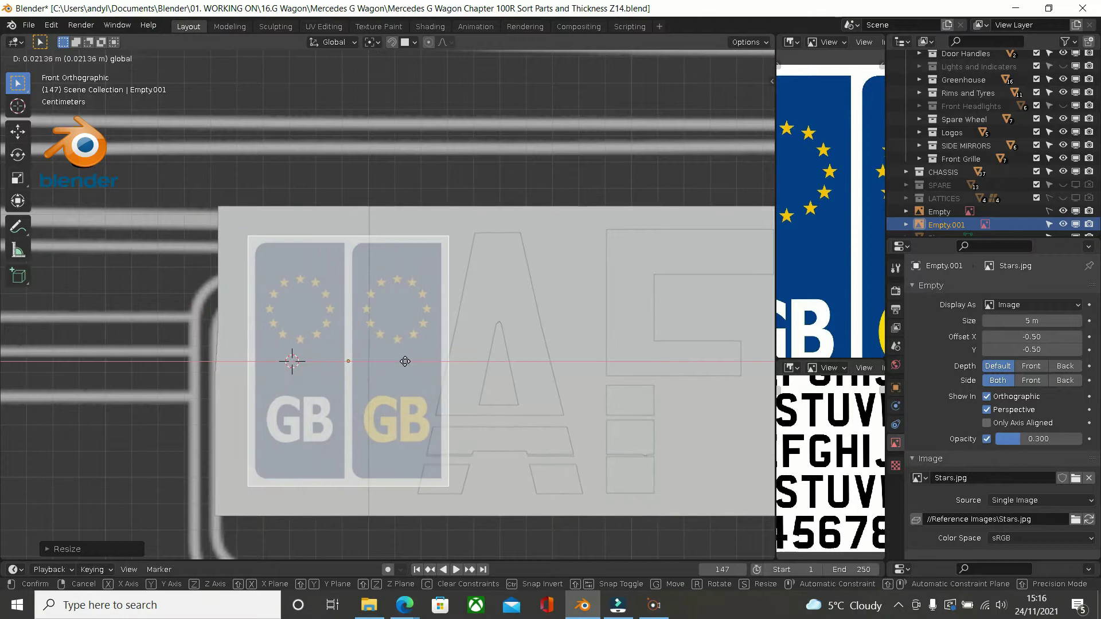
pyautogui.click(405, 361)
pyautogui.scroll(-2, 316, 274)
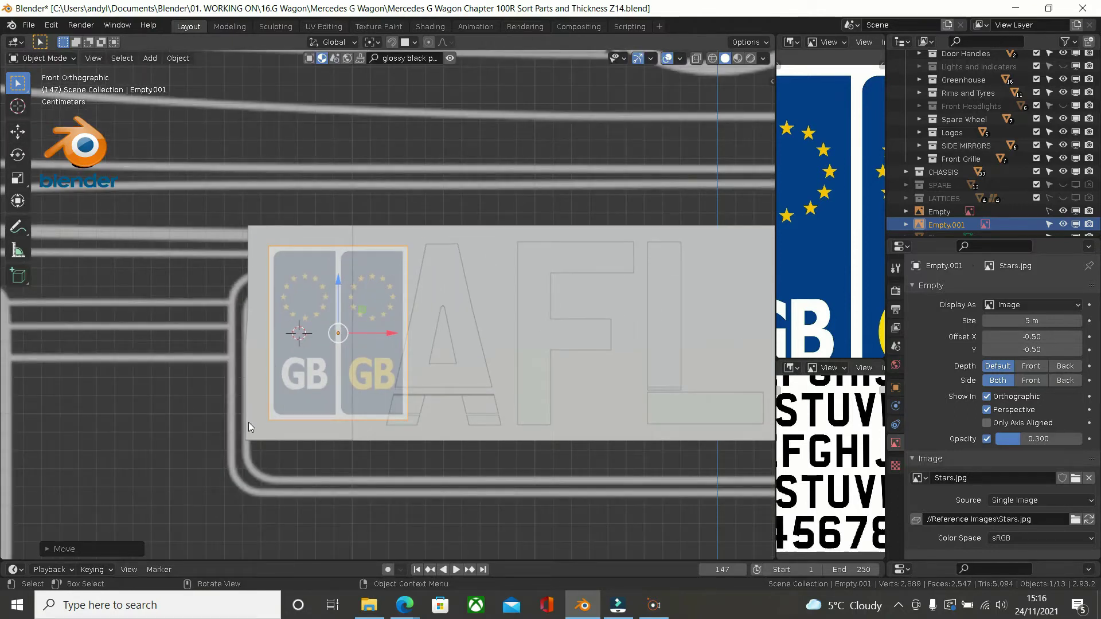
# Step: Isolate the blank strip together with the Stars.jpg reference image in Local View
pyautogui.click(265, 438)
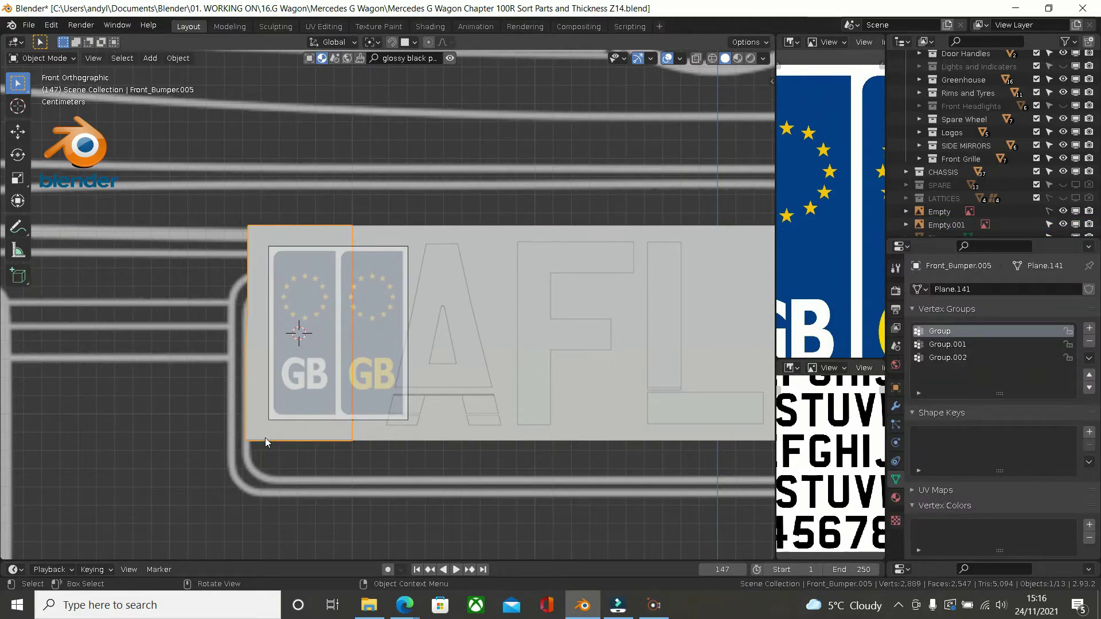
pyautogui.press('KP_Divide')
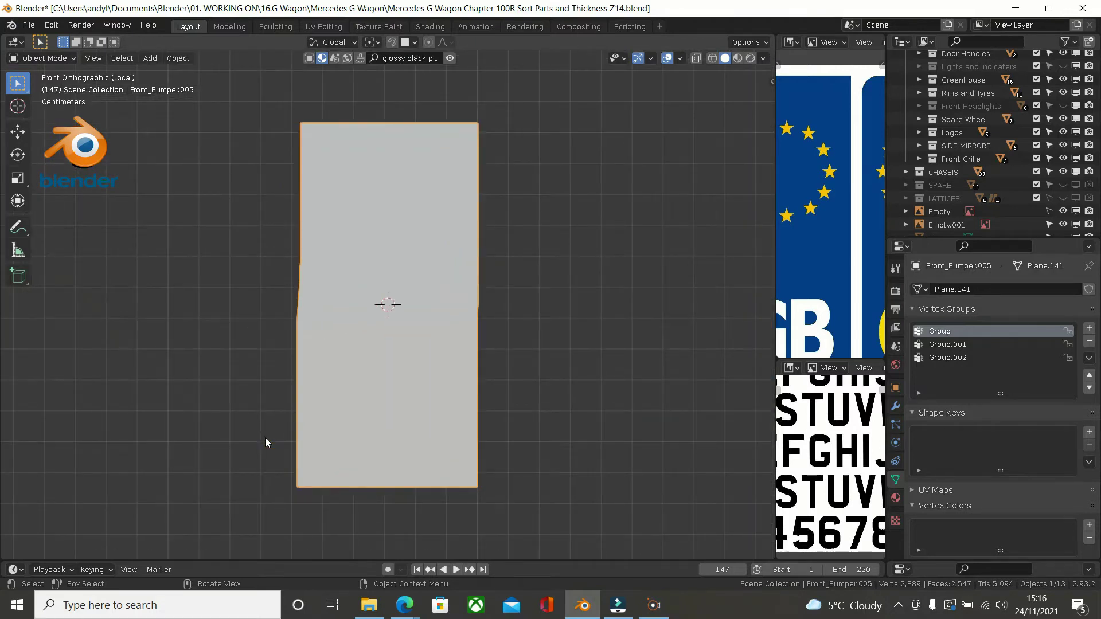
pyautogui.press('KP_Divide')
pyautogui.scroll(1, 298, 426)
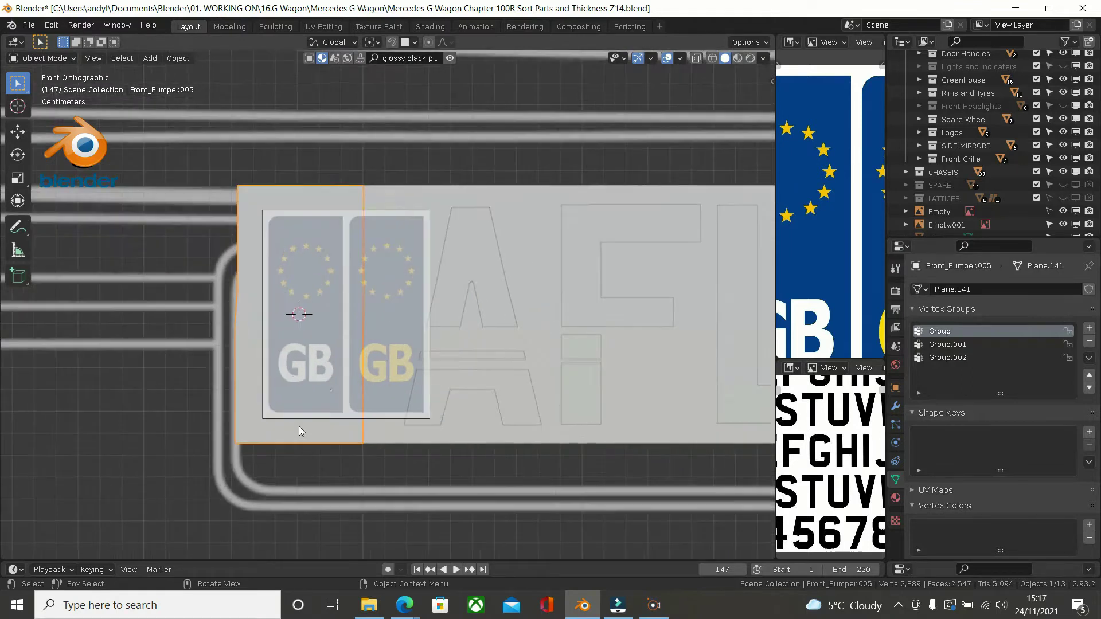
pyautogui.keyDown('shift'); pyautogui.click(405, 214); pyautogui.keyUp('shift')
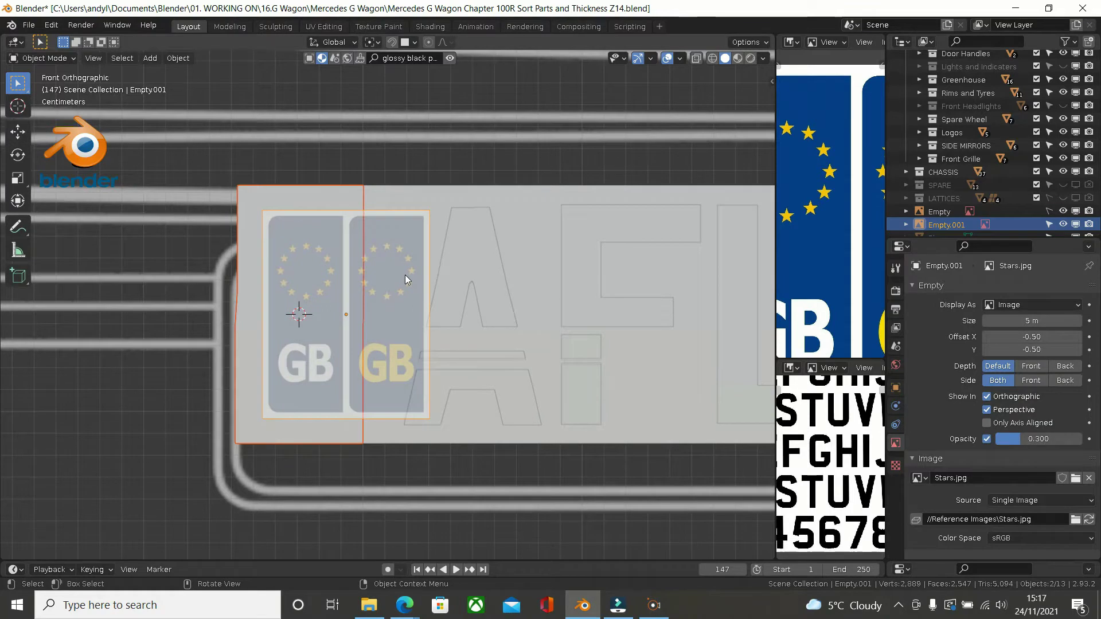
pyautogui.press('KP_Divide')
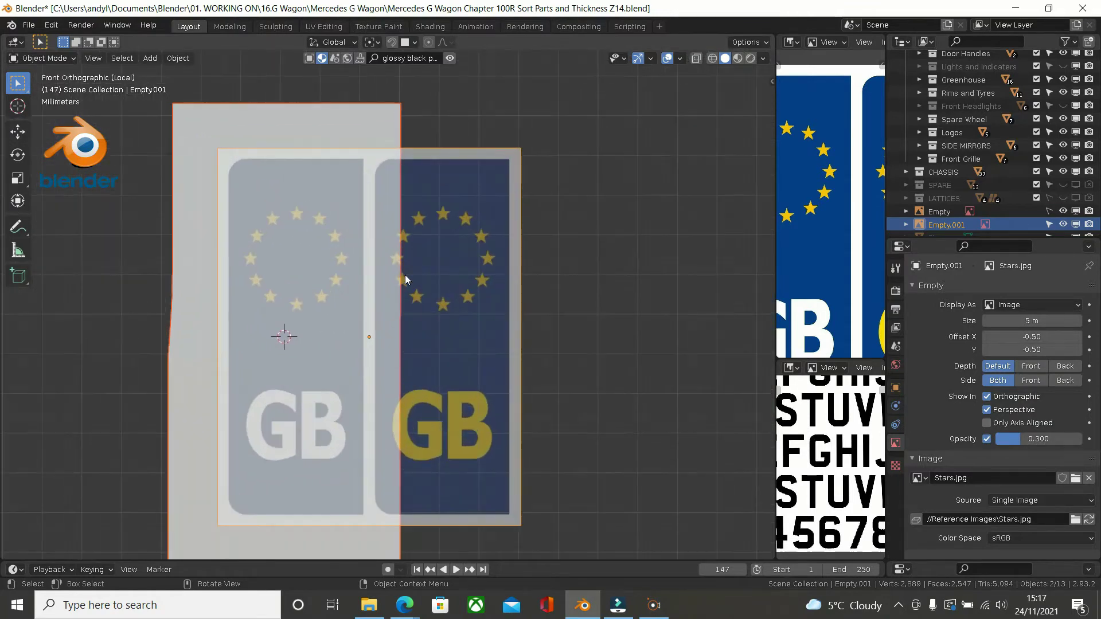
# Step: Scale only the reference image up by about 1.31 to roughly match the blank strip's height
pyautogui.scroll(-3, 401, 301)
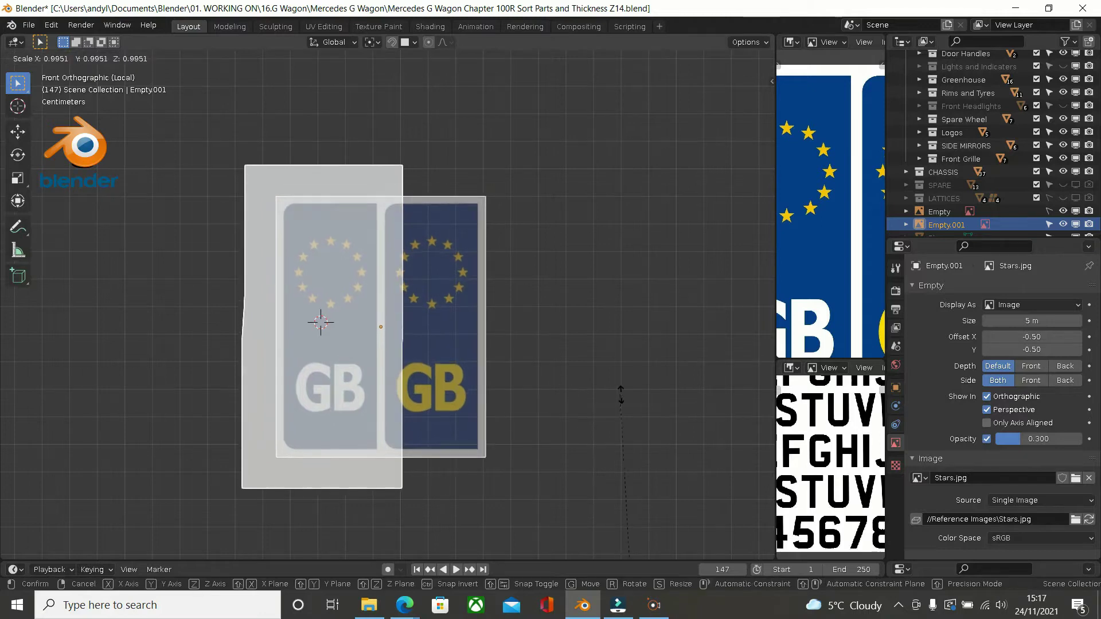
pyautogui.click(487, 414)
pyautogui.press('s')
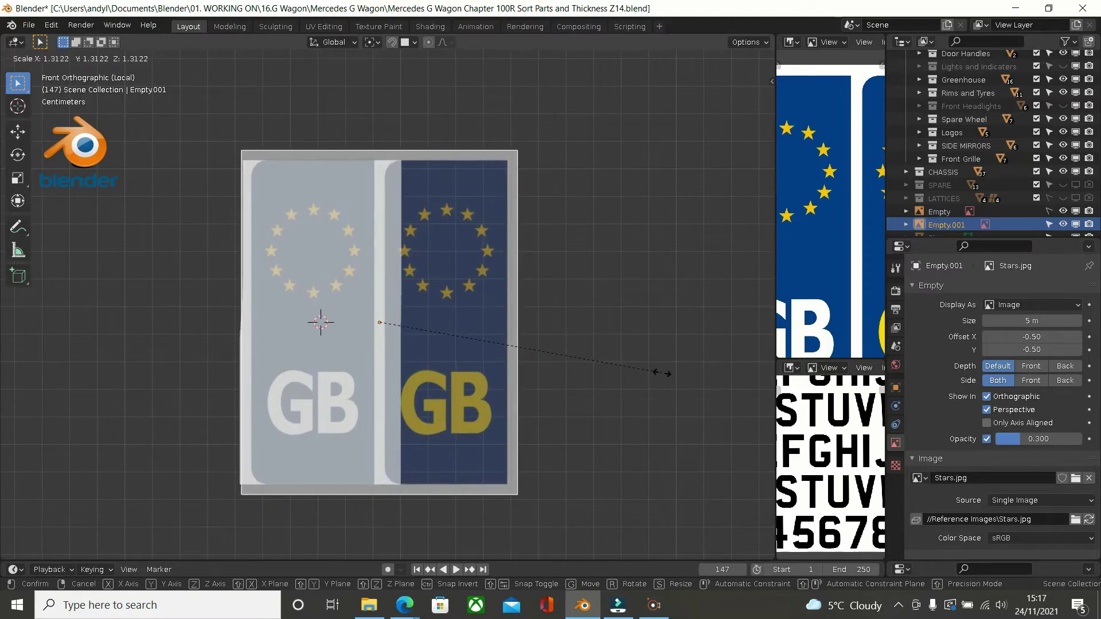
pyautogui.click(662, 373)
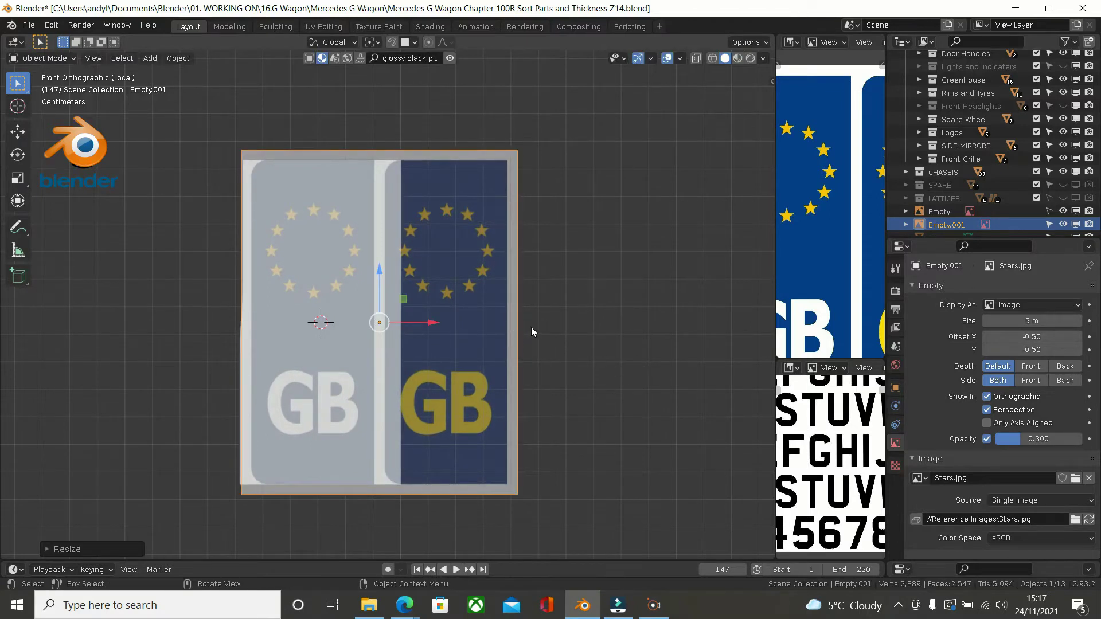
# Step: Stretch the reference image along X and shift it about 0.008 m along X to fit its white GB half over the strip
pyautogui.press('s')
pyautogui.press('x')
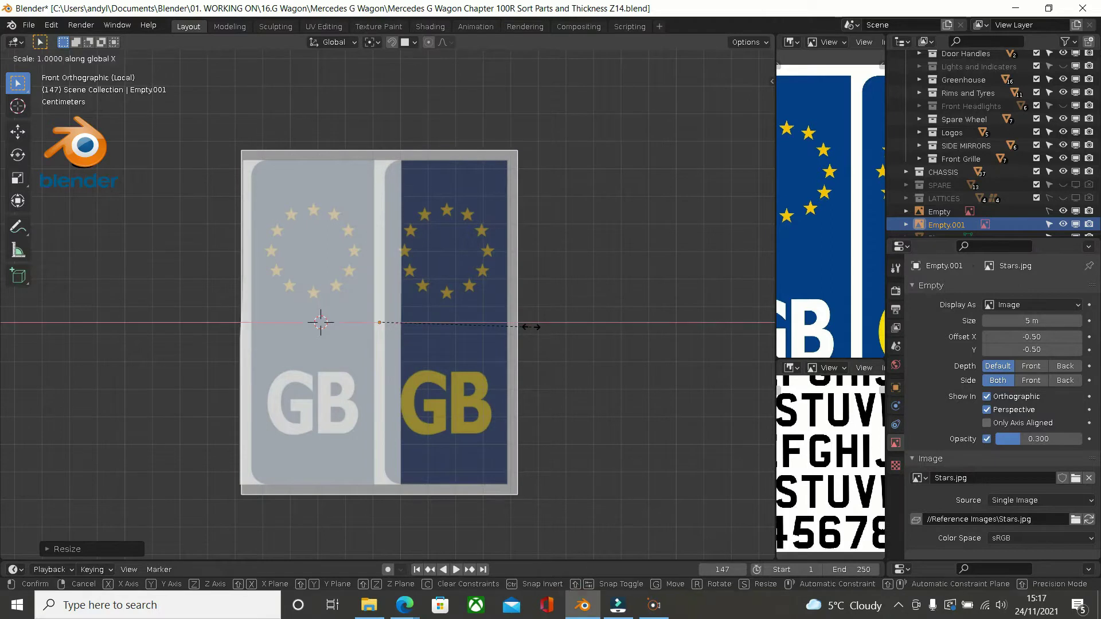
pyautogui.click(559, 330)
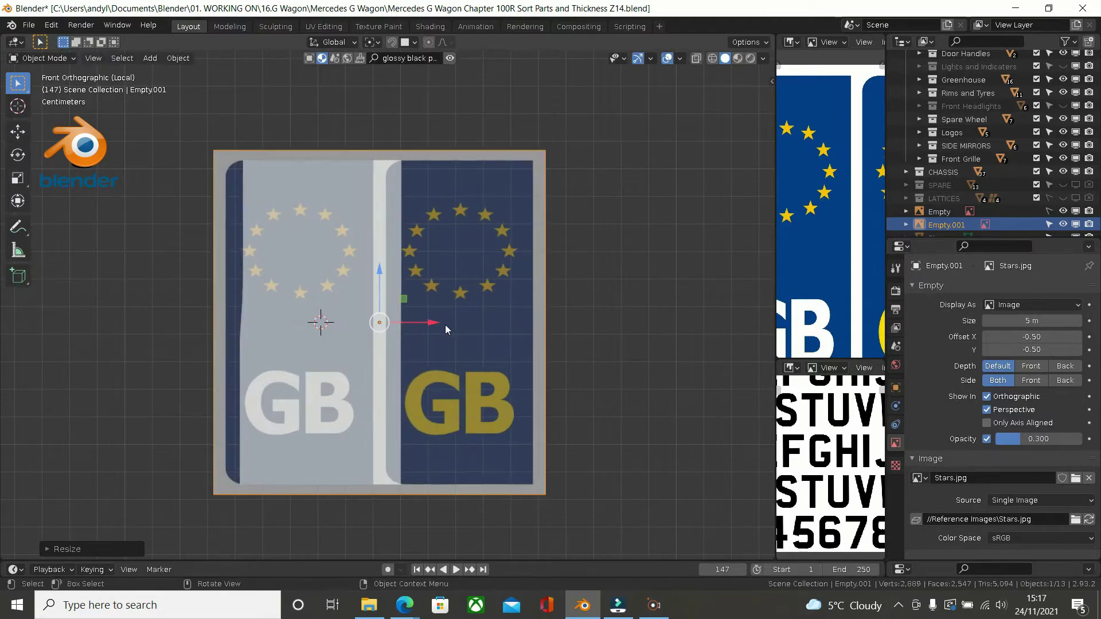
pyautogui.press('g')
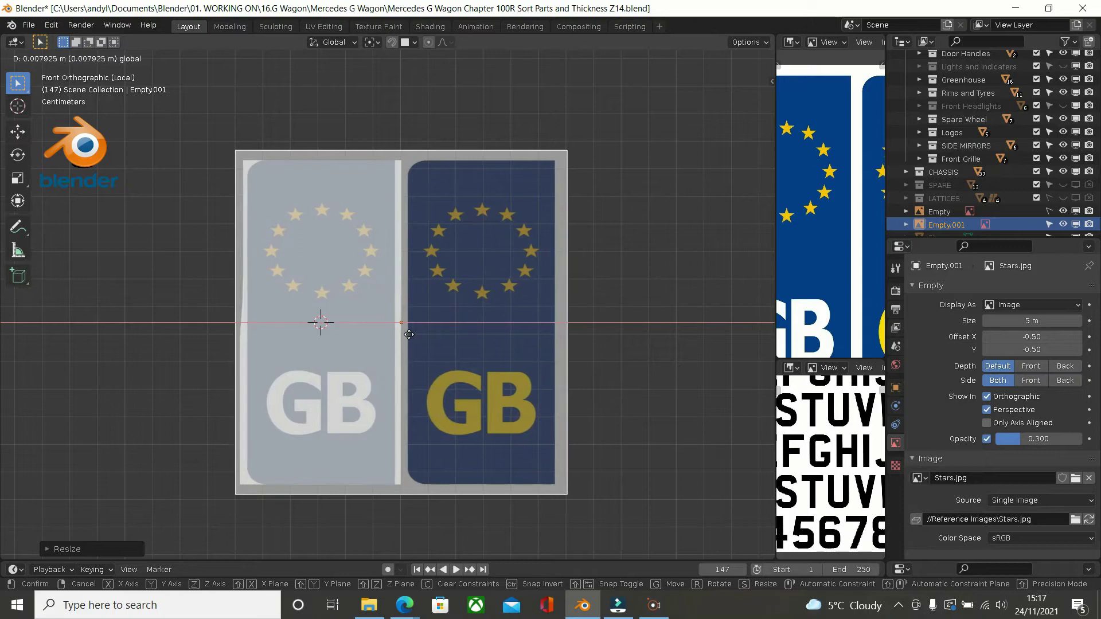
pyautogui.click(410, 330)
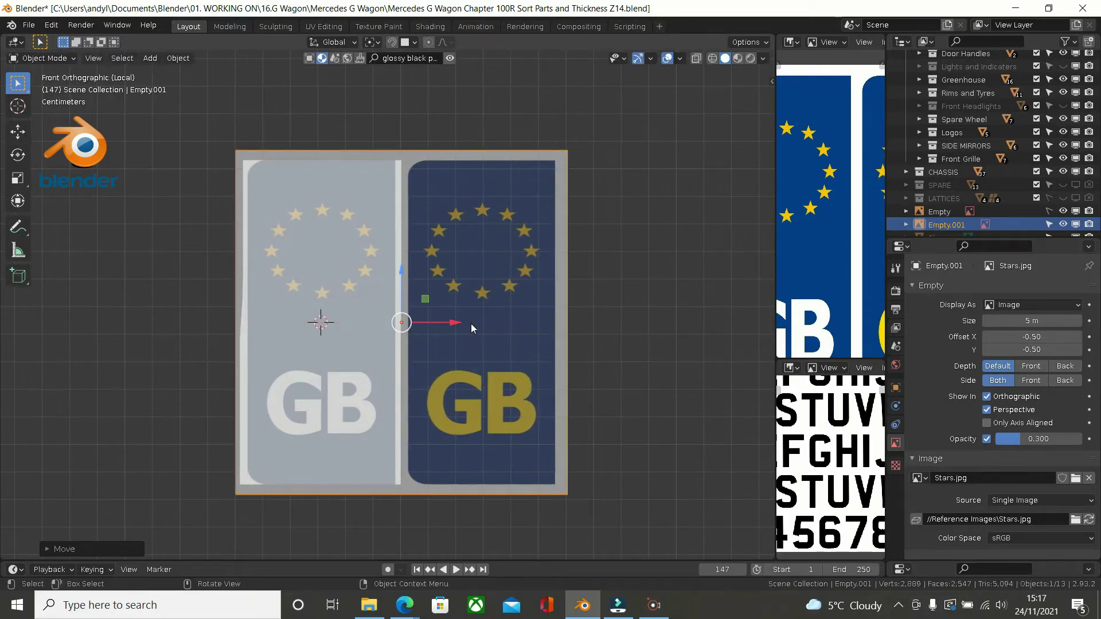
# Step: Stretch the Stars.jpg reference image along X and shift it along X to match its white GB half to the strip's width
pyautogui.press('s')
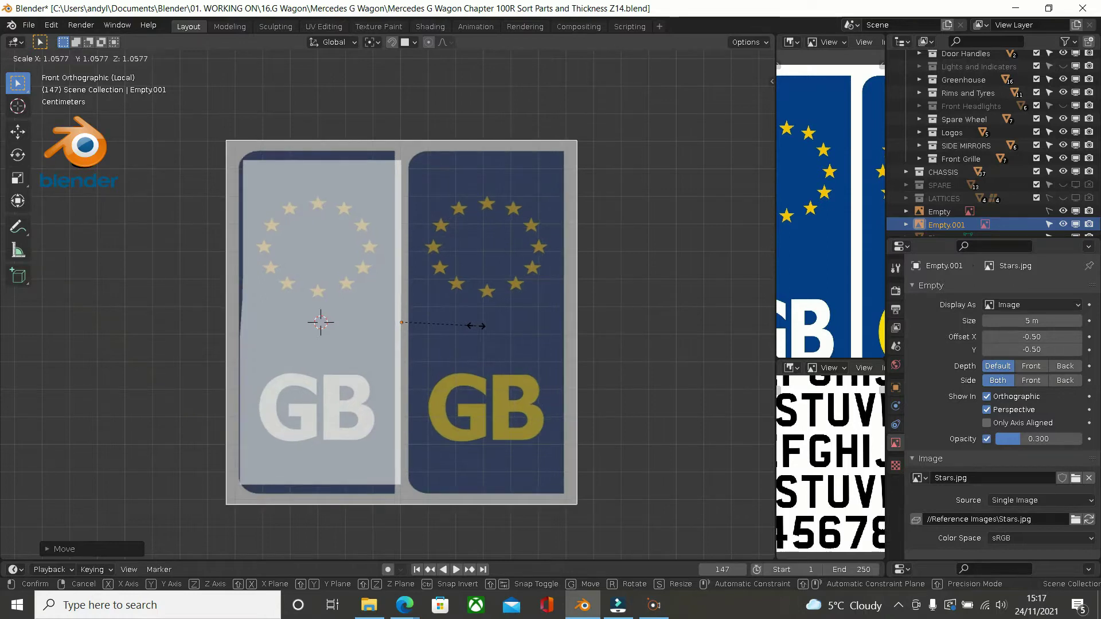
pyautogui.press('x')
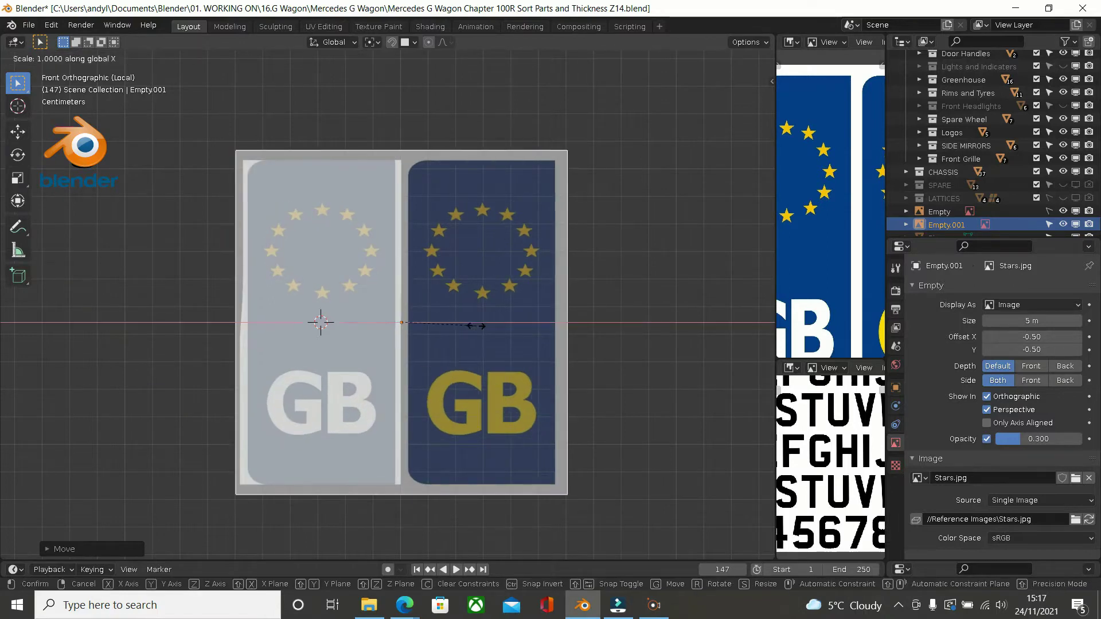
pyautogui.click(484, 326)
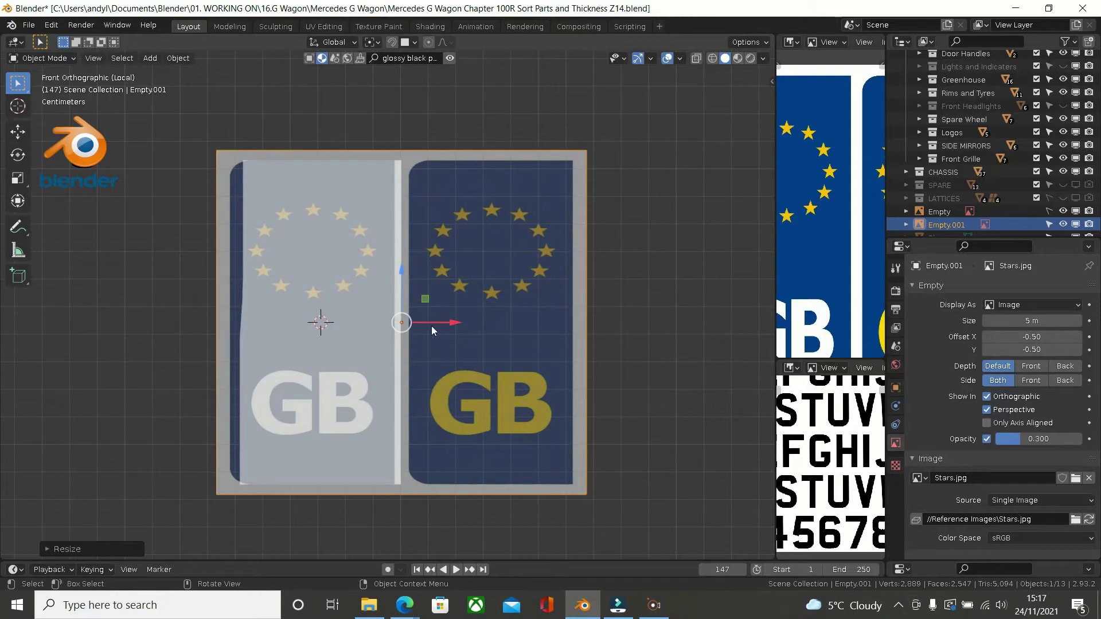
pyautogui.moveTo(436, 325); pyautogui.dragTo(476, 322)
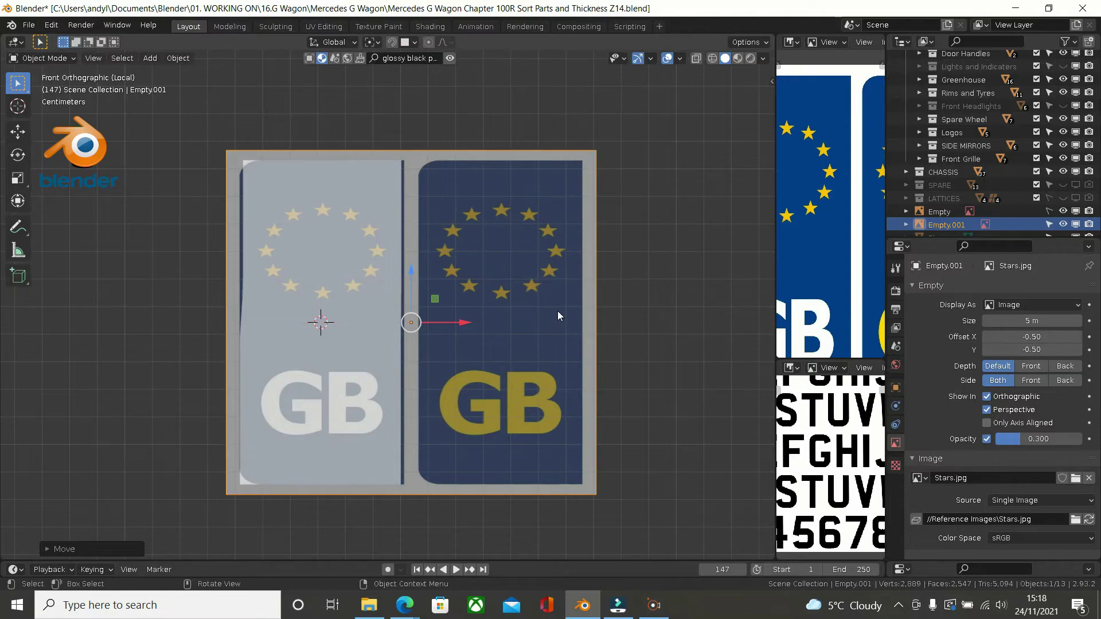
# Step: Scale the reference image uniformly to about 0.98 and shift it along X to line up its white half with the strip's edges
pyautogui.press('s')
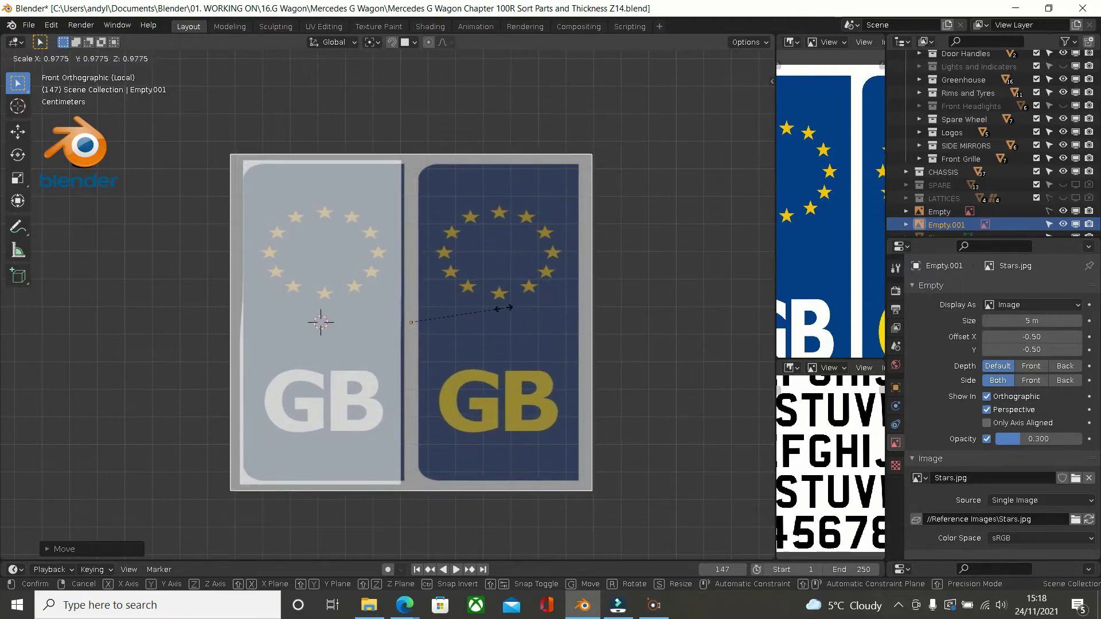
pyautogui.click(468, 311)
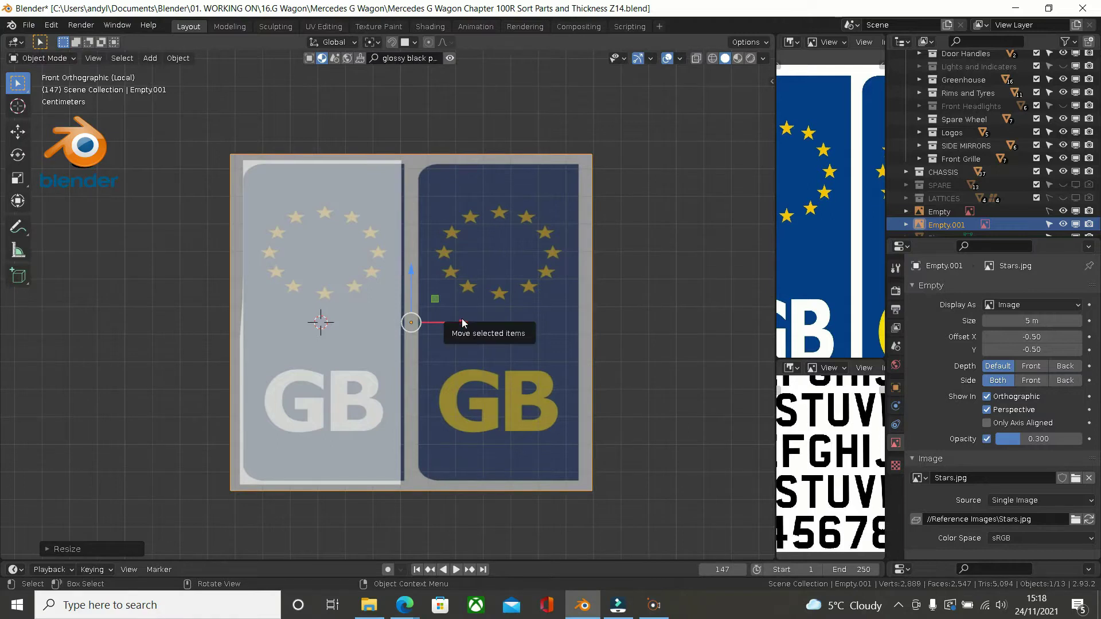
pyautogui.moveTo(464, 322); pyautogui.dragTo(401, 323)
# Step: Examine how closely the reference's white half, with its star ring and GB lettering, fits over the blank strip
pyautogui.scroll(1, 301, 219)
pyautogui.scroll(3, 413, 257)
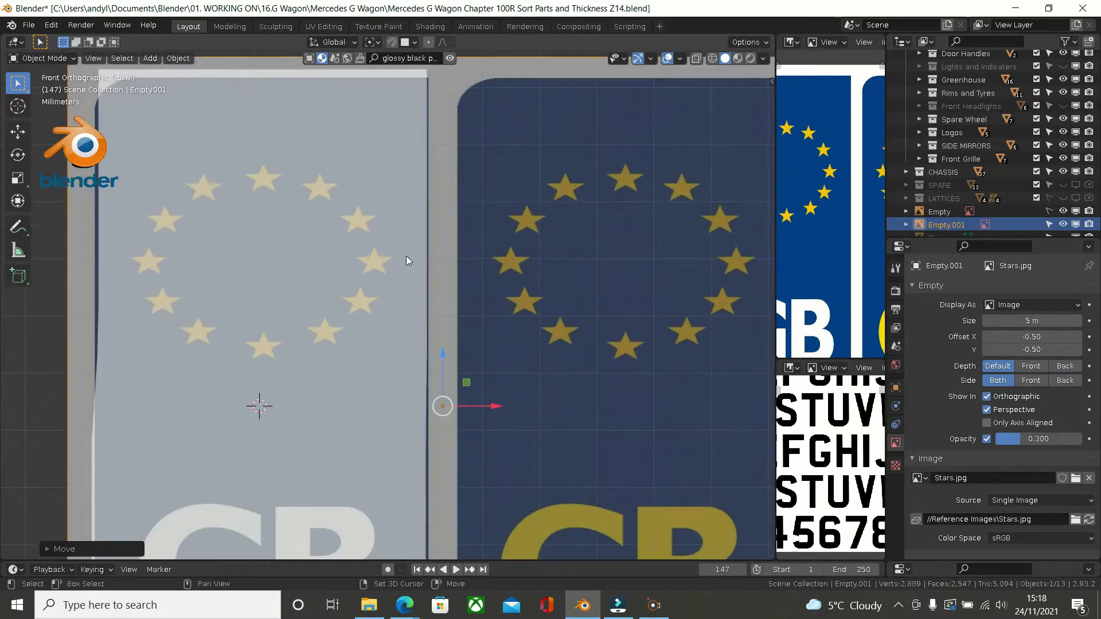
pyautogui.keyDown('shift'); pyautogui.moveTo(453, 250); pyautogui.dragTo(593, 211, button='middle'); pyautogui.keyUp('shift')
pyautogui.scroll(1, 444, 215)
pyautogui.keyDown('shift'); pyautogui.scroll(2, 413, 241); pyautogui.keyUp('shift')
pyautogui.scroll(-2, 399, 245)
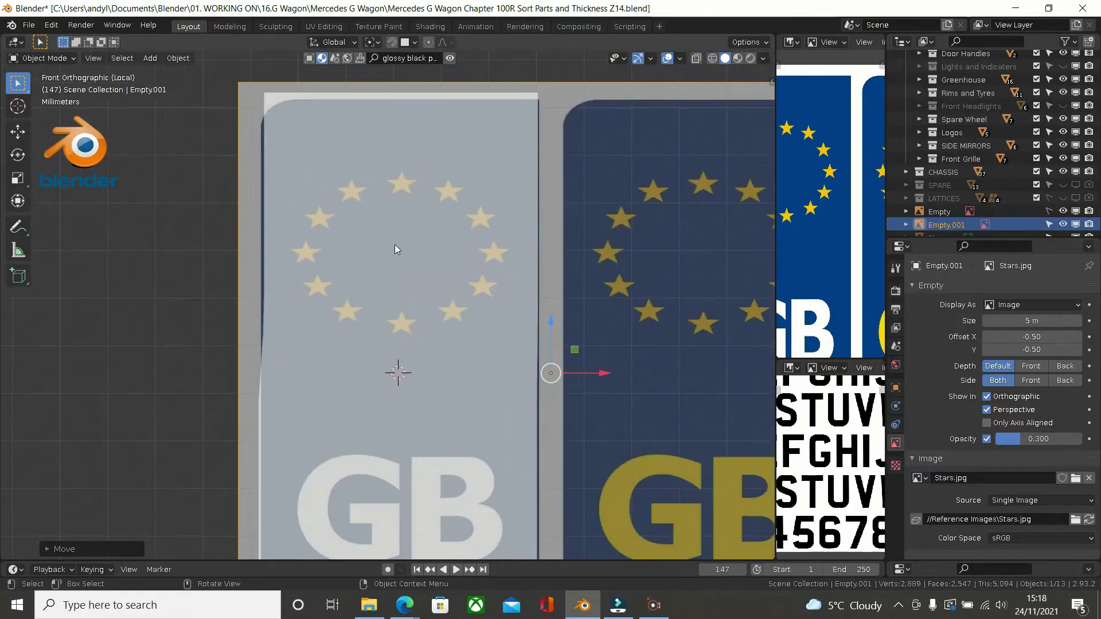
pyautogui.keyDown('shift'); pyautogui.moveTo(394, 248); pyautogui.dragTo(290, 109, button='middle'); pyautogui.keyUp('shift')
pyautogui.keyDown('shift'); pyautogui.moveTo(274, 284); pyautogui.dragTo(335, 386, button='middle'); pyautogui.keyUp('shift')
pyautogui.keyDown('shift'); pyautogui.scroll(3, 327, 286); pyautogui.keyUp('shift')
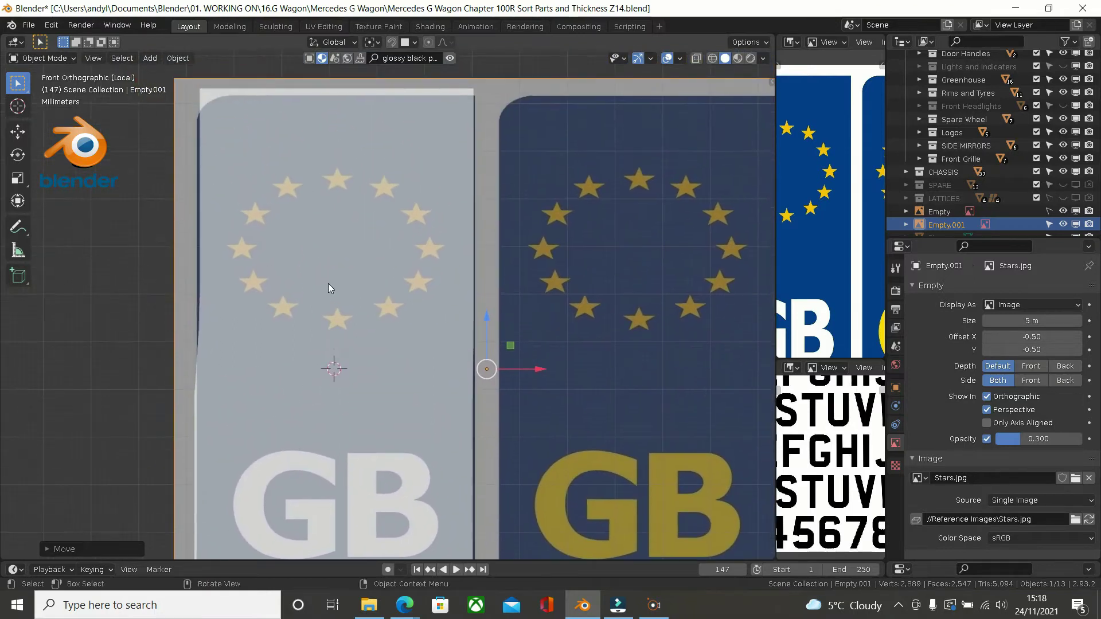
# Step: Add a mesh plane at the 3D cursor and collapse its edges and faces into a single vertex in Edit Mode
pyautogui.hotkey('shift', 'a')
pyautogui.moveTo(328, 283)
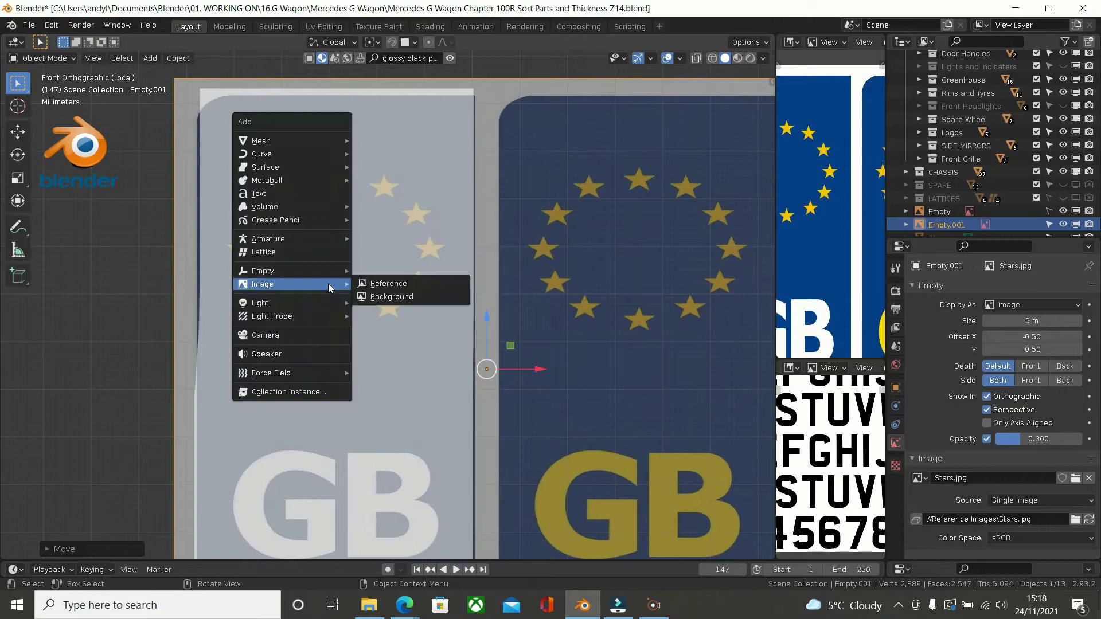
pyautogui.moveTo(318, 138)
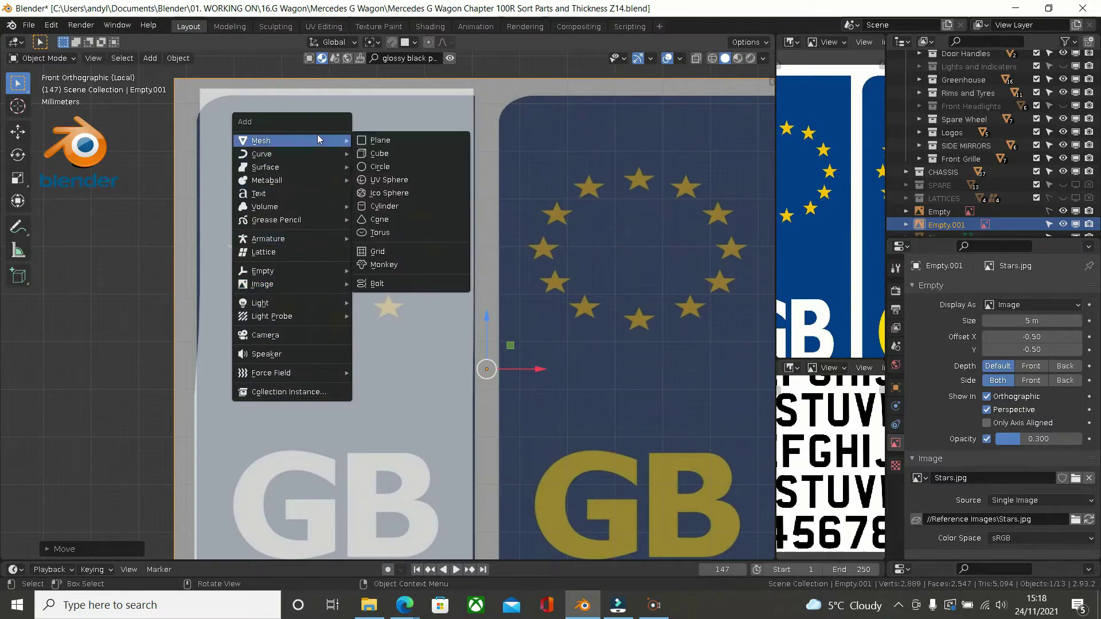
pyautogui.click(376, 140)
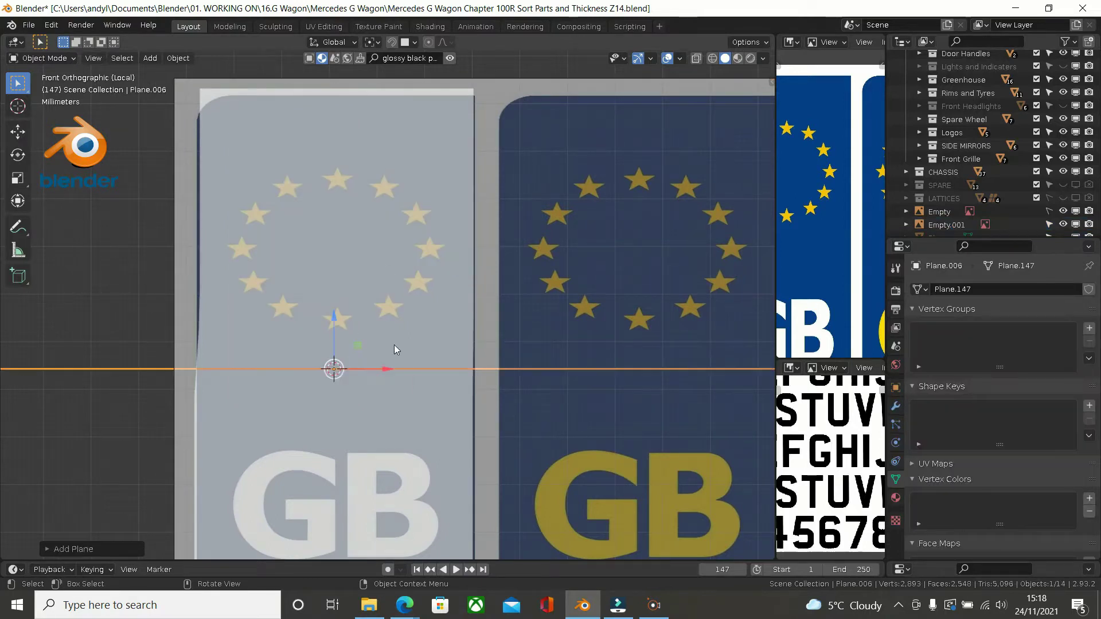
pyautogui.press('x')
pyautogui.press('Tab')
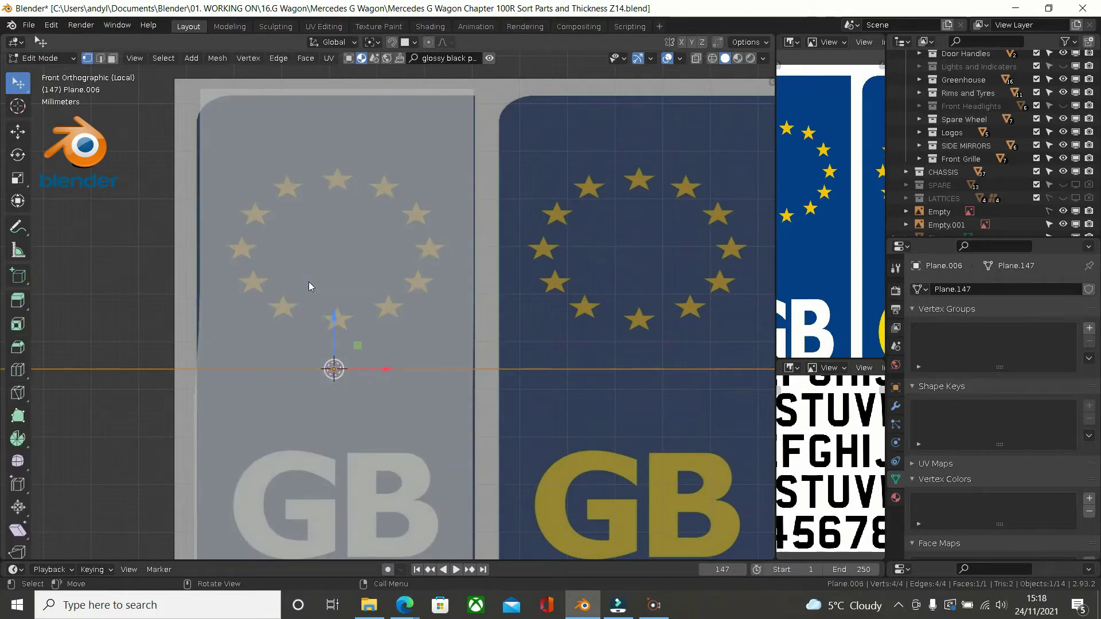
pyautogui.press('x')
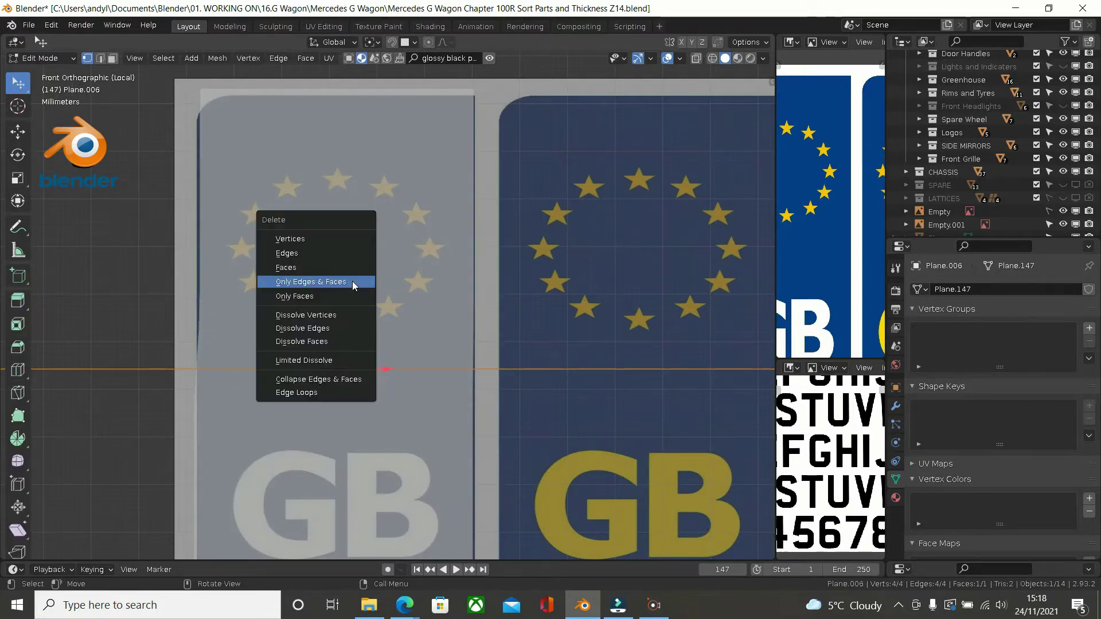
pyautogui.click(349, 380)
# Step: Move the single vertex onto the top tip of the lowest star in the white half's star ring
pyautogui.scroll(1, 365, 363)
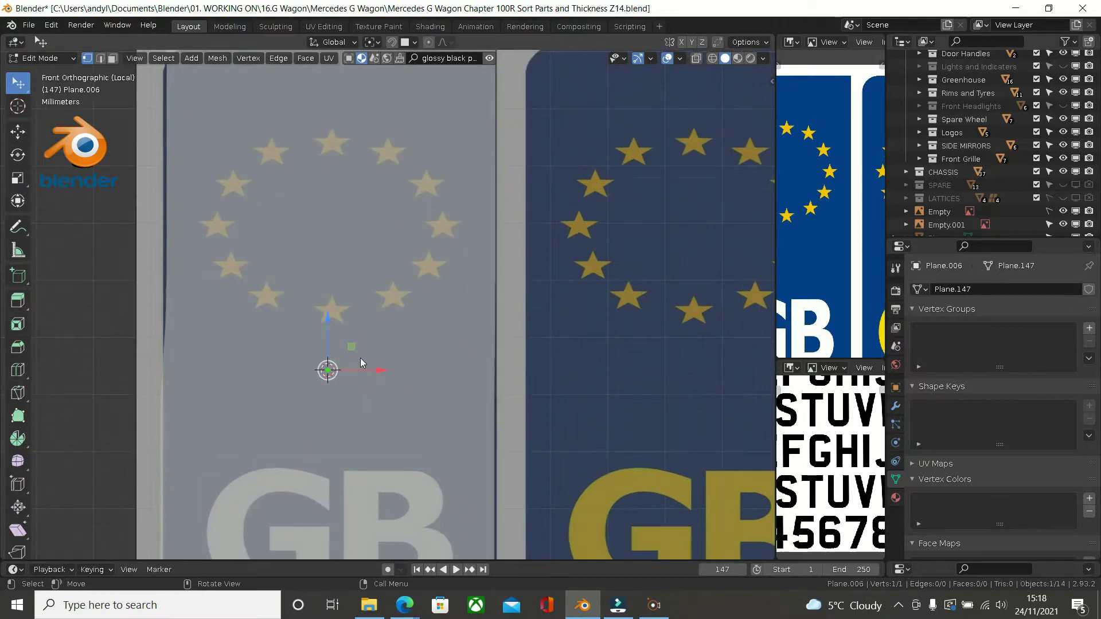
pyautogui.moveTo(324, 326); pyautogui.dragTo(346, 281)
pyautogui.scroll(7, 347, 281)
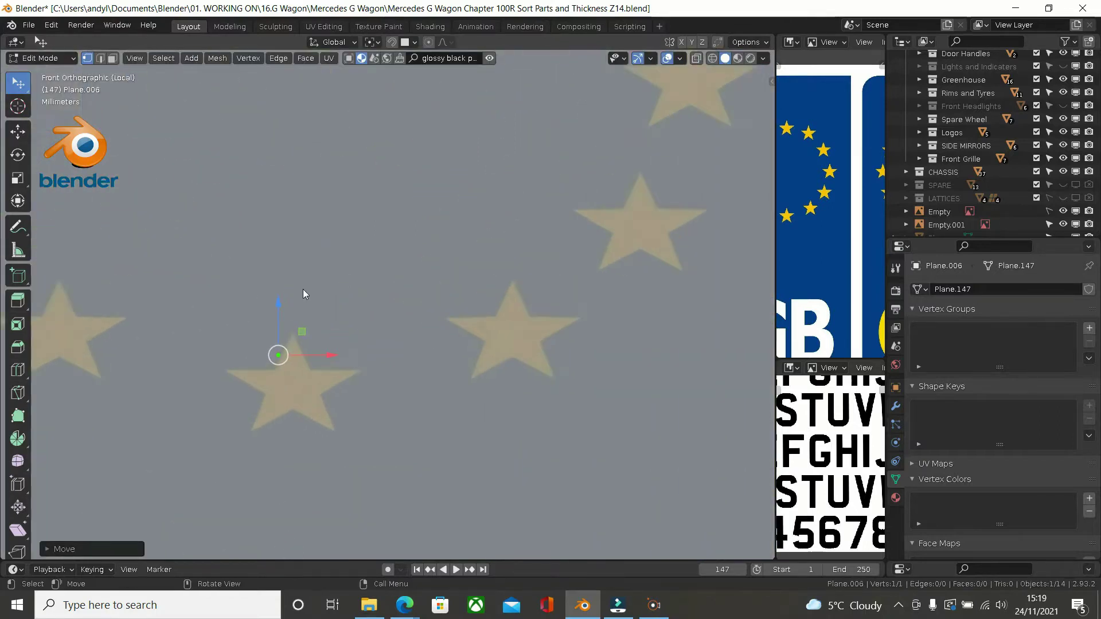
pyautogui.moveTo(277, 305); pyautogui.dragTo(304, 297)
pyautogui.press('g')
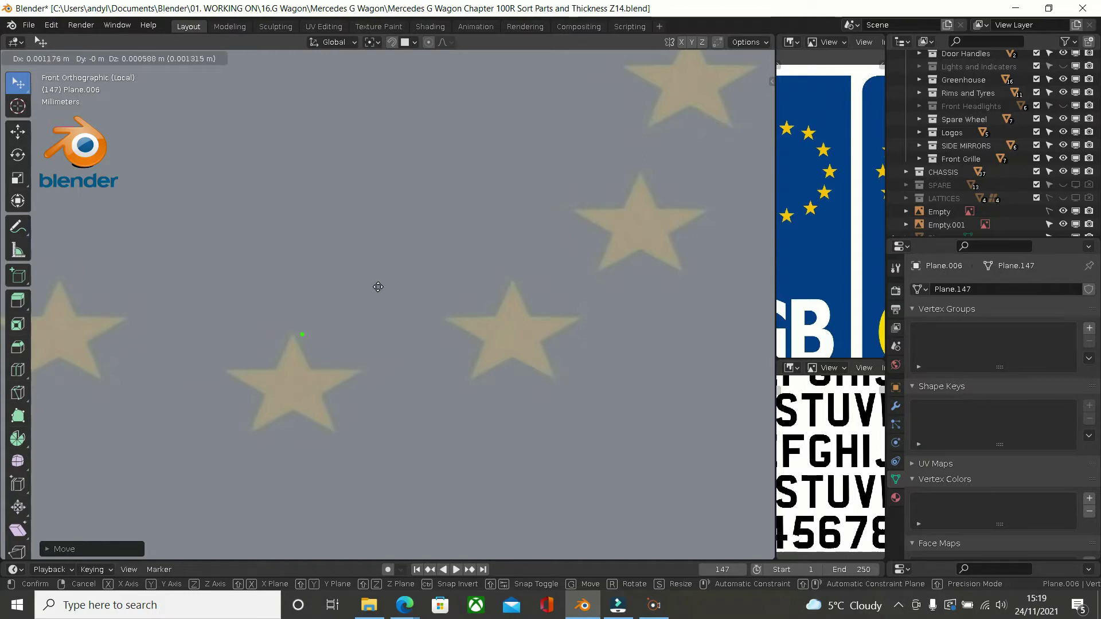
pyautogui.click(319, 285)
pyautogui.scroll(3, 315, 289)
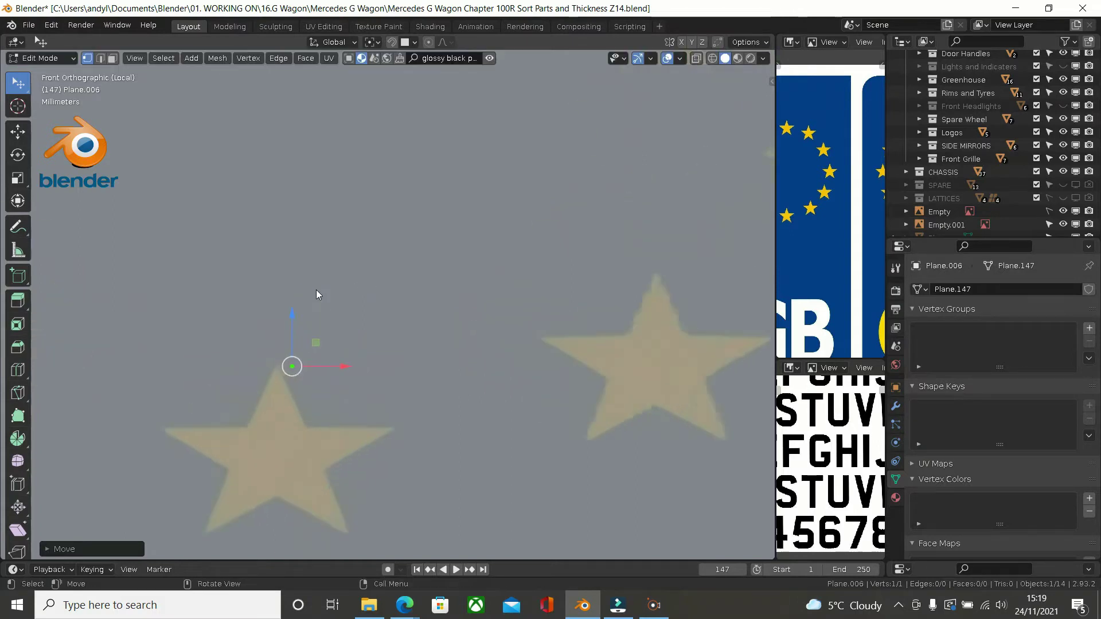
pyautogui.scroll(1, 317, 294)
pyautogui.press('g')
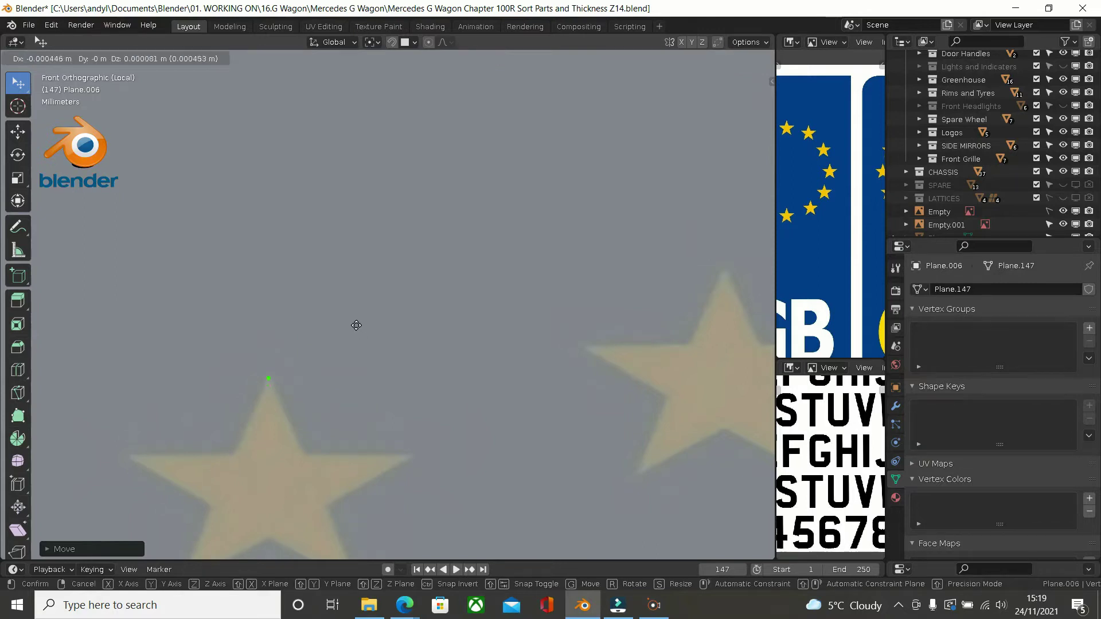
pyautogui.click(356, 330)
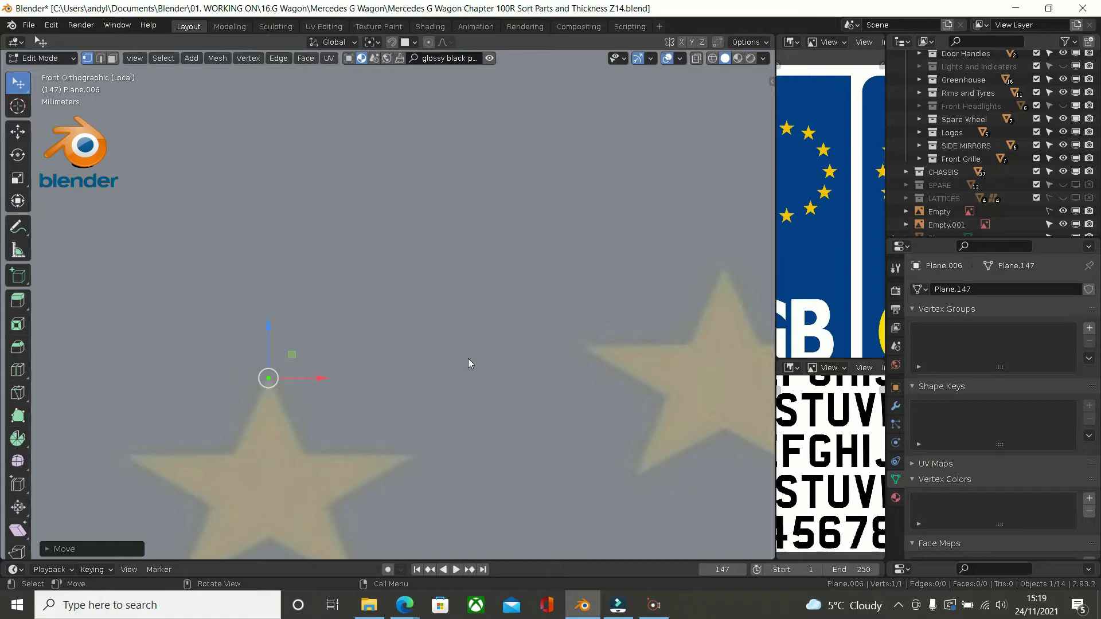
# Step: Extrude the vertex clockwise along the star's outline, corner by corner, from the top tip to the lower-right tip
pyautogui.keyDown('shift'); pyautogui.moveTo(464, 361); pyautogui.dragTo(467, 242, button='middle'); pyautogui.keyUp('shift')
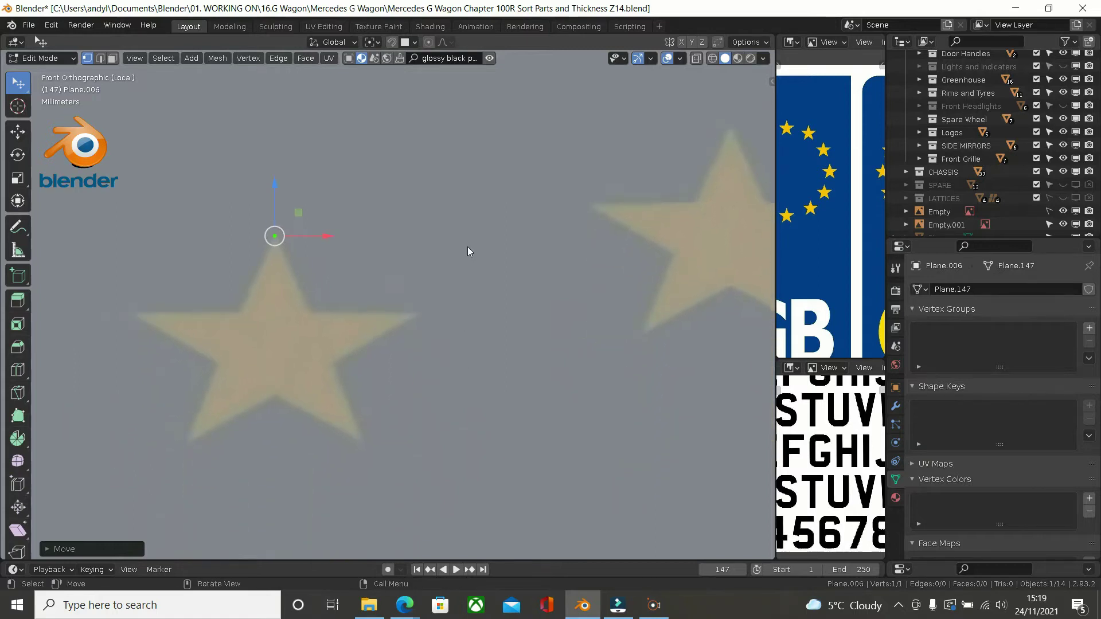
pyautogui.press('e')
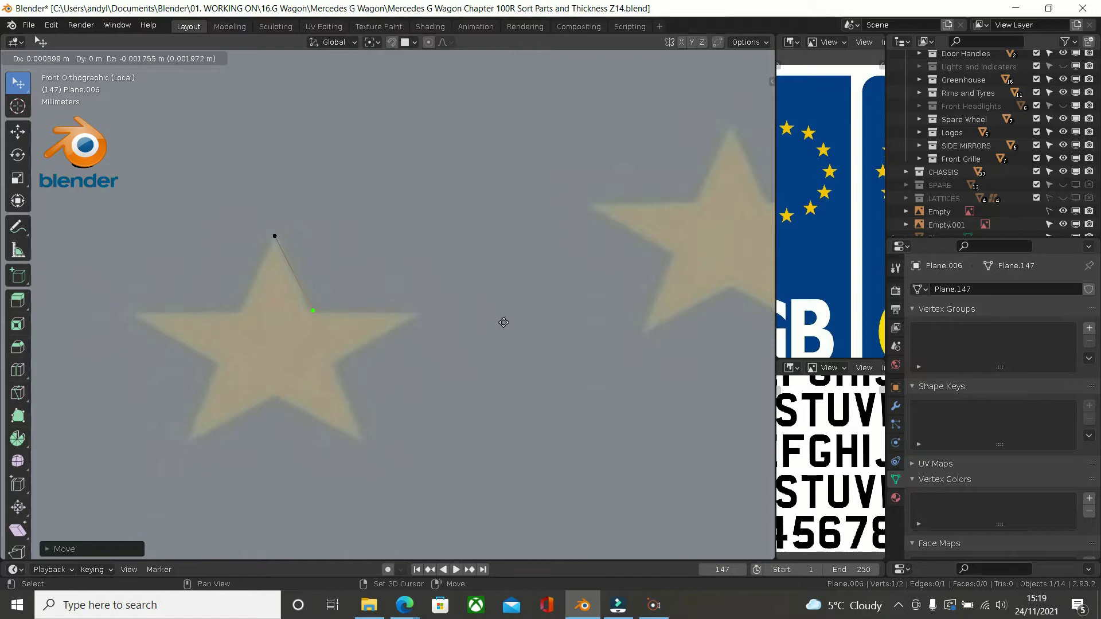
pyautogui.click(491, 326)
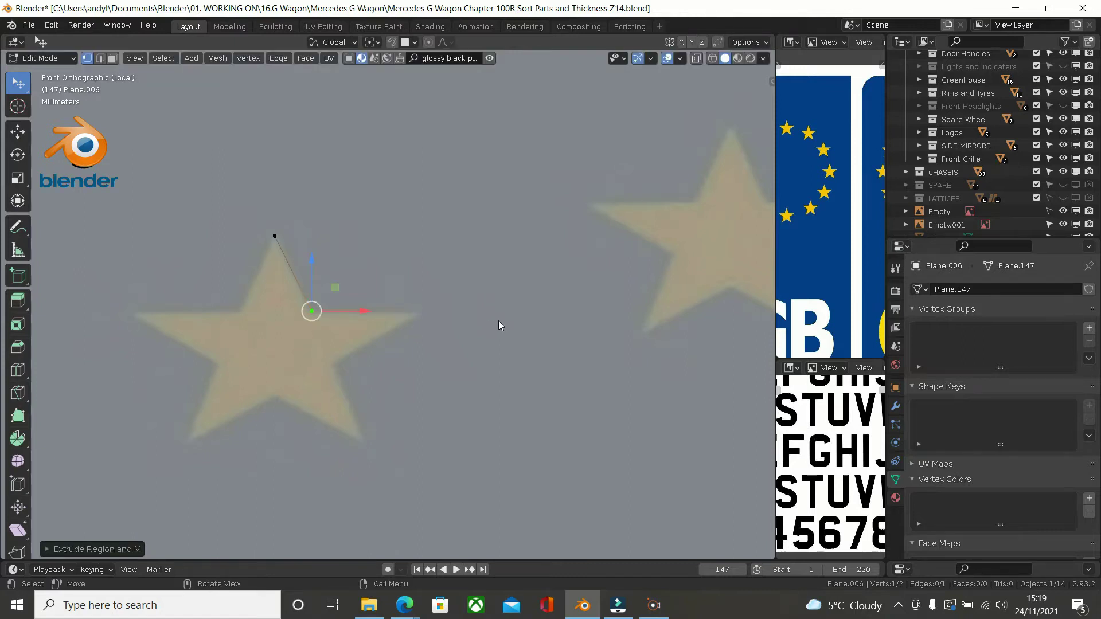
pyautogui.press('e')
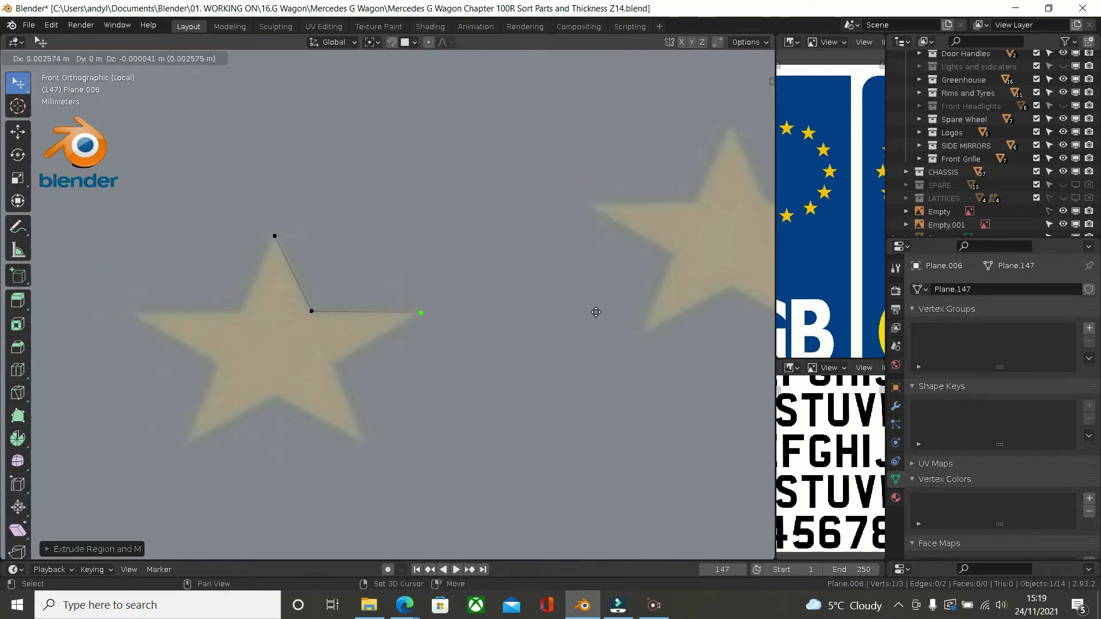
pyautogui.click(595, 313)
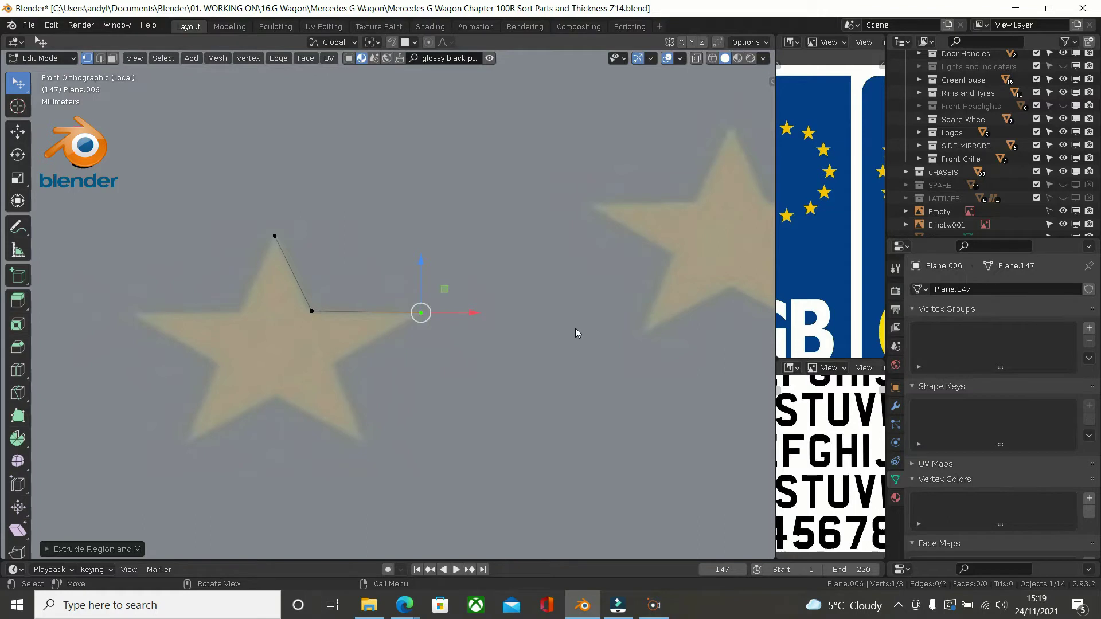
pyautogui.press('e')
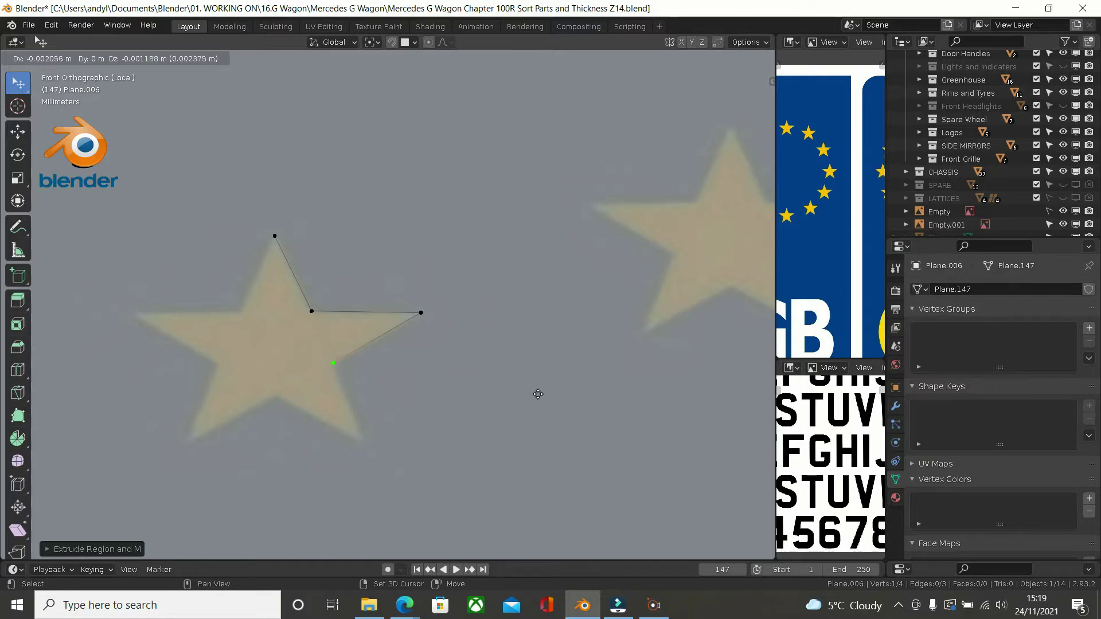
pyautogui.click(538, 395)
pyautogui.press('e')
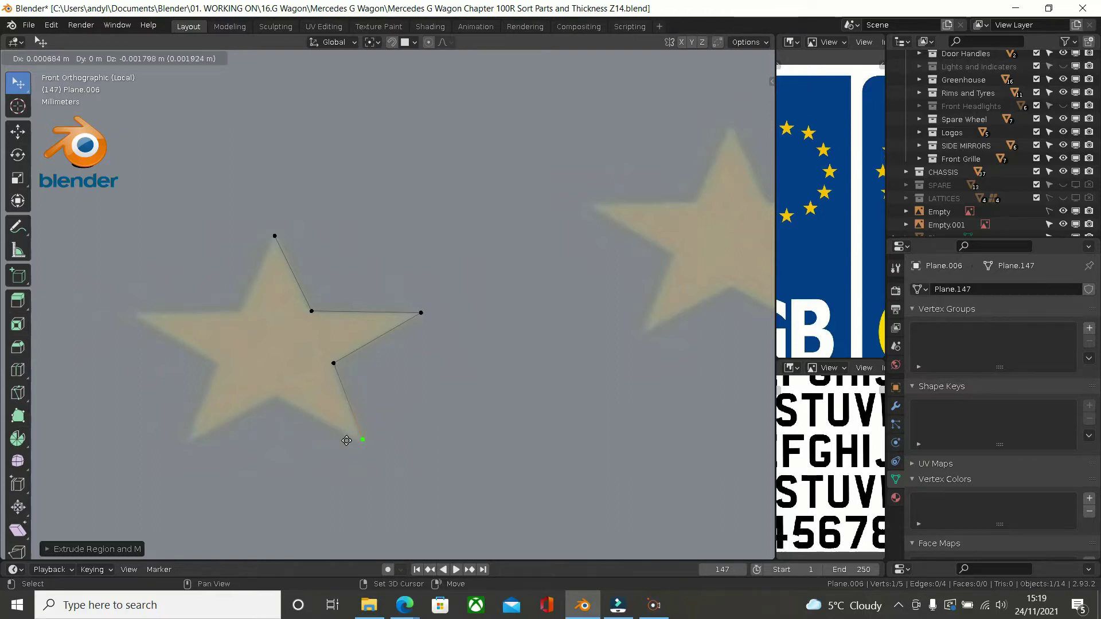
pyautogui.click(347, 440)
# Step: Extrude the vertex chain clockwise along the star's outline from the lower-right tip, corner by corner, to the upper-left inner corner
pyautogui.press('e')
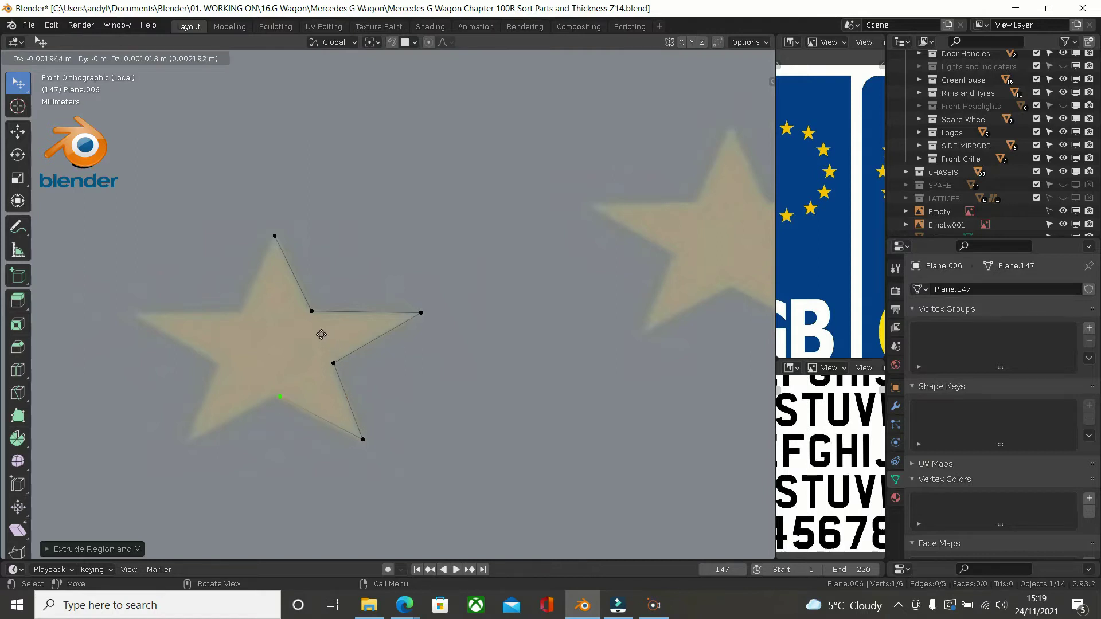
pyautogui.click(320, 335)
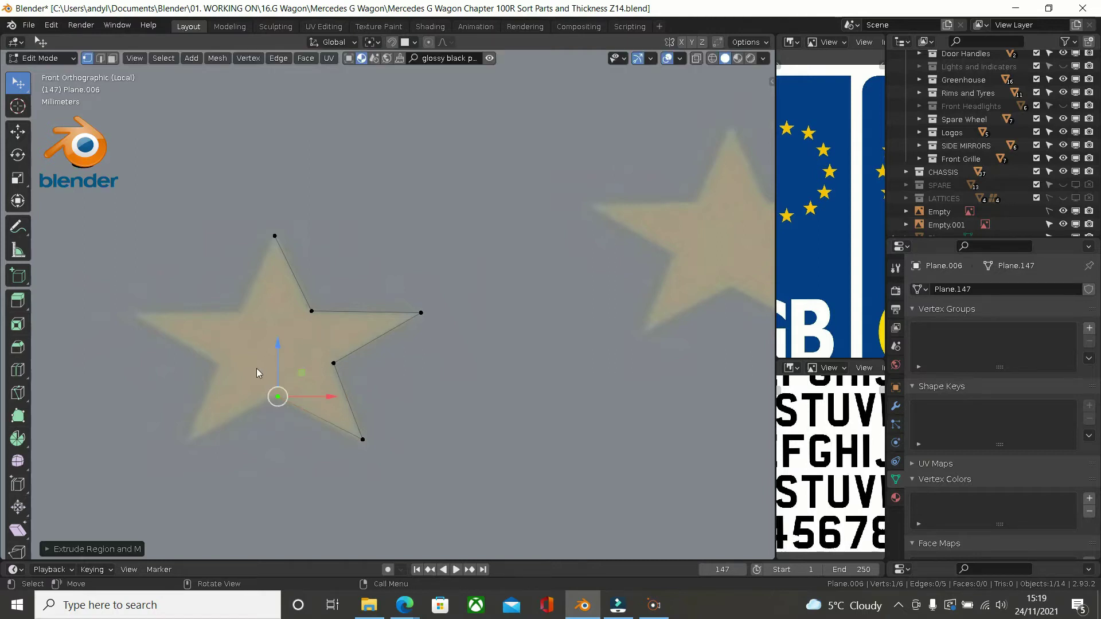
pyautogui.press('e')
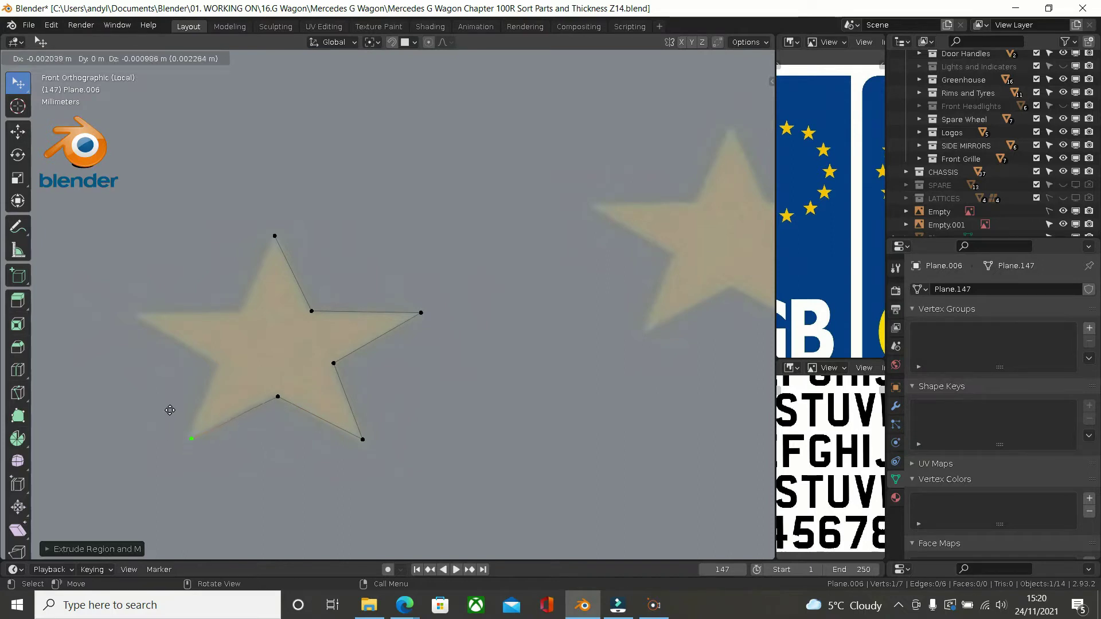
pyautogui.click(170, 411)
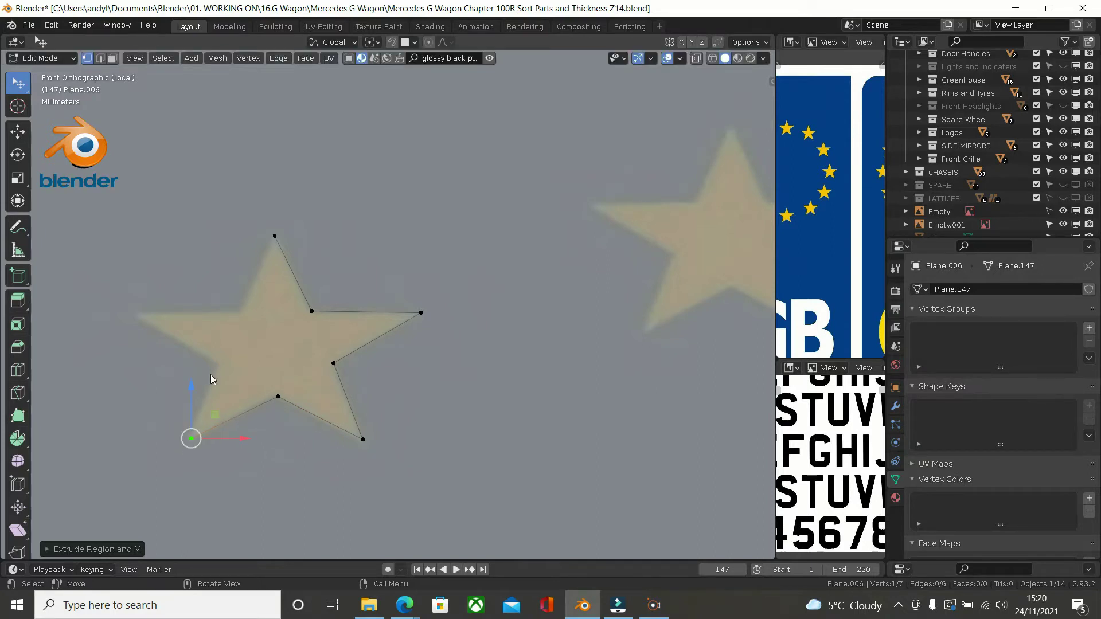
pyautogui.press('e')
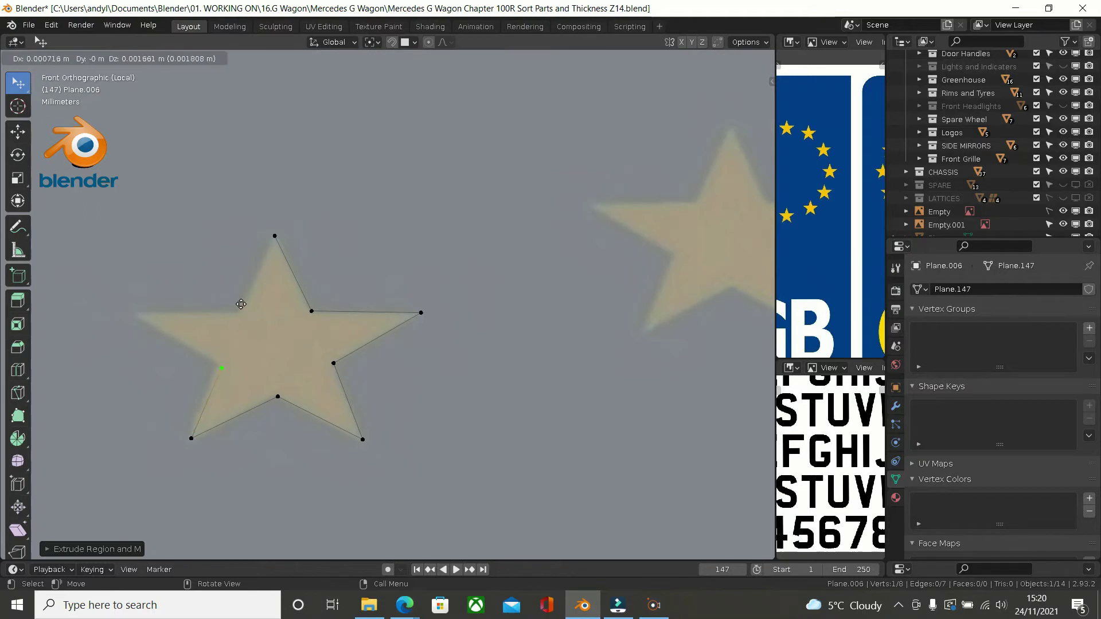
pyautogui.click(241, 304)
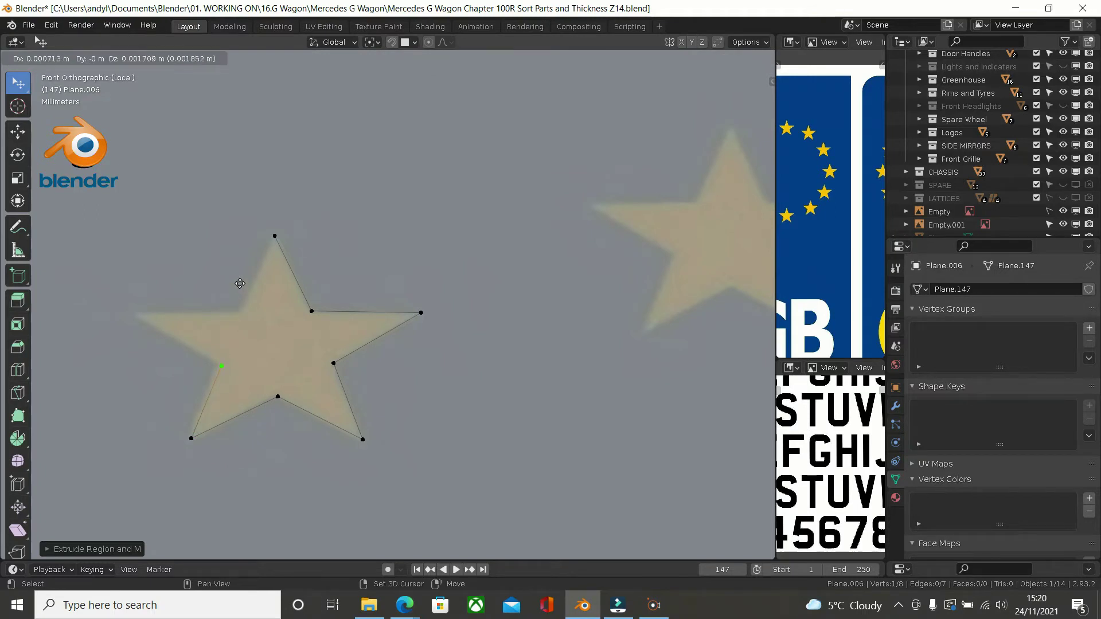
pyautogui.press('e')
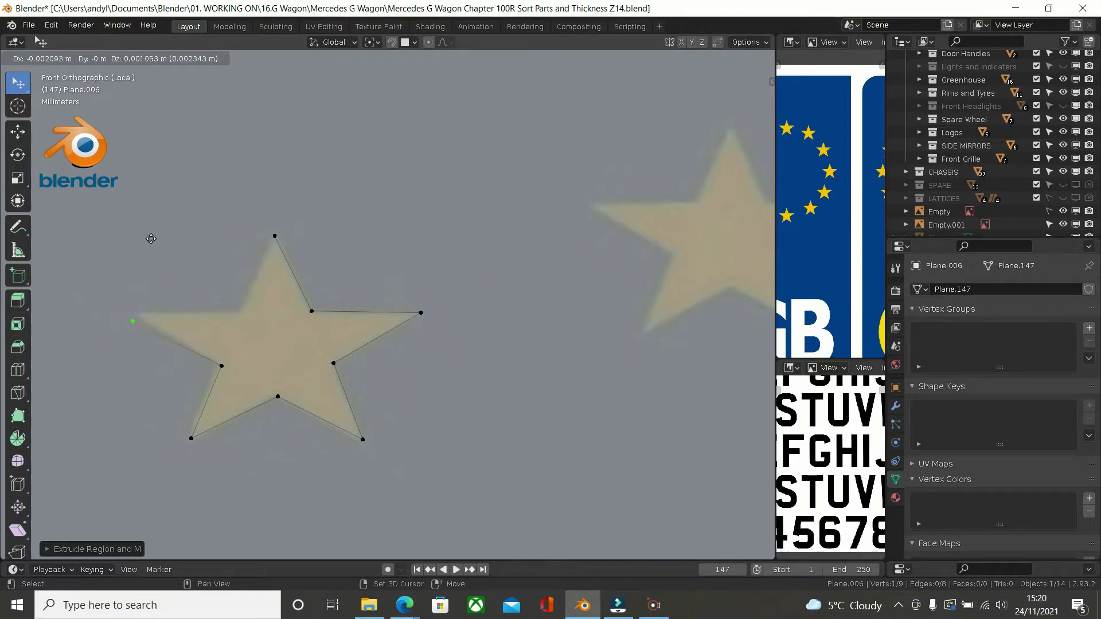
pyautogui.click(196, 173)
pyautogui.press('e')
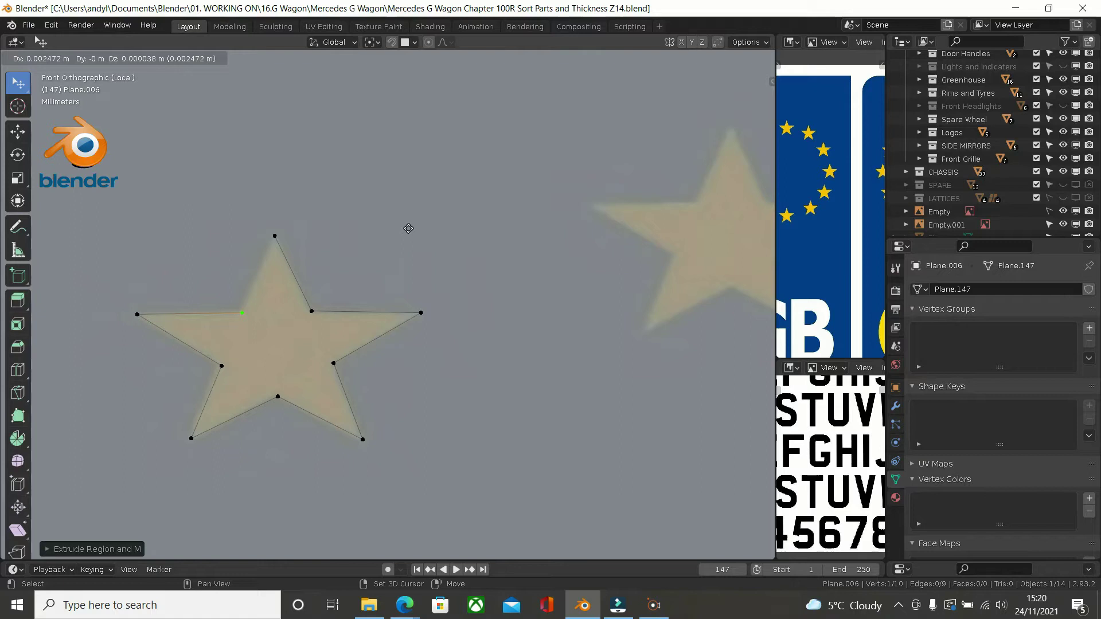
pyautogui.click(408, 229)
# Step: Close the star's outline with an edge between the upper-left inner corner and the top tip
pyautogui.keyDown('shift'); pyautogui.click(284, 244); pyautogui.keyUp('shift')
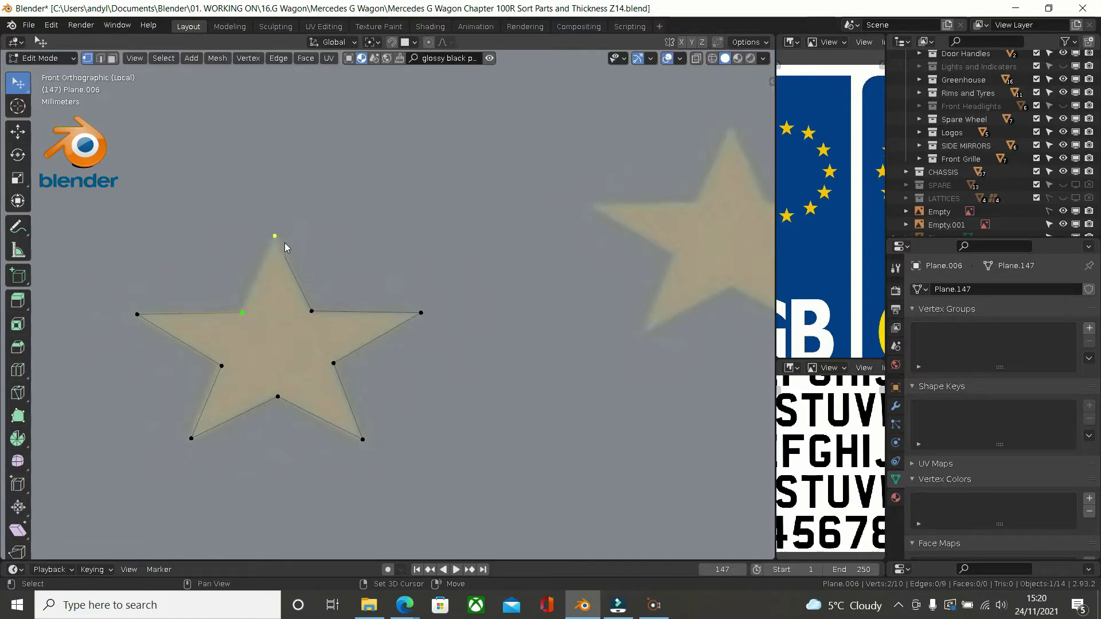
pyautogui.press('f')
pyautogui.click(376, 221)
pyautogui.scroll(-1, 352, 283)
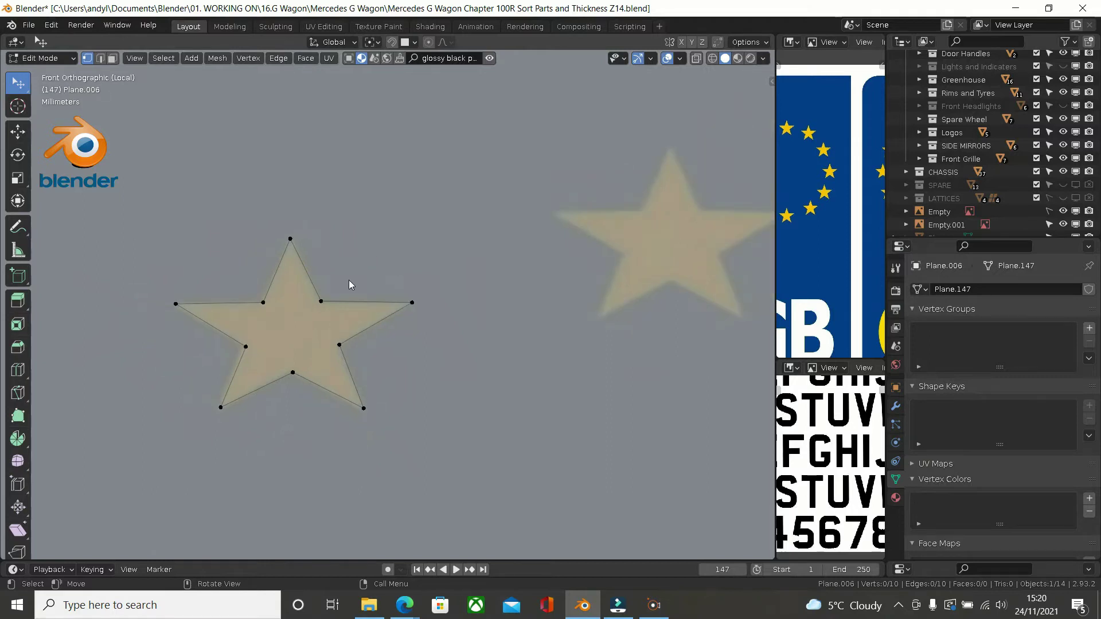
# Step: Fill the star's left and top points with triangular faces between each tip and its two inner corners
pyautogui.scroll(1, 308, 320)
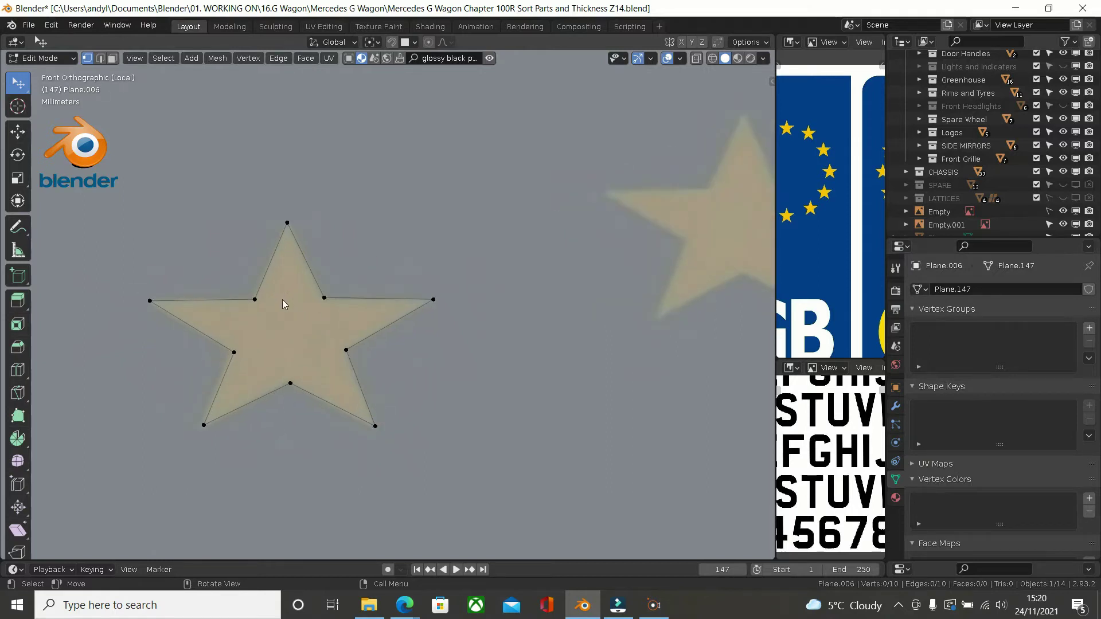
pyautogui.click(234, 352)
pyautogui.keyDown('shift'); pyautogui.click(254, 300); pyautogui.keyUp('shift')
pyautogui.keyDown('shift'); pyautogui.click(150, 301); pyautogui.keyUp('shift')
pyautogui.click(255, 300)
pyautogui.keyDown('shift'); pyautogui.click(286, 223); pyautogui.keyUp('shift')
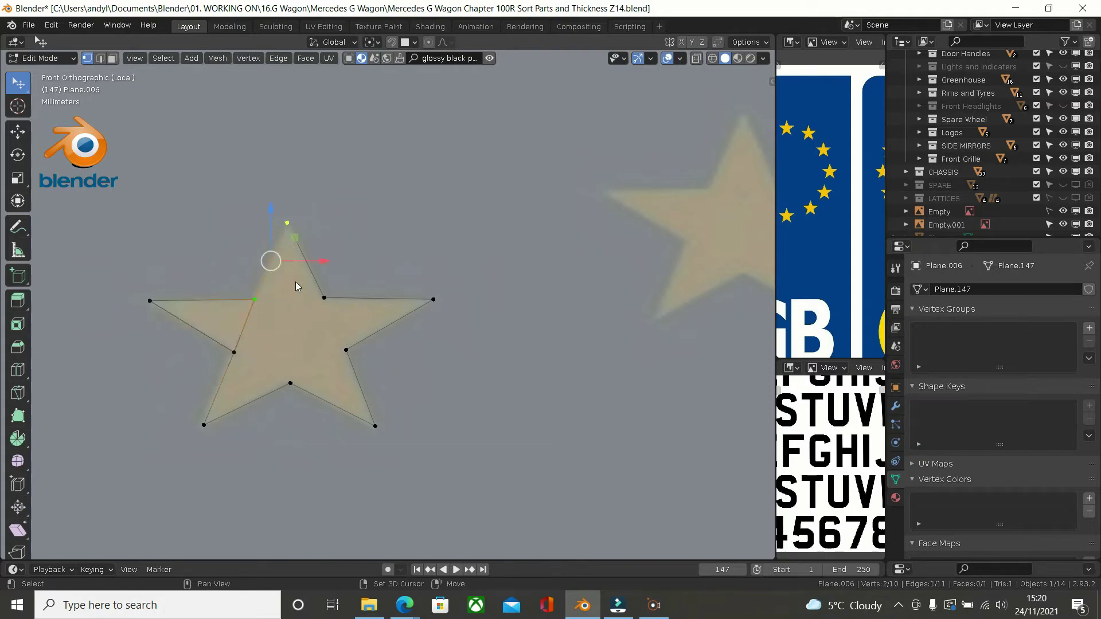
pyautogui.keyDown('shift'); pyautogui.click(322, 297); pyautogui.keyUp('shift')
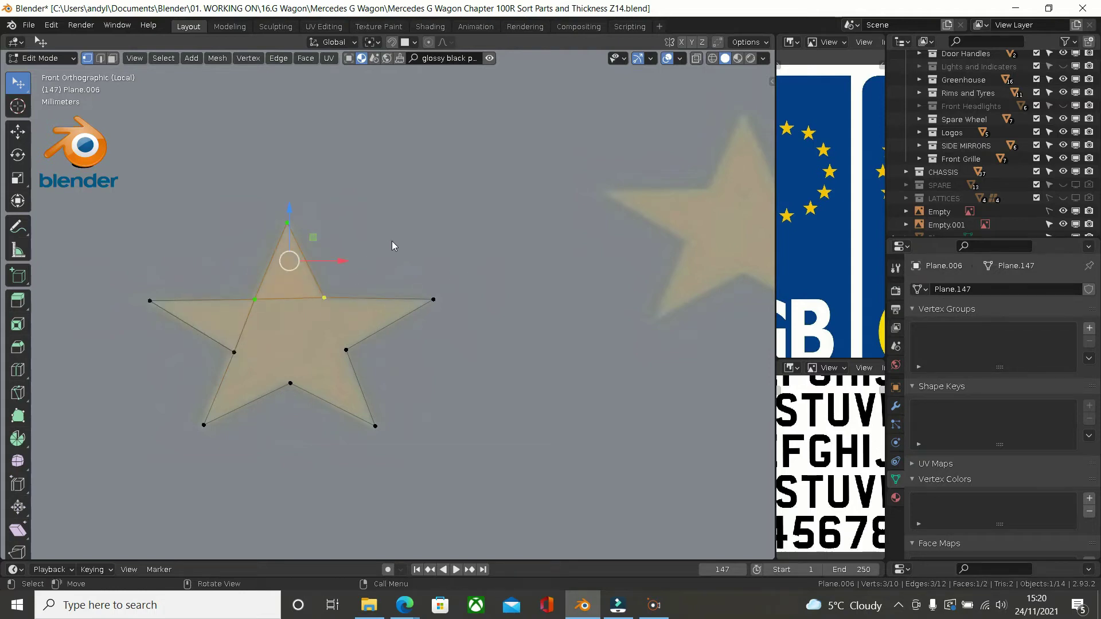
# Step: Fill the star's right, lower-right and lower-left points with triangular faces
pyautogui.click(323, 299)
pyautogui.keyDown('shift'); pyautogui.click(424, 301); pyautogui.keyUp('shift')
pyautogui.click(346, 350)
pyautogui.keyDown('shift'); pyautogui.click(375, 427); pyautogui.keyUp('shift')
pyautogui.keyDown('shift'); pyautogui.click(290, 383); pyautogui.keyUp('shift')
pyautogui.press('j')
pyautogui.click(290, 383)
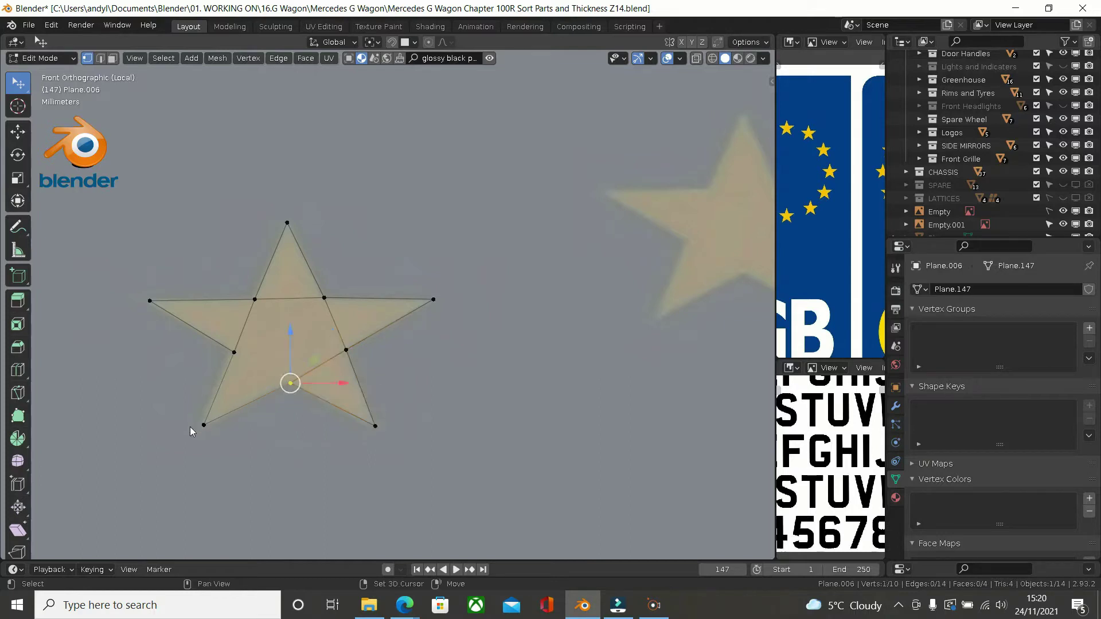
pyautogui.keyDown('shift'); pyautogui.click(204, 424); pyautogui.keyUp('shift')
pyautogui.keyDown('shift'); pyautogui.click(234, 352); pyautogui.keyUp('shift')
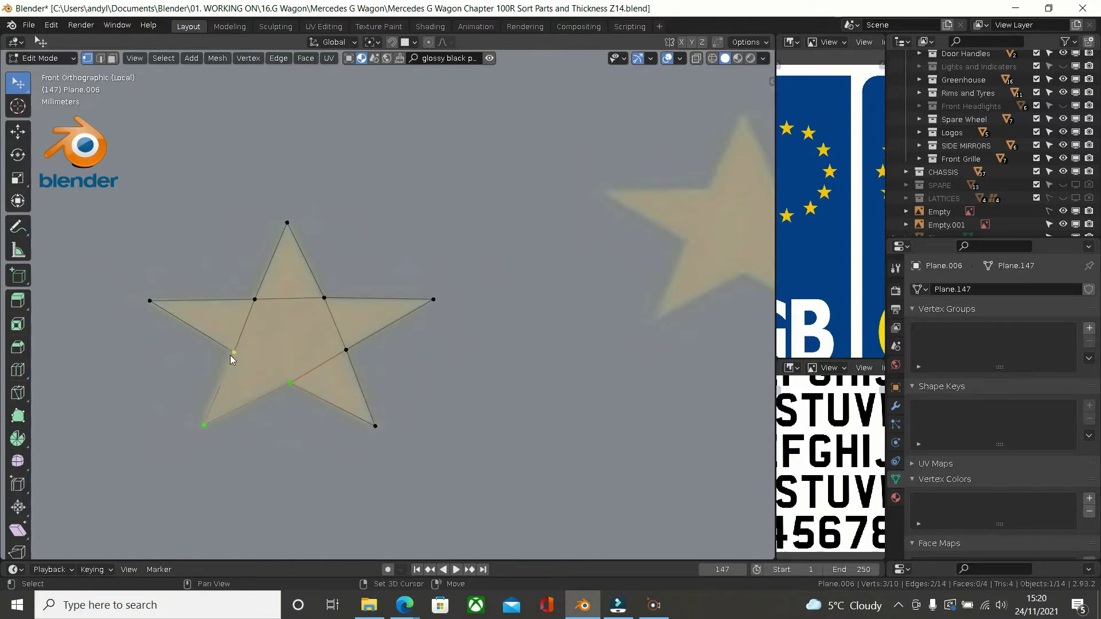
pyautogui.press('j')
# Step: Fill the left and upper-right parts of the star's central pentagon with triangular faces between its inner corners
pyautogui.click(428, 302)
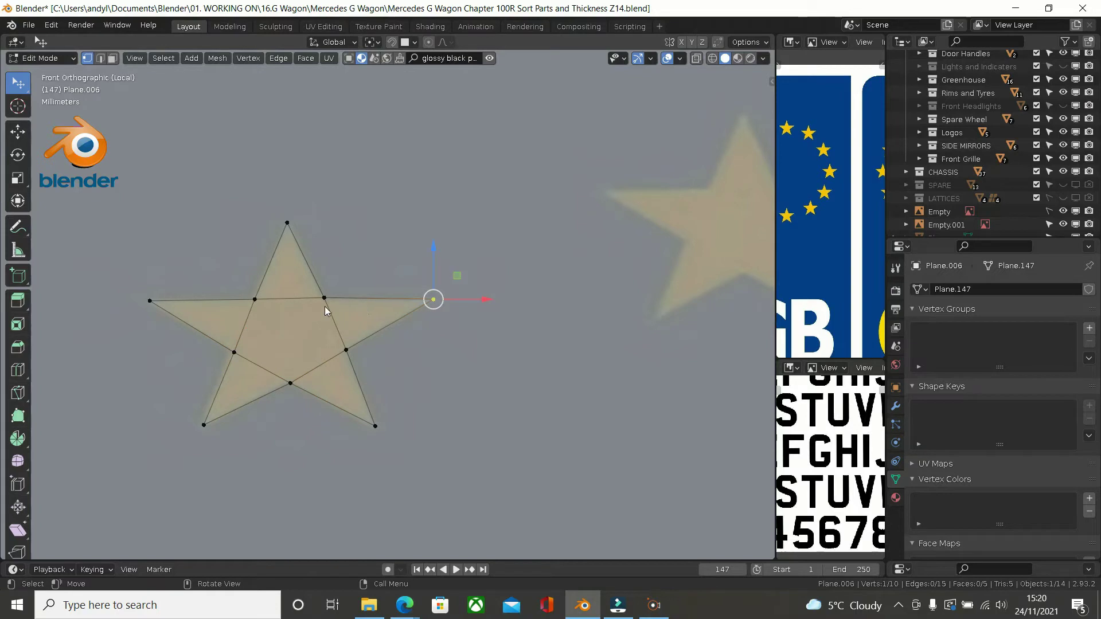
pyautogui.click(263, 304)
pyautogui.keyDown('shift'); pyautogui.click(238, 351); pyautogui.keyUp('shift')
pyautogui.keyDown('shift'); pyautogui.click(289, 382); pyautogui.keyUp('shift')
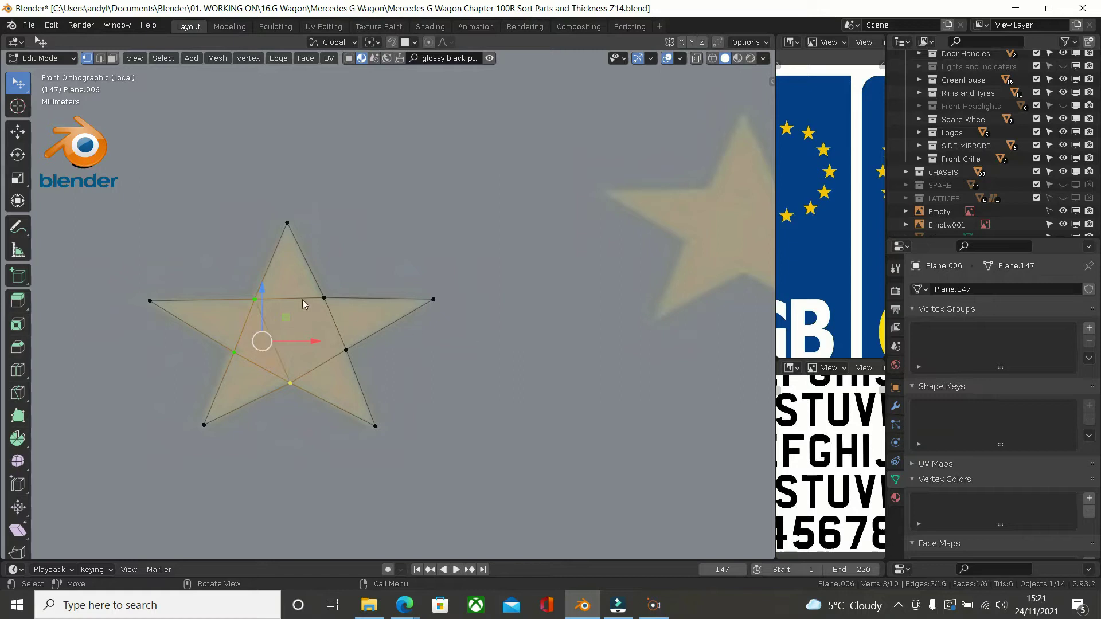
pyautogui.click(253, 296)
pyautogui.keyDown('shift'); pyautogui.click(328, 296); pyautogui.keyUp('shift')
pyautogui.keyDown('shift'); pyautogui.click(343, 349); pyautogui.keyUp('shift')
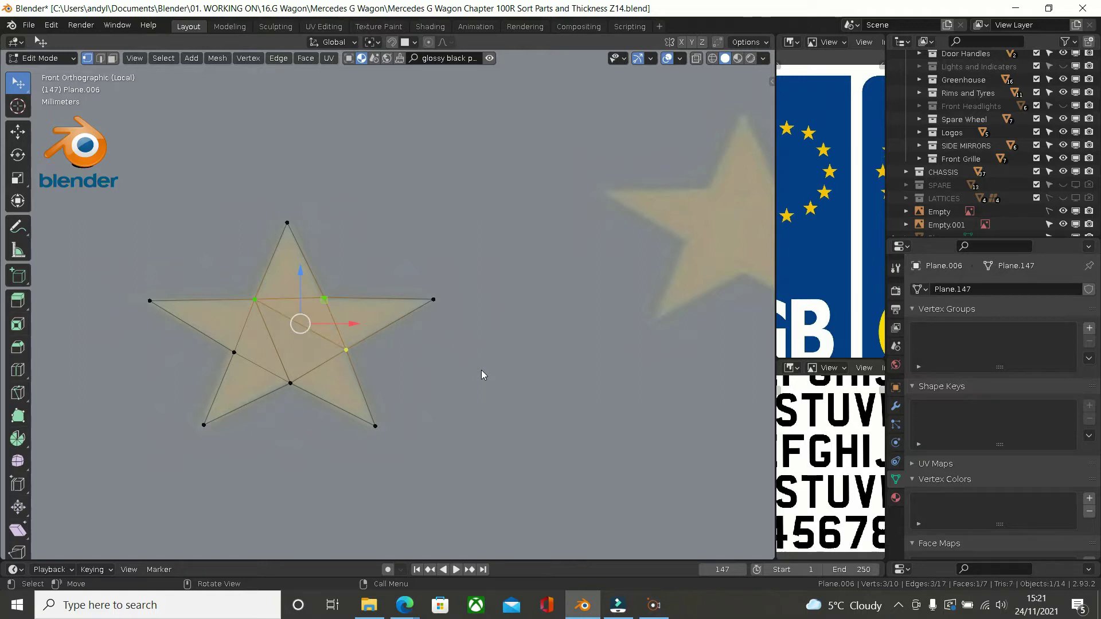
# Step: Examine the star's faces from an angle and in Object Mode, ending in front view in Edit Mode
pyautogui.scroll(-1, 481, 375)
pyautogui.moveTo(482, 375); pyautogui.dragTo(465, 351, button='middle')
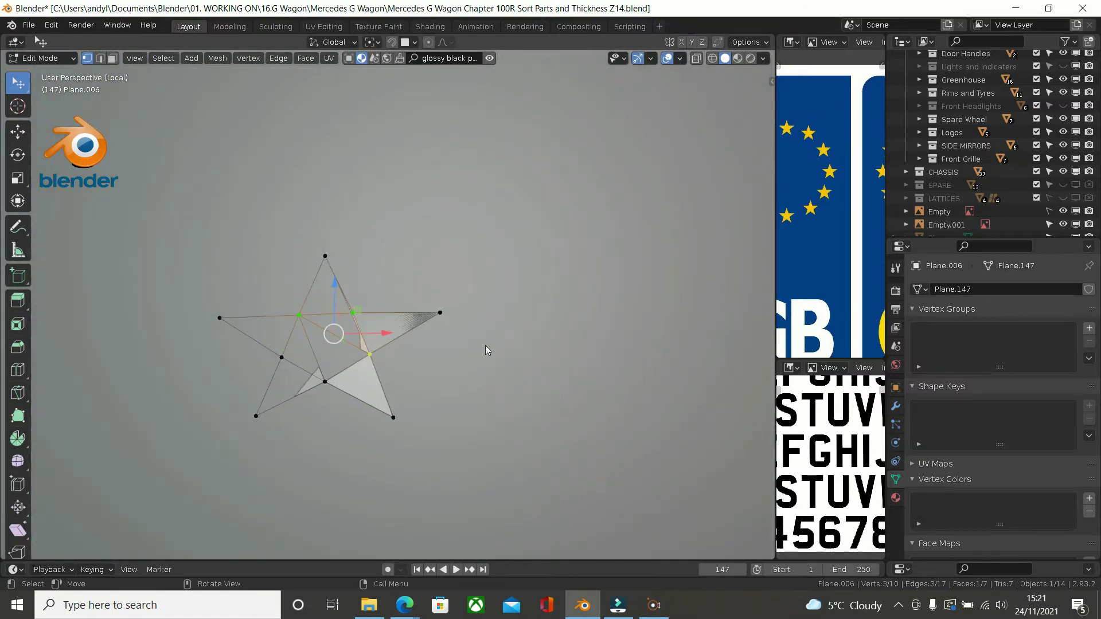
pyautogui.press('KP_1')
pyautogui.scroll(-2, 487, 379)
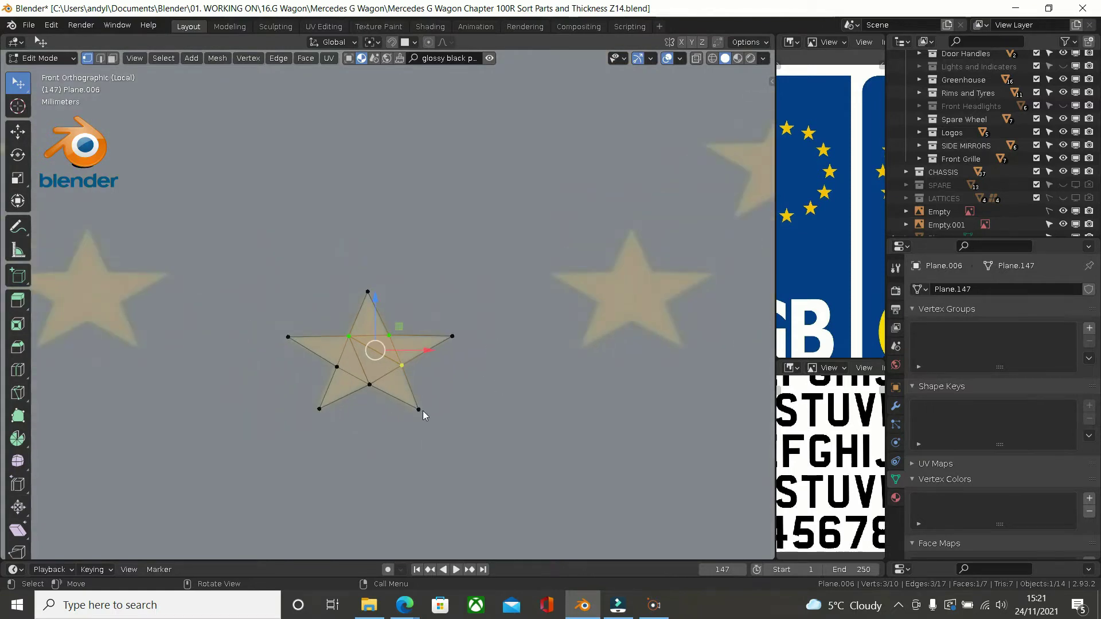
pyautogui.press('Tab')
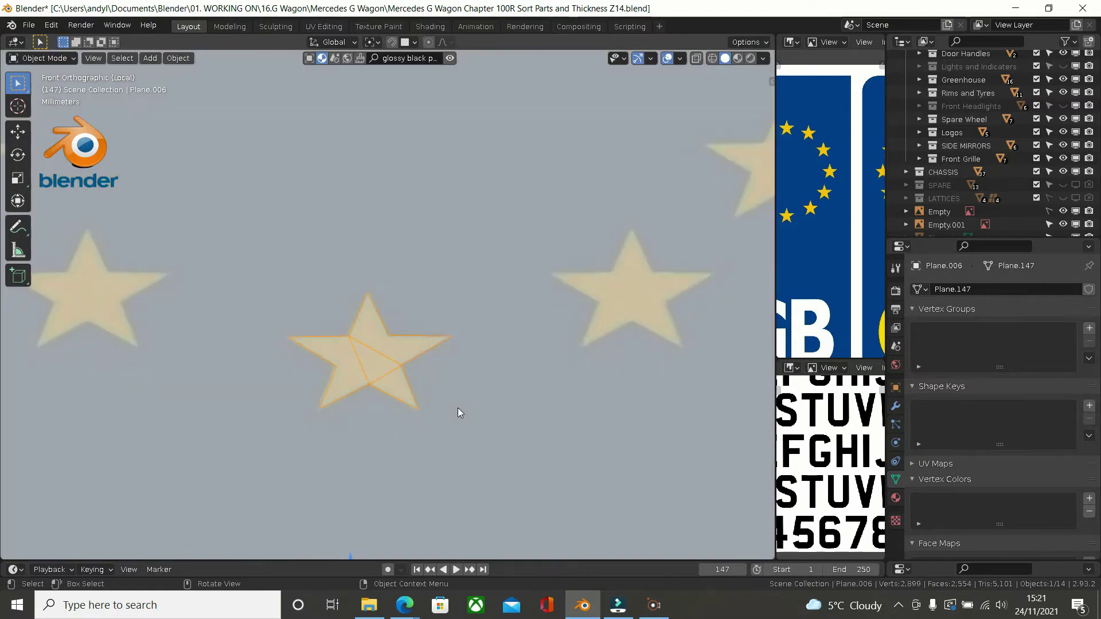
pyautogui.click(418, 342)
pyautogui.click(445, 340)
pyautogui.press('Tab')
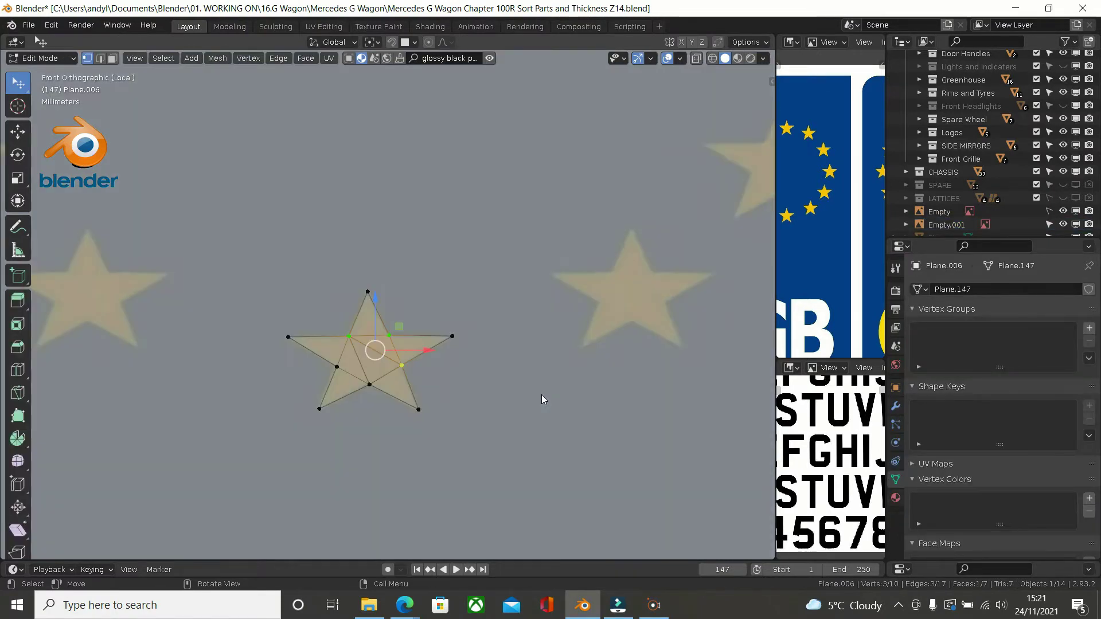
# Step: Duplicate the whole star mesh onto the 5 o'clock and 4 o'clock stars of the reference ring
pyautogui.press('a')
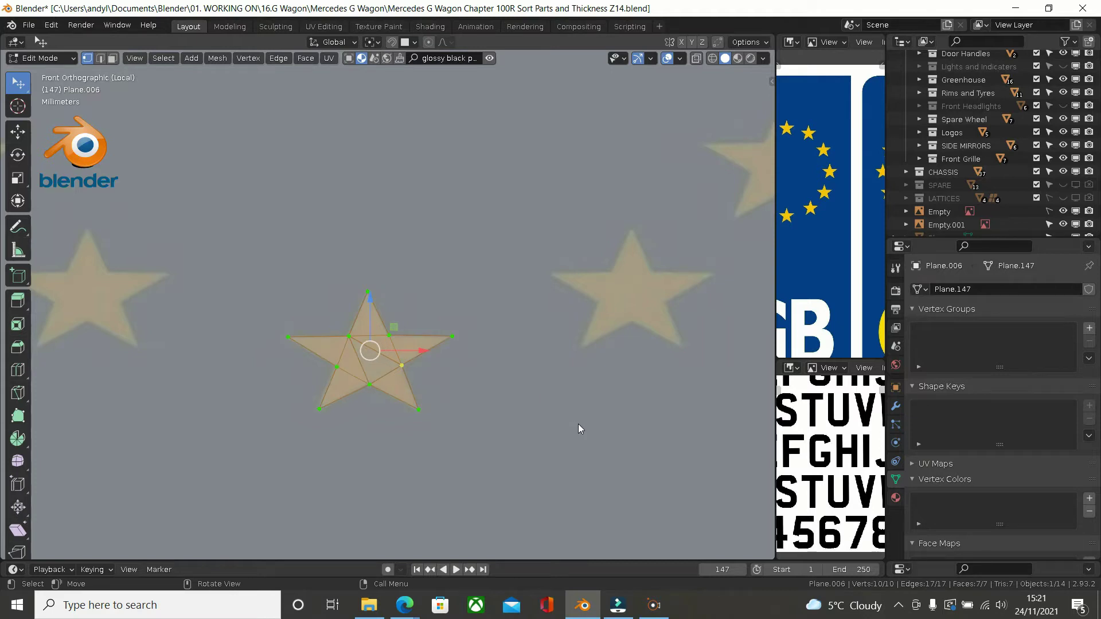
pyautogui.hotkey('shift', 'd')
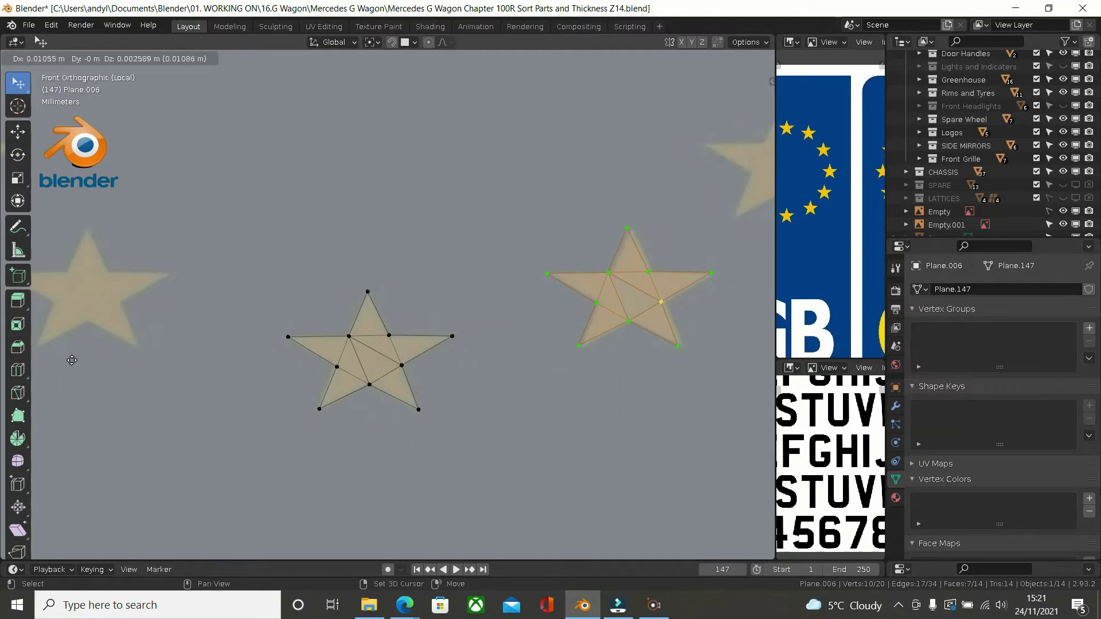
pyautogui.click(60, 356)
pyautogui.keyDown('shift'); pyautogui.moveTo(150, 301); pyautogui.dragTo(7, 431, button='middle'); pyautogui.keyUp('shift')
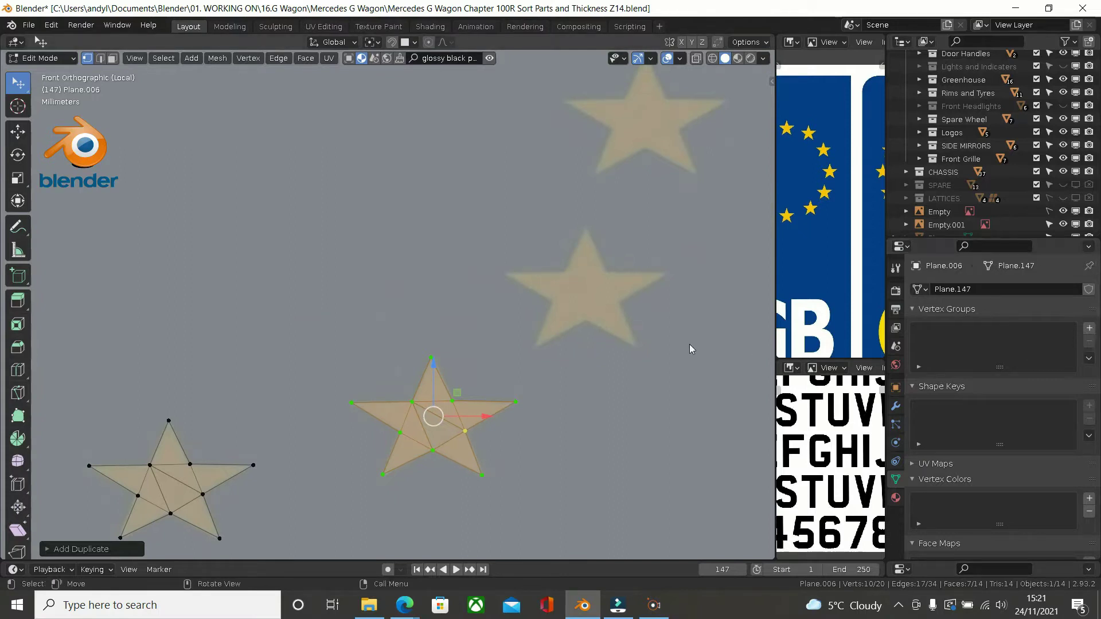
pyautogui.hotkey('shift', 'd')
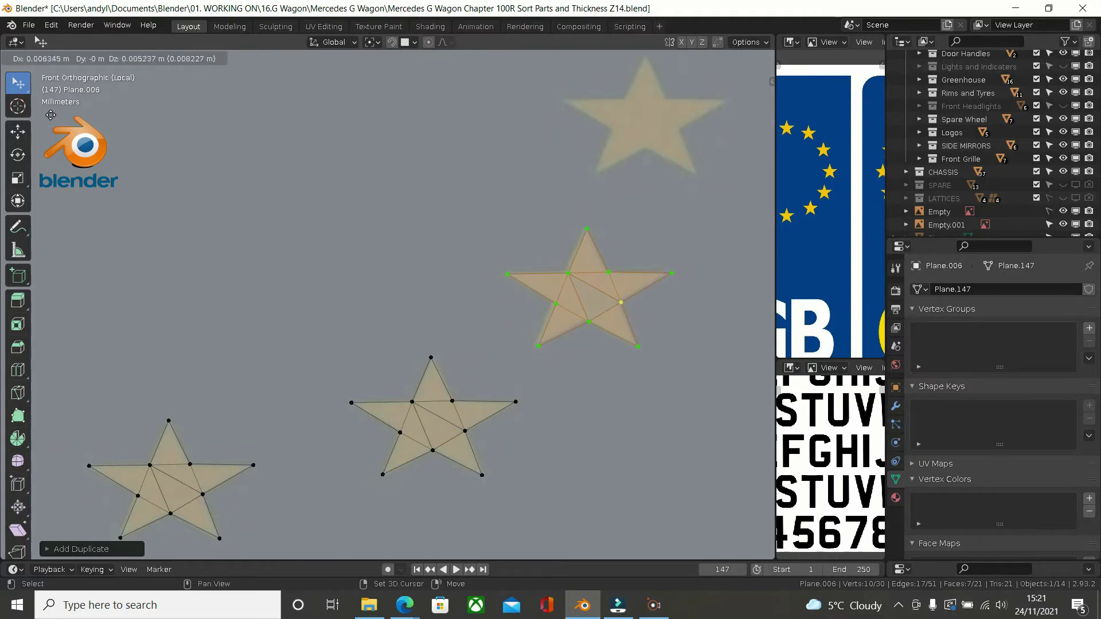
pyautogui.click(23, 115)
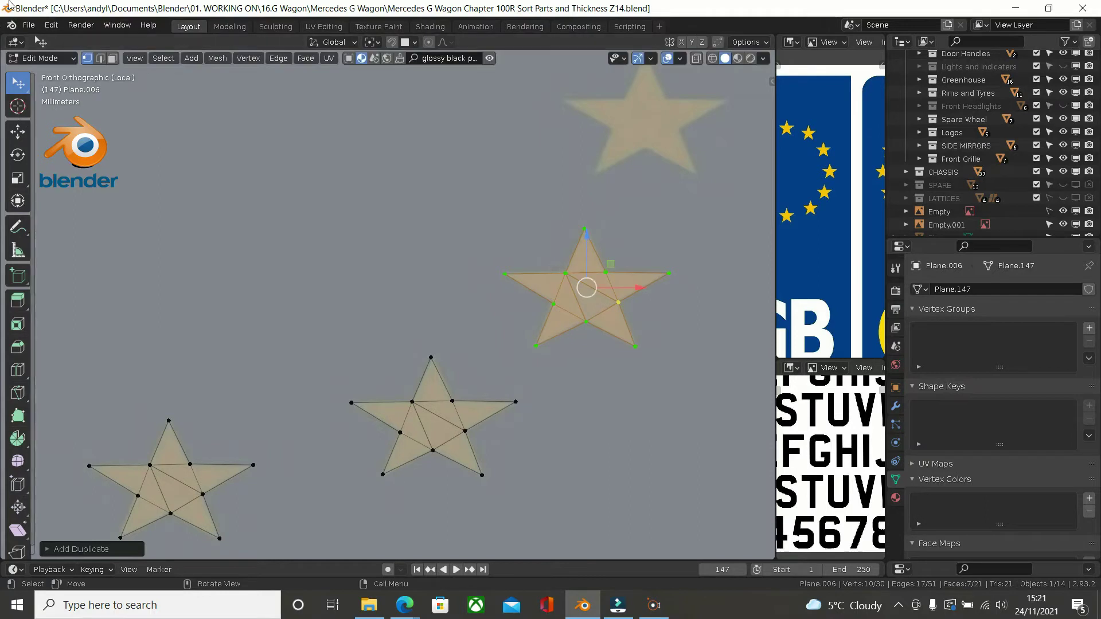
# Step: Duplicate the selected star onto the 3 o'clock and 2 o'clock stars of the reference ring
pyautogui.scroll(-2, 394, 184)
pyautogui.keyDown('shift'); pyautogui.moveTo(394, 184); pyautogui.dragTo(338, 417, button='middle'); pyautogui.keyUp('shift')
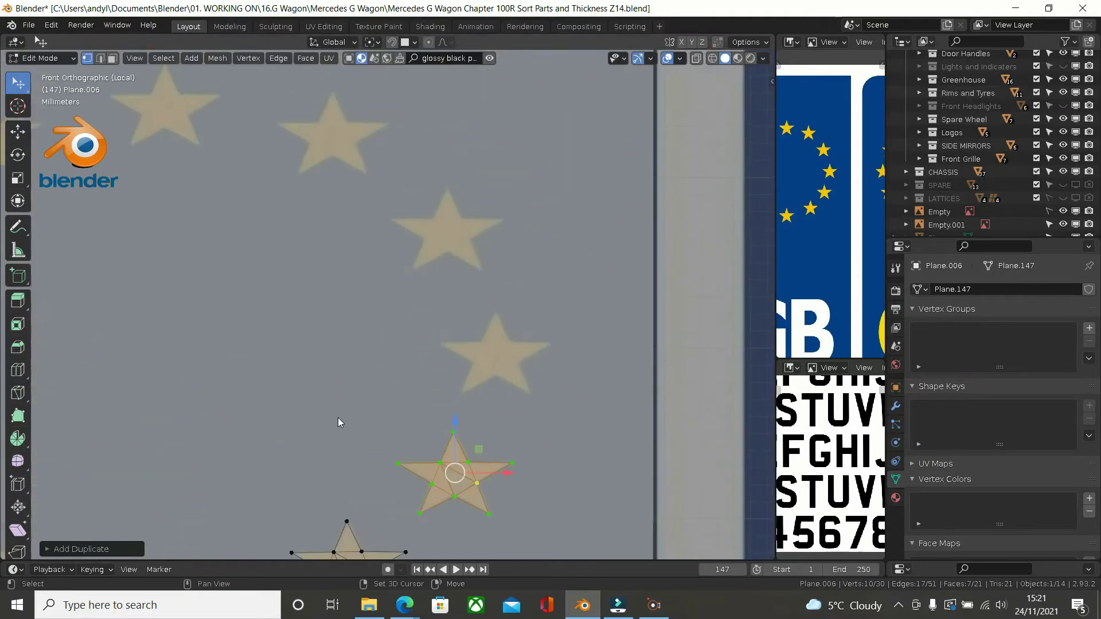
pyautogui.hotkey('shift', 'd')
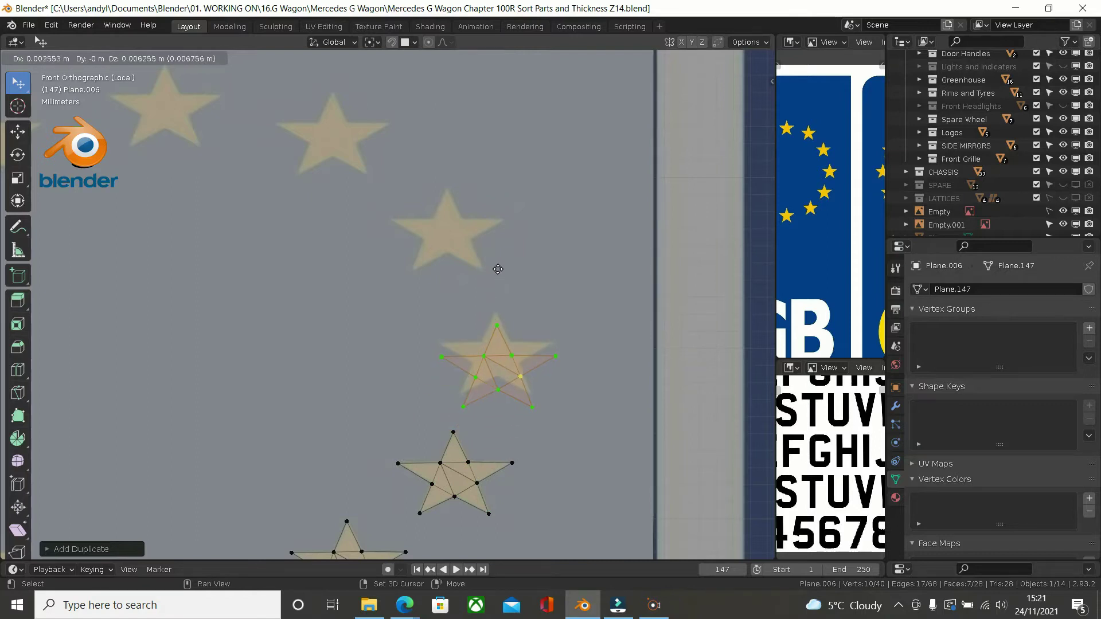
pyautogui.click(477, 139)
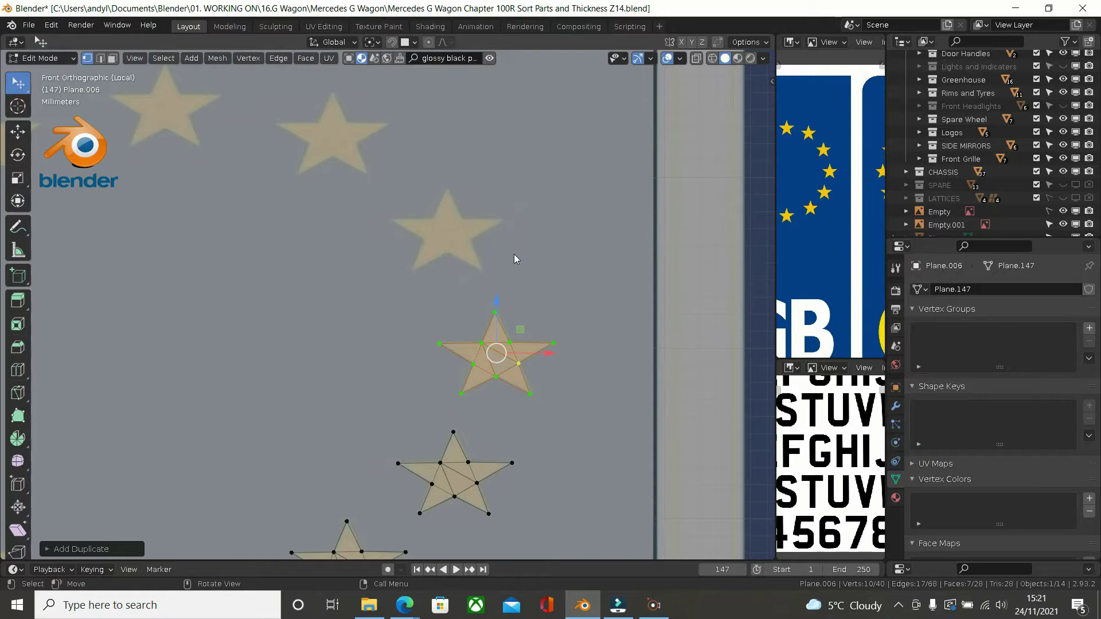
pyautogui.hotkey('shift', 'd')
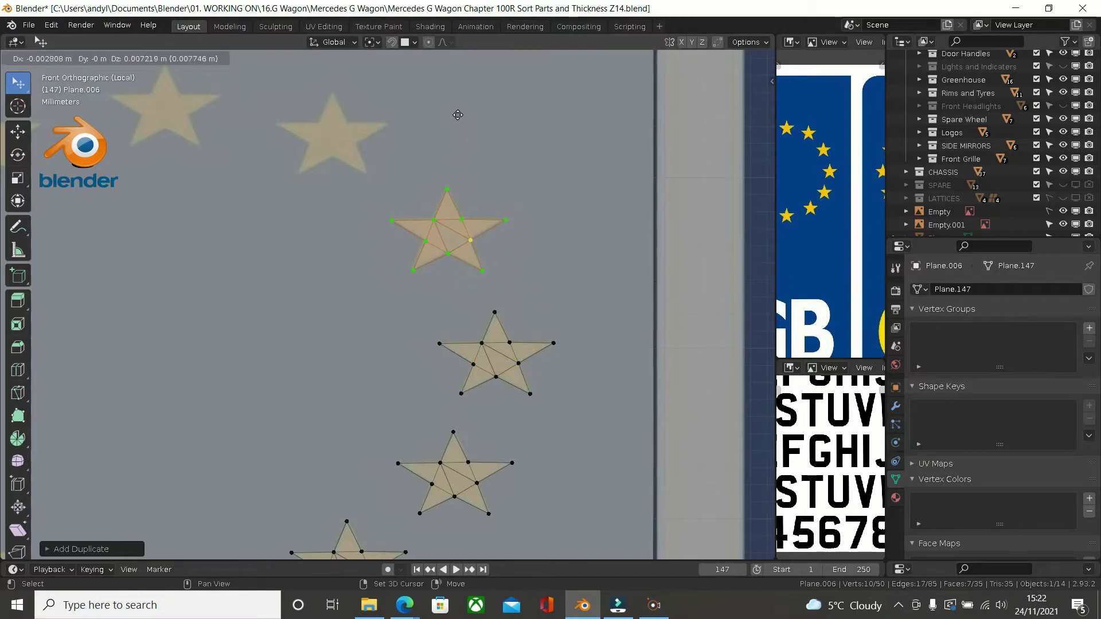
pyautogui.click(453, 114)
# Step: Duplicate the selected star onto the 1 o'clock and 12 o'clock stars of the reference ring
pyautogui.keyDown('shift'); pyautogui.moveTo(392, 160); pyautogui.dragTo(532, 291, button='middle'); pyautogui.keyUp('shift')
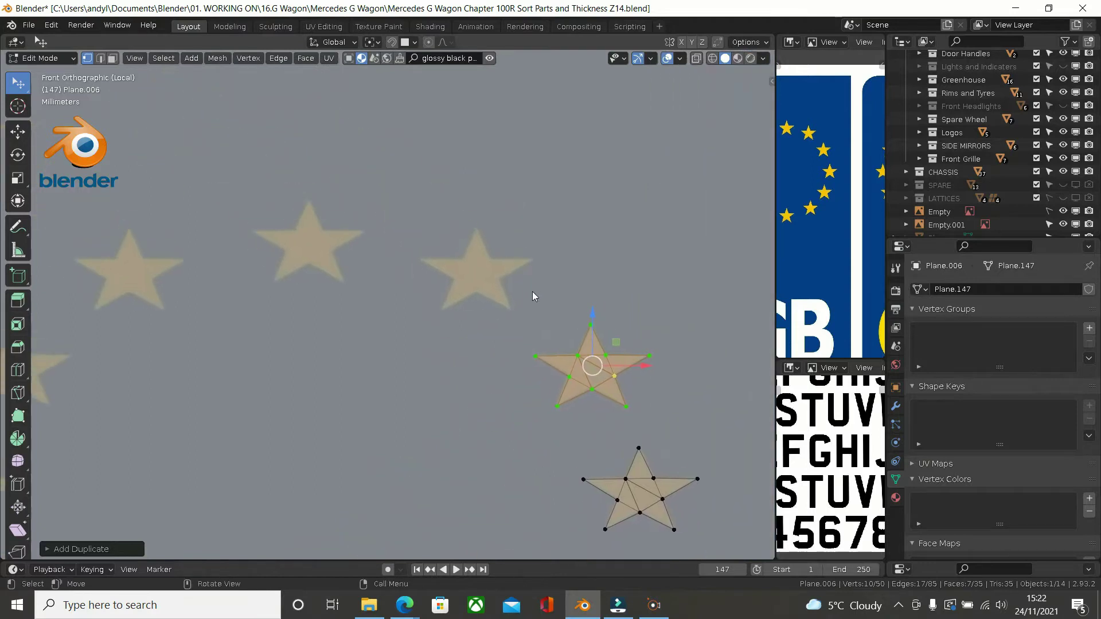
pyautogui.press('g')
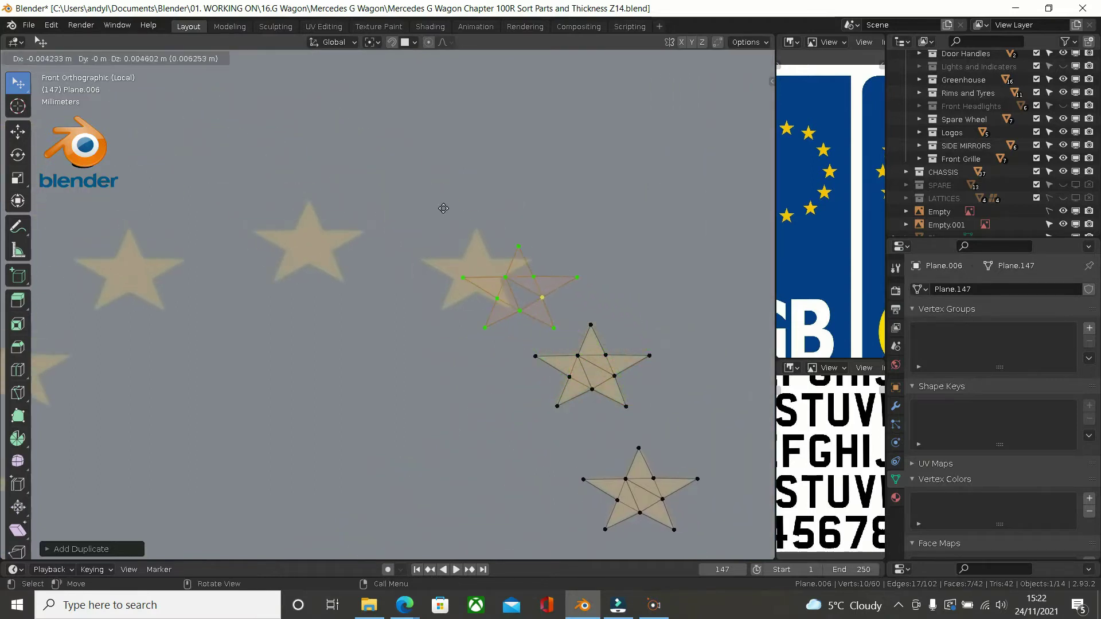
pyautogui.click(427, 117)
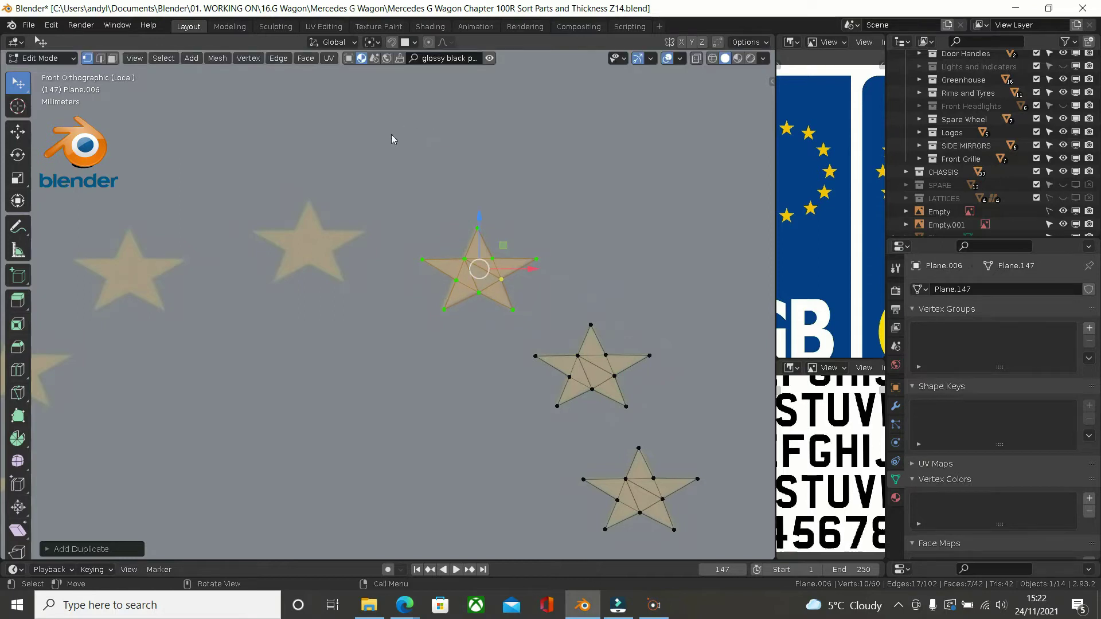
pyautogui.hotkey('shift', 'd')
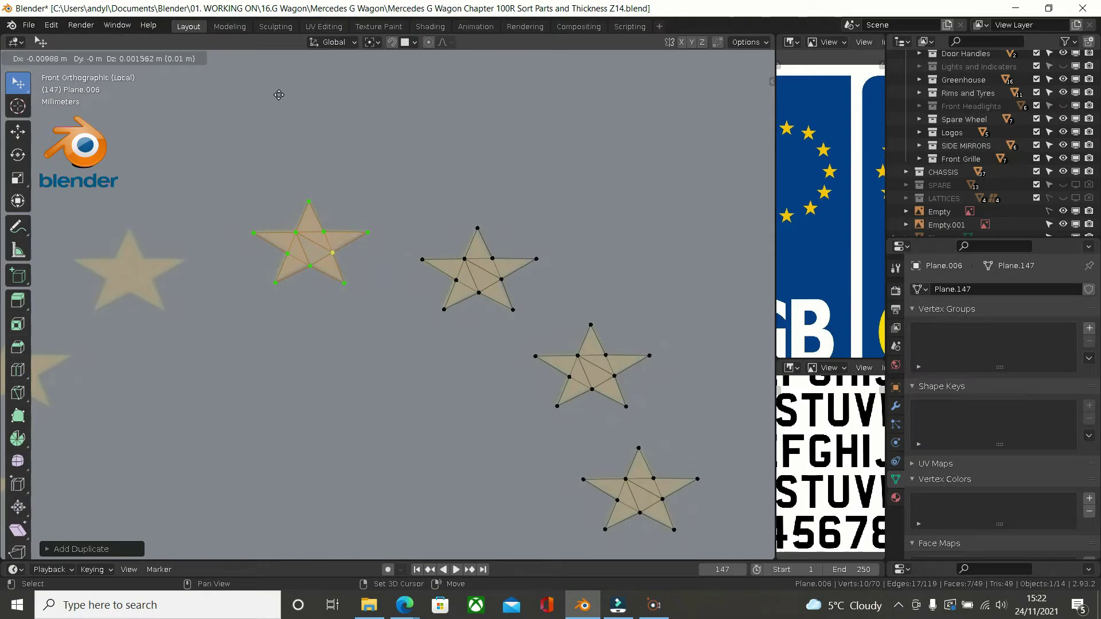
pyautogui.click(278, 95)
# Step: Duplicate the selected star onto the 11 o'clock and 10 o'clock stars of the reference ring
pyautogui.keyDown('shift'); pyautogui.moveTo(259, 171); pyautogui.dragTo(546, 133, button='middle'); pyautogui.keyUp('shift')
pyautogui.hotkey('shift', 'd')
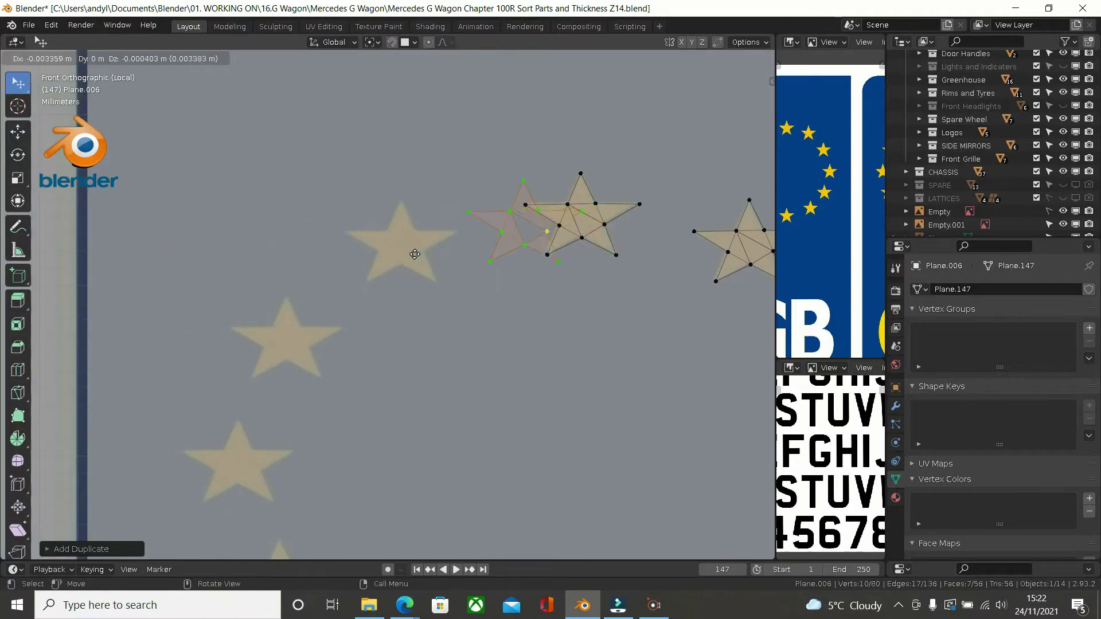
pyautogui.click(300, 298)
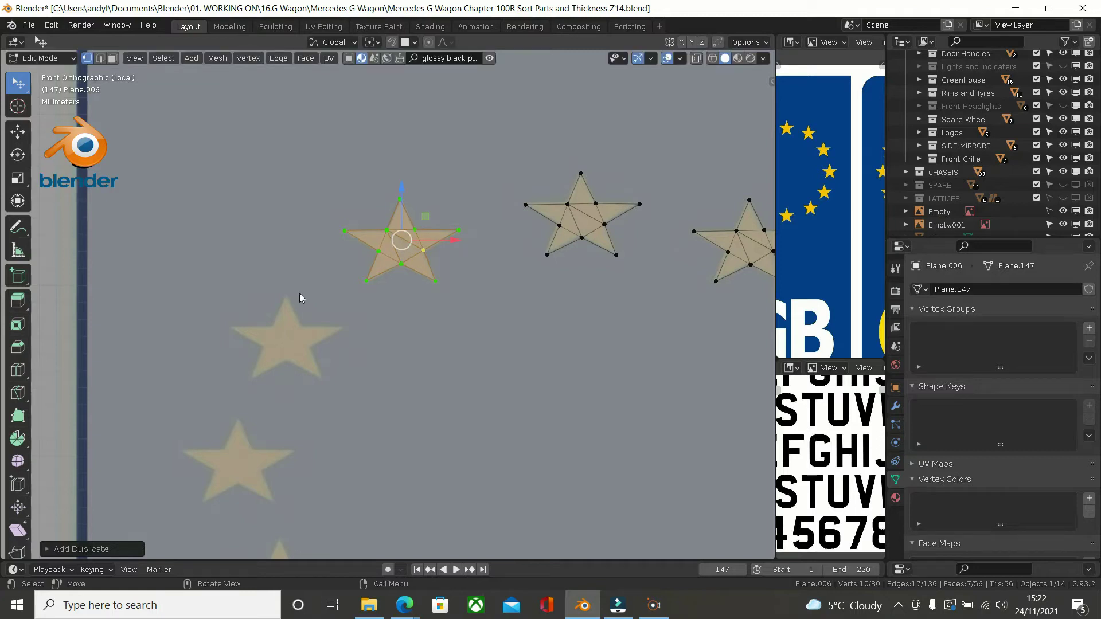
pyautogui.hotkey('shift', 'd')
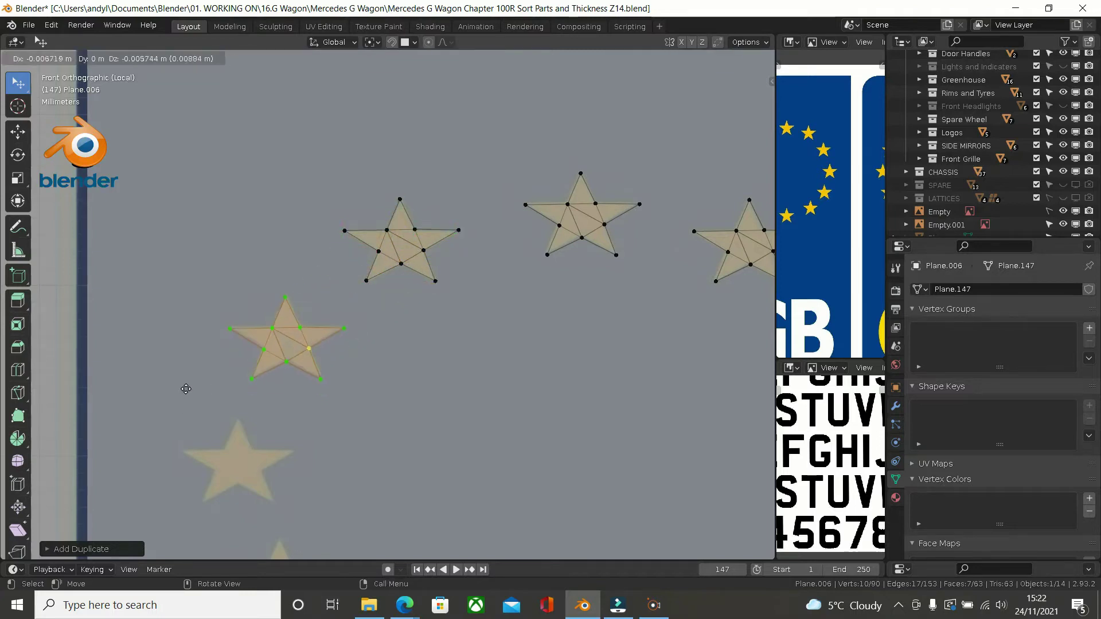
pyautogui.click(168, 414)
# Step: Complete the ring by duplicating the selected star onto the 9, 8 and 7 o'clock reference stars
pyautogui.keyDown('shift'); pyautogui.moveTo(251, 317); pyautogui.dragTo(321, 133, button='middle'); pyautogui.keyUp('shift')
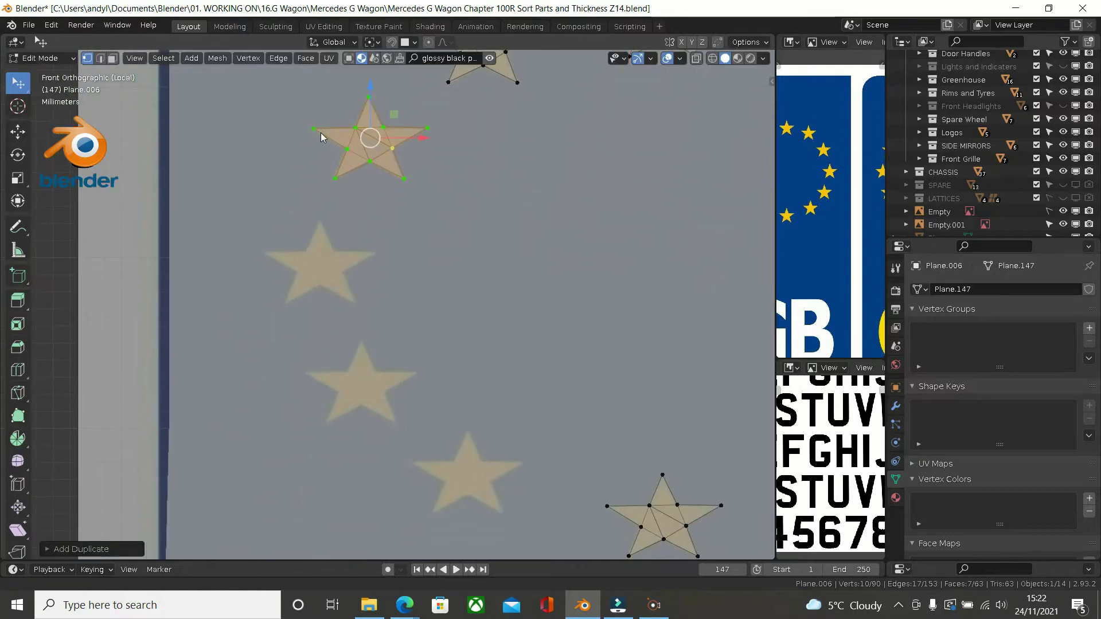
pyautogui.hotkey('shift', 'd')
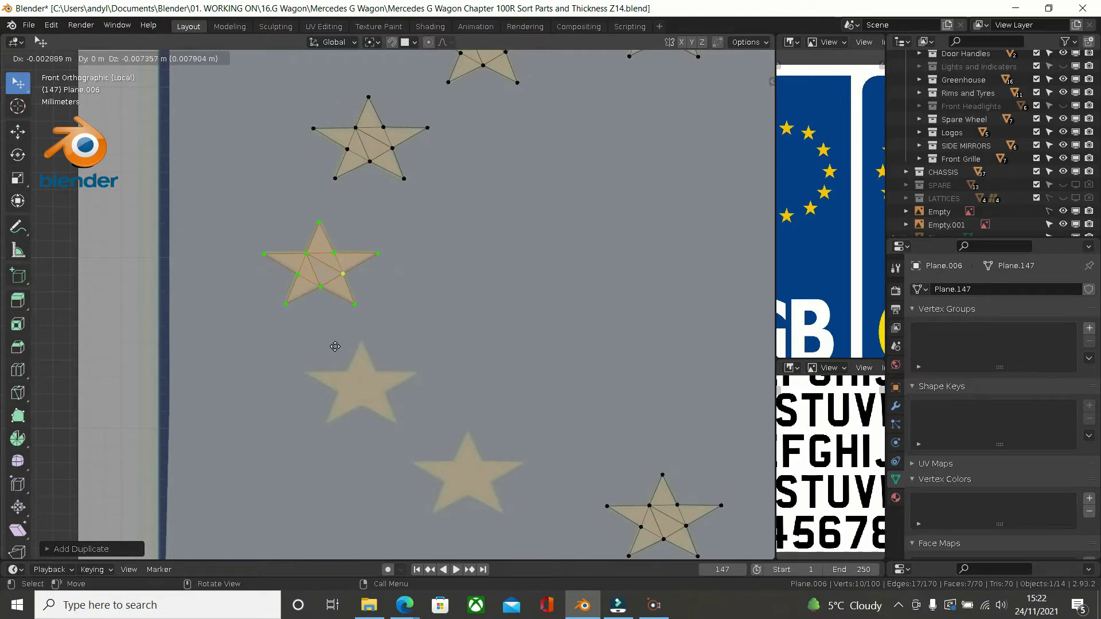
pyautogui.click(335, 346)
pyautogui.hotkey('shift', 'd')
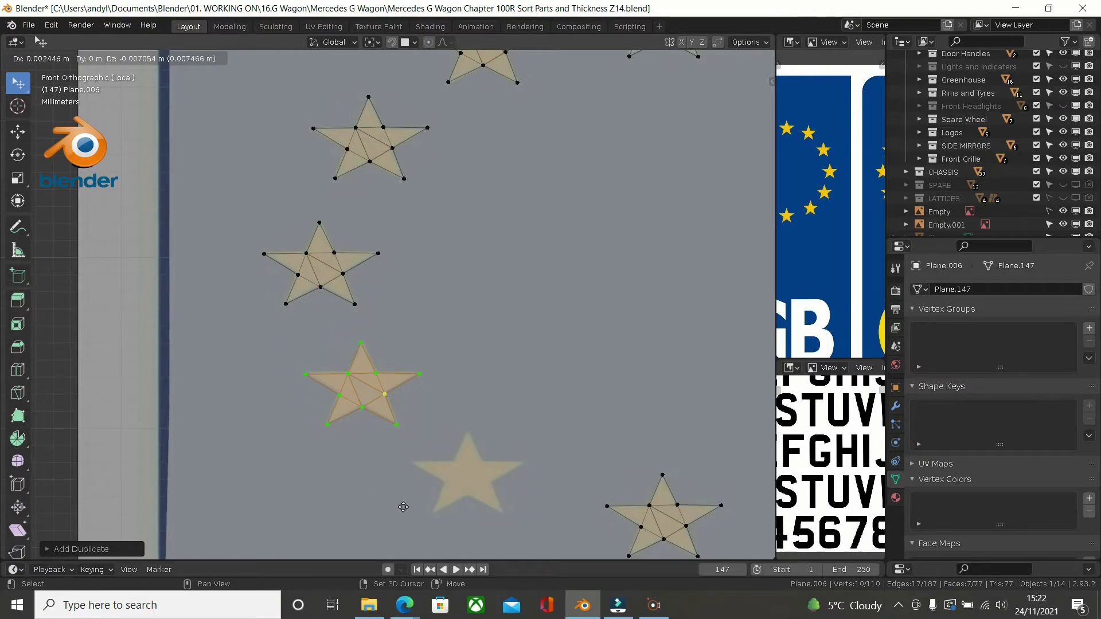
pyautogui.click(406, 508)
pyautogui.hotkey('shift', 'd')
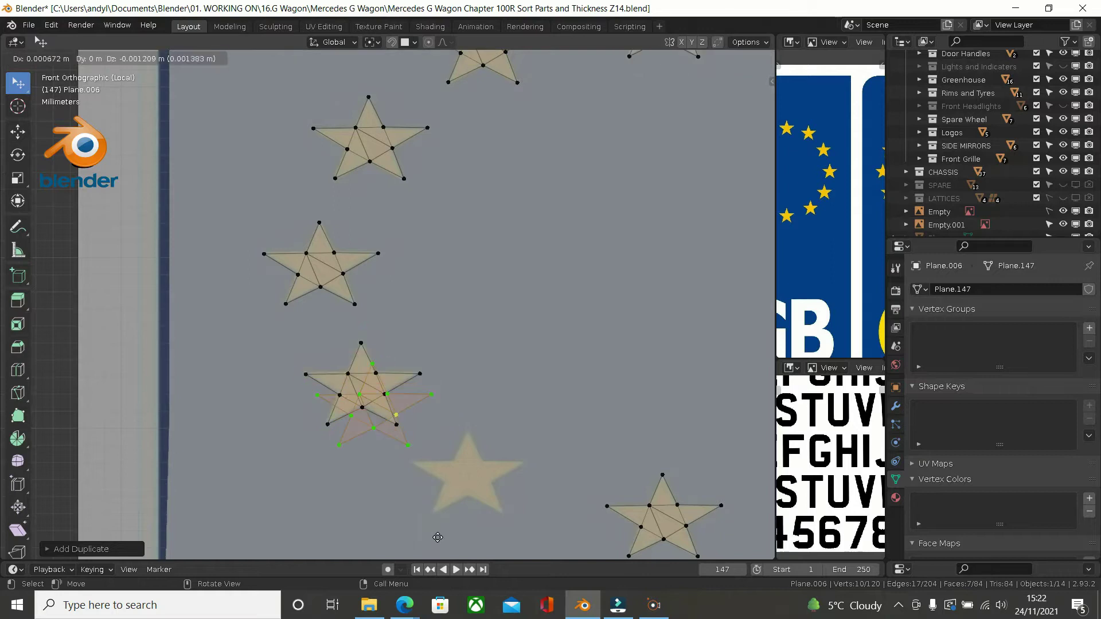
pyautogui.click(524, 90)
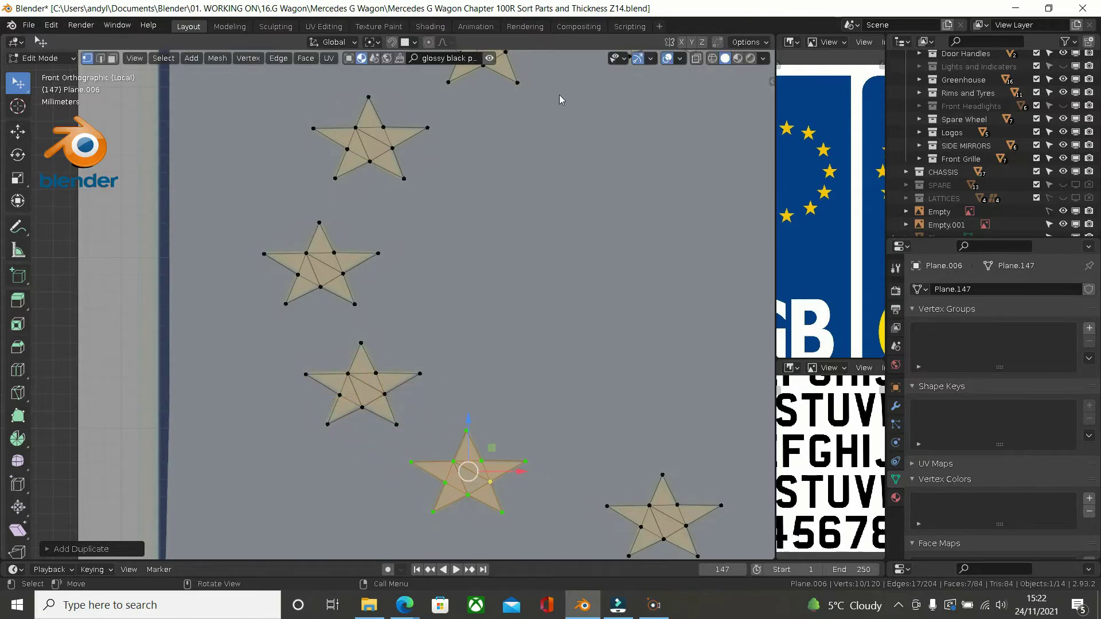
# Step: Select the whole star ring and snap it in place onto the plate surface, using Face snapping with Project Individual Elements
pyautogui.scroll(-4, 568, 115)
pyautogui.click(378, 250)
pyautogui.scroll(-1, 561, 171)
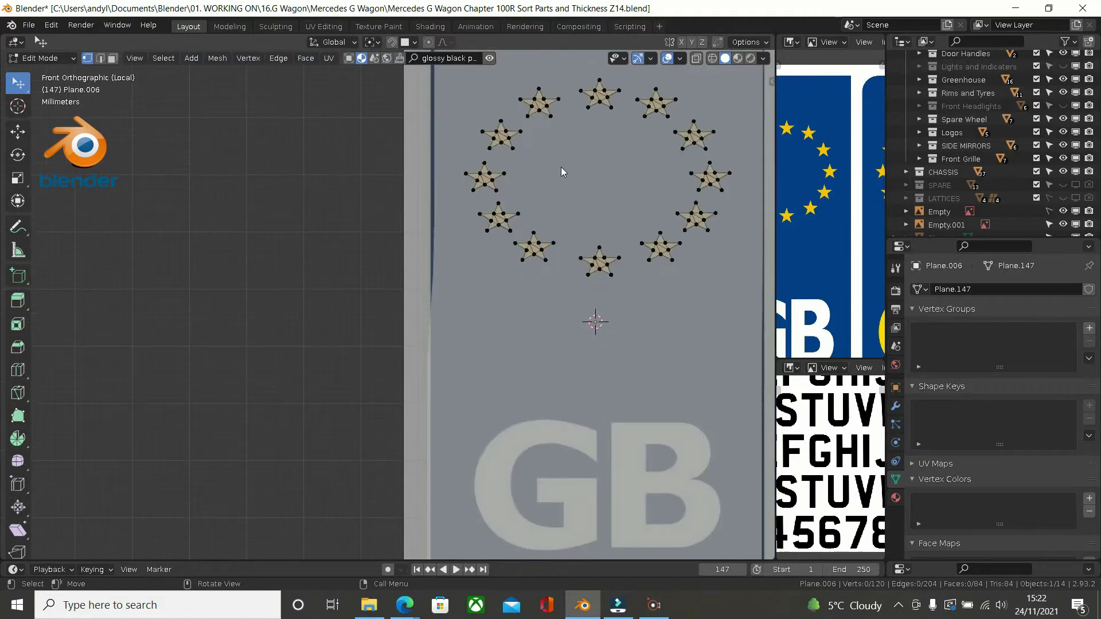
pyautogui.keyDown('shift'); pyautogui.moveTo(450, 170); pyautogui.dragTo(246, 235, button='middle'); pyautogui.keyUp('shift')
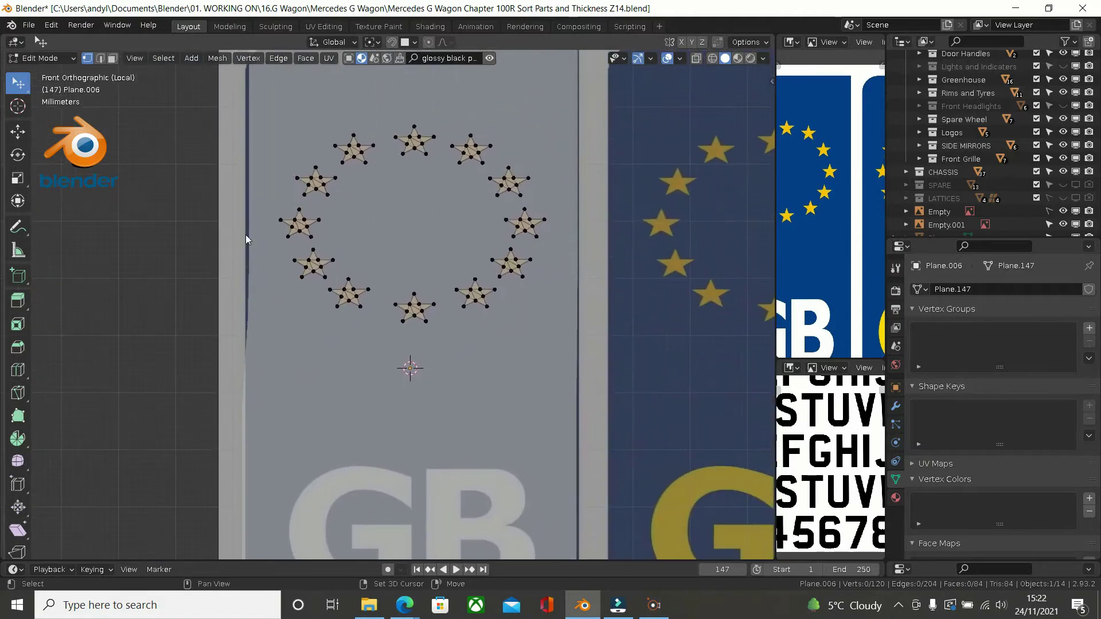
pyautogui.scroll(2, 463, 146)
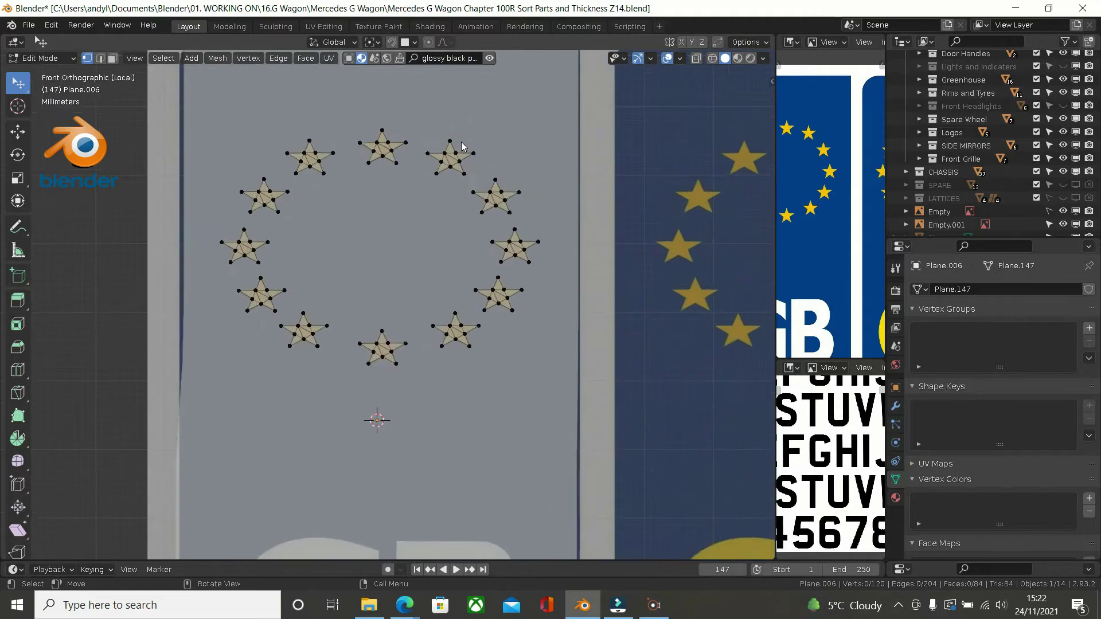
pyautogui.press('a')
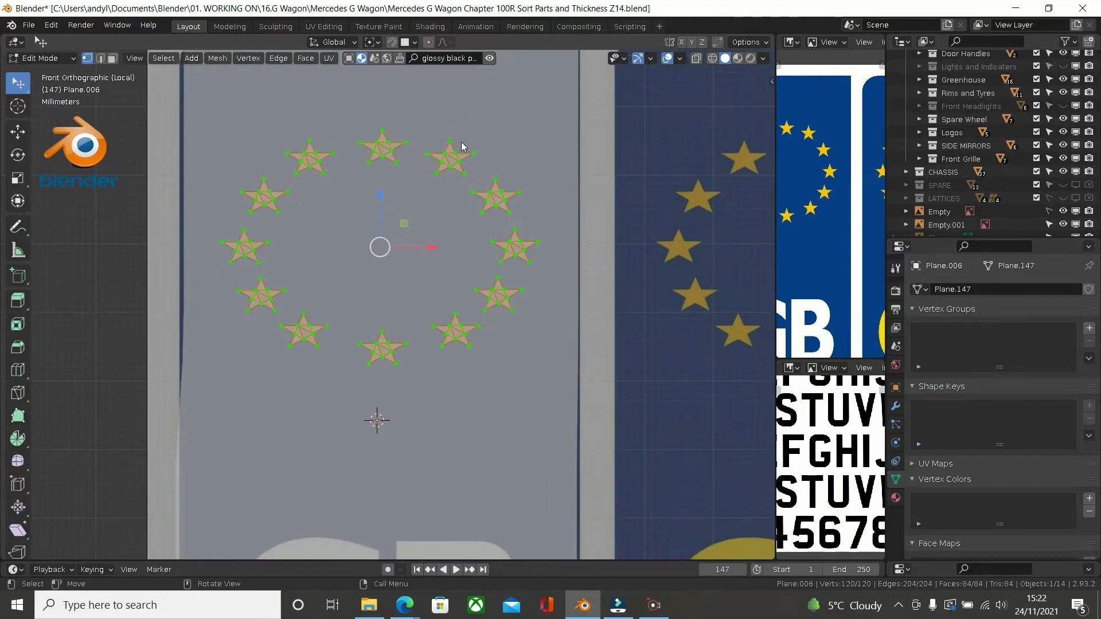
pyautogui.click(409, 42)
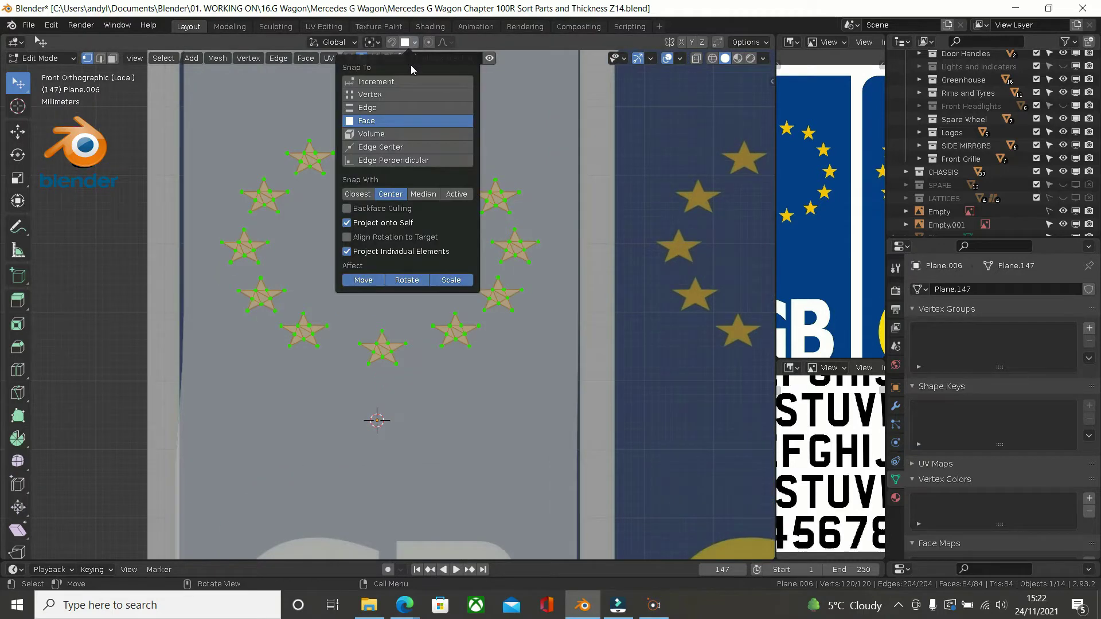
pyautogui.scroll(-2, 539, 198)
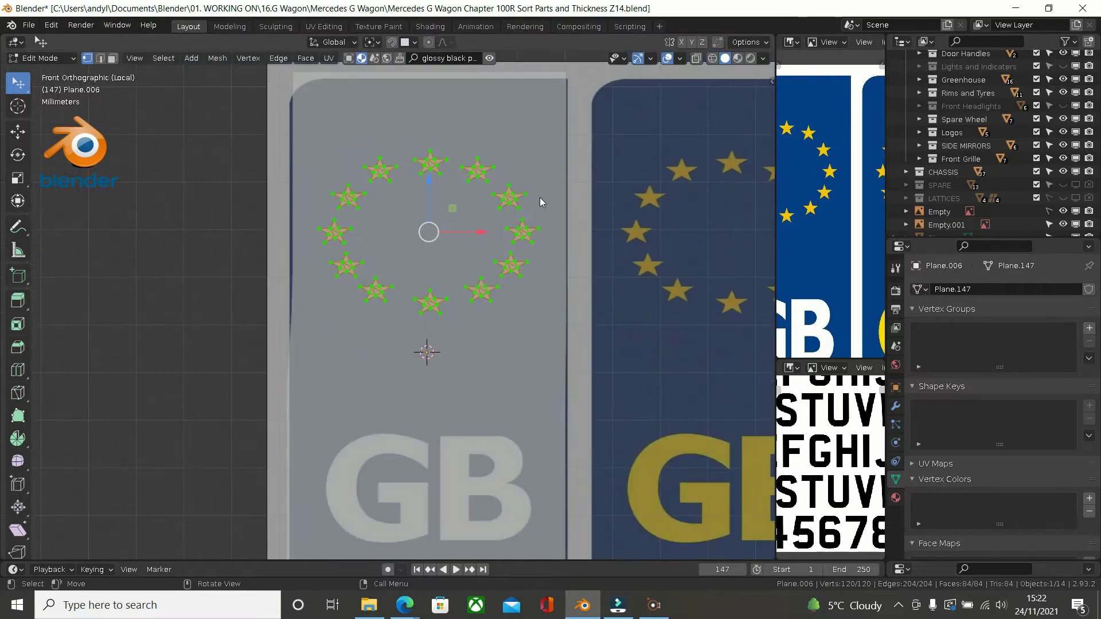
pyautogui.press('g')
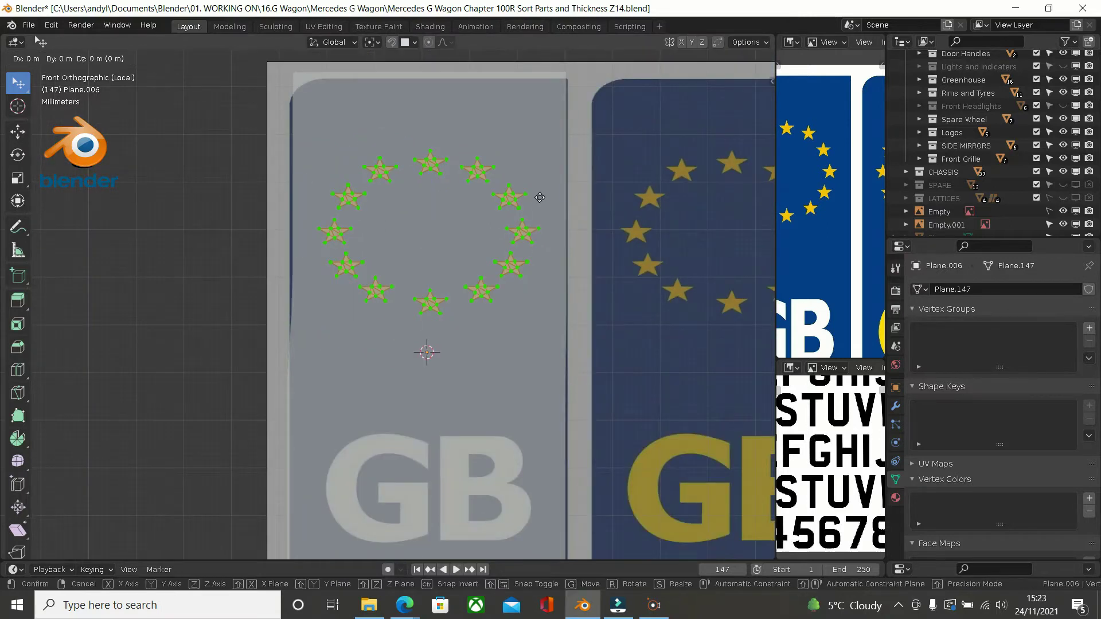
pyautogui.click(539, 197)
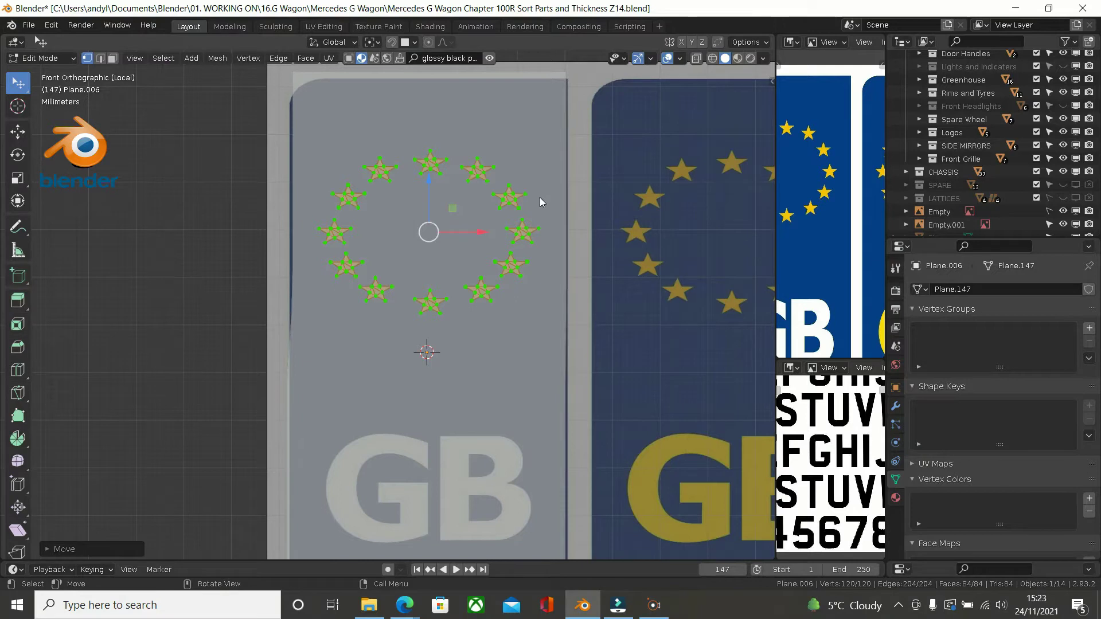
# Step: Examine in Object Mode, from several angles, how the star faces sit against the curved plate surface
pyautogui.scroll(2, 539, 197)
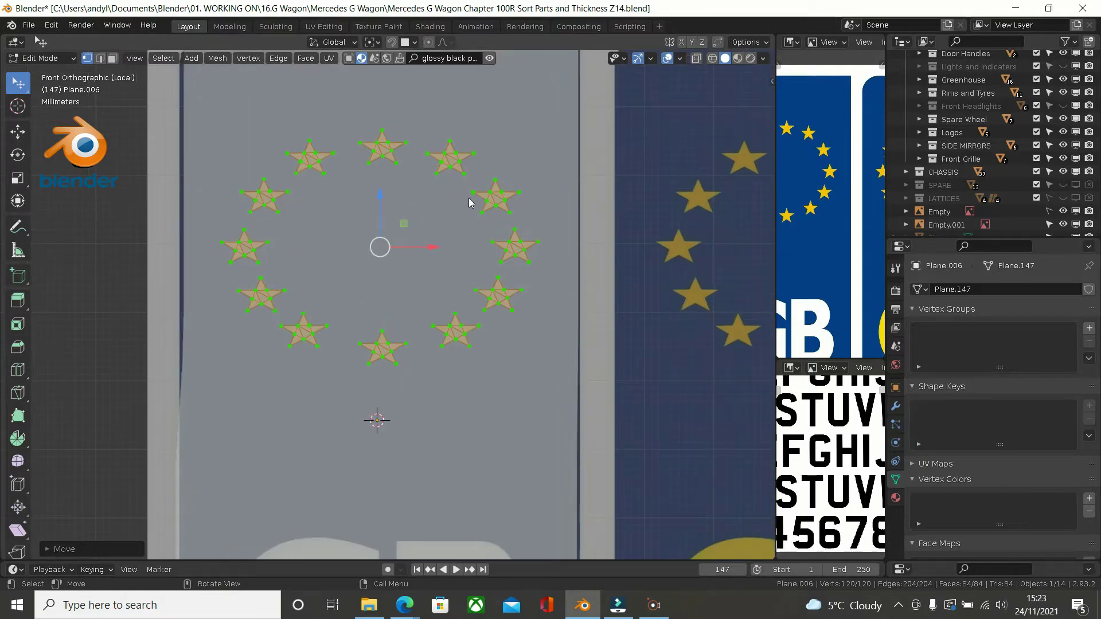
pyautogui.press('Tab')
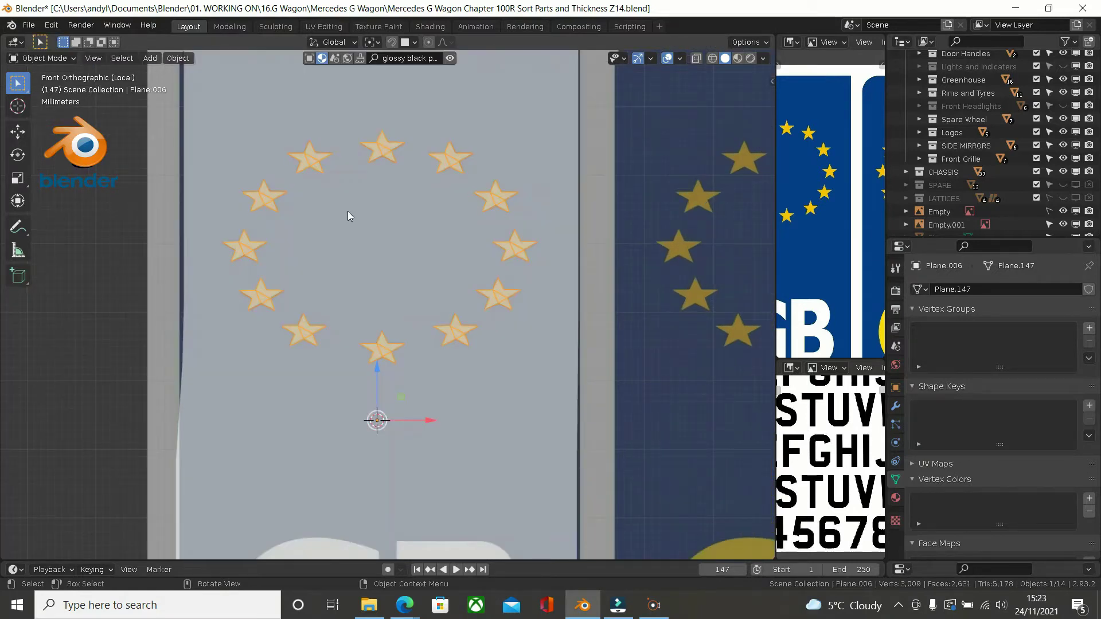
pyautogui.click(419, 206)
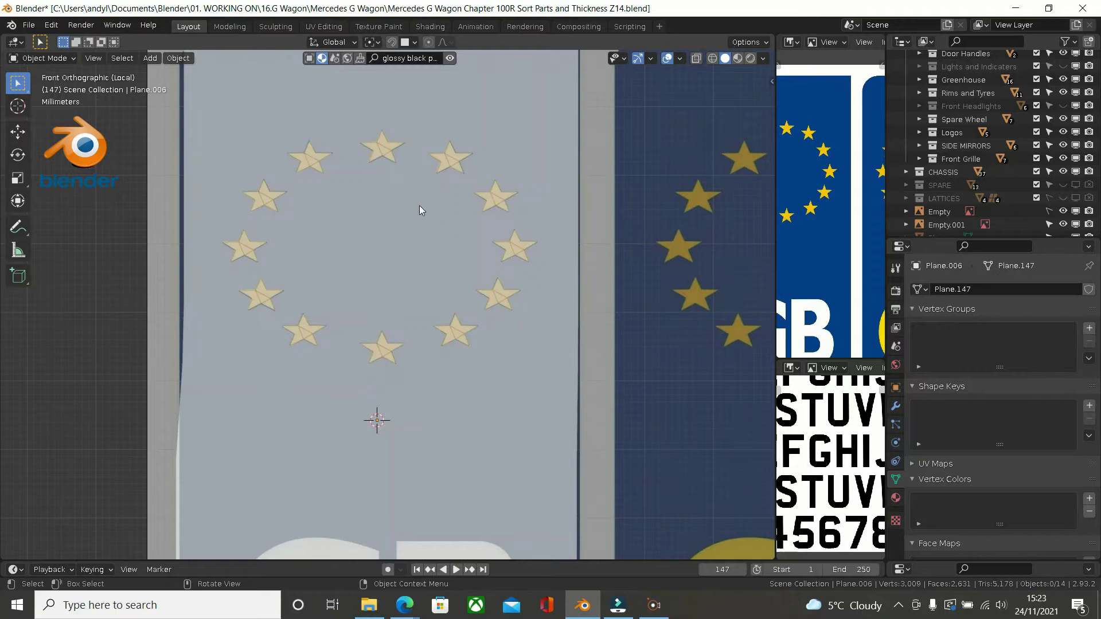
pyautogui.click(514, 206)
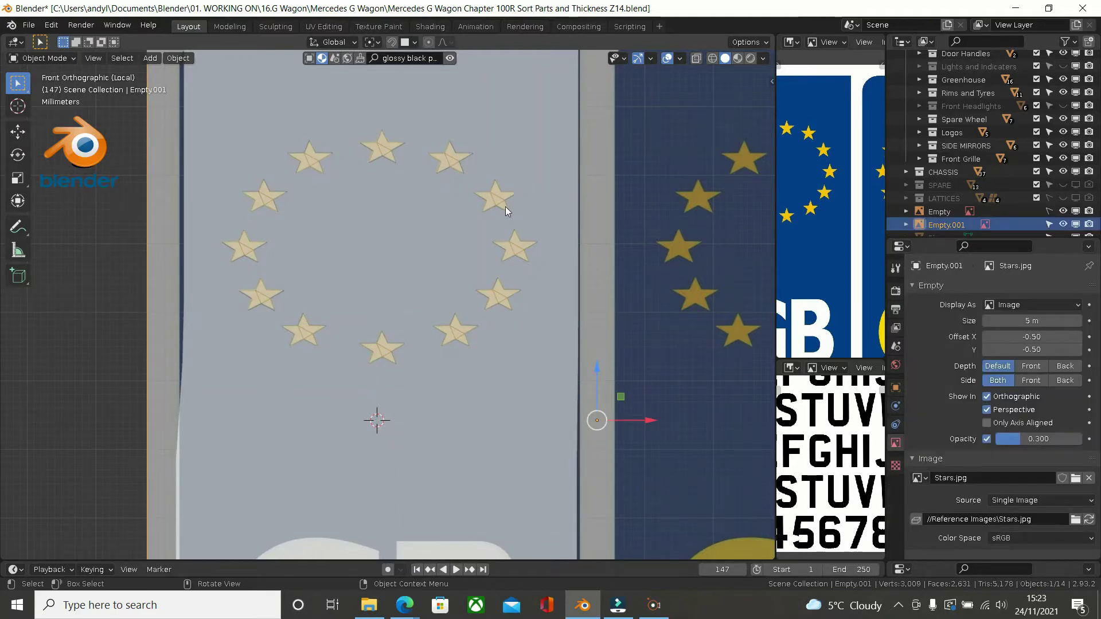
pyautogui.click(504, 207)
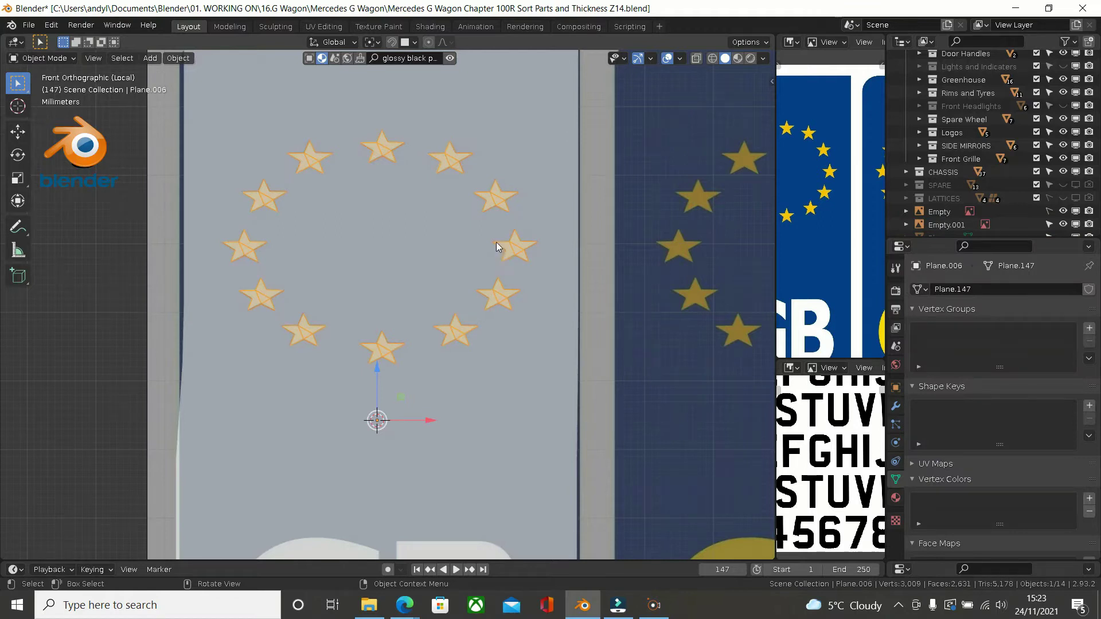
pyautogui.moveTo(491, 242); pyautogui.dragTo(558, 243, button='middle')
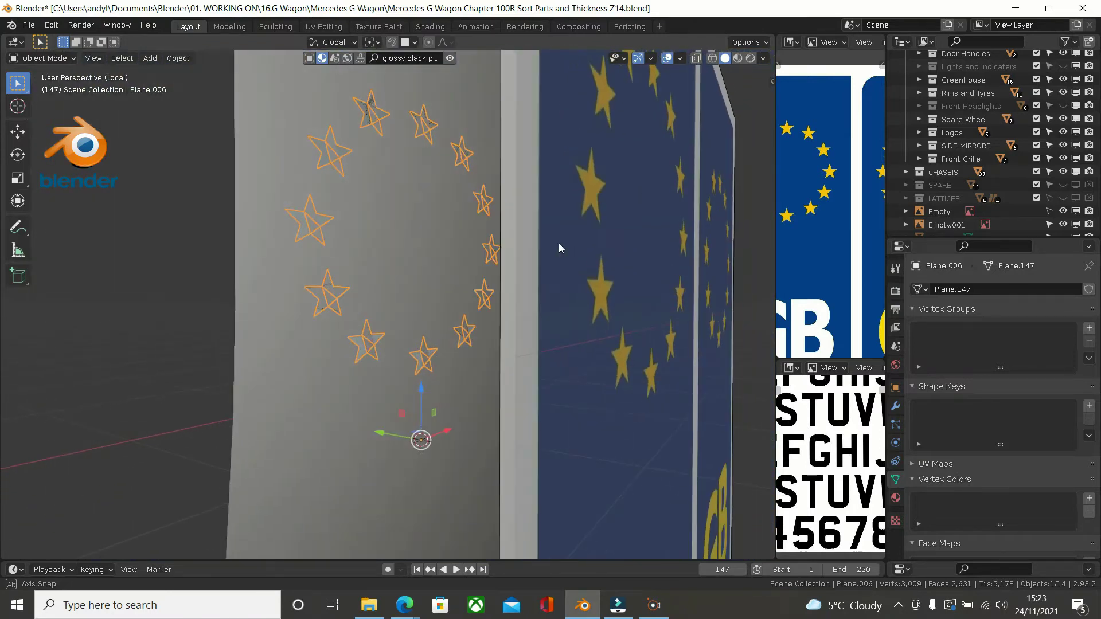
pyautogui.scroll(2, 367, 261)
pyautogui.moveTo(340, 270); pyautogui.dragTo(291, 280, button='middle')
pyautogui.click(350, 264)
pyautogui.moveTo(356, 261); pyautogui.dragTo(389, 269, button='middle')
pyautogui.moveTo(280, 296); pyautogui.dragTo(250, 286, button='middle')
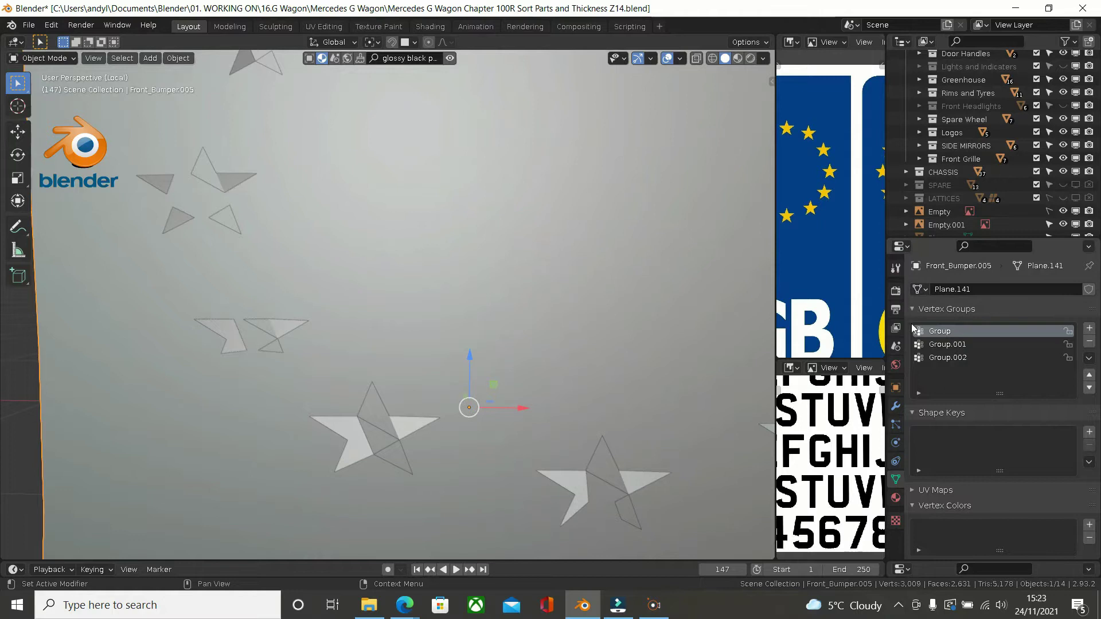
pyautogui.scroll(-5, 449, 334)
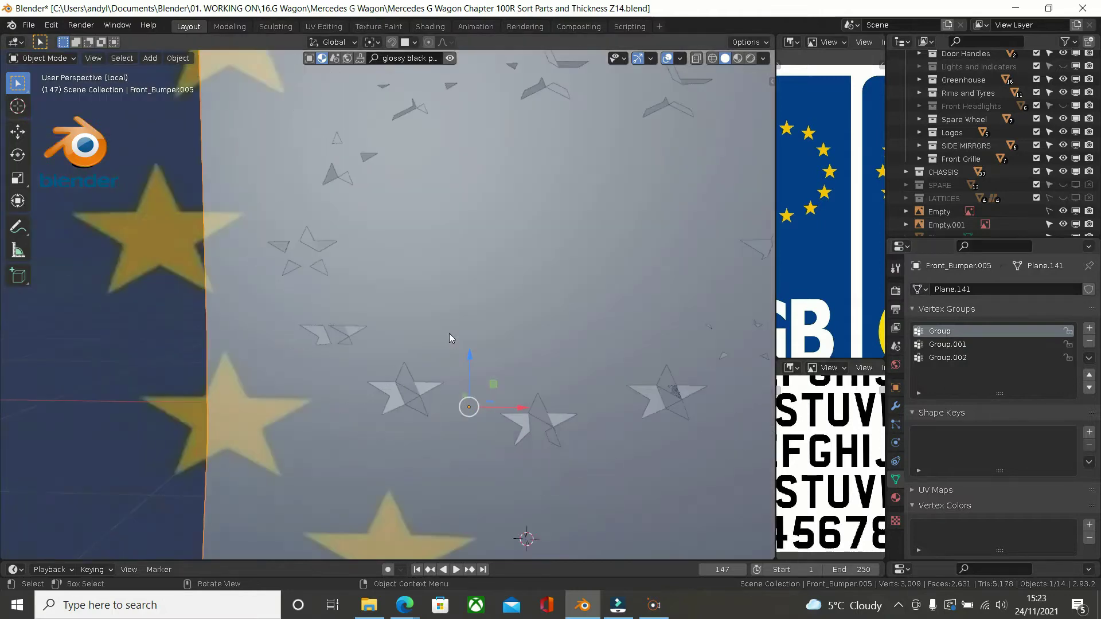
# Step: Select the star ring mesh on the plate and open its modifier settings
pyautogui.click(418, 381)
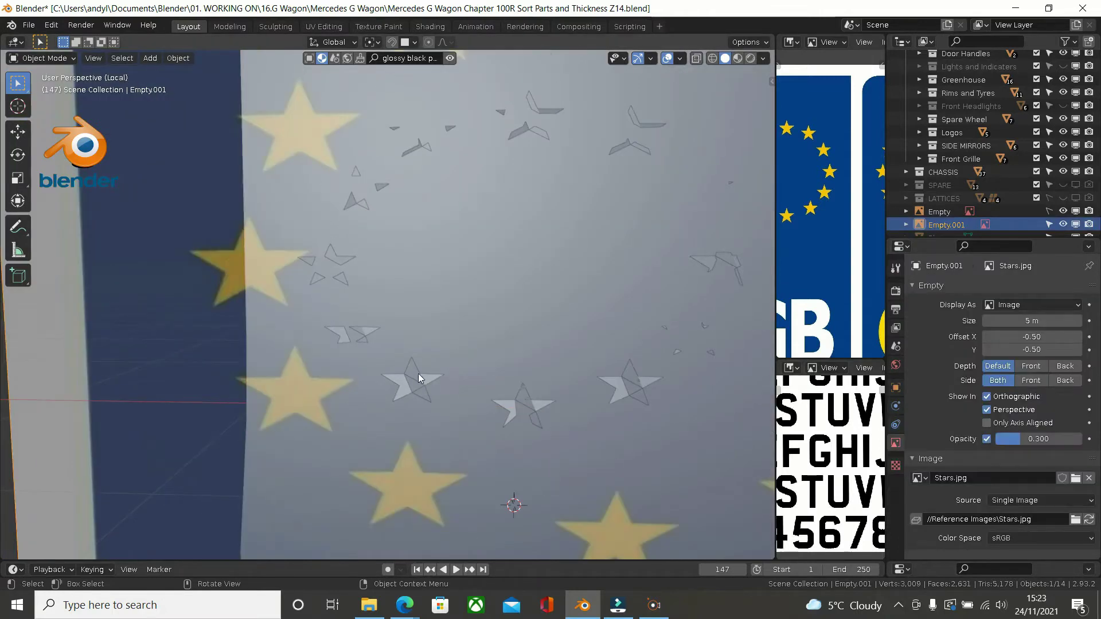
pyautogui.click(418, 367)
pyautogui.click(415, 359)
pyautogui.moveTo(403, 338); pyautogui.dragTo(339, 328, button='middle')
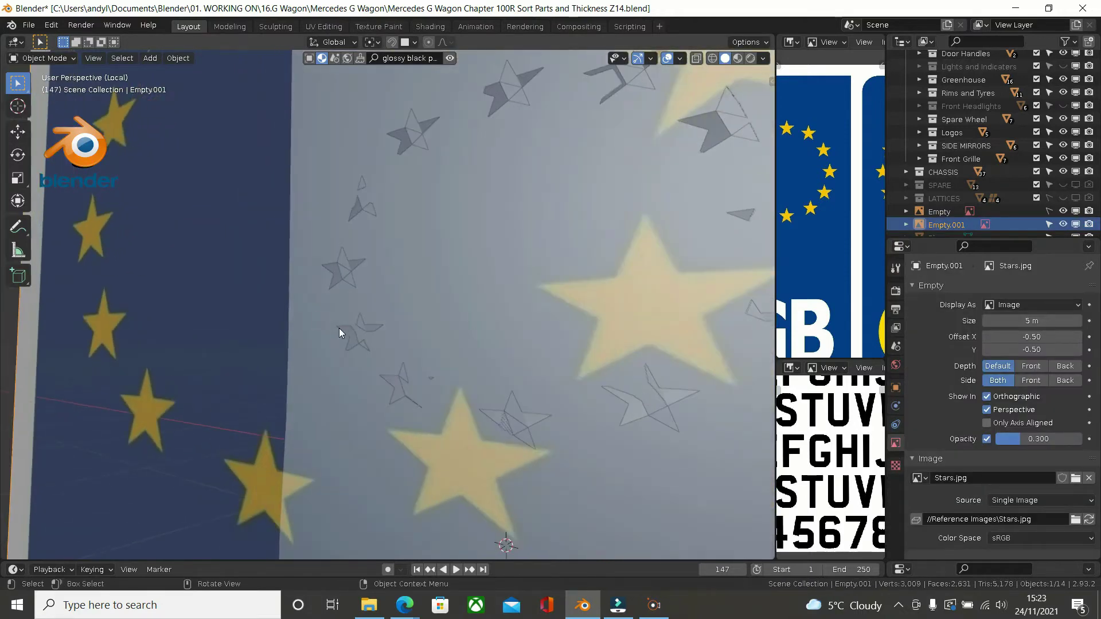
pyautogui.click(360, 337)
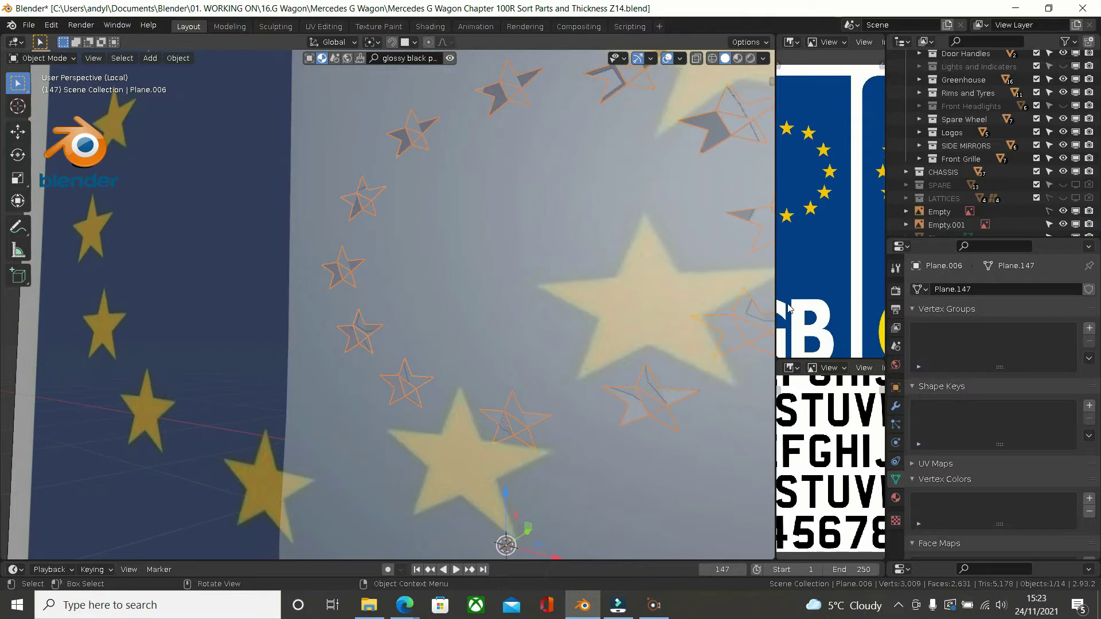
pyautogui.click(896, 406)
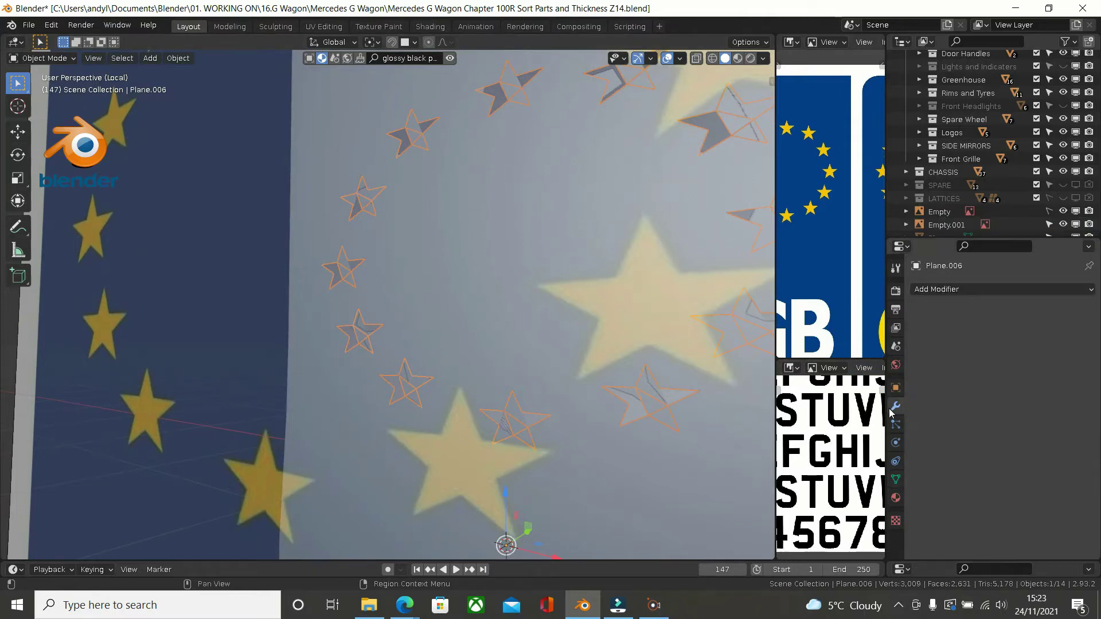
# Step: Inspect the lower stars against the plate up close and switch the star ring mesh to Edit Mode
pyautogui.moveTo(433, 302); pyautogui.dragTo(540, 353, button='middle')
pyautogui.scroll(3, 497, 345)
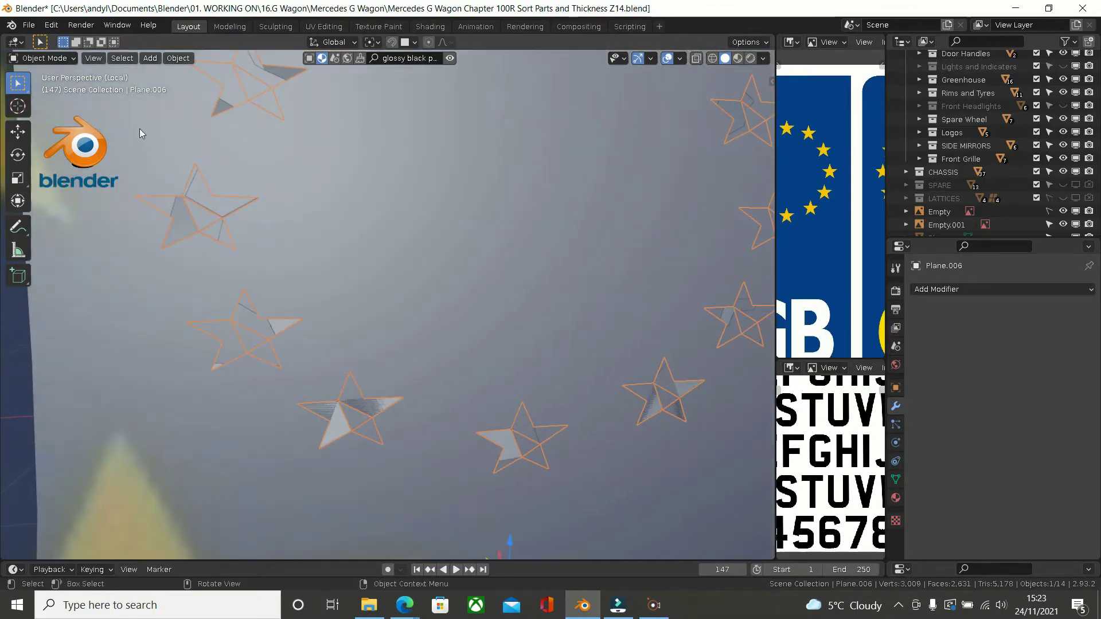
pyautogui.click(40, 58)
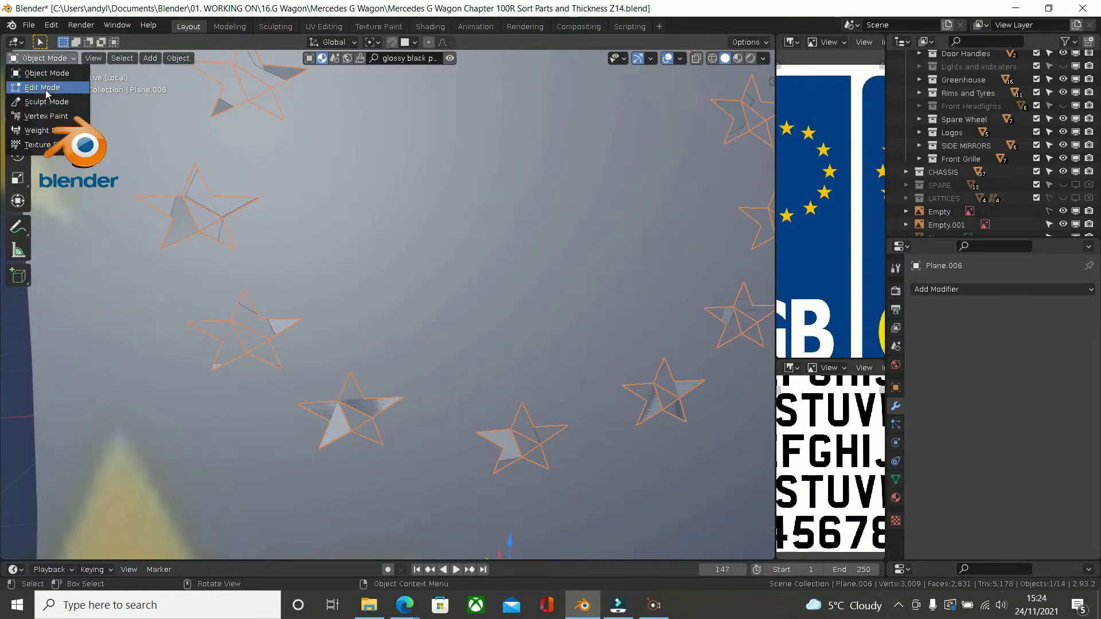
pyautogui.click(46, 88)
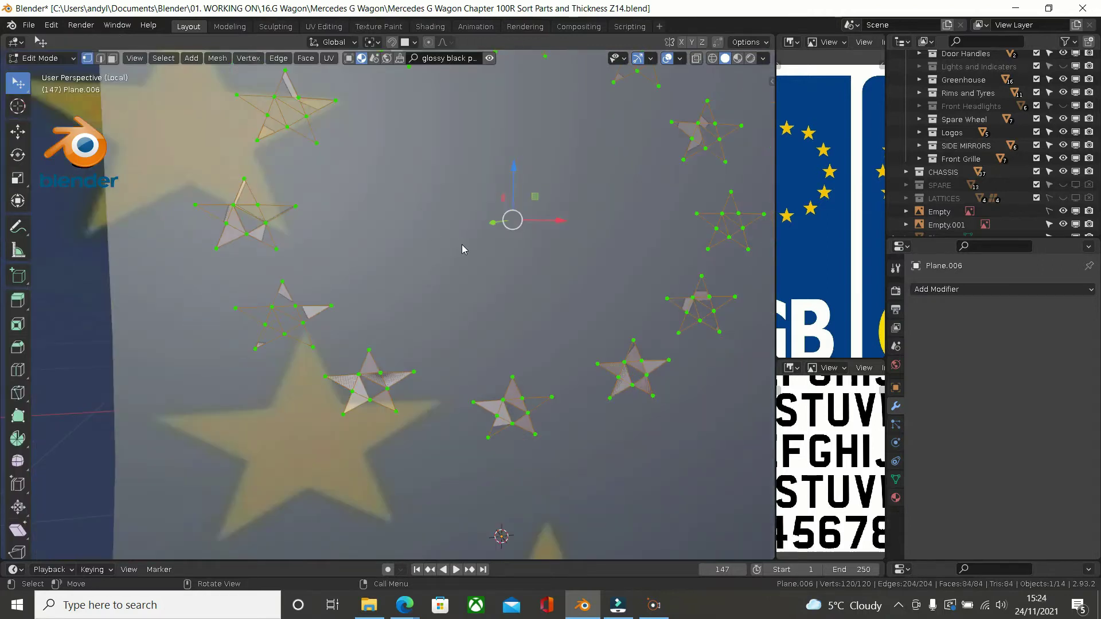
# Step: Recalculate the normals of the whole star ring from the front view and check the star faces in Object Mode
pyautogui.press('KP_1')
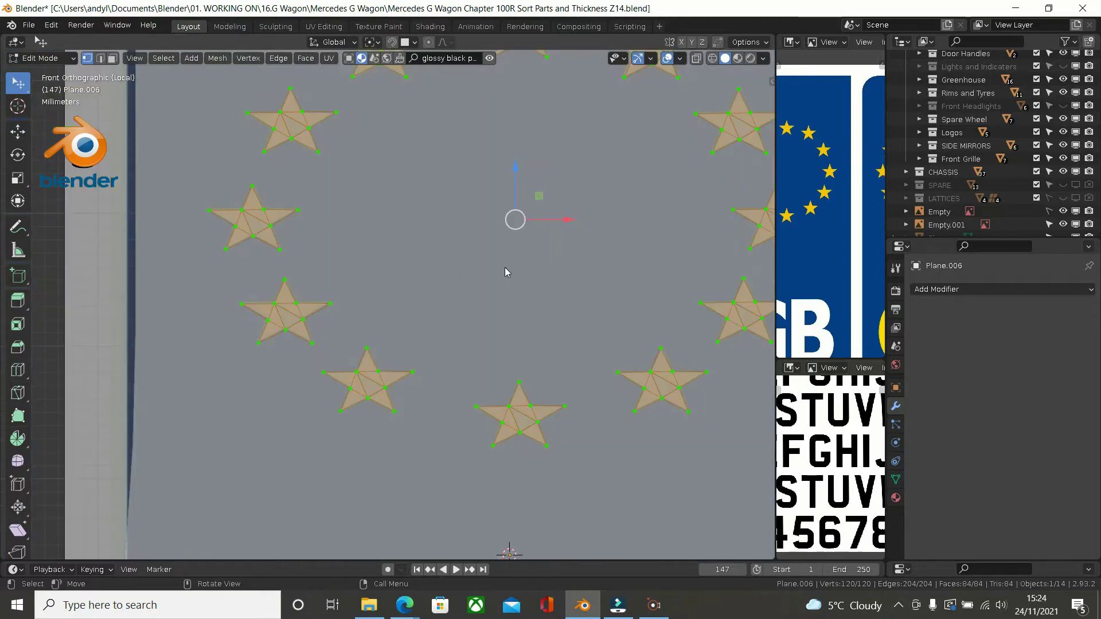
pyautogui.hotkey('shift', 'n')
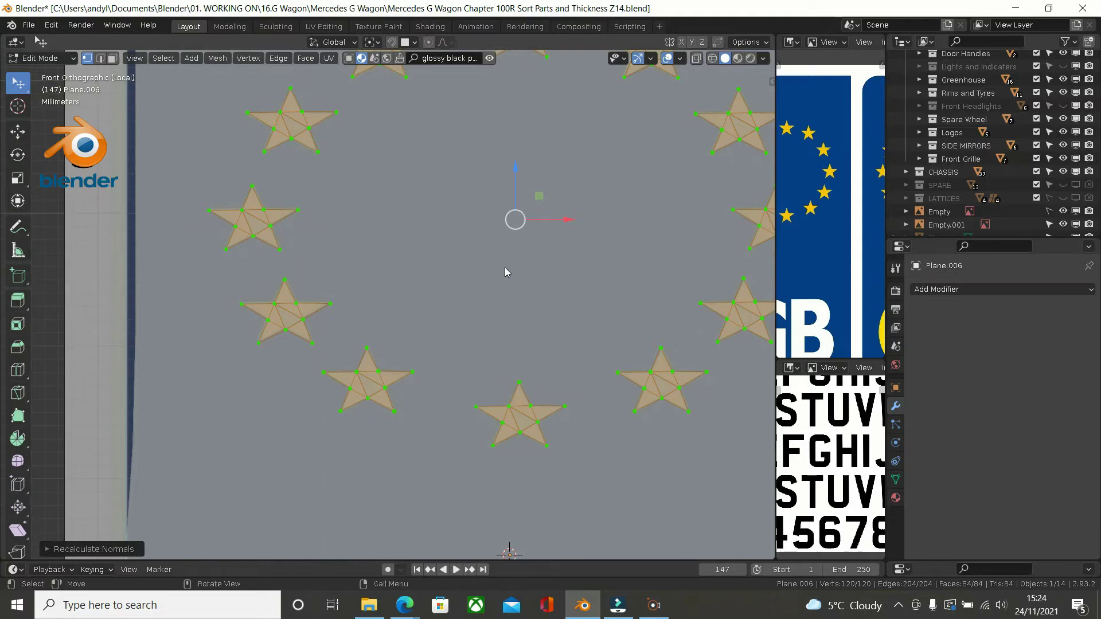
pyautogui.press('Tab')
pyautogui.moveTo(501, 272); pyautogui.dragTo(411, 360, button='middle')
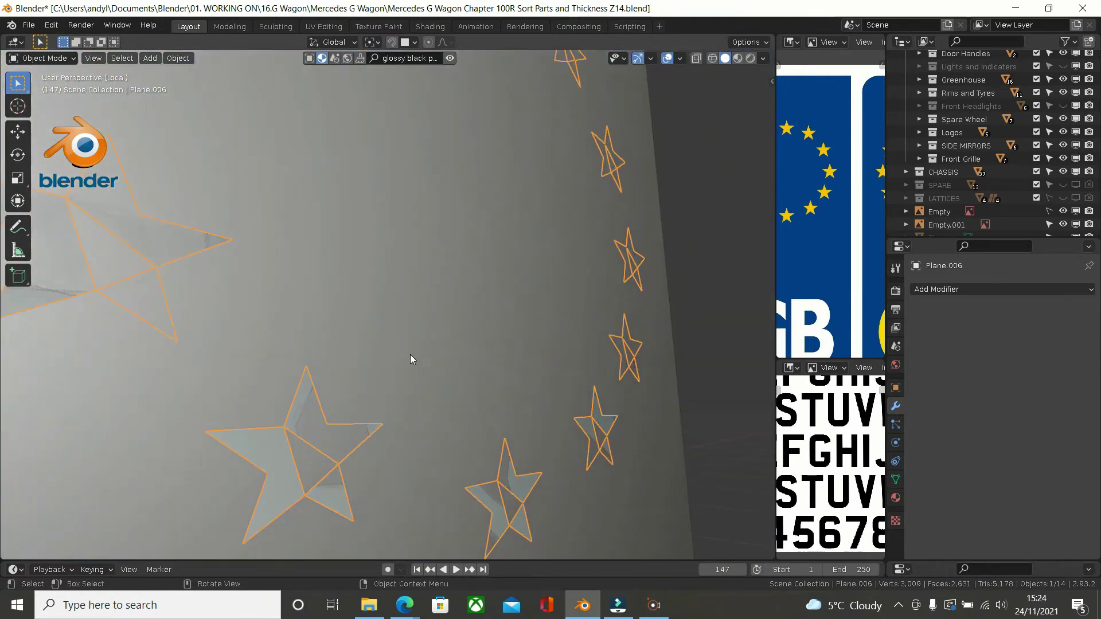
pyautogui.moveTo(355, 401); pyautogui.dragTo(290, 373, button='middle')
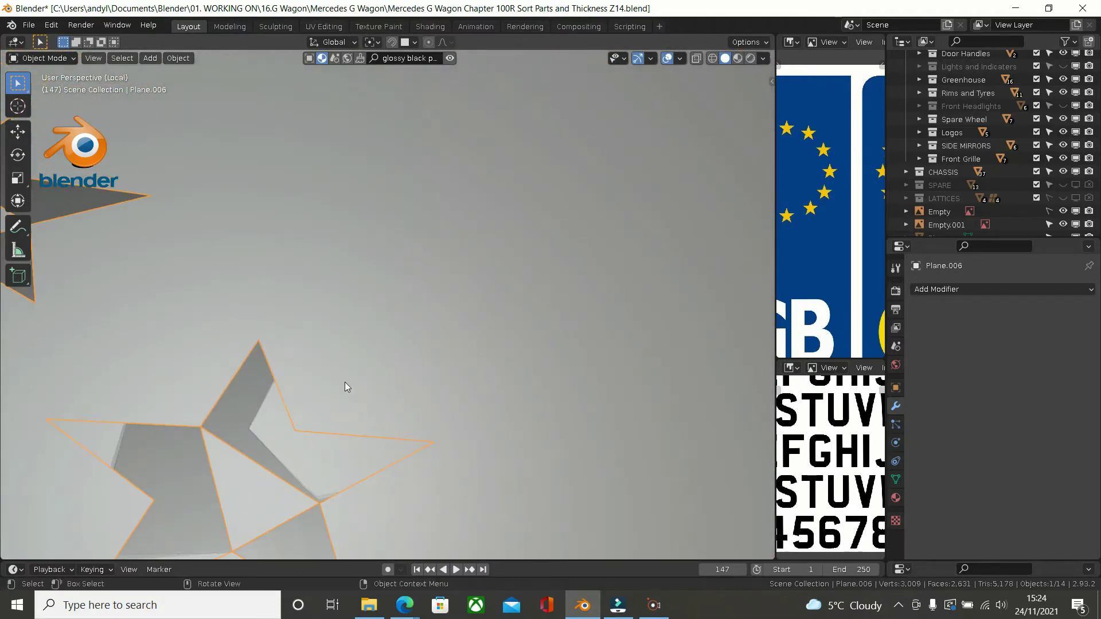
# Step: In Edit Mode, fill the missing central triangle of the ring's 7 o'clock star with a face between its three inner vertices
pyautogui.press('Tab')
pyautogui.moveTo(199, 425)
pyautogui.mouseDown(button='middle')
pyautogui.moveTo(184, 437)
pyautogui.moveTo(205, 431)
pyautogui.mouseUp(button='middle')
pyautogui.click(204, 431)
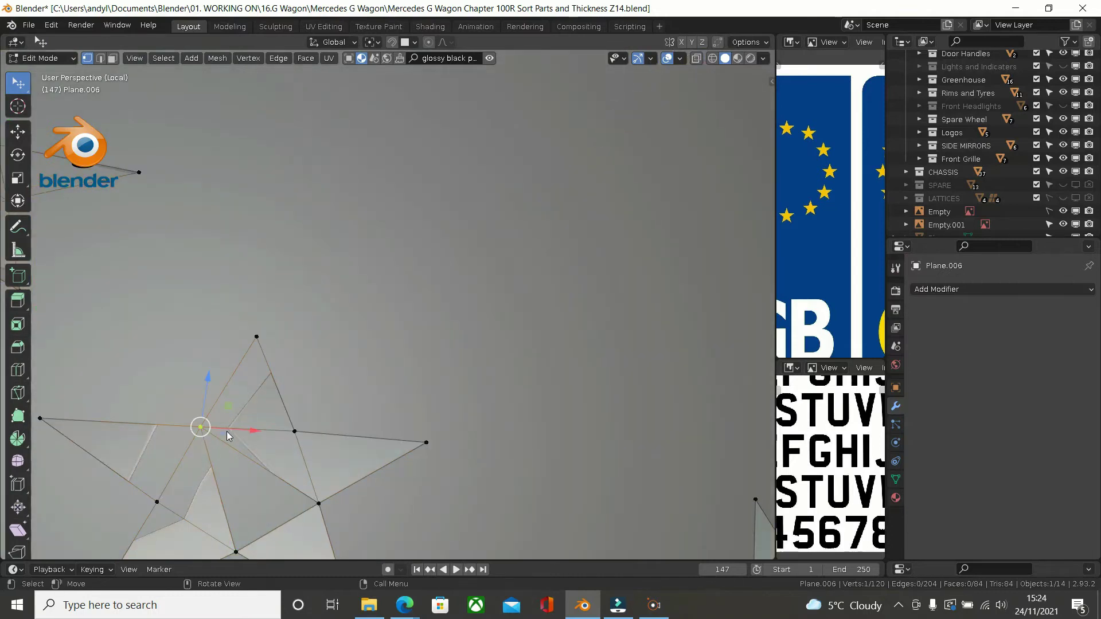
pyautogui.keyDown('shift'); pyautogui.click(319, 504); pyautogui.keyUp('shift')
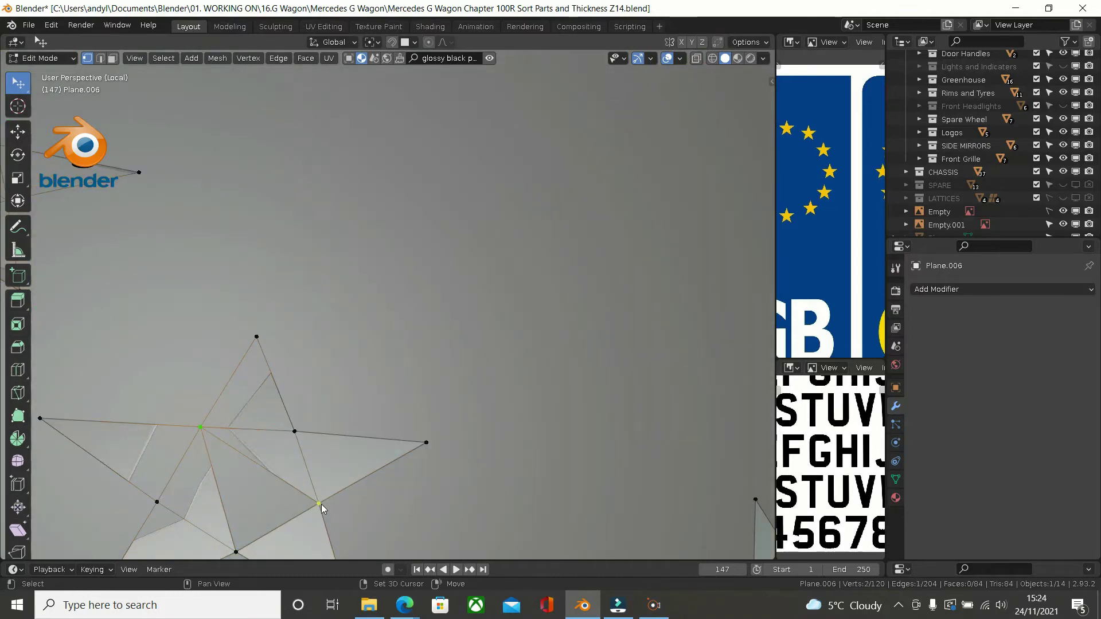
pyautogui.keyDown('shift'); pyautogui.click(236, 553); pyautogui.keyUp('shift')
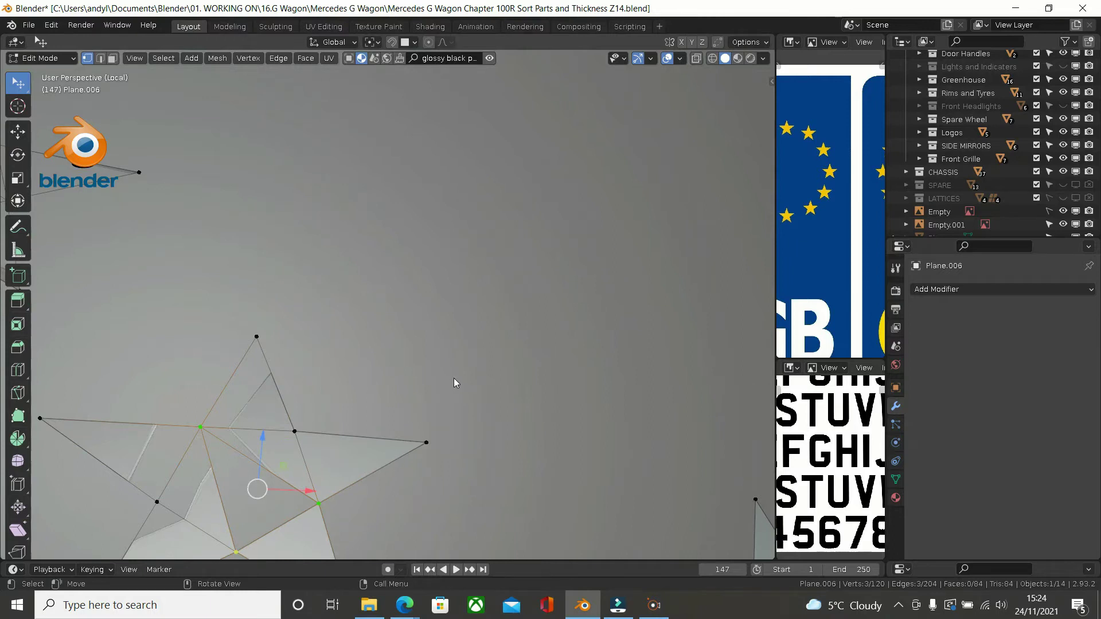
pyautogui.press('f')
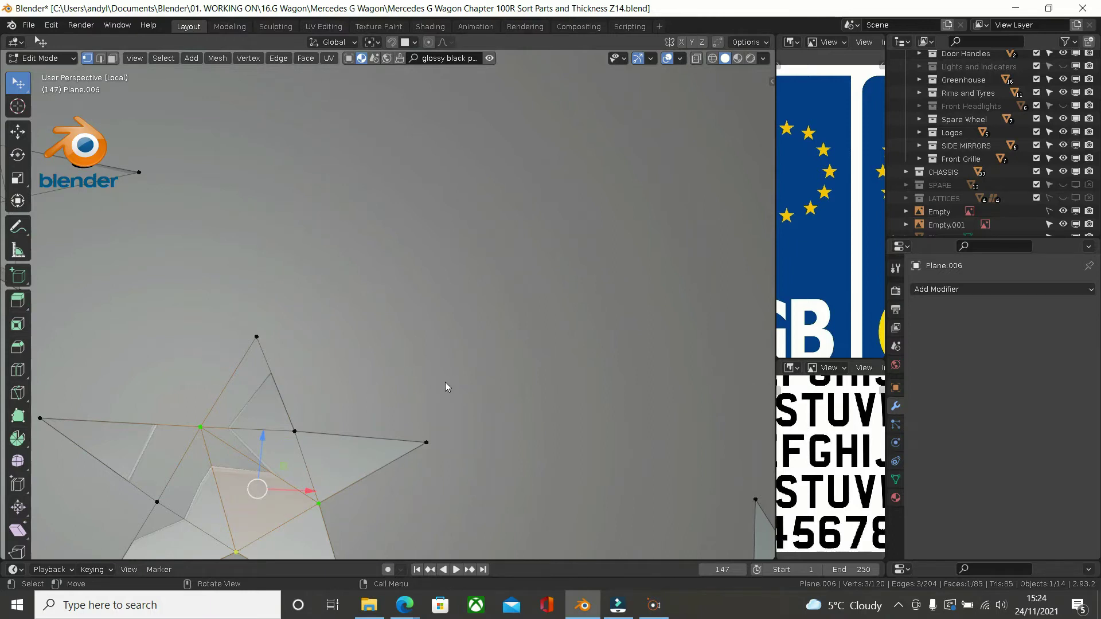
pyautogui.moveTo(445, 385); pyautogui.dragTo(435, 432, button='middle')
# Step: Select the whole star ring in front view, confirm a Move in place to re-snap it, and return to Object Mode
pyautogui.scroll(-3, 435, 427)
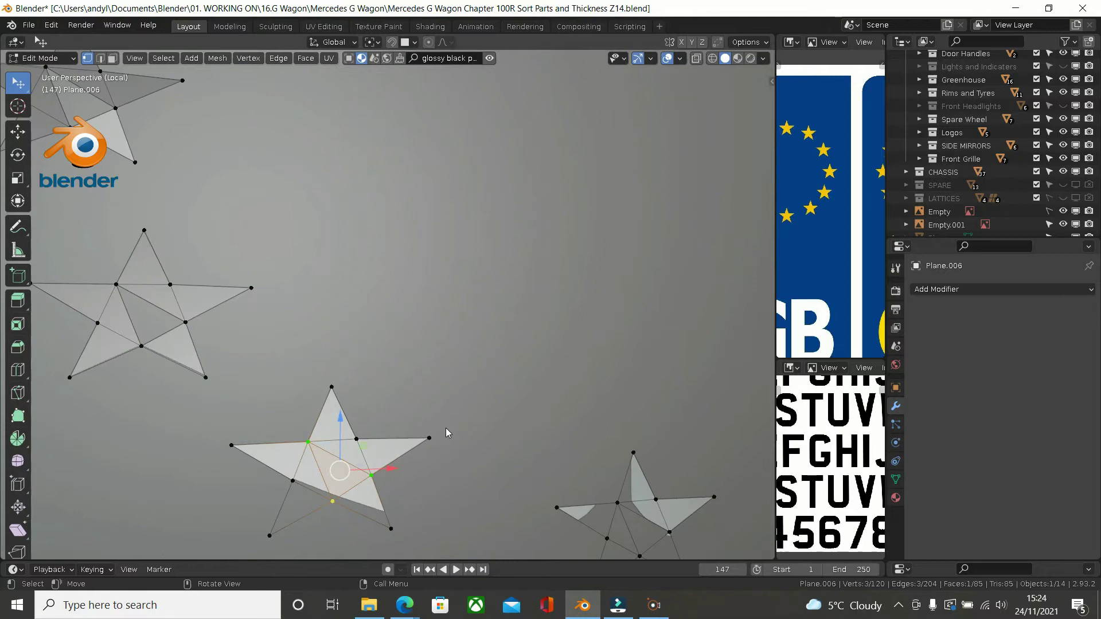
pyautogui.press('KP_1')
pyautogui.press('a')
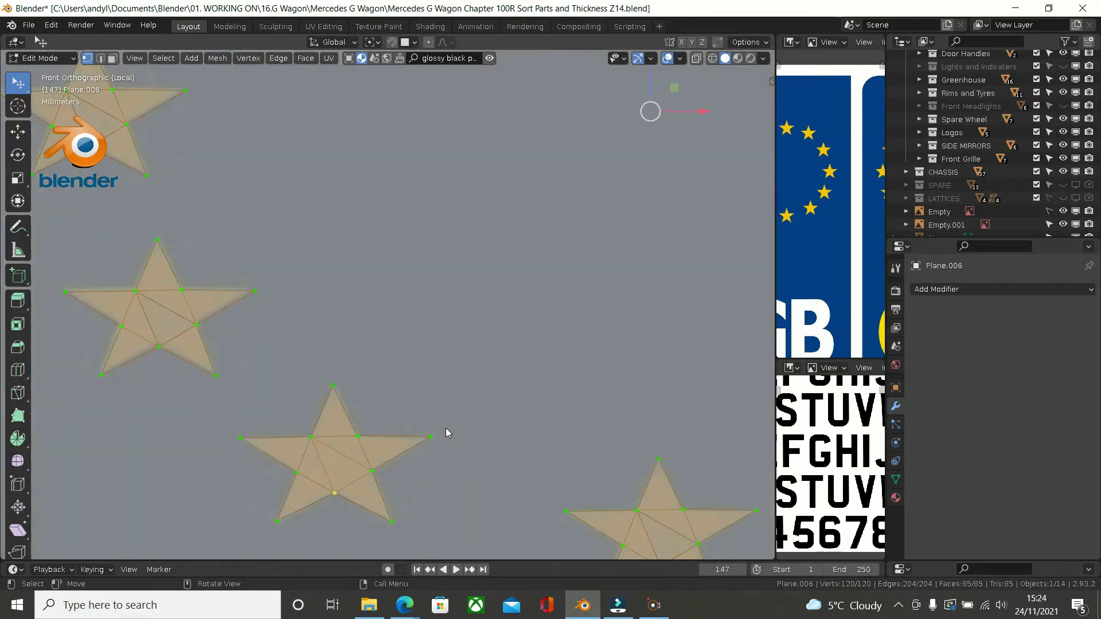
pyautogui.press('g')
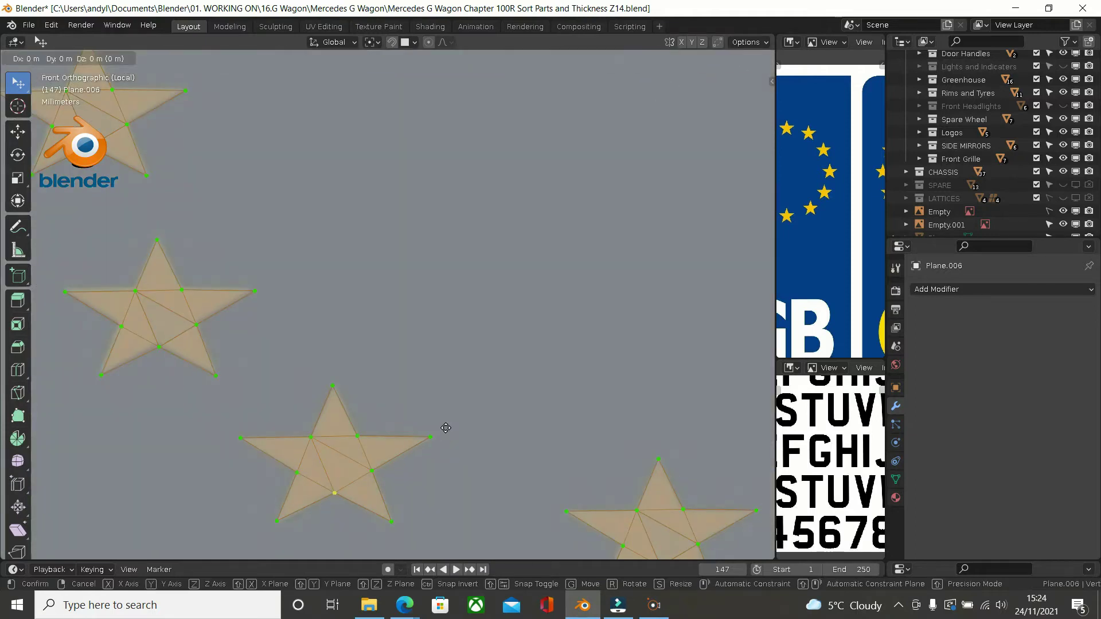
pyautogui.click(445, 428)
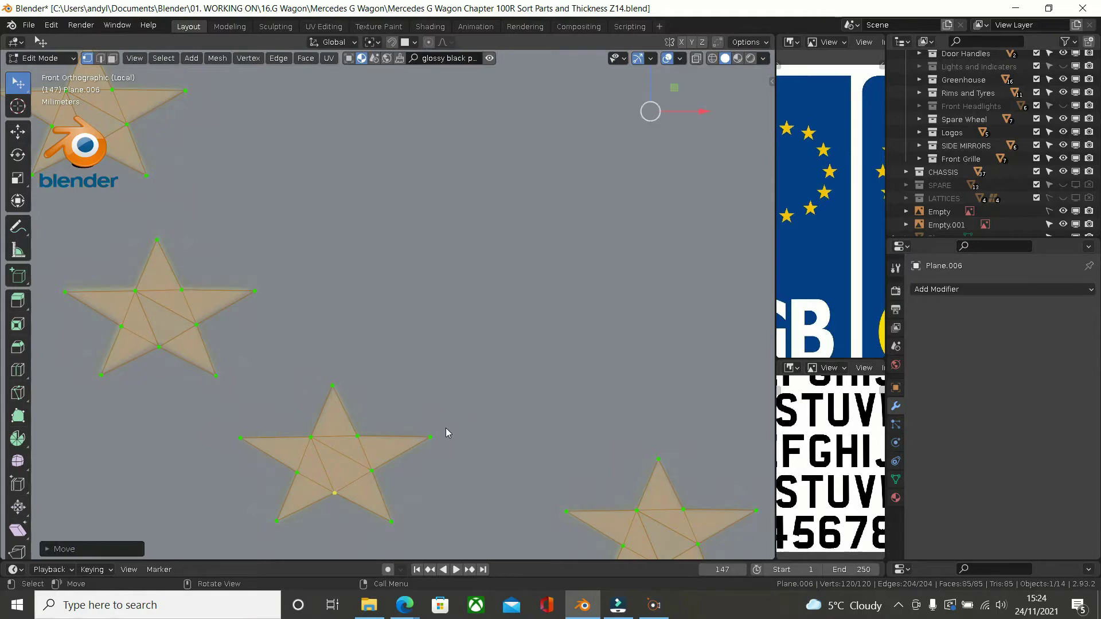
pyautogui.press('Tab')
pyautogui.scroll(-5, 443, 400)
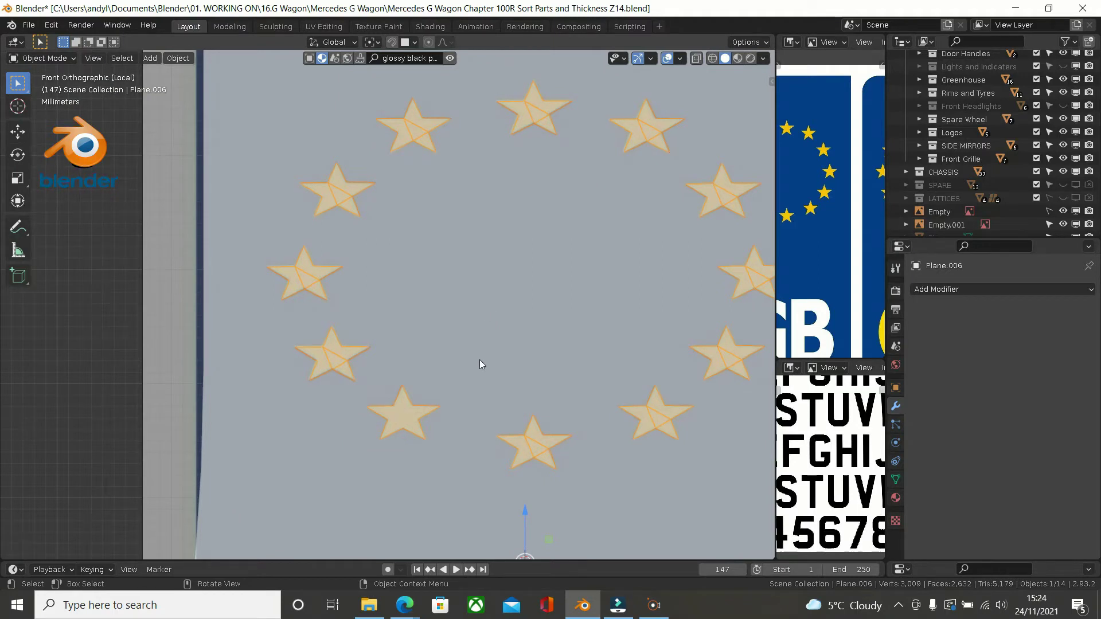
pyautogui.click(395, 413)
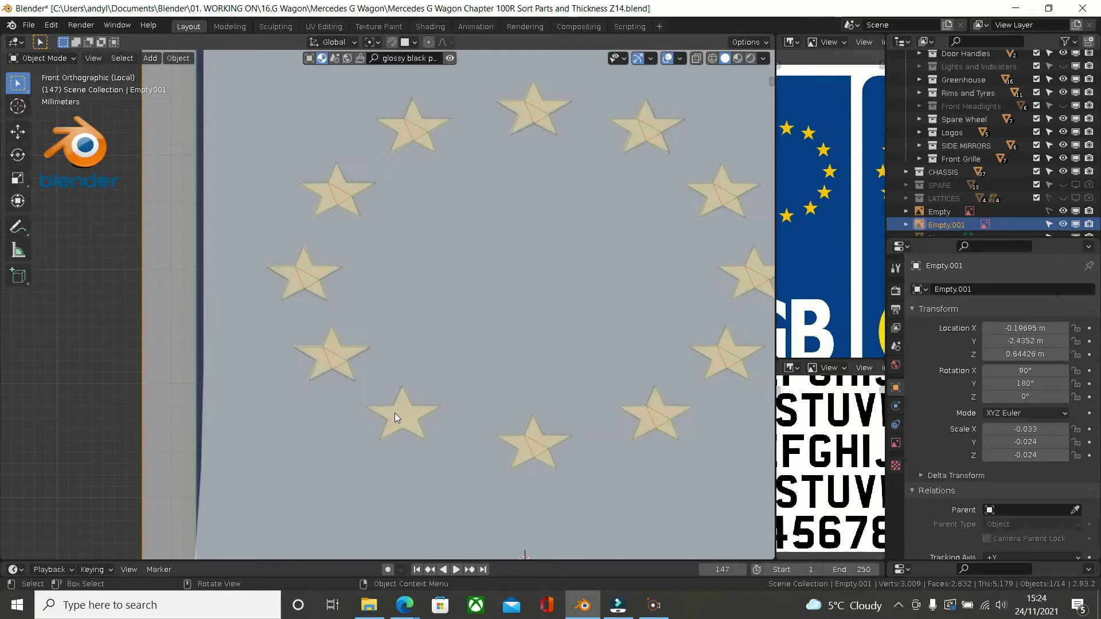
pyautogui.click(339, 360)
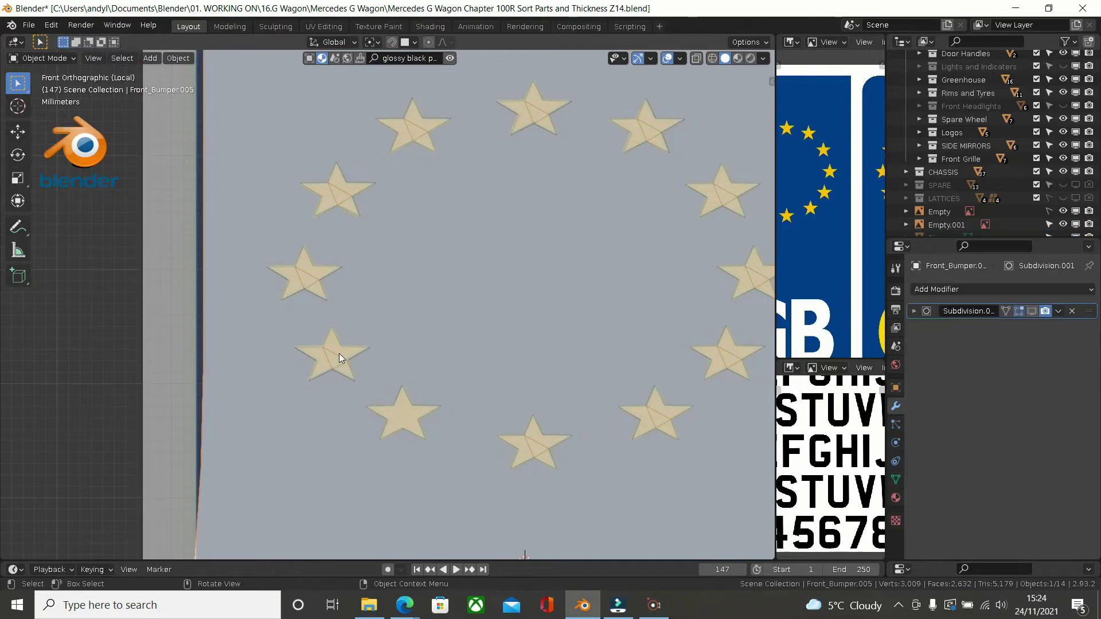
pyautogui.scroll(3, 346, 347)
pyautogui.press('Tab')
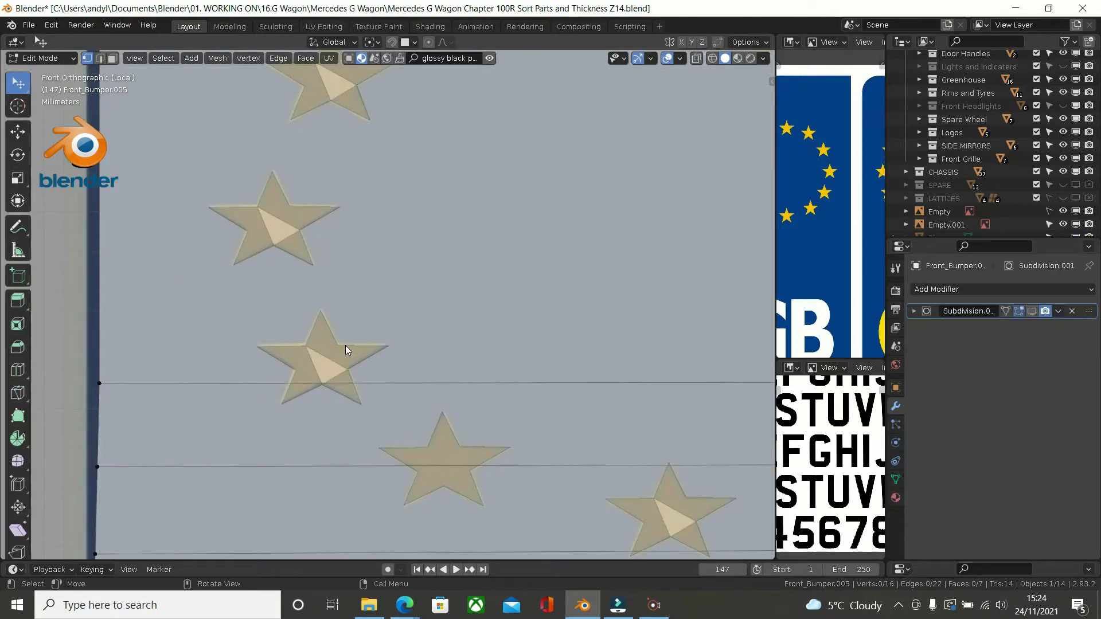
pyautogui.scroll(1, 338, 348)
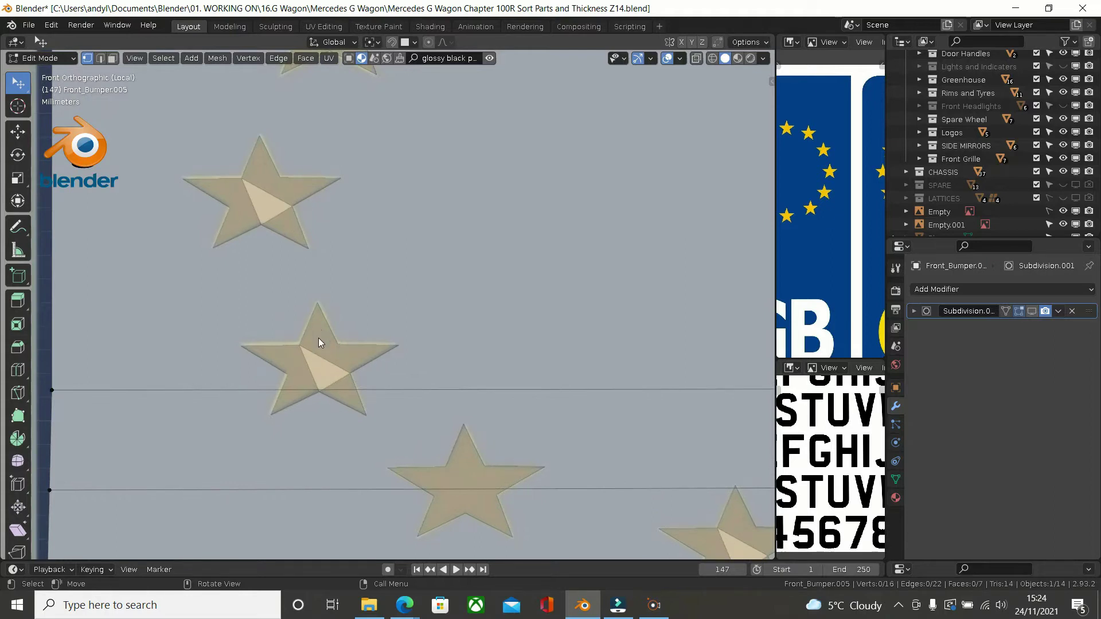
pyautogui.press('Tab')
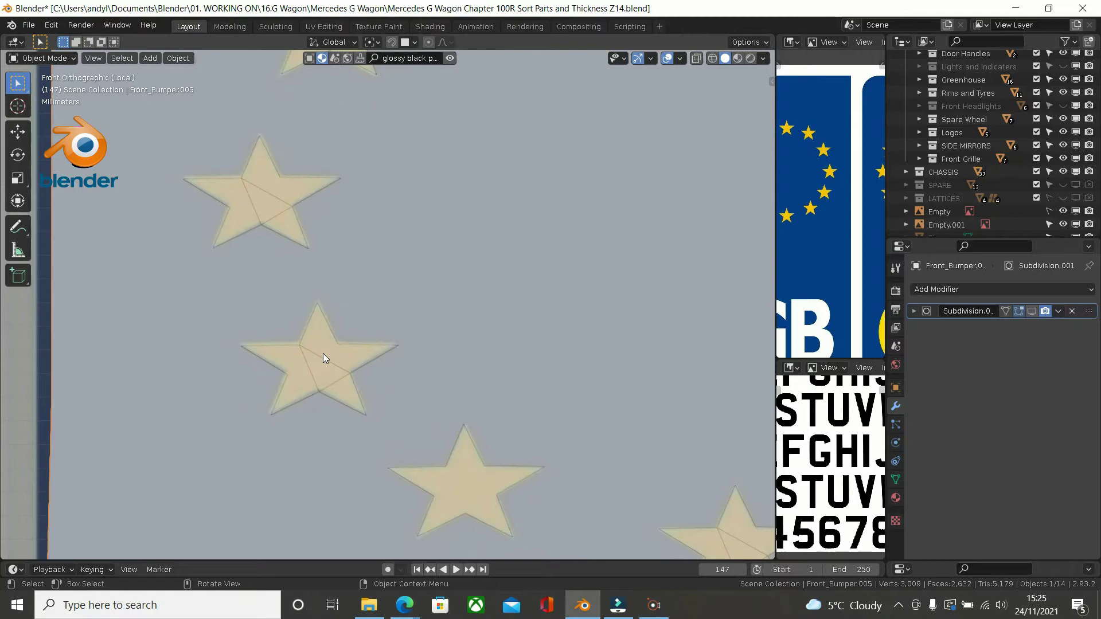
# Step: Select the star ring mesh and, in Edit Mode, fill the open central triangle of the 8 o'clock star
pyautogui.click(276, 335)
pyautogui.click(304, 348)
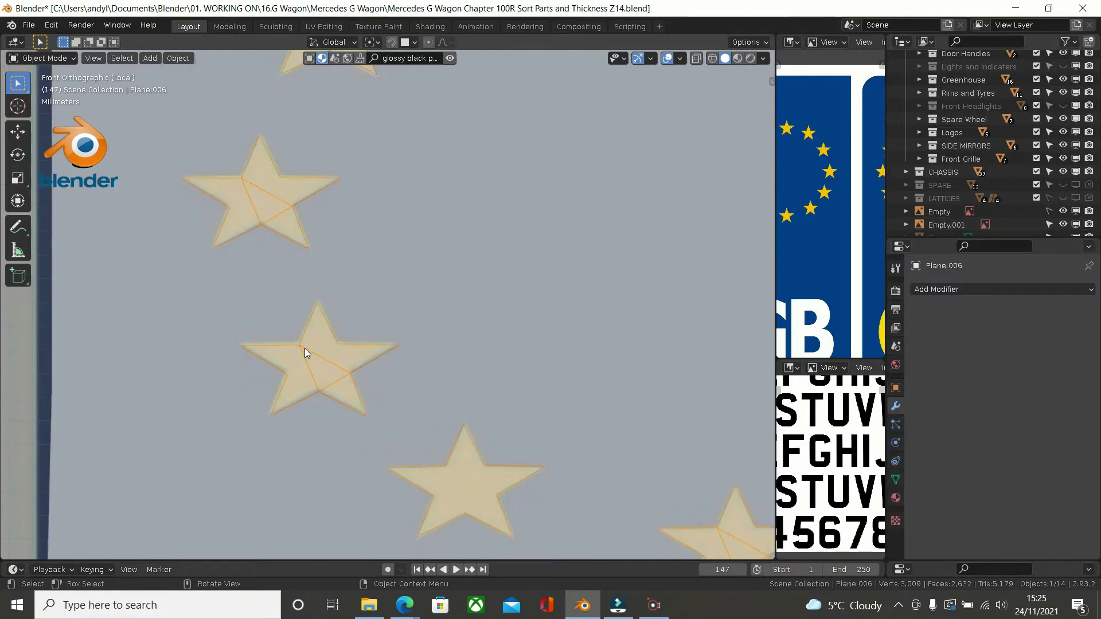
pyautogui.press('Tab')
pyautogui.click(300, 347)
pyautogui.keyDown('shift'); pyautogui.click(351, 374); pyautogui.keyUp('shift')
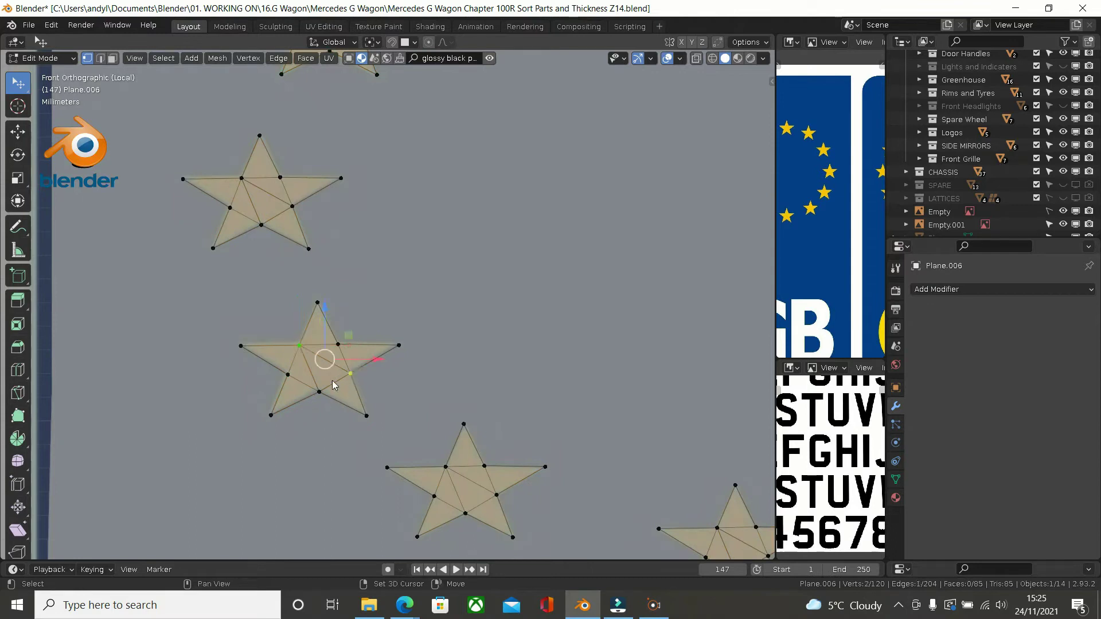
pyautogui.keyDown('shift'); pyautogui.click(319, 392); pyautogui.keyUp('shift')
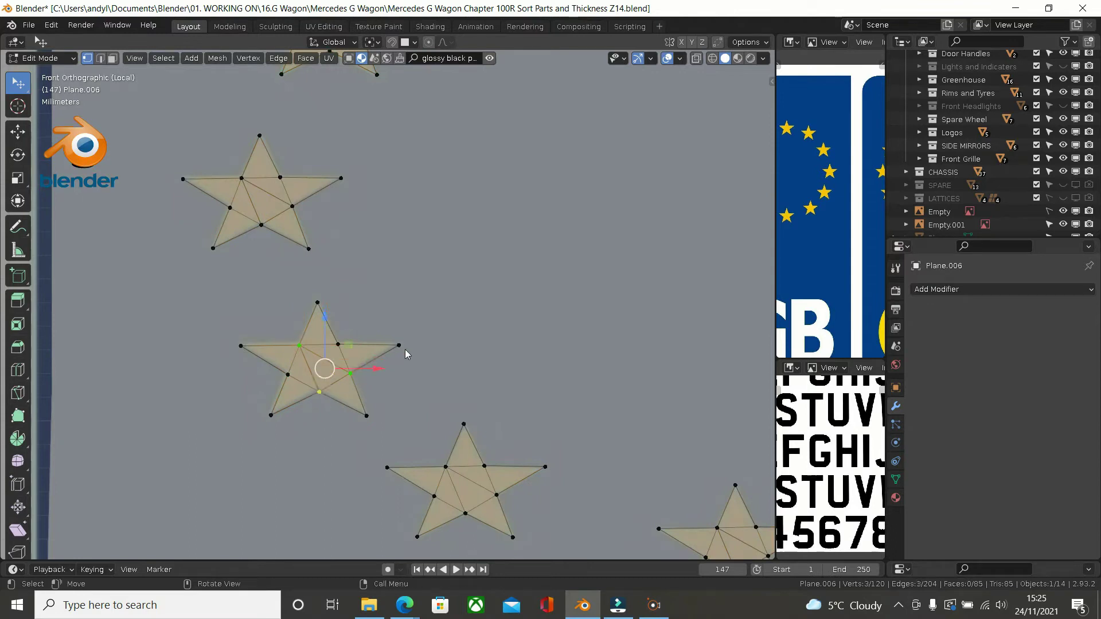
# Step: Fill the central triangle of the 9 o'clock star with a face between its three inner vertices
pyautogui.click(241, 179)
pyautogui.keyDown('shift'); pyautogui.click(292, 206); pyautogui.keyUp('shift')
pyautogui.keyDown('shift'); pyautogui.click(262, 225); pyautogui.keyUp('shift')
pyautogui.scroll(-2, 374, 201)
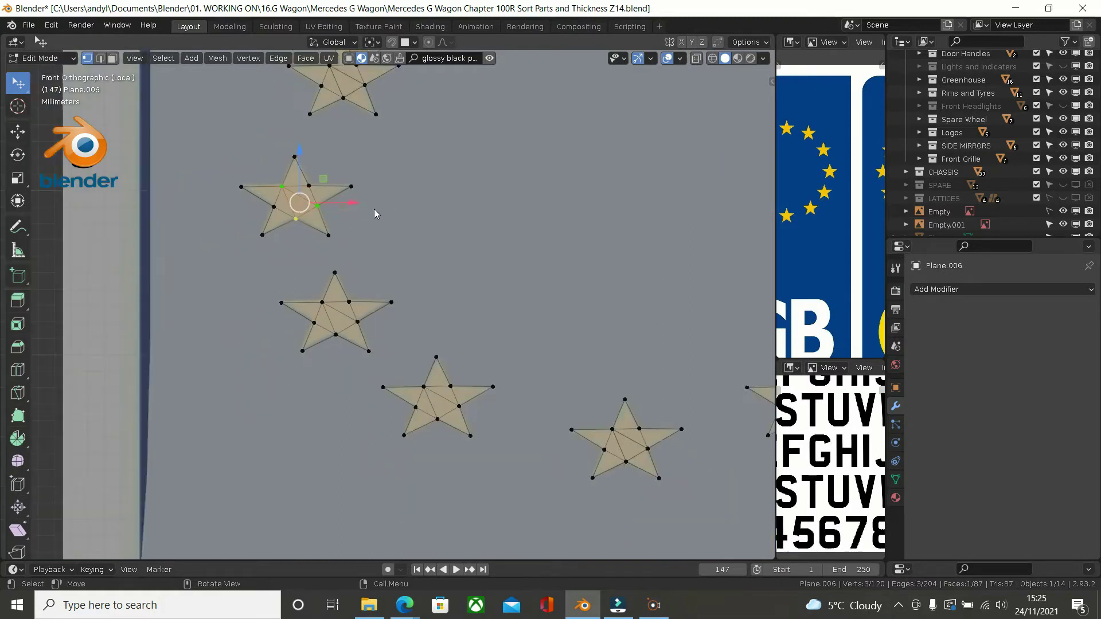
pyautogui.scroll(-1, 374, 208)
# Step: Fill the central triangle of the 10 o'clock star with a face between its three inner vertices
pyautogui.keyDown('shift'); pyautogui.moveTo(374, 214); pyautogui.dragTo(329, 283, button='middle'); pyautogui.keyUp('shift')
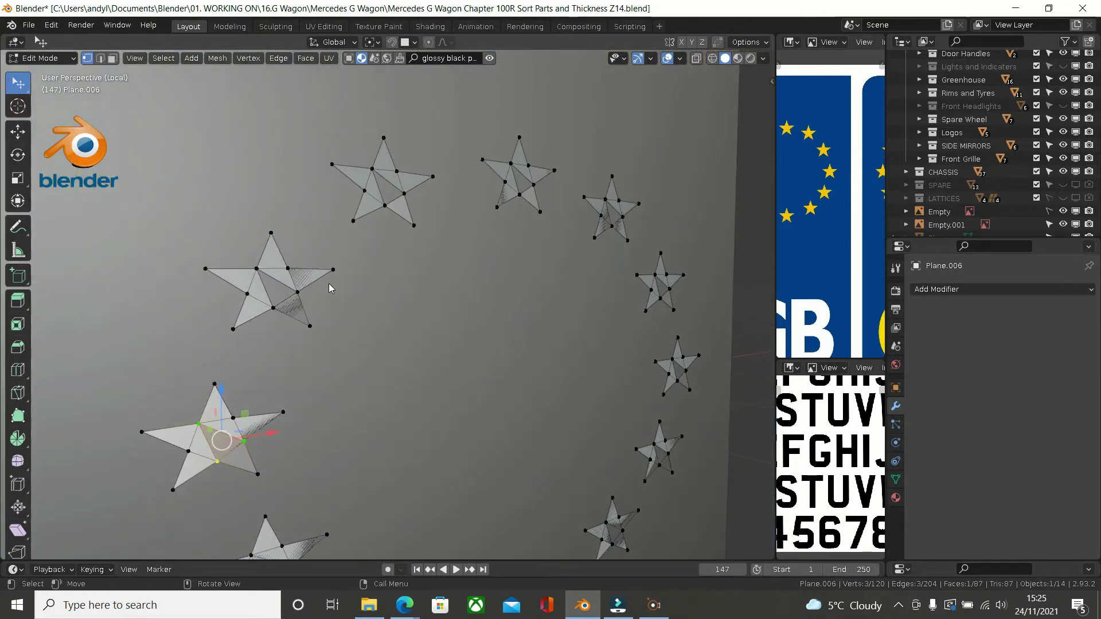
pyautogui.scroll(3, 244, 265)
pyautogui.click(268, 274)
pyautogui.keyDown('shift'); pyautogui.click(325, 308); pyautogui.keyUp('shift')
pyautogui.keyDown('shift'); pyautogui.click(288, 335); pyautogui.keyUp('shift')
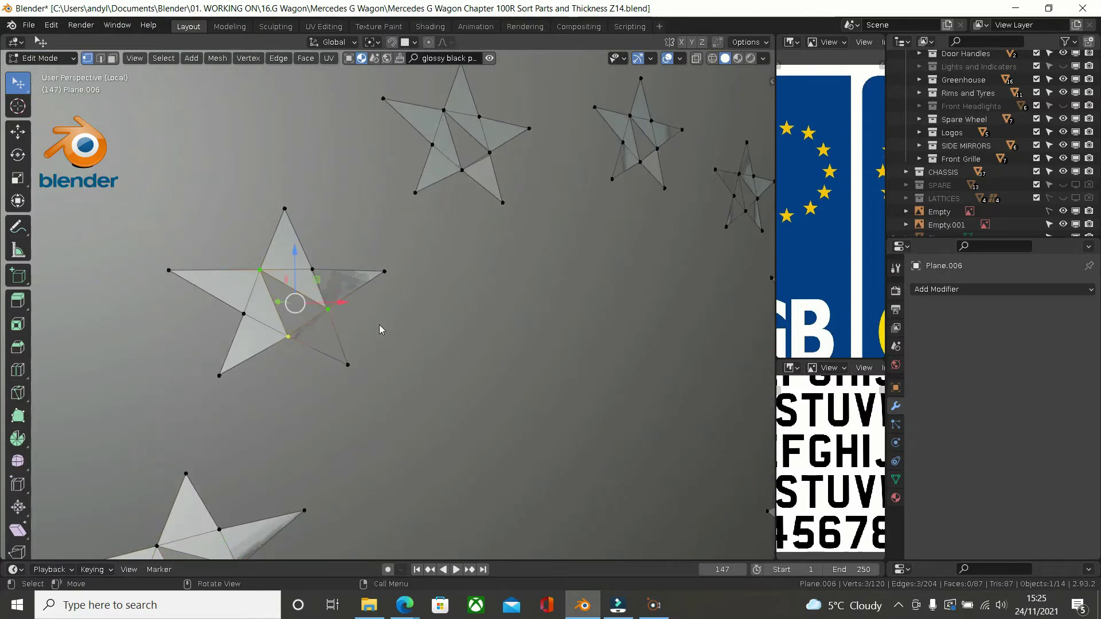
pyautogui.press('f')
# Step: Fill the central triangle of the 11 o'clock star with a face between its three inner vertices
pyautogui.moveTo(367, 329); pyautogui.dragTo(337, 329, button='middle')
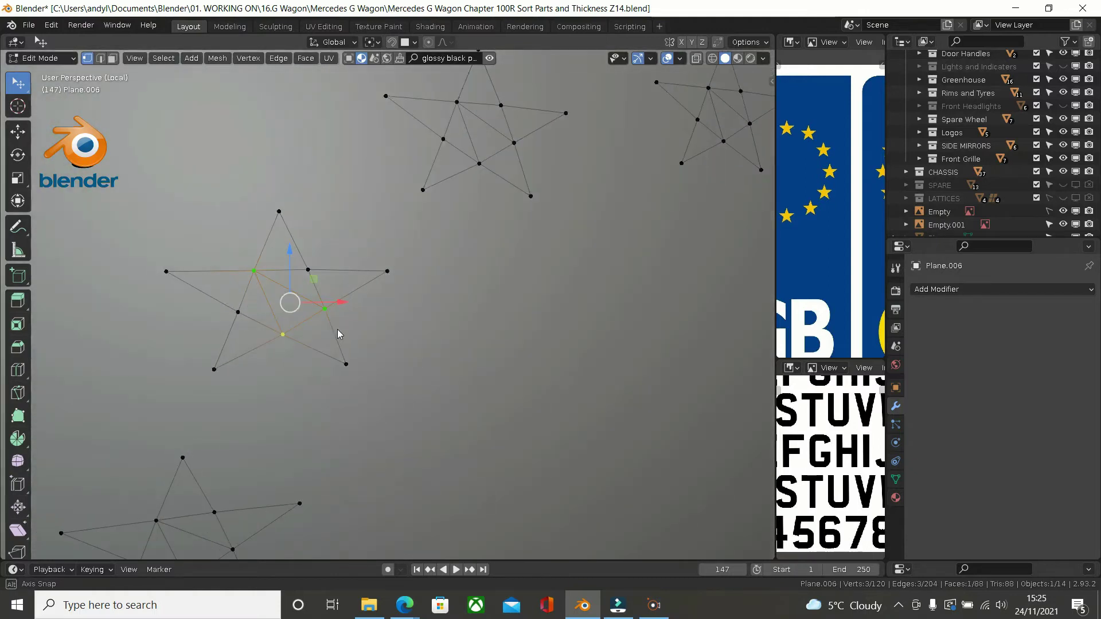
pyautogui.moveTo(457, 199)
pyautogui.keyDown('shift'); pyautogui.mouseDown(button='middle')
pyautogui.moveTo(333, 337)
pyautogui.moveTo(440, 293)
pyautogui.mouseUp(button='middle'); pyautogui.keyUp('shift')
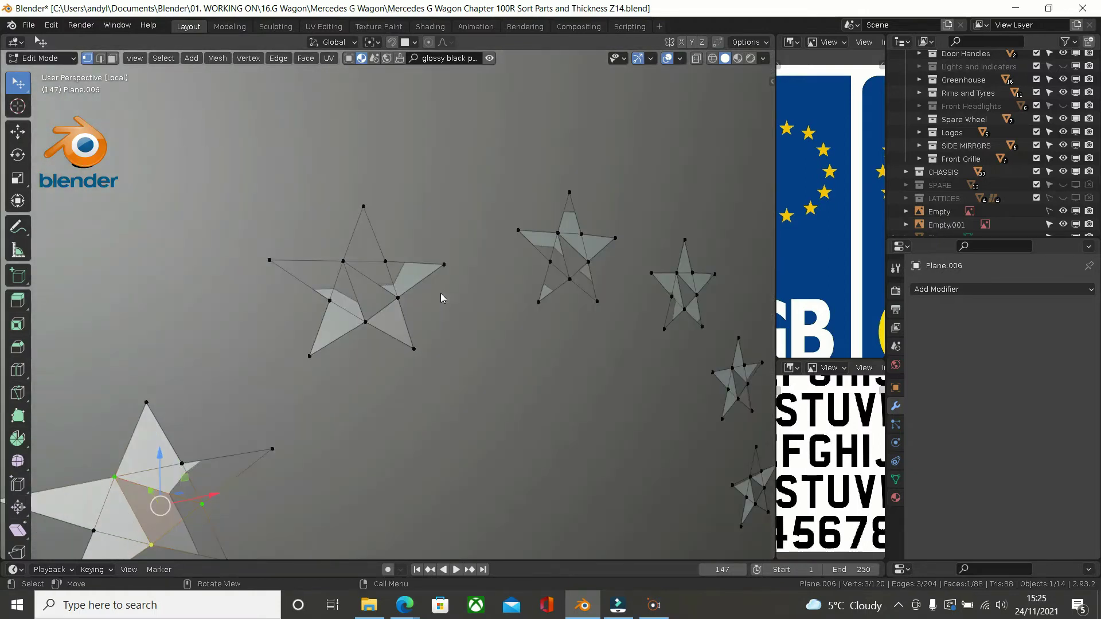
pyautogui.click(344, 262)
pyautogui.keyDown('shift'); pyautogui.click(397, 299); pyautogui.keyUp('shift')
pyautogui.keyDown('shift'); pyautogui.click(365, 321); pyautogui.keyUp('shift')
pyautogui.press('f')
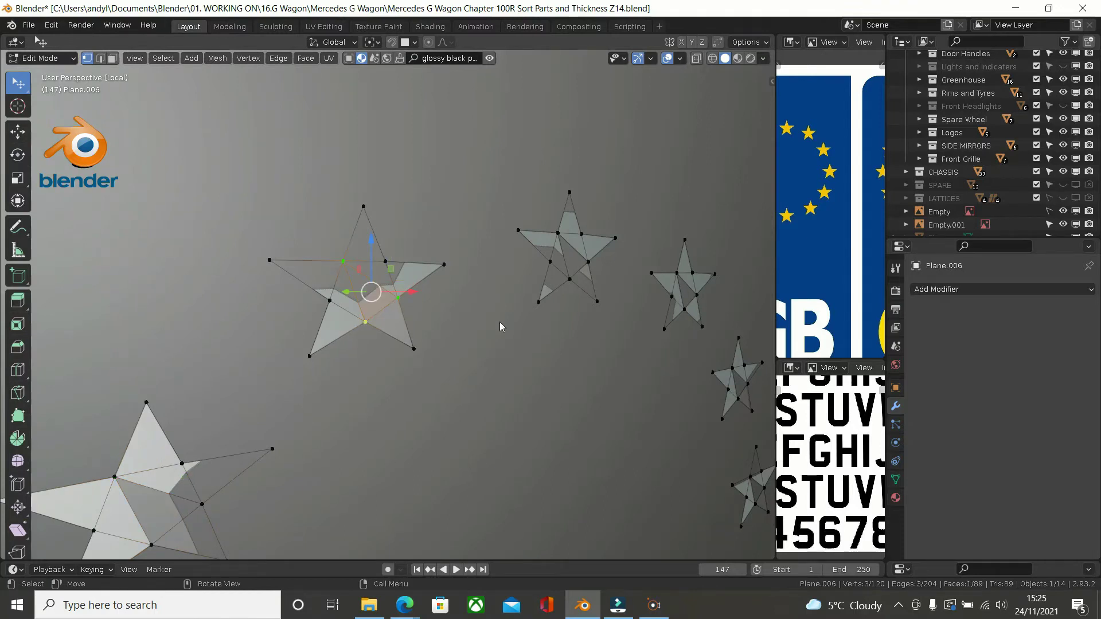
# Step: Fill the central triangle of the 12 o'clock star, picking its inner vertices along the shortest path
pyautogui.click(557, 233)
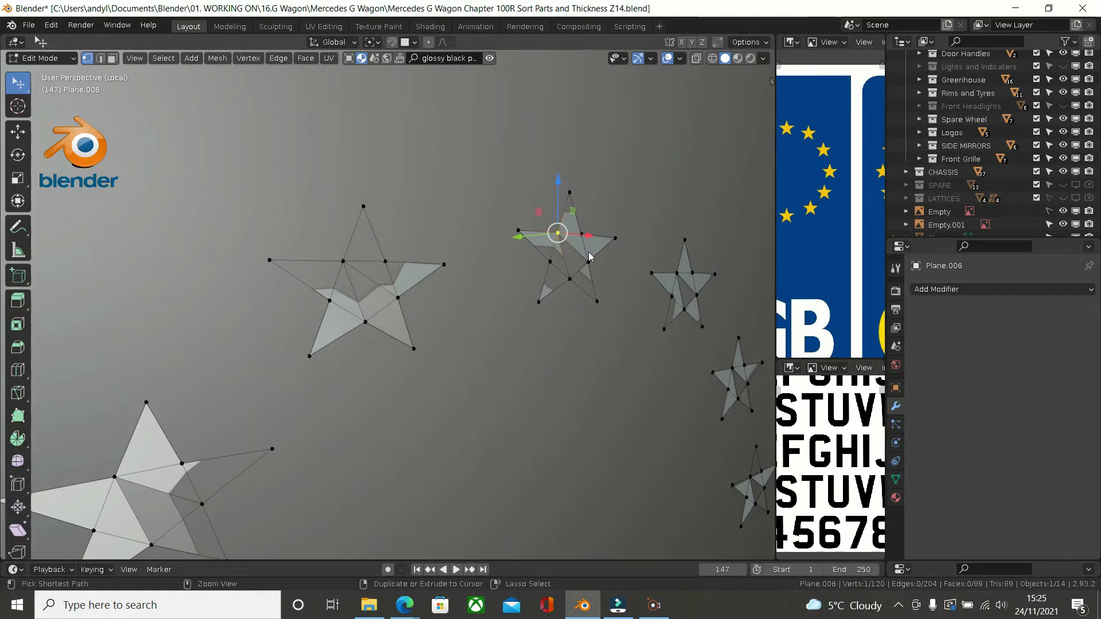
pyautogui.keyDown('ctrl'); pyautogui.click(588, 261); pyautogui.keyUp('ctrl')
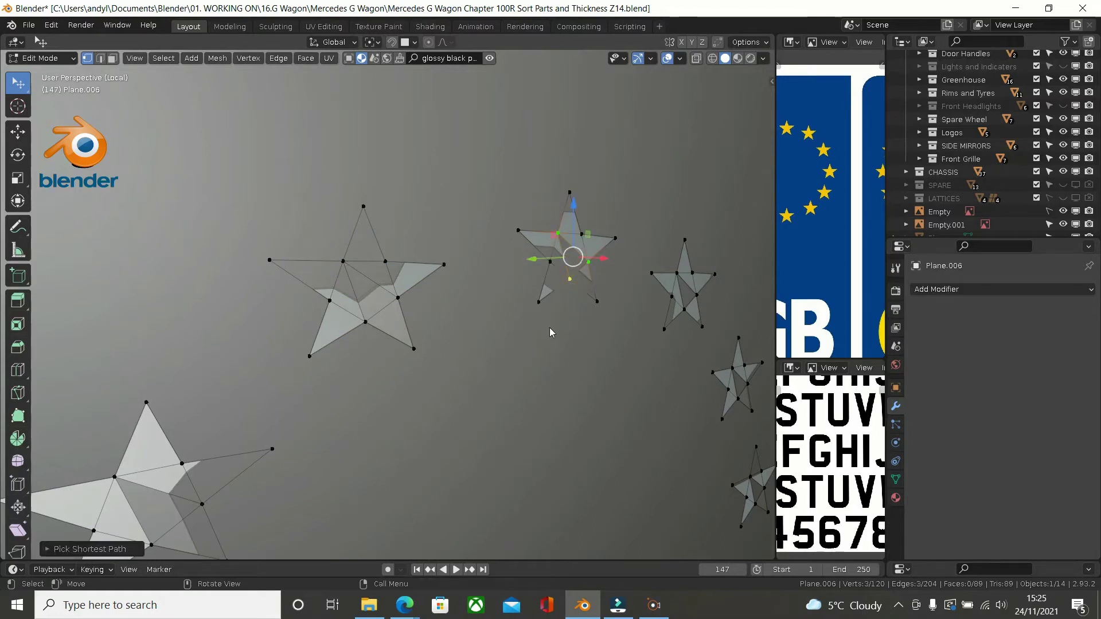
pyautogui.press('f')
# Step: Fill the central triangle of the 1 o'clock star with a face between its three inner vertices
pyautogui.click(692, 273)
pyautogui.moveTo(608, 295); pyautogui.dragTo(465, 270, button='middle')
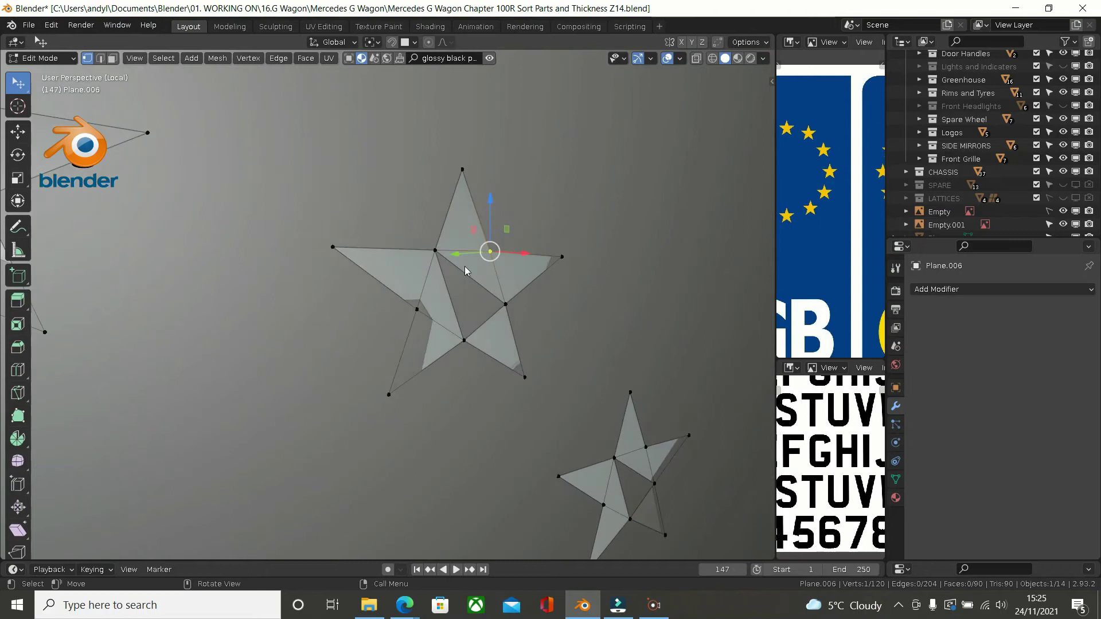
pyautogui.scroll(1, 465, 266)
pyautogui.moveTo(425, 252); pyautogui.dragTo(425, 256)
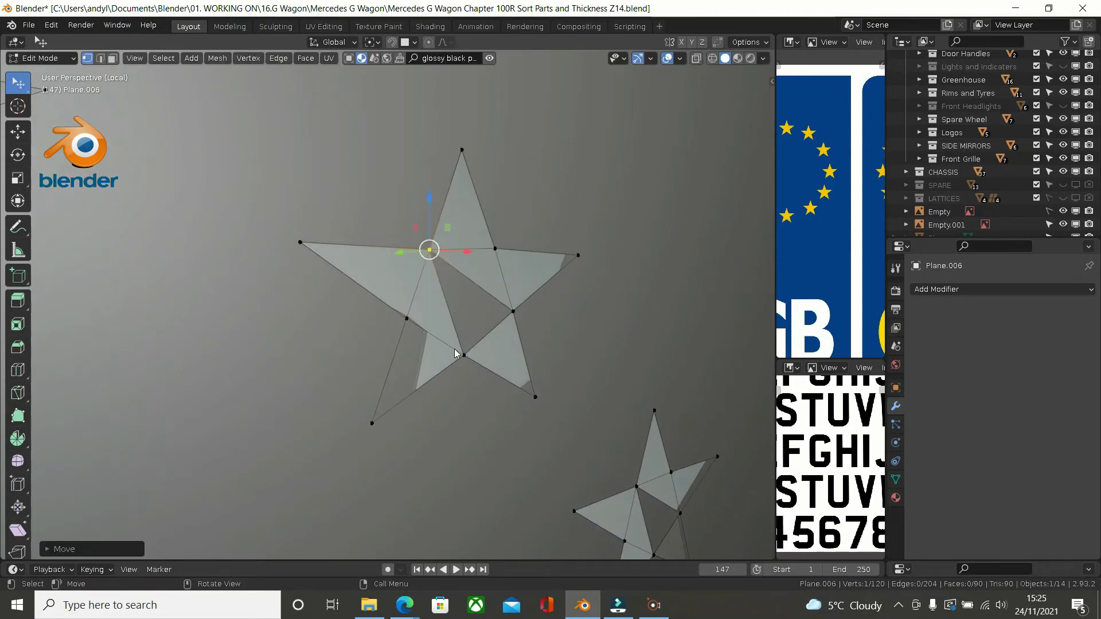
pyautogui.keyDown('shift'); pyautogui.click(465, 354); pyautogui.keyUp('shift')
pyautogui.keyDown('shift'); pyautogui.click(515, 321); pyautogui.keyUp('shift')
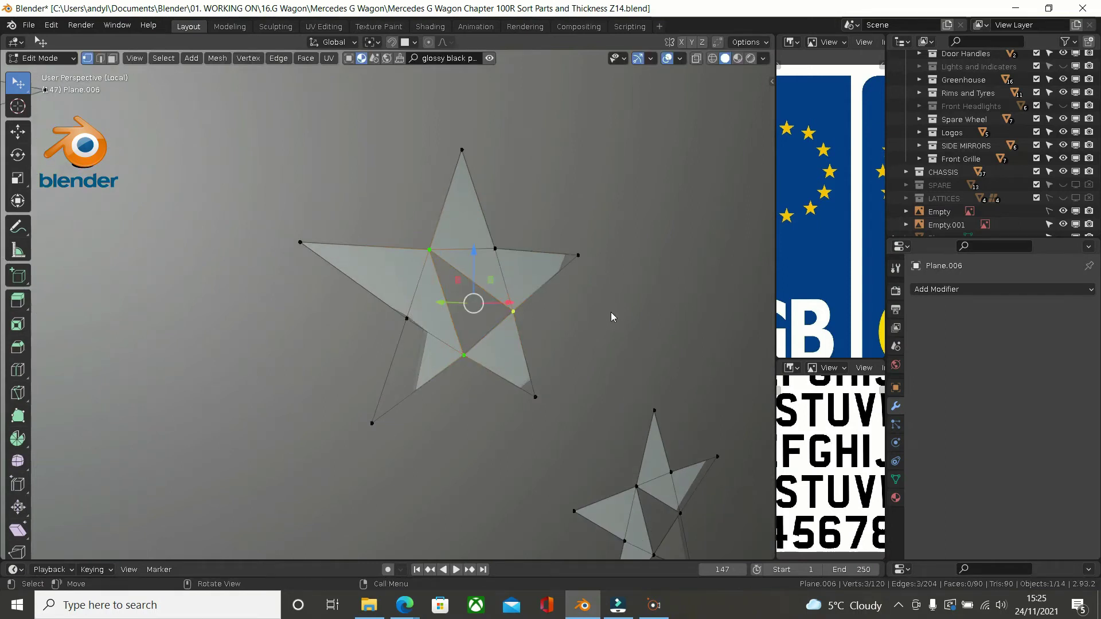
pyautogui.press('f')
# Step: Fill the central triangle of the 2 o'clock star with a face between its three inner vertices
pyautogui.keyDown('shift'); pyautogui.moveTo(611, 317); pyautogui.dragTo(534, 271, button='middle'); pyautogui.keyUp('shift')
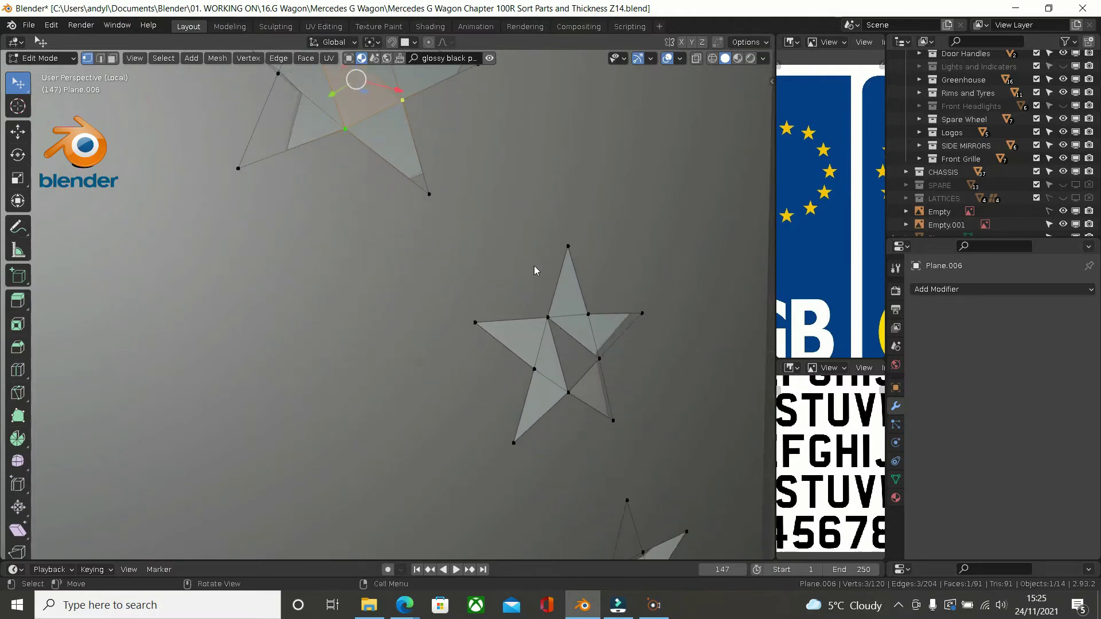
pyautogui.click(548, 317)
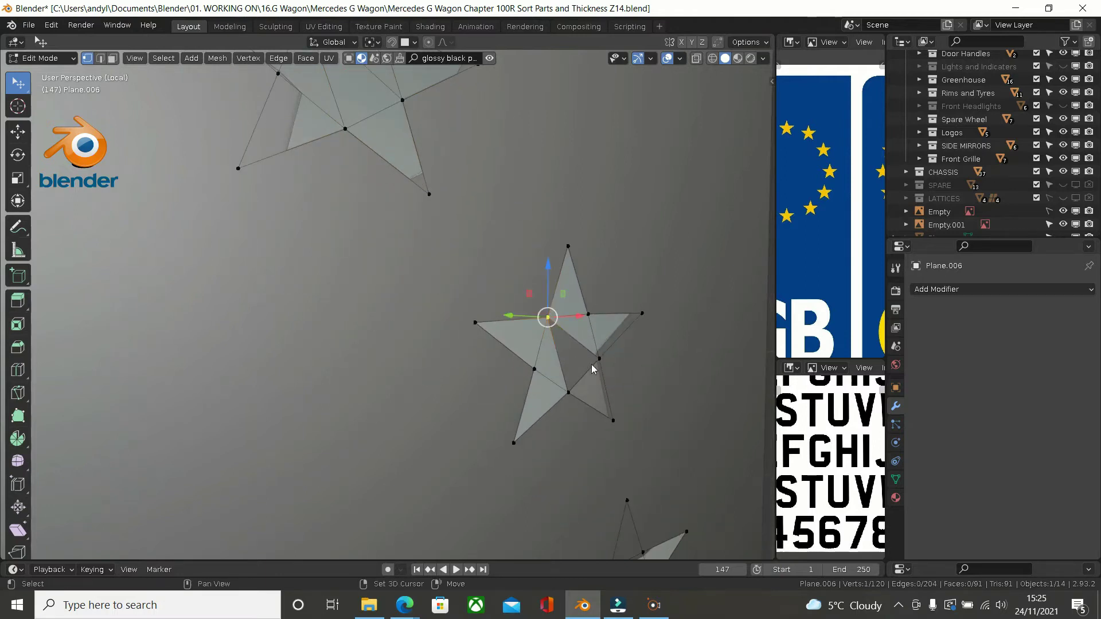
pyautogui.keyDown('shift'); pyautogui.click(599, 359); pyautogui.keyUp('shift')
pyautogui.keyDown('shift'); pyautogui.click(568, 392); pyautogui.keyUp('shift')
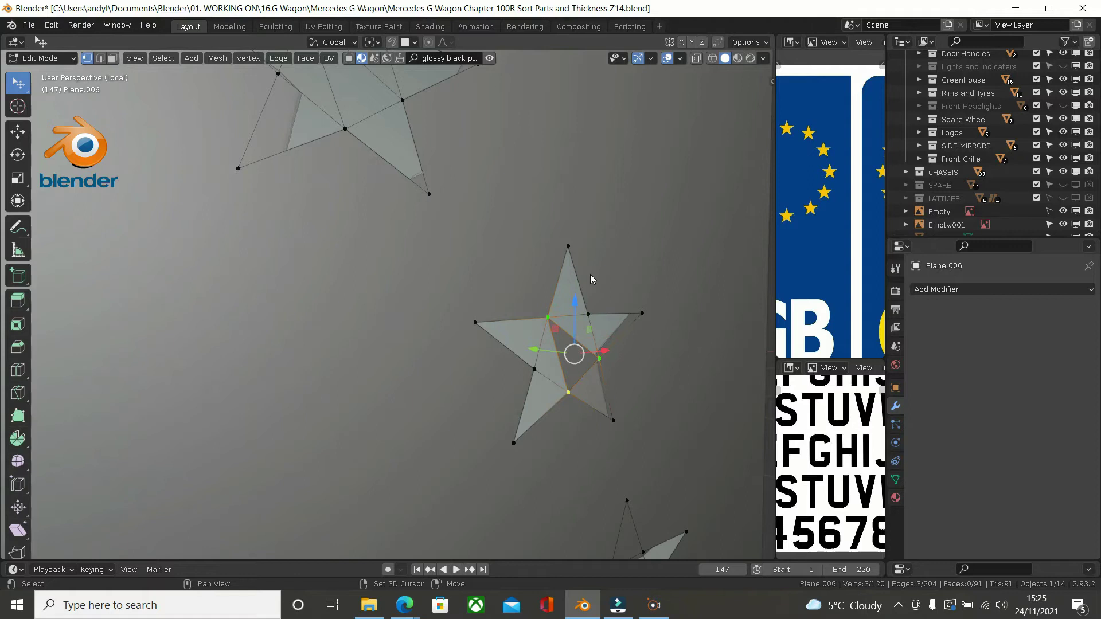
pyautogui.press('f')
# Step: Fill the central triangle of the 3 o'clock star with a face between its three inner vertices
pyautogui.keyDown('shift'); pyautogui.moveTo(609, 234); pyautogui.dragTo(572, 326, button='middle'); pyautogui.keyUp('shift')
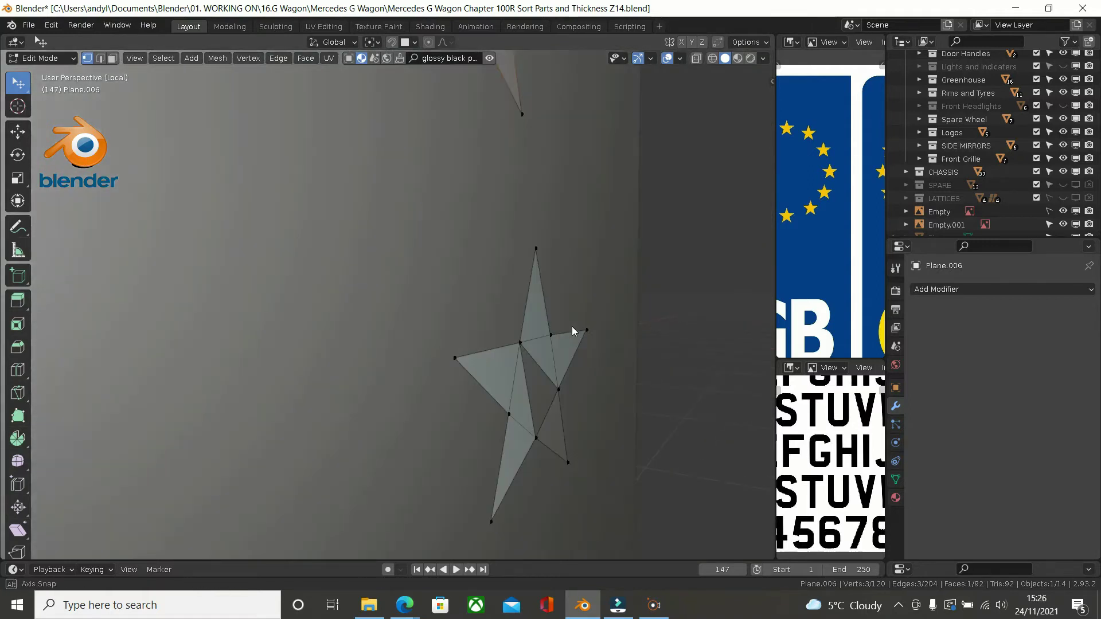
pyautogui.click(519, 344)
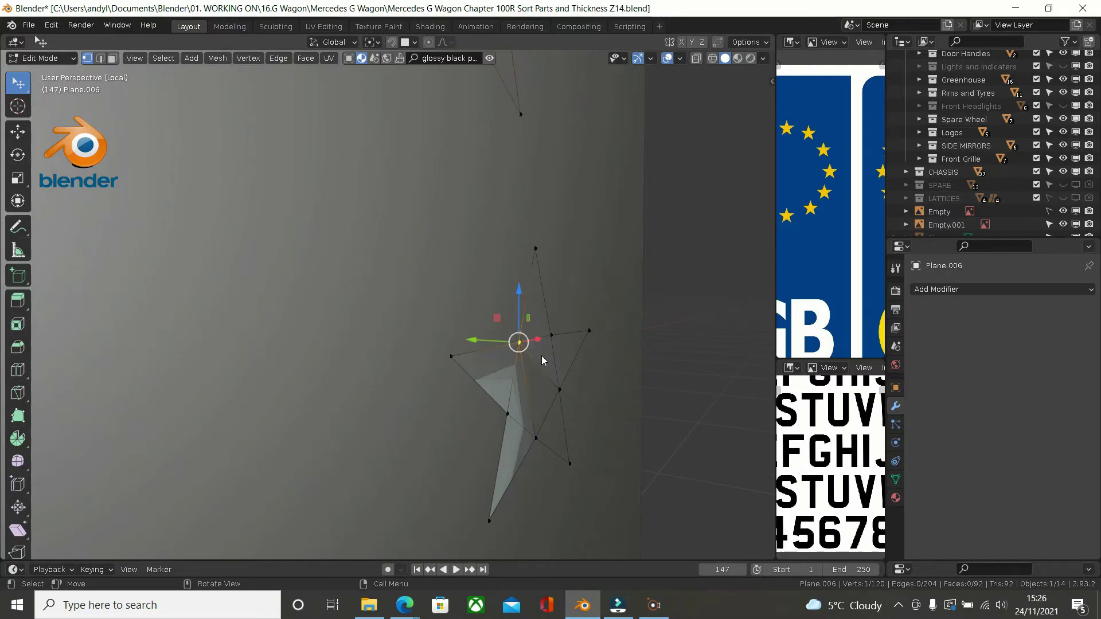
pyautogui.keyDown('shift'); pyautogui.click(561, 390); pyautogui.keyUp('shift')
pyautogui.keyDown('shift'); pyautogui.click(546, 427); pyautogui.keyUp('shift')
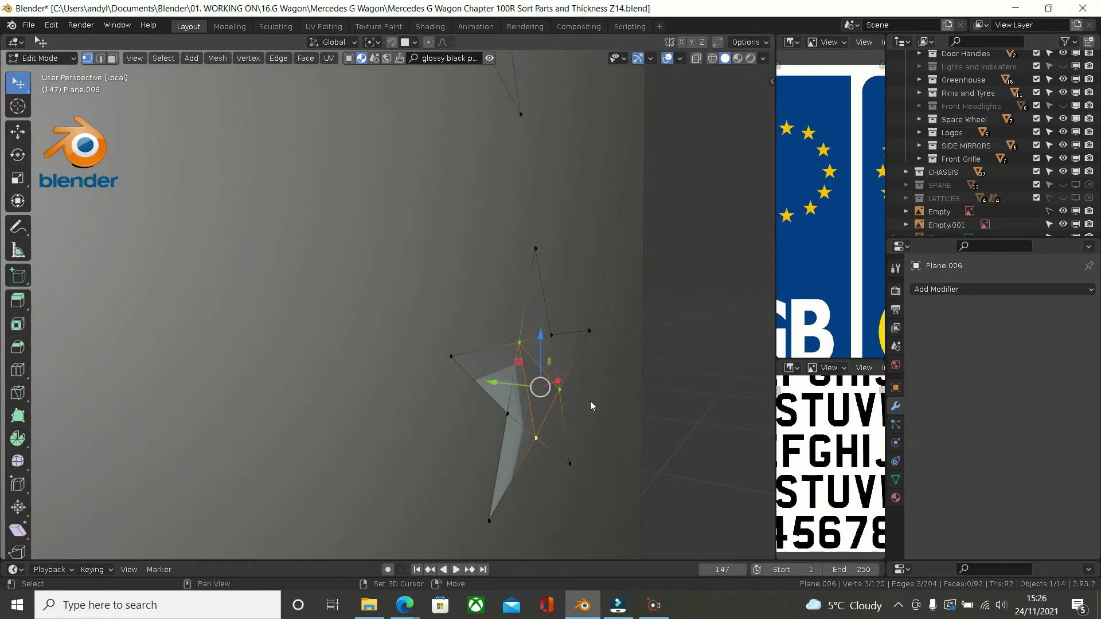
pyautogui.press('f')
# Step: Fill the central triangle of the 4 o'clock star with a face between its three inner vertices
pyautogui.moveTo(580, 385); pyautogui.dragTo(533, 338, button='middle')
pyautogui.hotkey('alt', 'a')
pyautogui.moveTo(545, 296); pyautogui.dragTo(550, 340, button='middle')
pyautogui.click(497, 328)
pyautogui.keyDown('shift'); pyautogui.click(549, 362); pyautogui.keyUp('shift')
pyautogui.keyDown('shift'); pyautogui.click(515, 392); pyautogui.keyUp('shift')
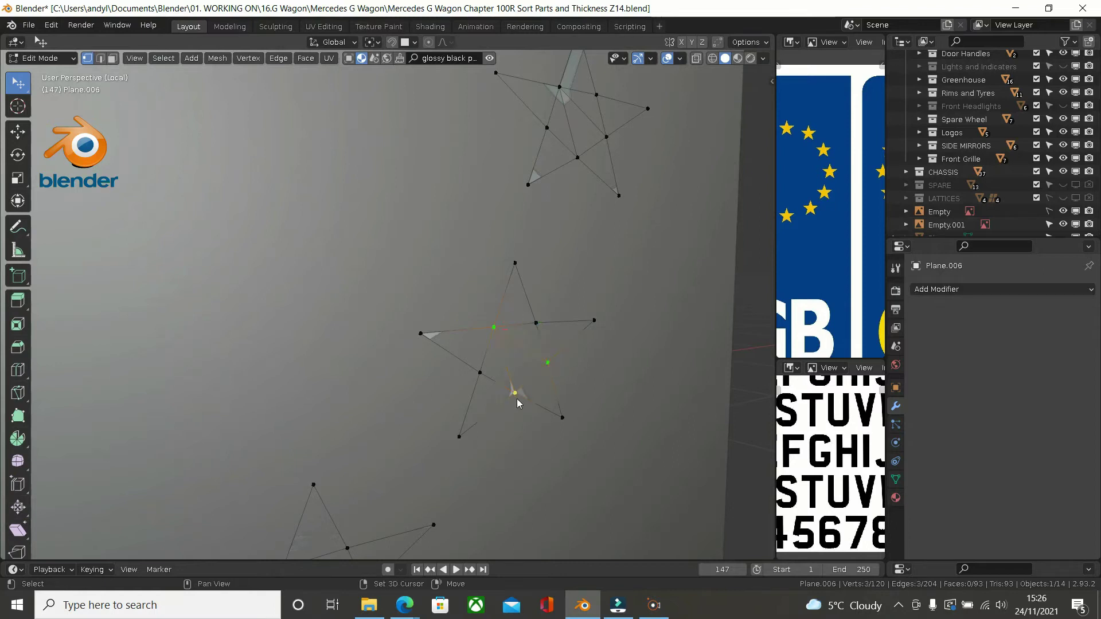
pyautogui.press('f')
# Step: Fill the central triangle of the 5 o'clock star with a face between its three inner vertices
pyautogui.moveTo(579, 387); pyautogui.dragTo(470, 295, button='middle')
pyautogui.moveTo(358, 400); pyautogui.dragTo(372, 440, button='middle')
pyautogui.click(314, 443)
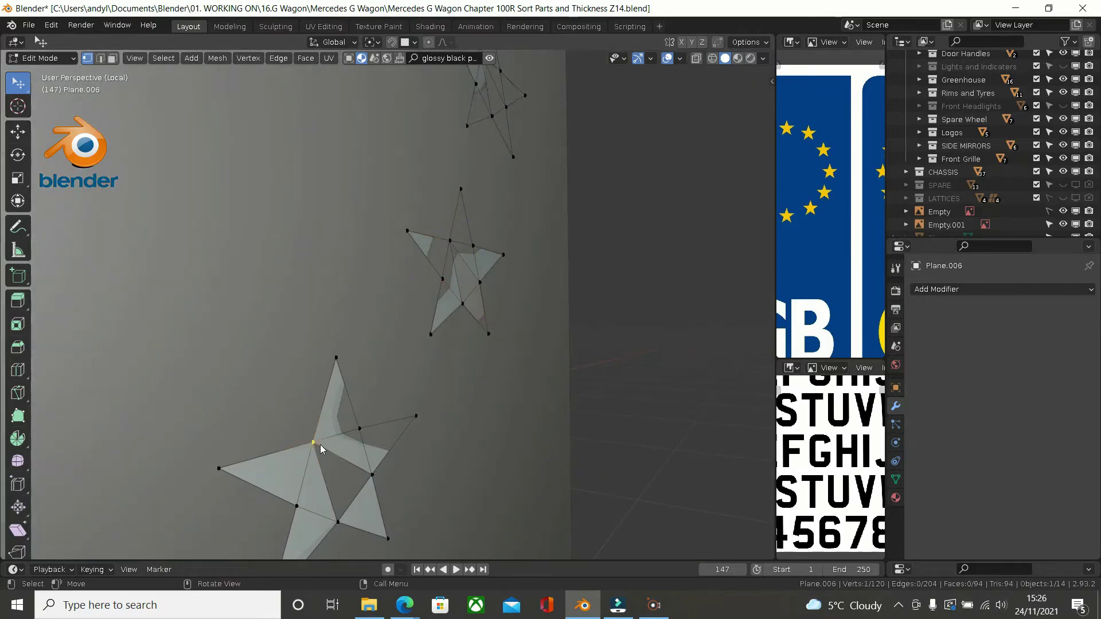
pyautogui.keyDown('shift'); pyautogui.click(372, 475); pyautogui.keyUp('shift')
pyautogui.keyDown('shift'); pyautogui.click(338, 520); pyautogui.keyUp('shift')
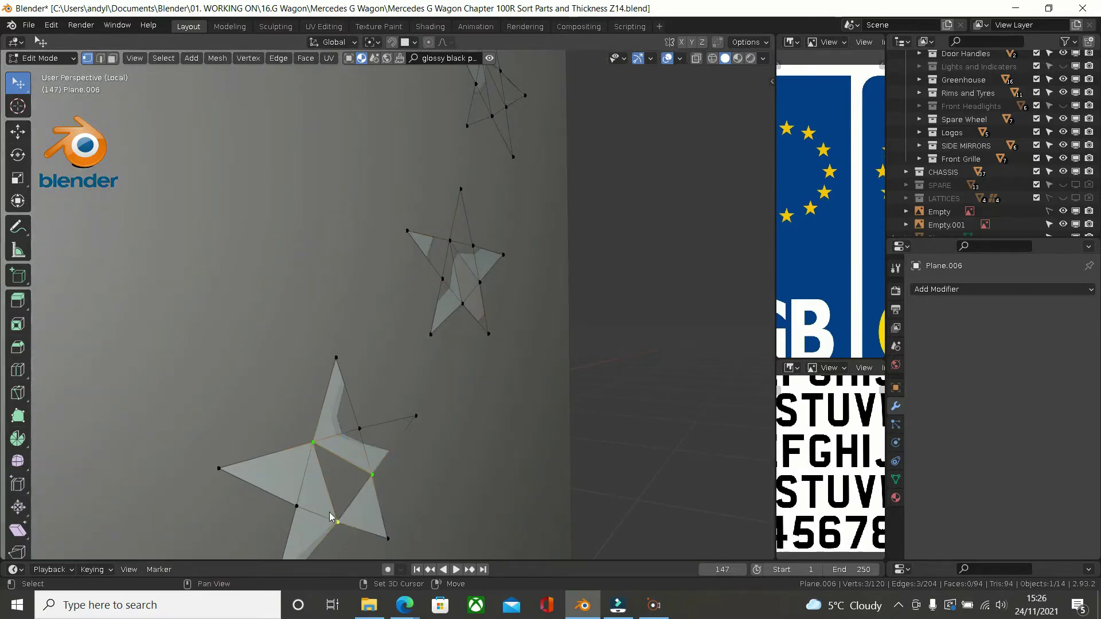
pyautogui.press('f')
# Step: Fill the central triangle of the 6 o'clock star with a face between its three inner vertices
pyautogui.moveTo(363, 449); pyautogui.dragTo(246, 345, button='middle')
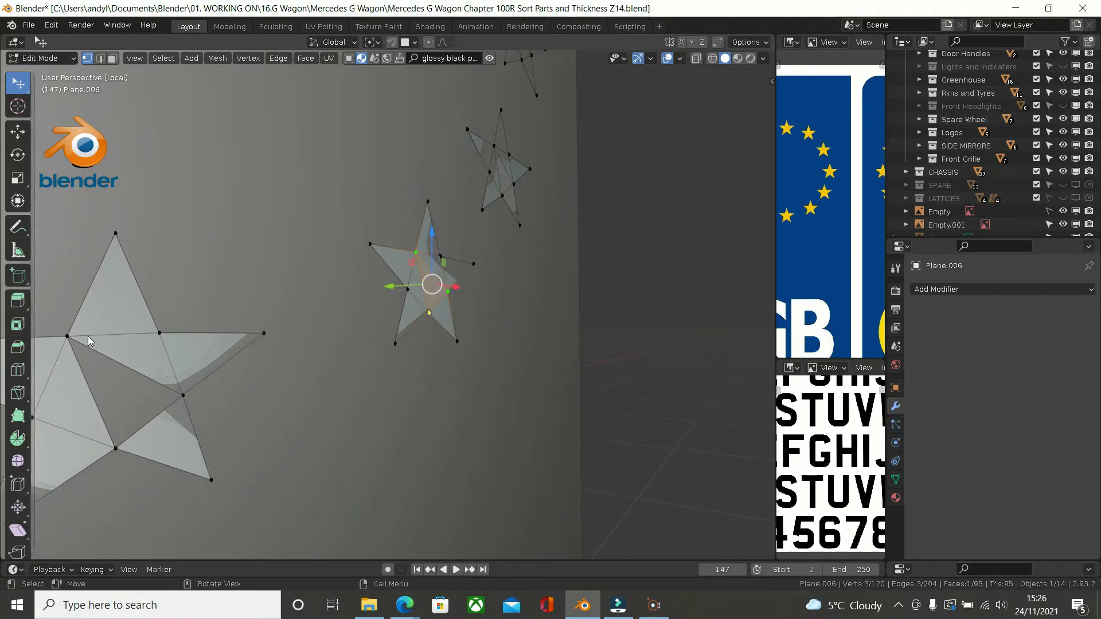
pyautogui.click(70, 342)
pyautogui.keyDown('shift'); pyautogui.click(163, 395); pyautogui.keyUp('shift')
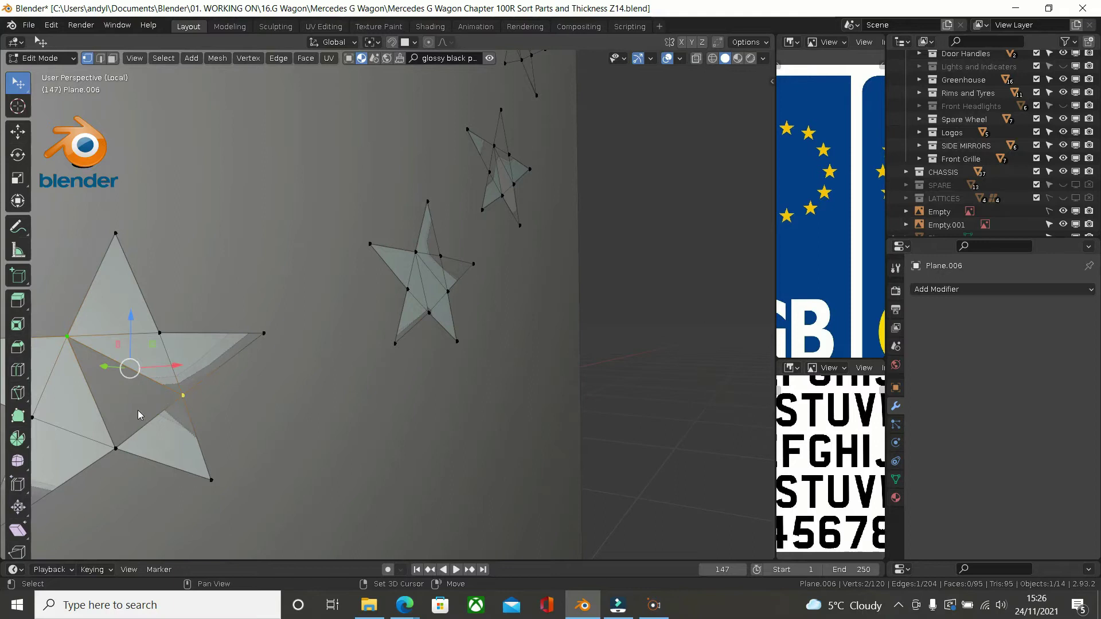
pyautogui.keyDown('shift'); pyautogui.click(118, 446); pyautogui.keyUp('shift')
pyautogui.press('f')
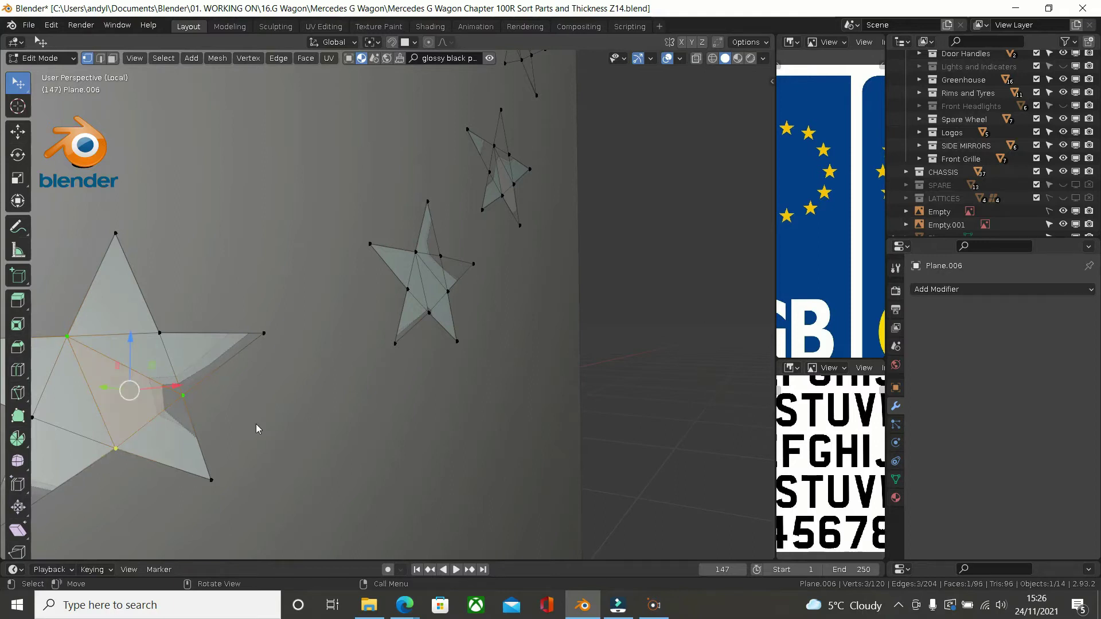
# Step: Select the geometry of all twelve stars and compare the ring with the GB strip reference in front view
pyautogui.moveTo(233, 408); pyautogui.dragTo(422, 329, button='middle')
pyautogui.scroll(-3, 332, 329)
pyautogui.moveTo(244, 342); pyautogui.dragTo(224, 381, button='middle')
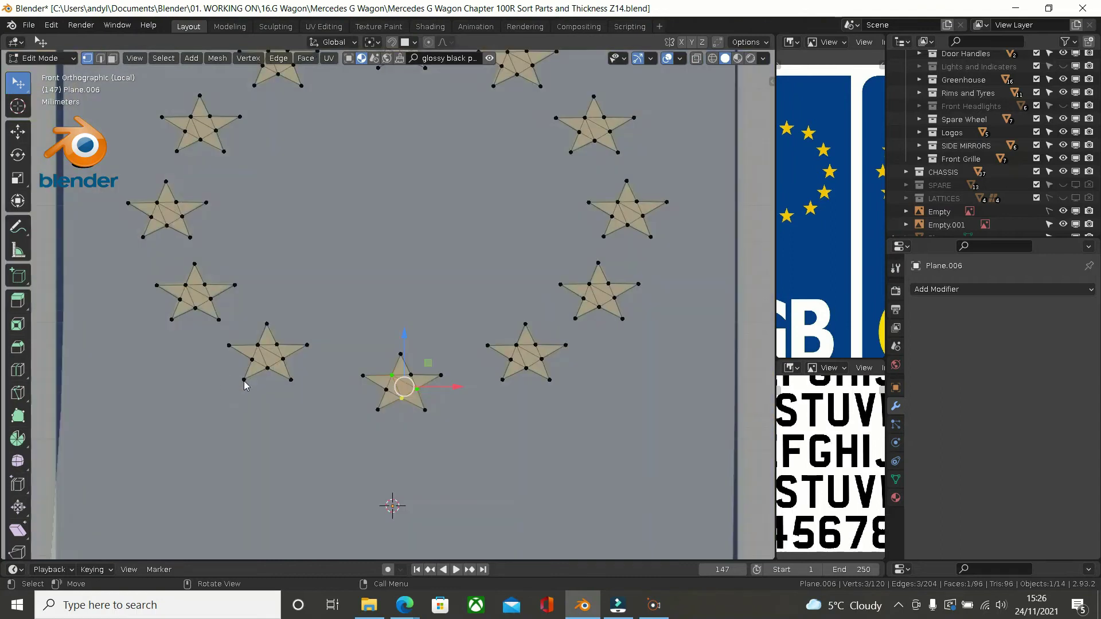
pyautogui.press('a')
pyautogui.keyDown('shift'); pyautogui.moveTo(367, 350); pyautogui.dragTo(339, 428, button='middle'); pyautogui.keyUp('shift')
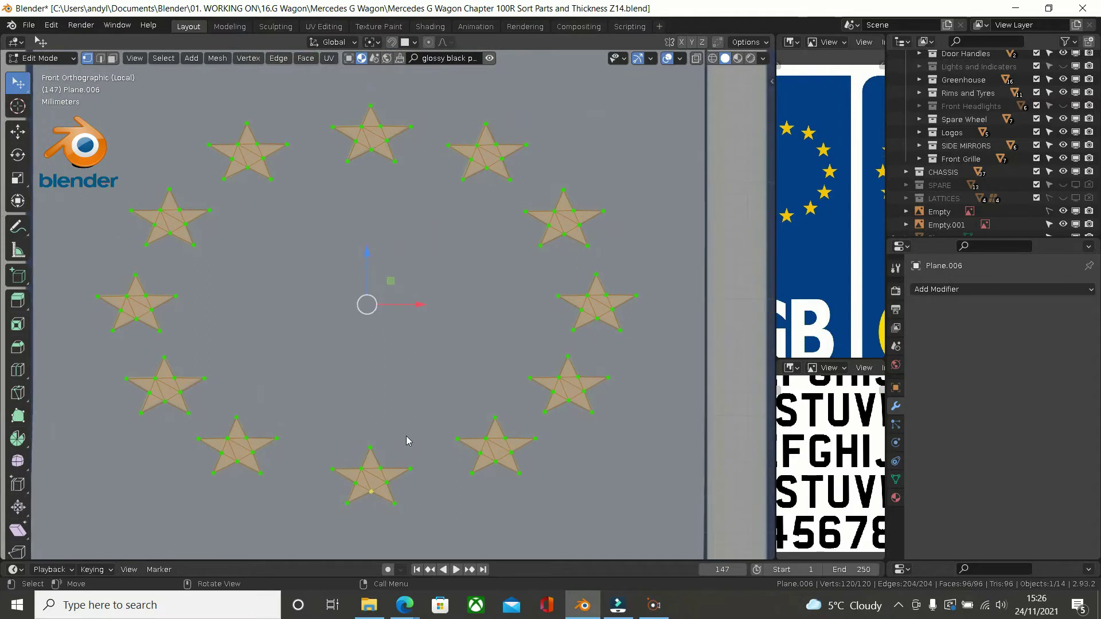
pyautogui.scroll(-6, 406, 440)
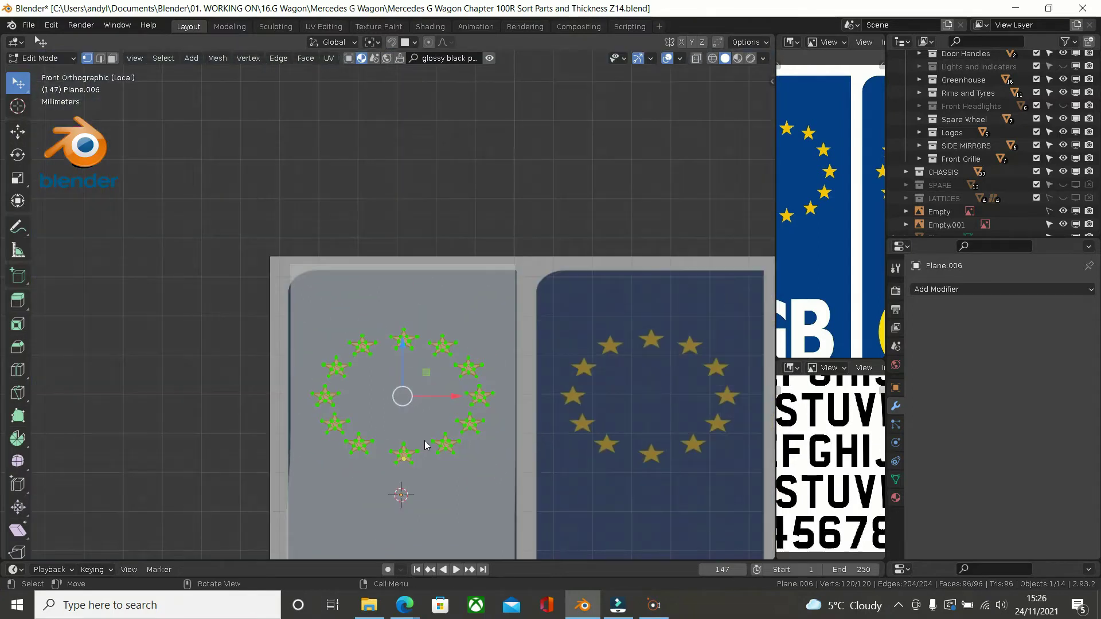
pyautogui.scroll(-2, 425, 442)
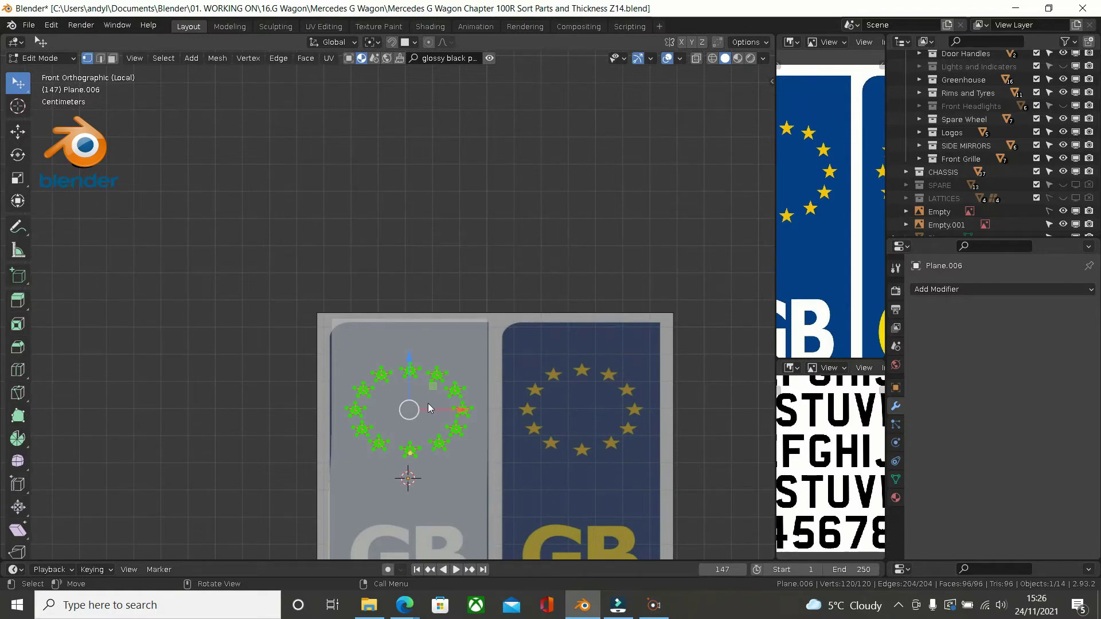
pyautogui.scroll(2, 427, 404)
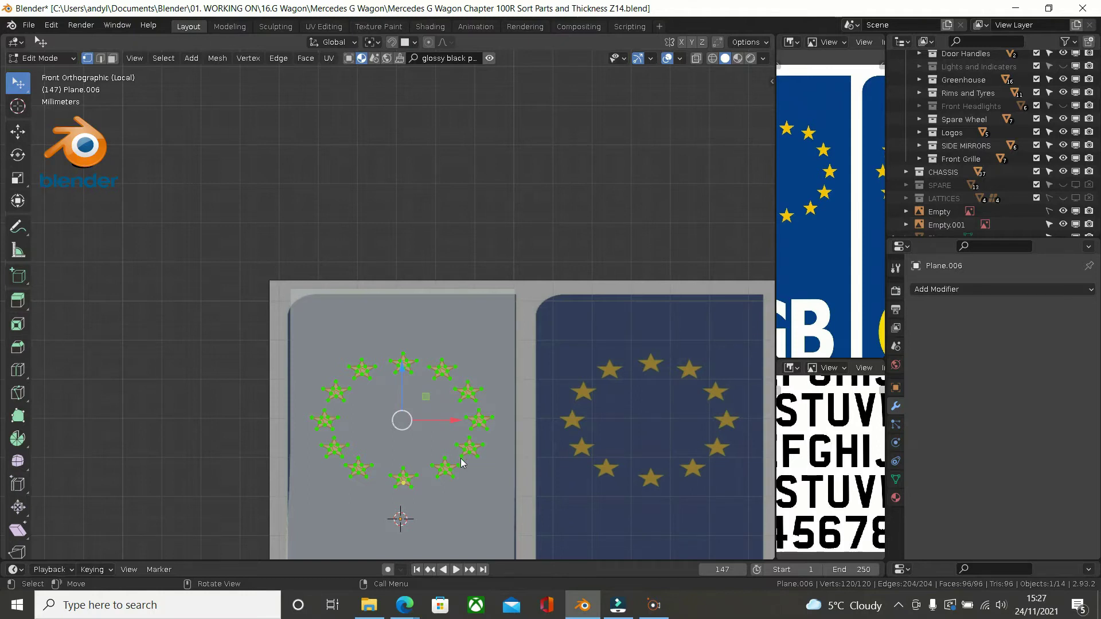
pyautogui.press('s')
pyautogui.press('z')
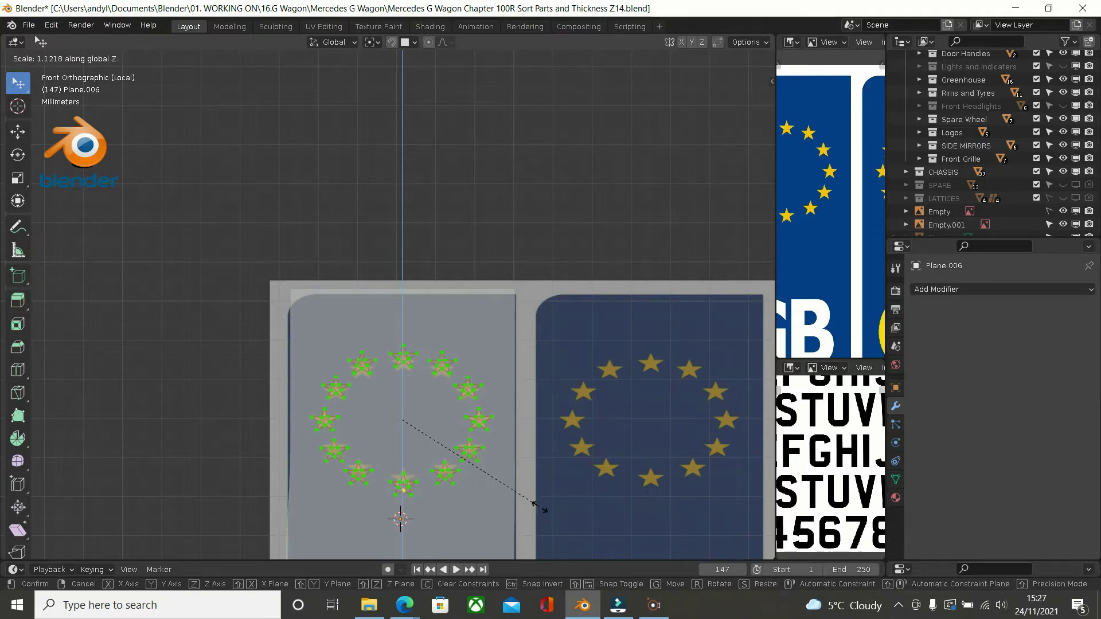
pyautogui.press('Escape')
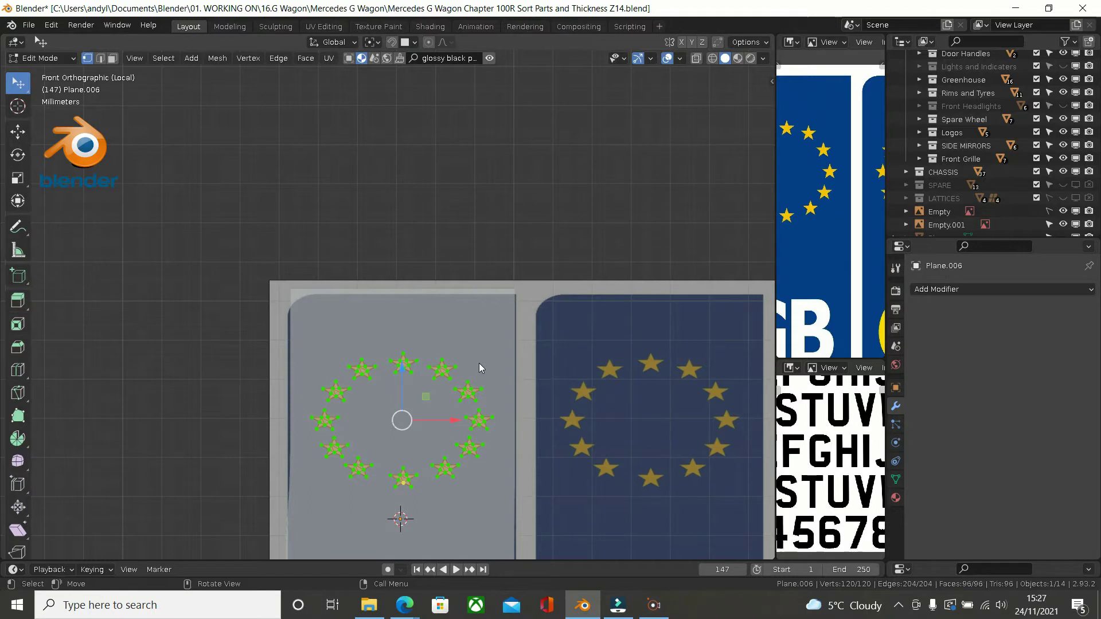
pyautogui.press('g')
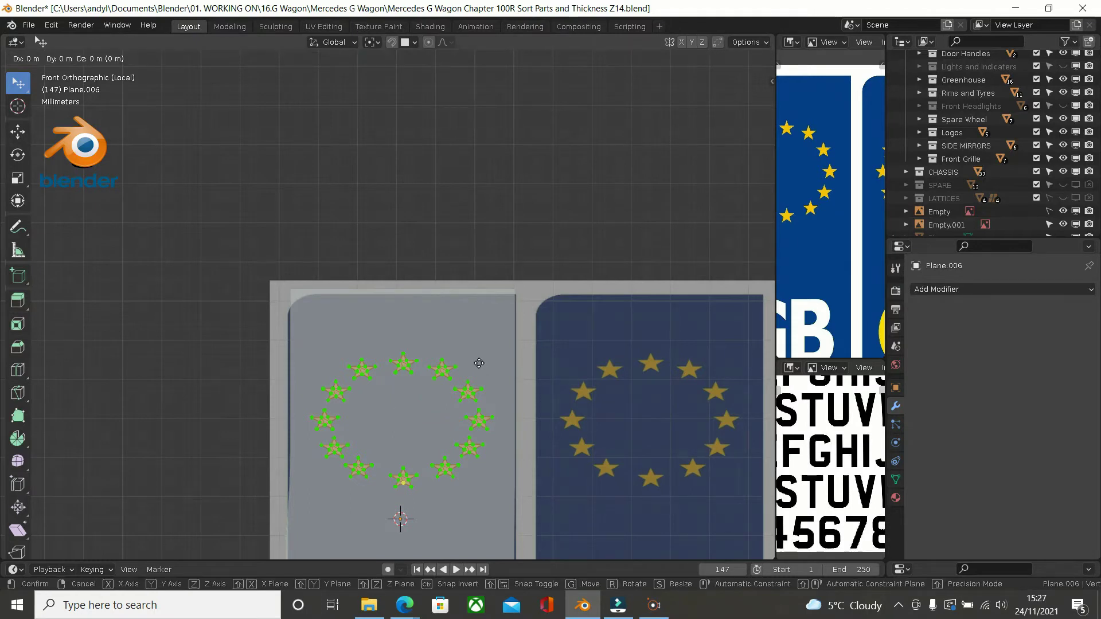
pyautogui.press('Escape')
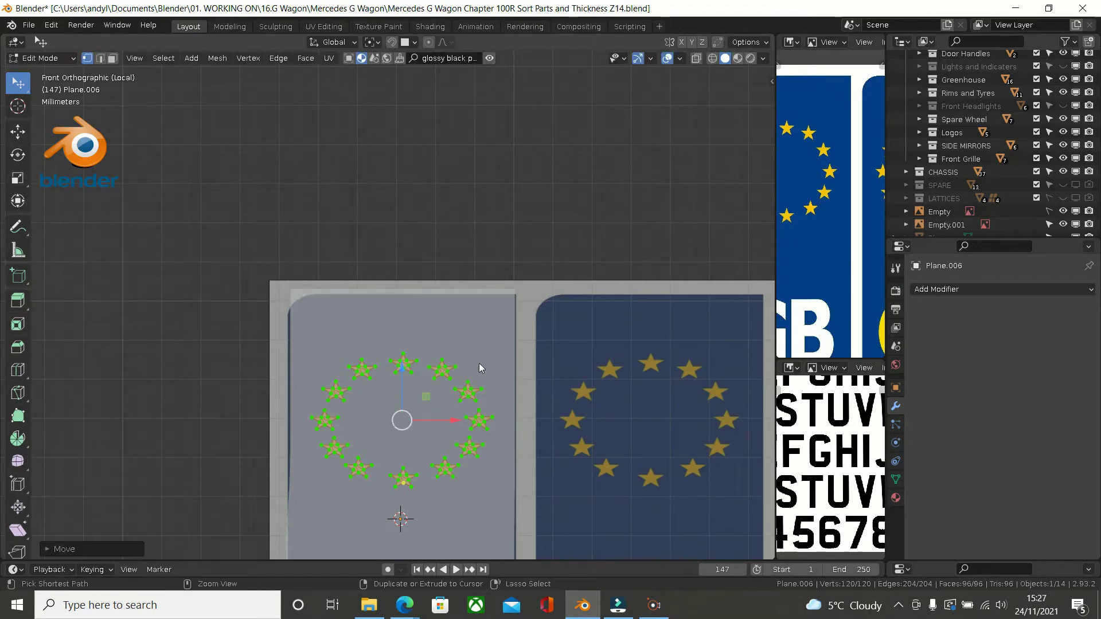
pyautogui.press('Tab')
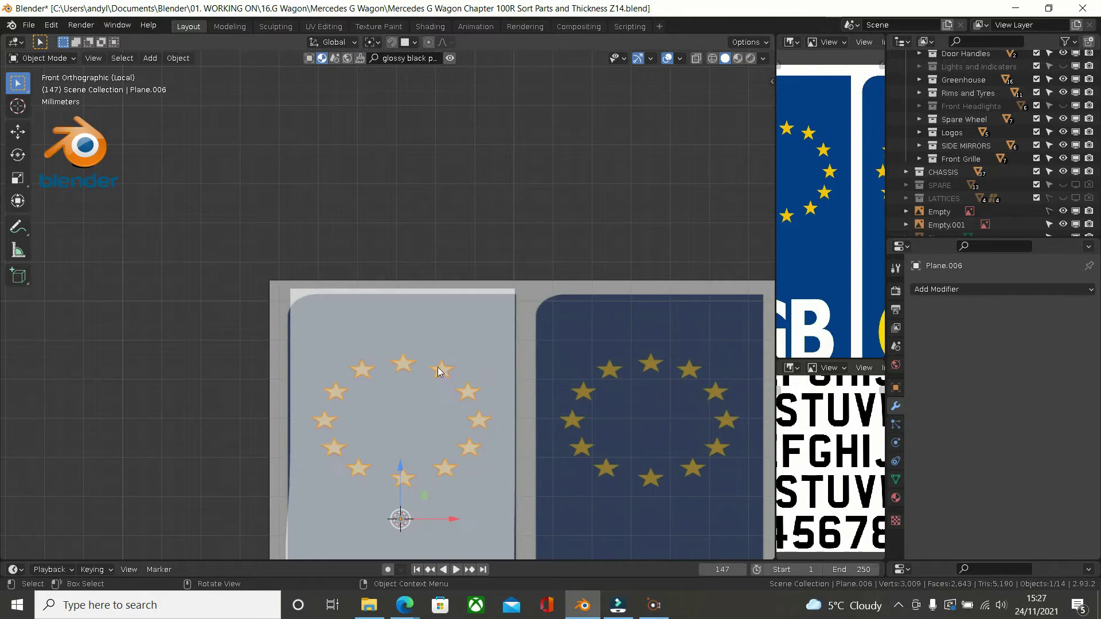
pyautogui.scroll(2, 473, 356)
pyautogui.keyDown('shift'); pyautogui.scroll(-5, 474, 356); pyautogui.keyUp('shift')
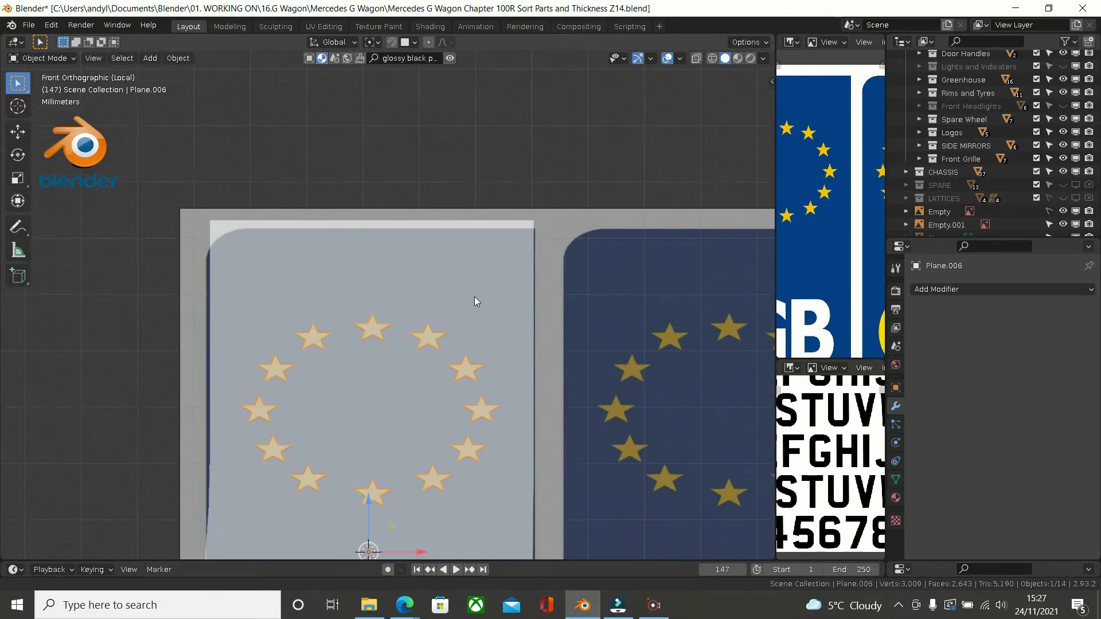
pyautogui.press('s')
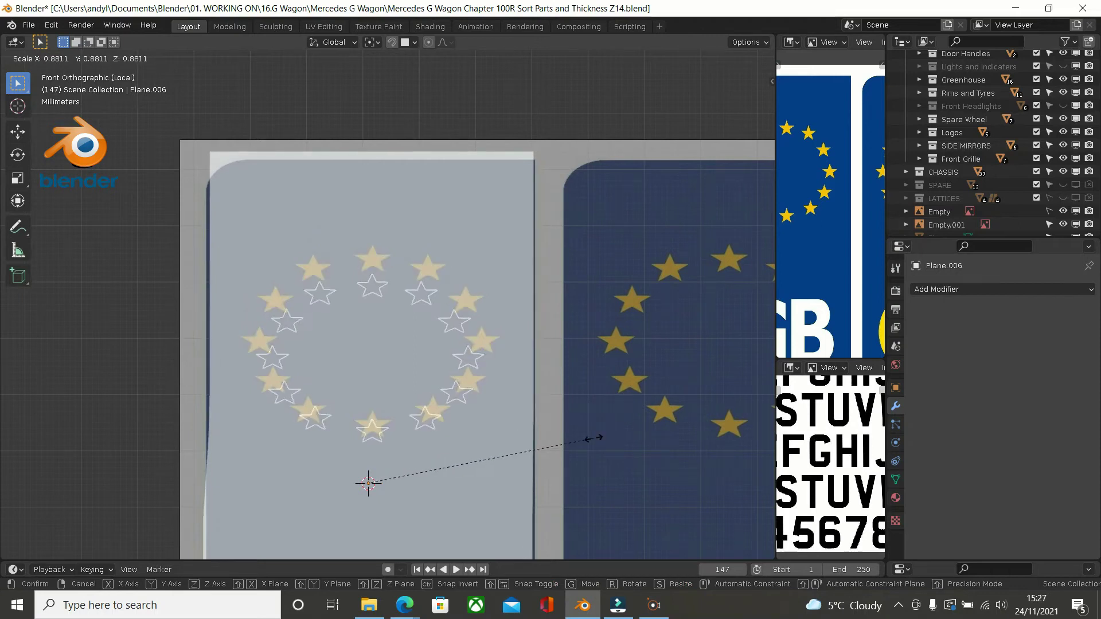
pyautogui.press('Escape')
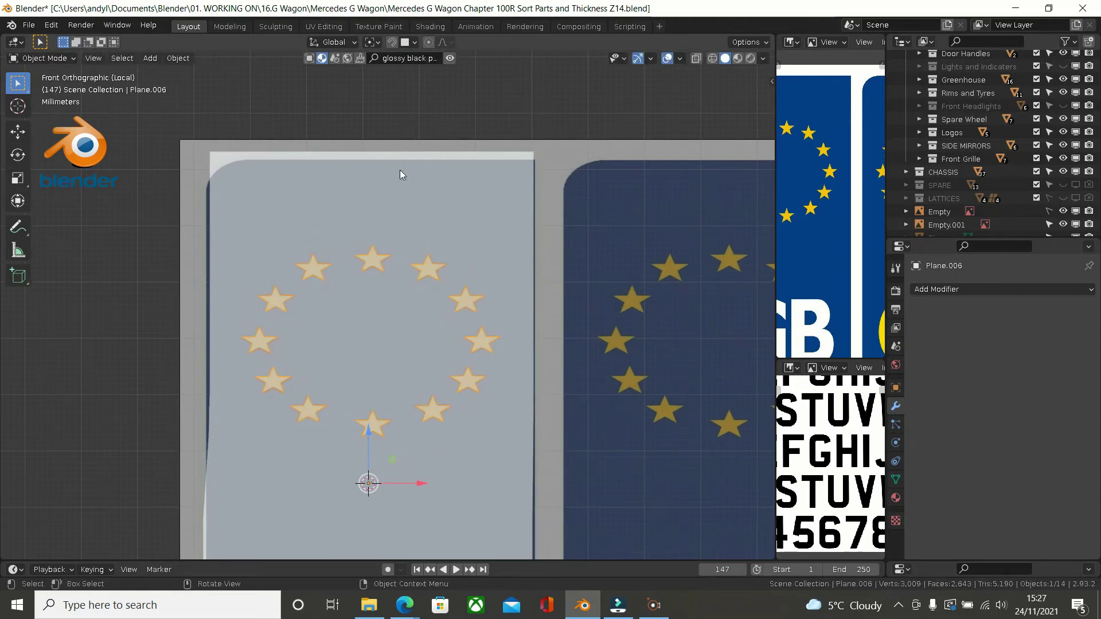
# Step: Set the snapping target to Increment
pyautogui.click(407, 42)
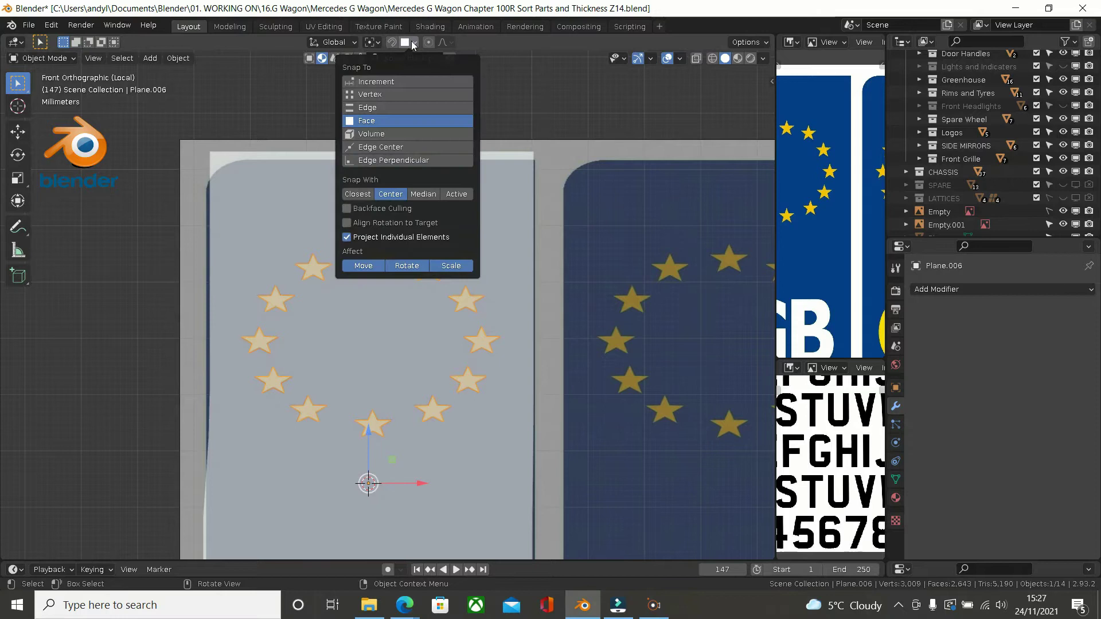
pyautogui.click(398, 82)
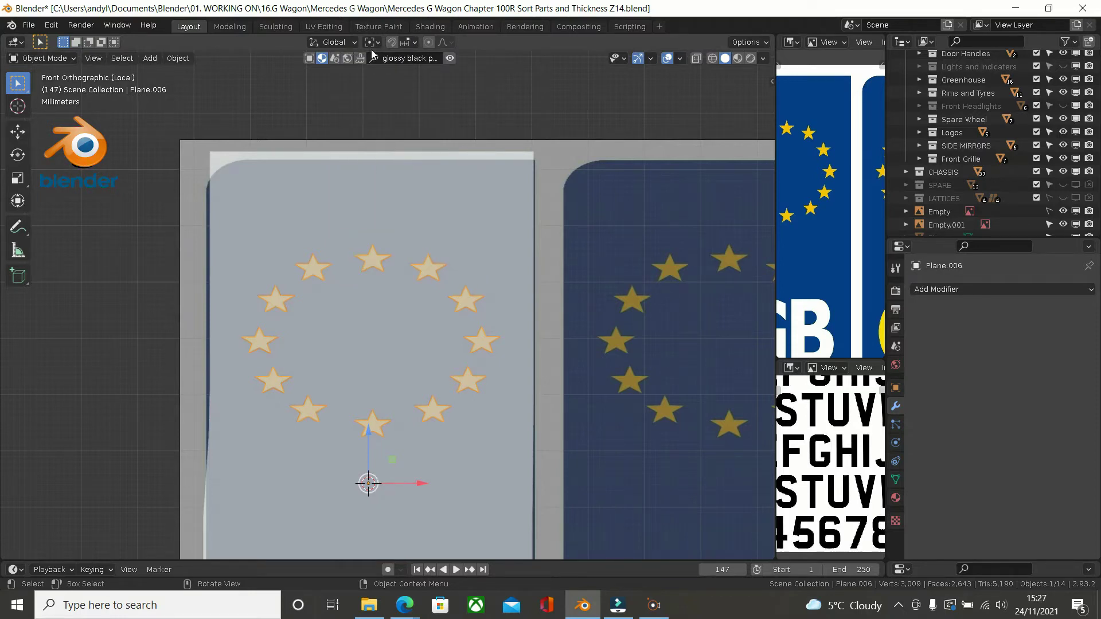
pyautogui.click(371, 42)
pyautogui.click(400, 62)
pyautogui.click(371, 43)
pyautogui.press('Tab')
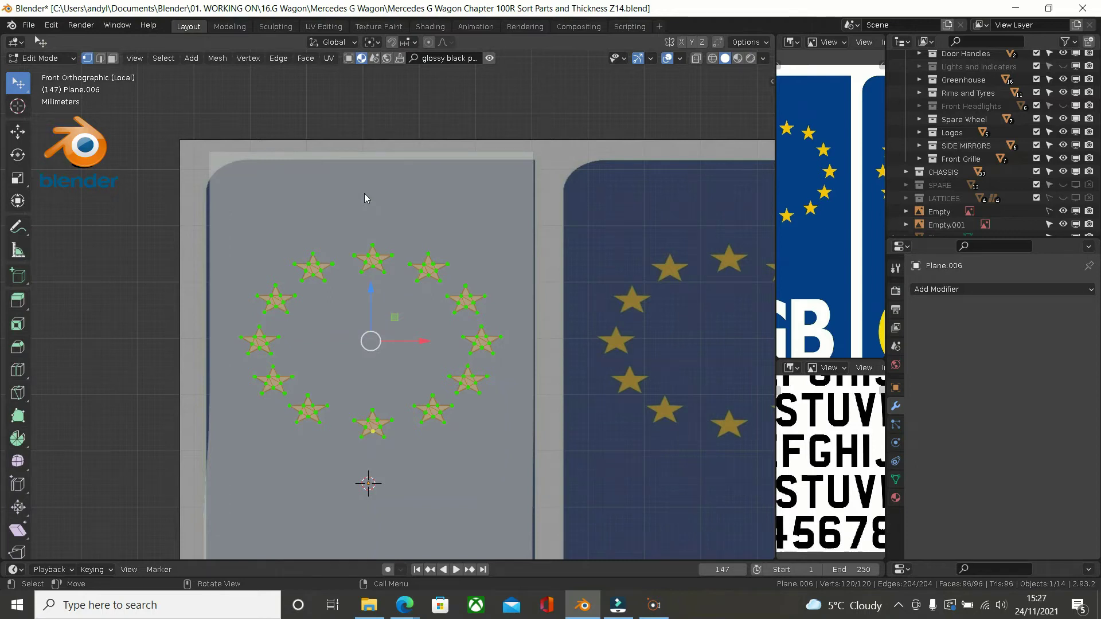
pyautogui.press('Tab')
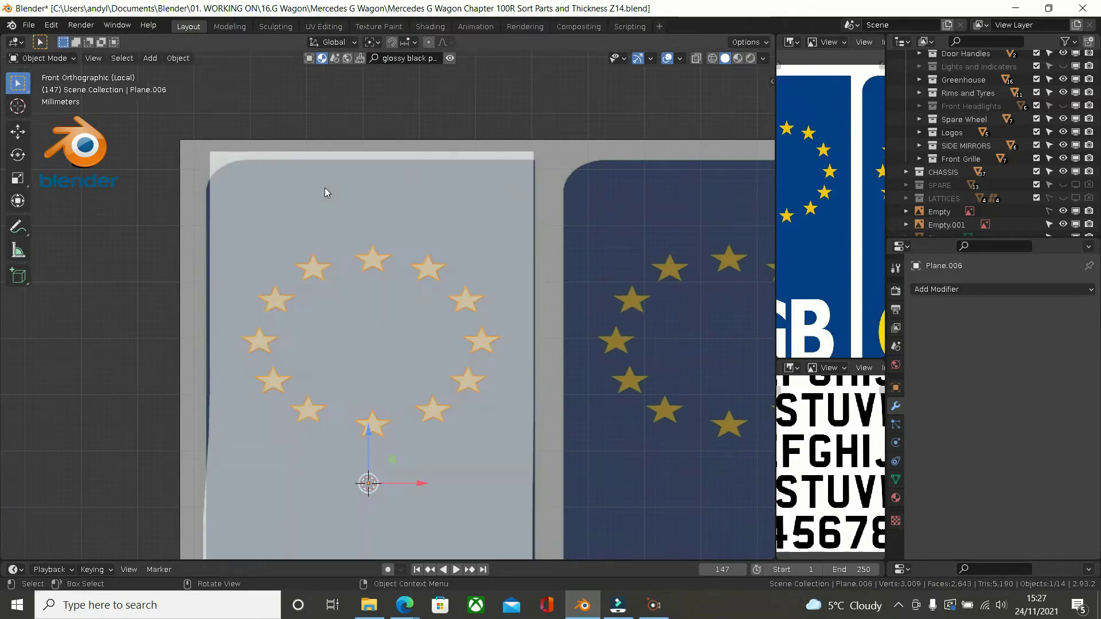
pyautogui.click(188, 57)
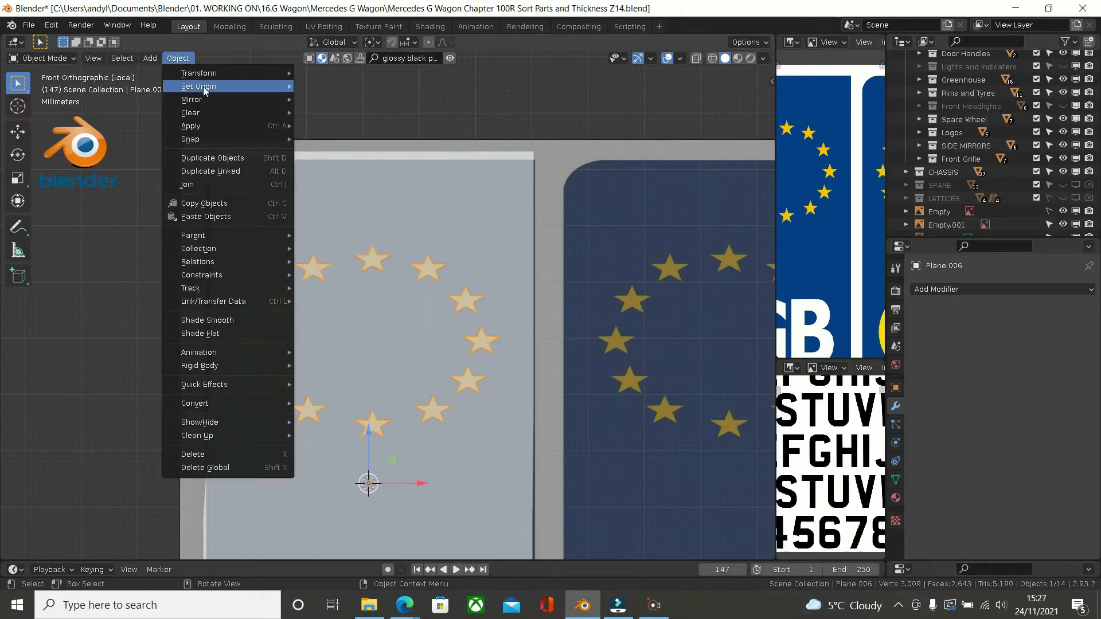
pyautogui.moveTo(205, 91)
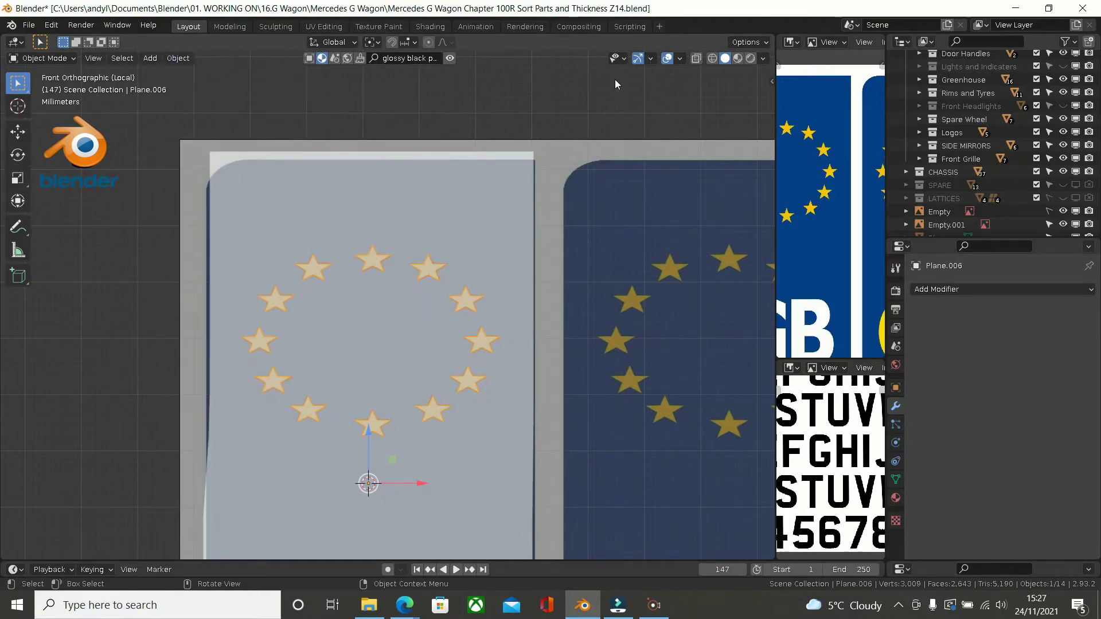
# Step: Snap the 3D cursor to the centre of the selected star ring and return to Object Mode
pyautogui.press('Tab')
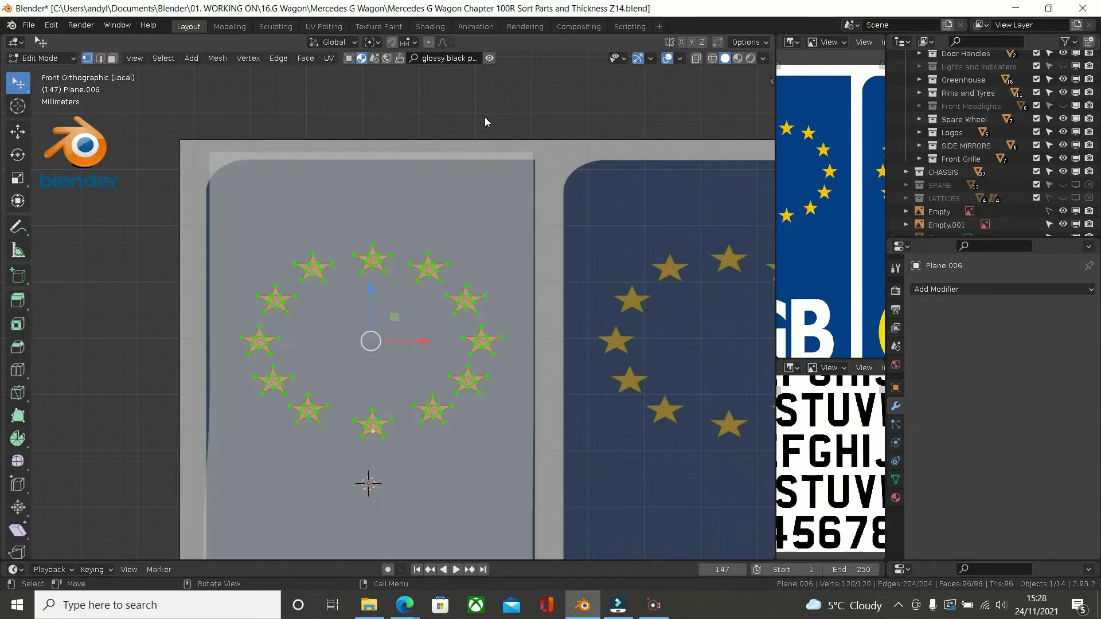
pyautogui.hotkey('shift', 's')
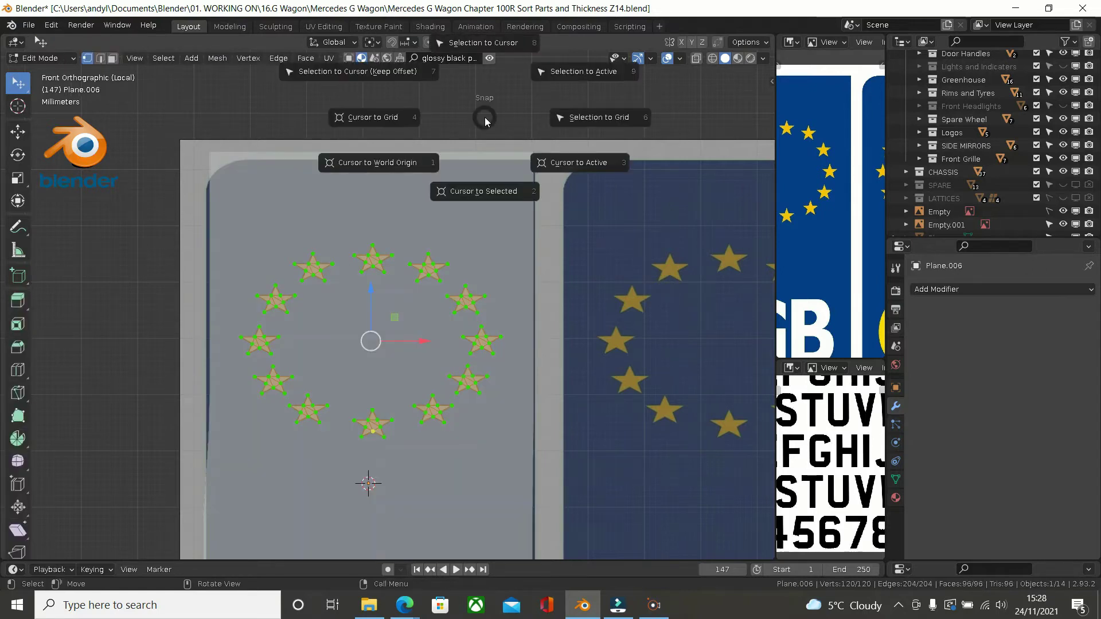
pyautogui.click(487, 195)
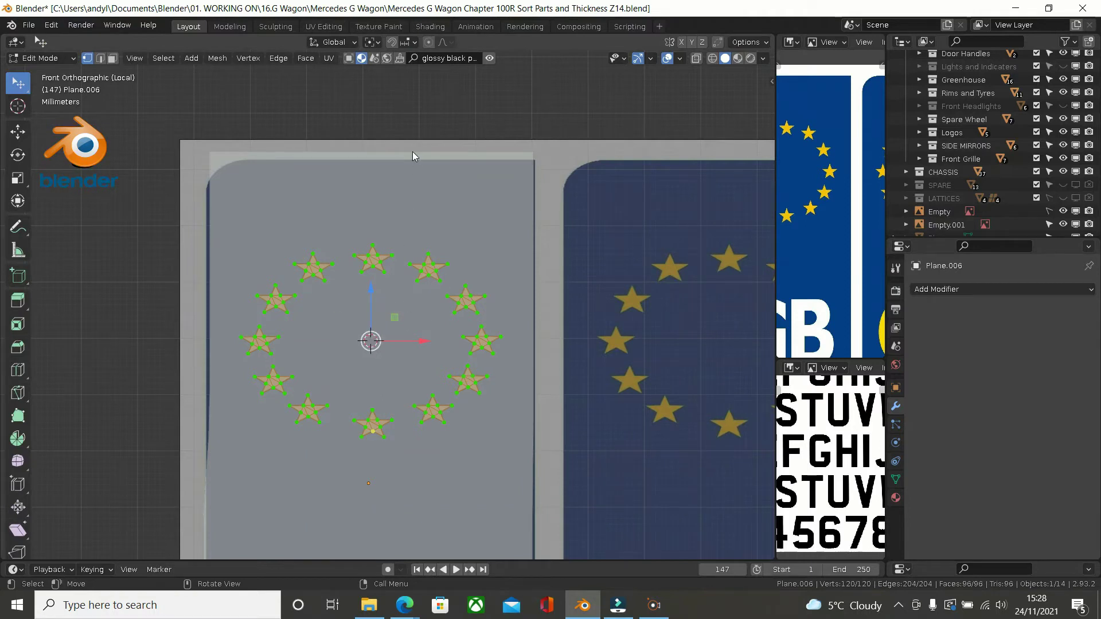
pyautogui.press('Tab')
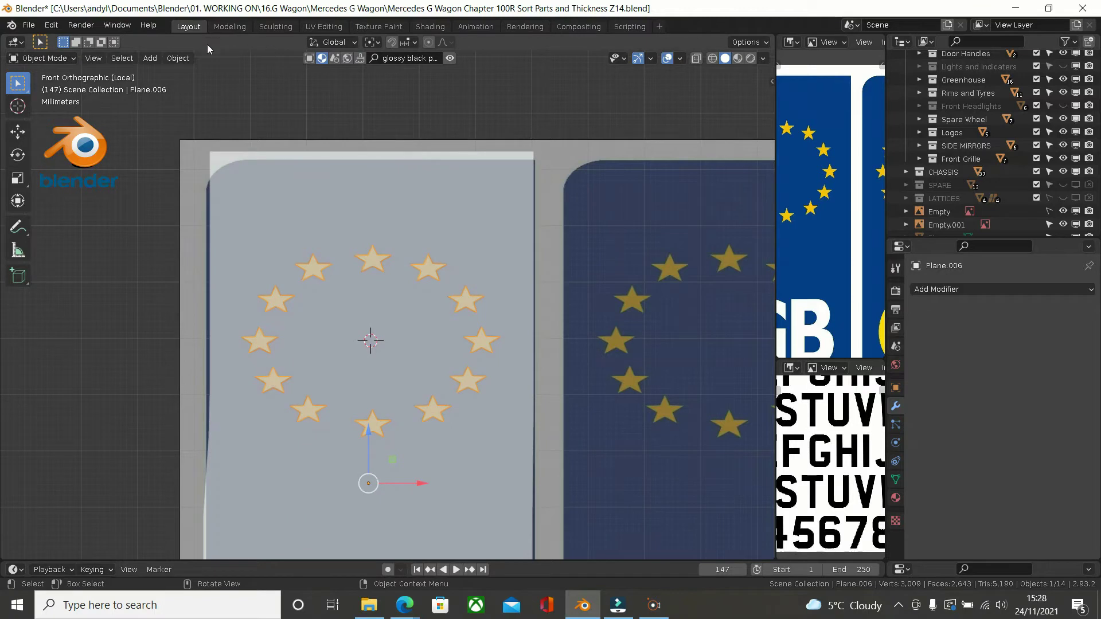
# Step: Set the star ring object's origin to the 3D cursor
pyautogui.click(191, 57)
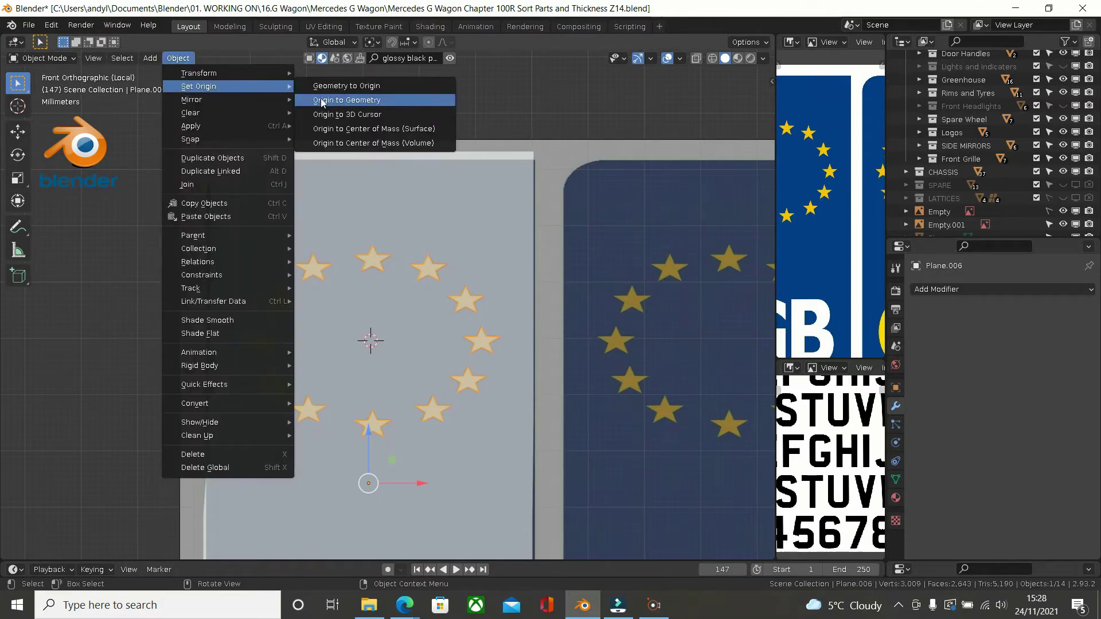
pyautogui.click(363, 114)
pyautogui.scroll(1, 387, 122)
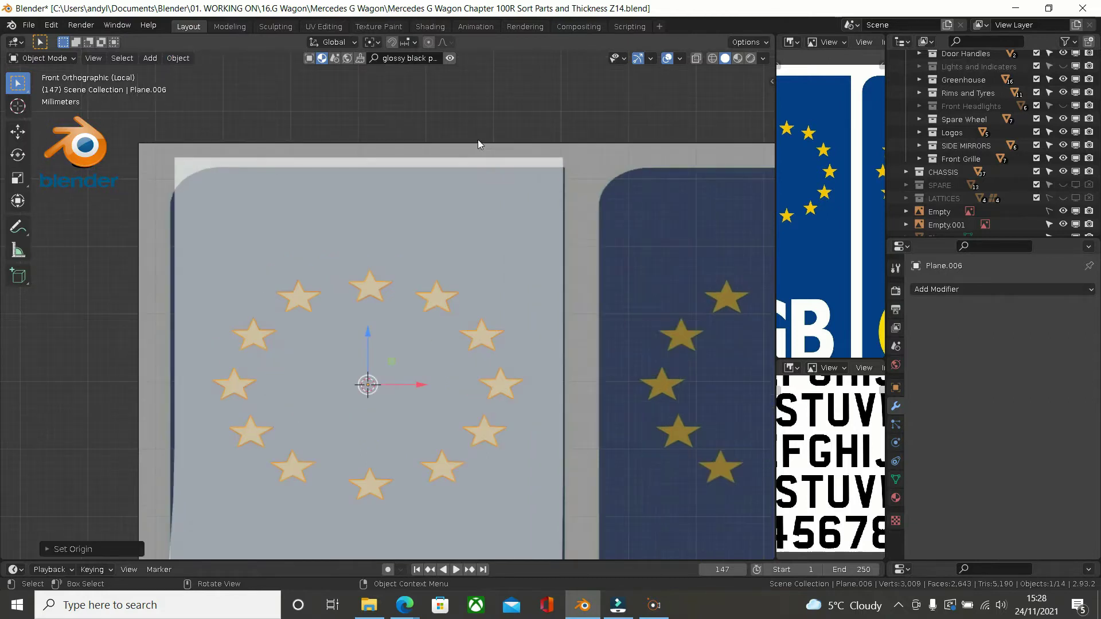
# Step: Scale the star ring by about 1.22 along the global Z axis to stretch it vertically
pyautogui.press('s')
pyautogui.press('z')
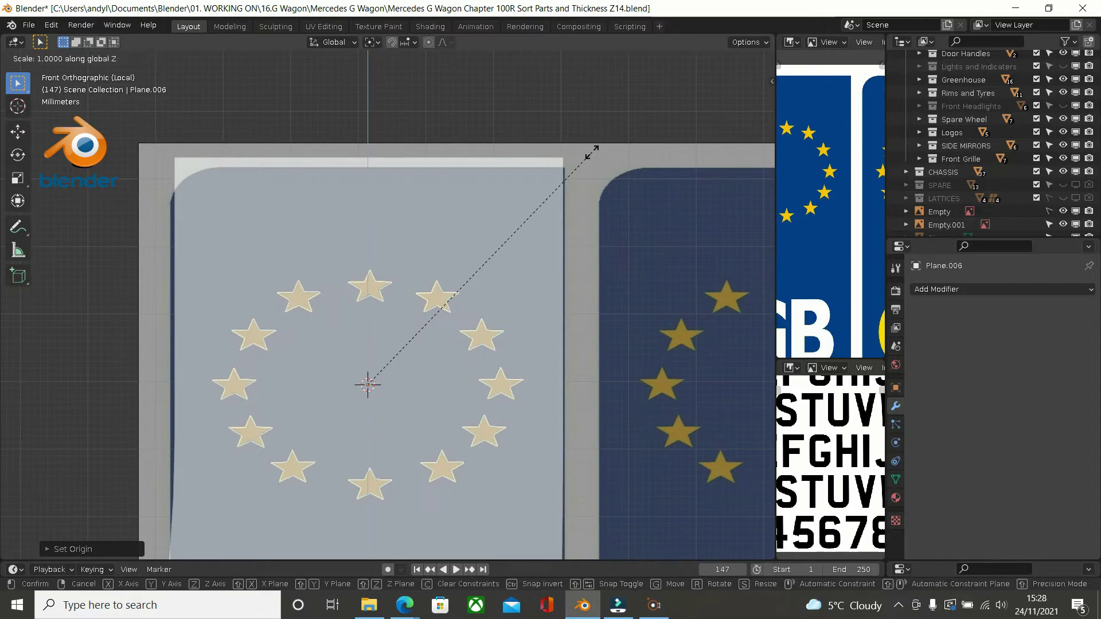
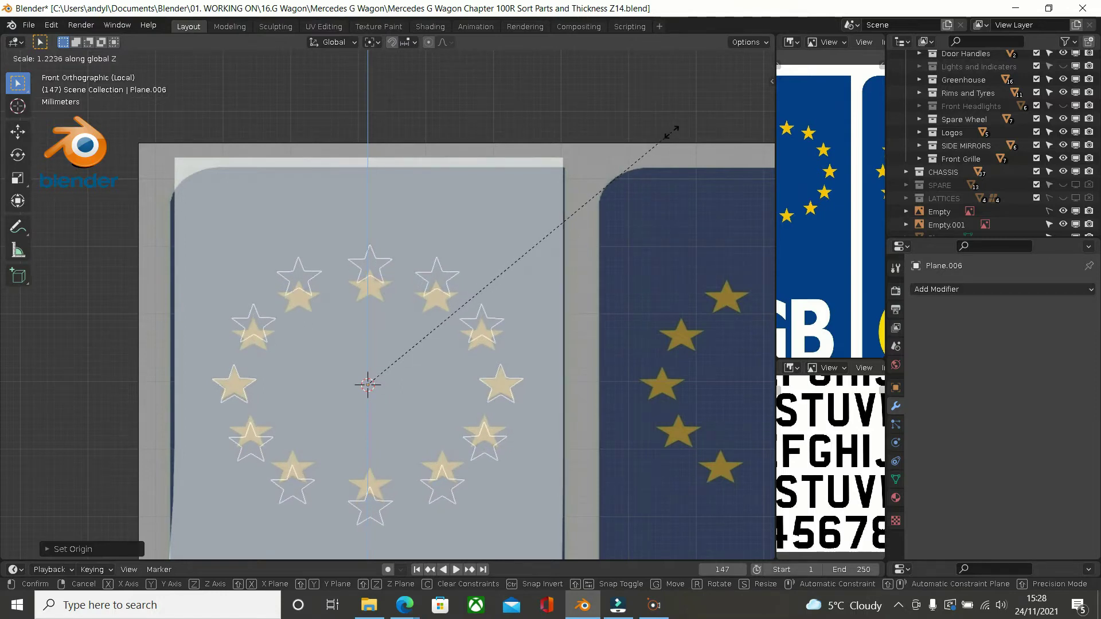
pyautogui.click(671, 134)
pyautogui.scroll(-1, 602, 171)
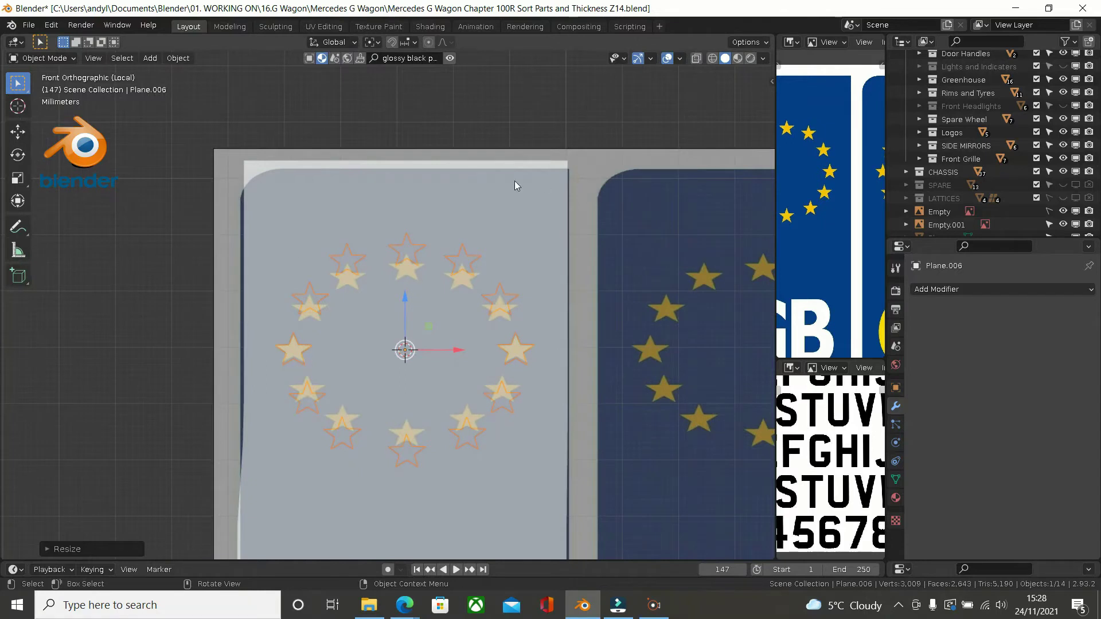
pyautogui.press('Tab')
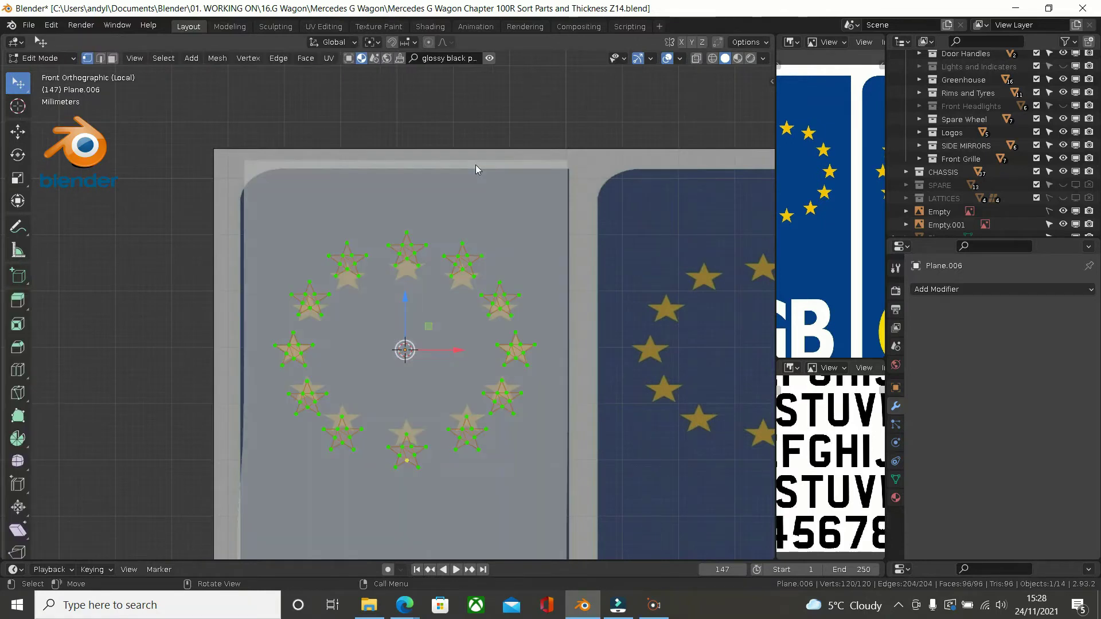
pyautogui.press('Tab')
pyautogui.scroll(-2, 497, 166)
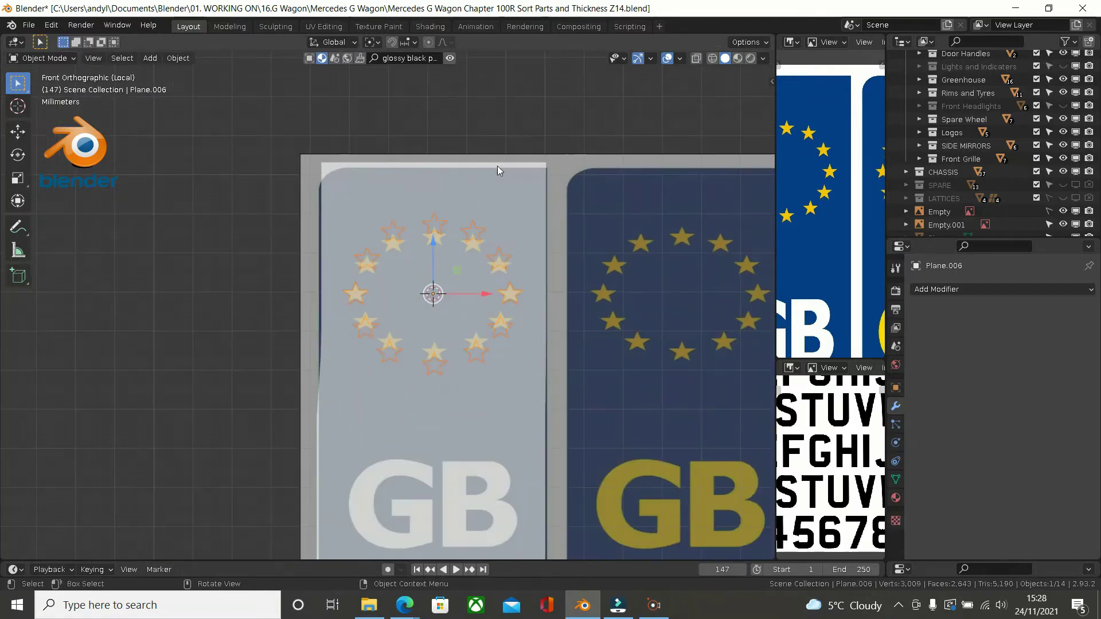
pyautogui.scroll(-2, 591, 184)
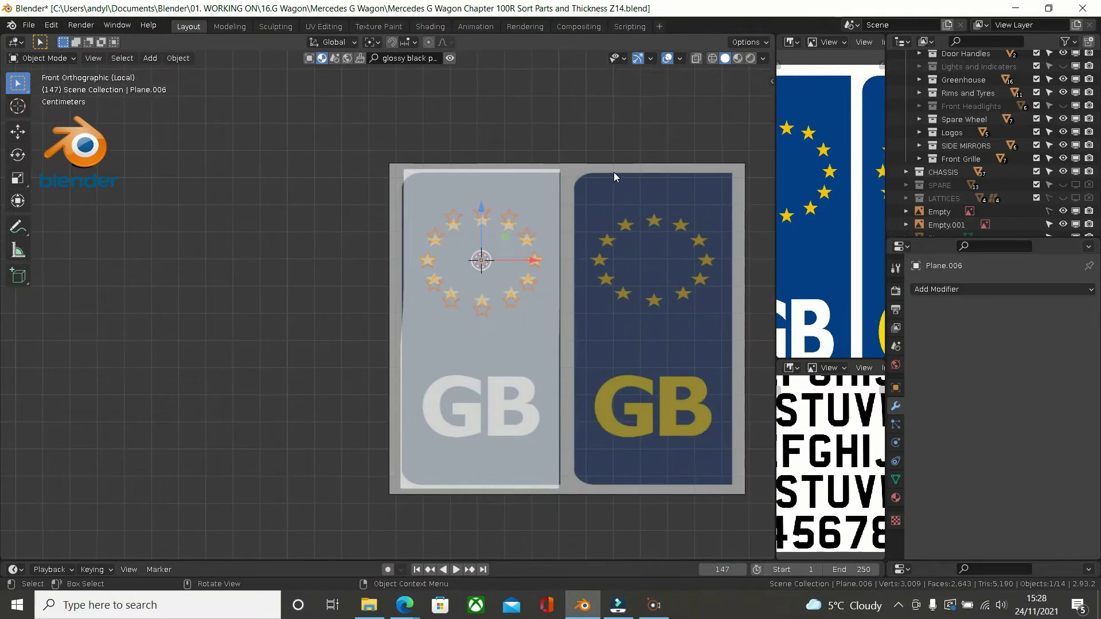
# Step: Hide the GB reference image to check the stretched star ring on the plain strip, and reveal the hidden objects again
pyautogui.click(614, 172)
pyautogui.press('h')
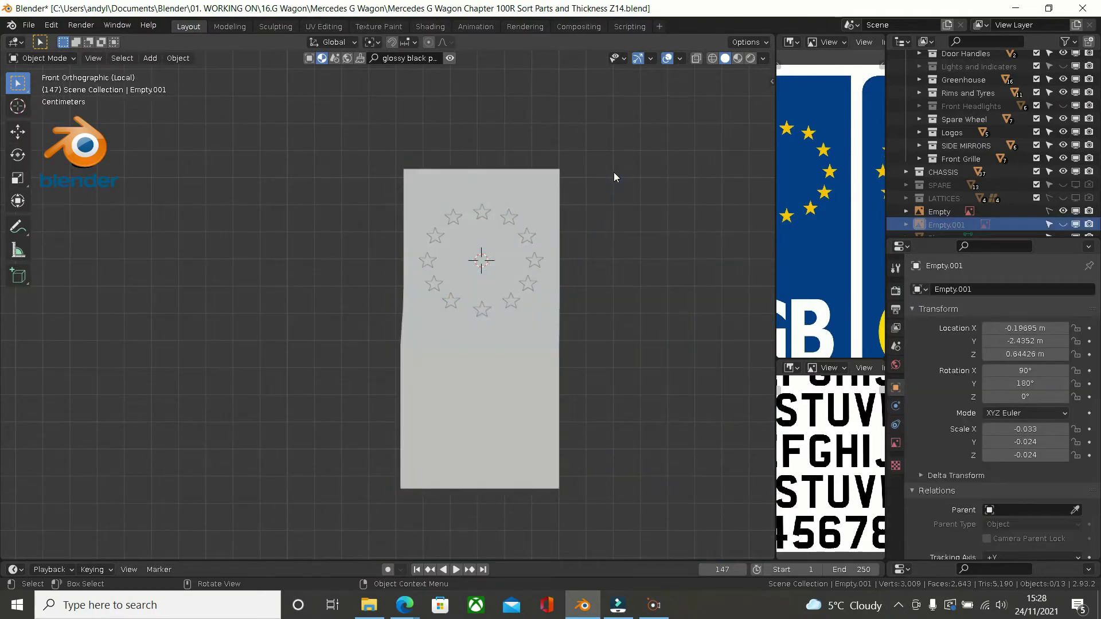
pyautogui.scroll(2, 574, 191)
pyautogui.scroll(-3, 548, 194)
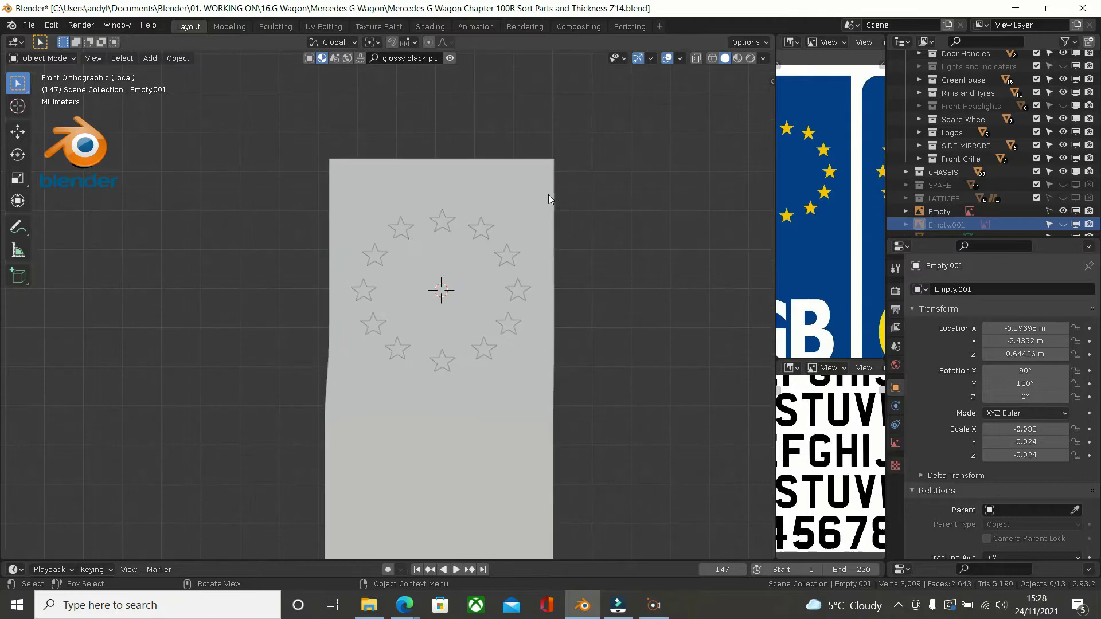
pyautogui.keyDown('shift'); pyautogui.moveTo(548, 194); pyautogui.dragTo(533, 105, button='middle'); pyautogui.keyUp('shift')
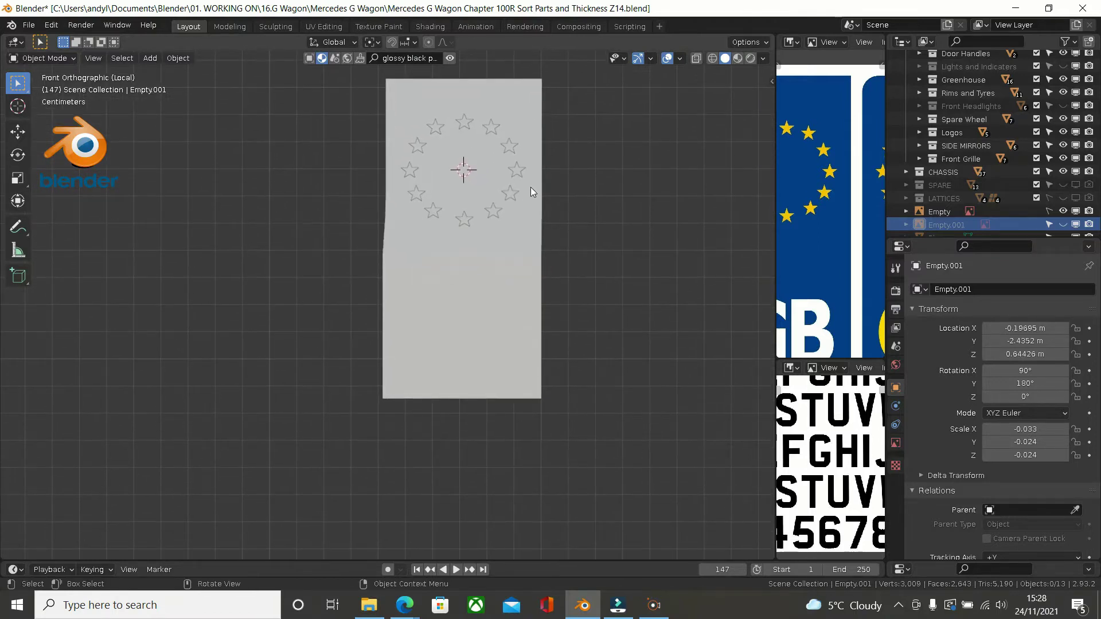
pyautogui.hotkey('alt', 'h')
# Step: Place the 3D cursor in the middle of the strip's GB lettering and add a mesh plane there
pyautogui.scroll(3, 493, 251)
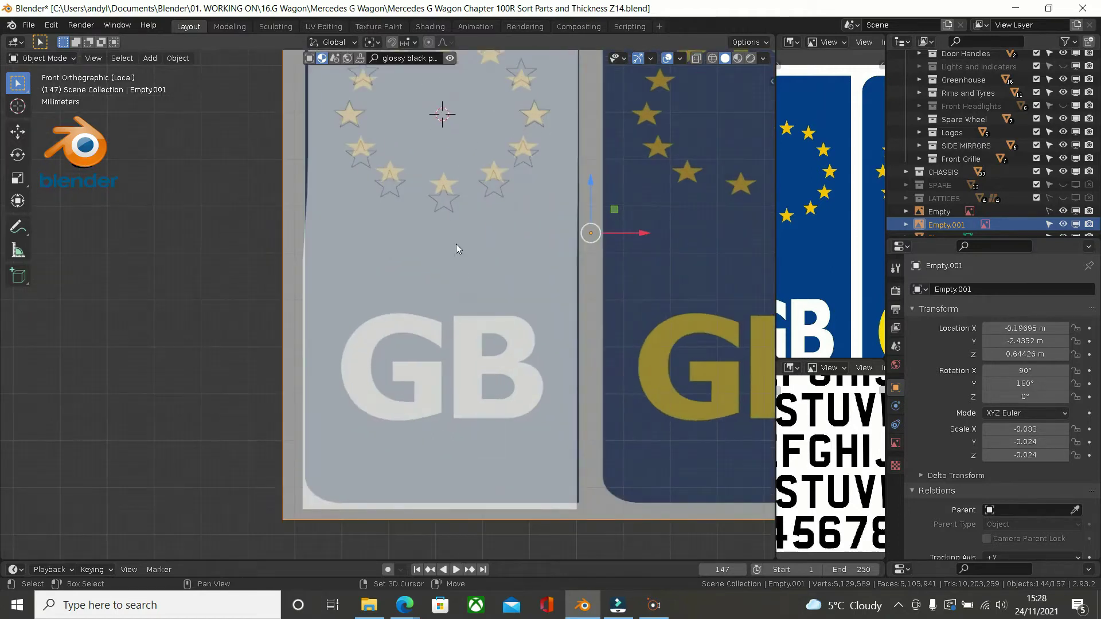
pyautogui.keyDown('shift'); pyautogui.moveTo(456, 243); pyautogui.dragTo(456, 198, button='middle'); pyautogui.keyUp('shift')
pyautogui.scroll(1, 345, 284)
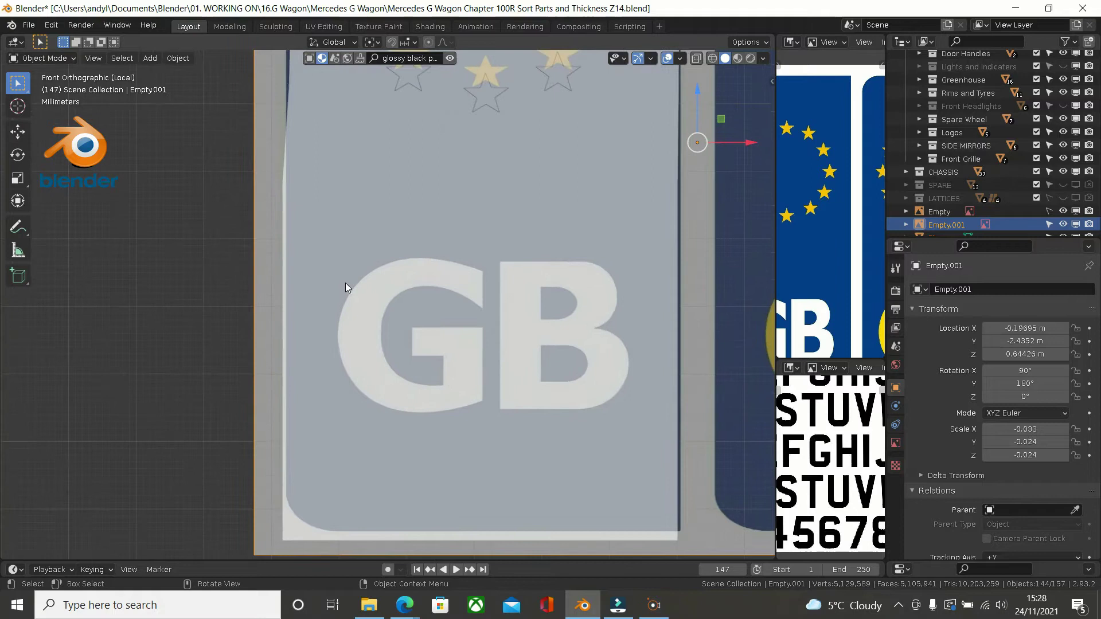
pyautogui.scroll(-1, 356, 280)
pyautogui.scroll(-1, 356, 280)
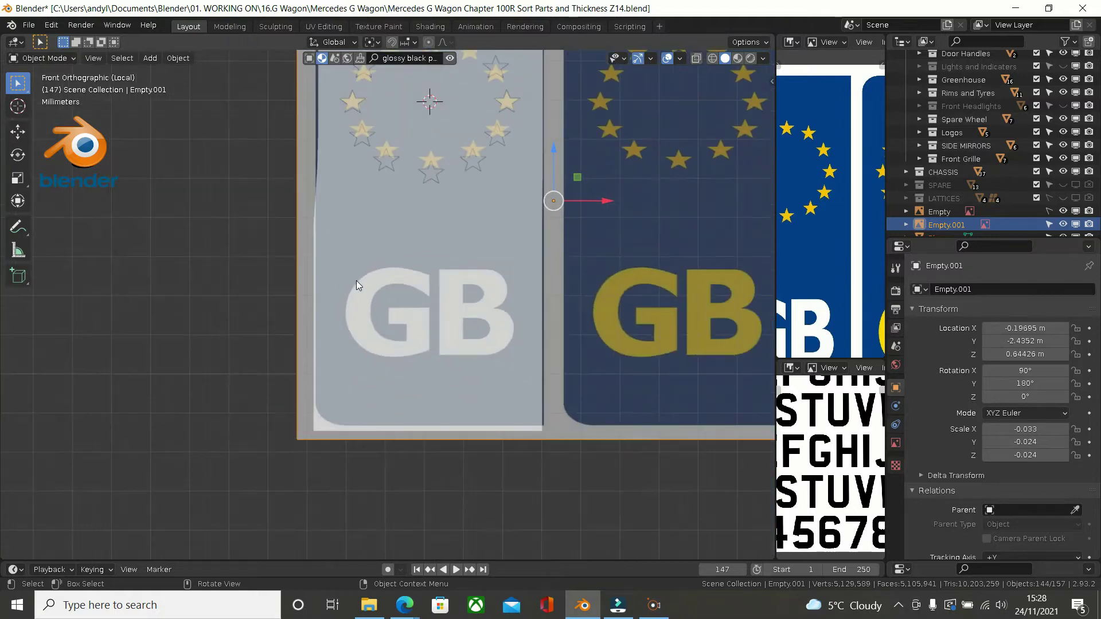
pyautogui.keyDown('shift'); pyautogui.rightClick(429, 314); pyautogui.keyUp('shift')
pyautogui.hotkey('shift', 'a')
pyautogui.moveTo(450, 264)
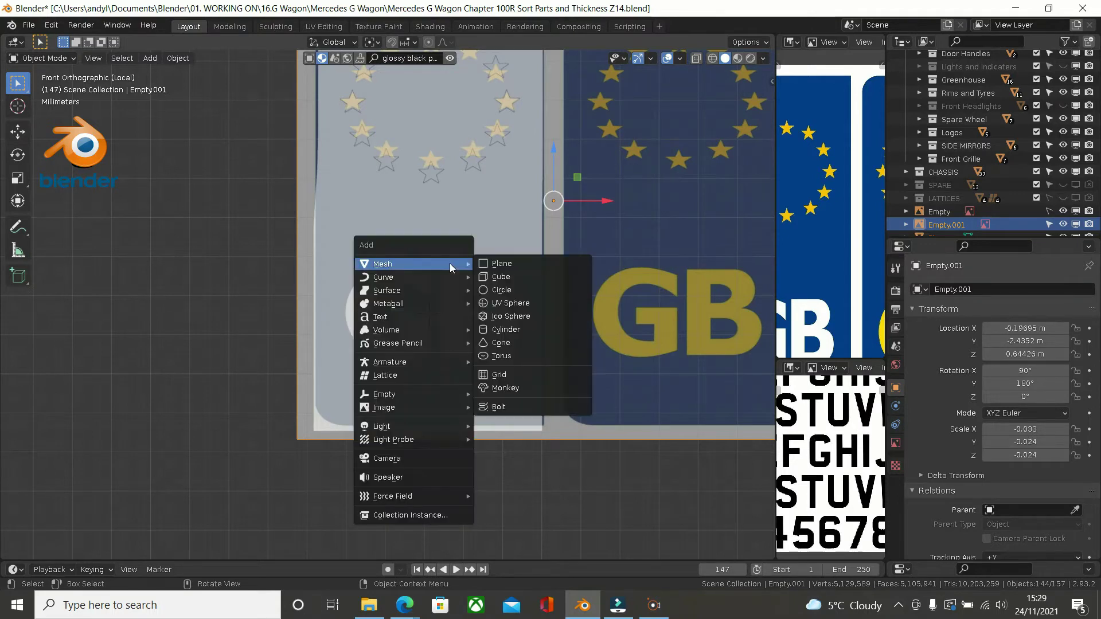
pyautogui.click(498, 264)
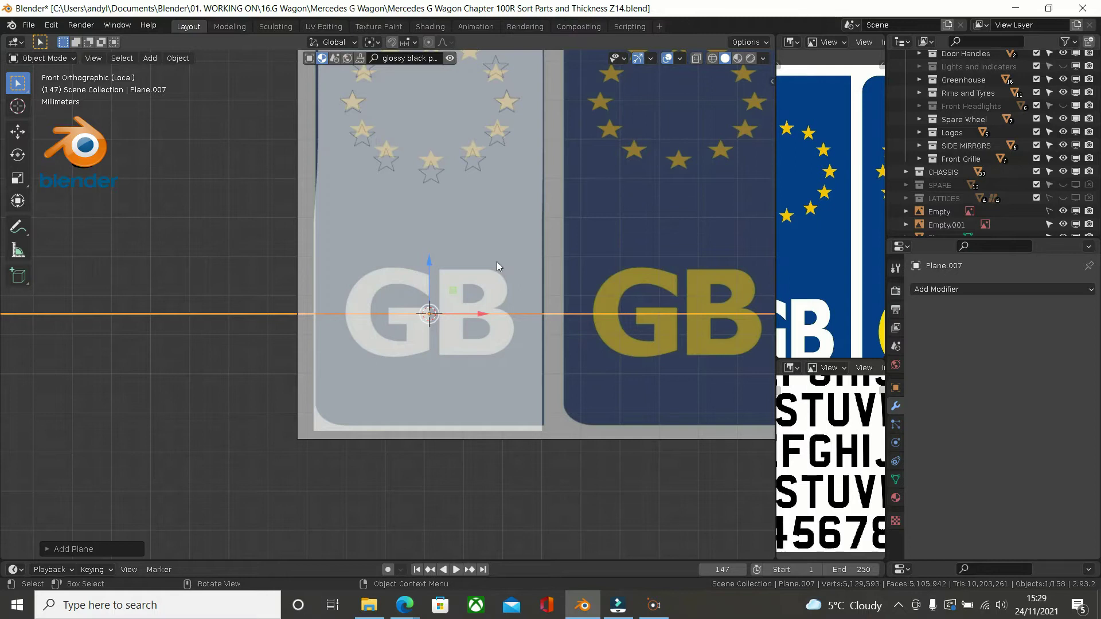
# Step: Collapse the new plane's edges and faces into a single vertex and move it to the upper-left corner of the letter B
pyautogui.press('Tab')
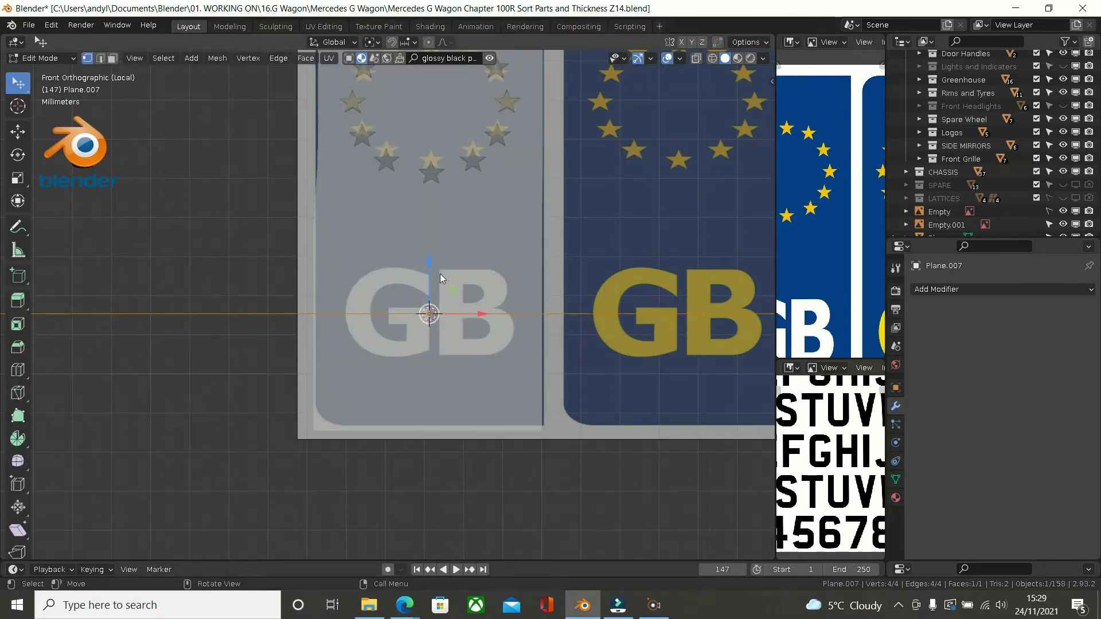
pyautogui.press('x')
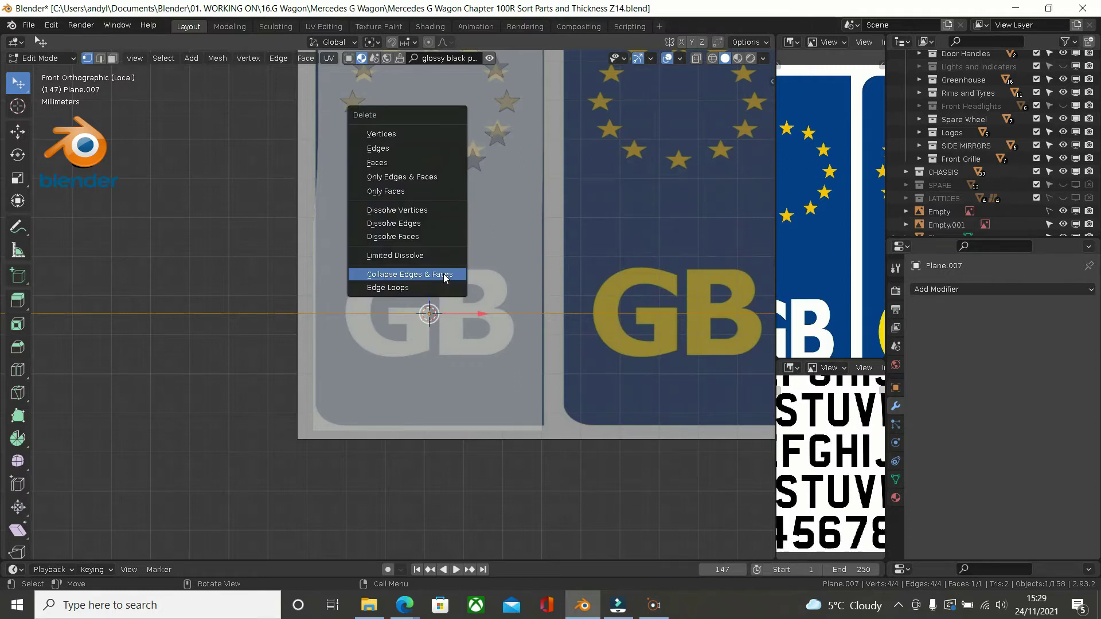
pyautogui.click(443, 278)
pyautogui.scroll(4, 443, 279)
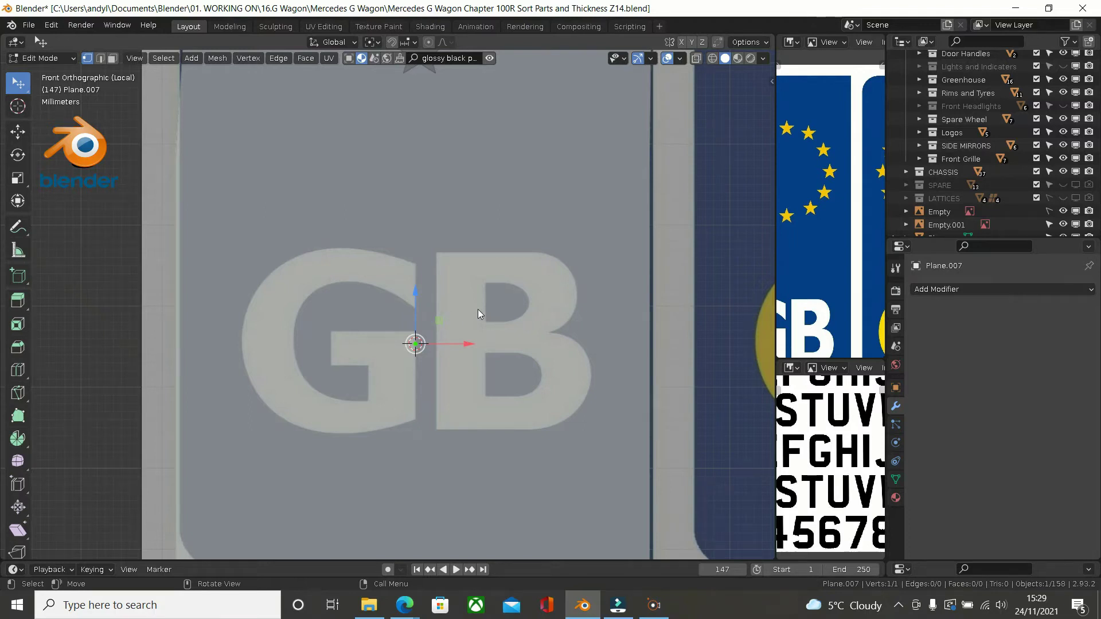
pyautogui.press('g')
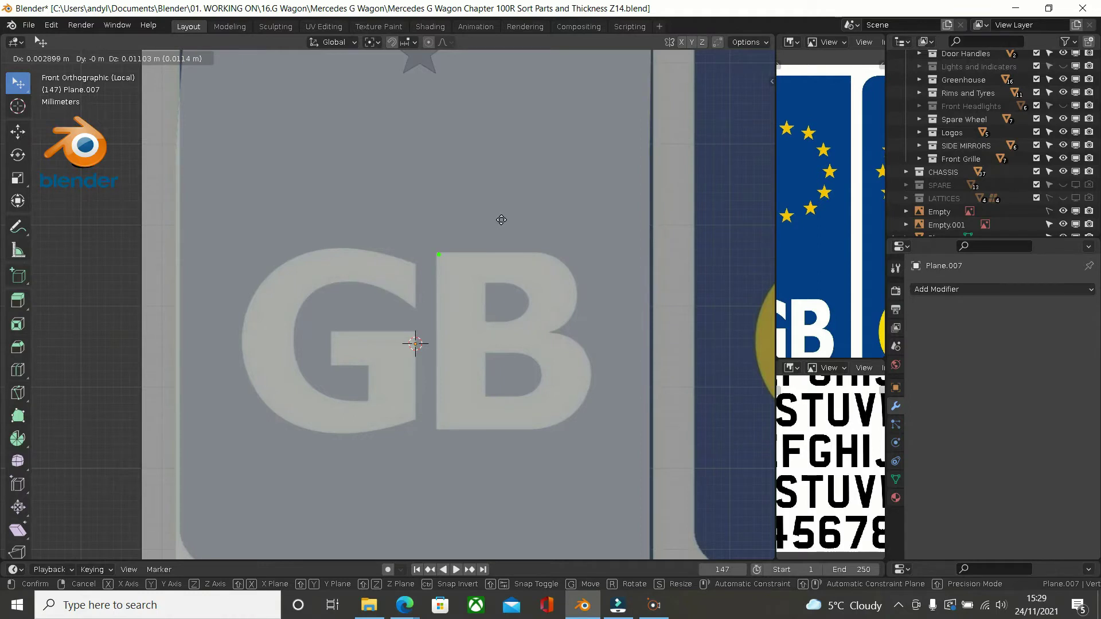
pyautogui.click(500, 247)
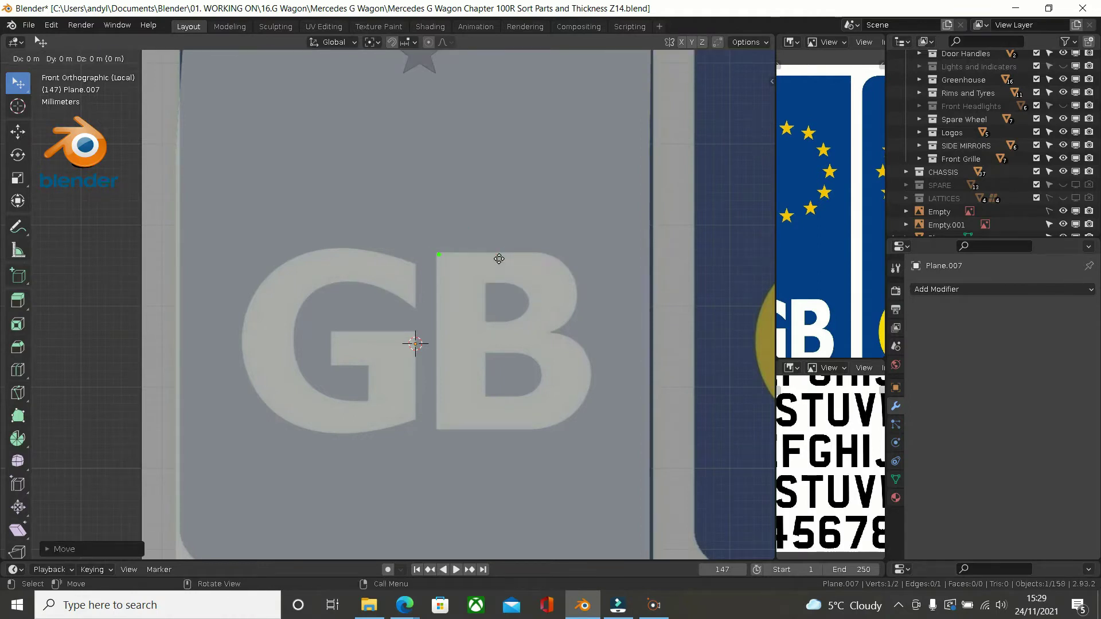
# Step: Extrude the vertex about 0.022 m down along Z to the B's lower-left corner, and align the resulting edge with the letter's straight side
pyautogui.press('z')
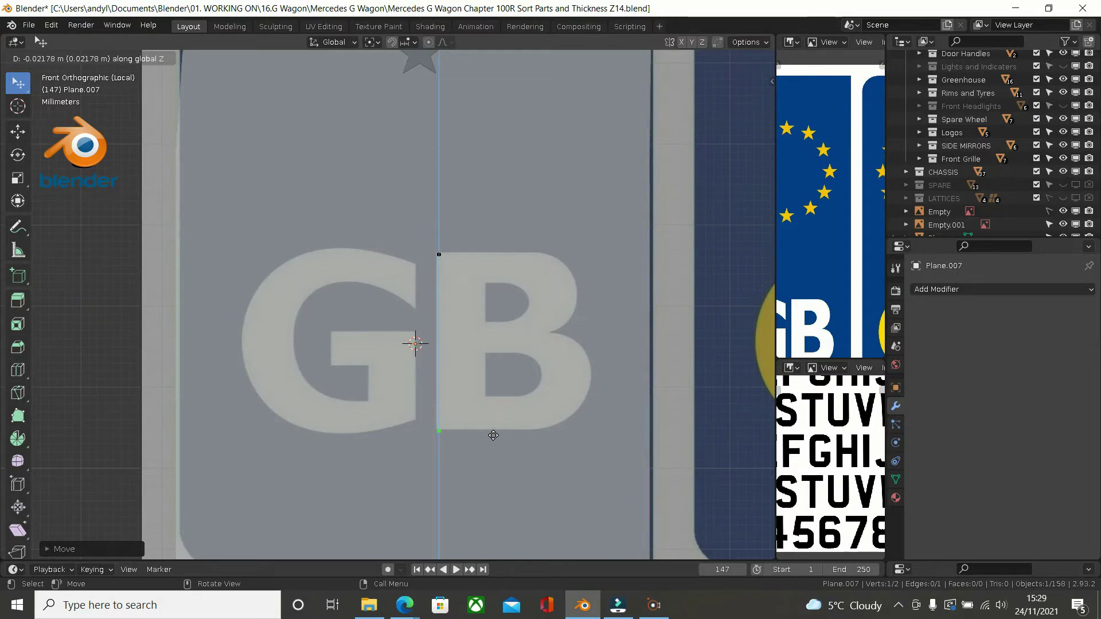
pyautogui.click(493, 429)
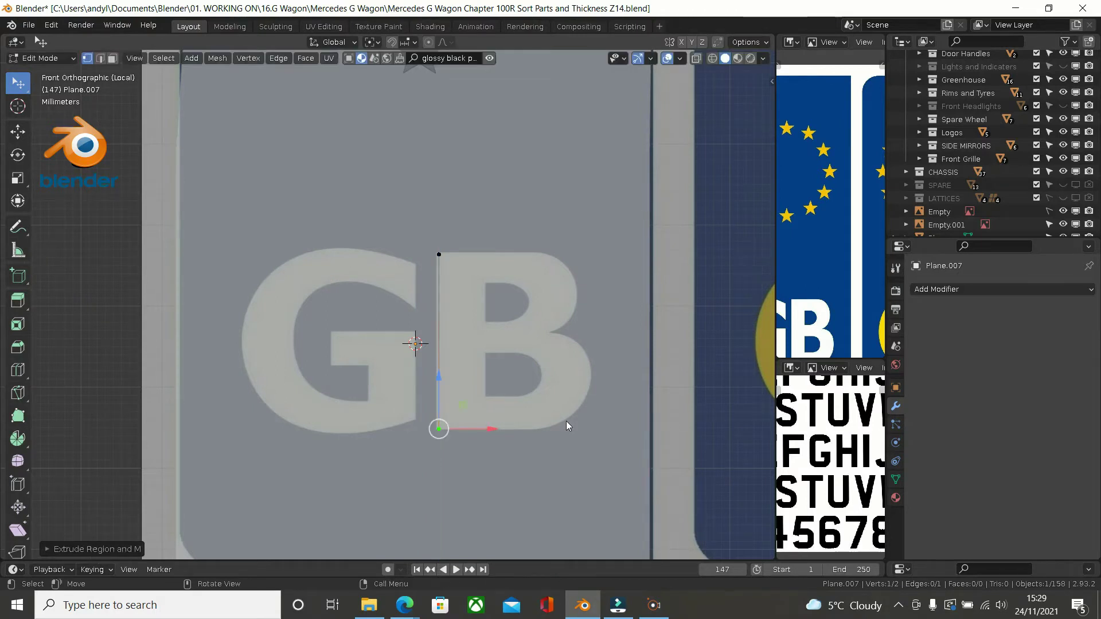
pyautogui.keyDown('shift'); pyautogui.click(455, 256); pyautogui.keyUp('shift')
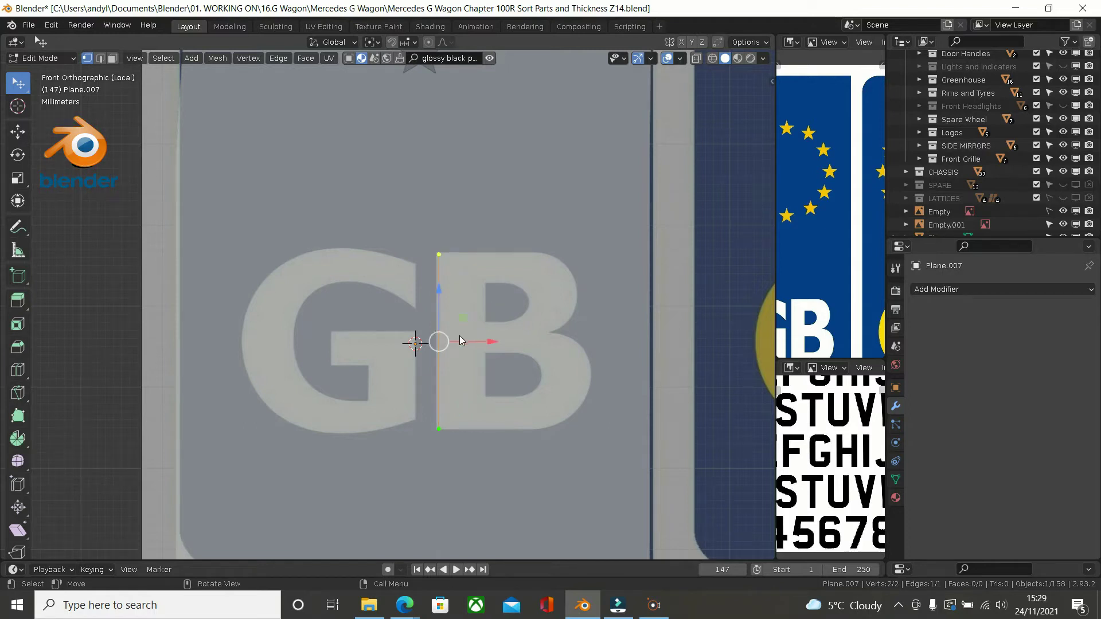
pyautogui.scroll(1, 459, 336)
pyautogui.moveTo(476, 343); pyautogui.dragTo(508, 340)
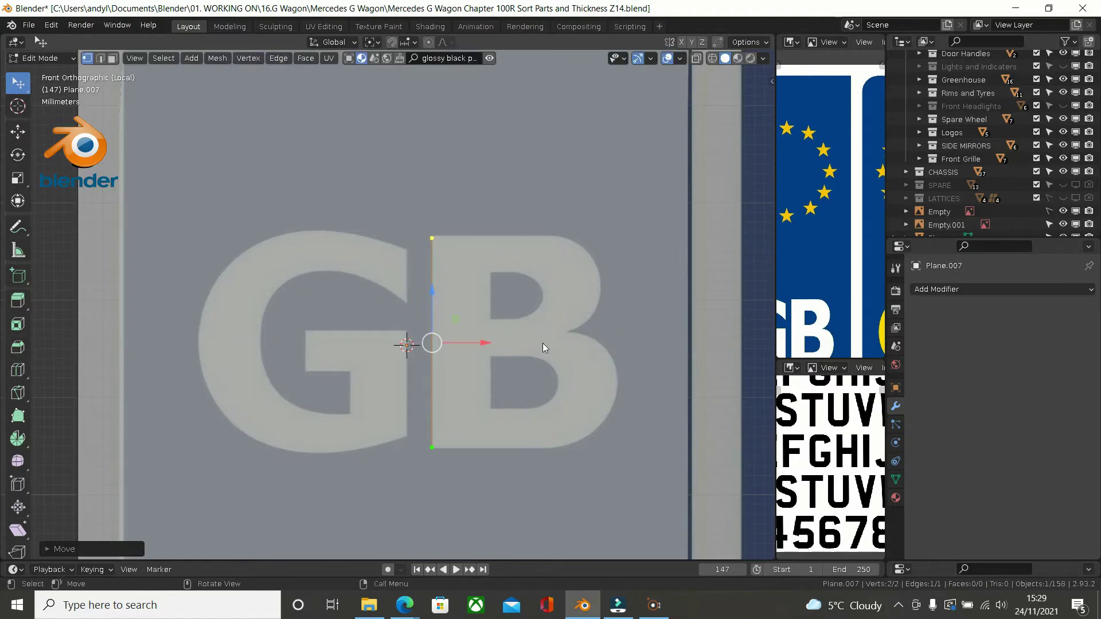
# Step: Extrude the vertical edge about 0.013 m along X to where the B's bowls begin to curve
pyautogui.press('e')
pyautogui.press('x')
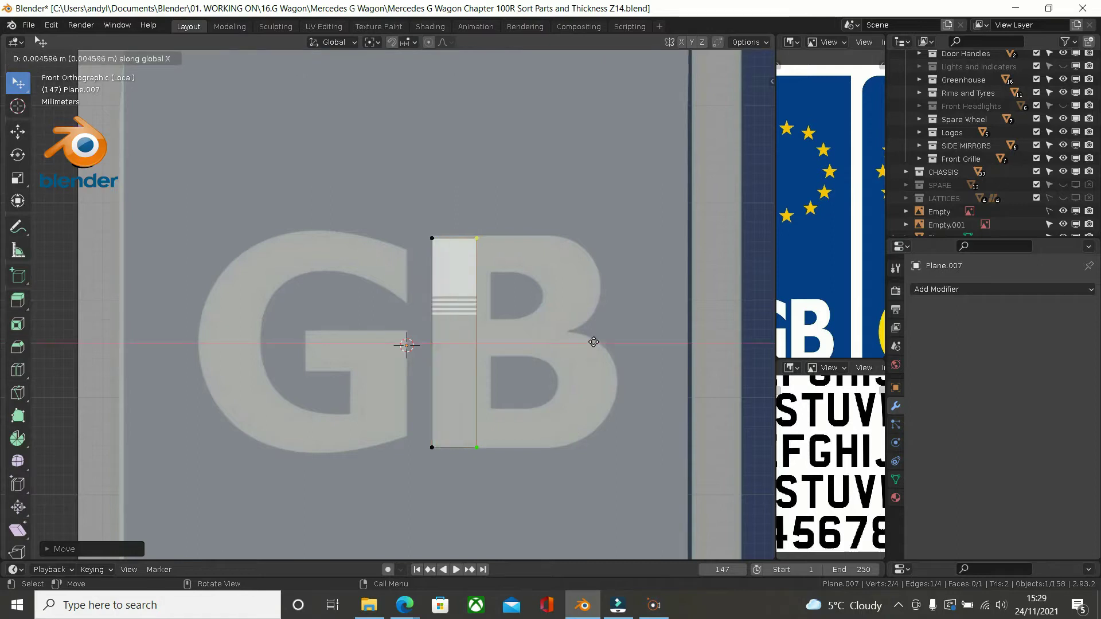
pyautogui.moveTo(662, 339)
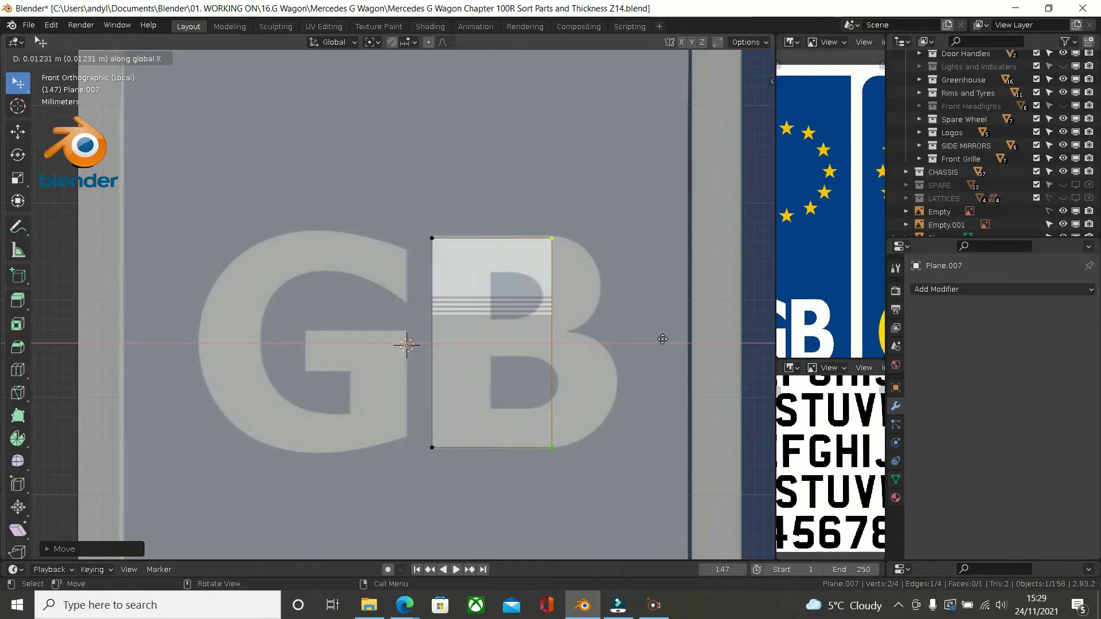
pyautogui.click(667, 339)
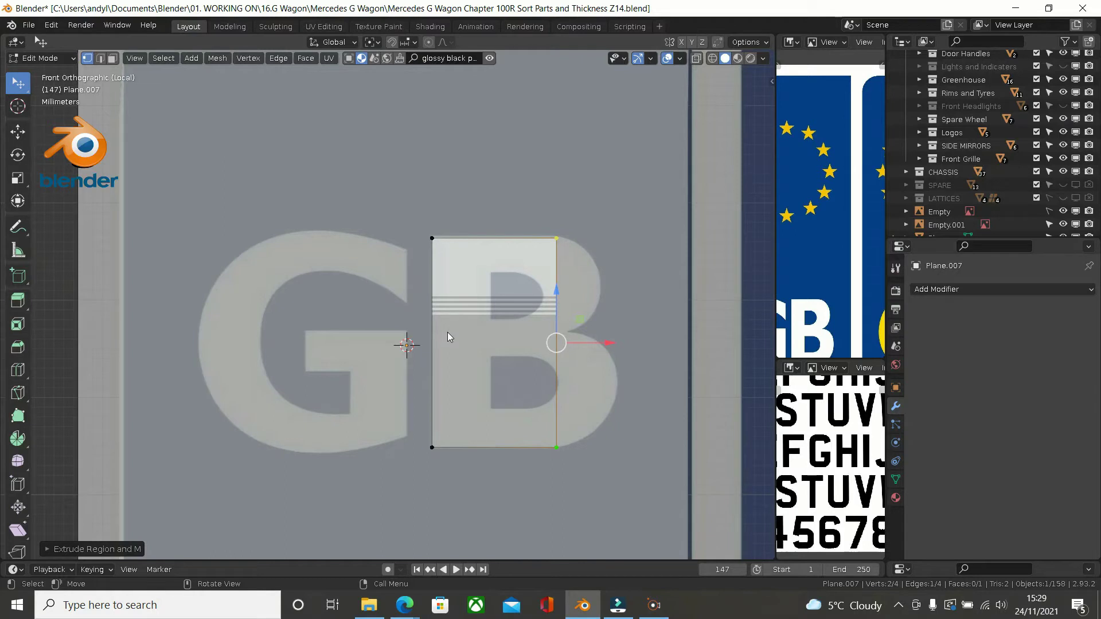
# Step: Add one horizontal loop cut across the B's face and slide it up by about 0.11 to the waist between the bowls
pyautogui.hotkey('ctrl', 'r')
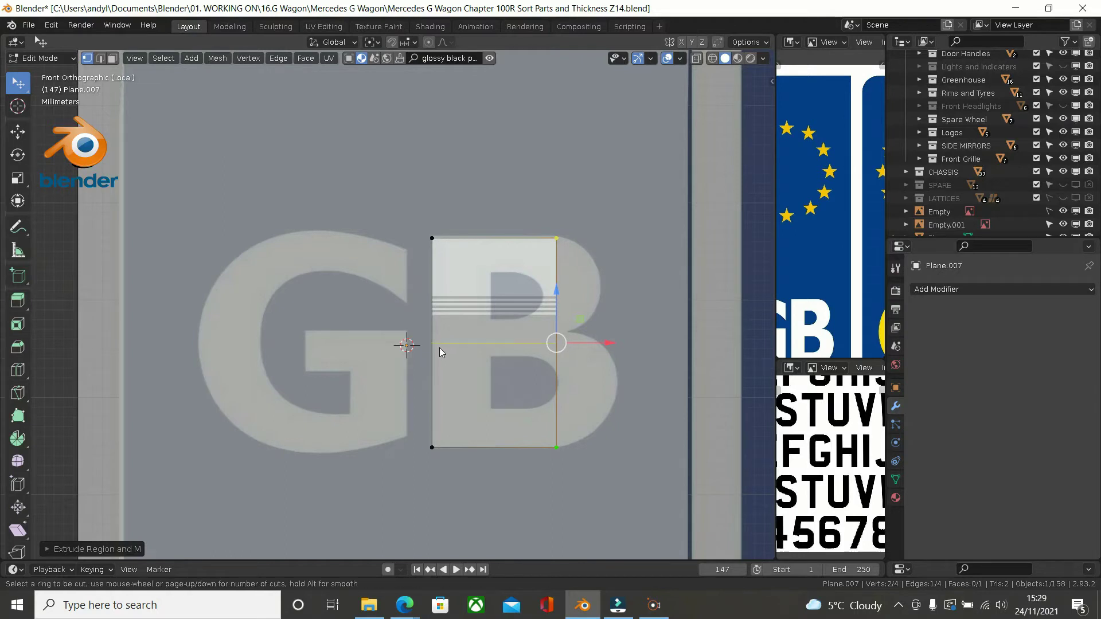
pyautogui.click(439, 347)
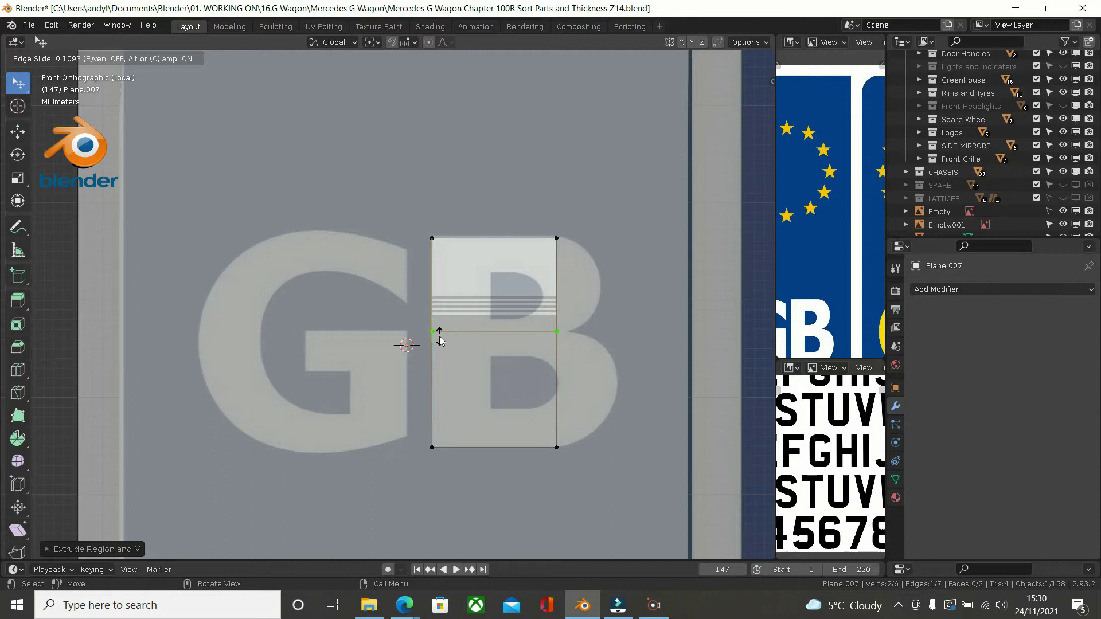
pyautogui.click(440, 336)
pyautogui.scroll(2, 570, 258)
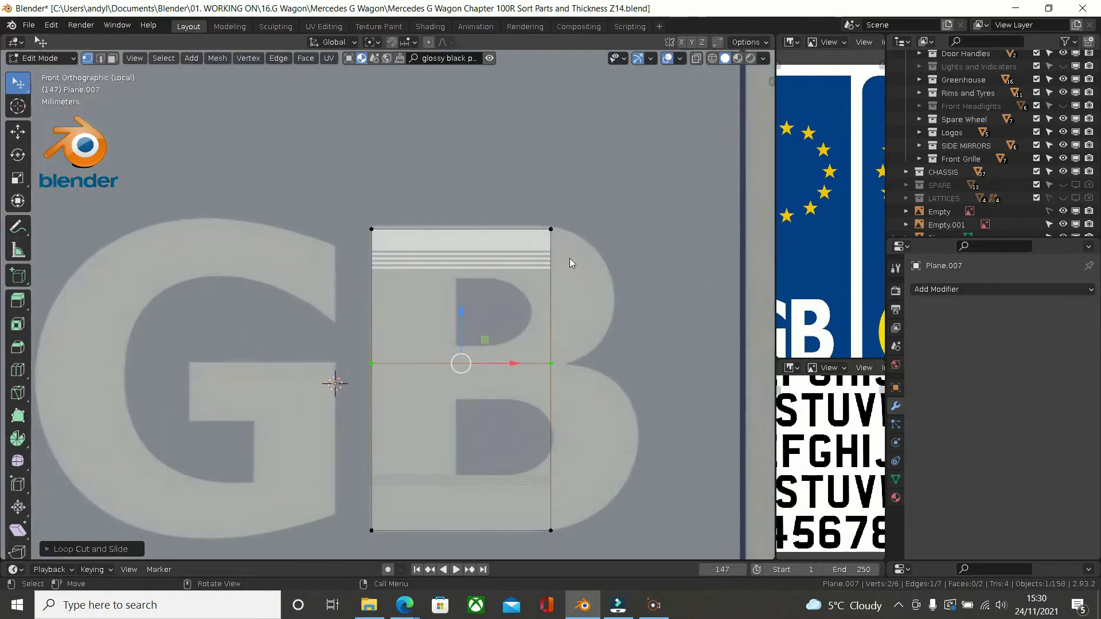
# Step: Select the B mesh's full right-hand edge path and extrude it along X to the outermost point of the upper bowl
pyautogui.click(551, 233)
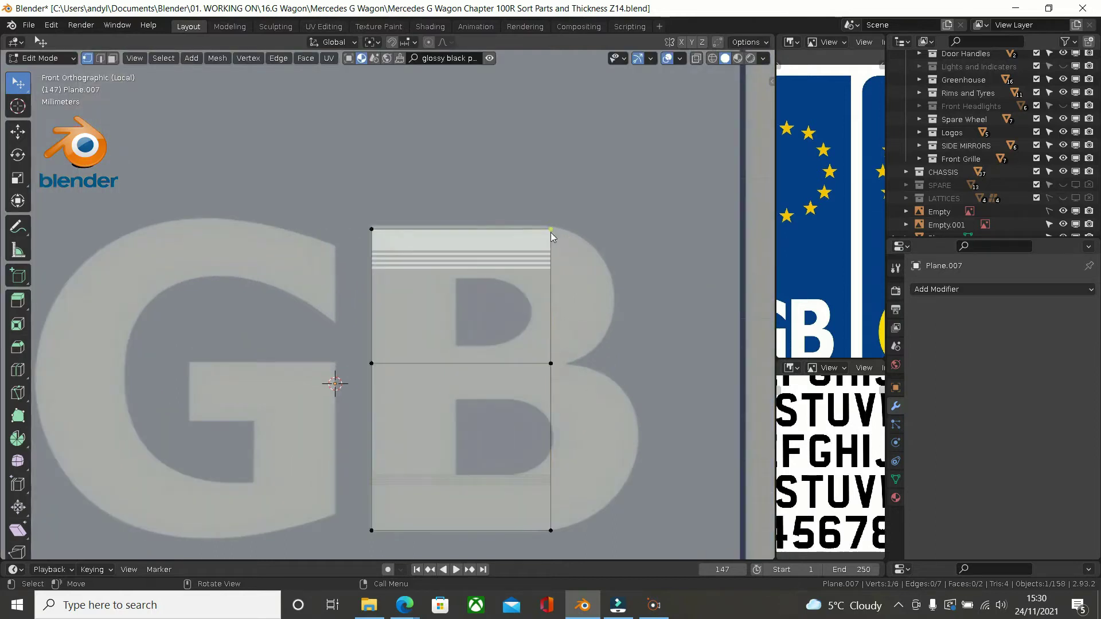
pyautogui.keyDown('ctrl'); pyautogui.click(555, 527); pyautogui.keyUp('ctrl')
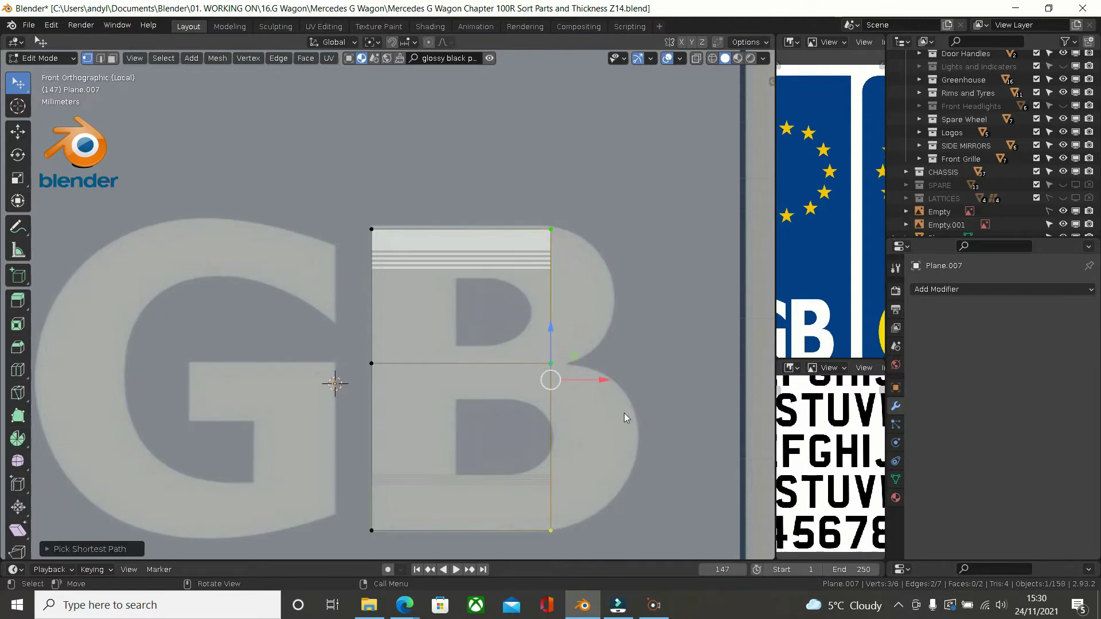
pyautogui.press('e')
pyautogui.press('x')
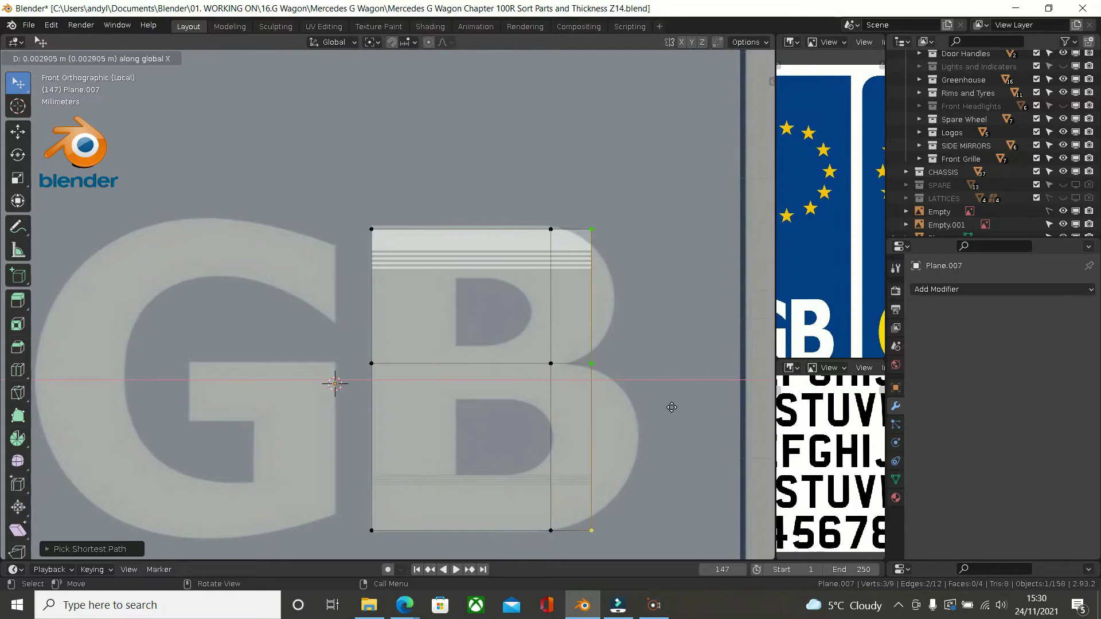
pyautogui.moveTo(683, 406); pyautogui.dragTo(690, 410)
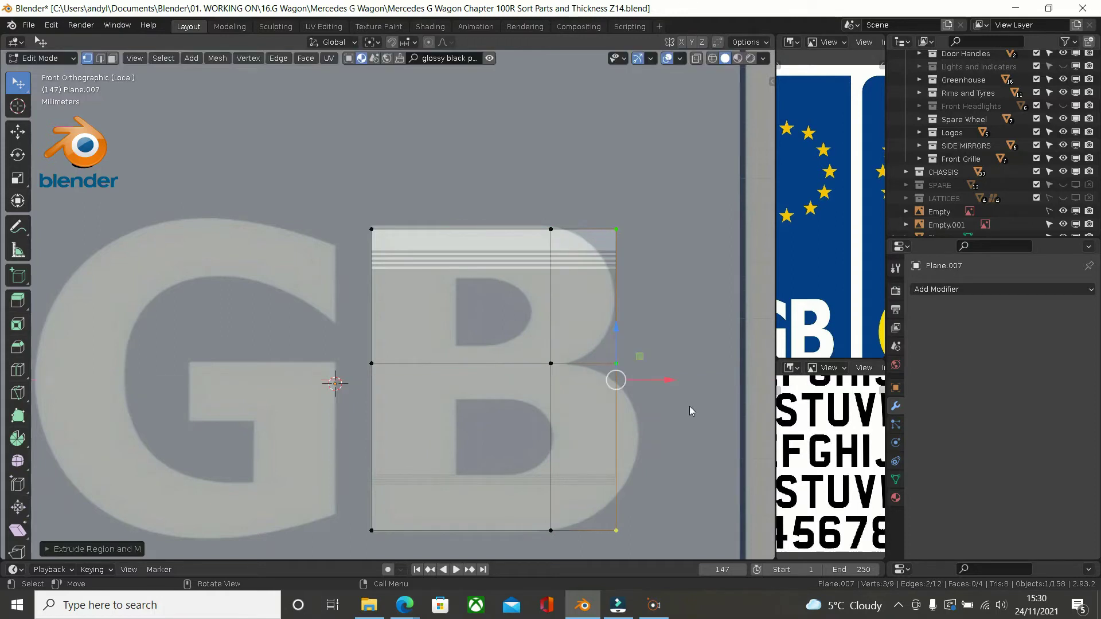
# Step: Extrude the lower half of the B's right-hand edge about 0.0018 m along X to the lower bowl's outermost point
pyautogui.click(618, 364)
pyautogui.keyDown('shift'); pyautogui.click(628, 523); pyautogui.keyUp('shift')
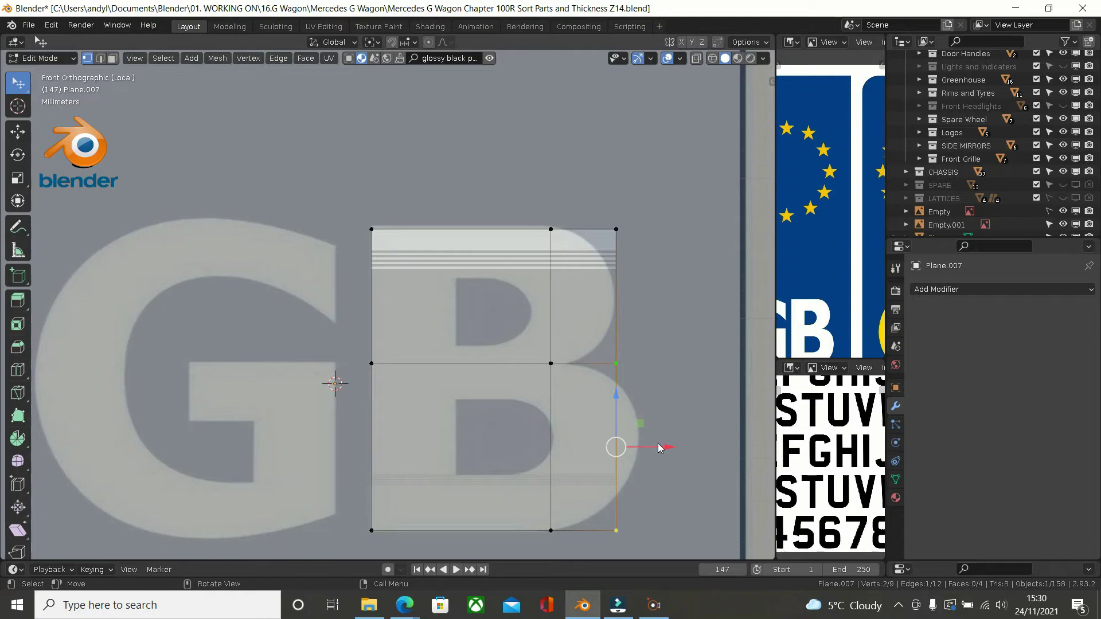
pyautogui.press('e')
pyautogui.press('x')
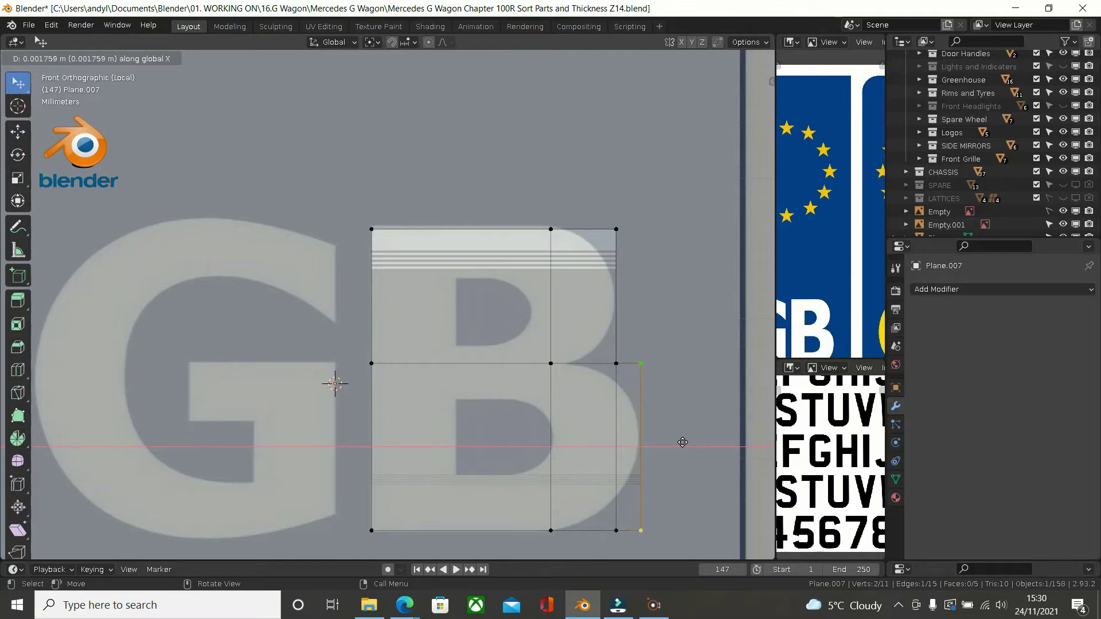
pyautogui.click(683, 442)
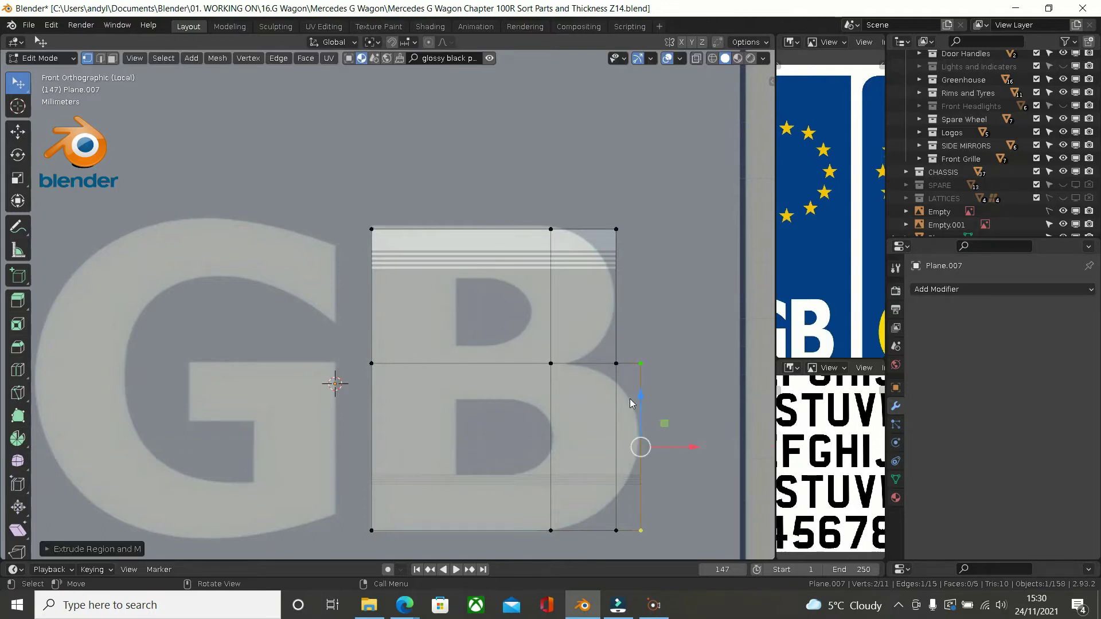
pyautogui.click(616, 364)
pyautogui.scroll(1, 617, 372)
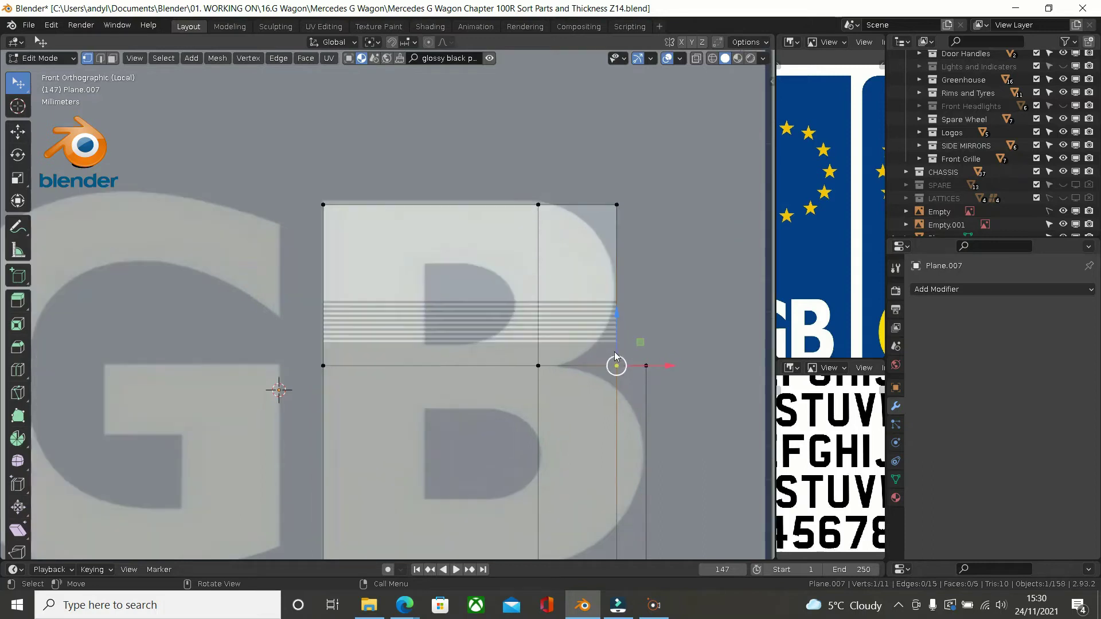
pyautogui.moveTo(665, 364); pyautogui.dragTo(625, 370)
pyautogui.rightClick(625, 371)
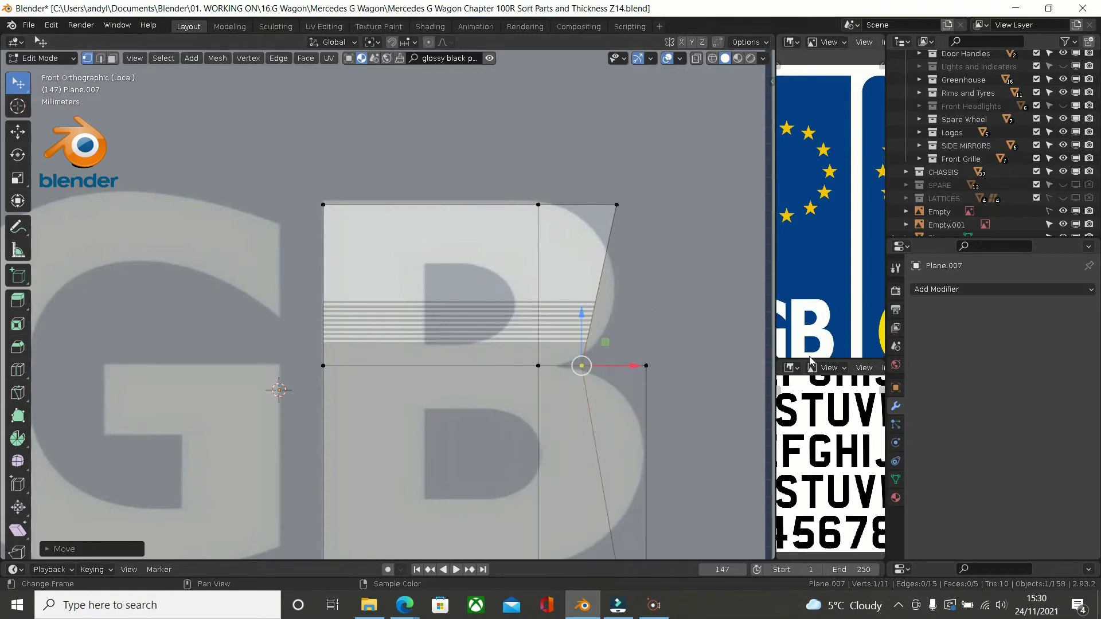
pyautogui.hotkey('ctrl', 'z')
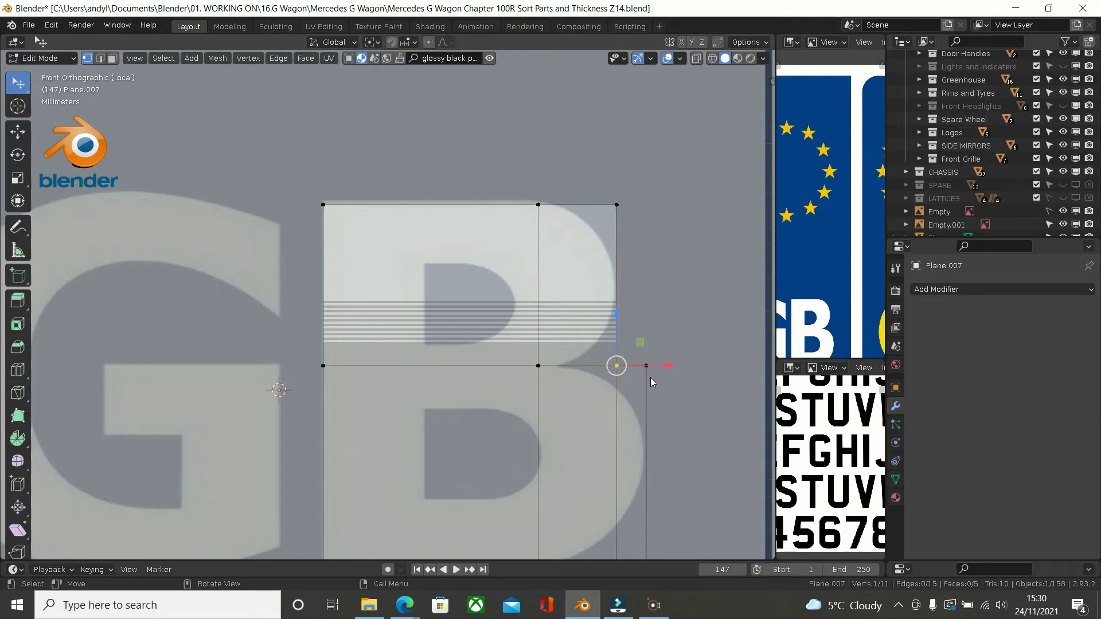
# Step: Add one centred horizontal loop cut across the B's upper bowl and another across its lower bowl
pyautogui.scroll(-2, 650, 377)
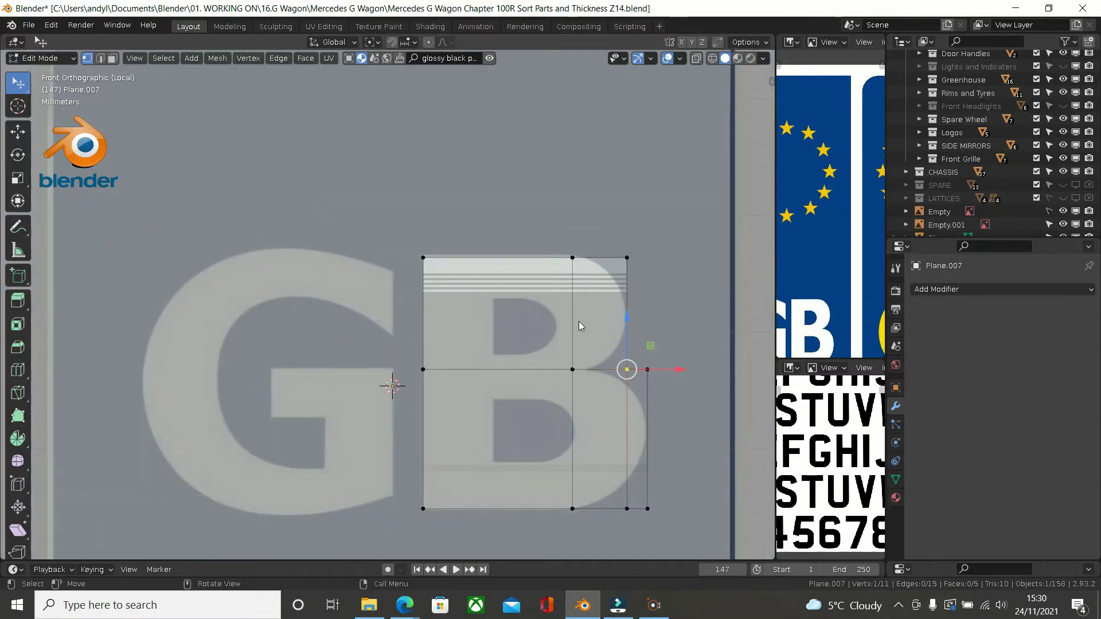
pyautogui.hotkey('ctrl', 'r')
pyautogui.click(425, 321)
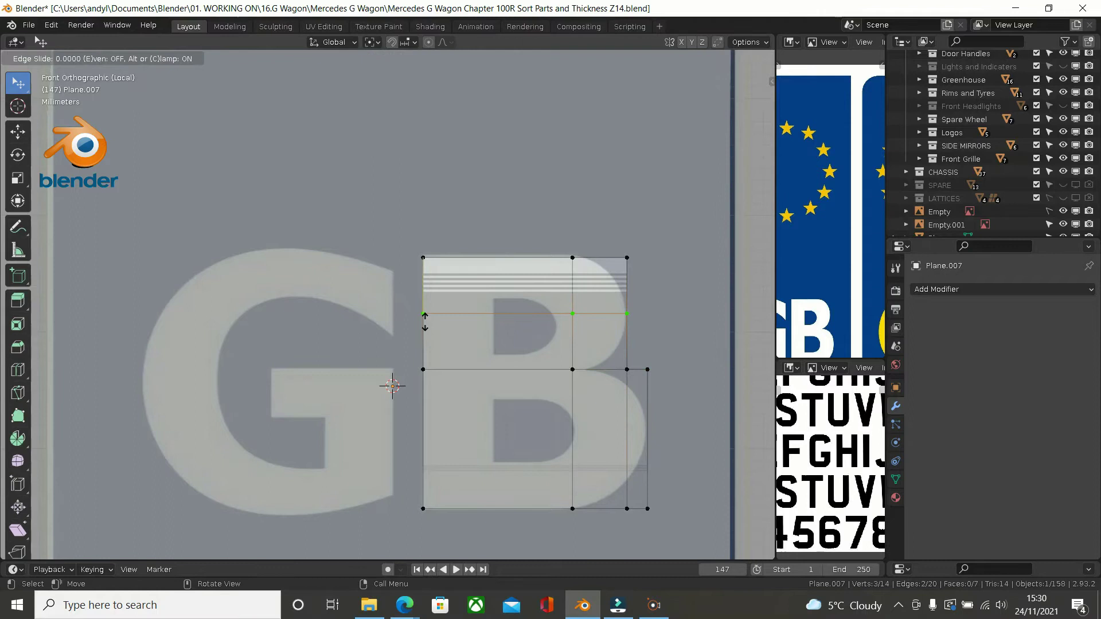
pyautogui.click(425, 322)
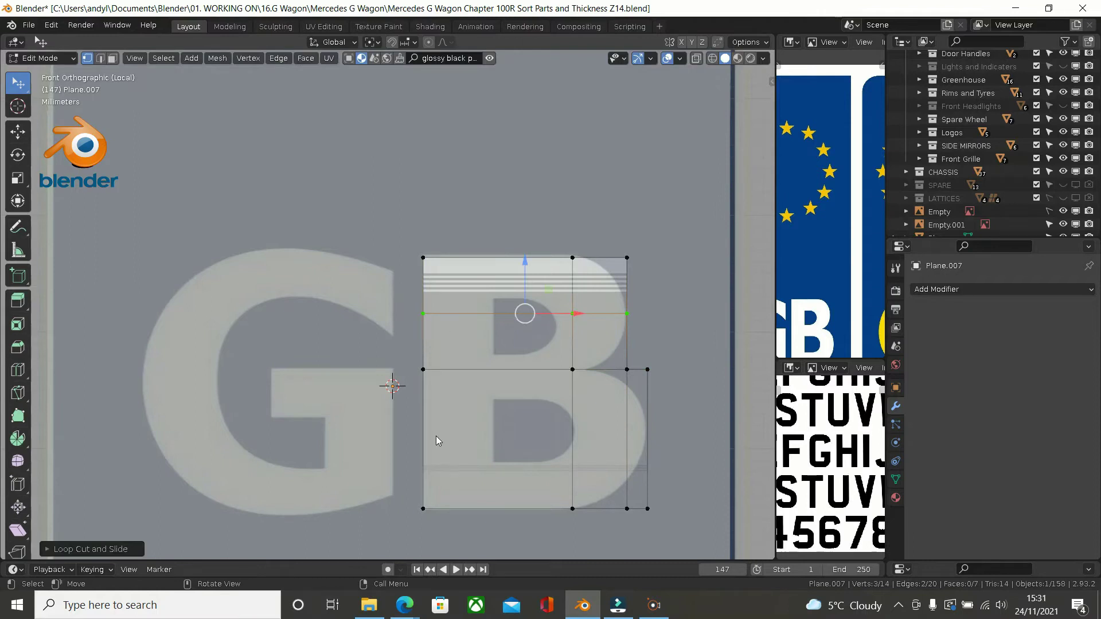
pyautogui.hotkey('ctrl', 'r')
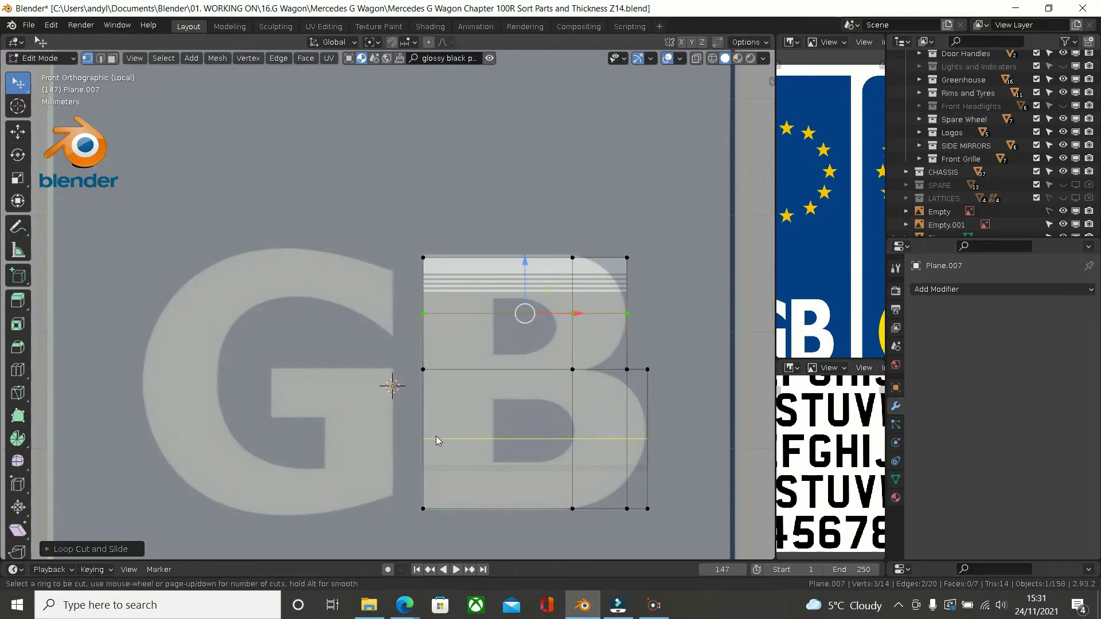
pyautogui.click(436, 441)
pyautogui.click(436, 436)
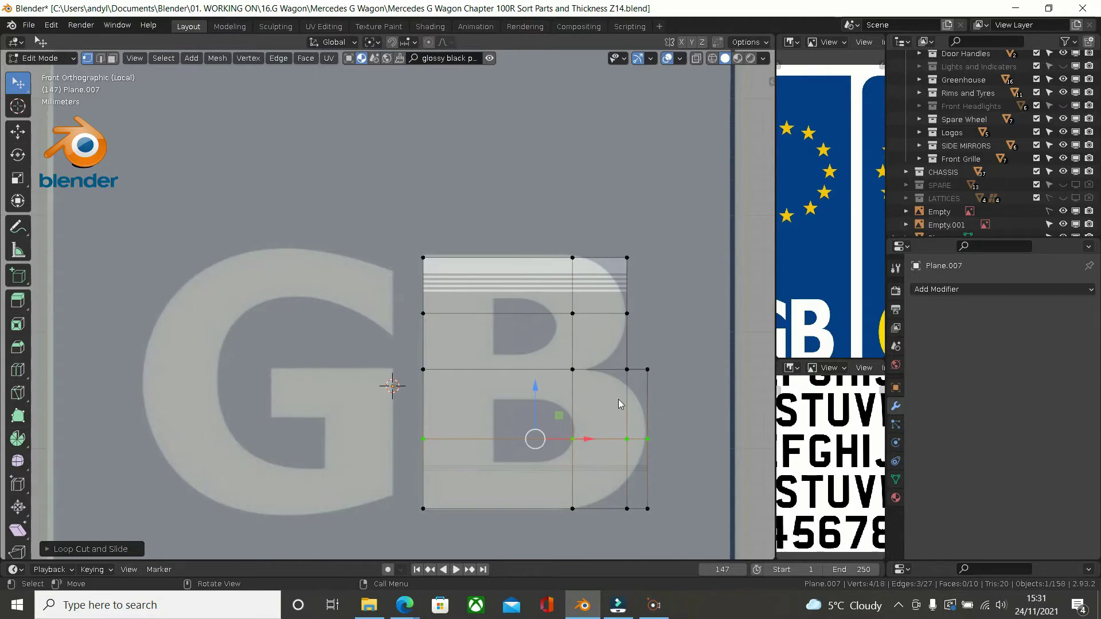
# Step: Add two more horizontal loop cuts to the upper bowl, one below and one above its existing middle cut
pyautogui.scroll(1, 625, 397)
pyautogui.scroll(1, 625, 397)
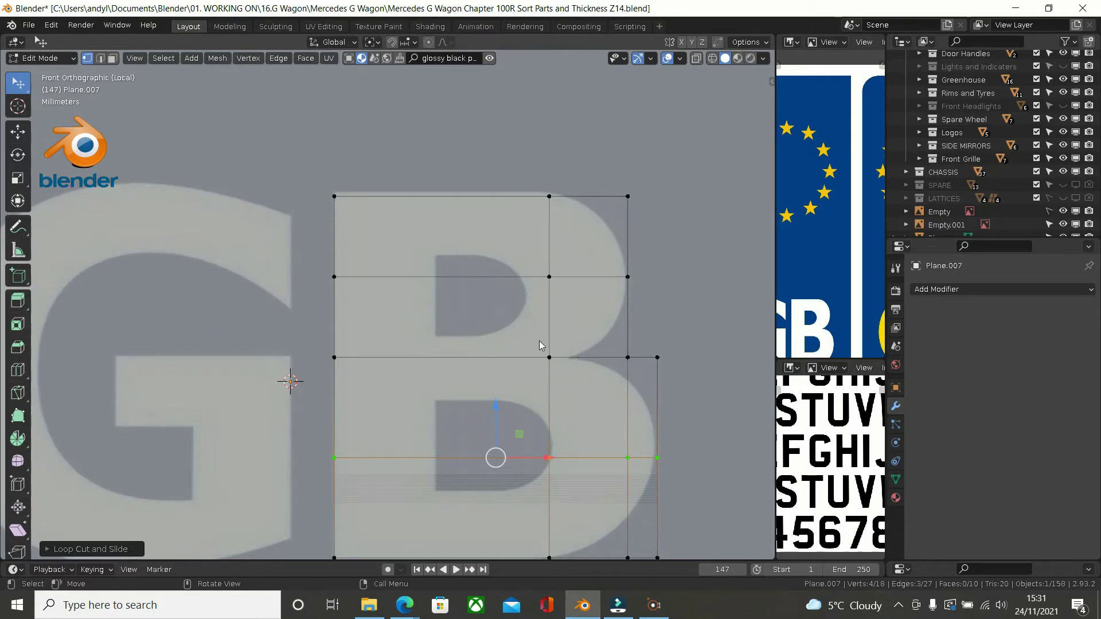
pyautogui.hotkey('ctrl', 'r')
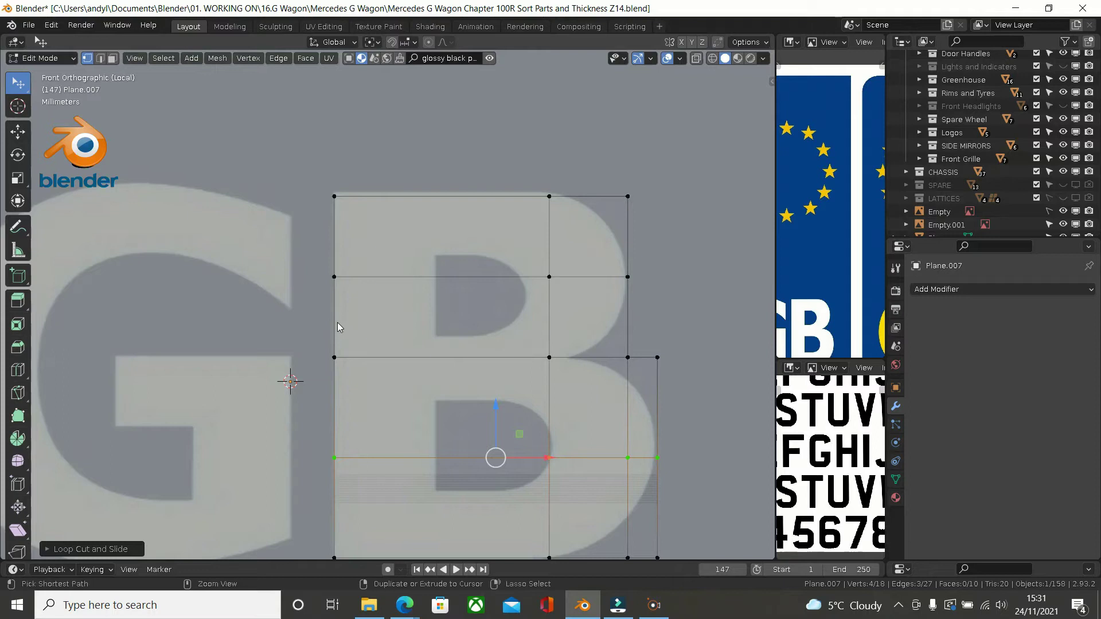
pyautogui.click(337, 322)
pyautogui.rightClick(336, 321)
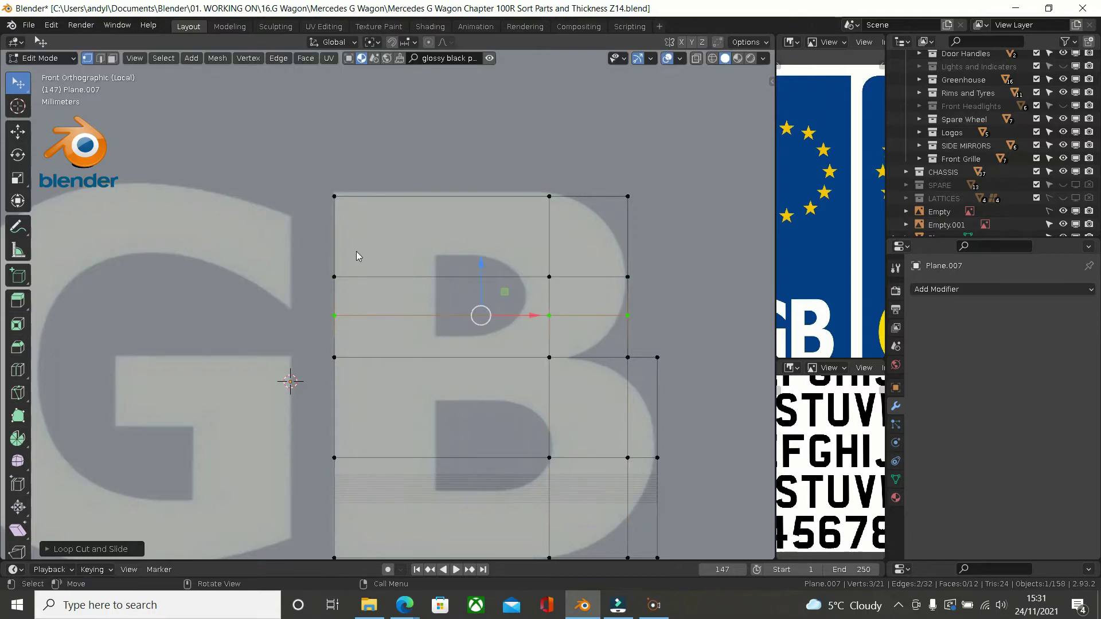
pyautogui.press('g')
pyautogui.press('g')
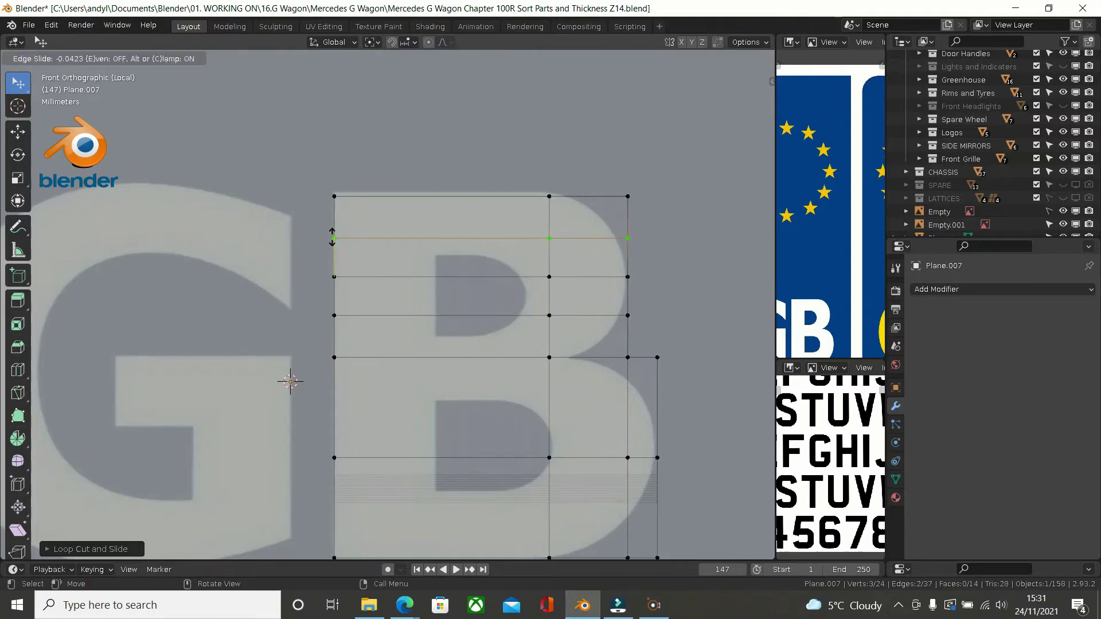
pyautogui.click(332, 237)
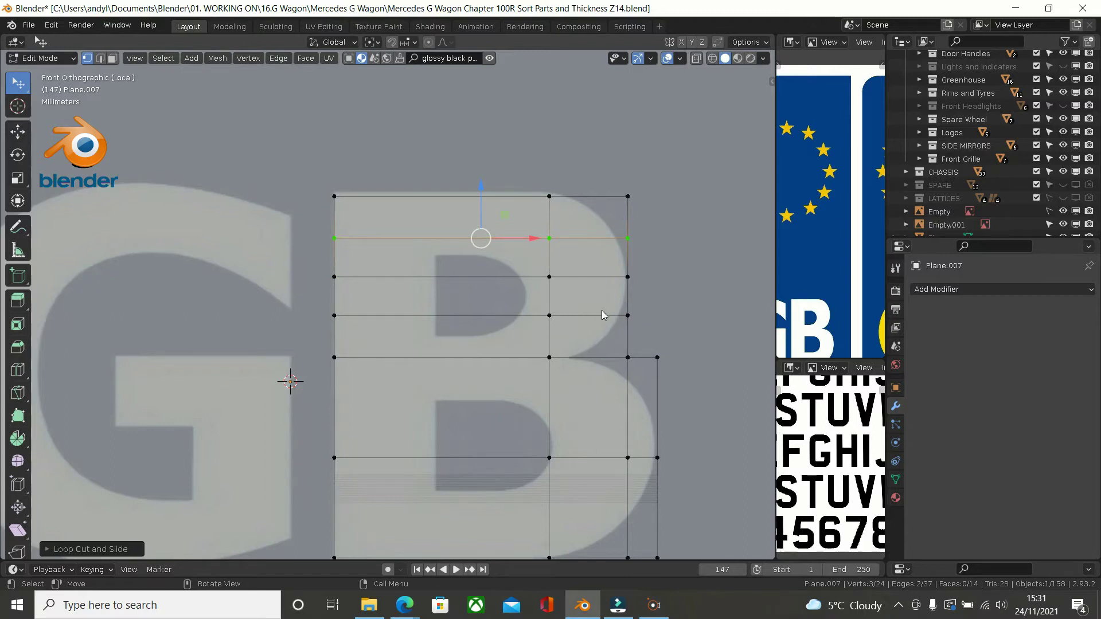
# Step: Select the B mesh's full top edge path and raise it slightly along Z to match the letter's top
pyautogui.click(549, 196)
pyautogui.click(334, 197)
pyautogui.keyDown('ctrl'); pyautogui.click(627, 196); pyautogui.keyUp('ctrl')
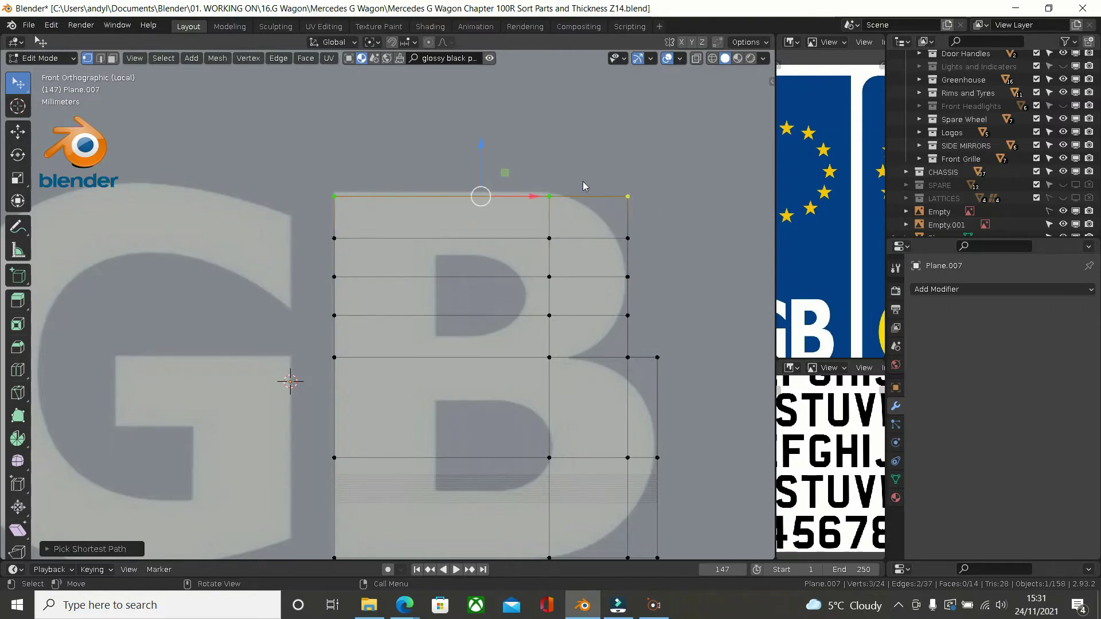
pyautogui.moveTo(480, 155); pyautogui.dragTo(480, 144)
pyautogui.scroll(-1, 659, 239)
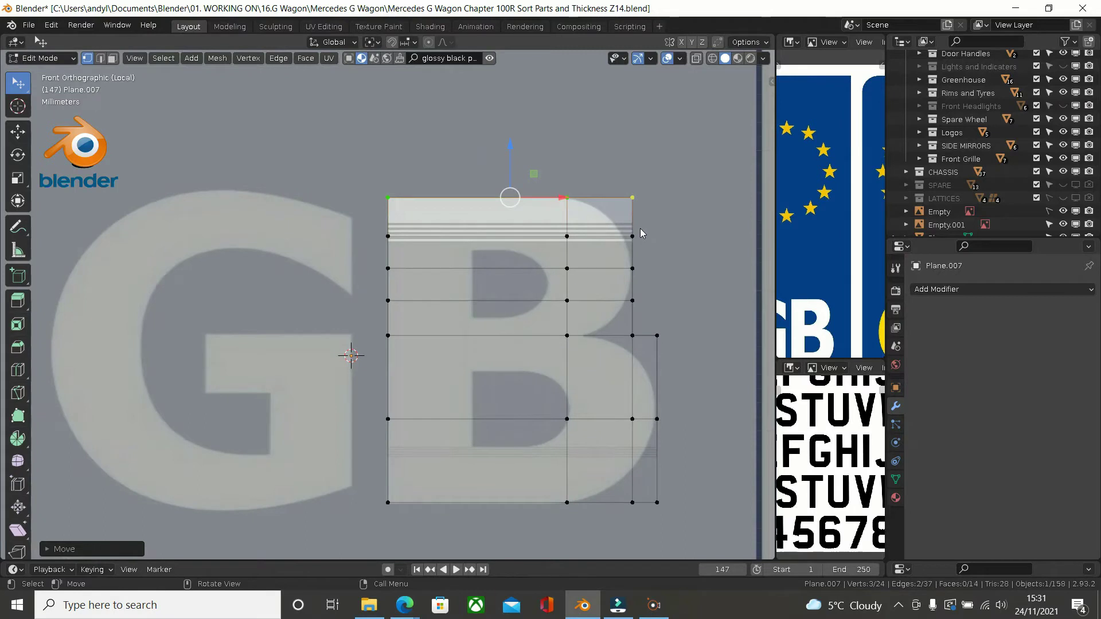
pyautogui.click(547, 146)
# Step: Add one centred horizontal loop cut to the lower half of the B's lower bowl
pyautogui.scroll(1, 548, 157)
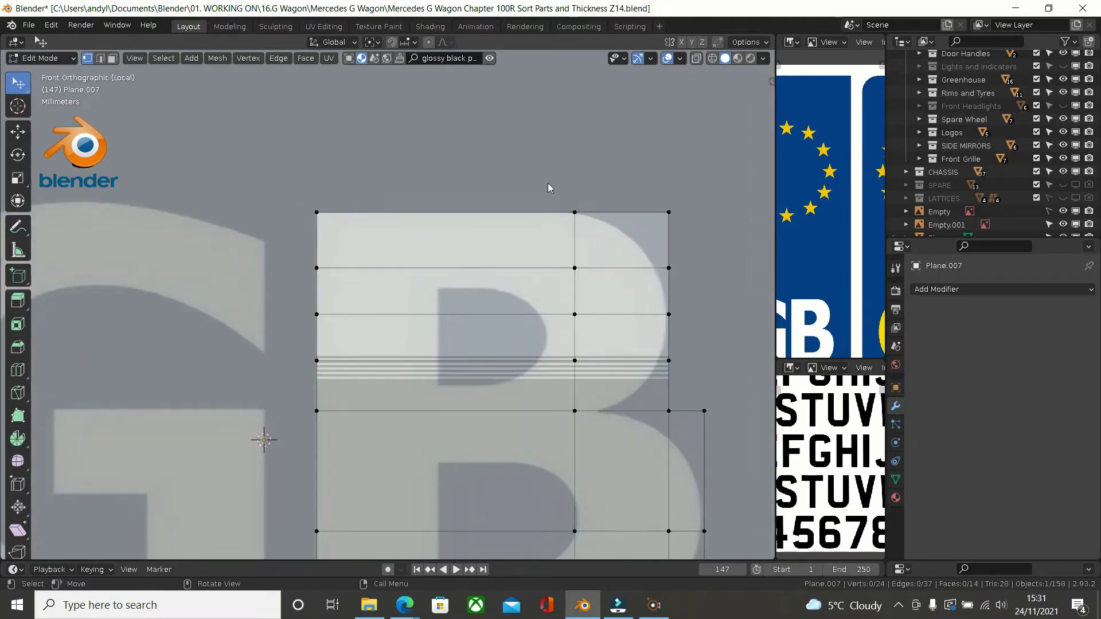
pyautogui.scroll(-1, 548, 193)
pyautogui.keyDown('shift'); pyautogui.moveTo(546, 234); pyautogui.dragTo(528, 168, button='middle'); pyautogui.keyUp('shift')
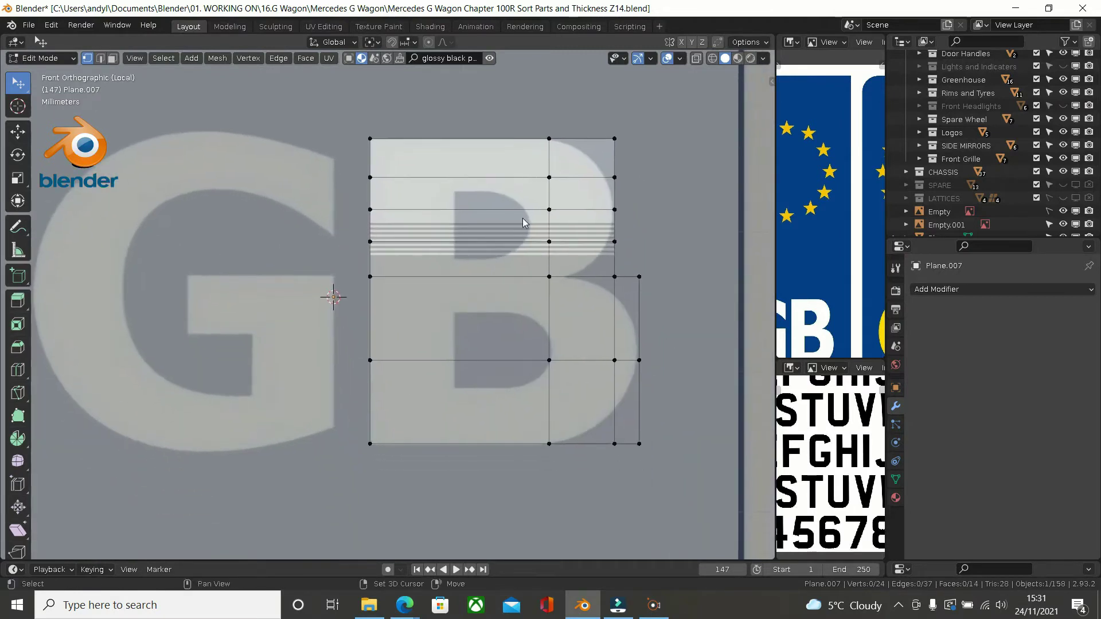
pyautogui.hotkey('ctrl', 'r')
pyautogui.click(516, 410)
pyautogui.rightClick(497, 412)
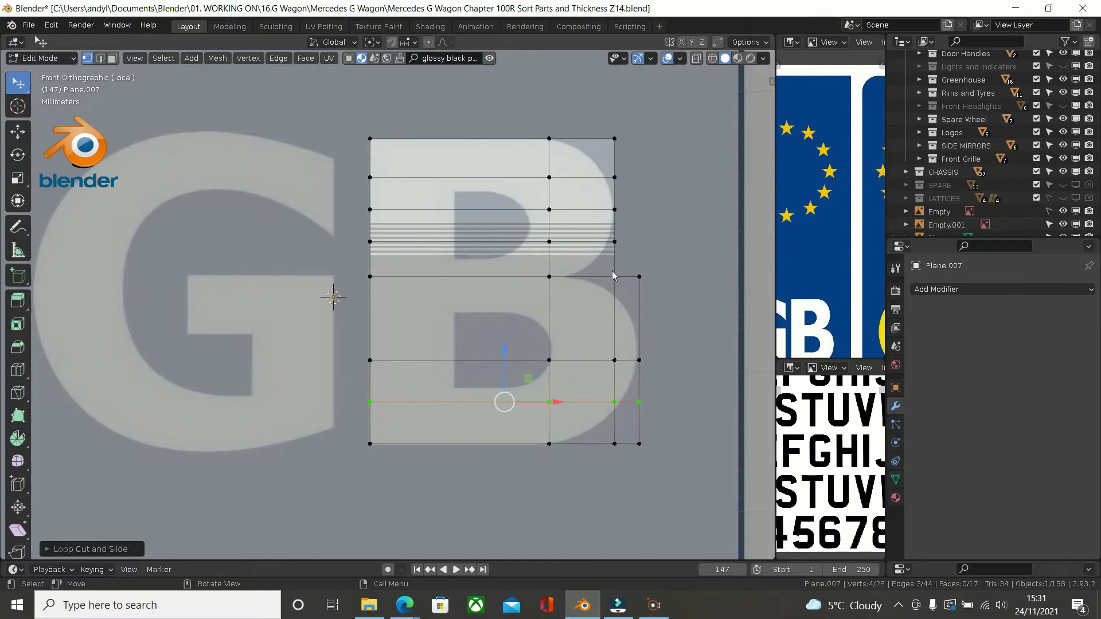
# Step: Move the waist vertex inward along X to the notch between the bowls, and place the outer corner vertex on the lower bowl's upper curve
pyautogui.scroll(1, 614, 275)
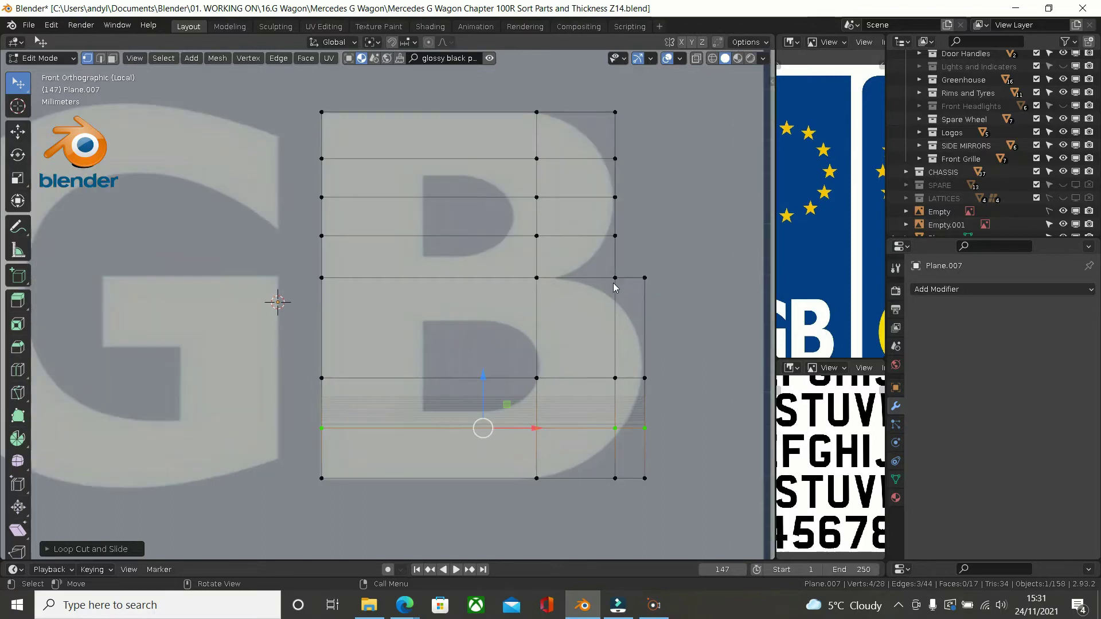
pyautogui.click(614, 279)
pyautogui.moveTo(645, 278); pyautogui.dragTo(594, 285)
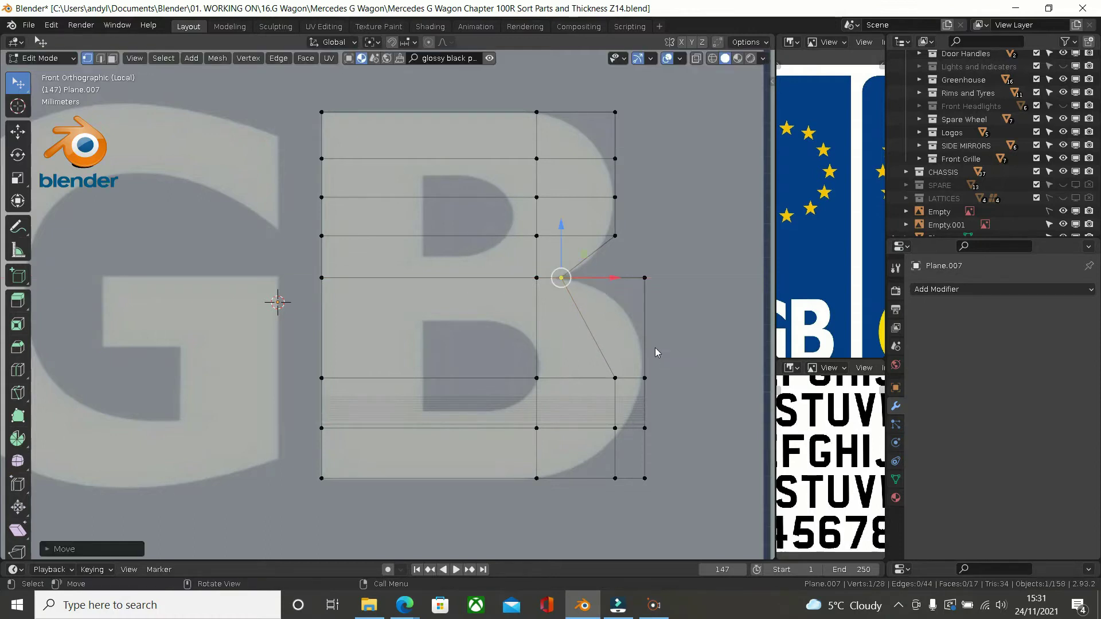
pyautogui.click(645, 275)
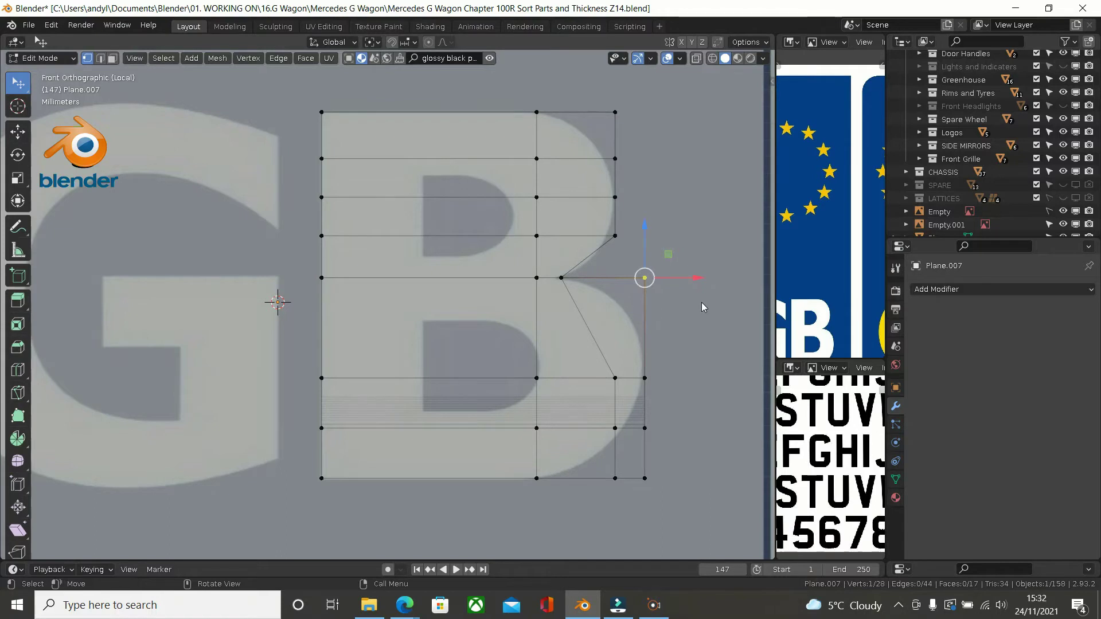
pyautogui.press('g')
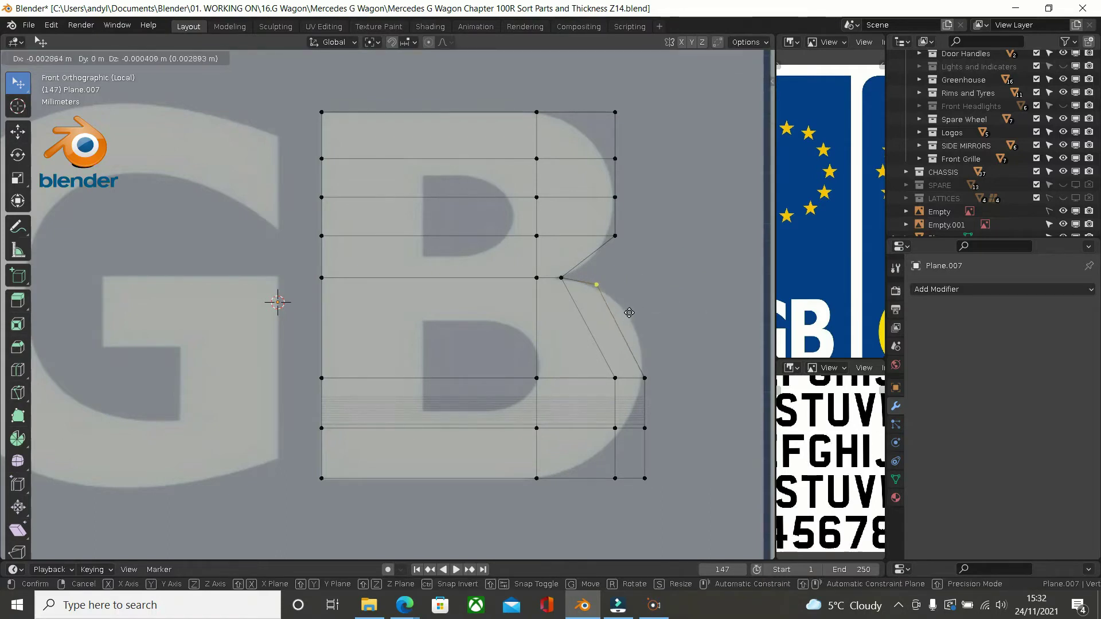
pyautogui.click(629, 315)
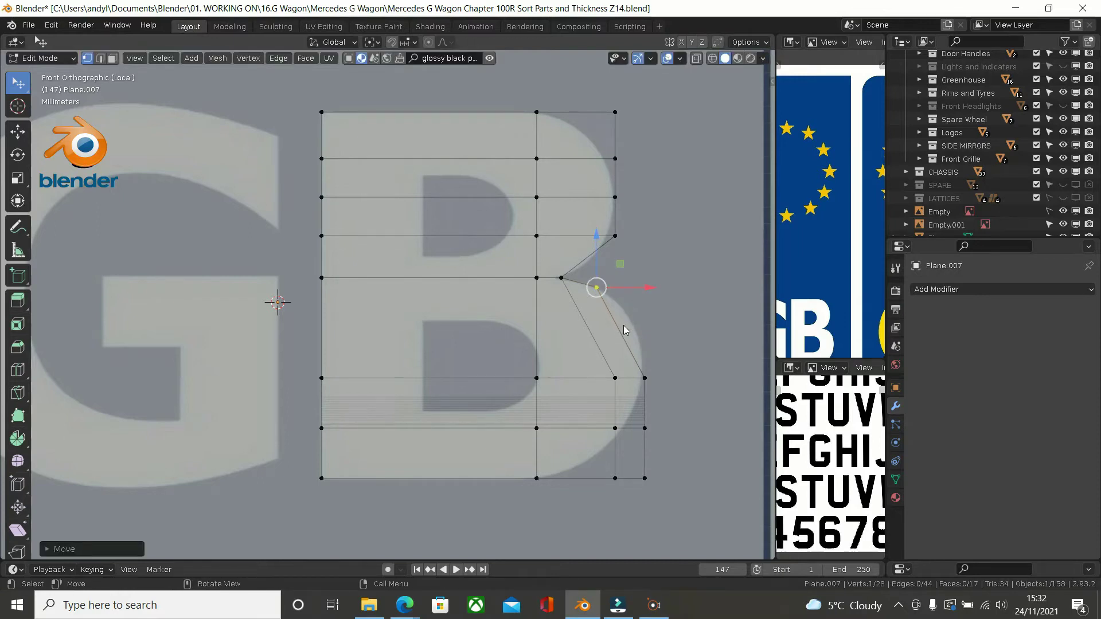
# Step: Add a loop cut between the waist and the lower bowl's middle, and move its outermost vertex onto the traced curve
pyautogui.hotkey('ctrl', 'r')
pyautogui.click(541, 328)
pyautogui.rightClick(542, 328)
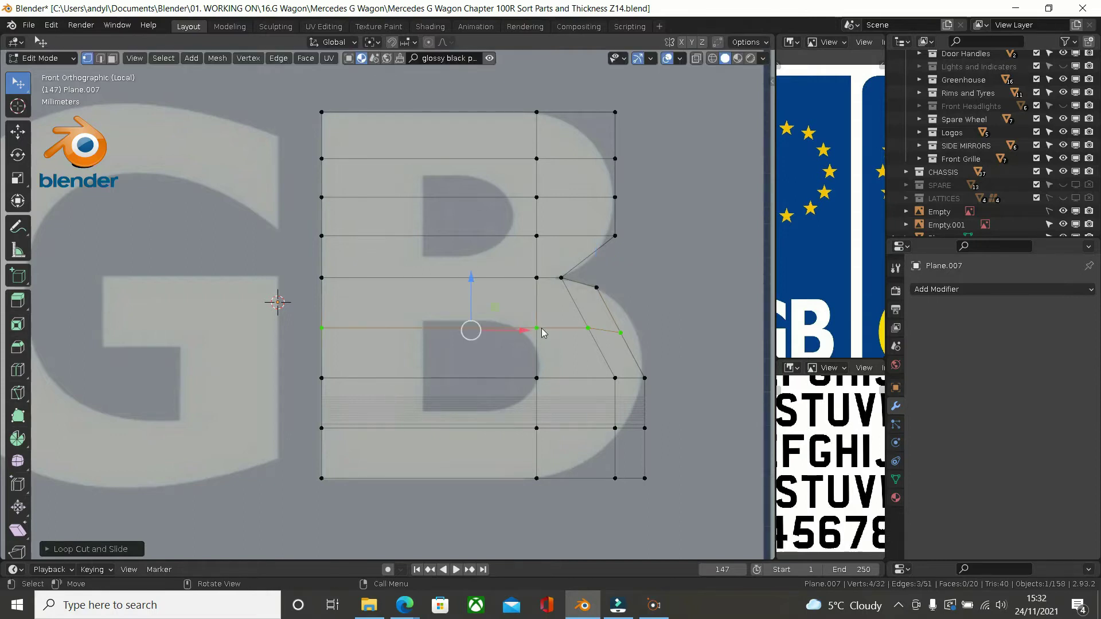
pyautogui.click(617, 326)
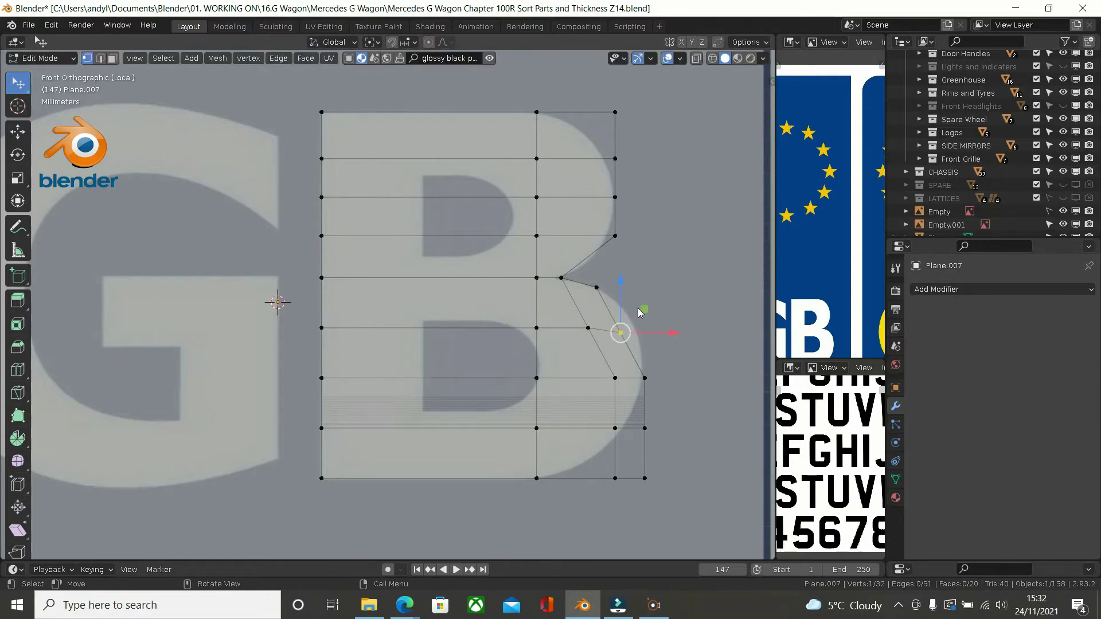
pyautogui.moveTo(622, 302); pyautogui.dragTo(680, 326)
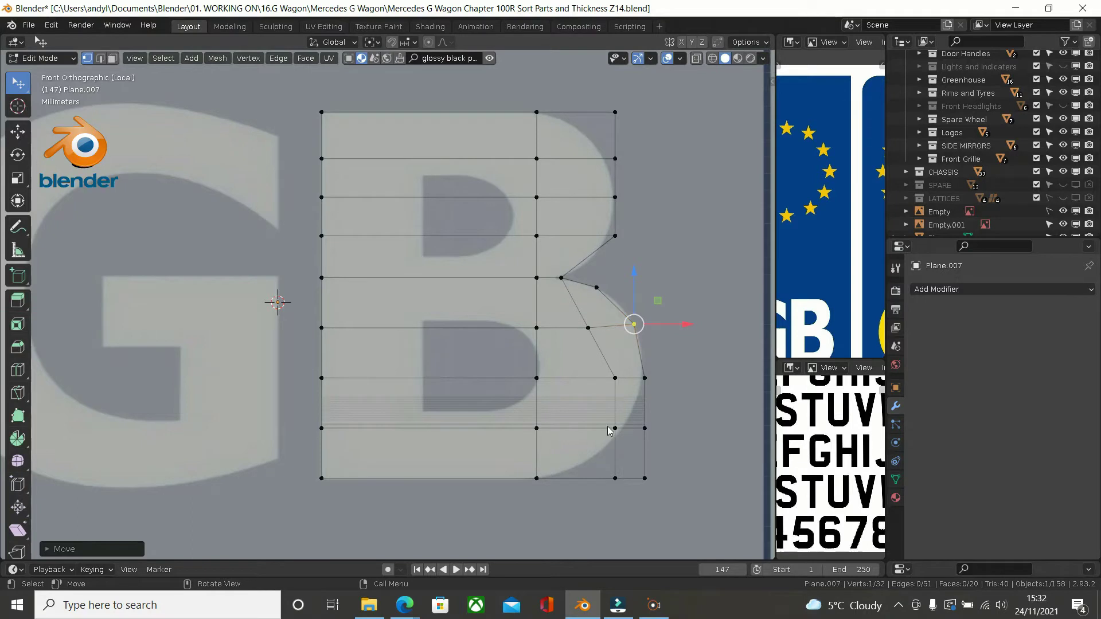
# Step: Shift the lower bowl's three interior vertices inward along X so their column runs evenly down from the waist notch
pyautogui.click(616, 381)
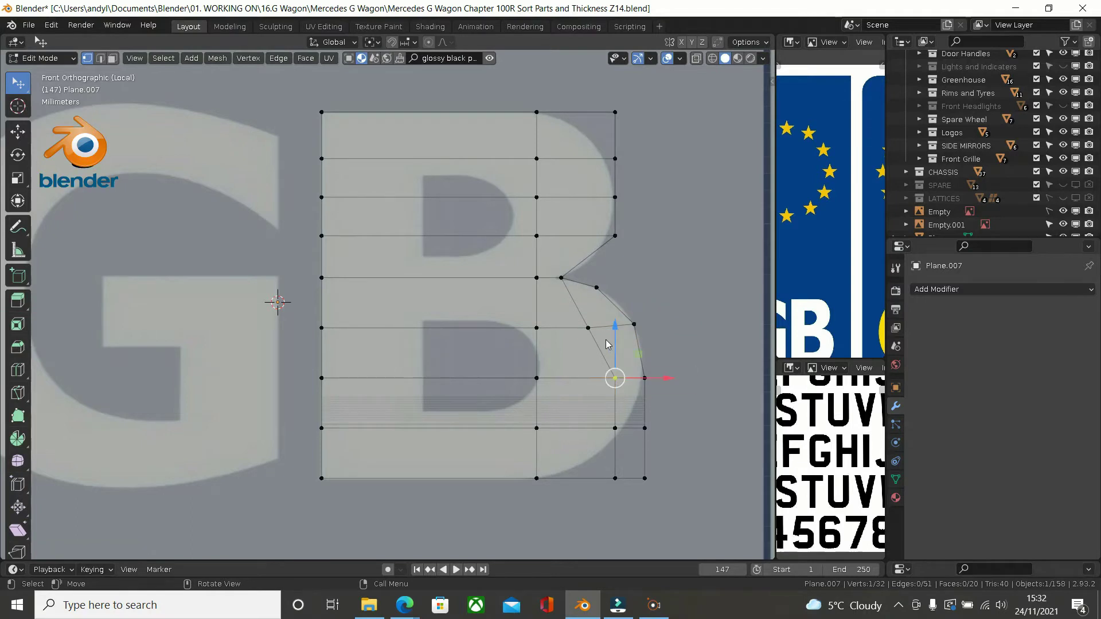
pyautogui.keyDown('shift'); pyautogui.click(588, 330); pyautogui.keyUp('shift')
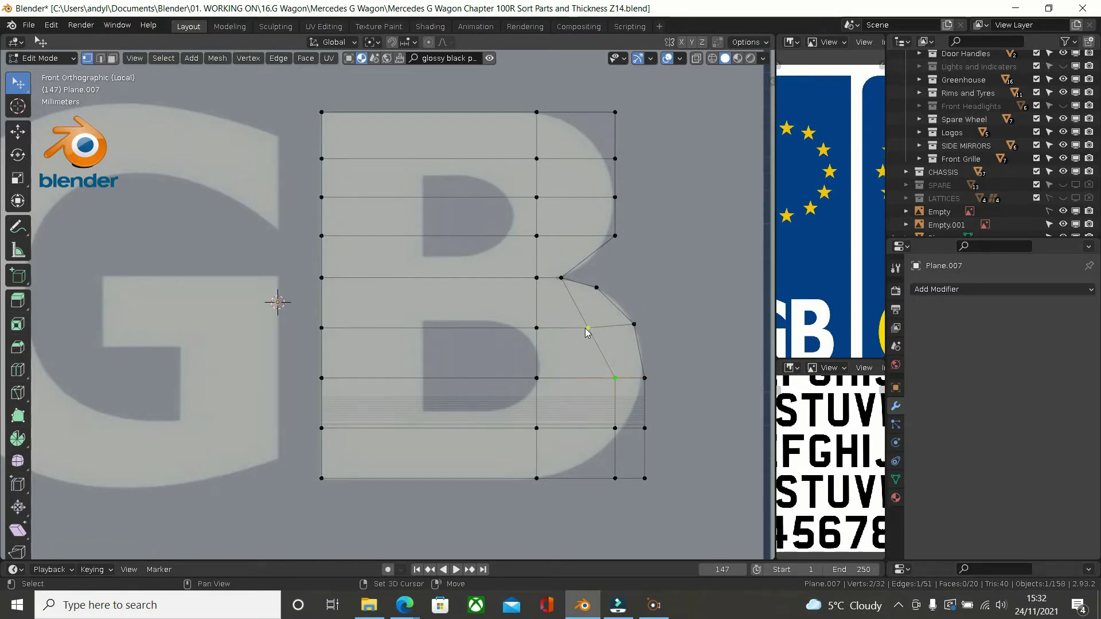
pyautogui.moveTo(663, 351); pyautogui.dragTo(630, 383)
pyautogui.click(605, 383)
pyautogui.click(617, 432)
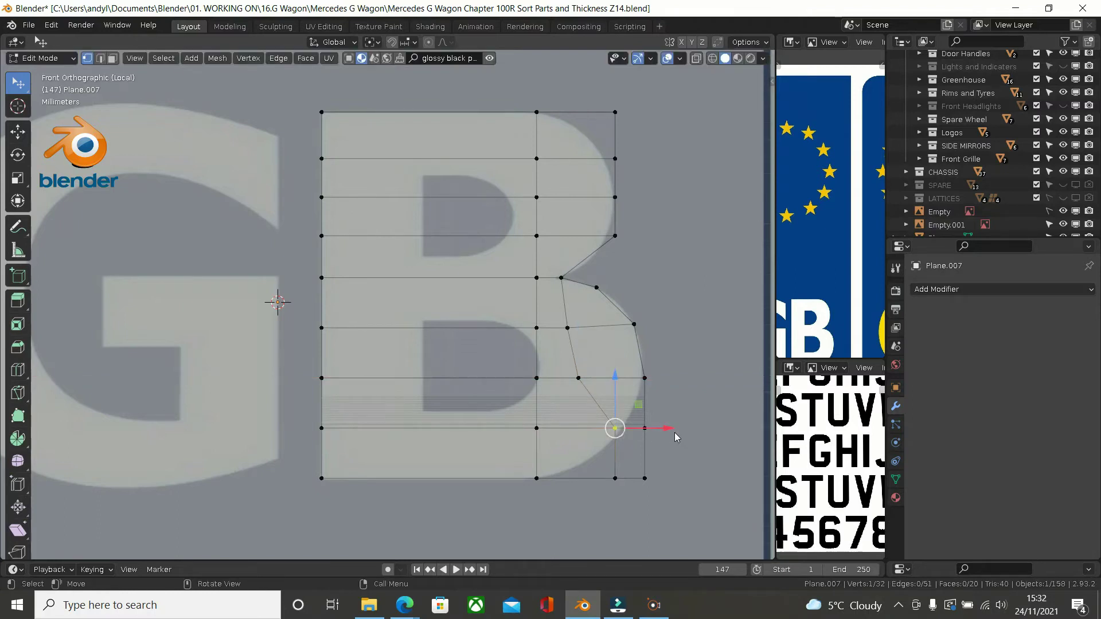
pyautogui.moveTo(665, 428); pyautogui.dragTo(629, 428)
pyautogui.click(578, 378)
pyautogui.moveTo(628, 378); pyautogui.dragTo(621, 378)
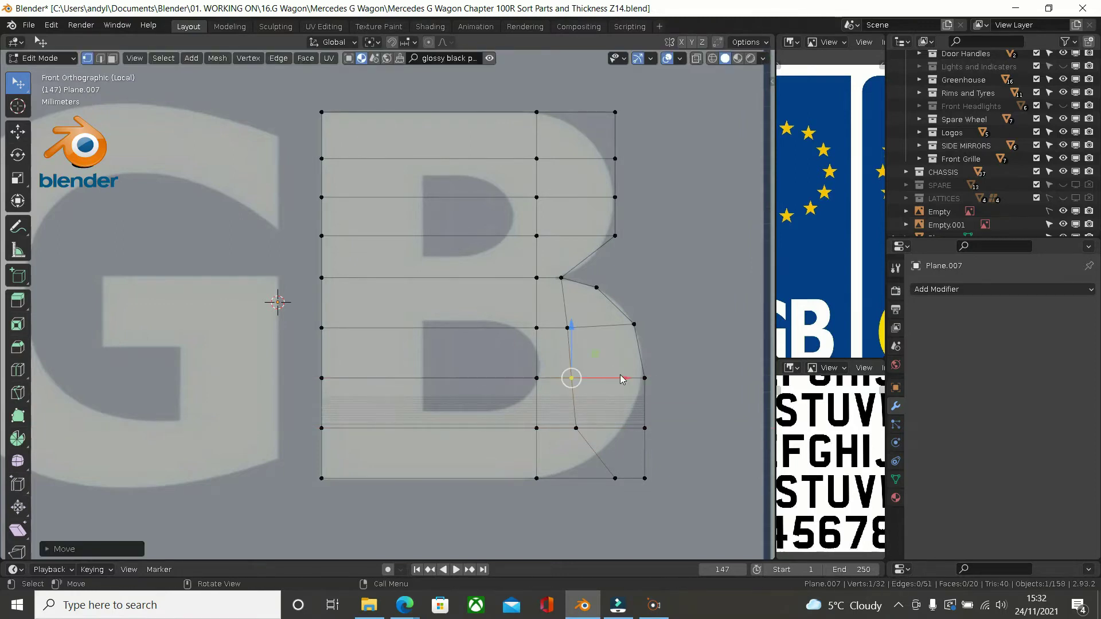
# Step: Slide the lower bowl's second-outermost bottom vertex diagonally up along its edge onto the traced curve
pyautogui.click(616, 477)
pyautogui.hotkey('shift', 'v')
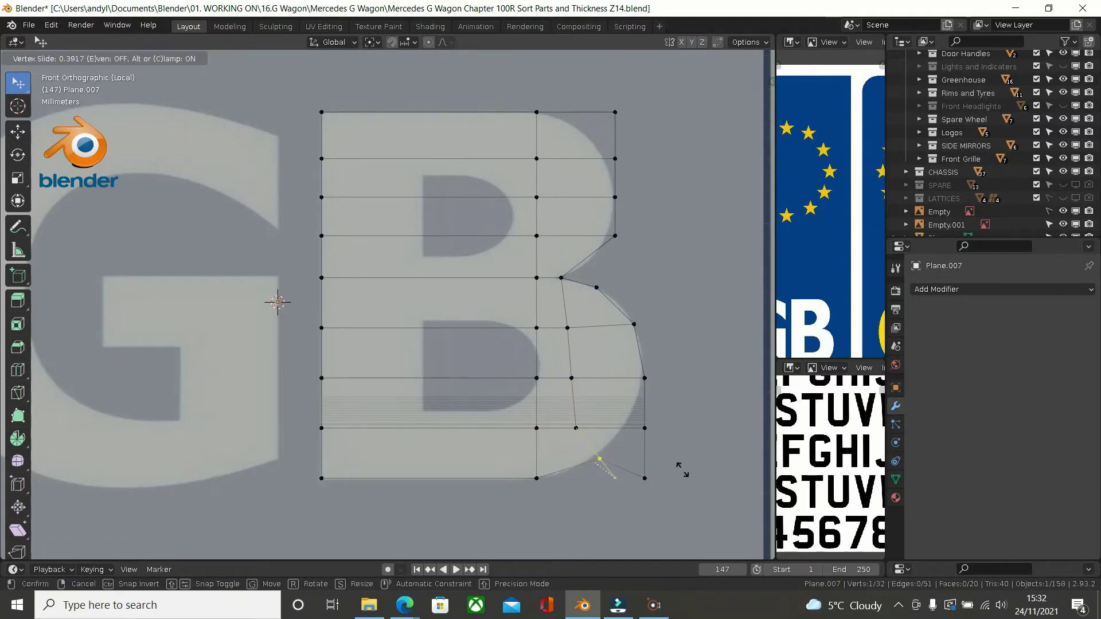
pyautogui.click(683, 467)
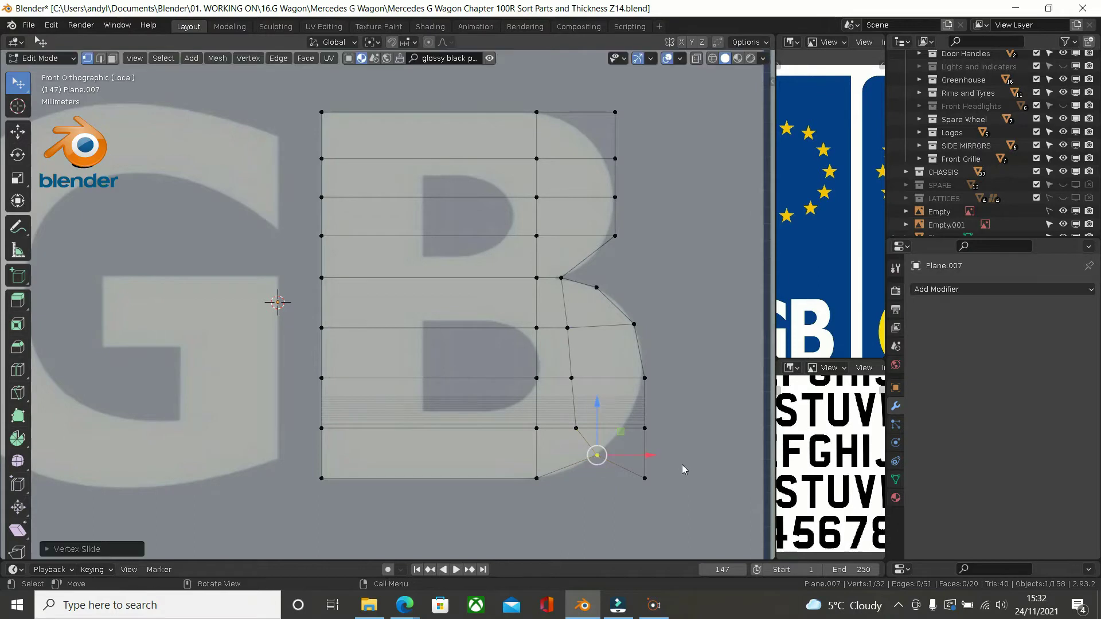
# Step: Merge the lower bowl's bottom outer corner vertex into the one above it, and move it inward along X onto the traced curve
pyautogui.click(645, 477)
pyautogui.keyDown('shift'); pyautogui.click(648, 416); pyautogui.keyUp('shift')
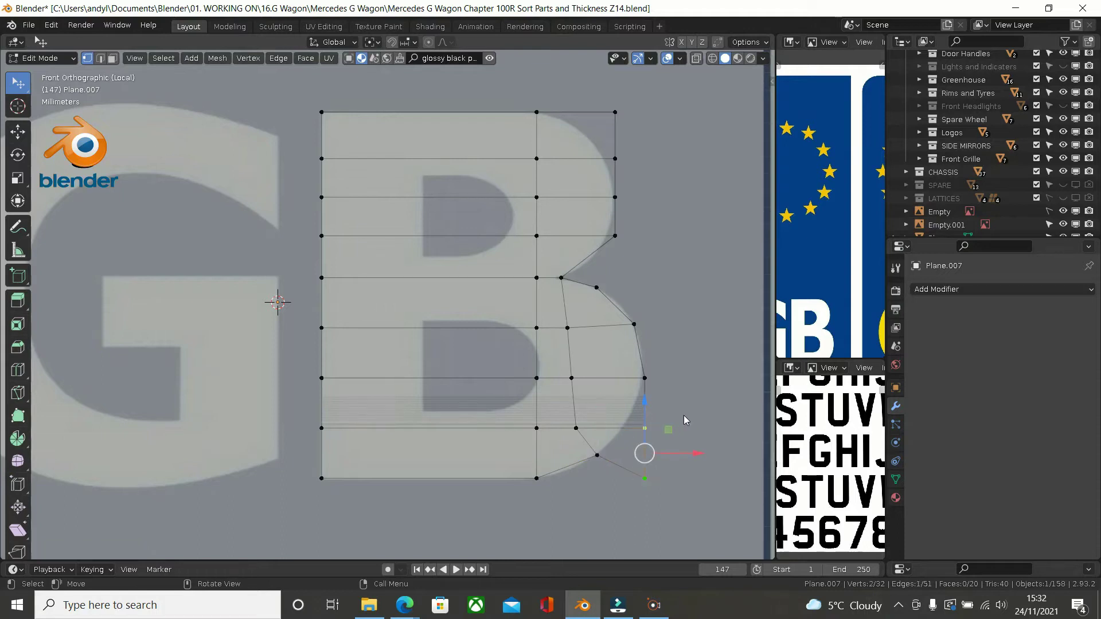
pyautogui.press('m')
pyautogui.click(671, 468)
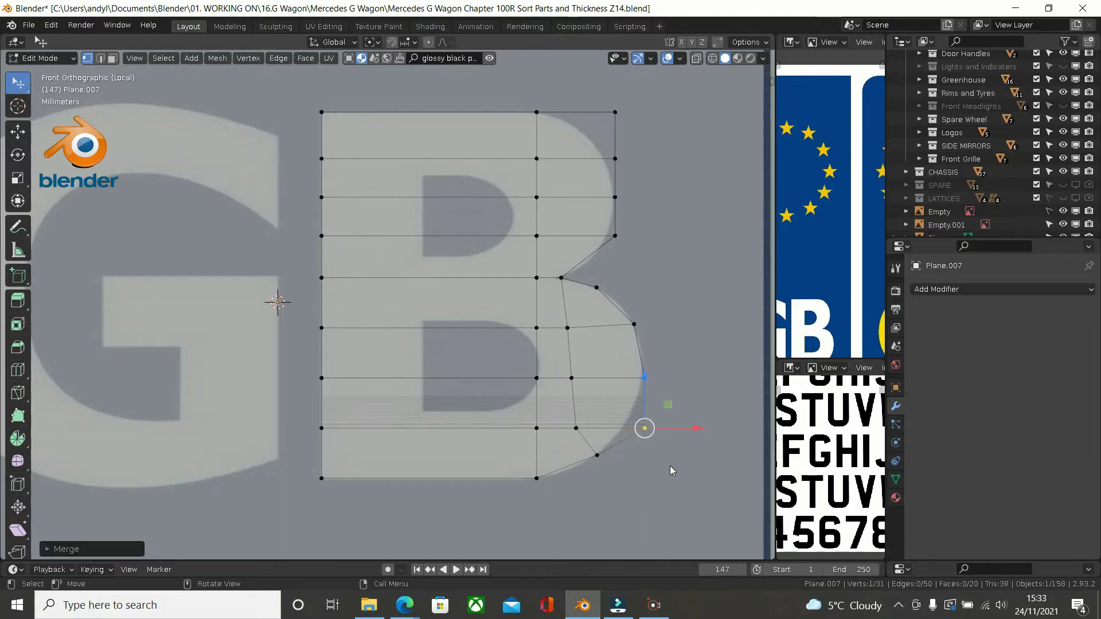
pyautogui.moveTo(695, 428); pyautogui.dragTo(670, 421)
# Step: Move the lower bowl's first vertex beyond the waist notch slightly outward and down along the traced upper curve
pyautogui.click(646, 377)
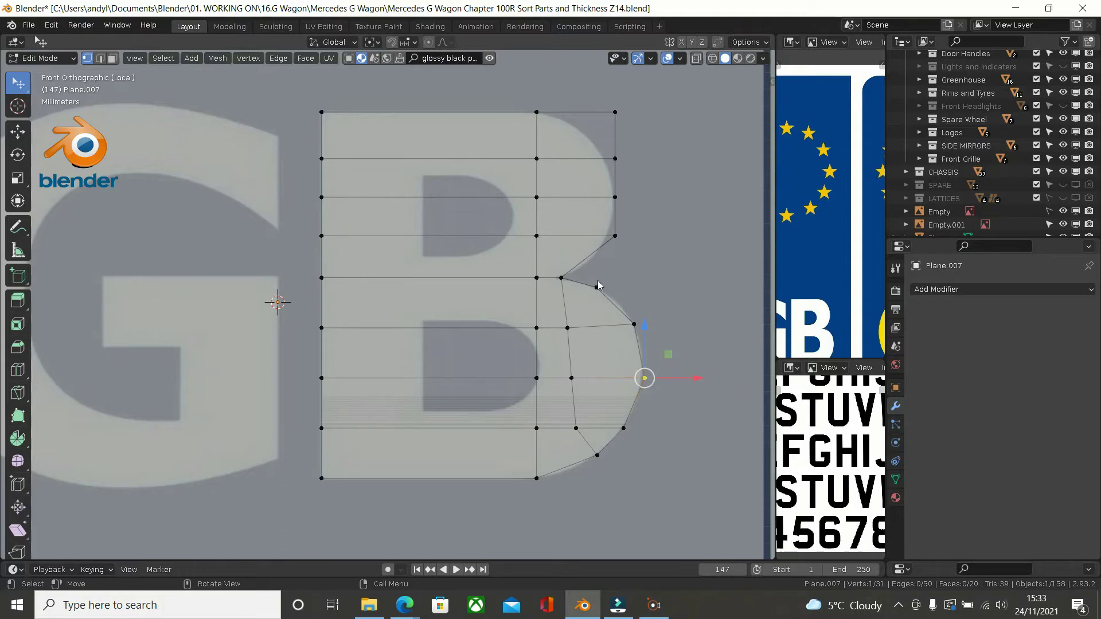
pyautogui.moveTo(598, 285); pyautogui.dragTo(597, 287)
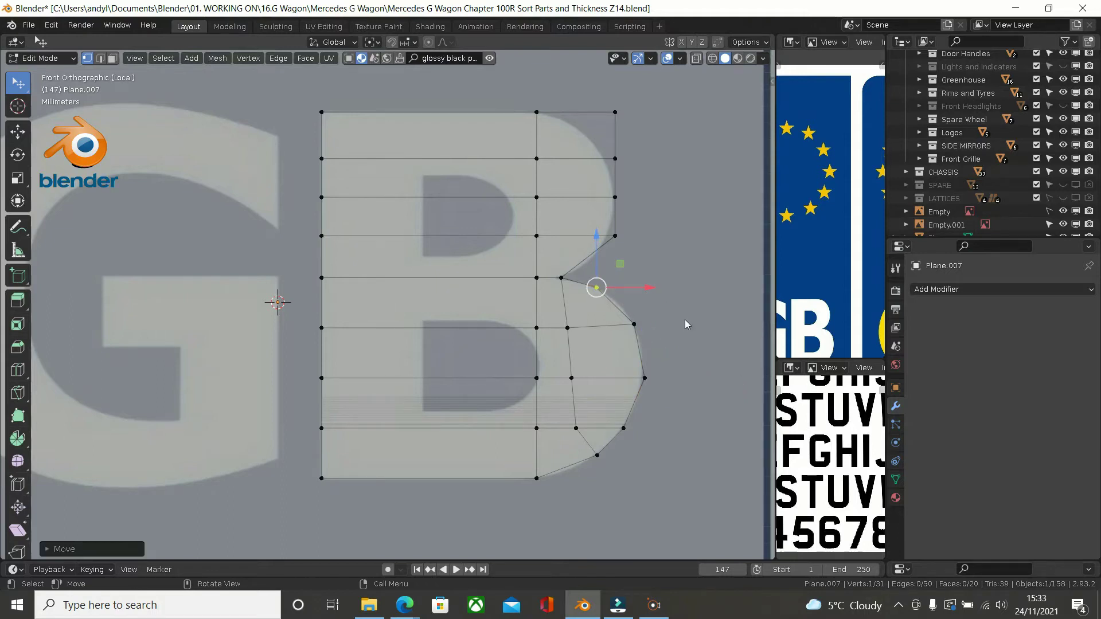
pyautogui.press('g')
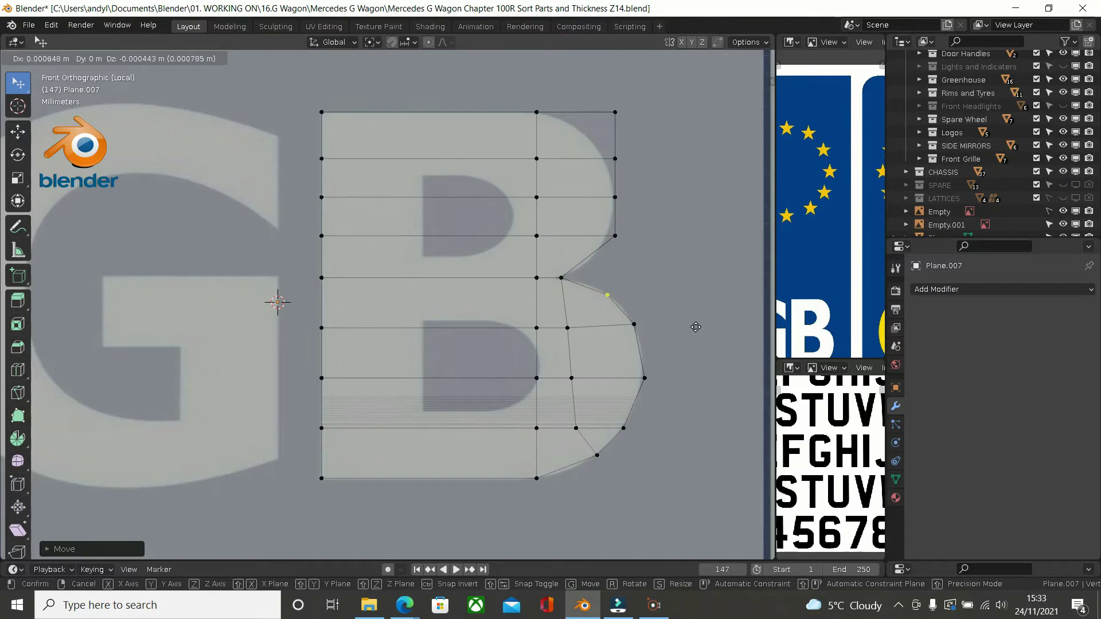
pyautogui.click(695, 325)
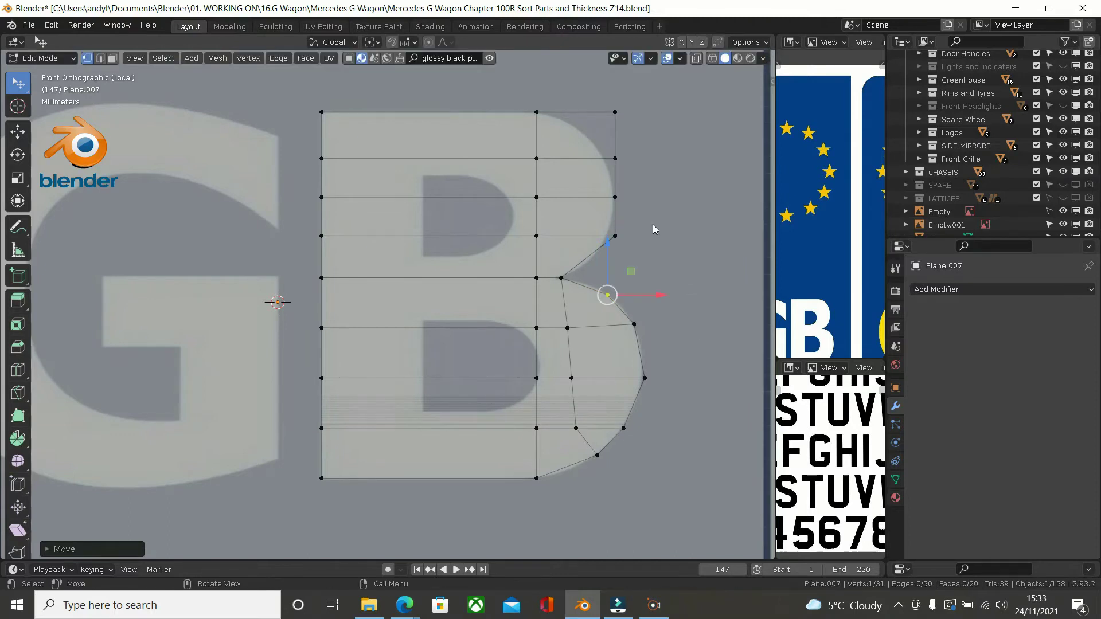
# Step: Move the upper bowl's lowest outer vertex inward and down onto the traced curve just above the waist notch
pyautogui.scroll(2, 653, 225)
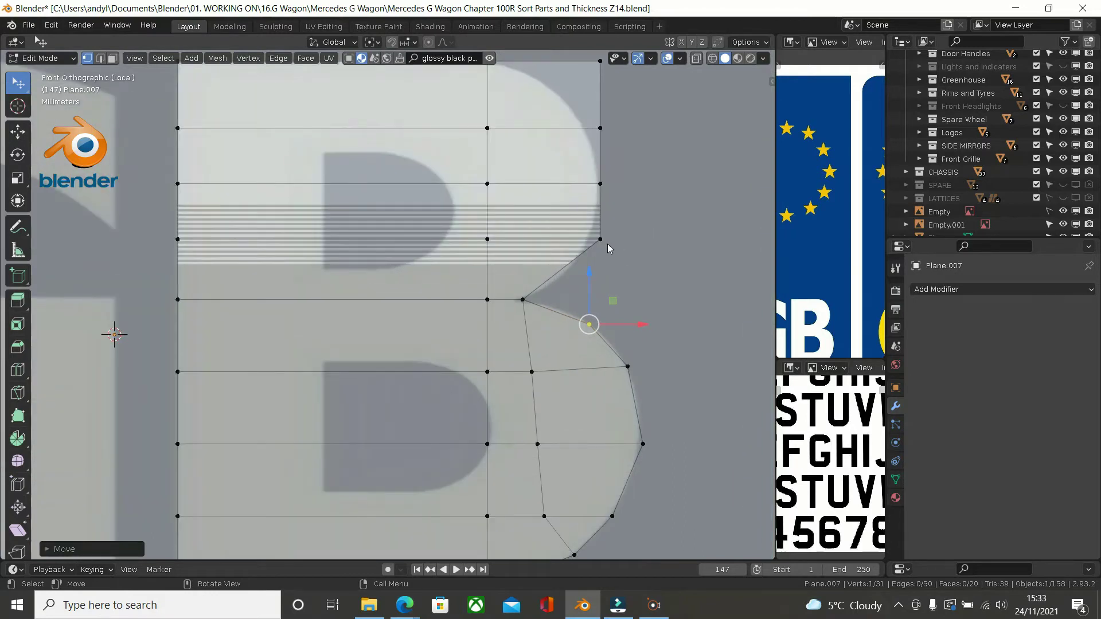
pyautogui.click(606, 246)
pyautogui.press('g')
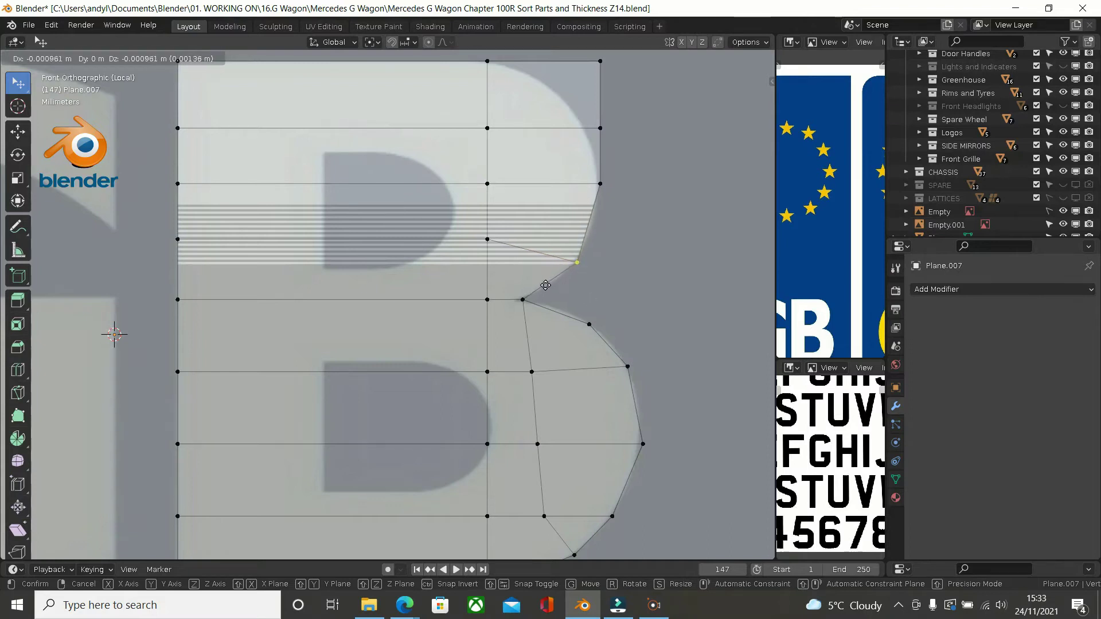
pyautogui.click(546, 285)
pyautogui.click(601, 182)
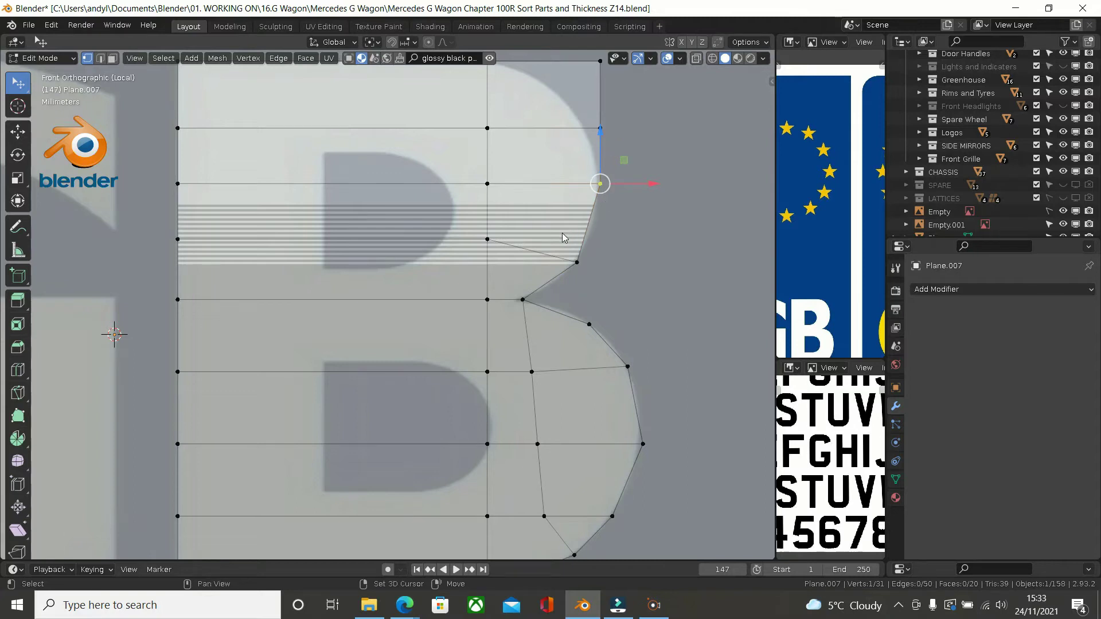
pyautogui.scroll(-2, 564, 237)
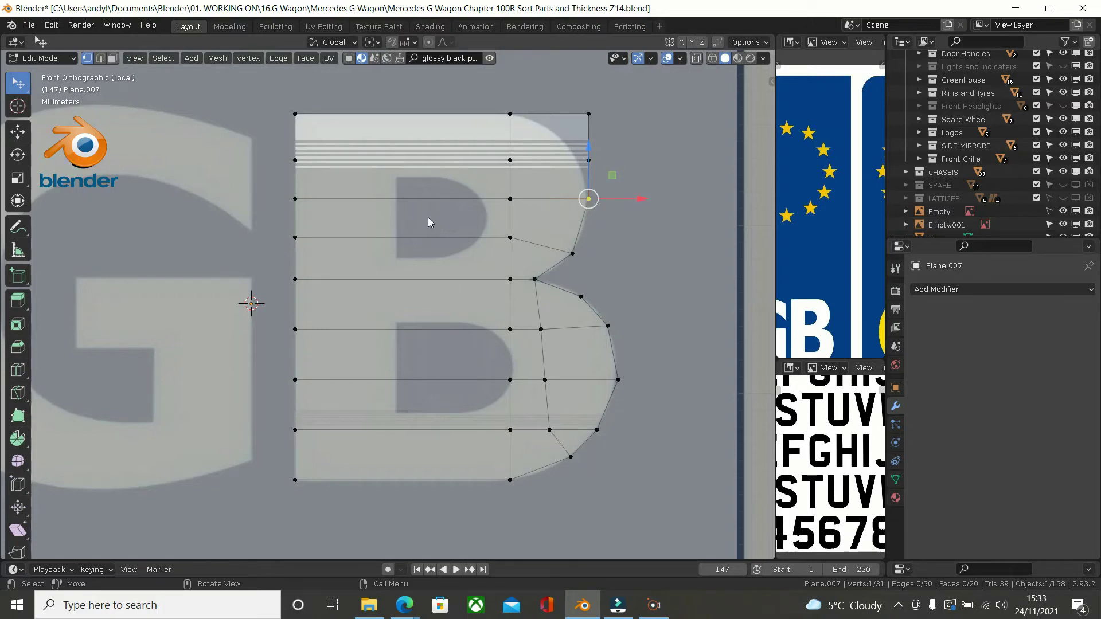
# Step: Add a centred loop cut across the lower half of the upper bowl, and move its outermost vertex along X onto the curve
pyautogui.hotkey('ctrl', 'r')
pyautogui.click(311, 216)
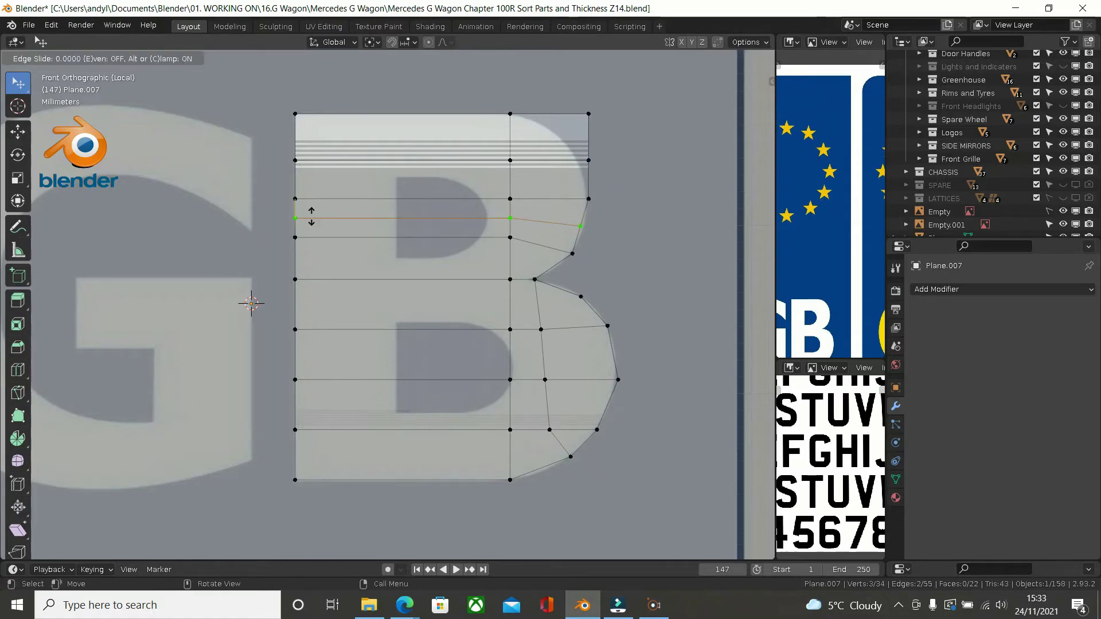
pyautogui.click(312, 215)
pyautogui.click(593, 226)
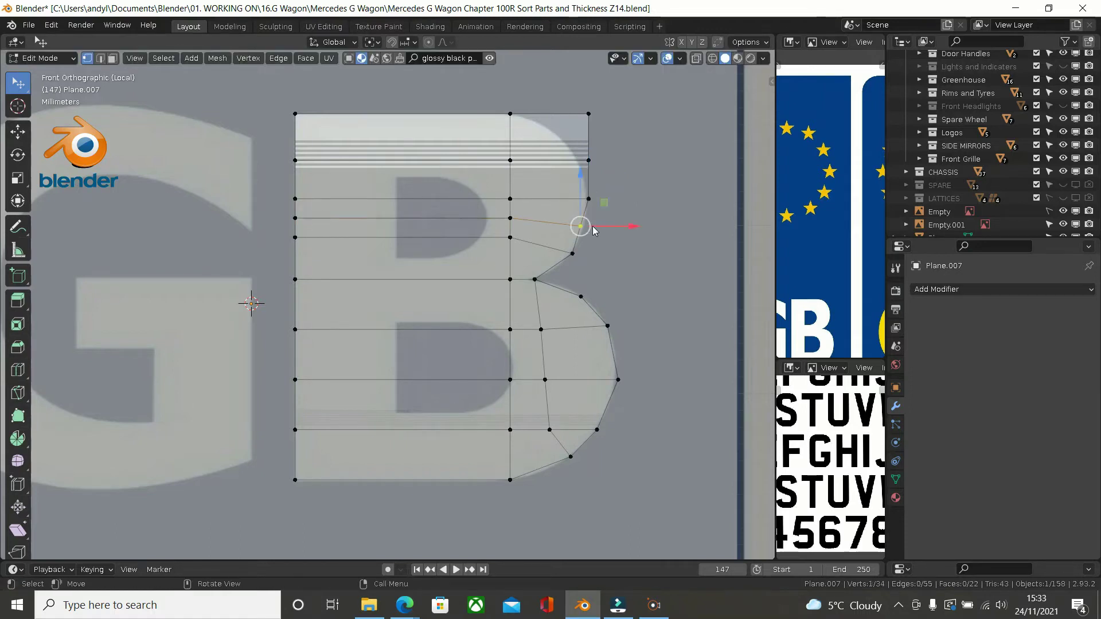
pyautogui.moveTo(621, 226); pyautogui.dragTo(625, 225)
# Step: Shift the upper bowl's second-highest outer vertex inward along X, and move the top corner vertex in and down onto the curve
pyautogui.click(588, 160)
pyautogui.moveTo(628, 160); pyautogui.dragTo(622, 160)
pyautogui.click(588, 113)
pyautogui.press('g')
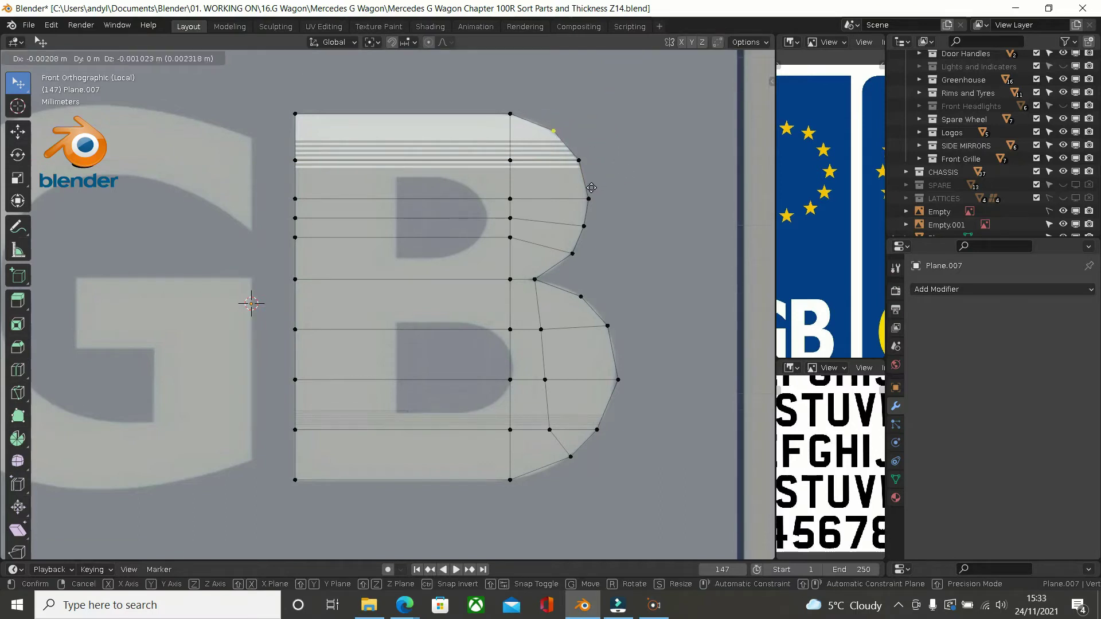
pyautogui.click(591, 189)
# Step: Compare the B's outline with the reference letter in Object Mode and Edit Mode
pyautogui.scroll(-2, 621, 294)
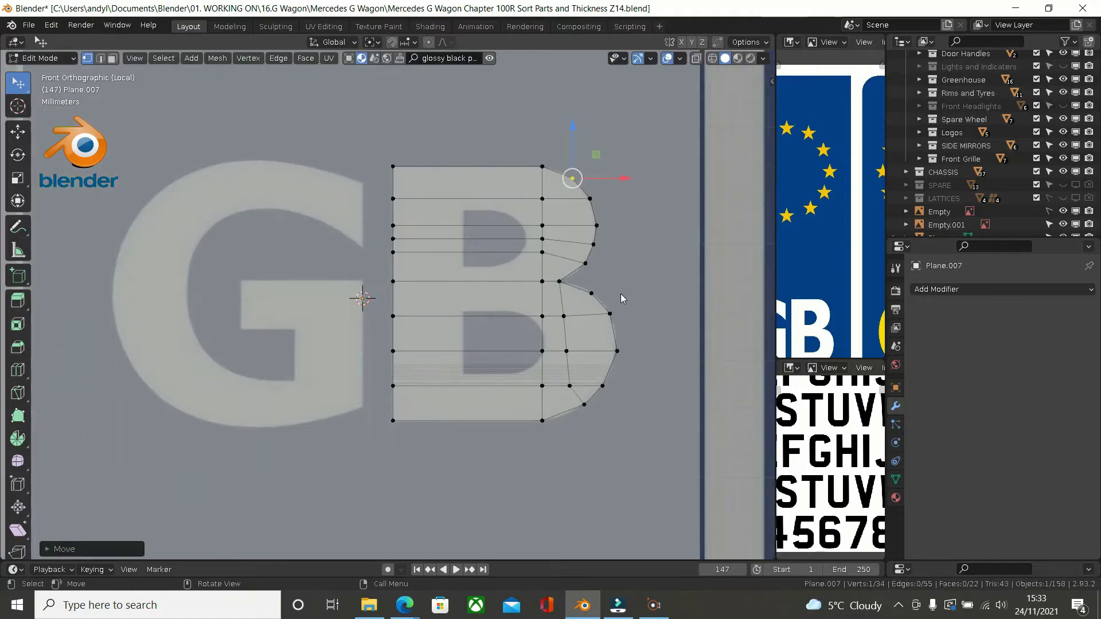
pyautogui.press('Tab')
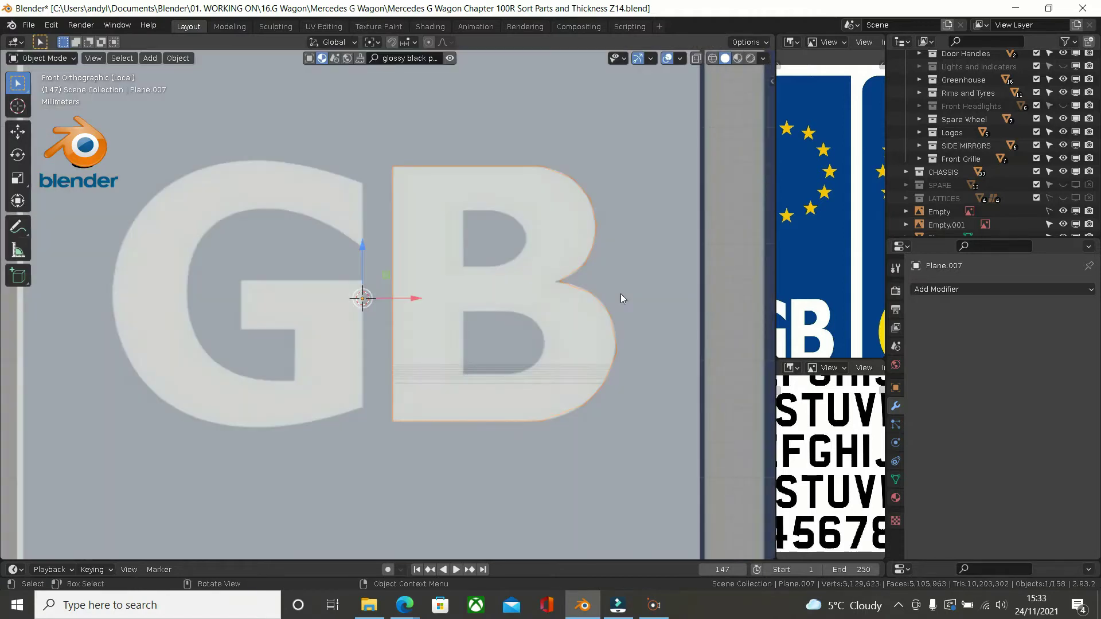
pyautogui.press('Tab')
pyautogui.press('Tab')
pyautogui.press('Tab')
pyautogui.scroll(1, 618, 296)
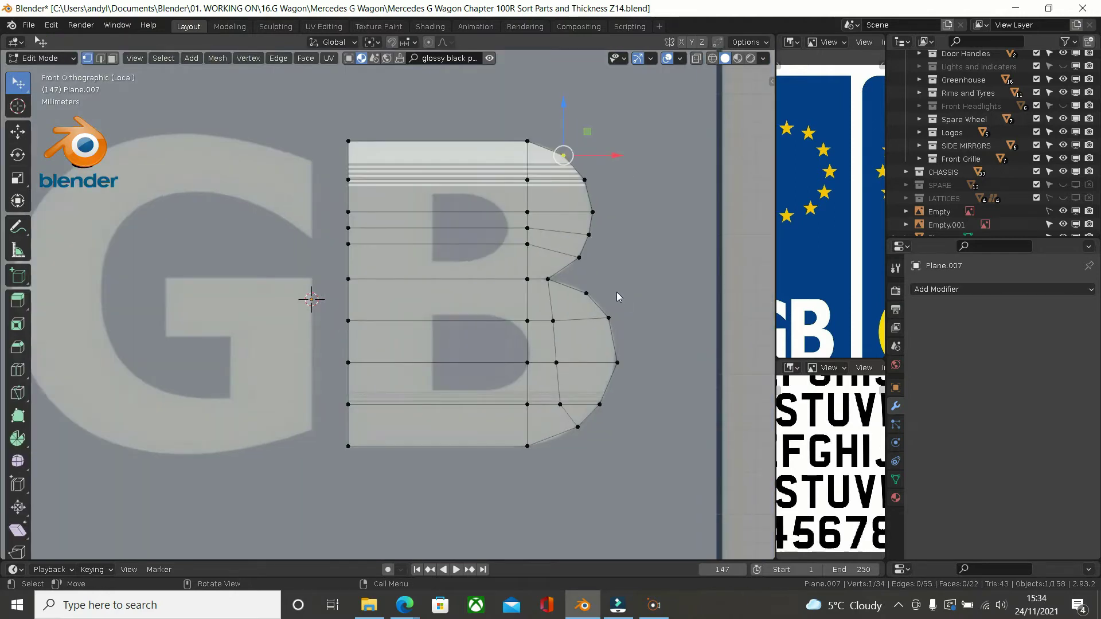
pyautogui.keyDown('shift'); pyautogui.moveTo(603, 254); pyautogui.dragTo(612, 205, button='middle'); pyautogui.keyUp('shift')
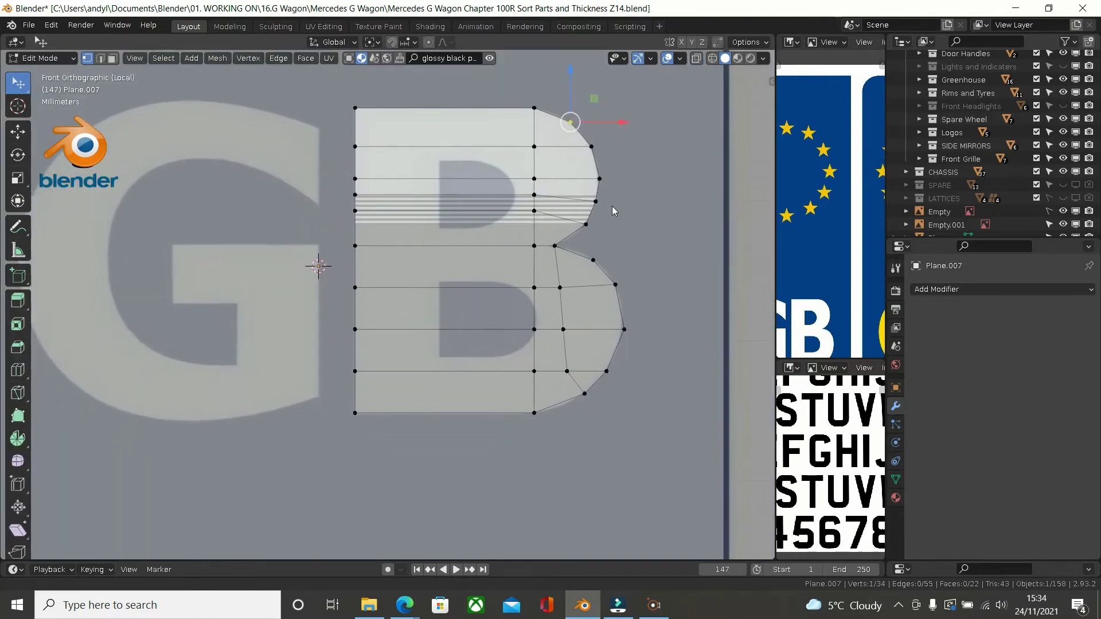
pyautogui.scroll(-1, 563, 252)
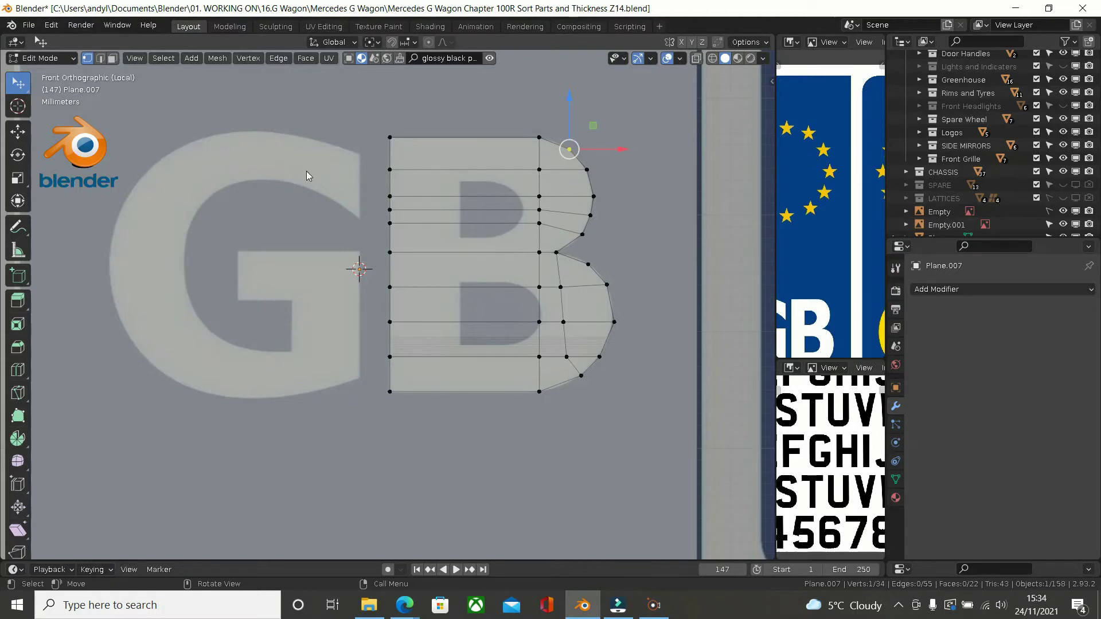
# Step: Duplicate the B's top inner corner vertex onto the G's upper tip, and extrude it down along Z to the tip's lower corner
pyautogui.click(386, 144)
pyautogui.hotkey('shift', 'd')
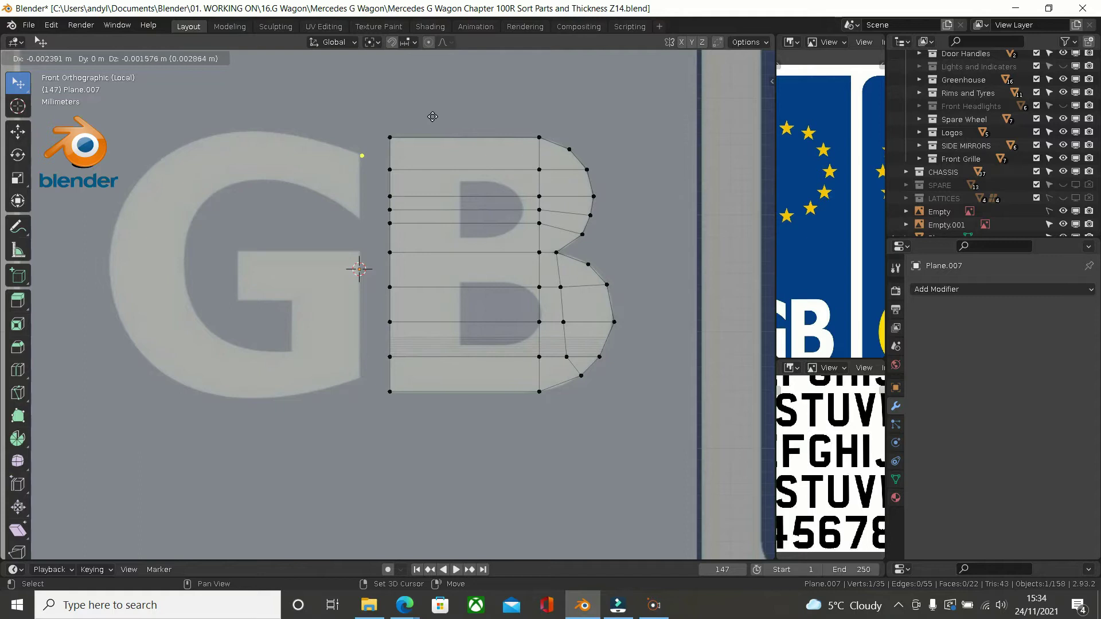
pyautogui.click(412, 121)
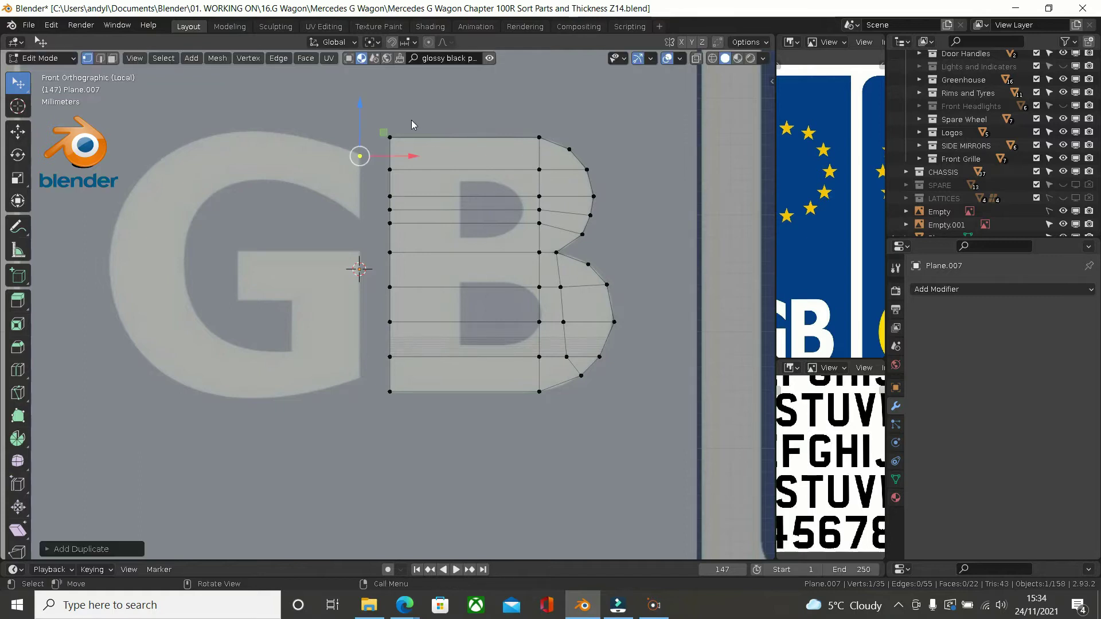
pyautogui.scroll(2, 444, 165)
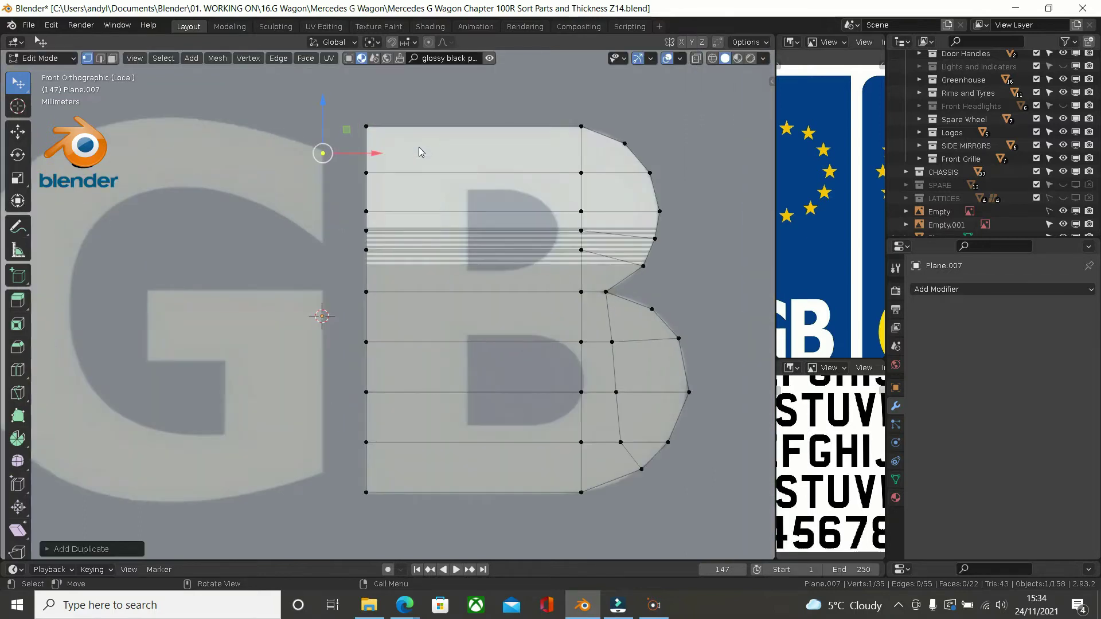
pyautogui.press('g')
pyautogui.press('z')
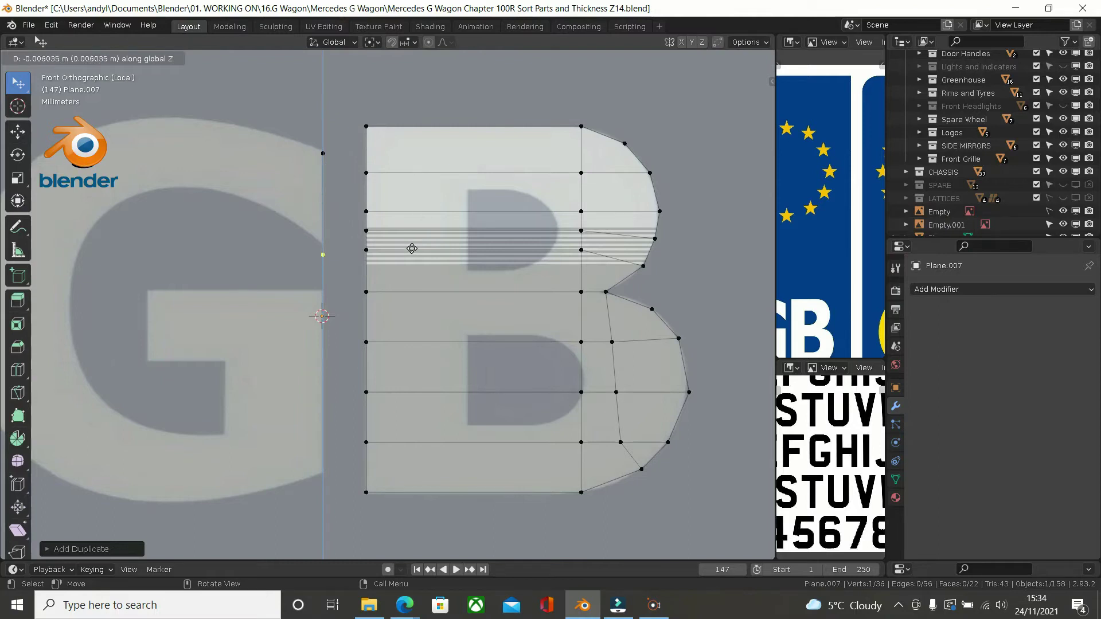
pyautogui.click(411, 238)
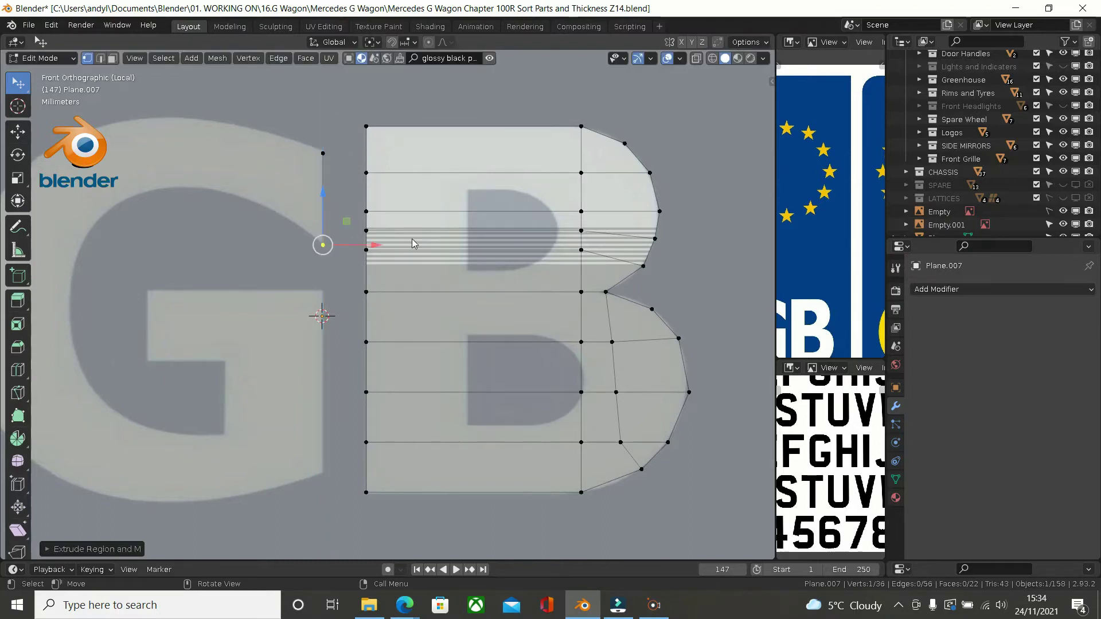
# Step: Extrude three vertices from the tip's lower corner along the top of the G's inner curve
pyautogui.press('e')
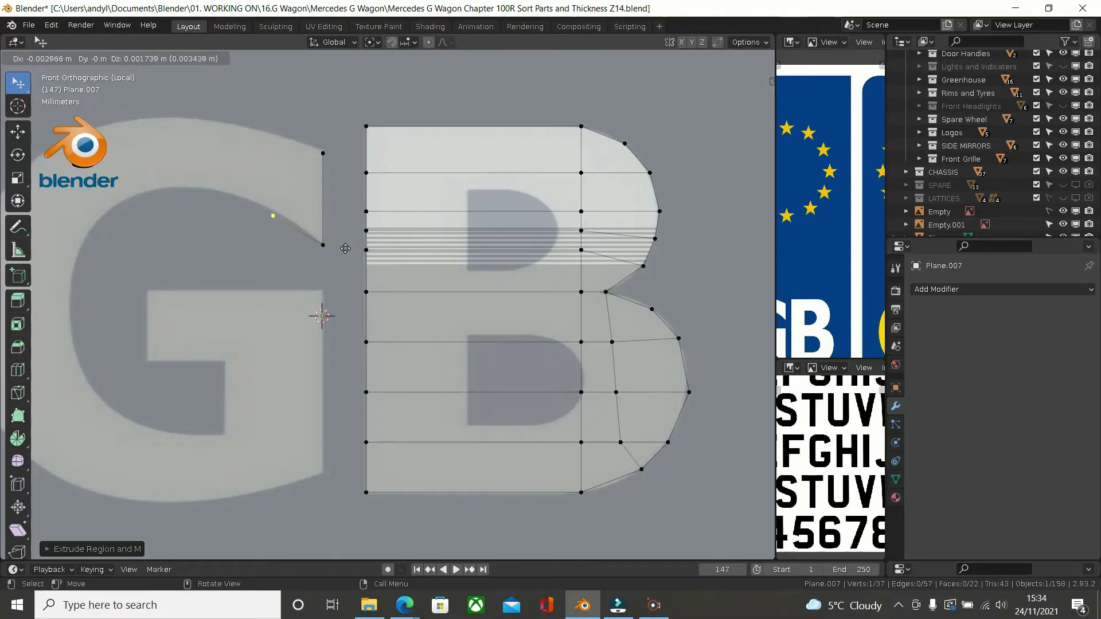
pyautogui.click(278, 209)
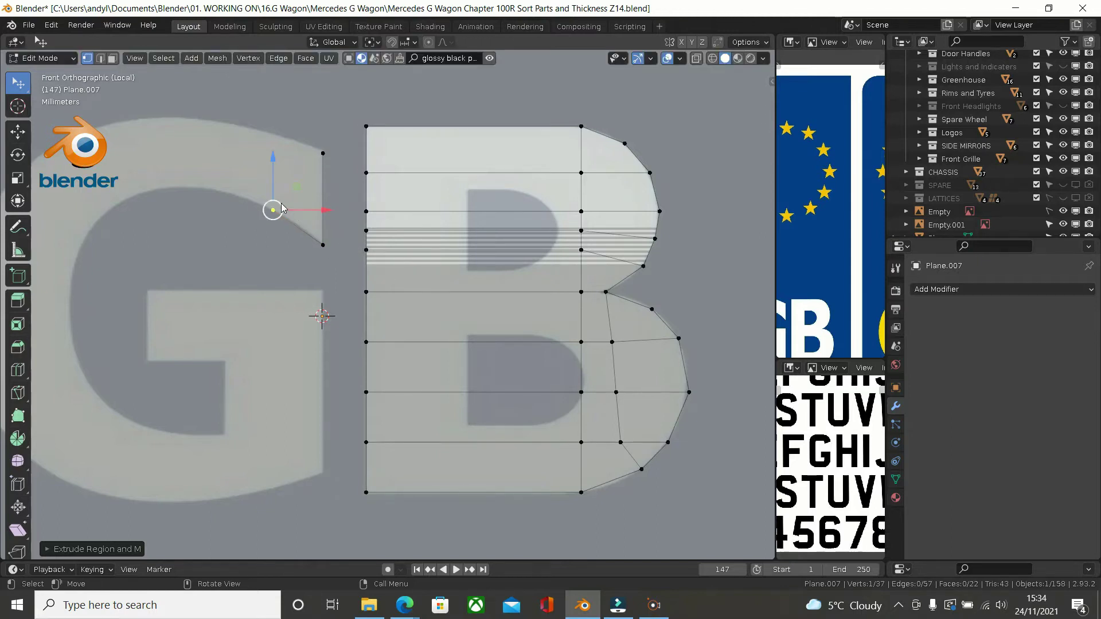
pyautogui.press('e')
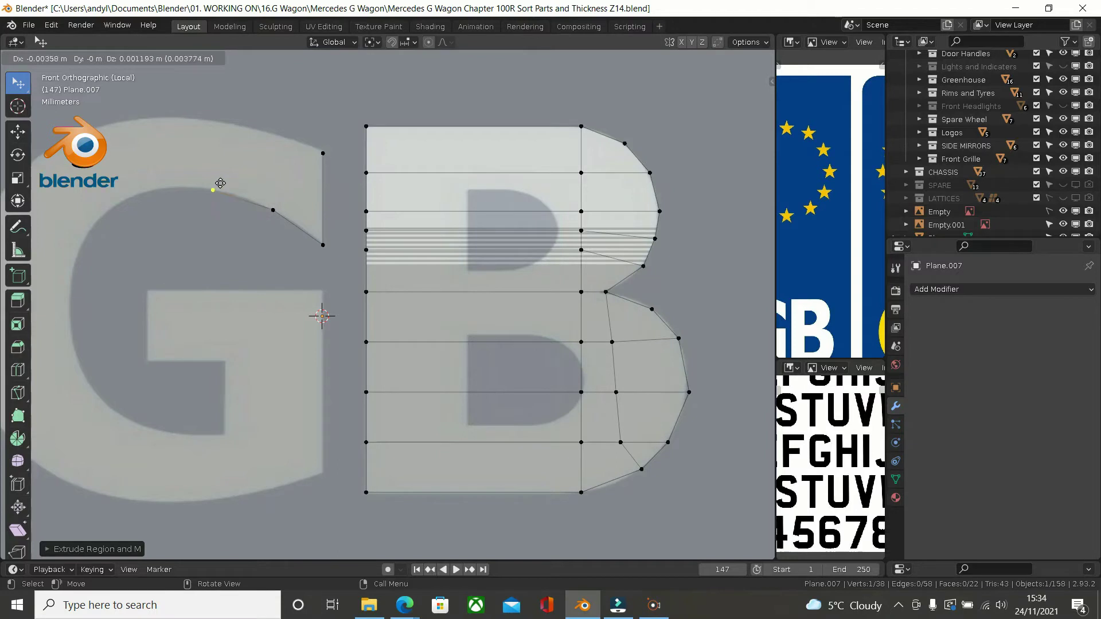
pyautogui.click(221, 183)
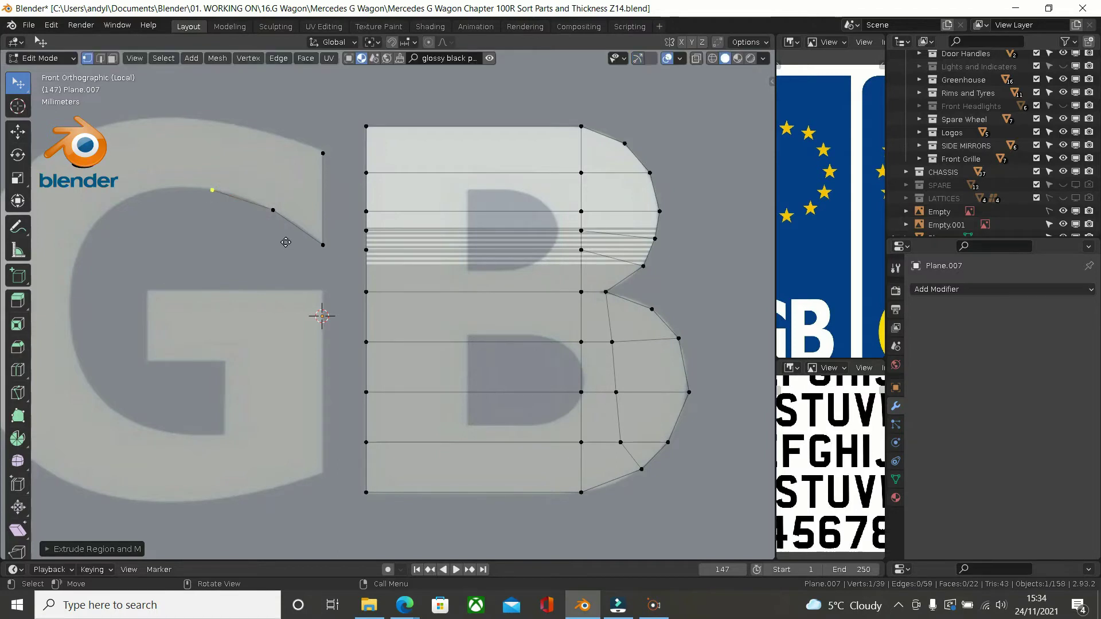
pyautogui.press('e')
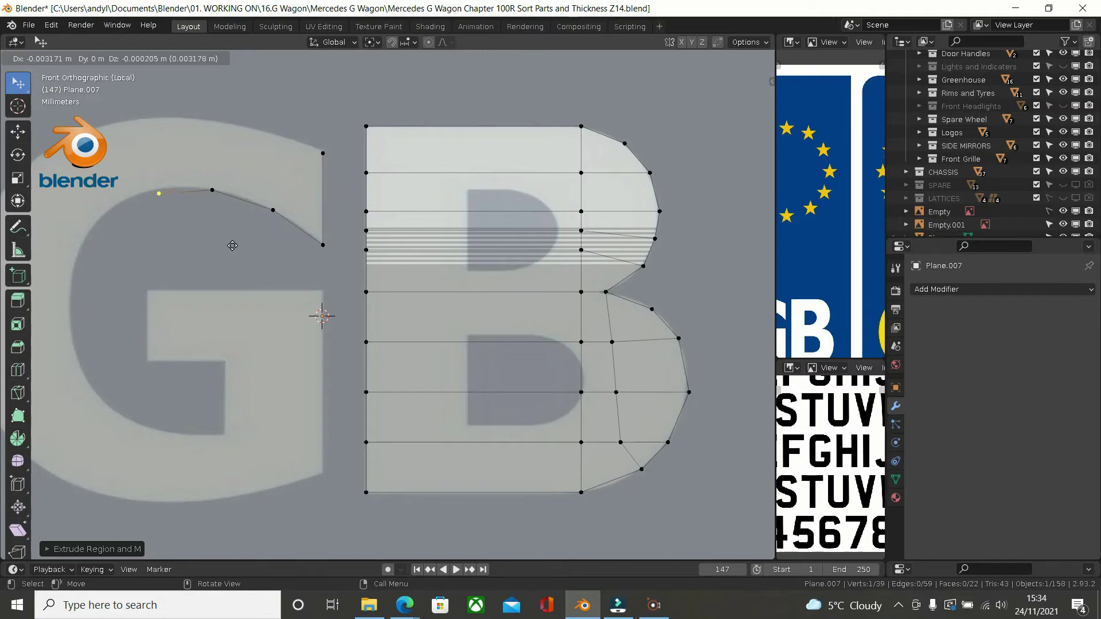
pyautogui.click(230, 239)
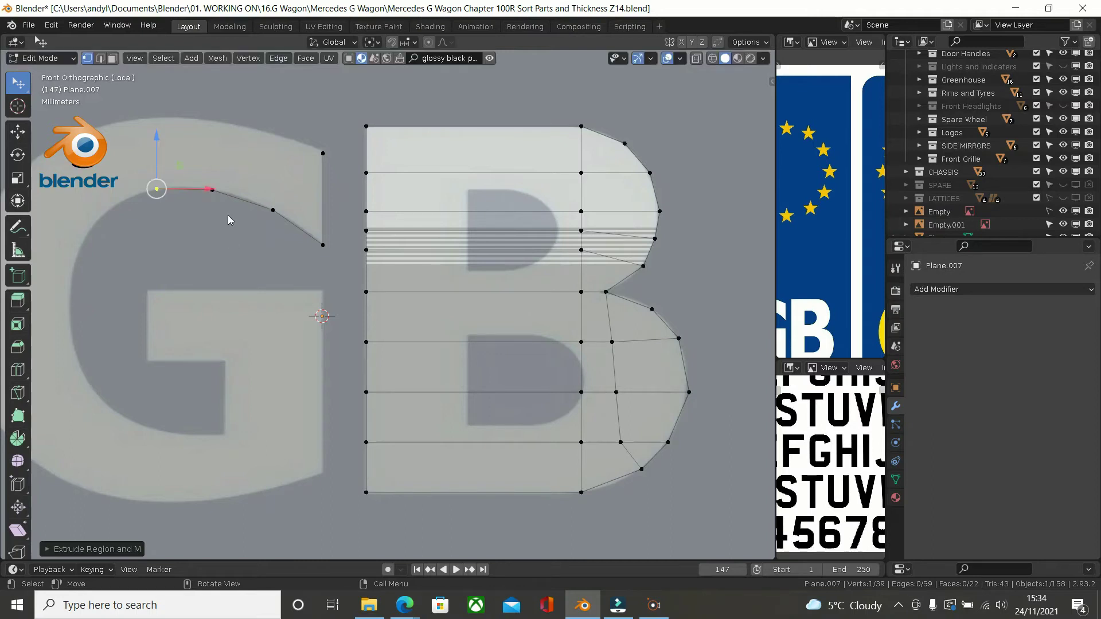
# Step: Extrude four vertices from the last inner-curve vertex down the left side of the G's inner curve
pyautogui.keyDown('shift'); pyautogui.moveTo(235, 172); pyautogui.dragTo(345, 148, button='middle'); pyautogui.keyUp('shift')
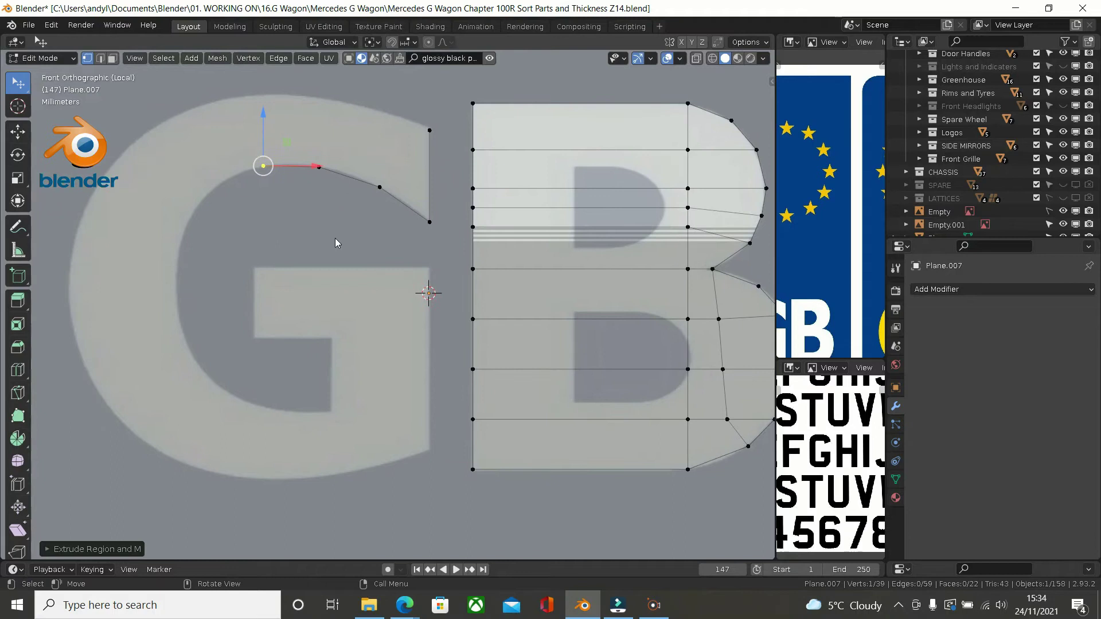
pyautogui.press('e')
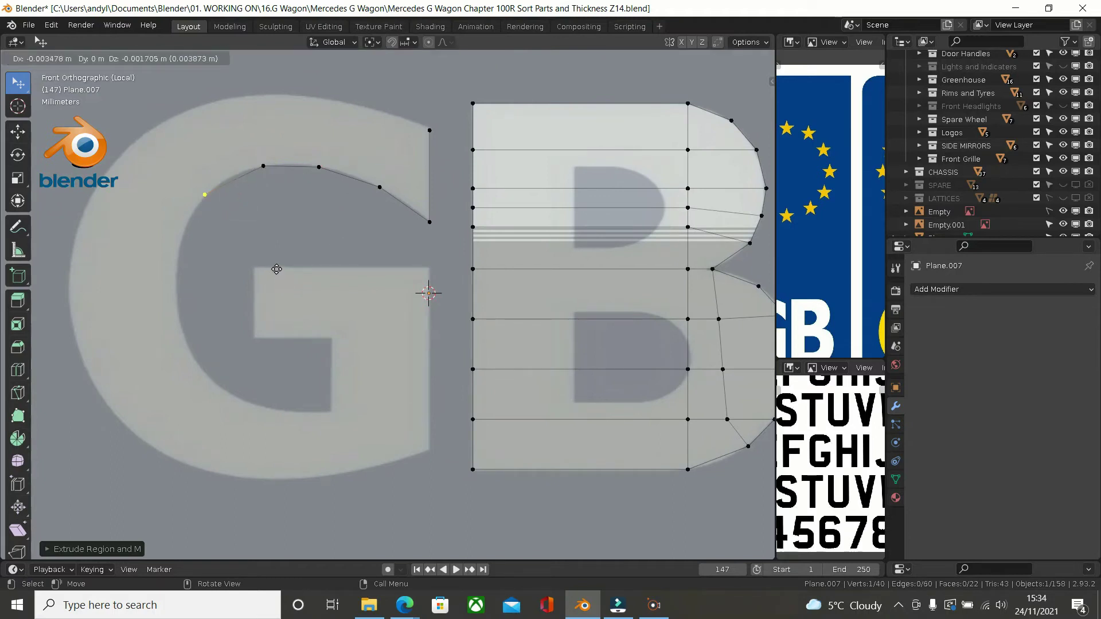
pyautogui.click(277, 271)
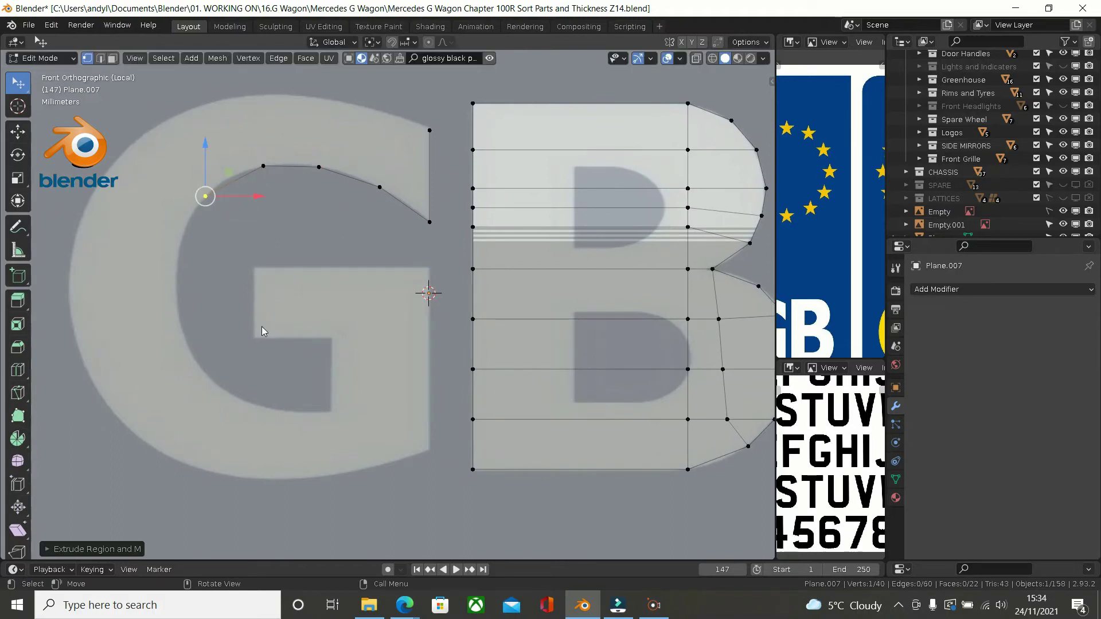
pyautogui.press('e')
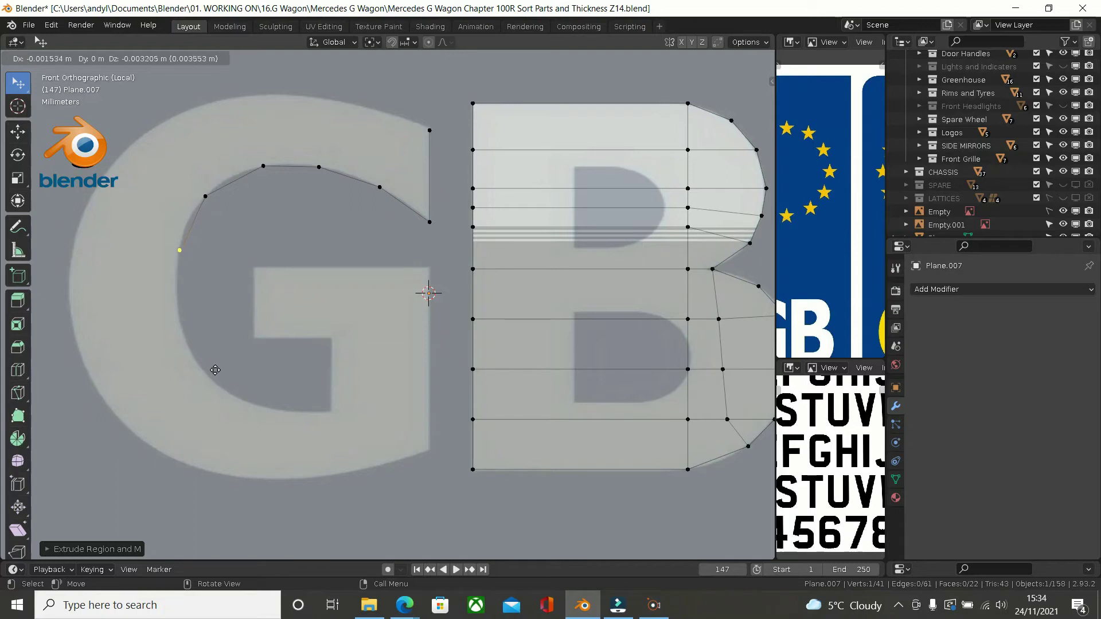
pyautogui.press('shift')
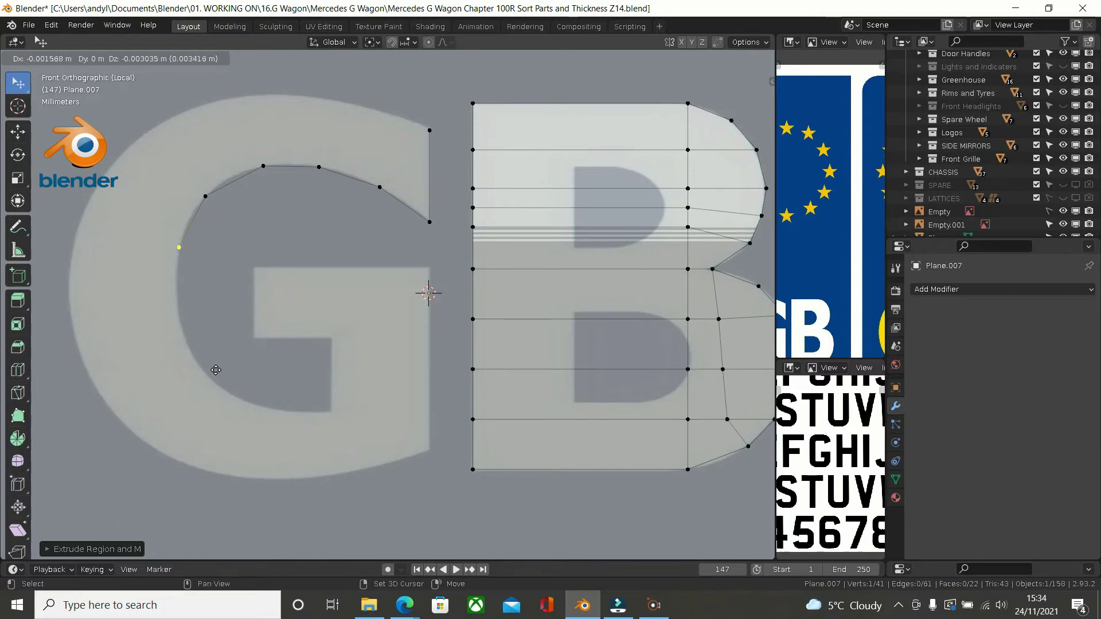
pyautogui.click(215, 370)
pyautogui.press('e')
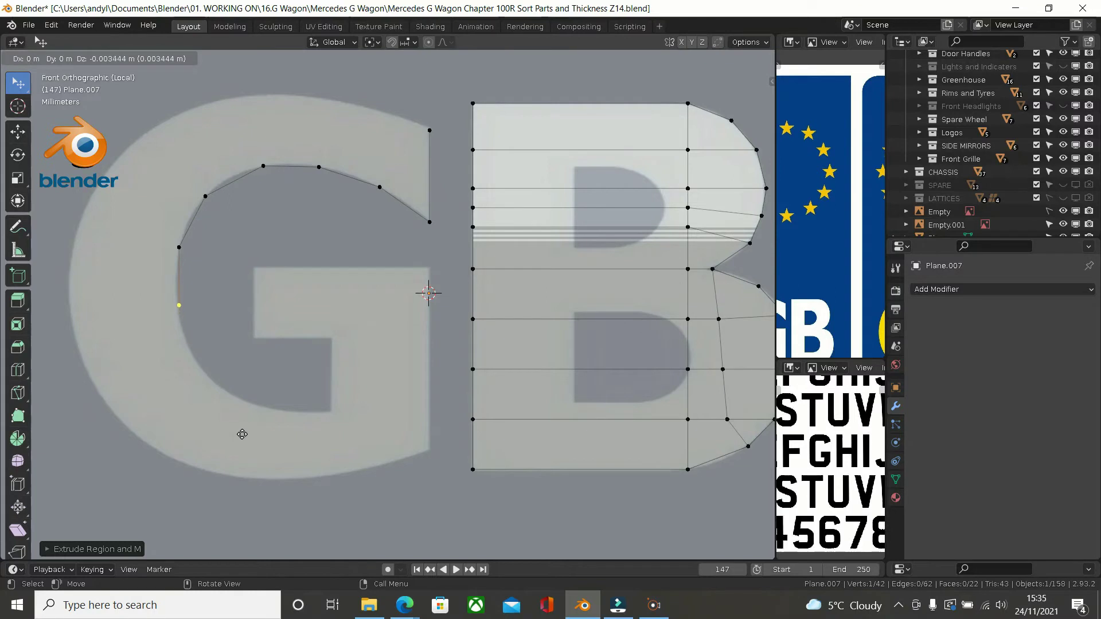
pyautogui.click(269, 439)
pyautogui.press('e')
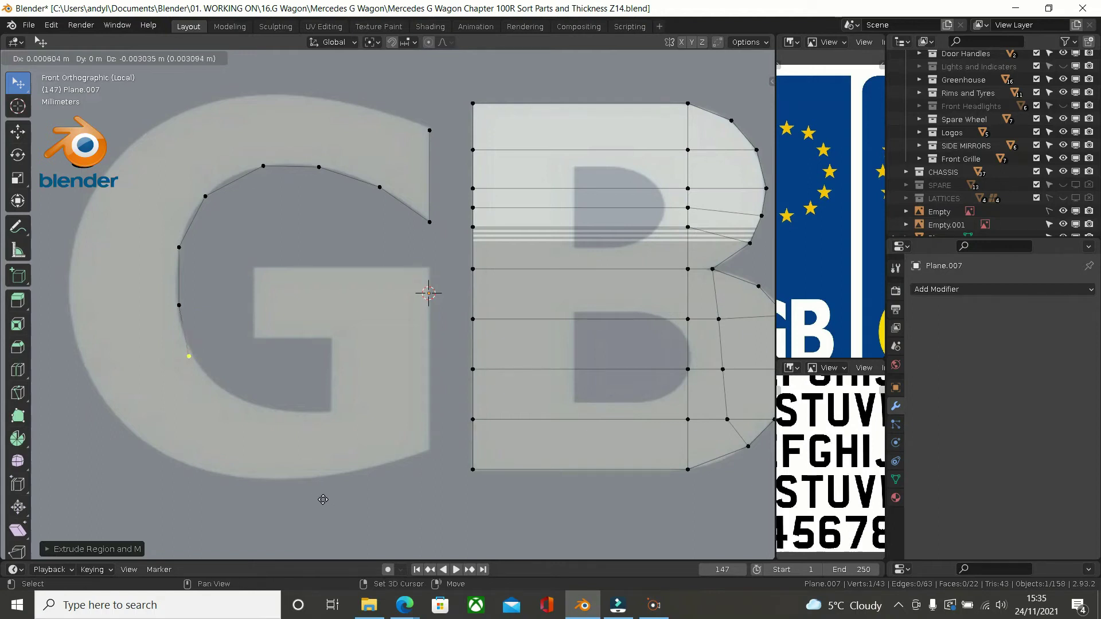
pyautogui.click(356, 499)
# Step: Extrude three vertices along the bottom of the G's inner curve, ending at the lower inner corner below the crossbar
pyautogui.keyDown('shift'); pyautogui.moveTo(245, 284); pyautogui.dragTo(321, 135, button='middle'); pyautogui.keyUp('shift')
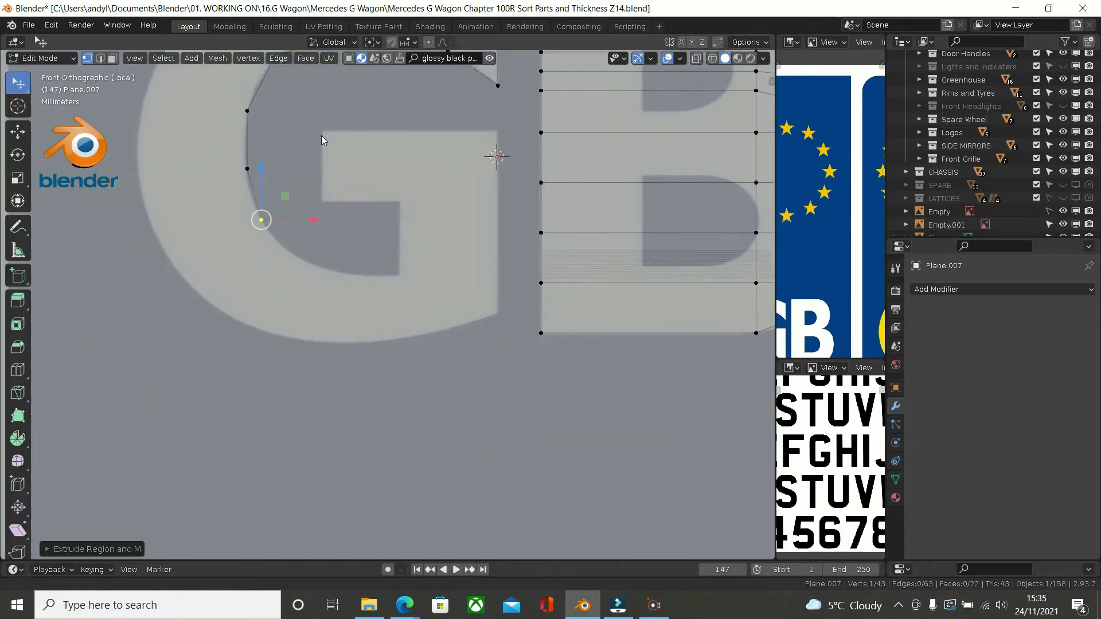
pyautogui.scroll(2, 364, 219)
pyautogui.keyDown('shift'); pyautogui.moveTo(373, 239); pyautogui.dragTo(385, 285, button='middle'); pyautogui.keyUp('shift')
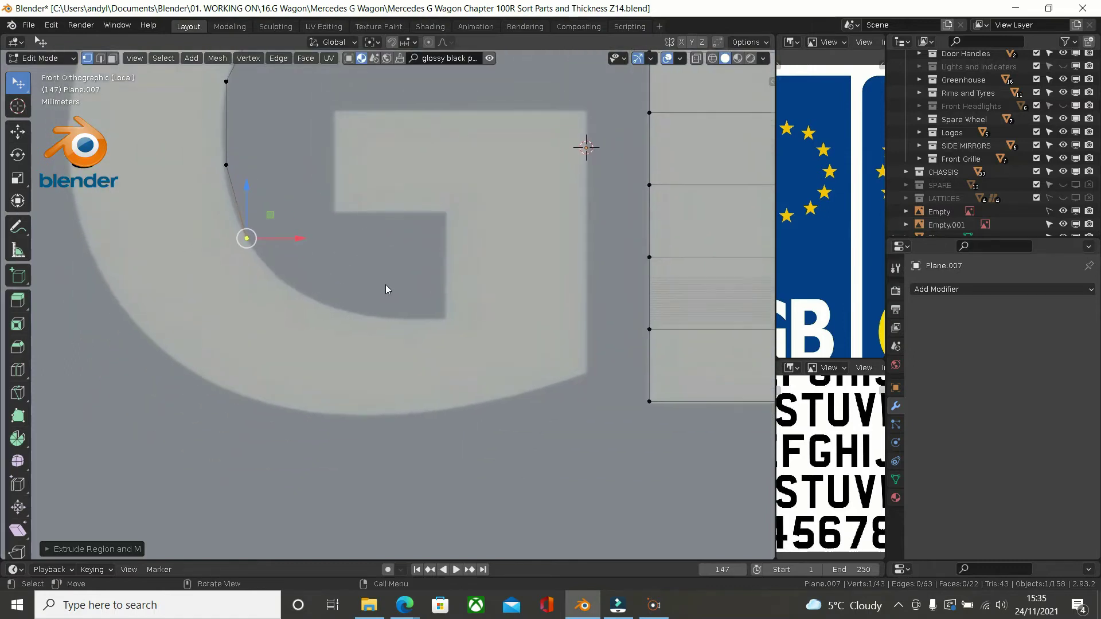
pyautogui.press('e')
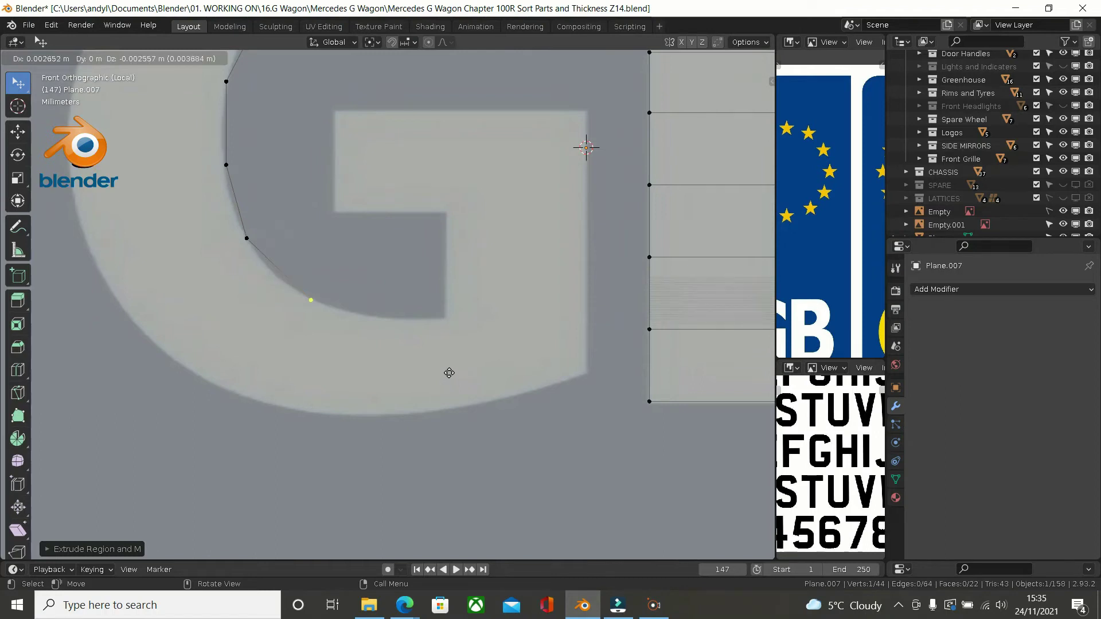
pyautogui.click(449, 375)
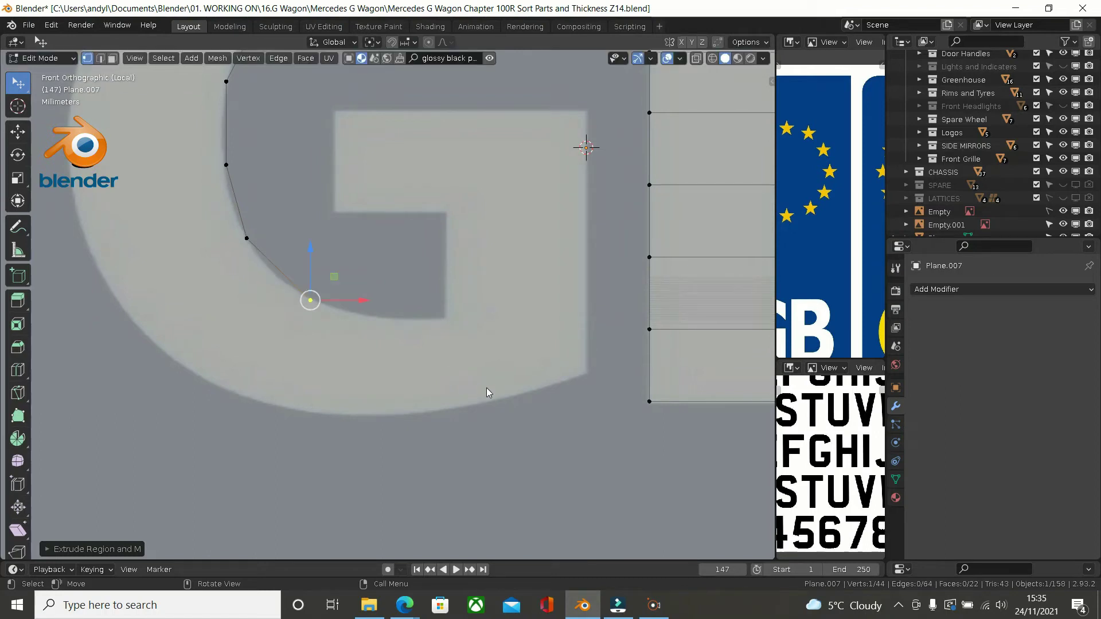
pyautogui.press('e')
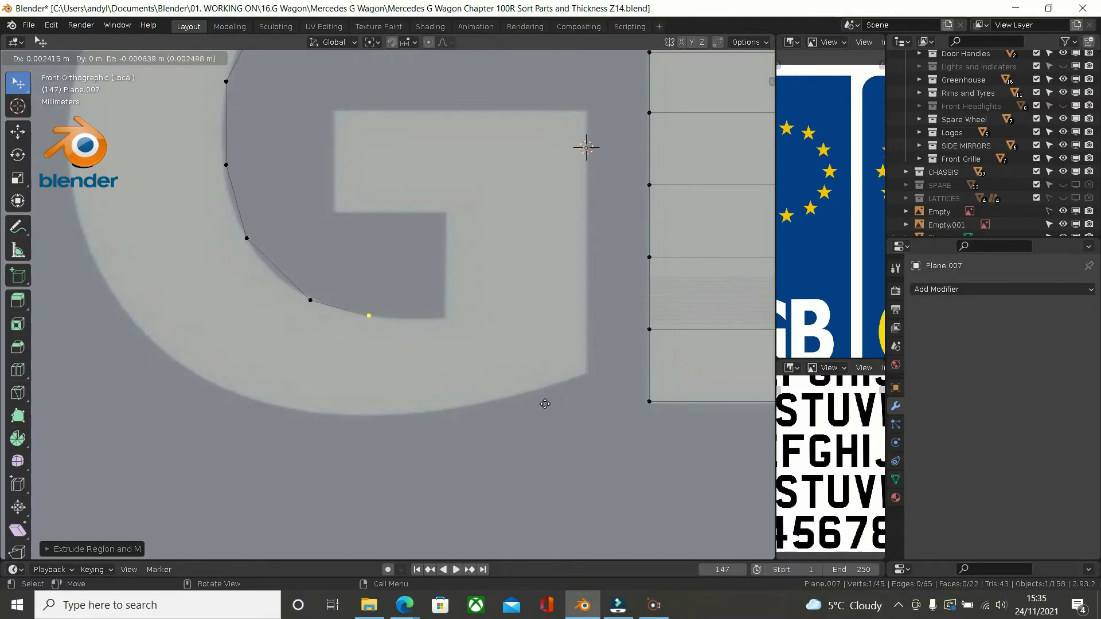
pyautogui.click(546, 408)
pyautogui.press('e')
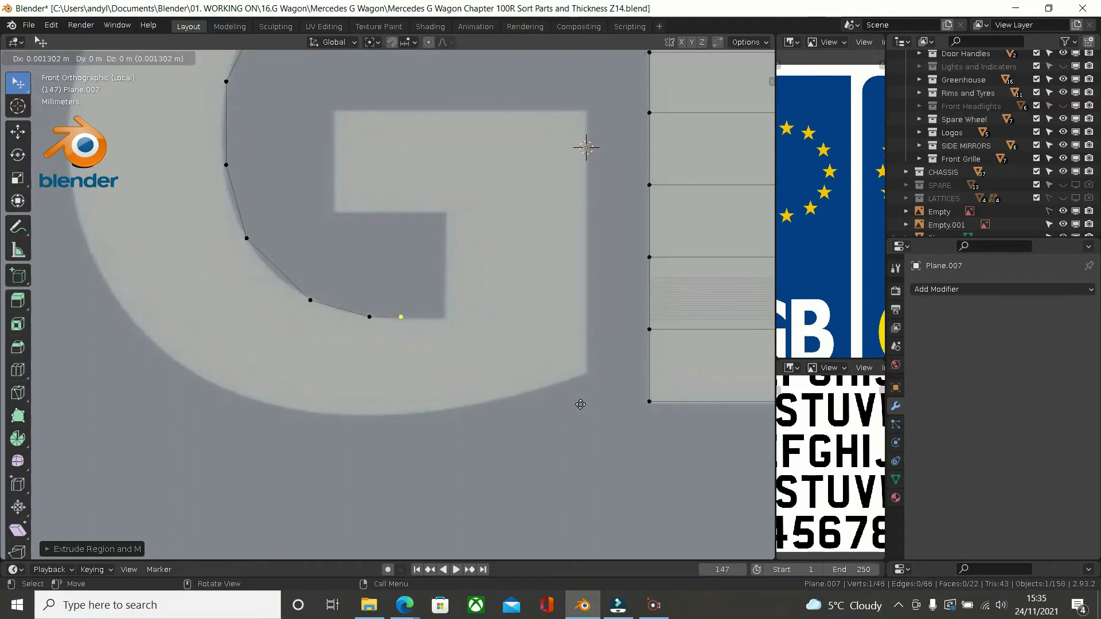
pyautogui.click(622, 406)
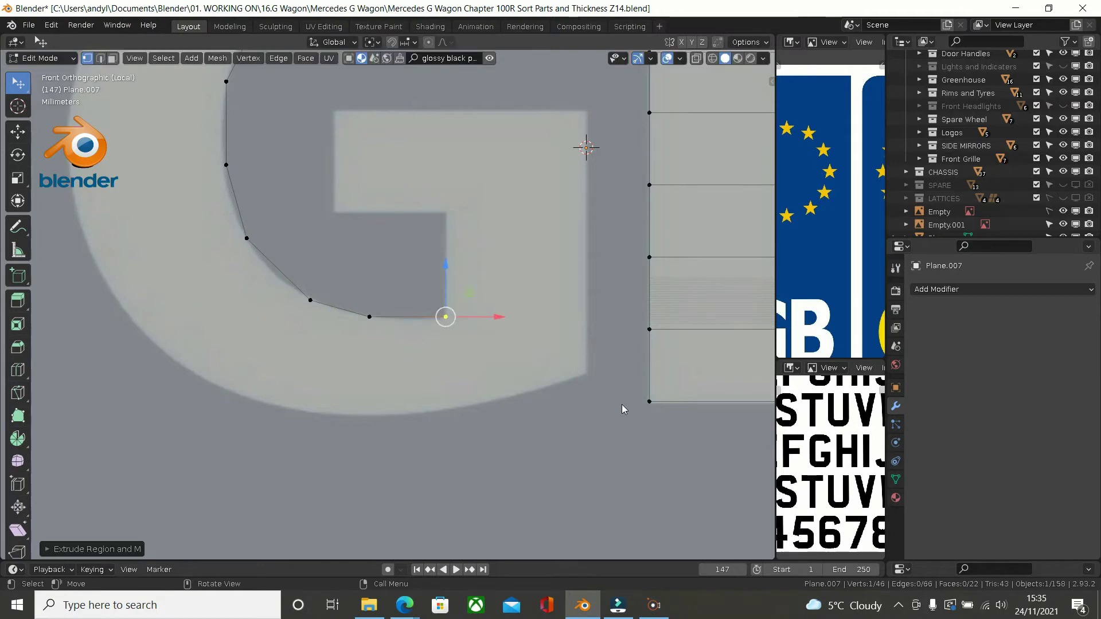
# Step: Outline the G's crossbar from the lower inner corner, extruding up along Z, across along X to its free end, and up along Z
pyautogui.press('e')
pyautogui.press('z')
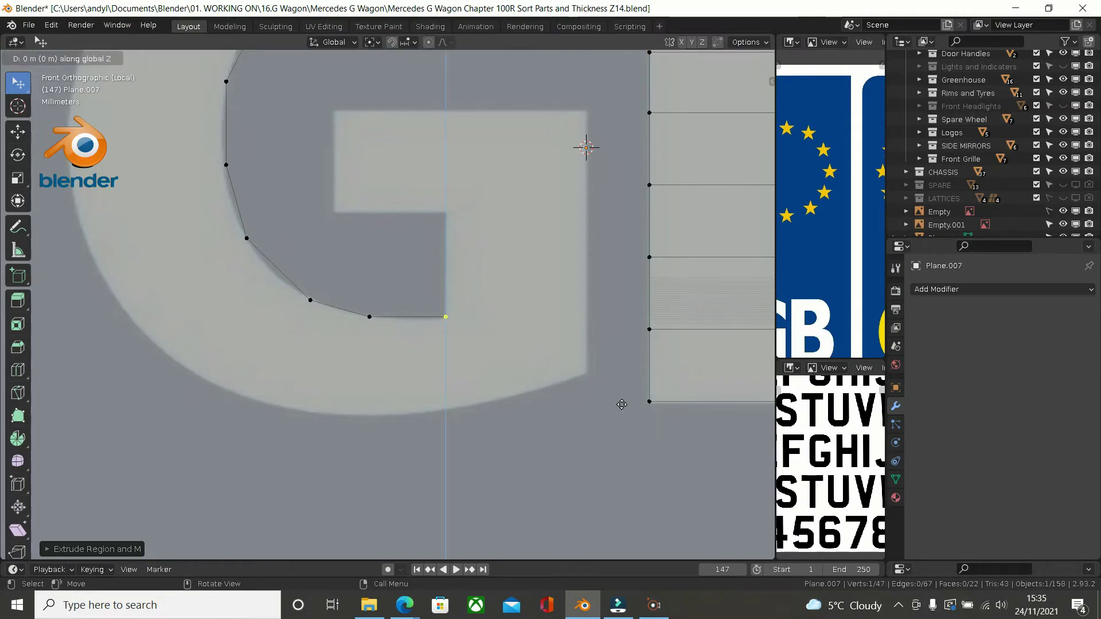
pyautogui.click(625, 298)
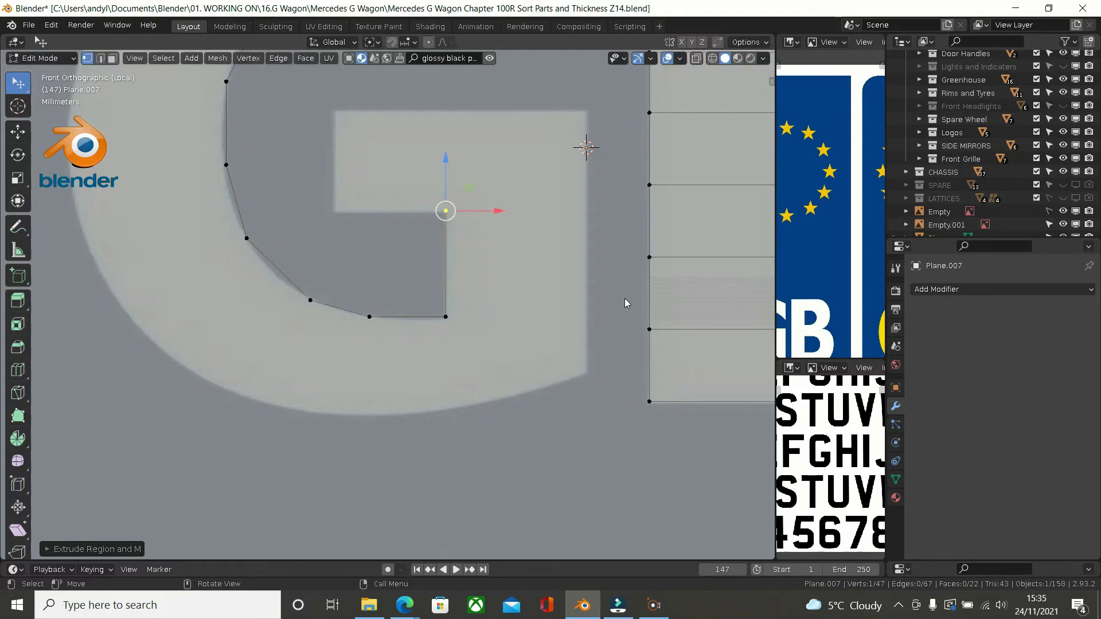
pyautogui.press('e')
pyautogui.press('x')
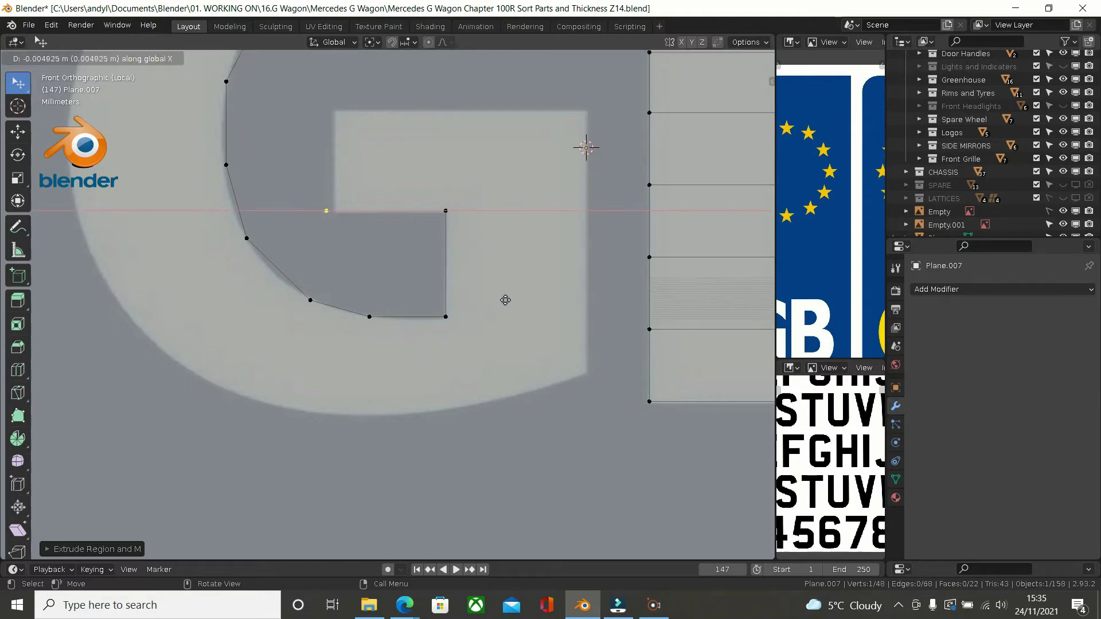
pyautogui.click(515, 301)
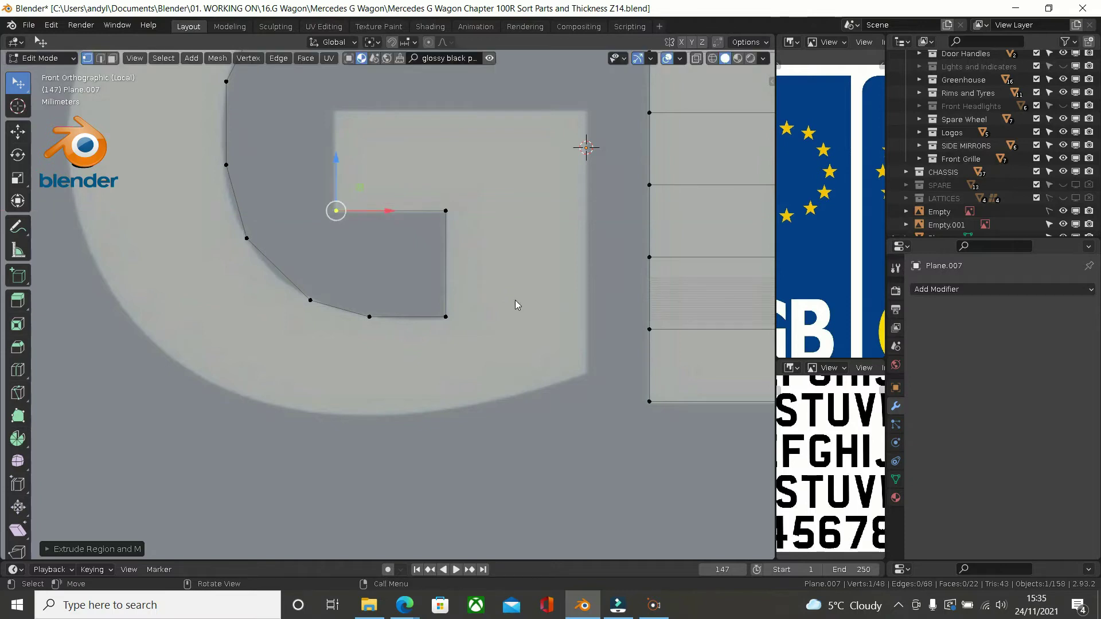
pyautogui.press('e')
pyautogui.press('z')
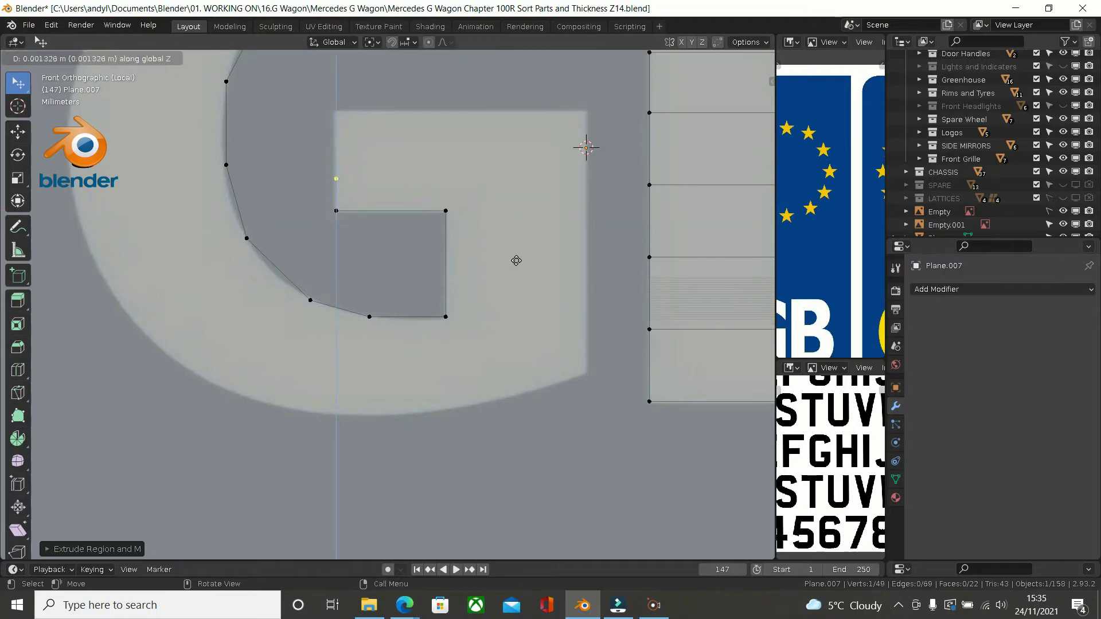
pyautogui.click(514, 200)
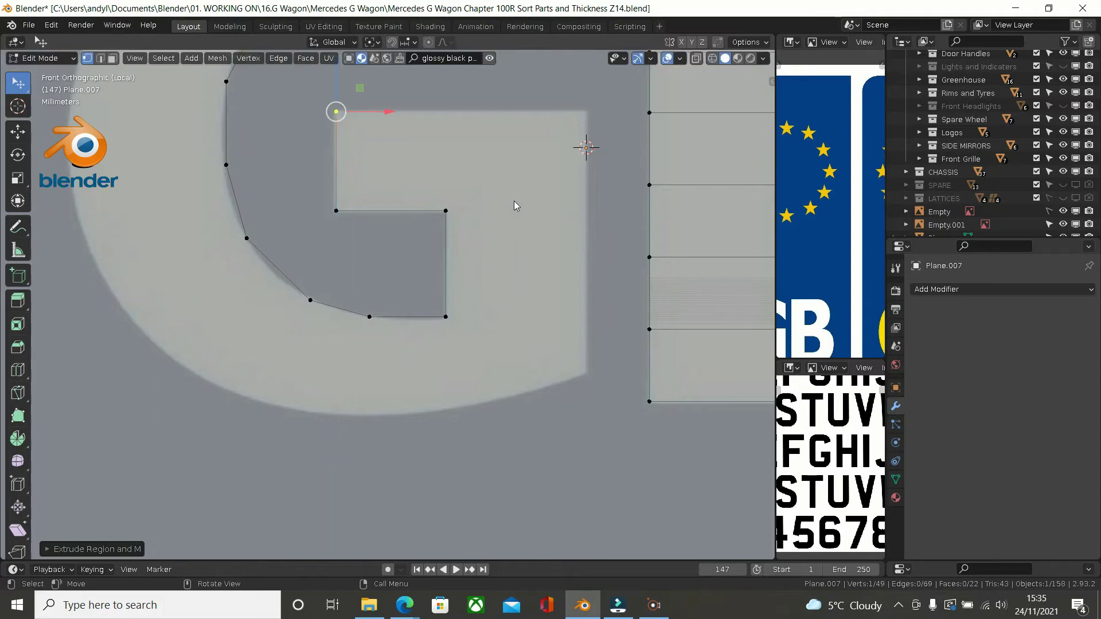
# Step: Extrude the crossbar's top corner along X to the G's right edge and down along Z to the letter's lower right corner
pyautogui.press('e')
pyautogui.press('x')
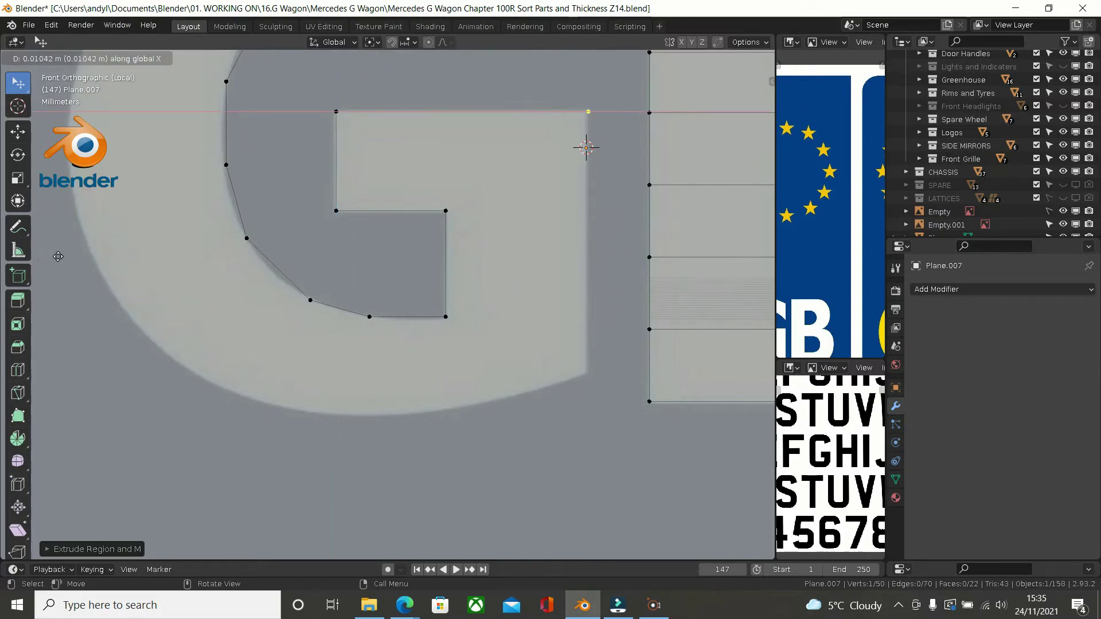
pyautogui.click(55, 259)
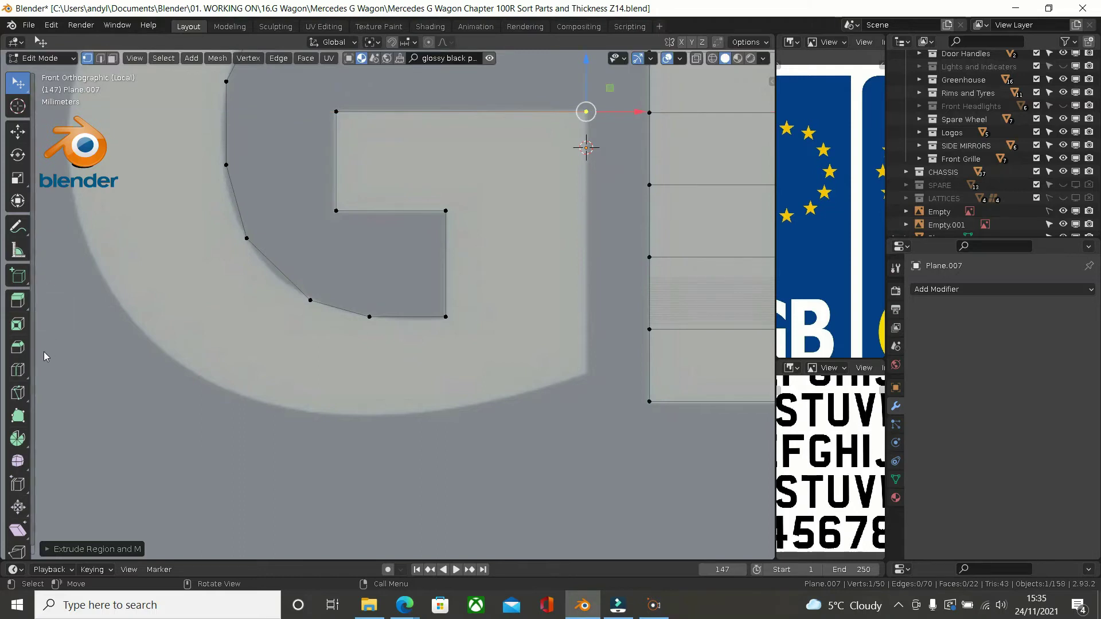
pyautogui.press('e')
pyautogui.press('z')
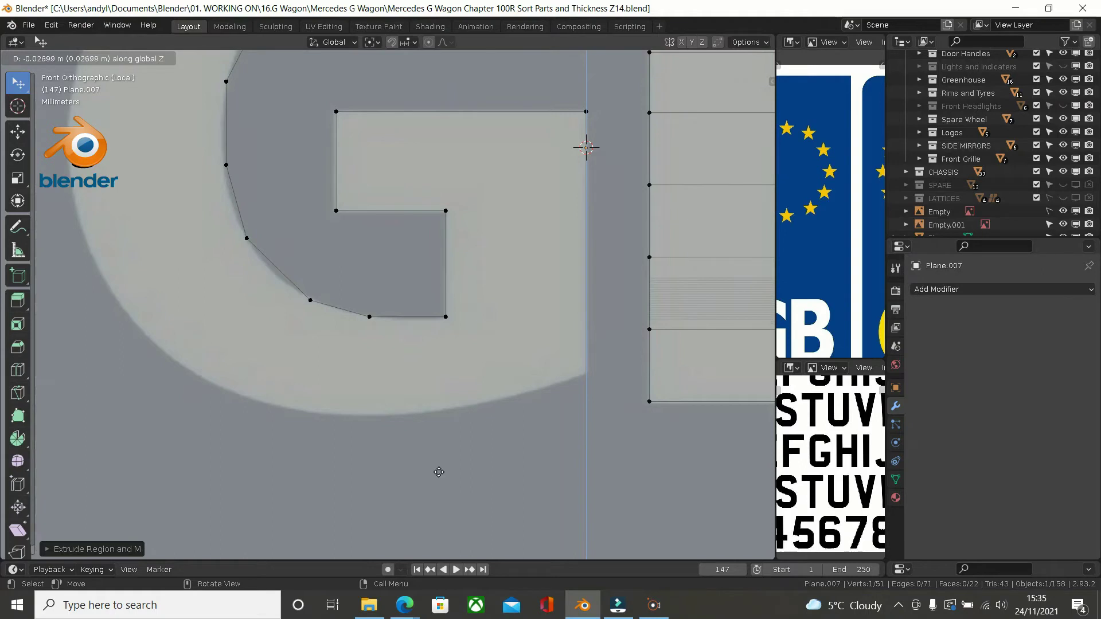
pyautogui.click(593, 108)
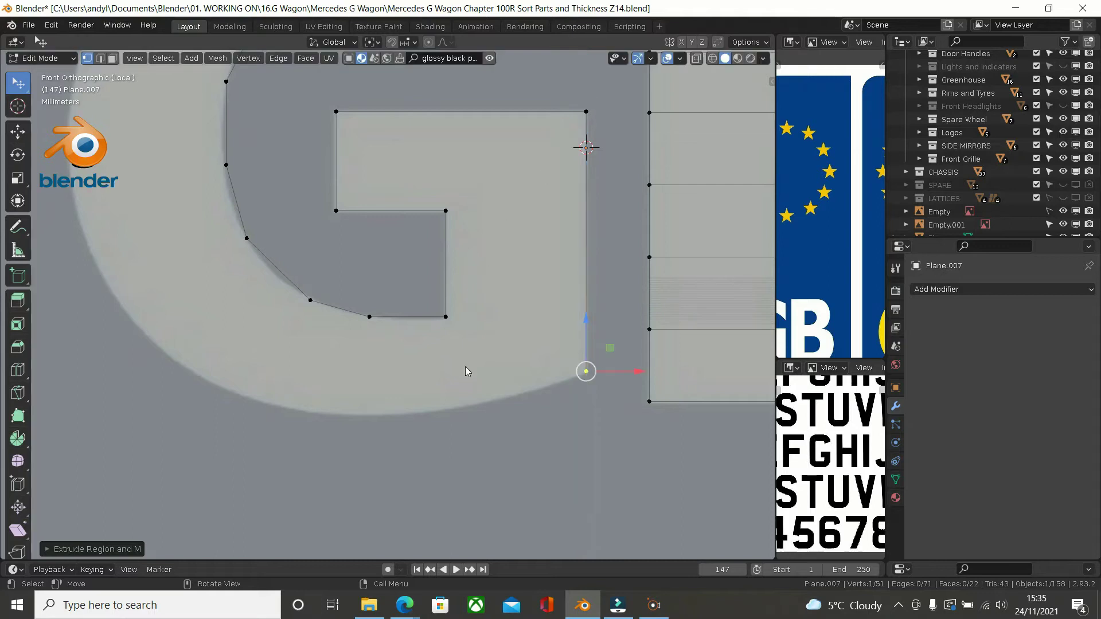
# Step: Extrude a vertex from the G's lower right corner onto the bottom outer curve, and move the corner vertex slightly down along Z
pyautogui.press('e')
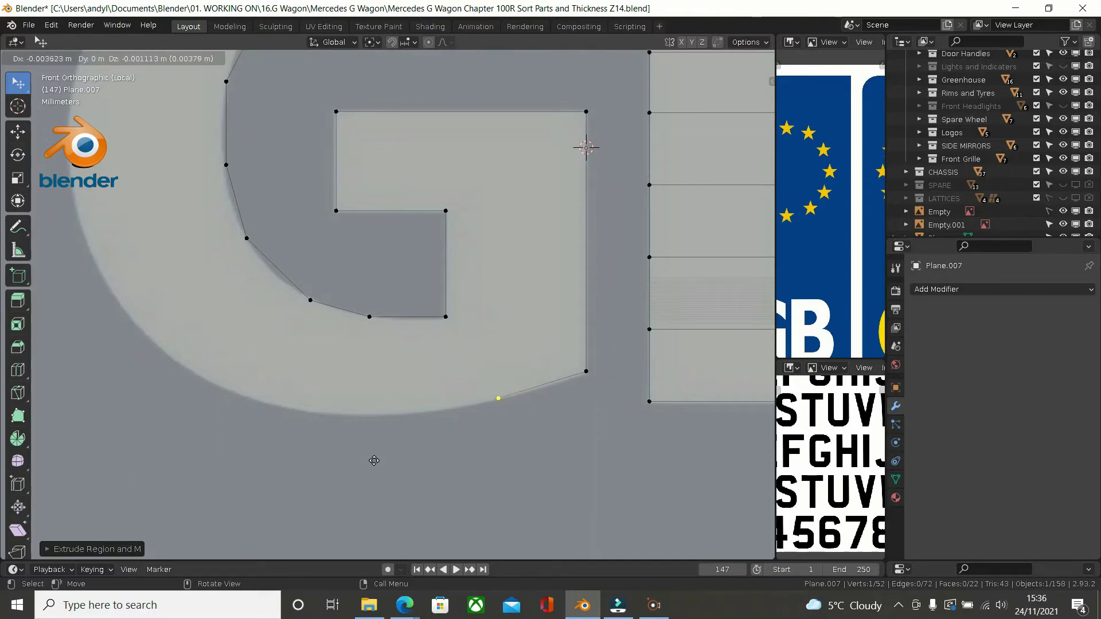
pyautogui.click(374, 461)
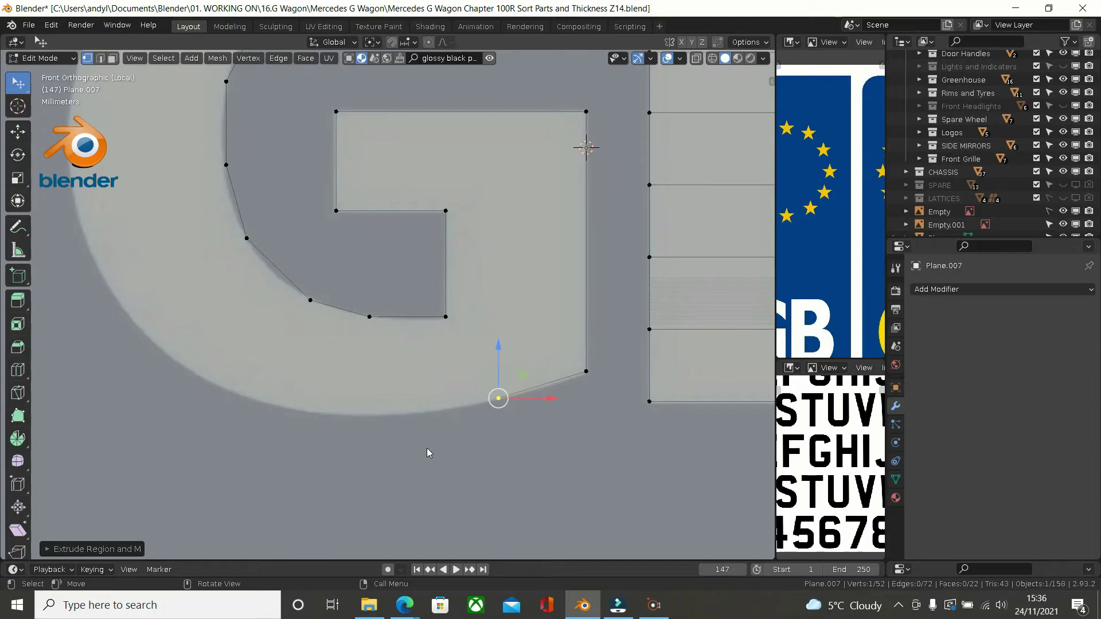
pyautogui.click(584, 372)
pyautogui.moveTo(582, 315); pyautogui.dragTo(583, 318)
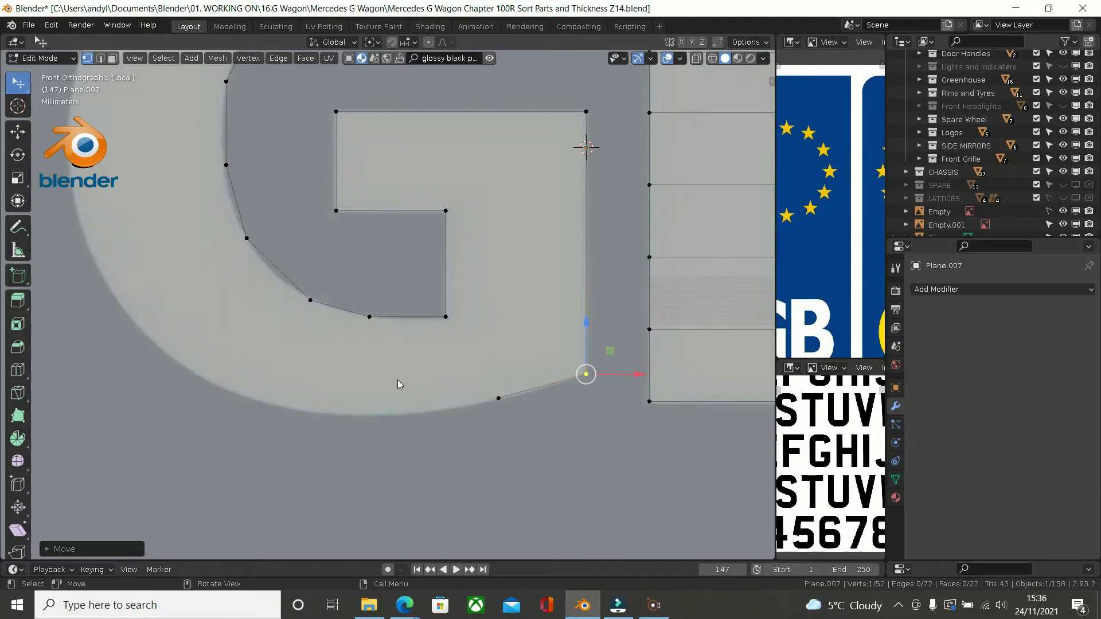
# Step: Extrude three more vertices from the first bottom outer-curve vertex along the G's underside towards its left side
pyautogui.click(476, 383)
pyautogui.click(499, 398)
pyautogui.press('e')
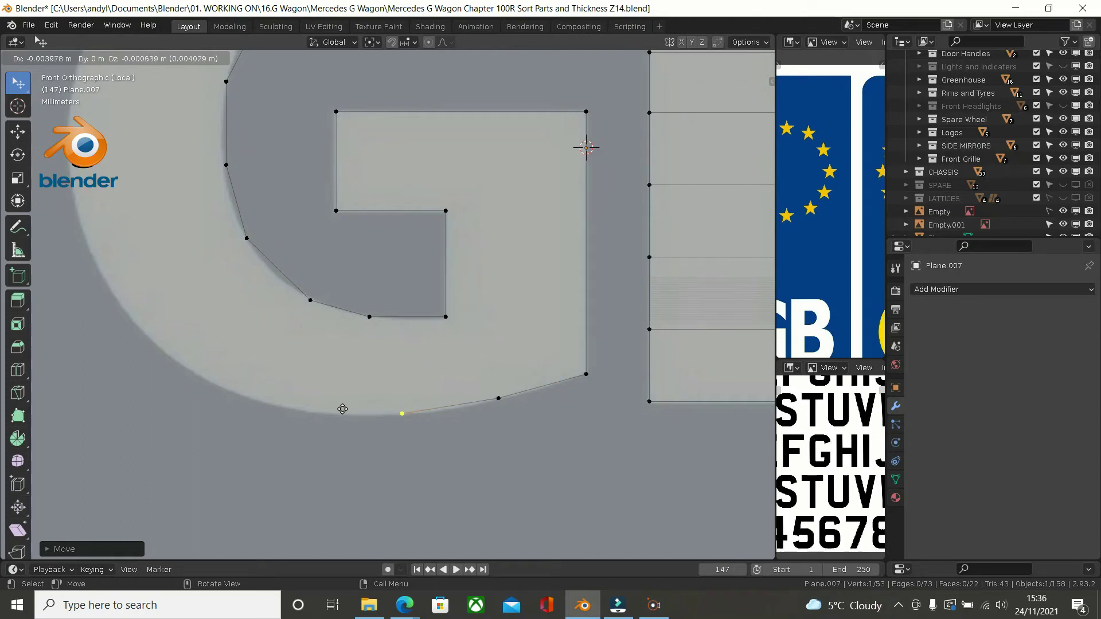
pyautogui.click(342, 409)
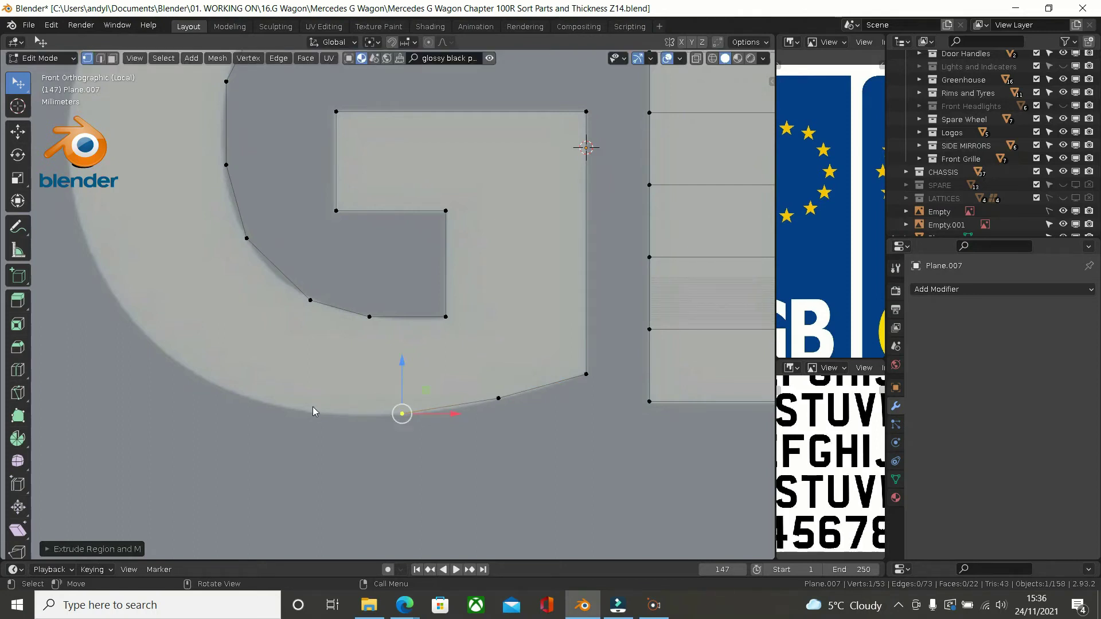
pyautogui.press('e')
pyautogui.click(228, 410)
pyautogui.press('e')
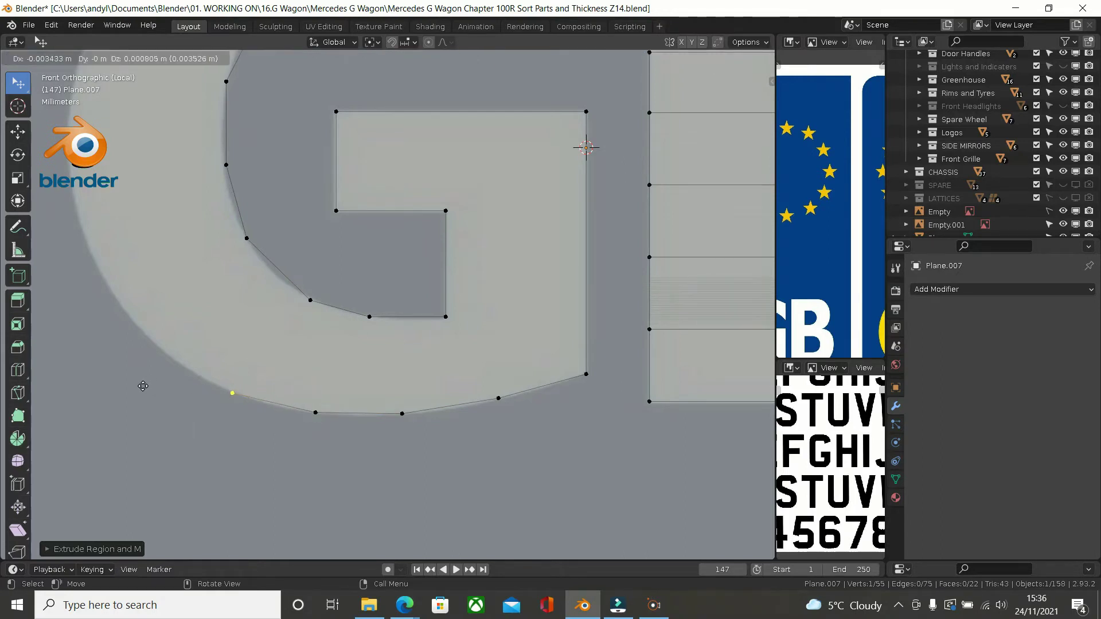
pyautogui.click(141, 382)
# Step: Extrude two more vertices up the G's lower left outer curve from the last underside vertex
pyautogui.keyDown('shift'); pyautogui.moveTo(146, 337); pyautogui.dragTo(336, 364, button='middle'); pyautogui.keyUp('shift')
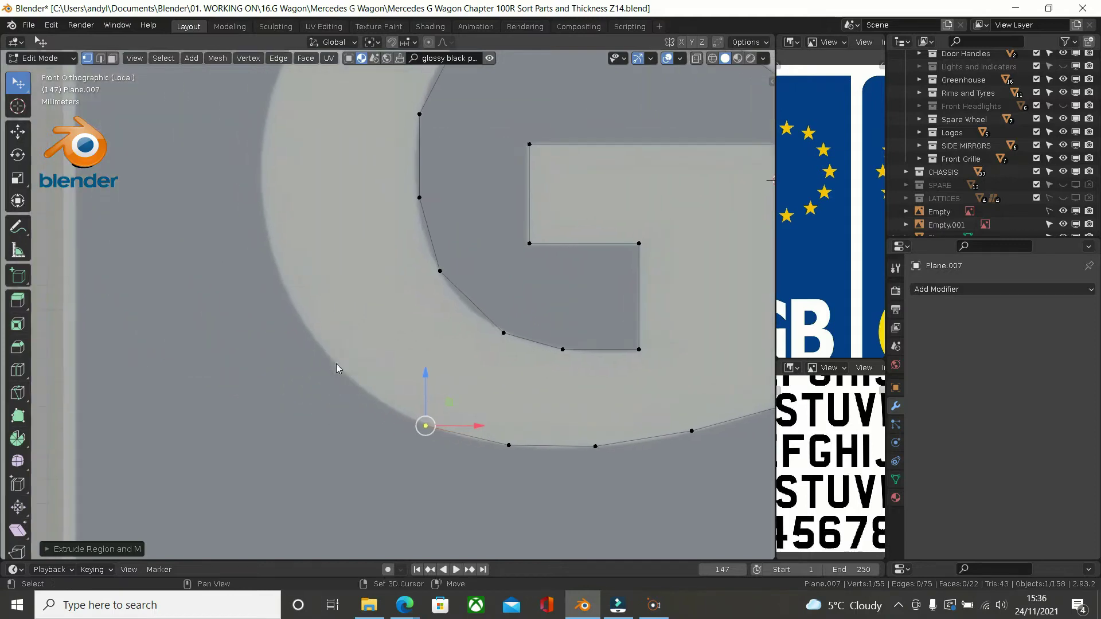
pyautogui.press('e')
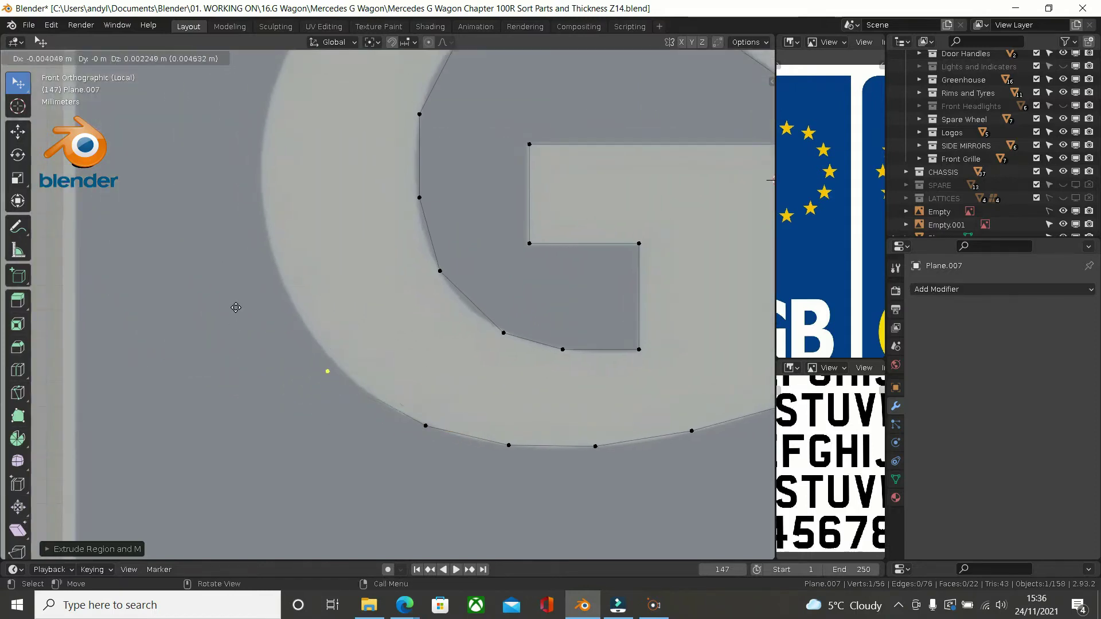
pyautogui.click(241, 299)
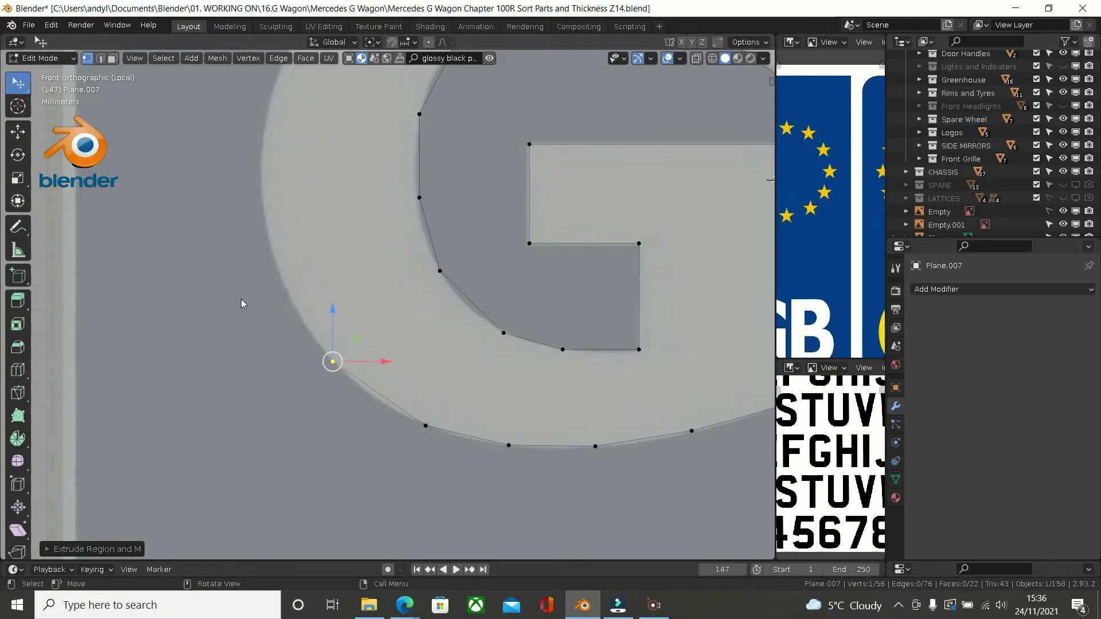
pyautogui.press('e')
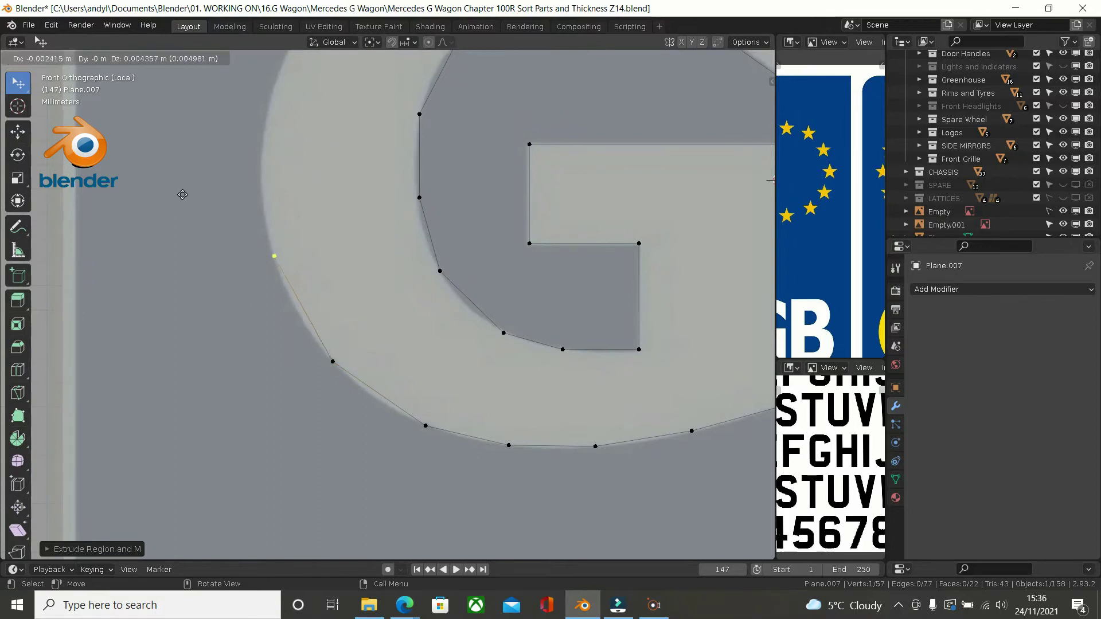
pyautogui.click(190, 213)
# Step: Extrude four more vertices up the G's left outer edge and around its upper left curve
pyautogui.keyDown('shift'); pyautogui.moveTo(222, 214); pyautogui.dragTo(243, 346, button='middle'); pyautogui.keyUp('shift')
pyautogui.press('e')
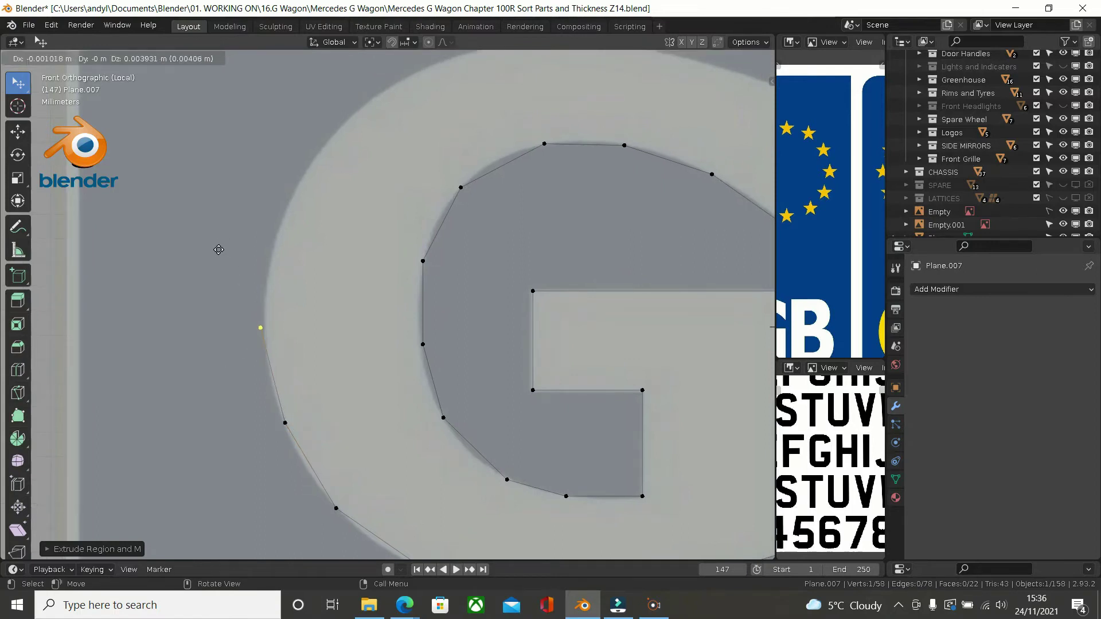
pyautogui.click(221, 241)
pyautogui.press('e')
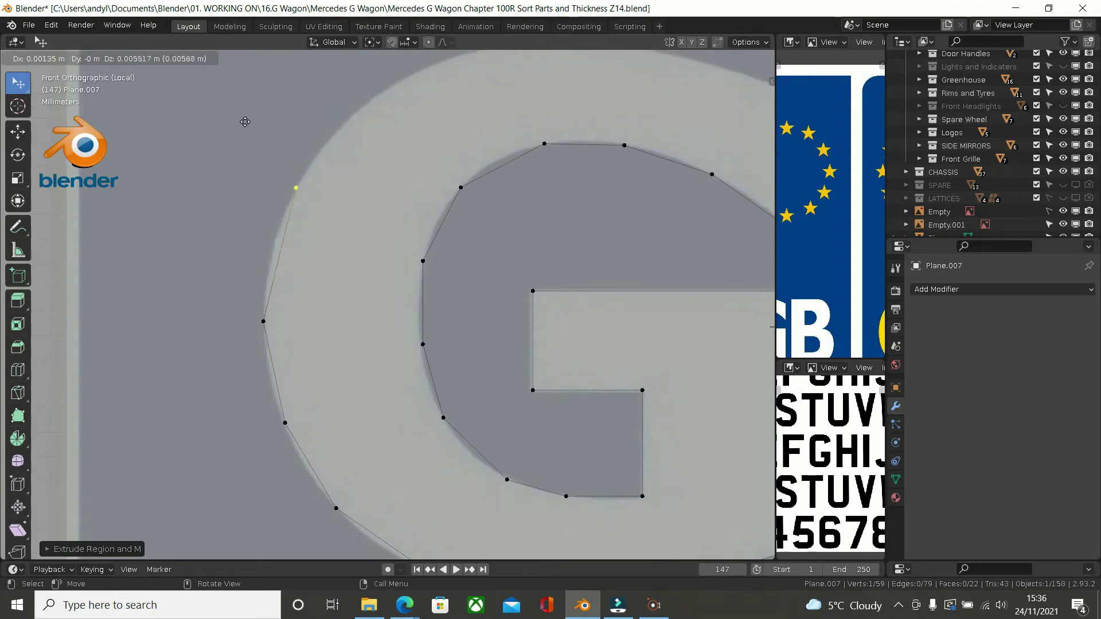
pyautogui.click(238, 147)
pyautogui.press('e')
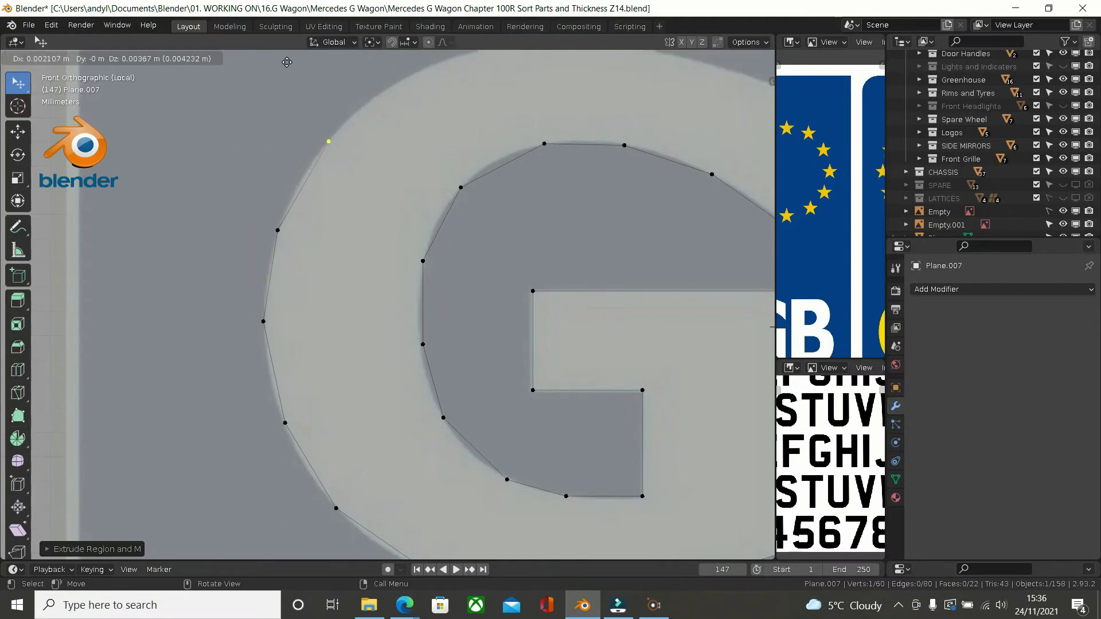
pyautogui.click(287, 63)
pyautogui.press('e')
pyautogui.click(404, 79)
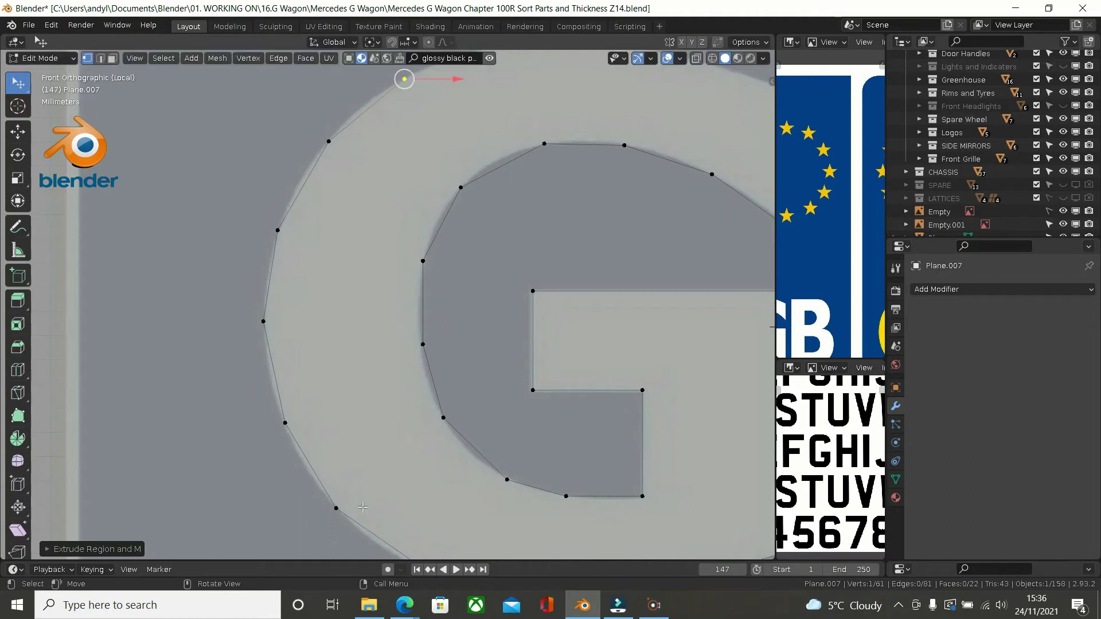
# Step: Extrude three vertices over the G's top outer curve and join the last one to the letter's upper right corner
pyautogui.moveTo(387, 358); pyautogui.dragTo(370, 388, button='middle')
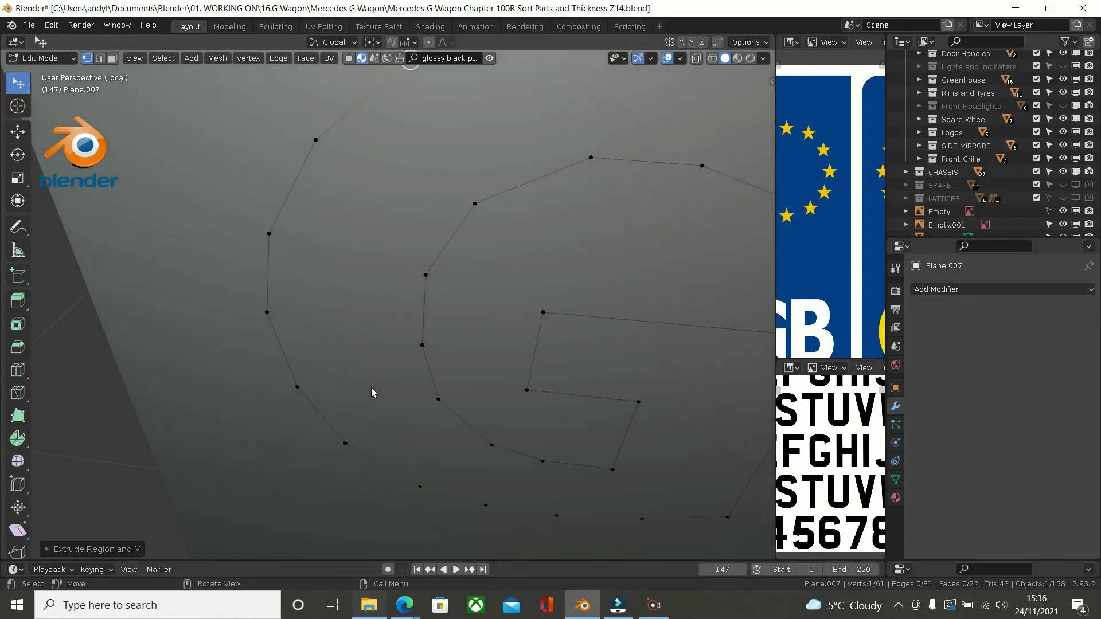
pyautogui.press('KP_5')
pyautogui.keyDown('shift'); pyautogui.moveTo(394, 383); pyautogui.dragTo(301, 84, button='middle'); pyautogui.keyUp('shift')
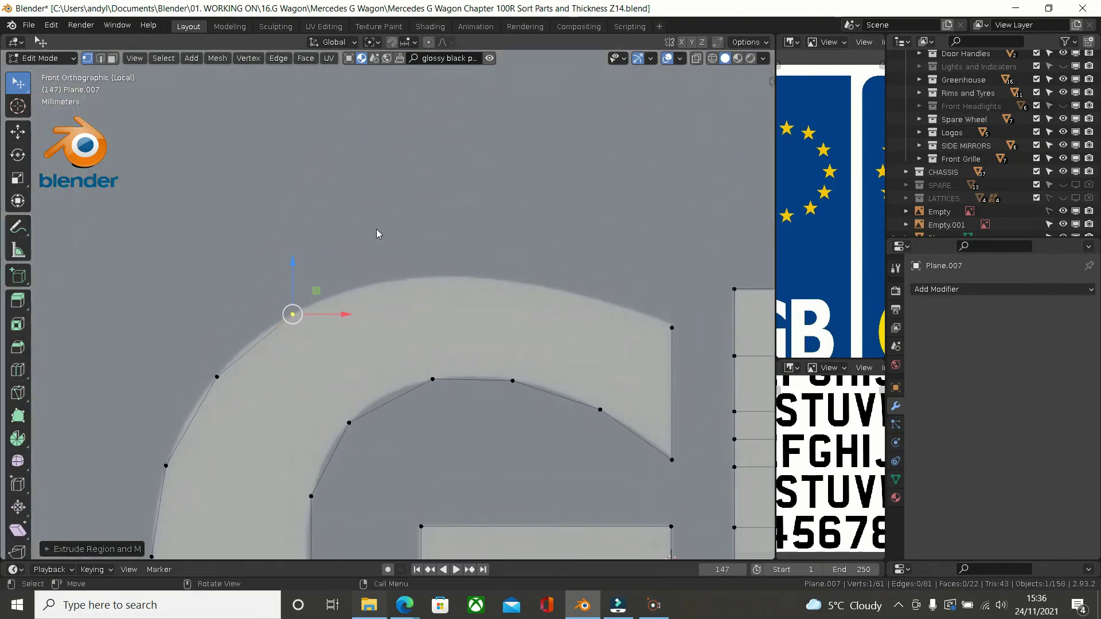
pyautogui.press('e')
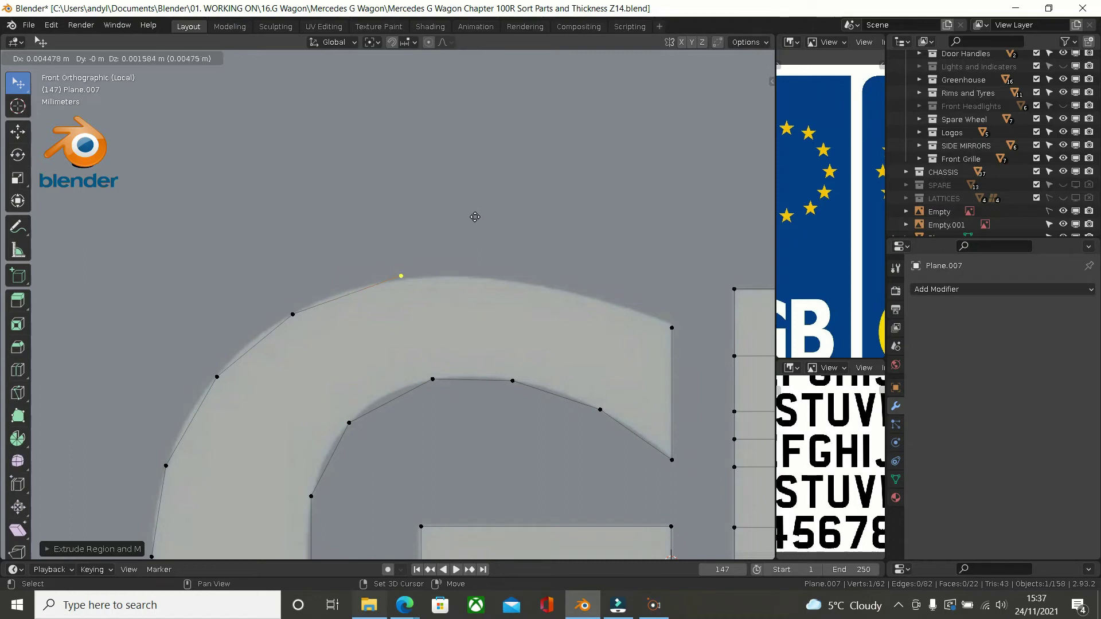
pyautogui.click(484, 242)
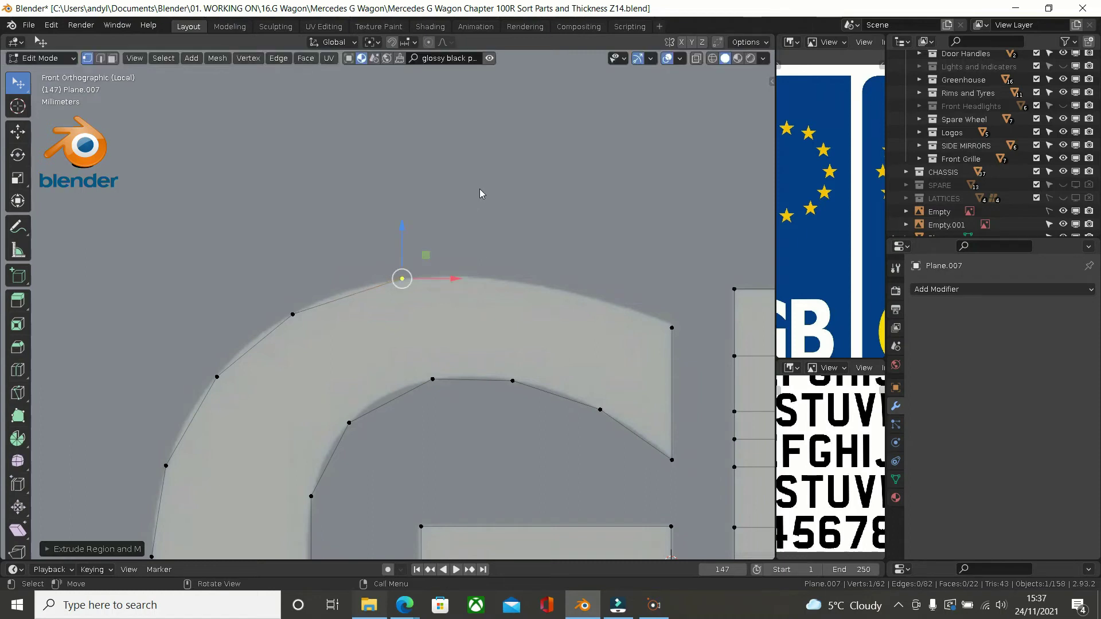
pyautogui.press('e')
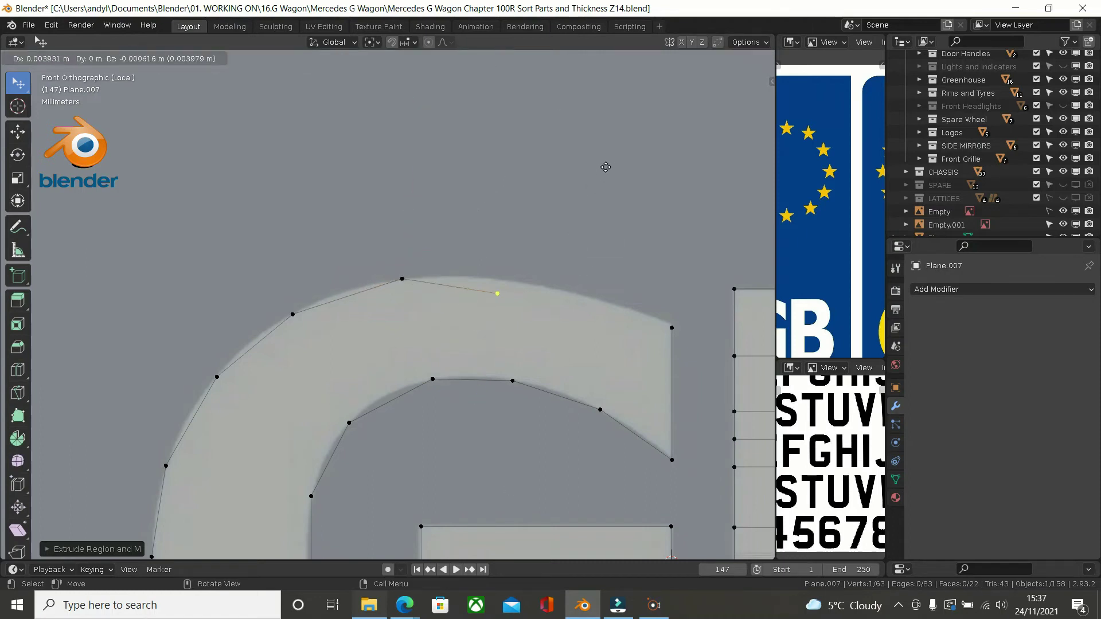
pyautogui.click(613, 166)
pyautogui.press('e')
pyautogui.click(709, 201)
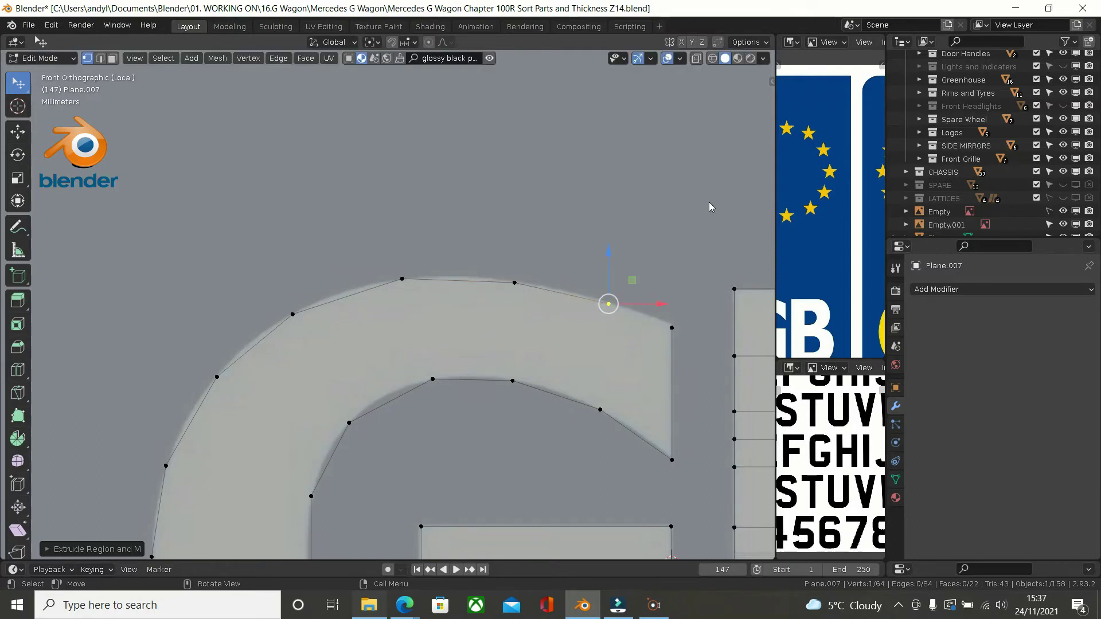
pyautogui.keyDown('shift'); pyautogui.click(672, 326); pyautogui.keyUp('shift')
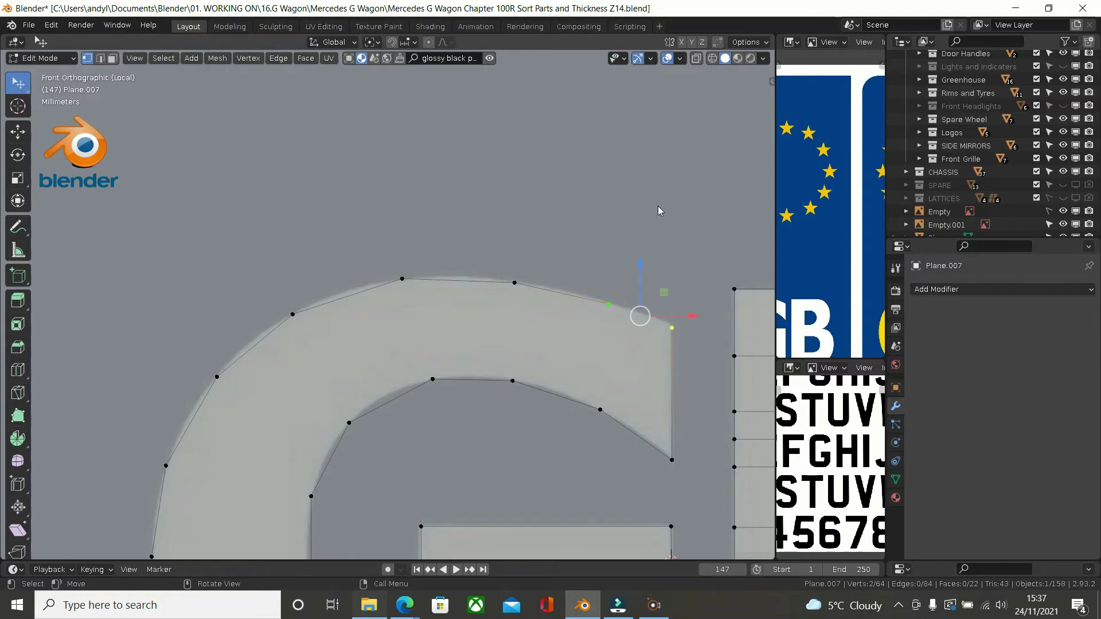
pyautogui.scroll(-5, 658, 206)
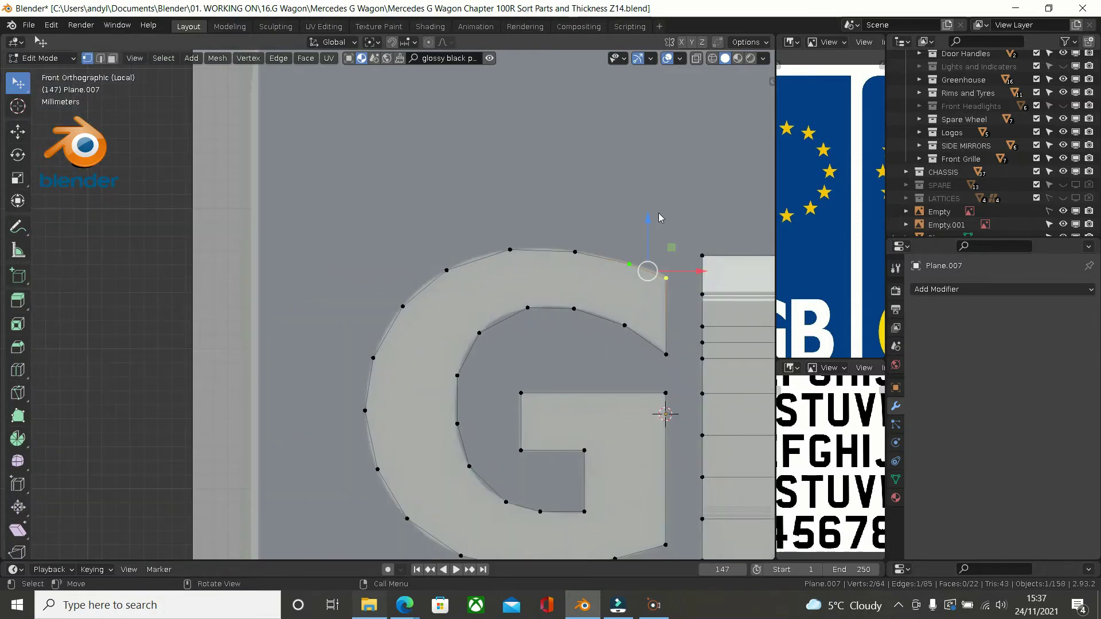
# Step: Loop-cut the crossbar's top edge and slide the new vertex in line with the inner corner below it
pyautogui.press('a')
pyautogui.keyDown('shift'); pyautogui.moveTo(641, 212); pyautogui.dragTo(397, 166, button='middle'); pyautogui.keyUp('shift')
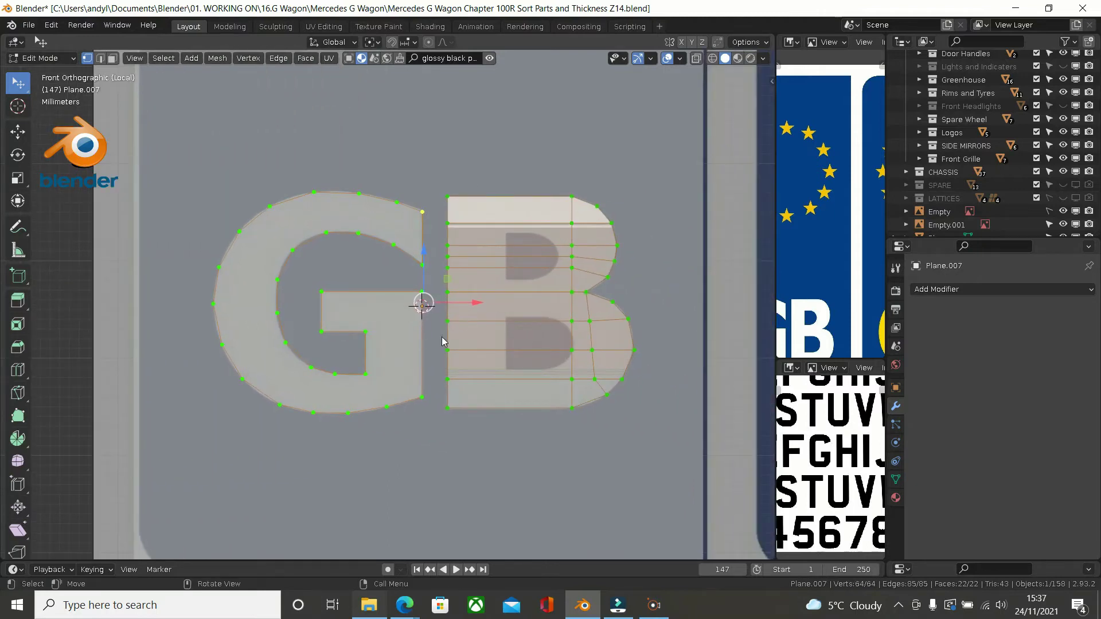
pyautogui.scroll(2, 442, 342)
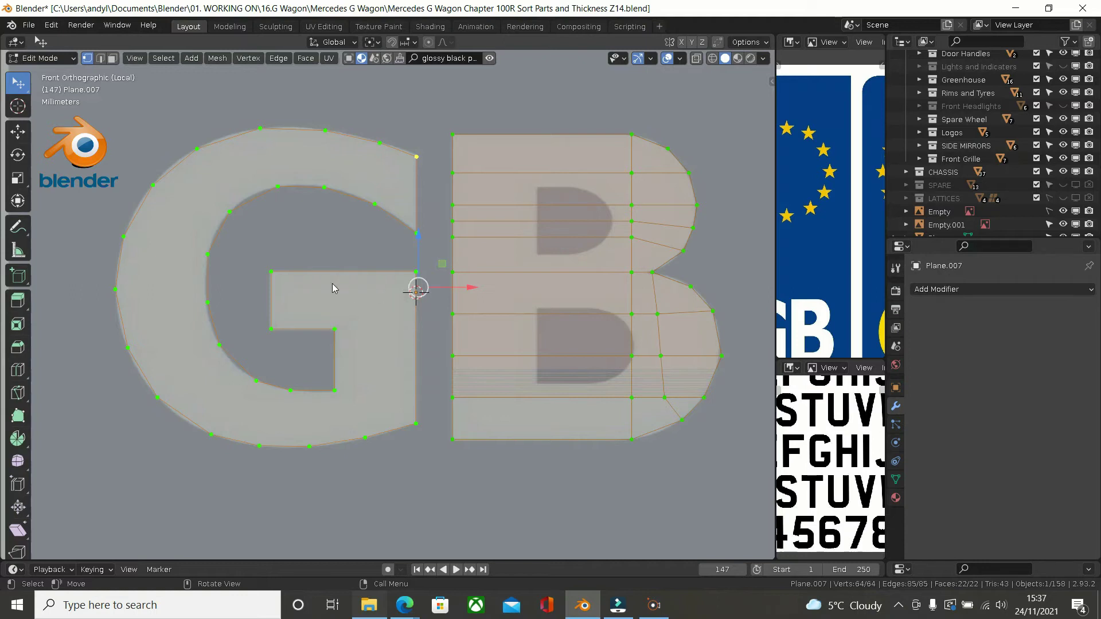
pyautogui.hotkey('ctrl', 'r')
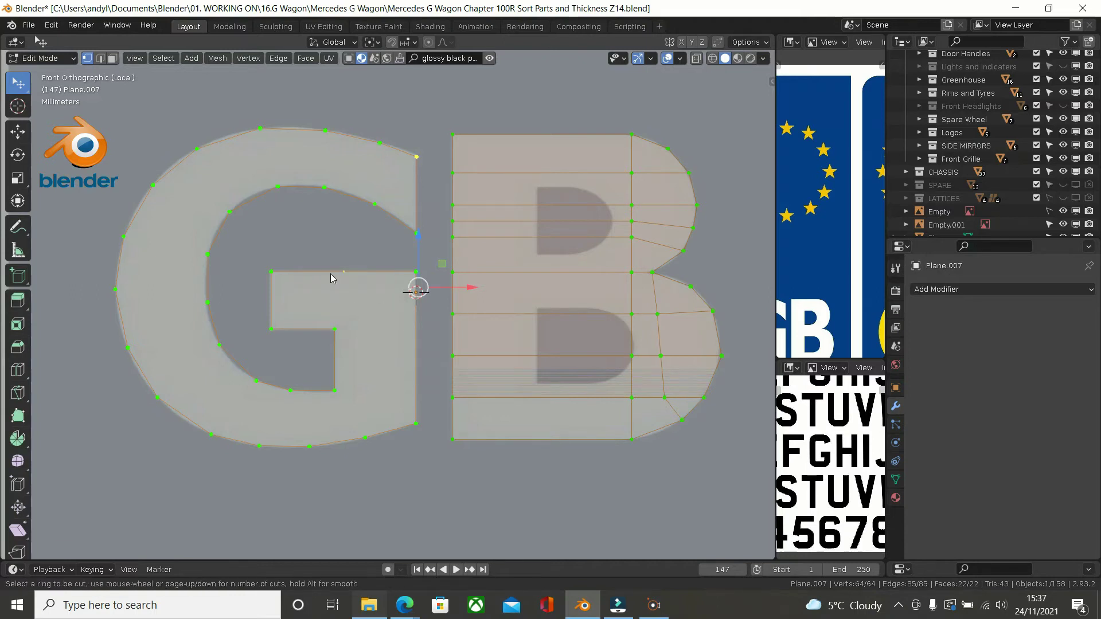
pyautogui.doubleClick(330, 273)
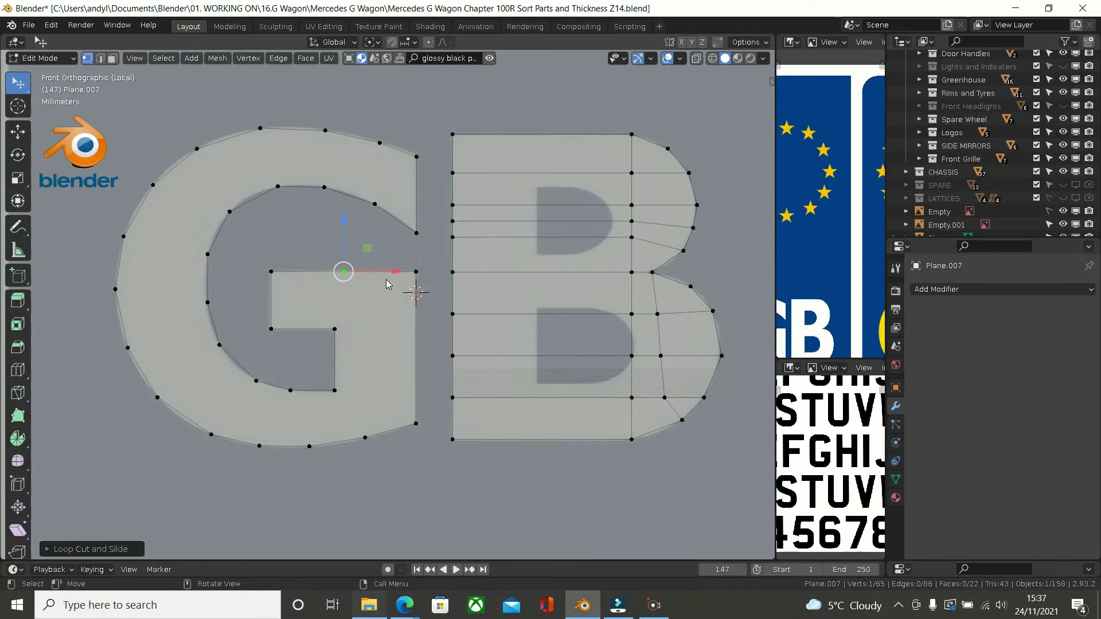
pyautogui.hotkey('shift', 'v')
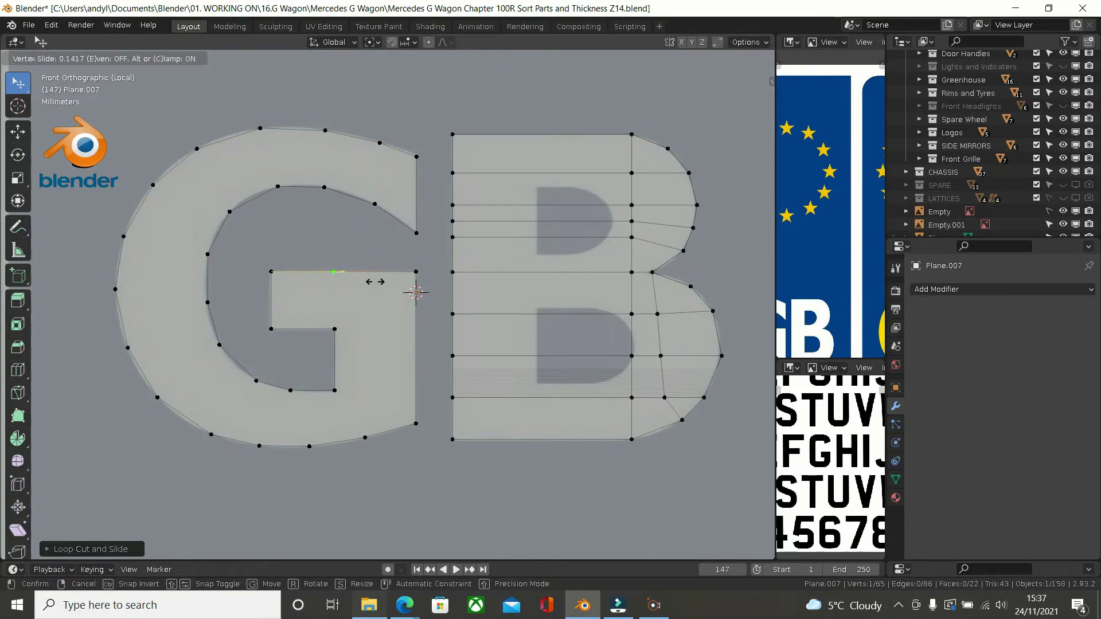
pyautogui.click(374, 281)
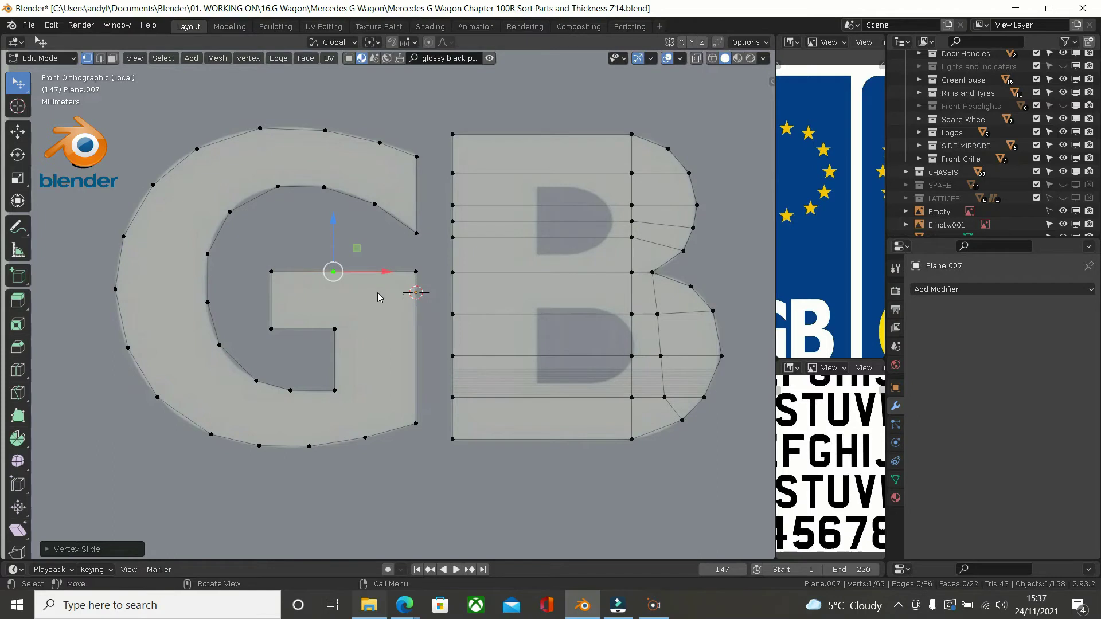
# Step: Cut two vertices into the G's right edge and slide them level with the crossbar's underside and the lower inner corner
pyautogui.hotkey('ctrl', 'r')
pyautogui.click(412, 331)
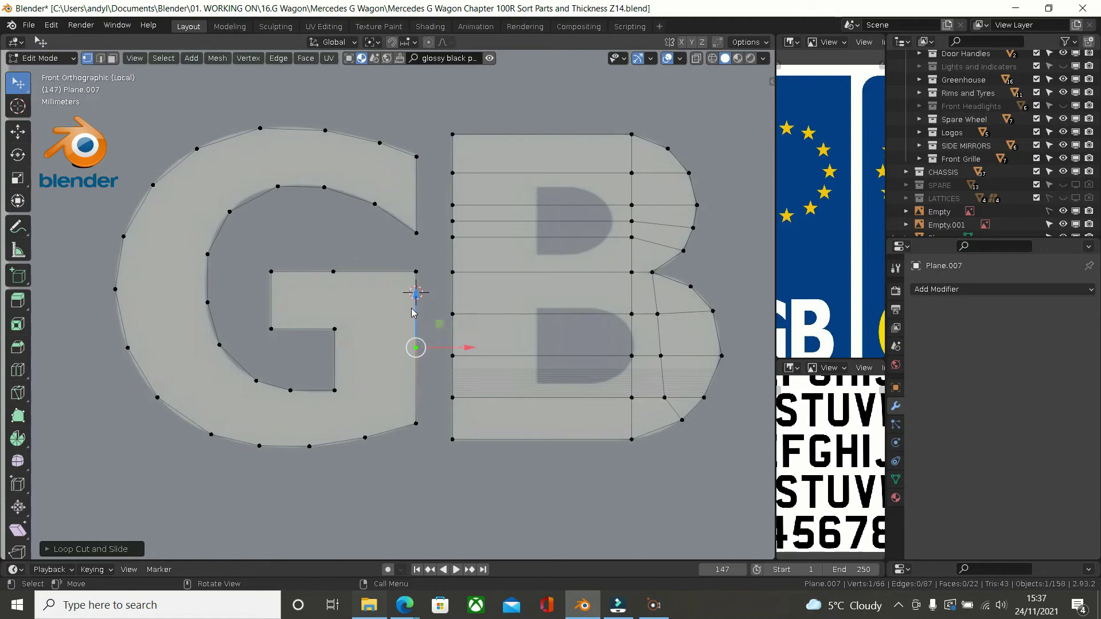
pyautogui.hotkey('shift', 'v')
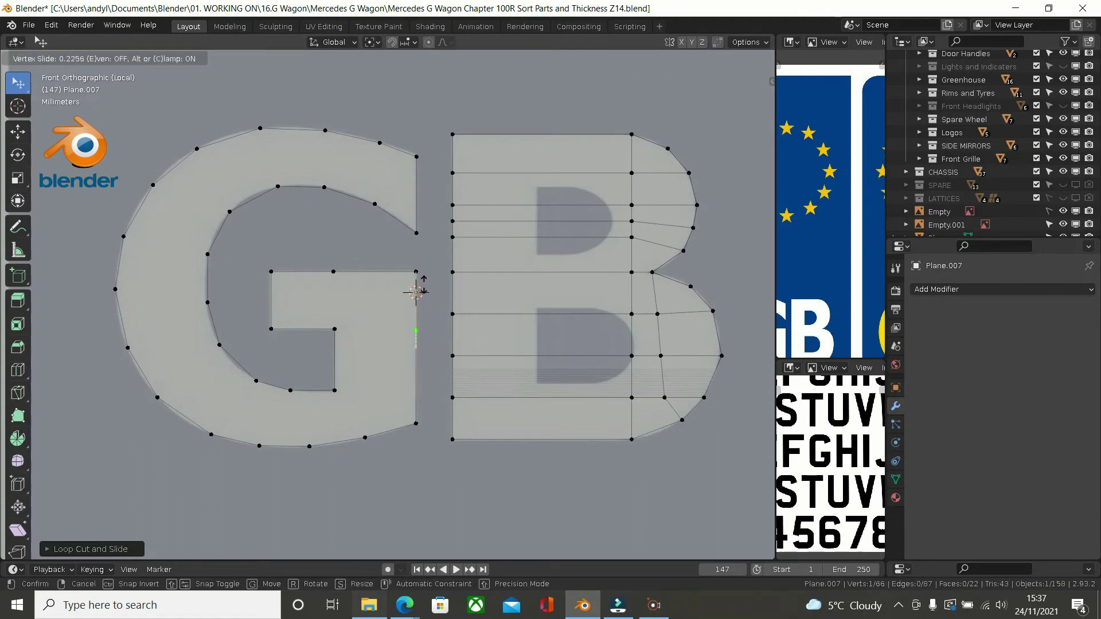
pyautogui.click(424, 281)
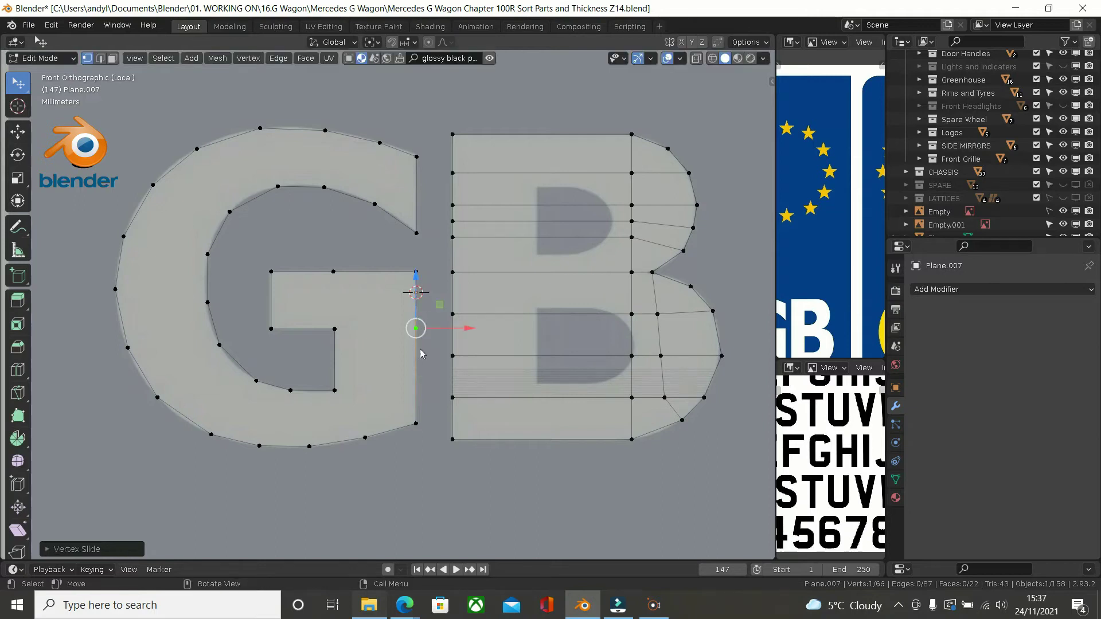
pyautogui.hotkey('ctrl', 'r')
pyautogui.click(414, 388)
pyautogui.hotkey('shift', 'v')
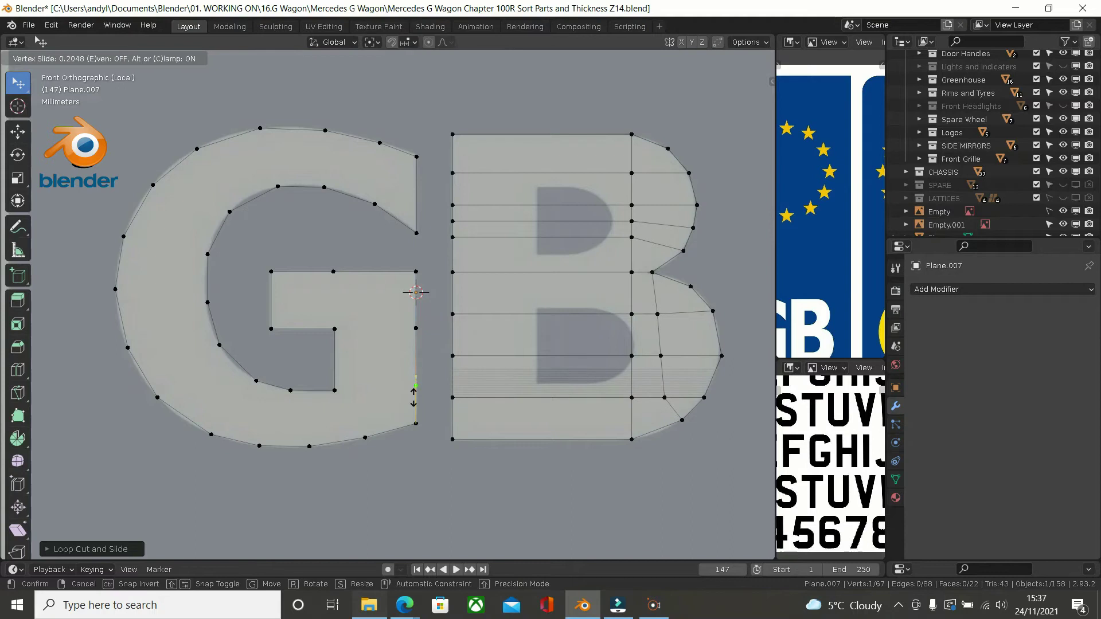
pyautogui.click(413, 399)
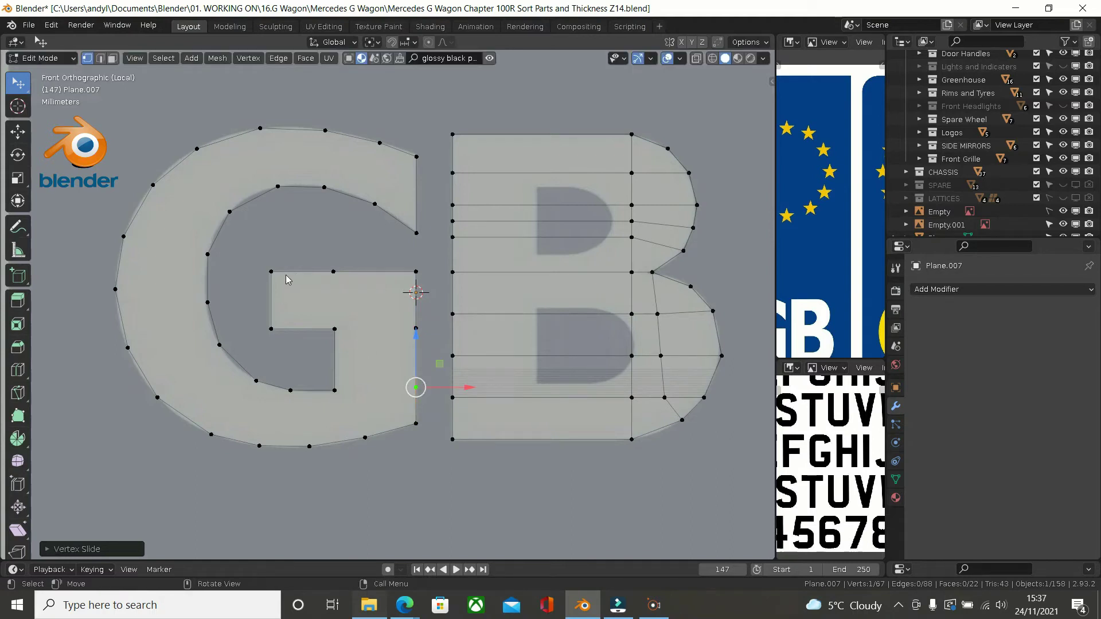
# Step: Fill the free end of the G's crossbar with a four-sided face up to the vertex above the inner corner
pyautogui.click(286, 275)
pyautogui.keyDown('shift'); pyautogui.click(329, 301); pyautogui.keyUp('shift')
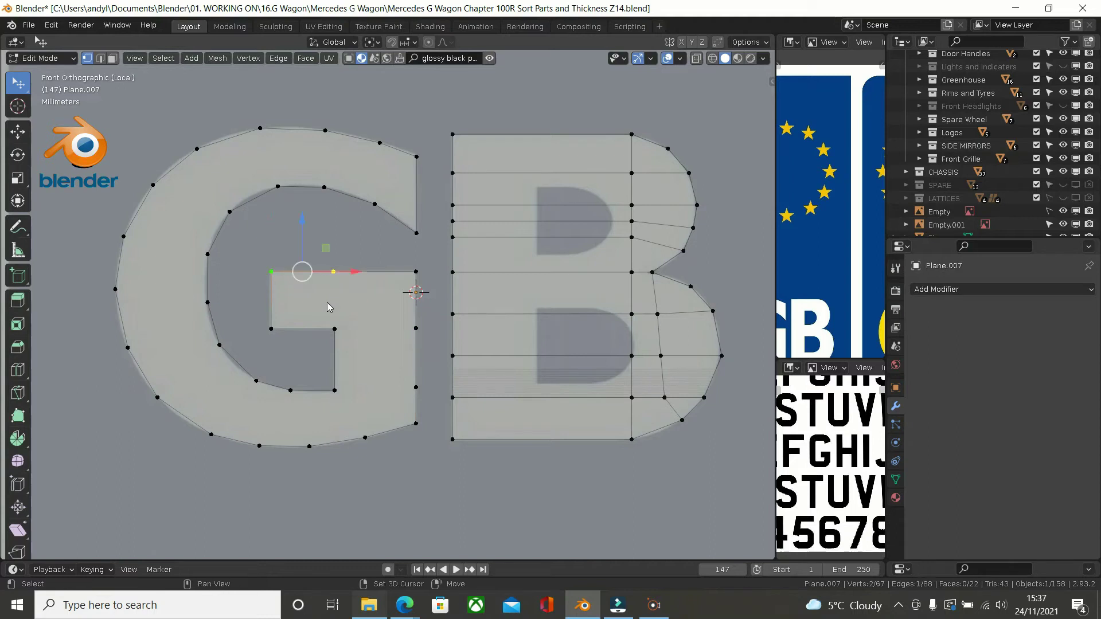
pyautogui.keyDown('shift'); pyautogui.click(337, 330); pyautogui.keyUp('shift')
pyautogui.keyDown('shift'); pyautogui.click(282, 333); pyautogui.keyUp('shift')
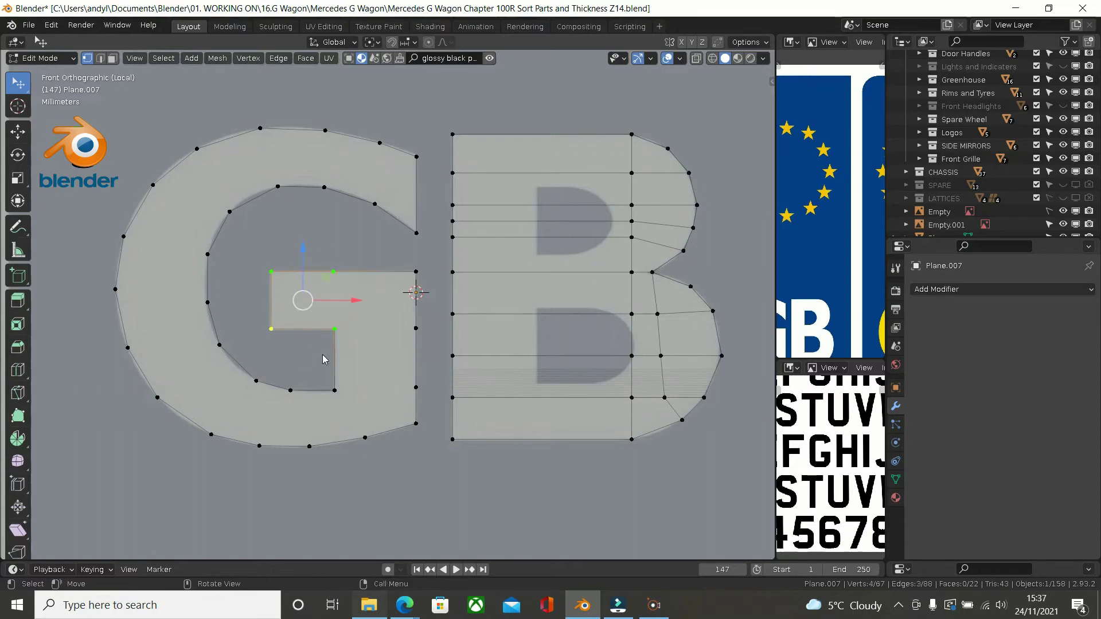
pyautogui.press('f')
# Step: Fill the crossbar's section at the G's right edge with a quad, and fill the section directly beneath it
pyautogui.click(331, 271)
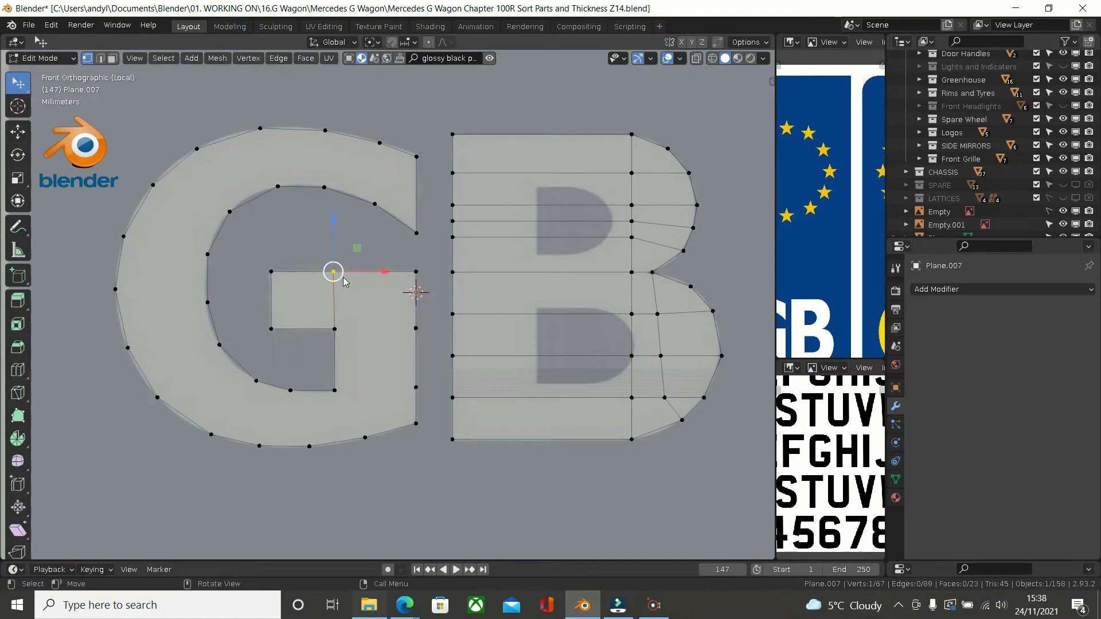
pyautogui.keyDown('shift'); pyautogui.click(417, 281); pyautogui.keyUp('shift')
pyautogui.keyDown('shift'); pyautogui.click(416, 328); pyautogui.keyUp('shift')
pyautogui.keyDown('shift'); pyautogui.click(334, 329); pyautogui.keyUp('shift')
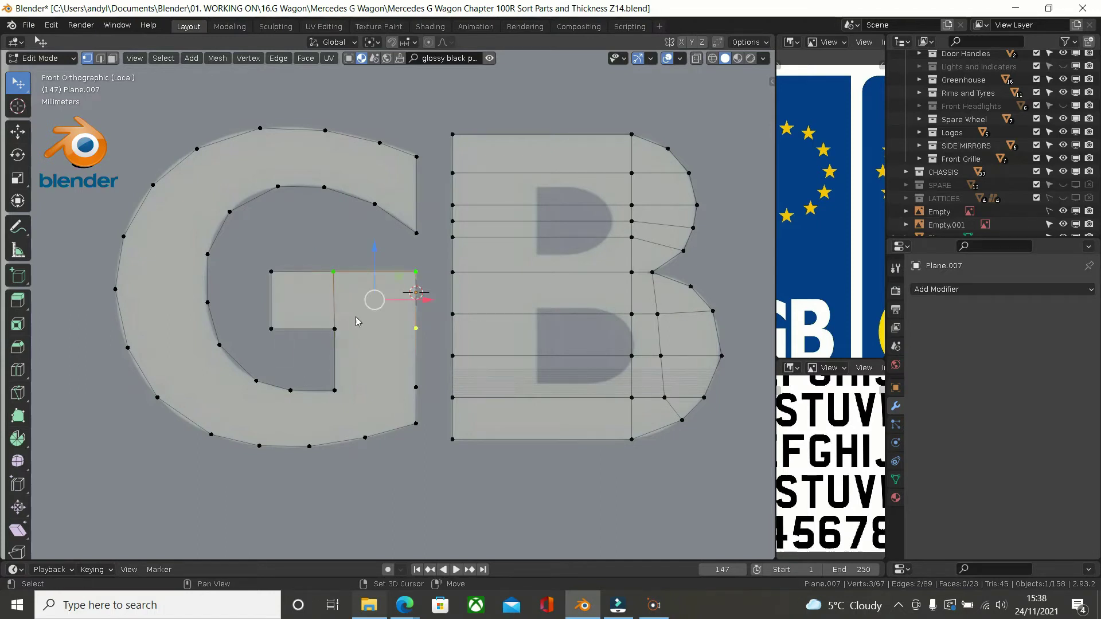
pyautogui.press('f')
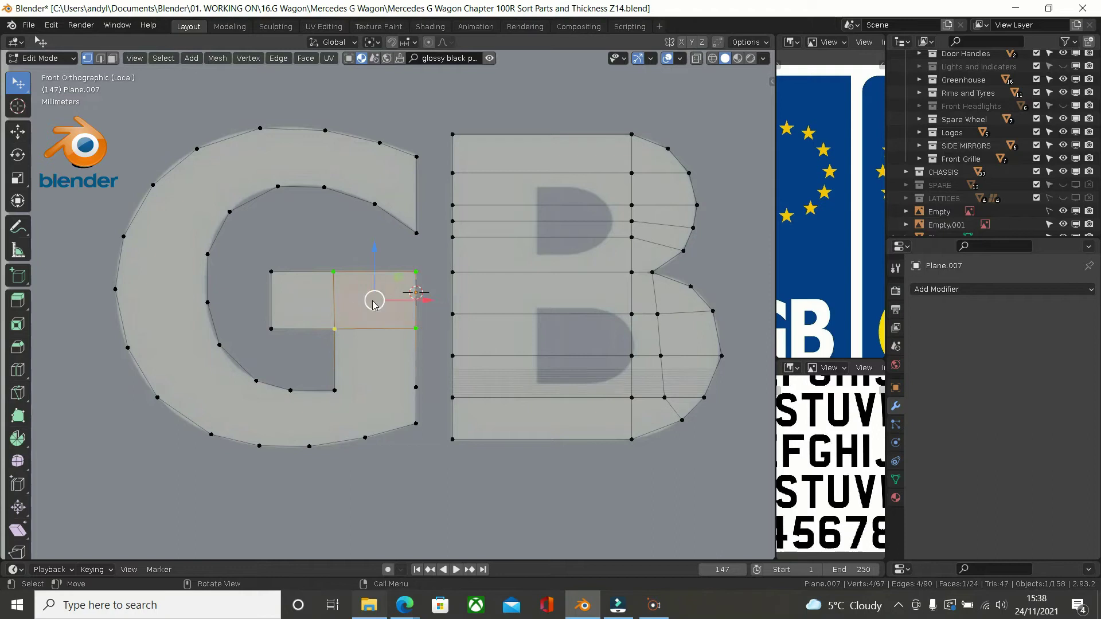
pyautogui.click(336, 332)
pyautogui.keyDown('shift'); pyautogui.click(408, 331); pyautogui.keyUp('shift')
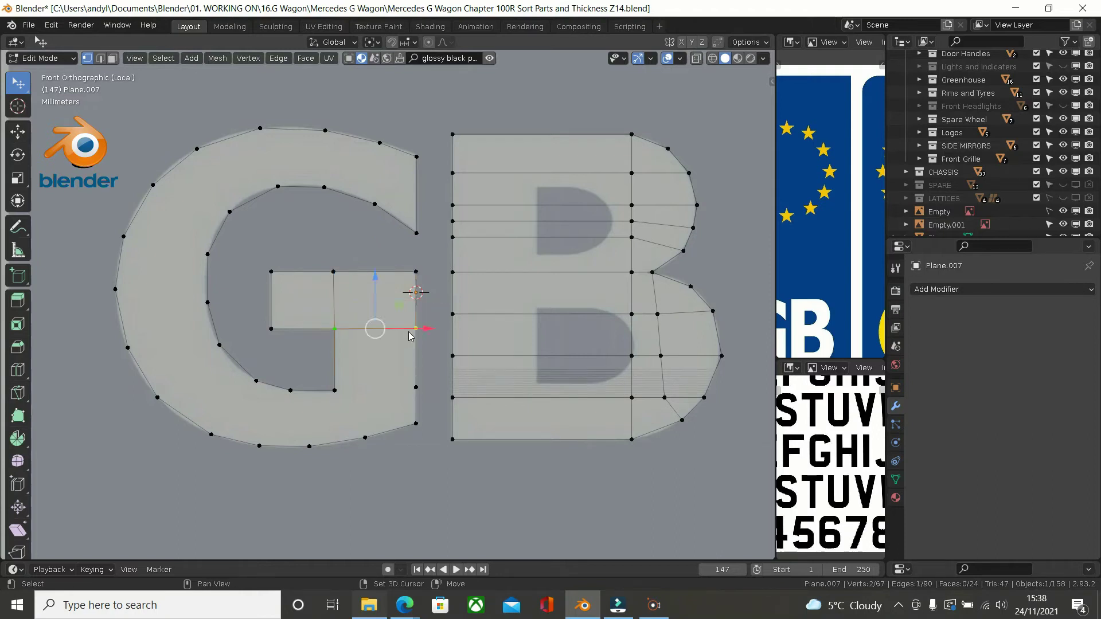
pyautogui.press('f')
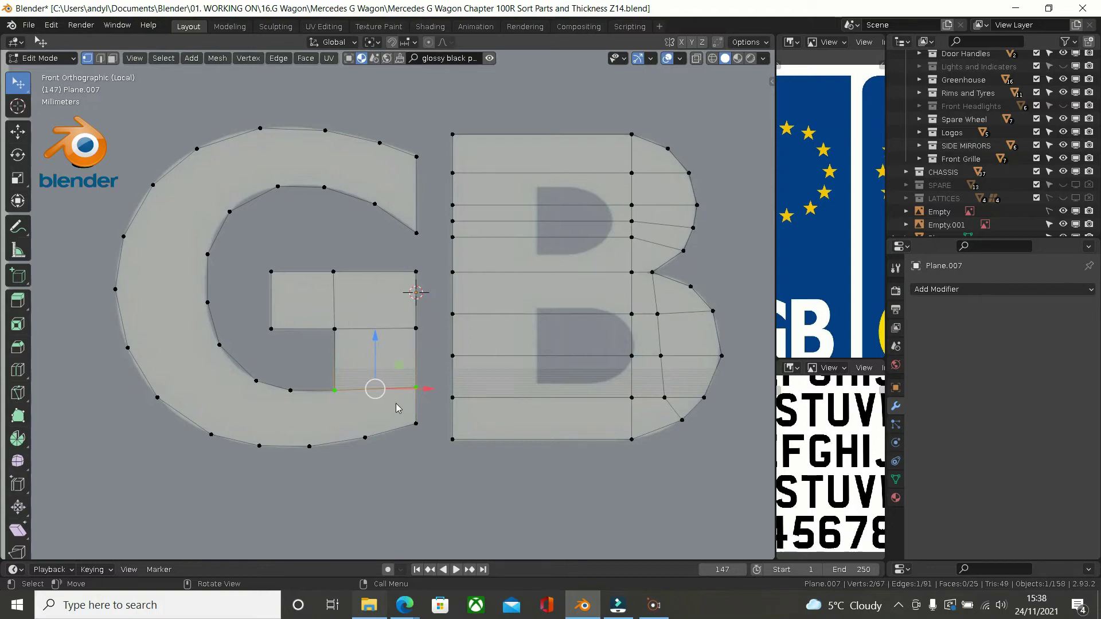
# Step: Fill the G's lower right corner with a face and continue with two more faces leftward between the inner and outer bottom curves
pyautogui.keyDown('shift'); pyautogui.click(415, 389); pyautogui.keyUp('shift')
pyautogui.keyDown('shift'); pyautogui.click(416, 388); pyautogui.keyUp('shift')
pyautogui.keyDown('shift'); pyautogui.click(414, 424); pyautogui.keyUp('shift')
pyautogui.keyDown('shift'); pyautogui.click(365, 438); pyautogui.keyUp('shift')
pyautogui.press('j')
pyautogui.click(334, 390)
pyautogui.keyDown('shift'); pyautogui.click(367, 443); pyautogui.keyUp('shift')
pyautogui.press('f')
pyautogui.press('f')
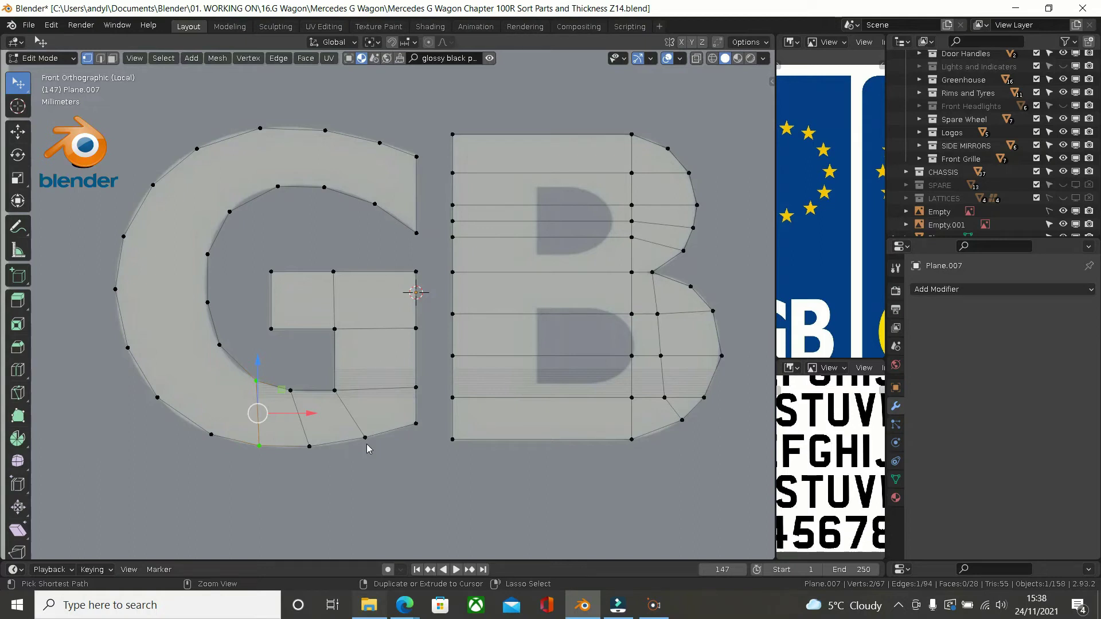
# Step: Add a vertex to the lower left edge of the G's inner curve and fill the next face across to the outer curve
pyautogui.click(366, 439)
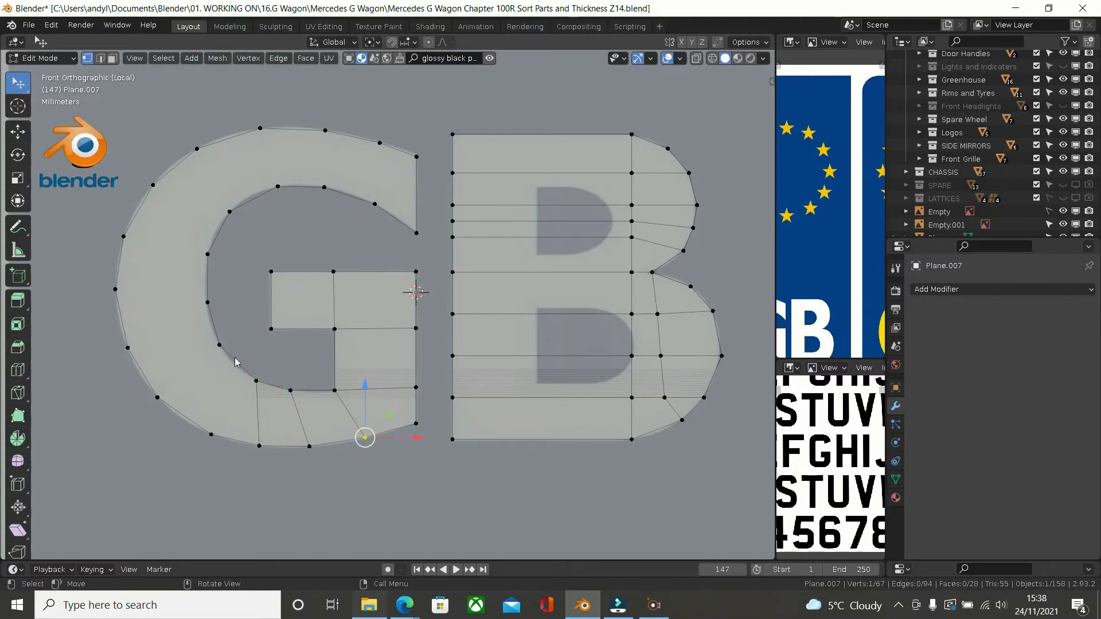
pyautogui.hotkey('ctrl', 'e')
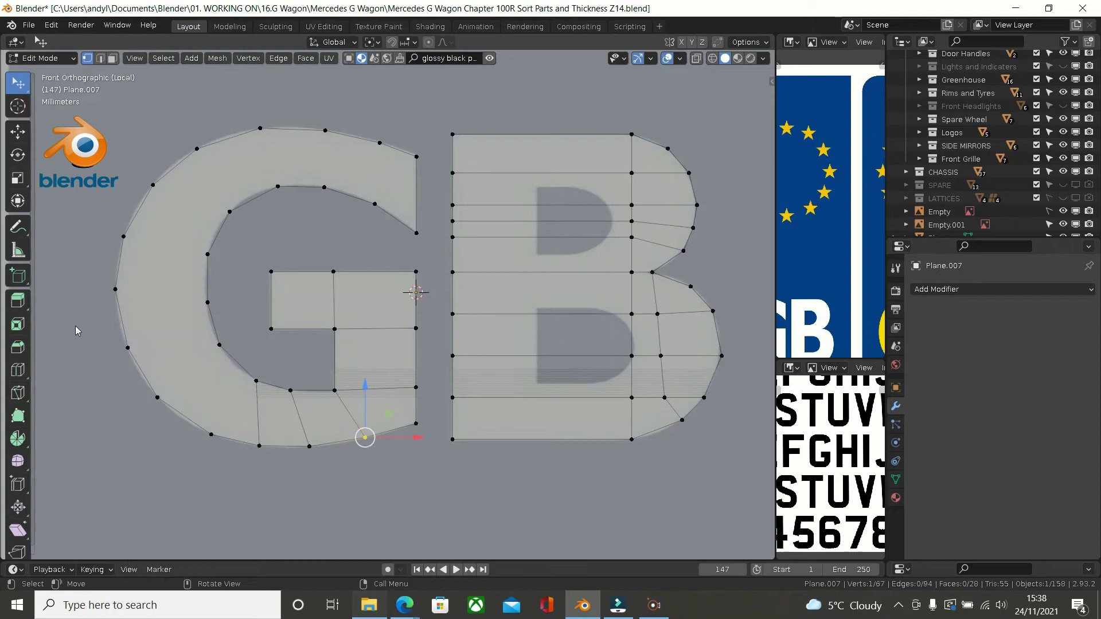
pyautogui.keyDown('ctrl'); pyautogui.rightClick(238, 363); pyautogui.keyUp('ctrl')
pyautogui.keyDown('shift'); pyautogui.click(259, 446); pyautogui.keyUp('shift')
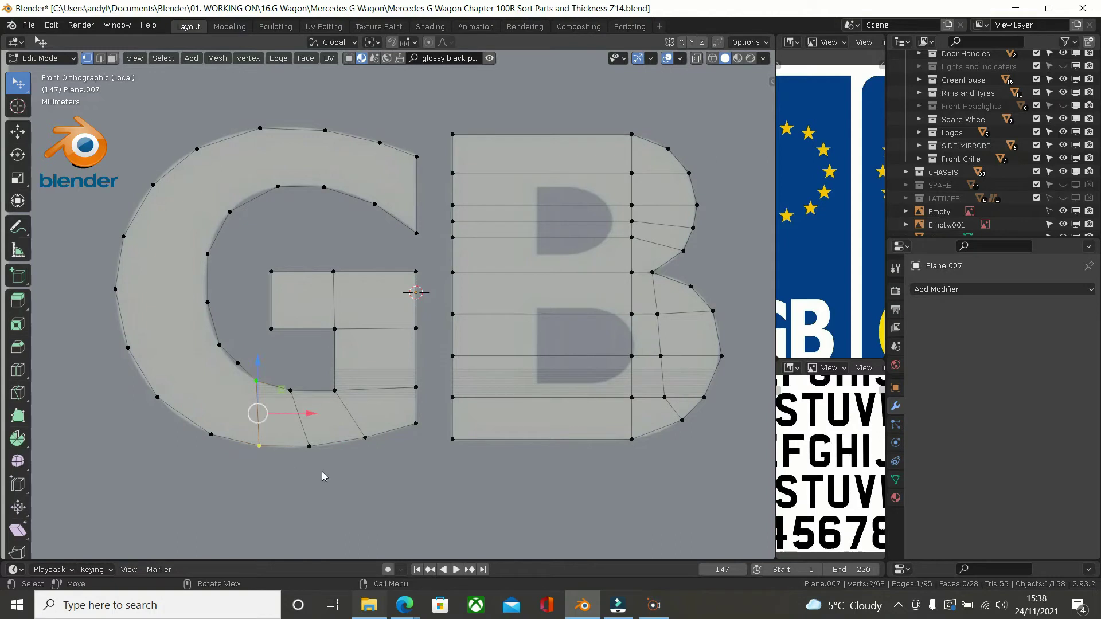
pyautogui.press('f')
pyautogui.click(322, 471)
pyautogui.click(245, 332)
pyautogui.scroll(3, 167, 331)
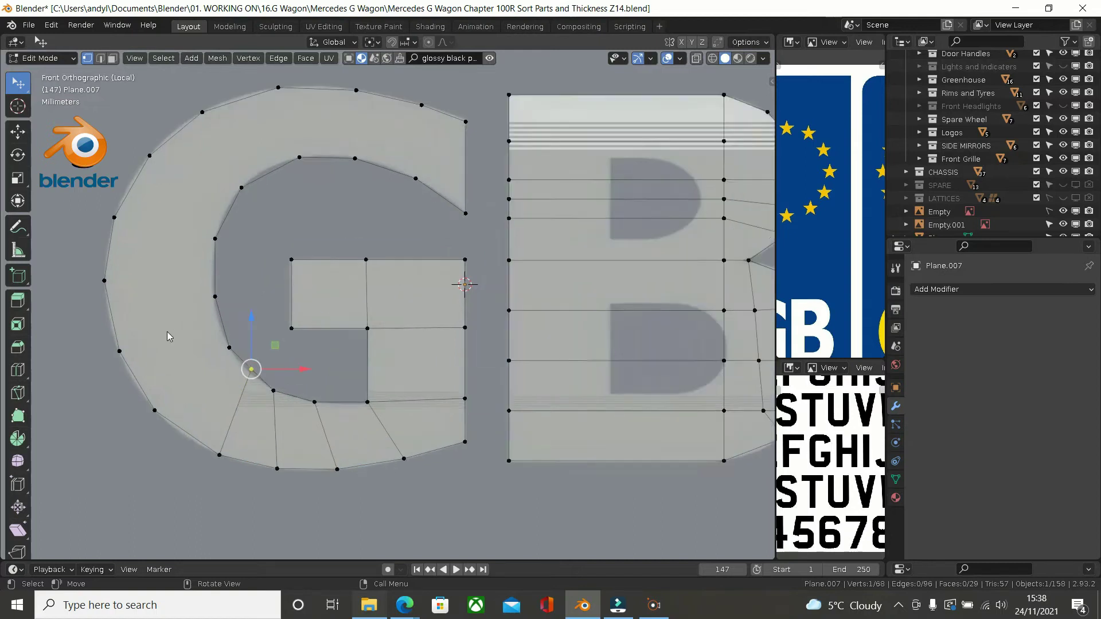
# Step: Nudge the G's lower-left inner vertex onto the reference outline and fill the two adjacent gaps up the left side with faces
pyautogui.moveTo(346, 384)
pyautogui.mouseDown()
pyautogui.moveTo(330, 380)
pyautogui.moveTo(344, 378)
pyautogui.mouseUp()
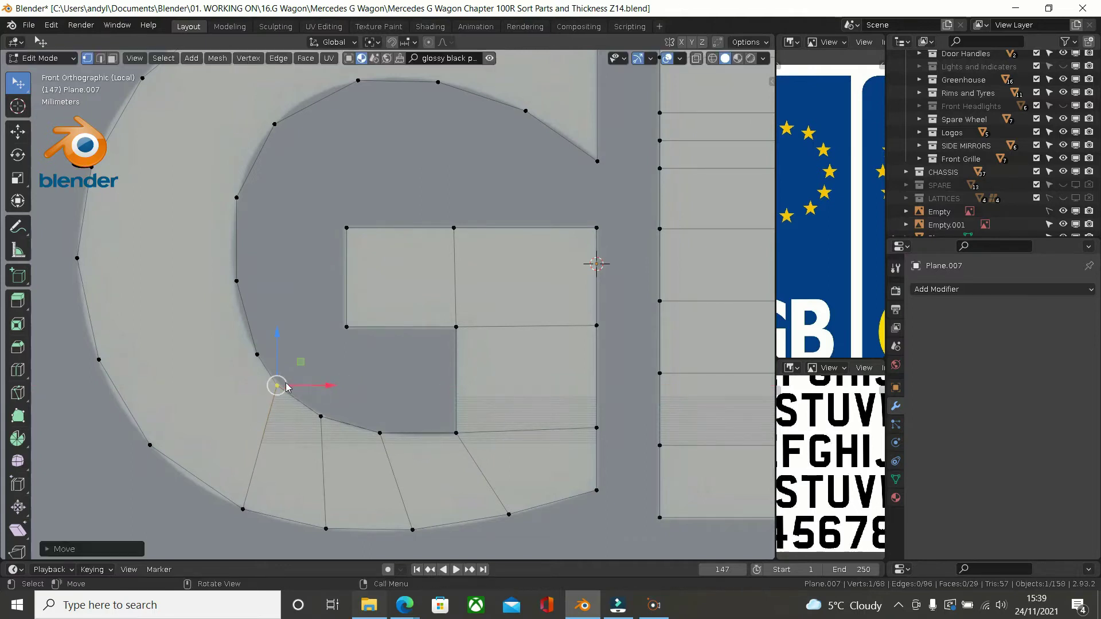
pyautogui.keyDown('shift'); pyautogui.click(261, 528); pyautogui.keyUp('shift')
pyautogui.press('f')
pyautogui.press('f')
pyautogui.press('f')
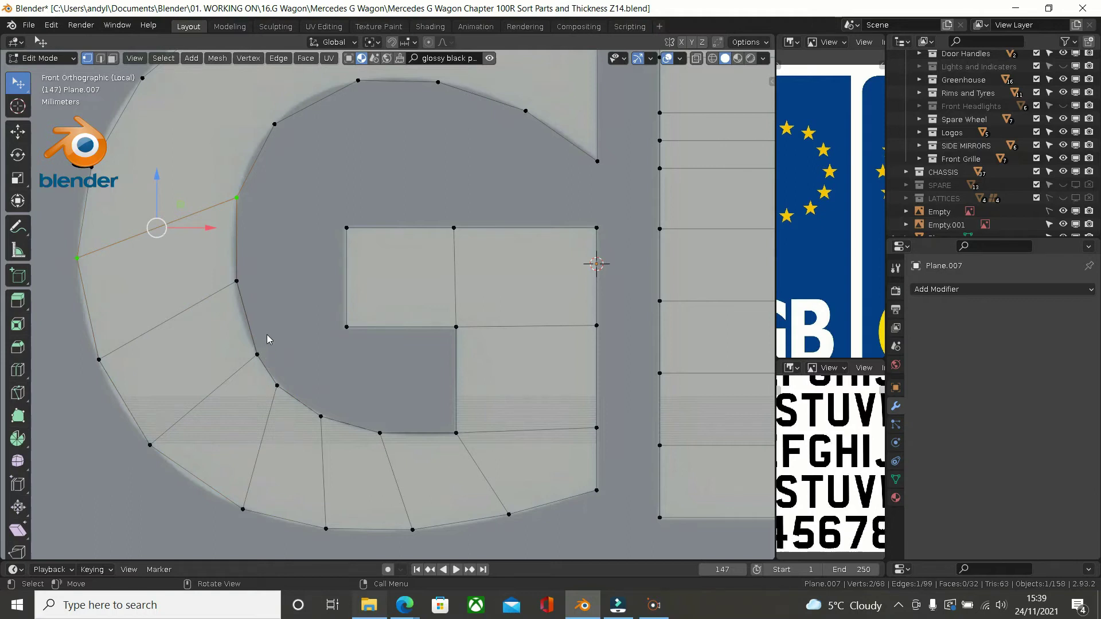
pyautogui.keyDown('shift'); pyautogui.moveTo(246, 335); pyautogui.dragTo(248, 390, button='middle'); pyautogui.keyUp('shift')
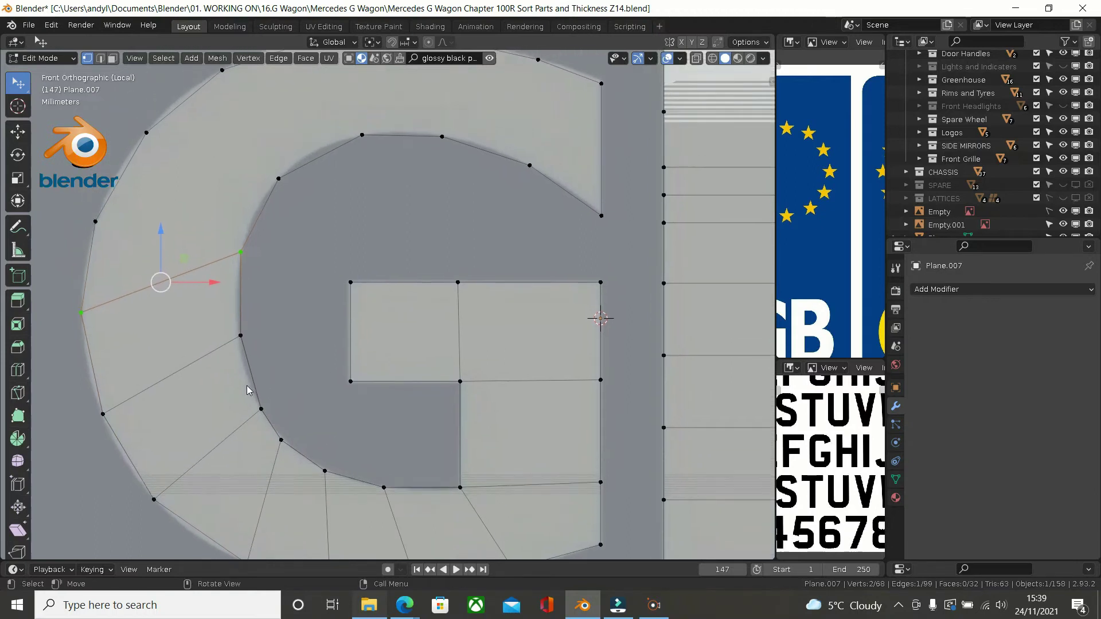
pyautogui.hotkey('ctrl', 'z')
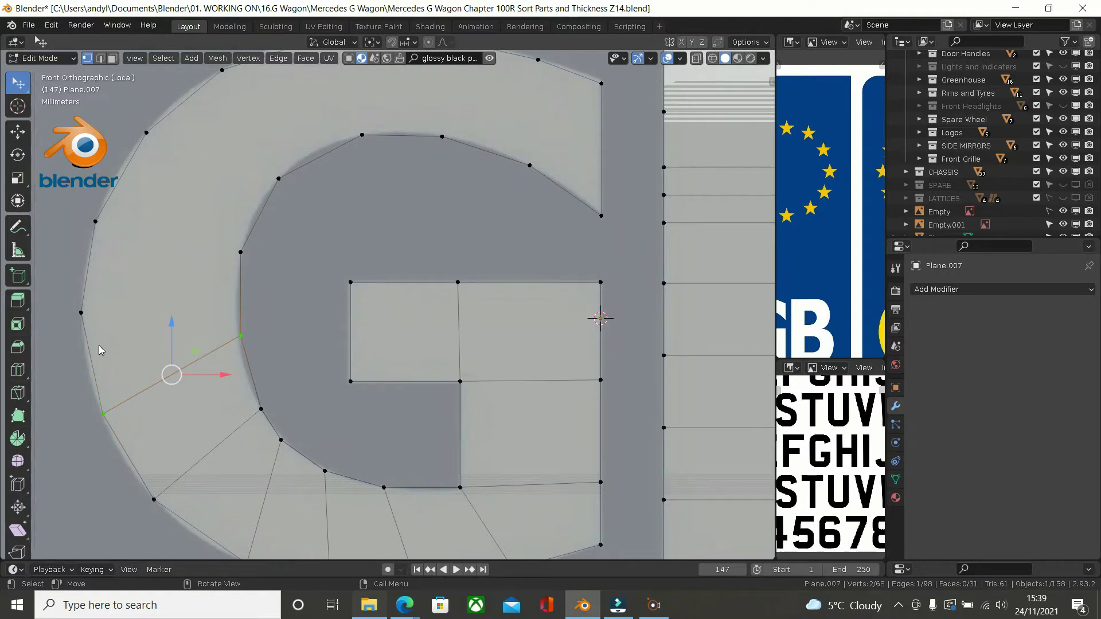
# Step: Insert a vertex midway on the G's inner left edge and move it outward along X to match the reference curve
pyautogui.hotkey('ctrl', 'r')
pyautogui.click(235, 295)
pyautogui.rightClick(235, 294)
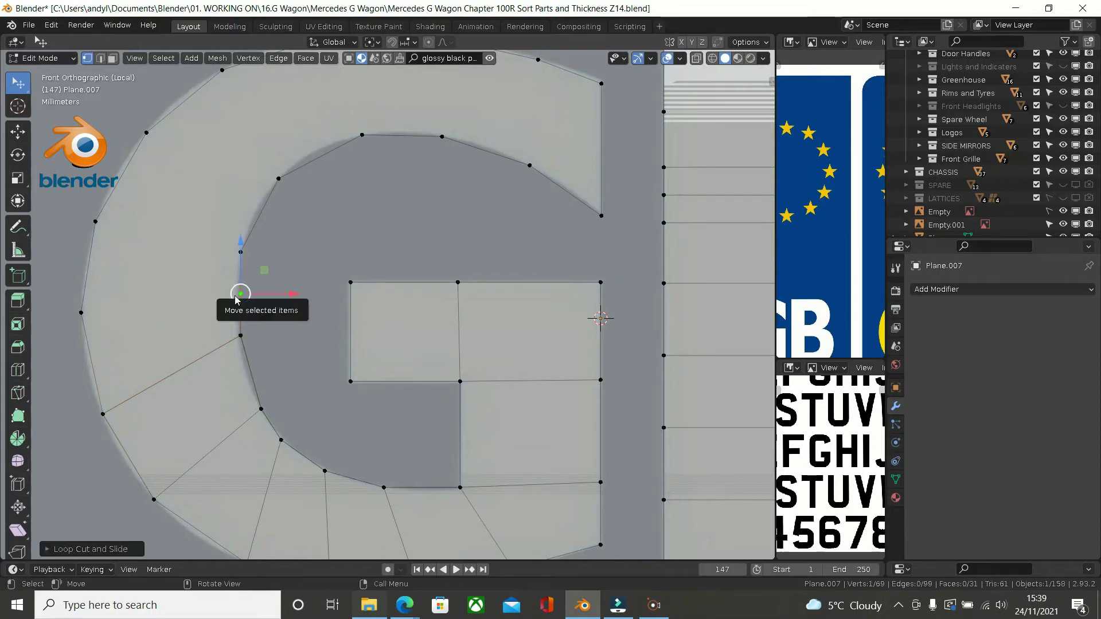
pyautogui.scroll(3, 249, 286)
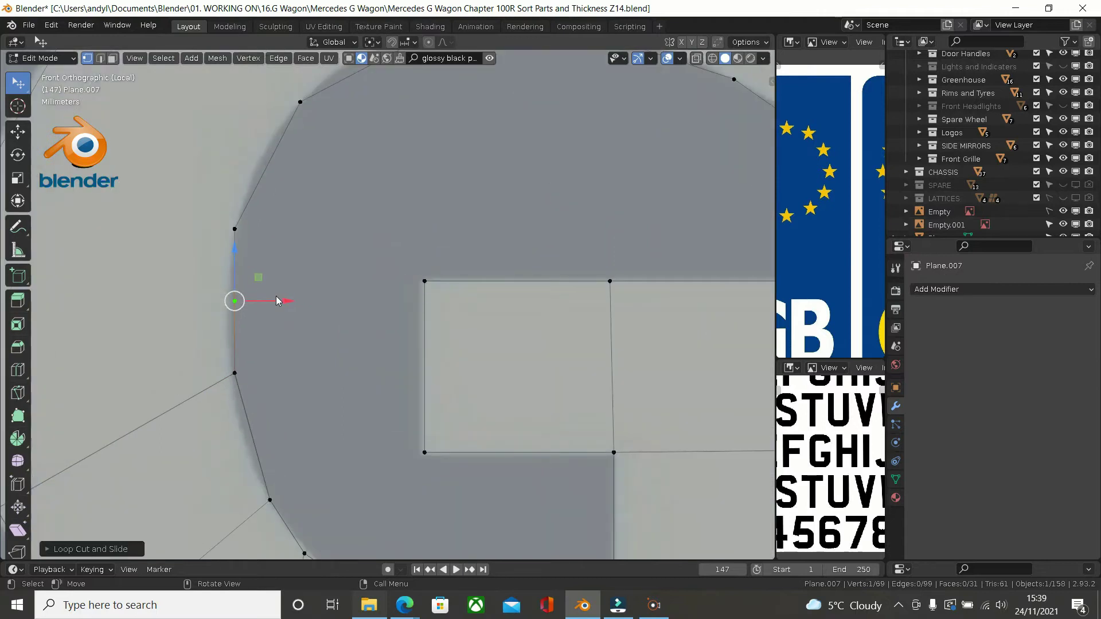
pyautogui.press('g')
pyautogui.press('x')
pyautogui.click(267, 296)
pyautogui.scroll(-3, 270, 298)
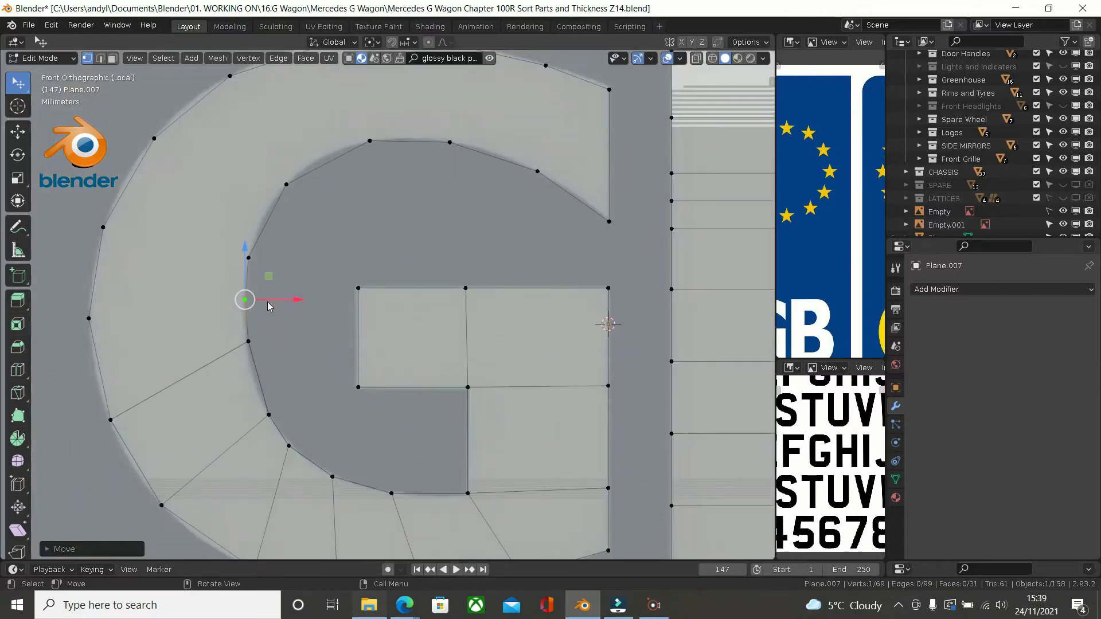
# Step: Fill three faces up the G's left side, starting between the new inner vertex and the outer lower-left vertex
pyautogui.keyDown('shift'); pyautogui.click(110, 419); pyautogui.keyUp('shift')
pyautogui.press('f')
pyautogui.press('f')
pyautogui.press('f')
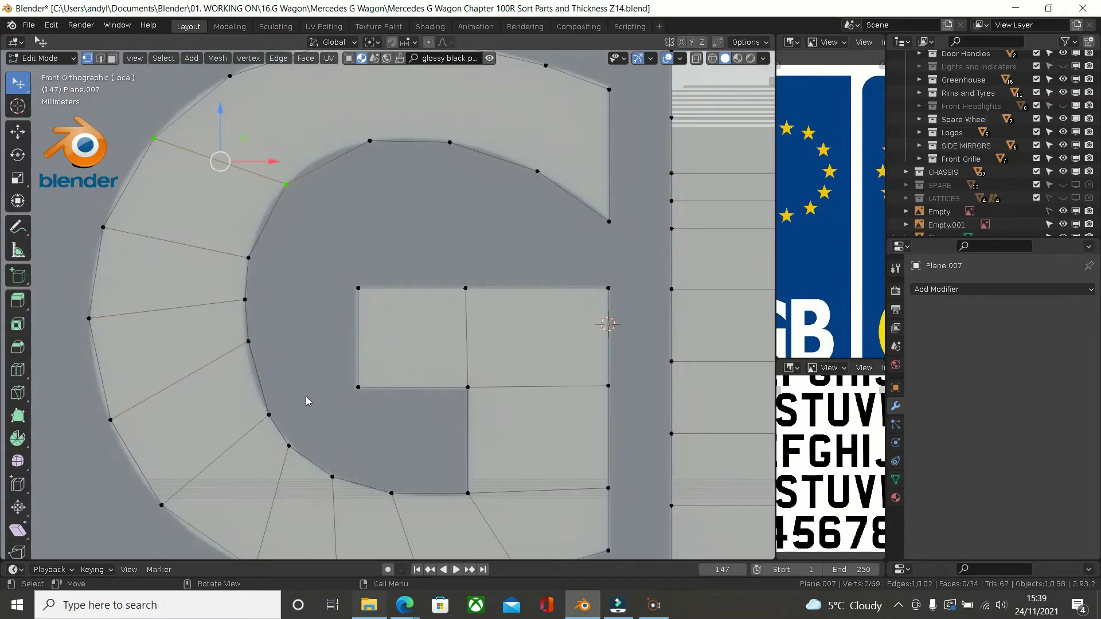
pyautogui.scroll(-2, 305, 397)
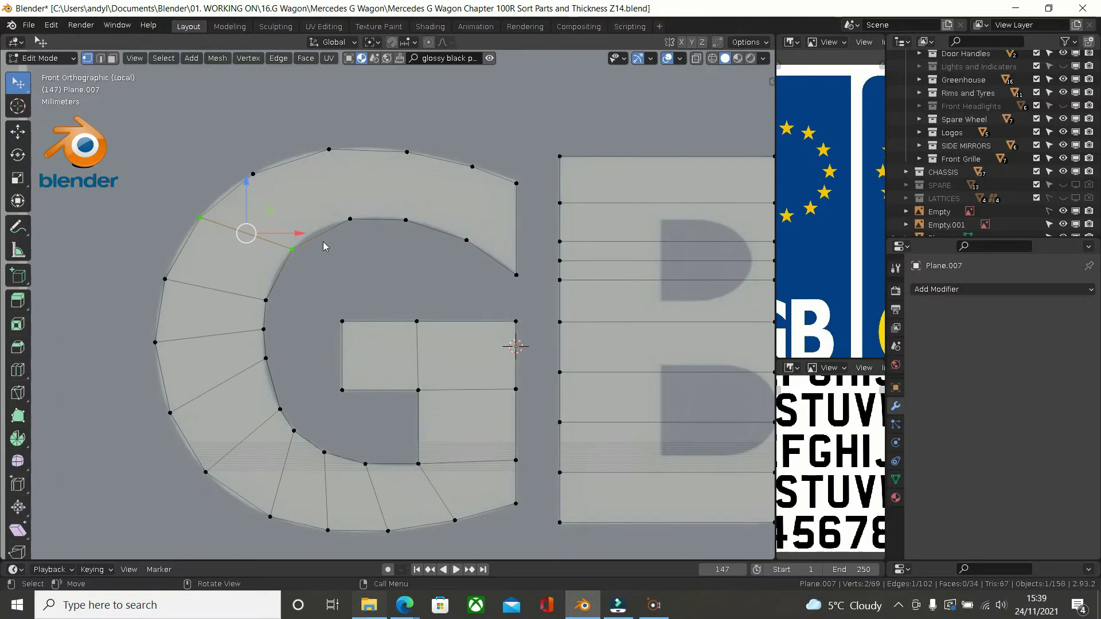
# Step: Insert a vertex midway on the G's upper-left inner edge
pyautogui.hotkey('ctrl', 'r')
pyautogui.click(314, 234)
pyautogui.rightClick(315, 234)
pyautogui.scroll(2, 316, 238)
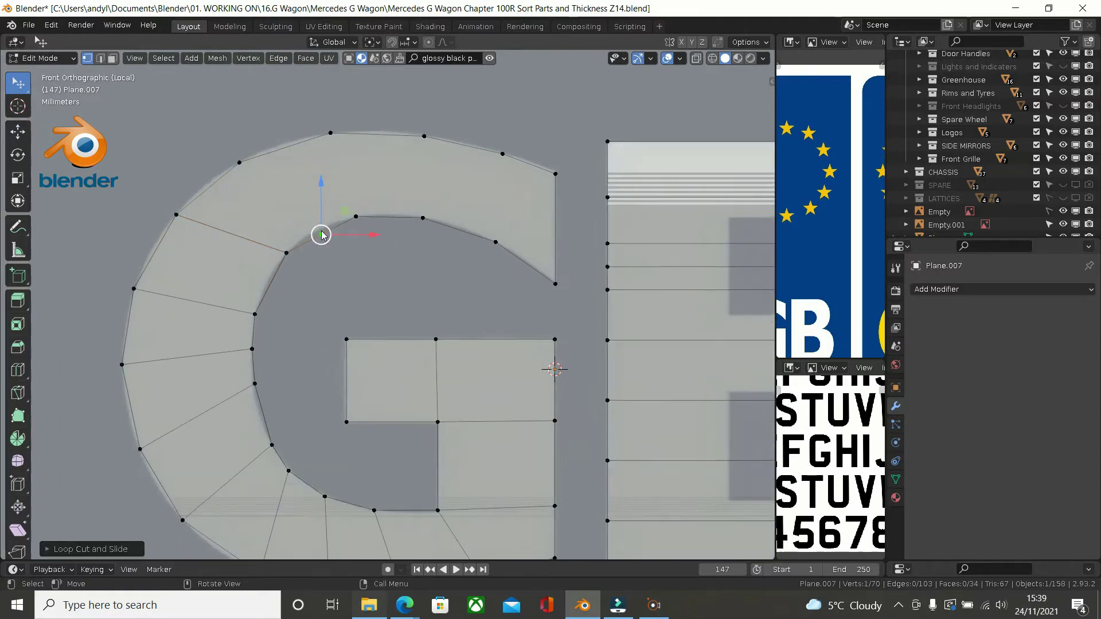
pyautogui.moveTo(320, 206); pyautogui.dragTo(309, 191)
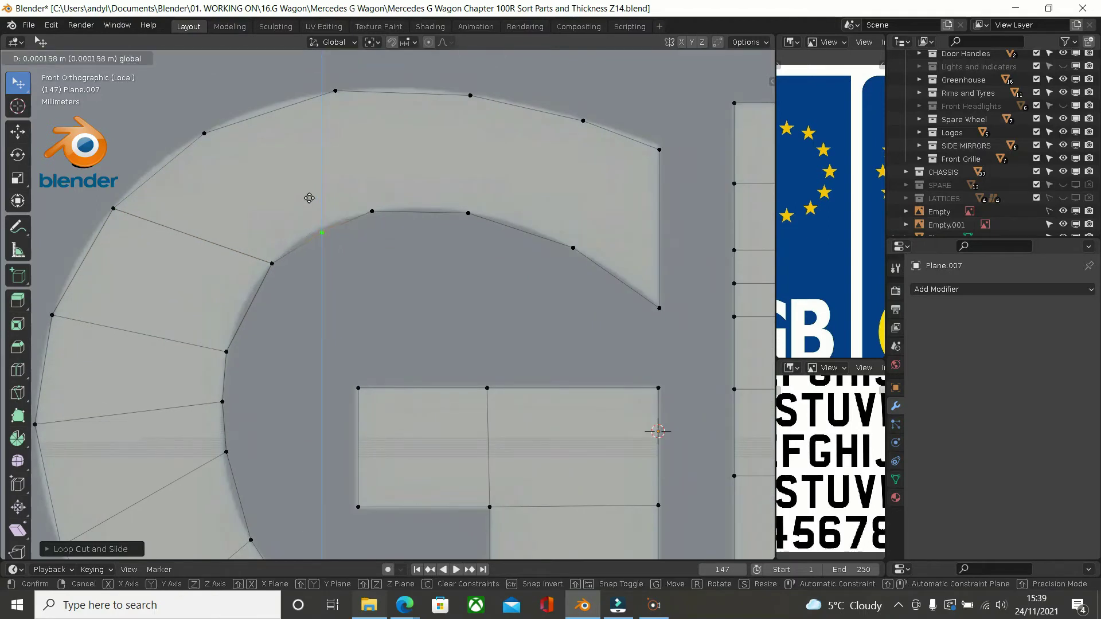
pyautogui.rightClick(308, 197)
pyautogui.click(312, 184)
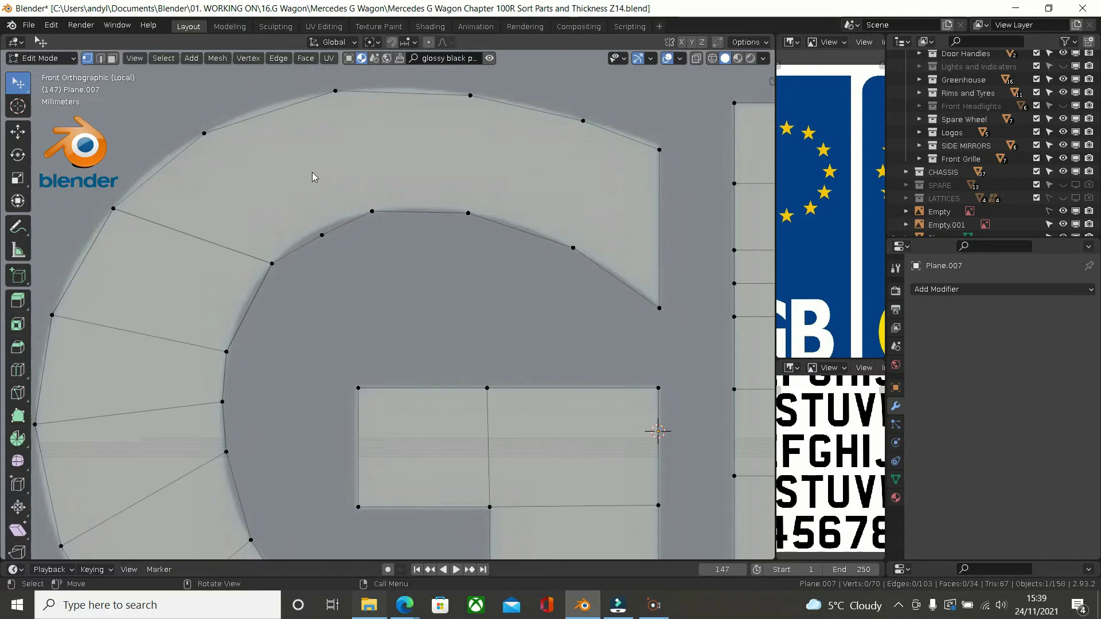
# Step: Shift the new upper-left inner vertex up and outward so it follows the reference curve of the G
pyautogui.click(321, 235)
pyautogui.moveTo(321, 206)
pyautogui.mouseDown()
pyautogui.moveTo(320, 189)
pyautogui.moveTo(320, 200)
pyautogui.mouseUp()
pyautogui.moveTo(370, 226); pyautogui.dragTo(358, 228)
pyautogui.moveTo(306, 175); pyautogui.dragTo(309, 181)
pyautogui.moveTo(350, 238); pyautogui.dragTo(354, 236)
pyautogui.moveTo(310, 204); pyautogui.dragTo(309, 194)
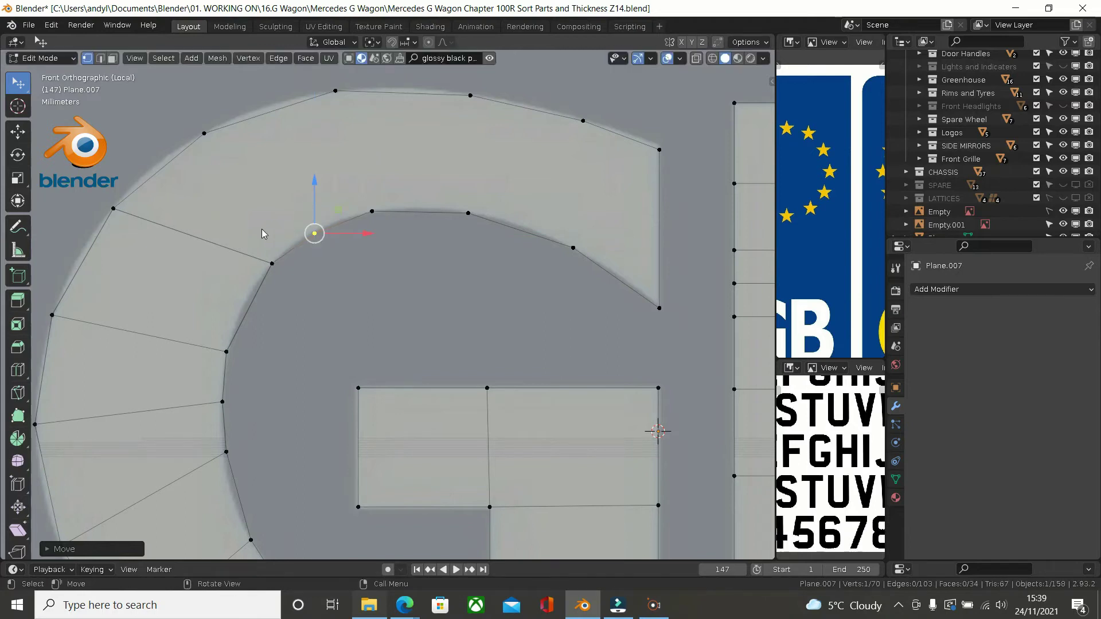
# Step: Fill the upper arc of the G with five faces, from its upper-left edge to the open end
pyautogui.click(114, 208)
pyautogui.keyDown('shift'); pyautogui.click(271, 264); pyautogui.keyUp('shift')
pyautogui.press('f')
pyautogui.press('f')
pyautogui.press('f')
pyautogui.press('f')
pyautogui.press('f')
pyautogui.scroll(-5, 354, 300)
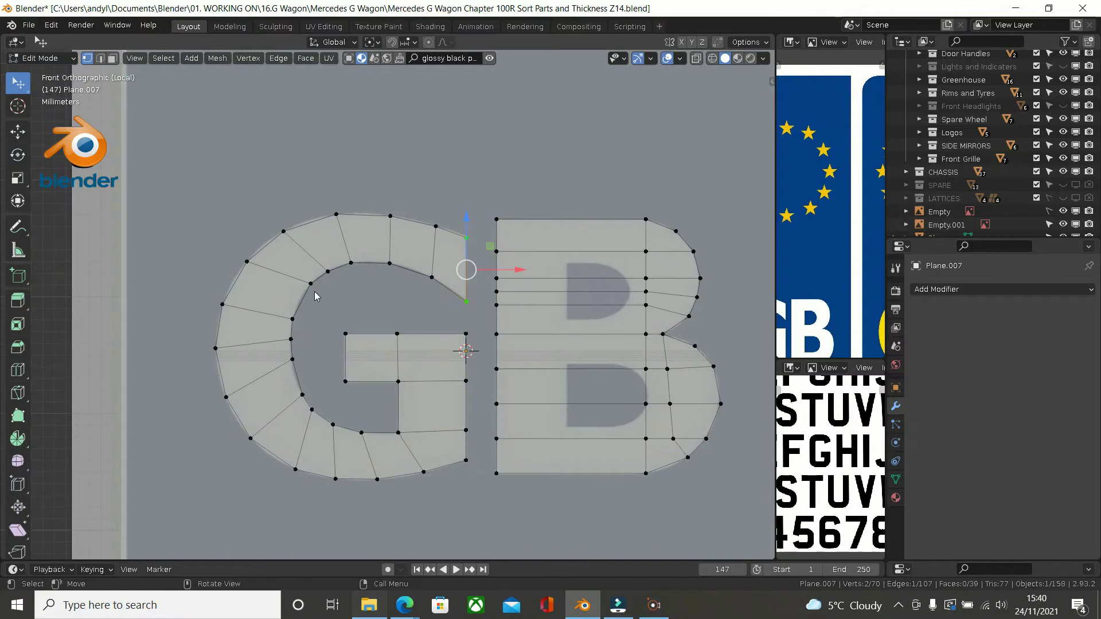
# Step: Return to Object Mode and add a Subdivision modifier to the GB lettering, with viewport level 2 and render level 3
pyautogui.press('a')
pyautogui.moveTo(310, 295); pyautogui.dragTo(243, 294, button='middle')
pyautogui.moveTo(225, 288); pyautogui.dragTo(393, 324, button='middle')
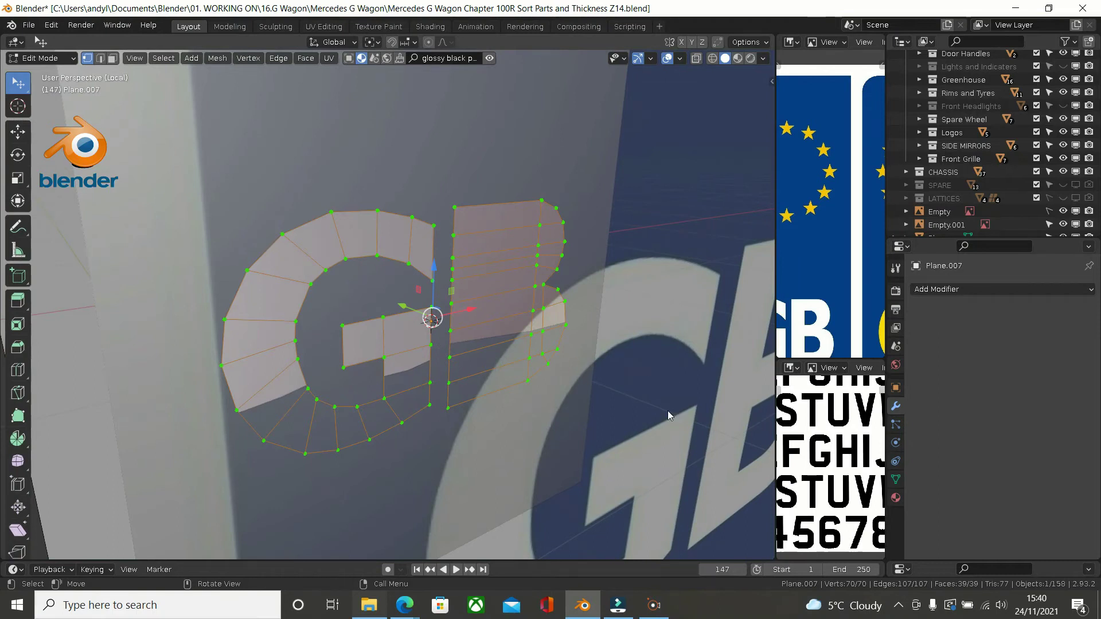
pyautogui.press('KP_1')
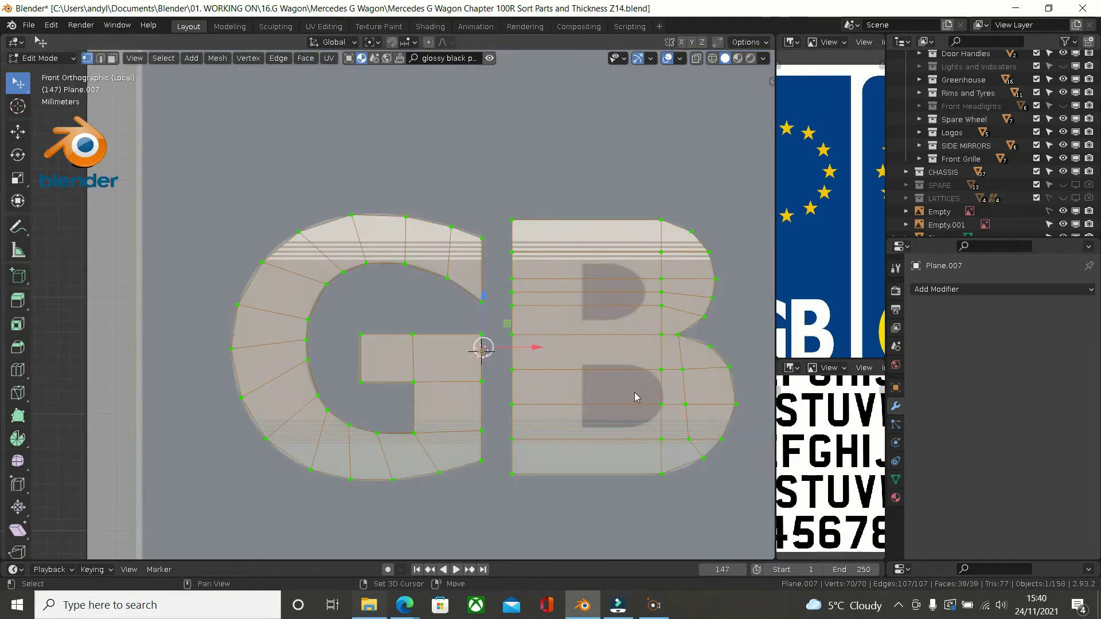
pyautogui.keyDown('shift'); pyautogui.moveTo(634, 395); pyautogui.dragTo(537, 396, button='middle'); pyautogui.keyUp('shift')
pyautogui.press('Tab')
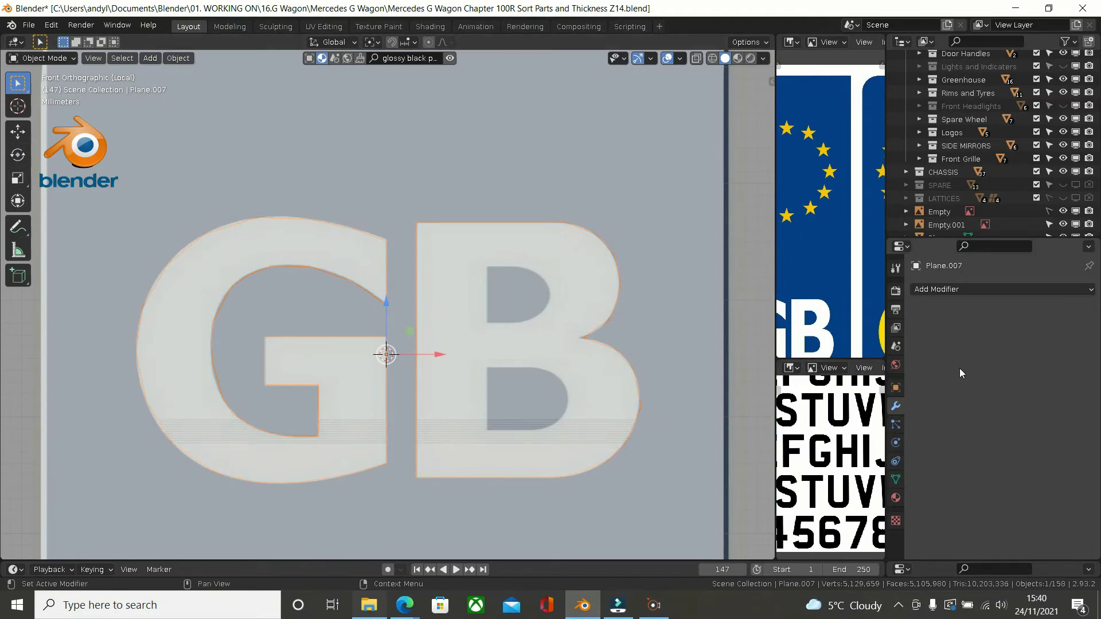
pyautogui.click(947, 289)
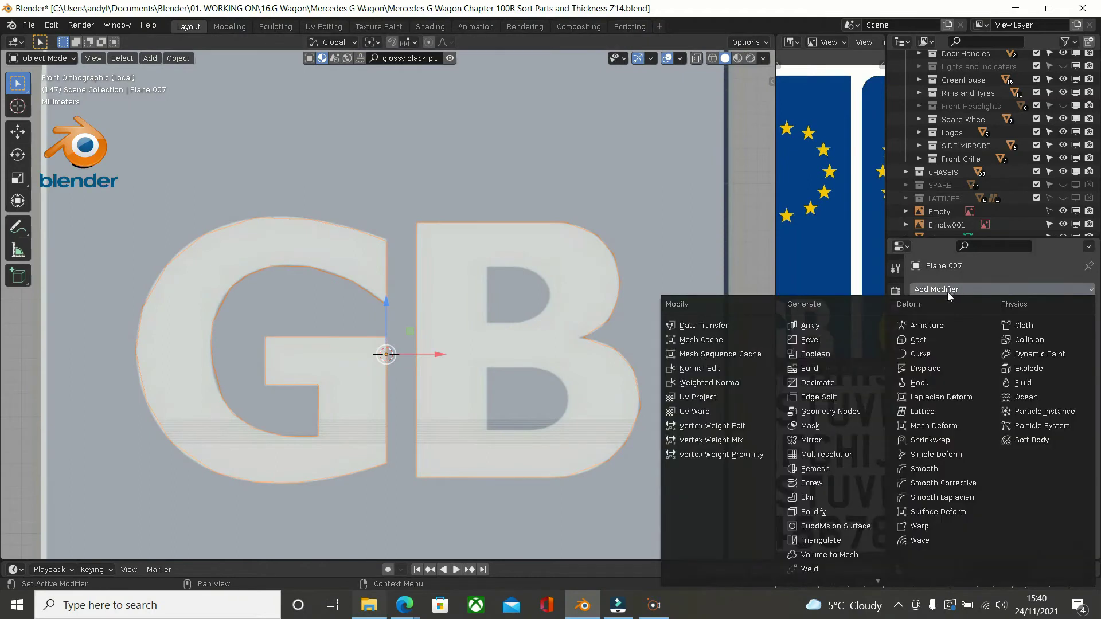
pyautogui.click(862, 528)
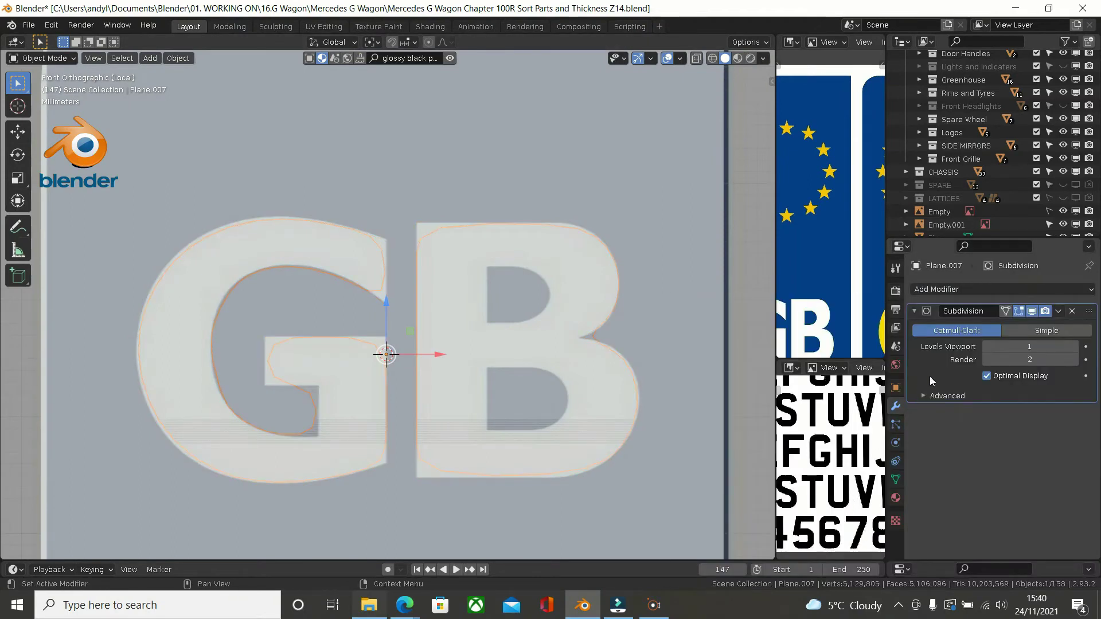
pyautogui.click(1074, 346)
pyautogui.click(1074, 360)
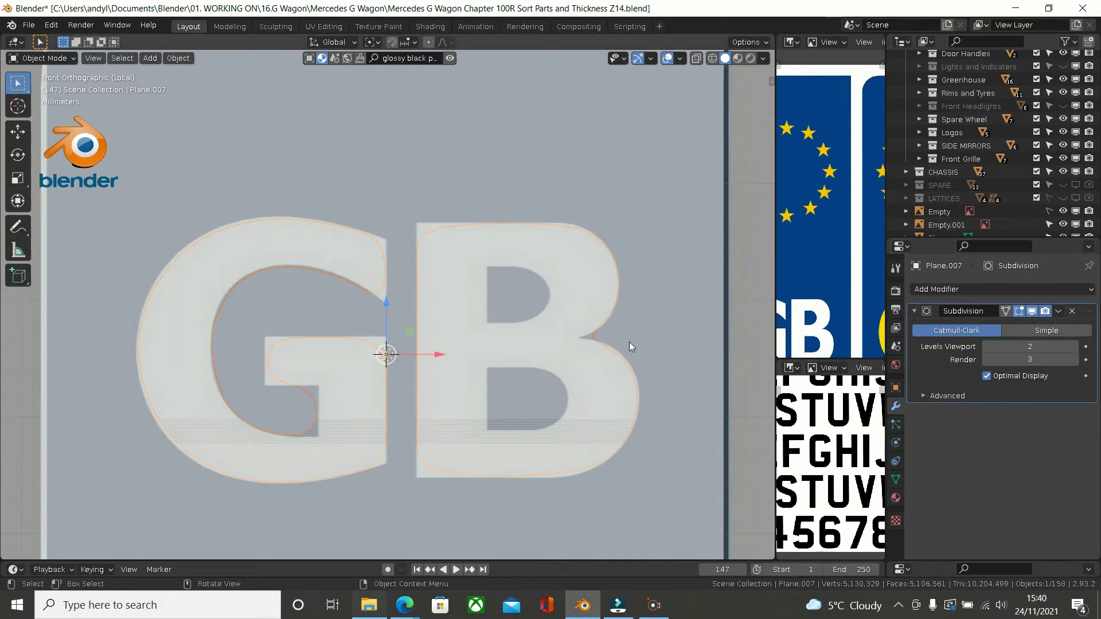
# Step: Hide the number plate reference image Empty.001
pyautogui.scroll(1, 577, 339)
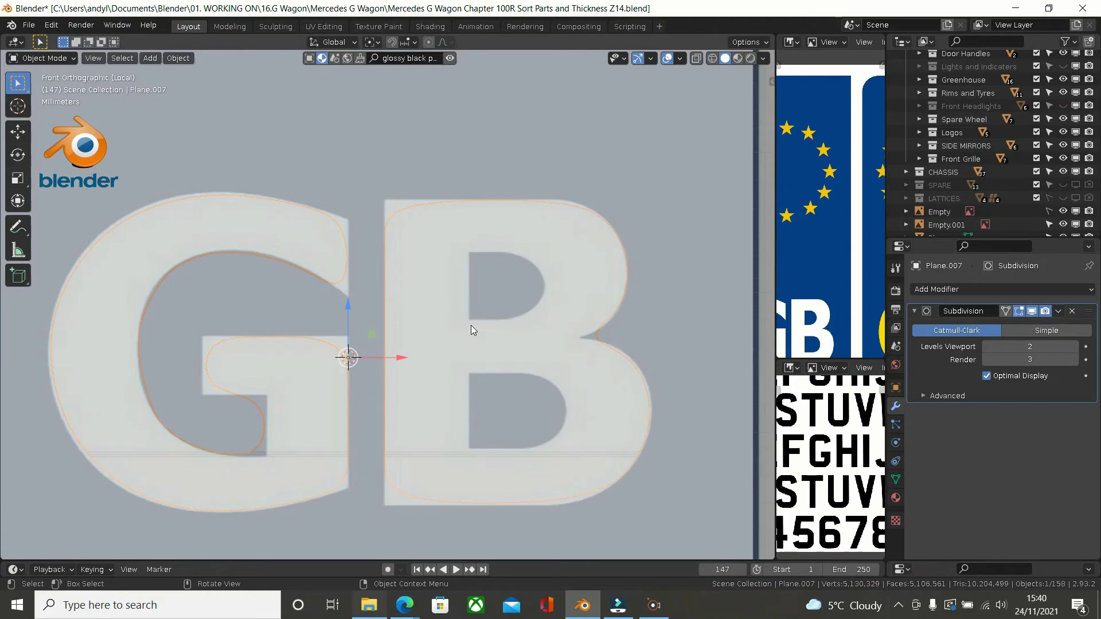
pyautogui.scroll(-2, 466, 325)
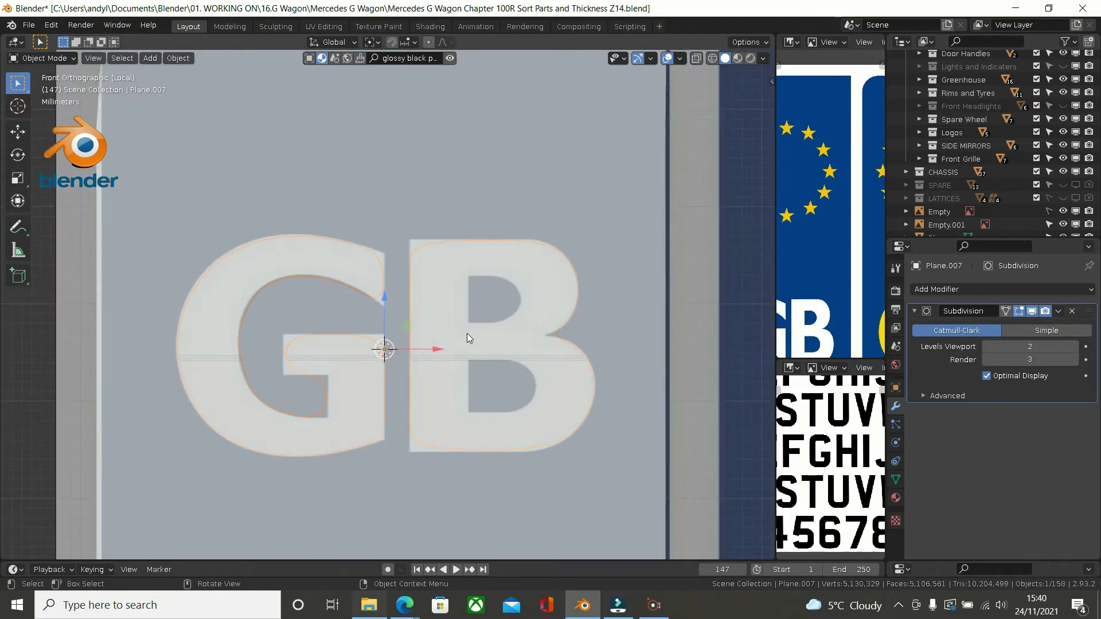
pyautogui.scroll(-3, 468, 338)
pyautogui.scroll(-4, 473, 335)
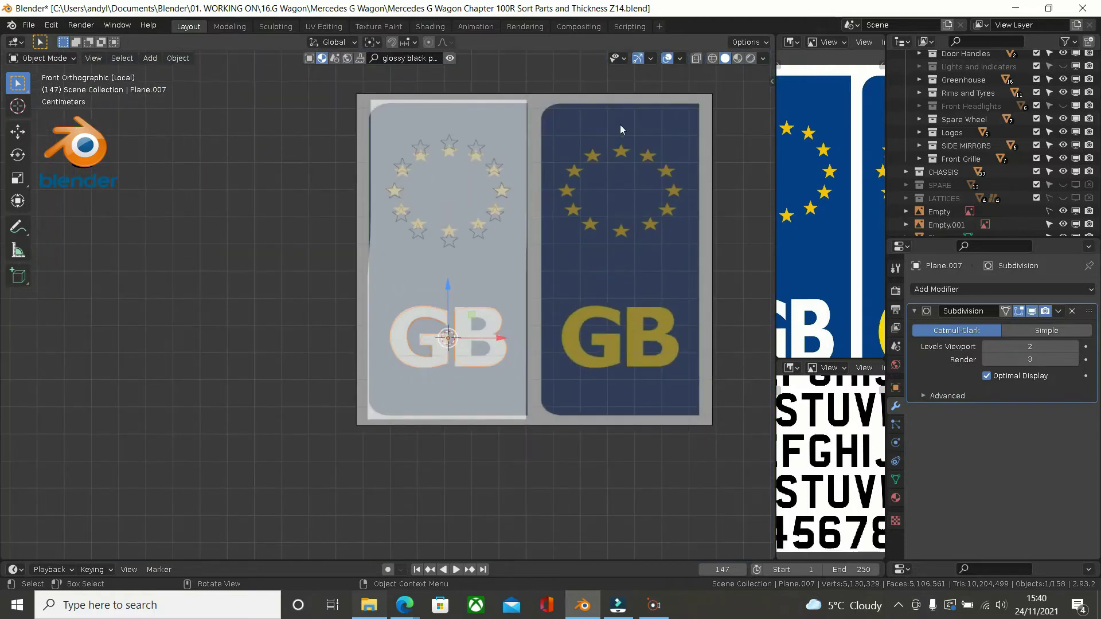
pyautogui.click(628, 97)
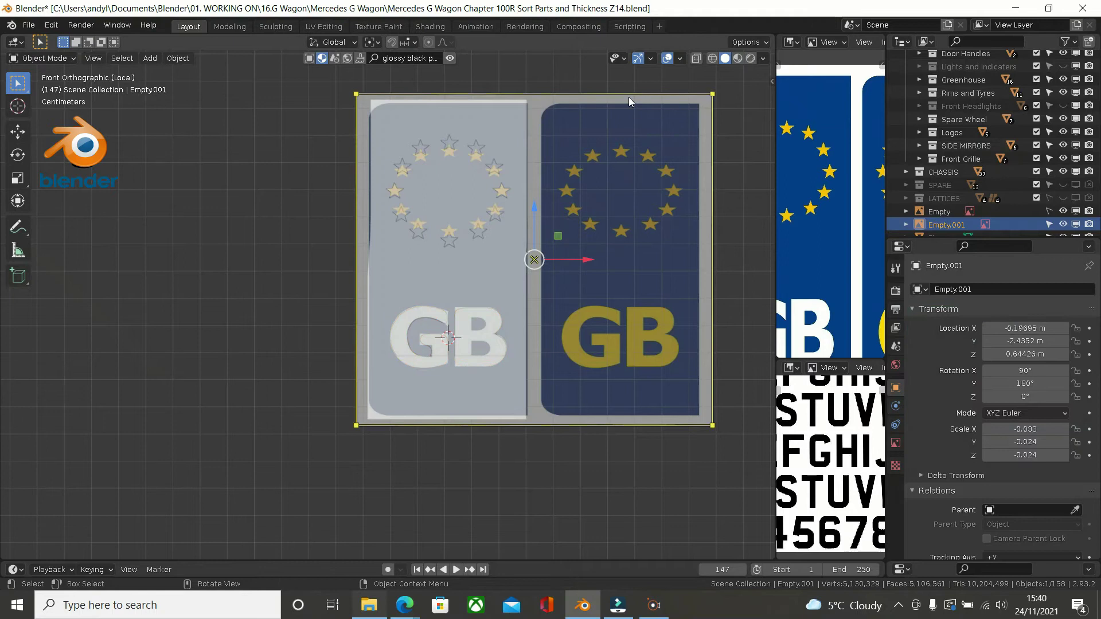
pyautogui.press('h')
pyautogui.scroll(2, 453, 215)
pyautogui.keyDown('shift'); pyautogui.moveTo(454, 221); pyautogui.dragTo(476, 182, button='middle'); pyautogui.keyUp('shift')
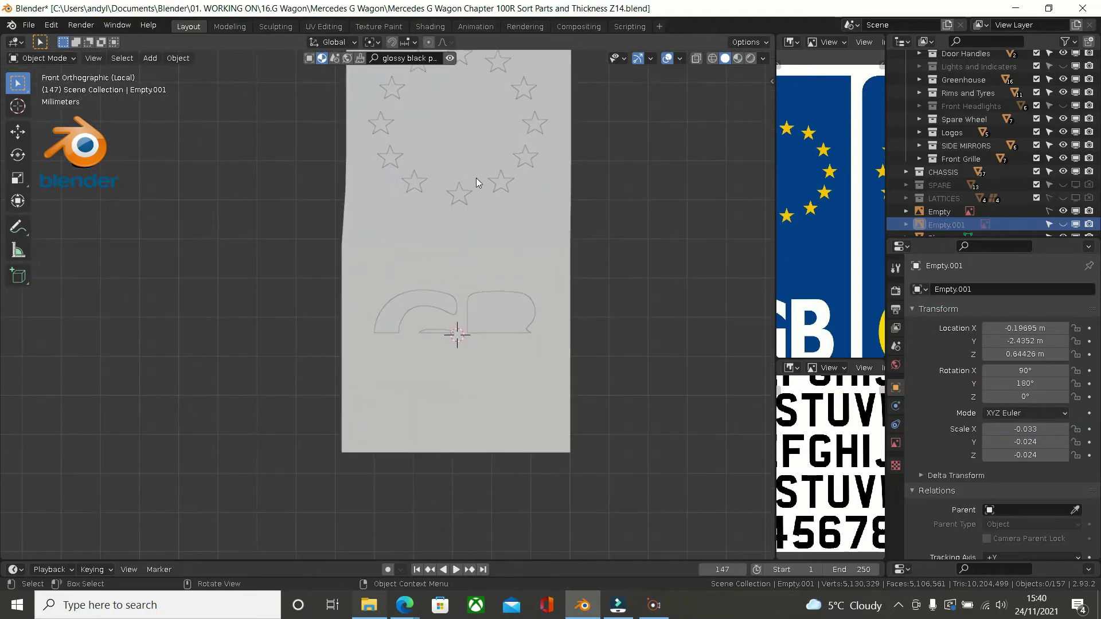
# Step: Hide the Front_Bumper.005 plate behind the stars and letters to inspect the smoothed GB shapes
pyautogui.click(544, 219)
pyautogui.press('g')
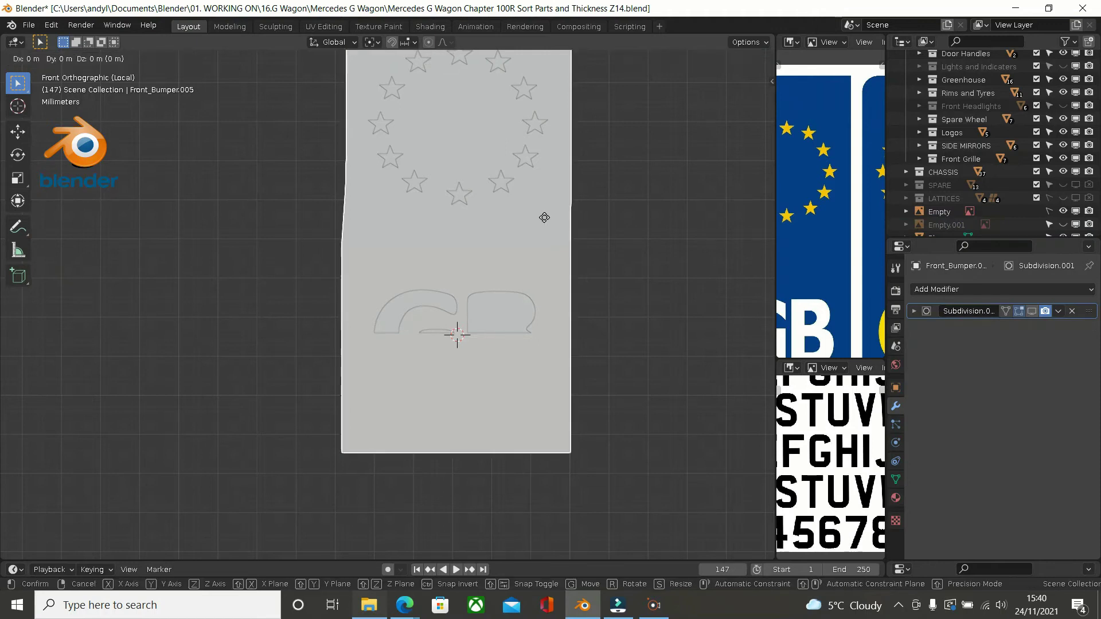
pyautogui.rightClick(583, 221)
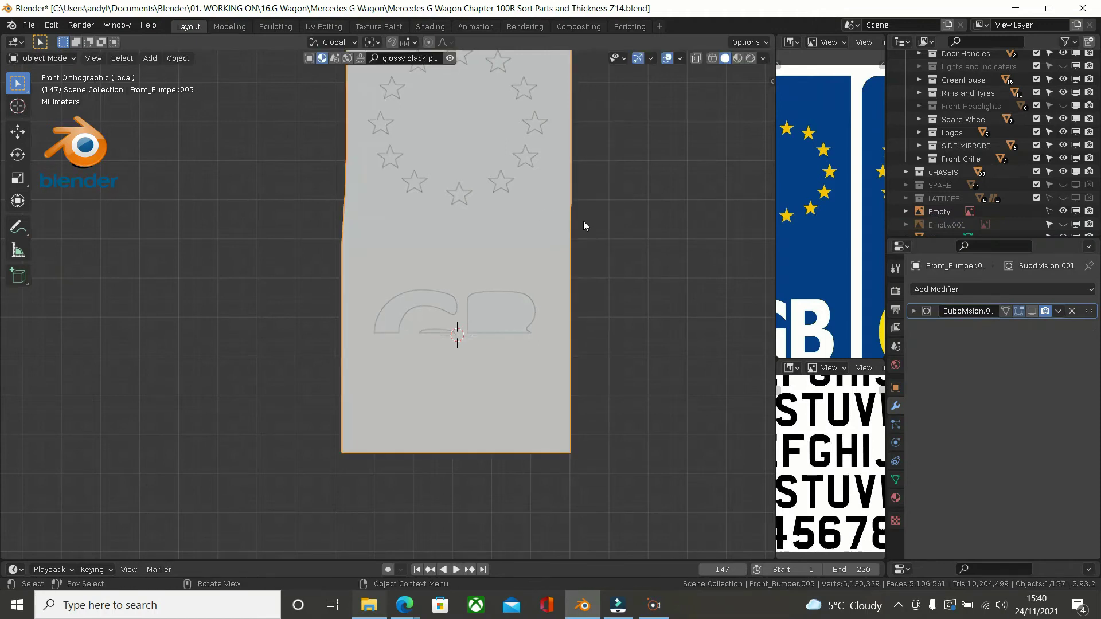
pyautogui.press('Delete')
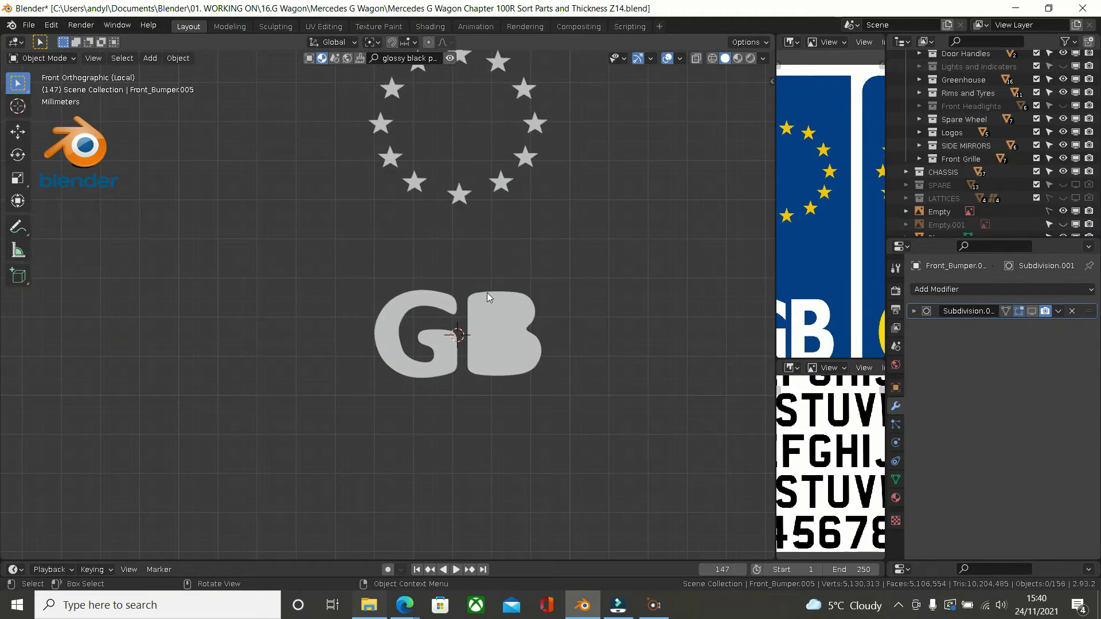
pyautogui.scroll(2, 485, 295)
pyautogui.press('shift')
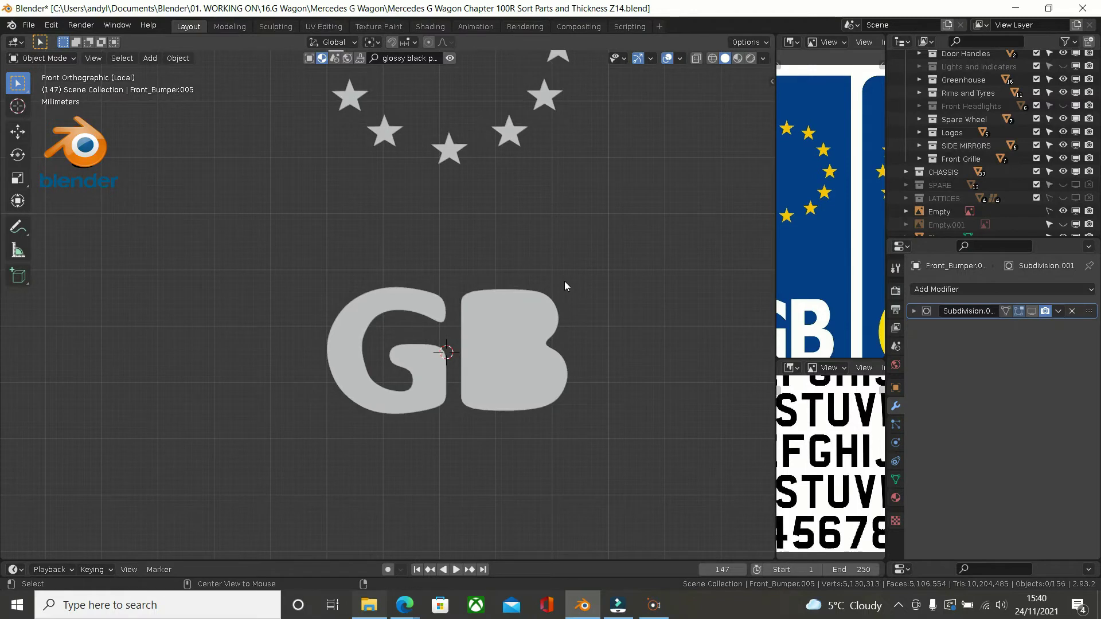
# Step: Unhide the reference image and the Front_Bumper.005 plate, and make the image the active object of the selection
pyautogui.hotkey('alt', 'h')
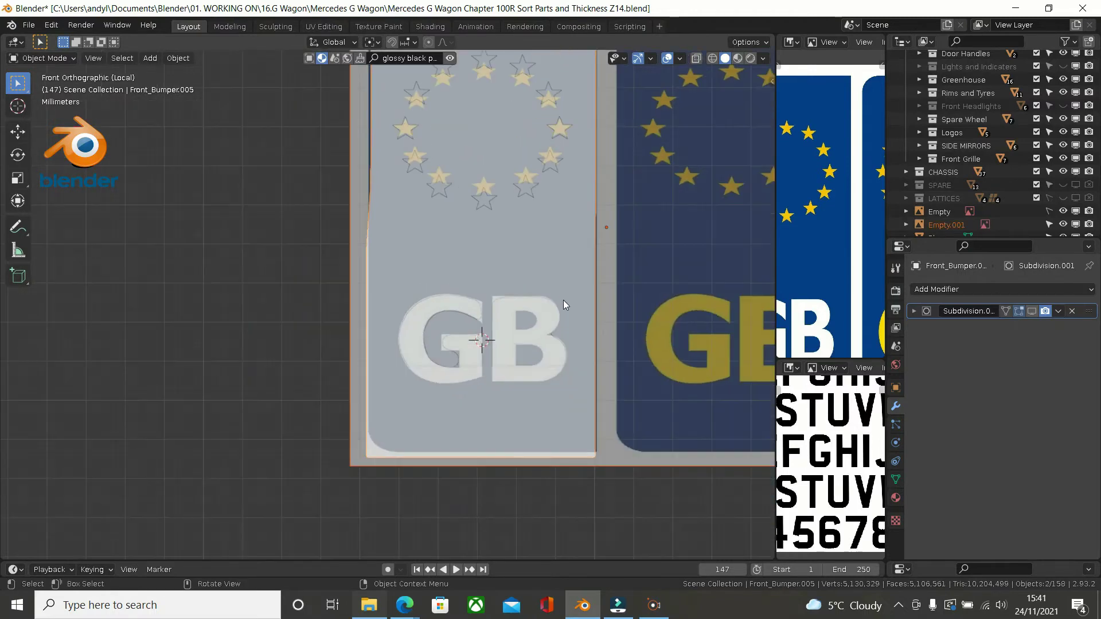
pyautogui.scroll(-2, 580, 229)
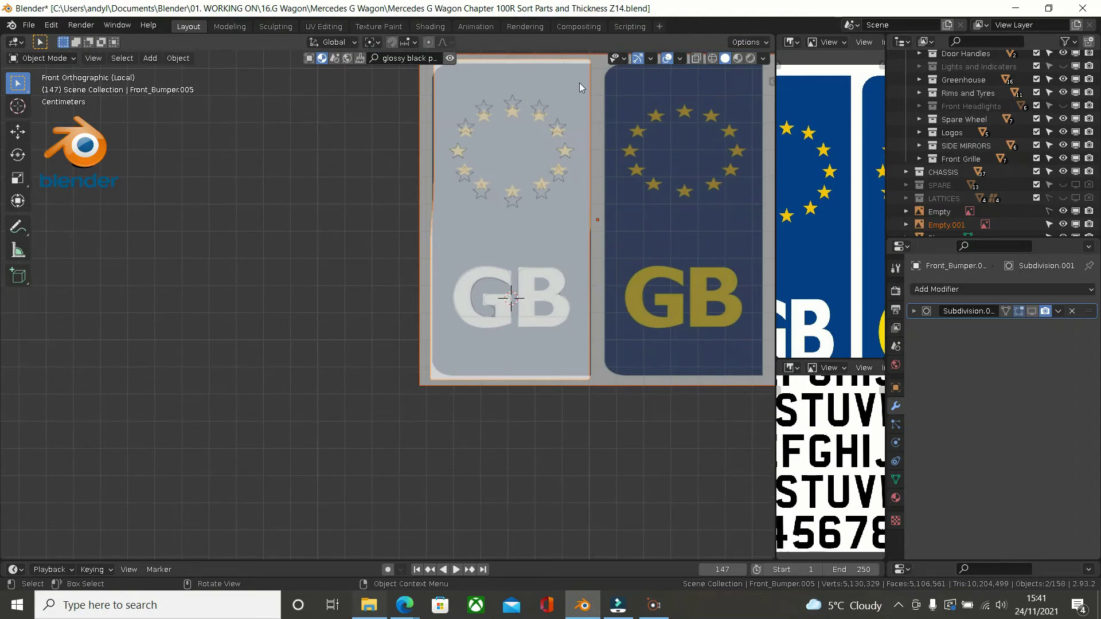
pyautogui.press('h')
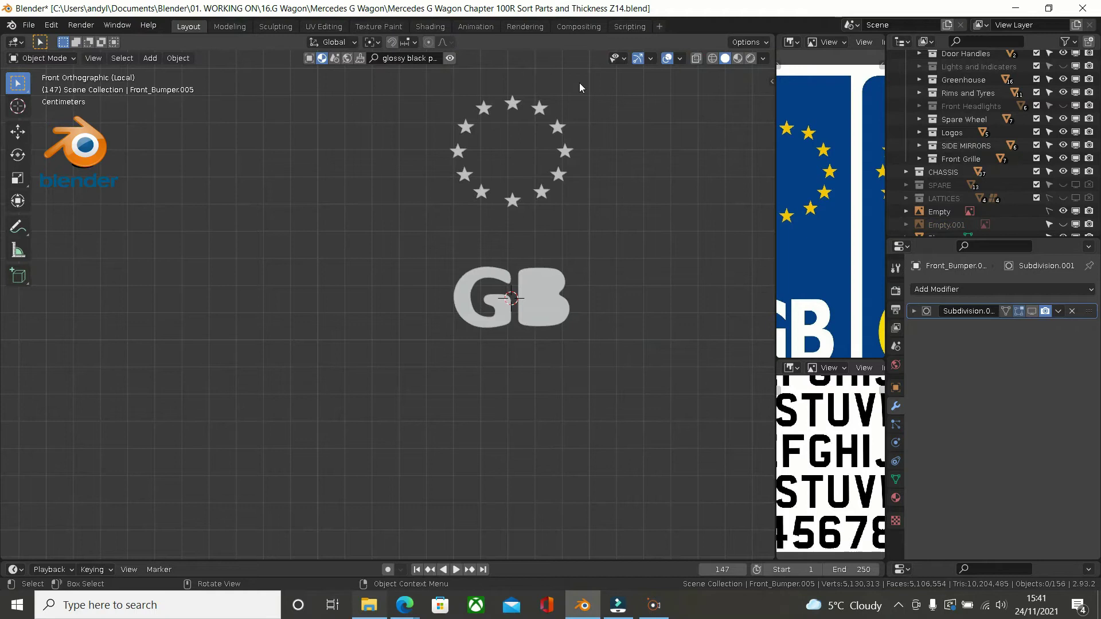
pyautogui.hotkey('alt', 'h')
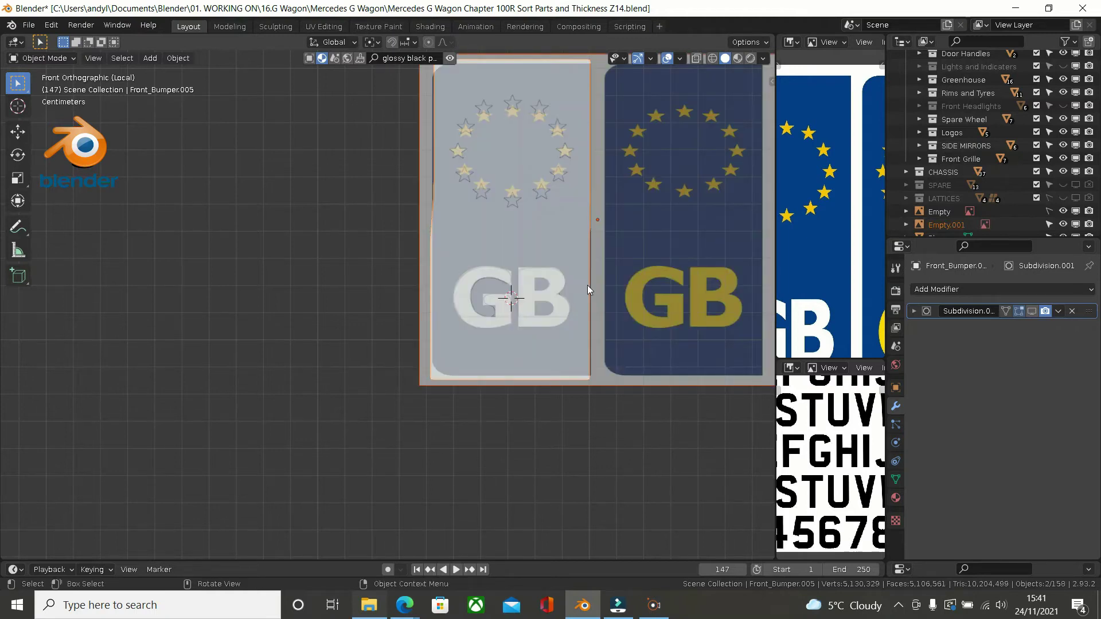
pyautogui.keyDown('shift'); pyautogui.click(613, 384); pyautogui.keyUp('shift')
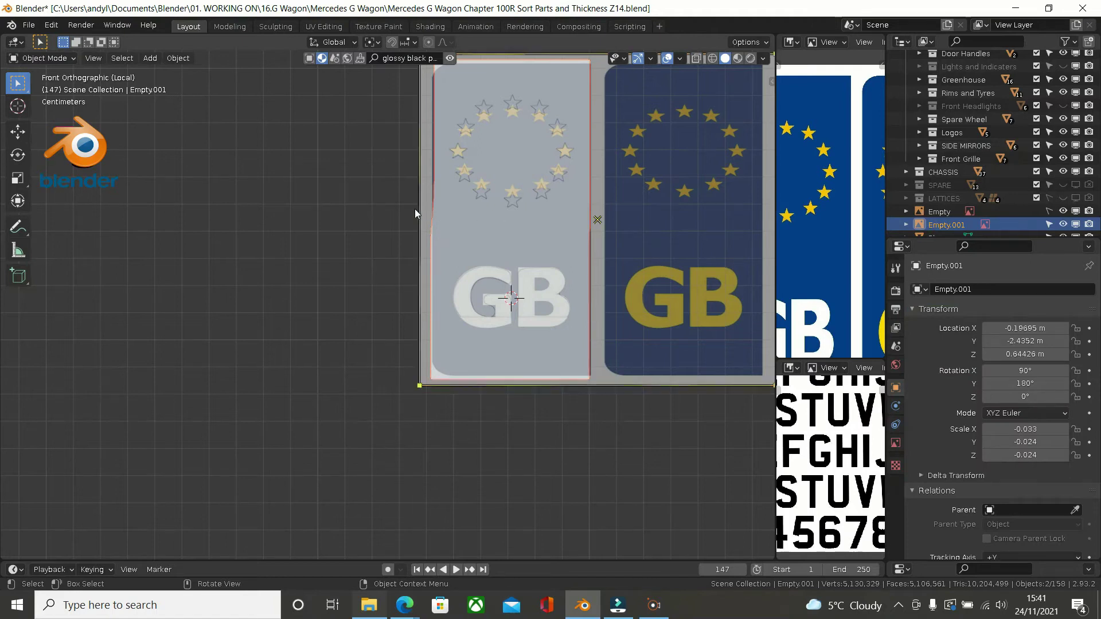
pyautogui.keyDown('shift'); pyautogui.moveTo(299, 225); pyautogui.dragTo(143, 310, button='middle'); pyautogui.keyUp('shift')
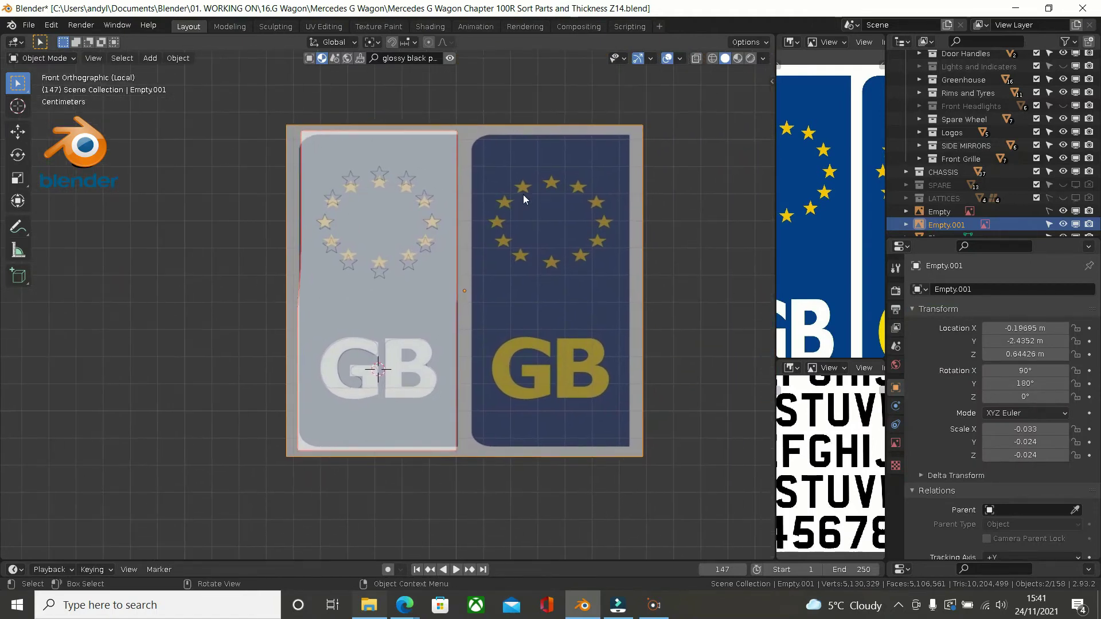
# Step: Select the Front_Bumper.005 plate behind the stars and letters and delete it
pyautogui.press('b')
pyautogui.moveTo(545, 110); pyautogui.dragTo(614, 185)
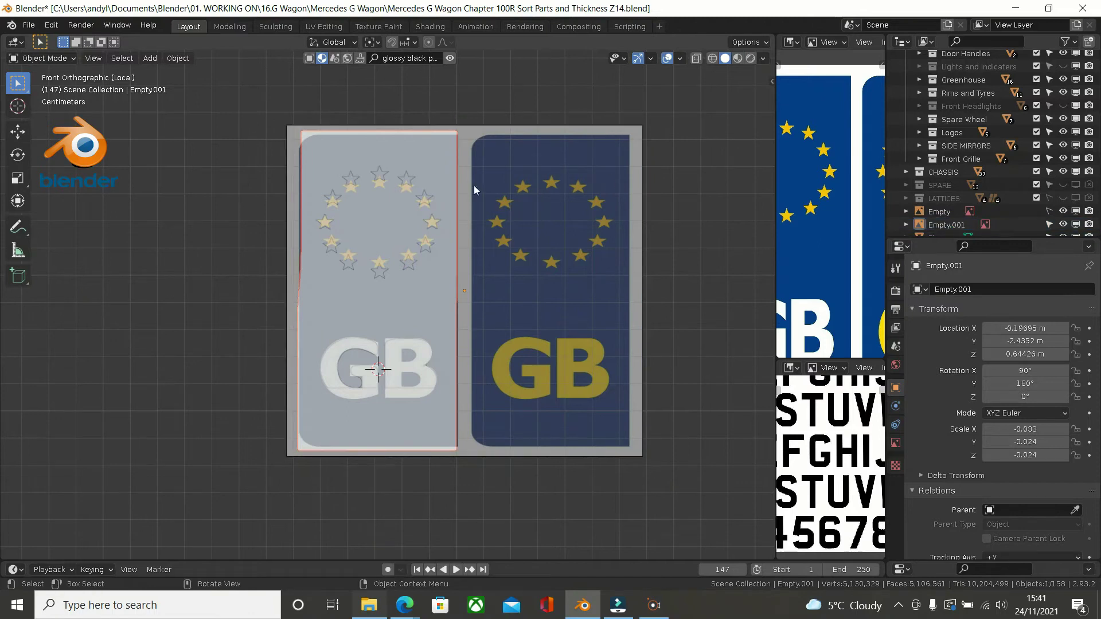
pyautogui.press('Delete')
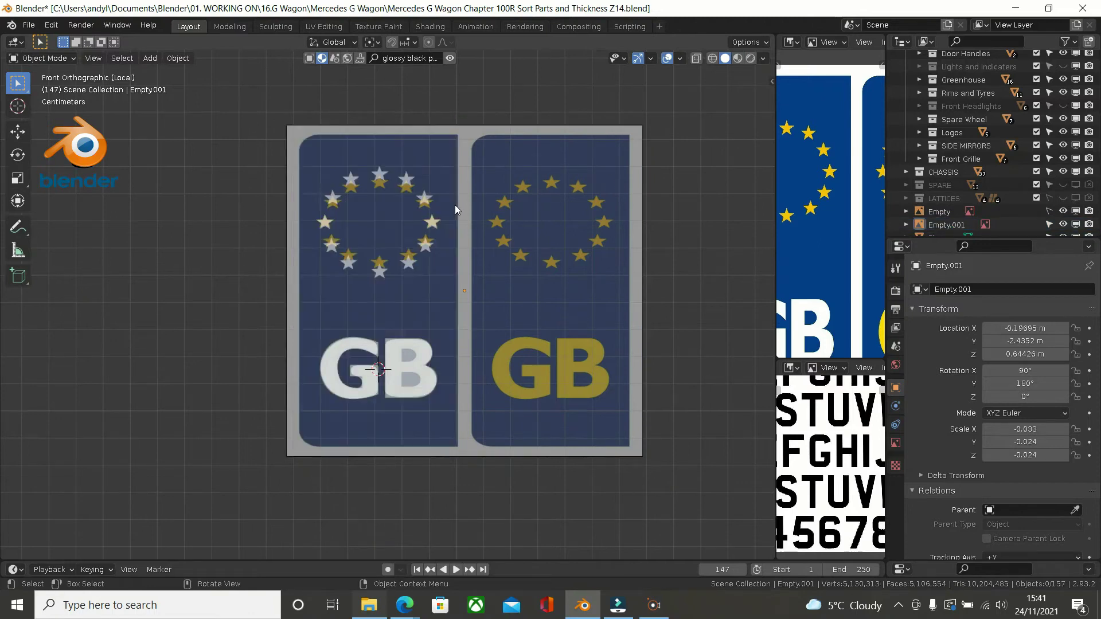
# Step: Select the GB lettering object and enter Edit Mode on its mesh
pyautogui.scroll(3, 440, 219)
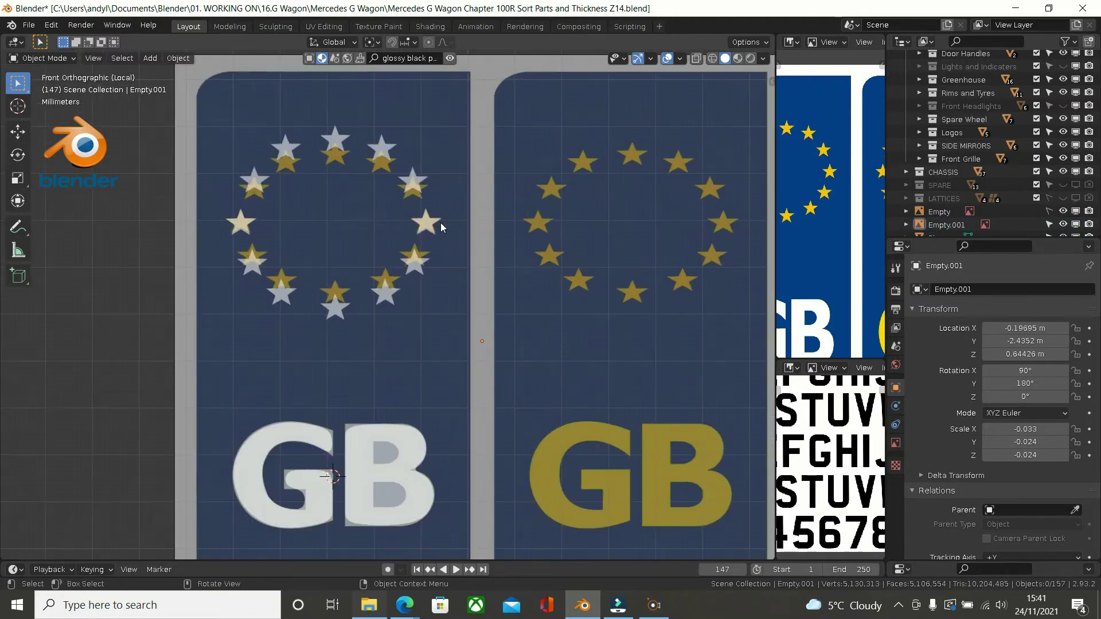
pyautogui.keyDown('shift'); pyautogui.moveTo(441, 226); pyautogui.dragTo(510, 105, button='middle'); pyautogui.keyUp('shift')
pyautogui.scroll(3, 458, 182)
pyautogui.keyDown('shift'); pyautogui.moveTo(470, 239); pyautogui.dragTo(533, 85, button='middle'); pyautogui.keyUp('shift')
pyautogui.scroll(1, 494, 222)
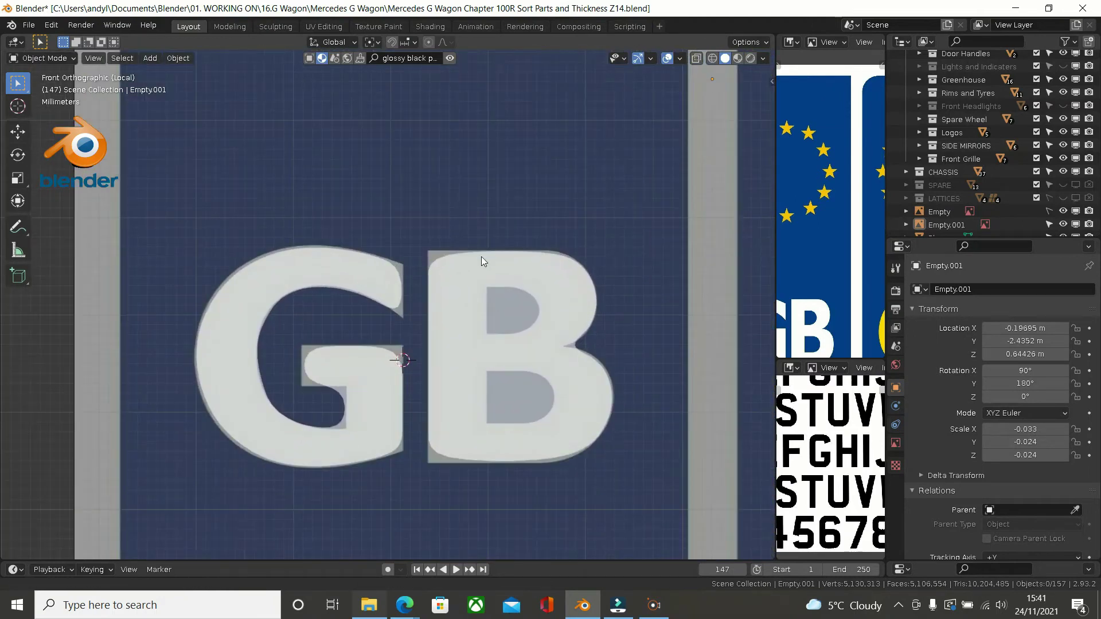
pyautogui.keyDown('shift'); pyautogui.moveTo(480, 256); pyautogui.dragTo(487, 198, button='middle'); pyautogui.keyUp('shift')
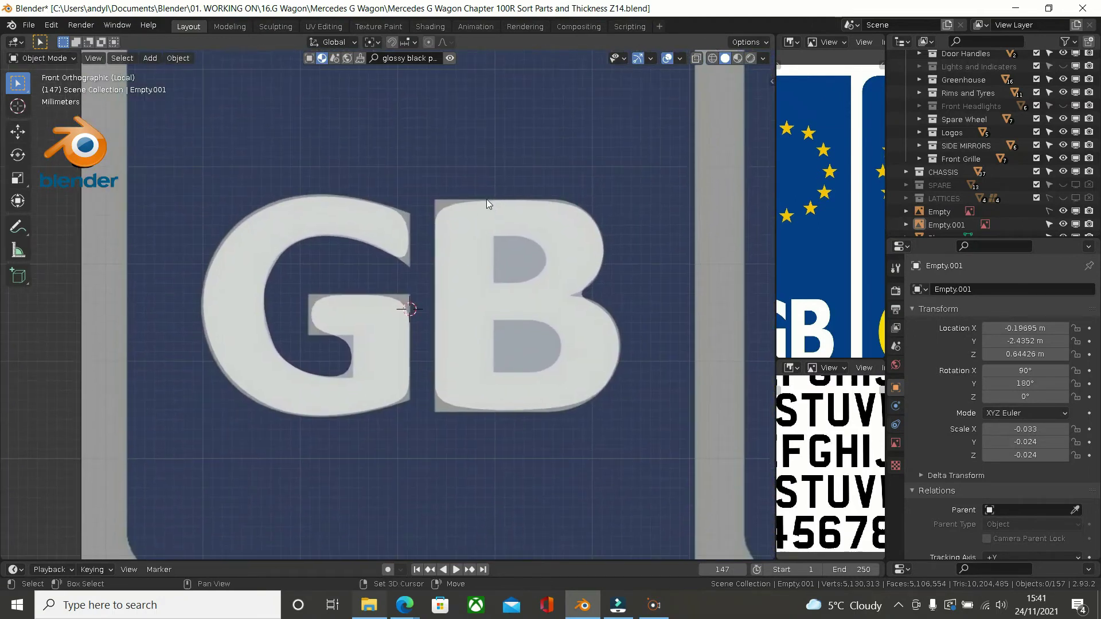
pyautogui.click(458, 200)
pyautogui.press('Tab')
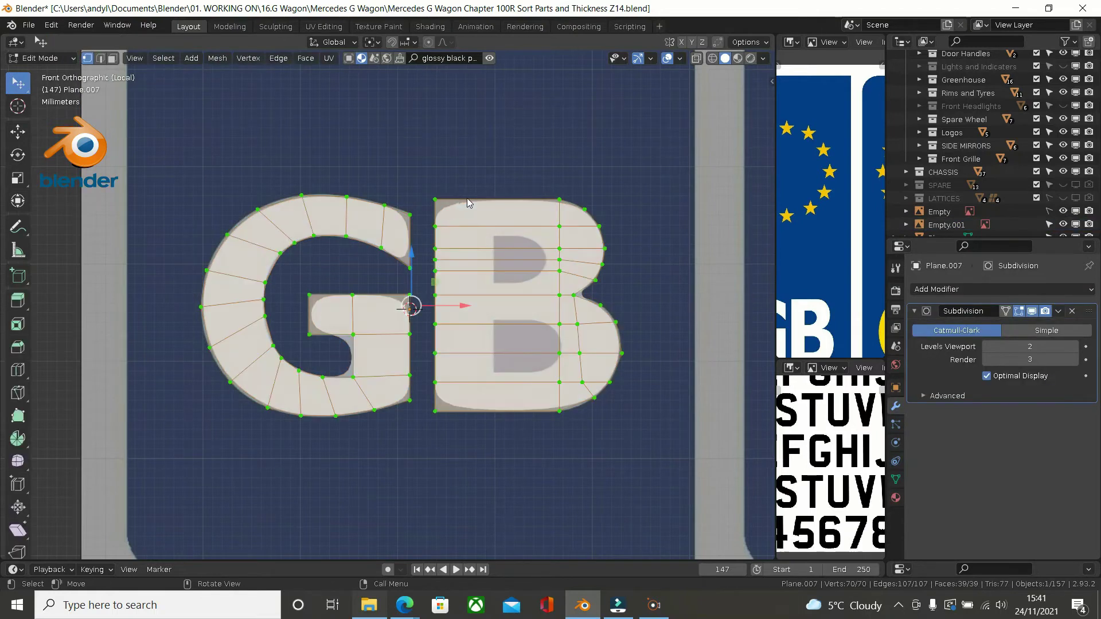
pyautogui.scroll(2, 460, 216)
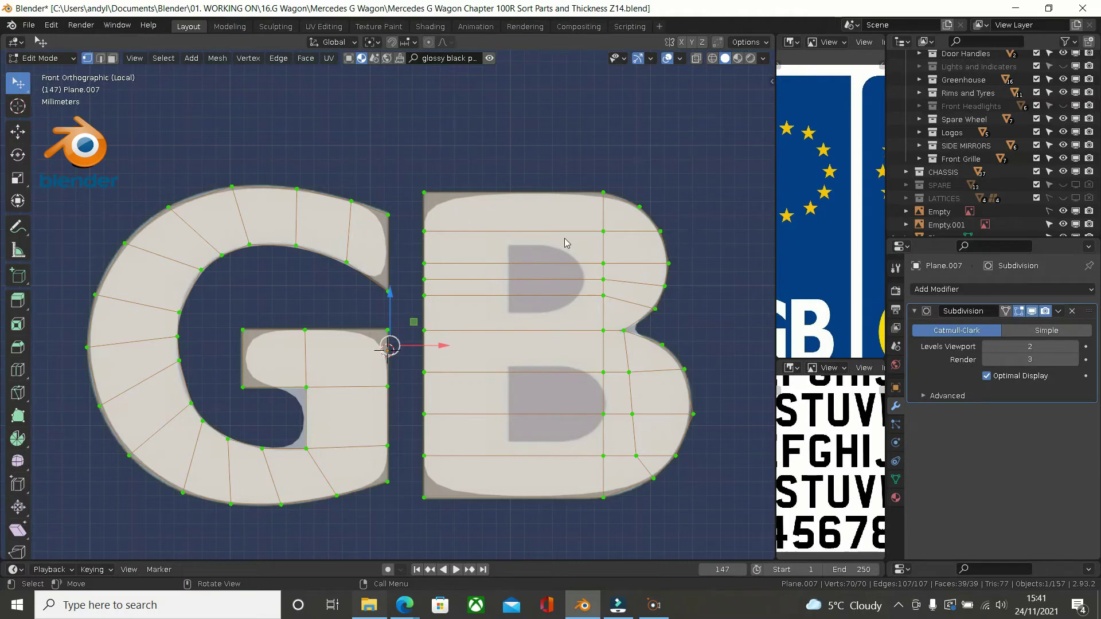
# Step: Select the interior vertices of the B, leaving its outline unselected, and delete them as vertices
pyautogui.click(603, 233)
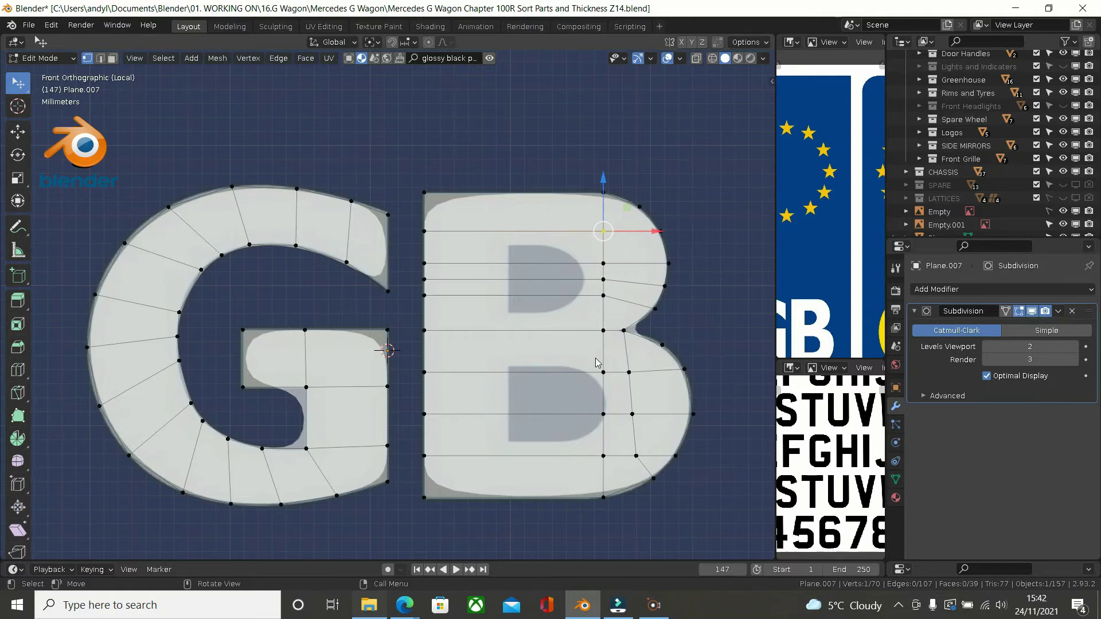
pyautogui.keyDown('shift'); pyautogui.click(613, 259); pyautogui.keyUp('shift')
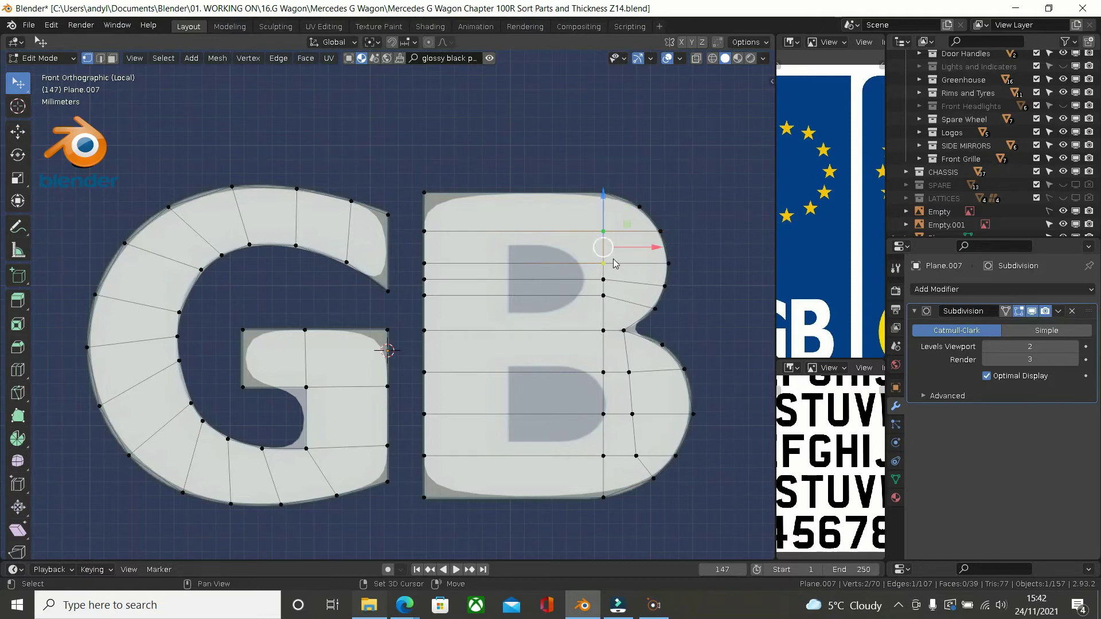
pyautogui.keyDown('shift'); pyautogui.click(608, 281); pyautogui.keyUp('shift')
pyautogui.keyDown('shift'); pyautogui.click(600, 298); pyautogui.keyUp('shift')
pyautogui.keyDown('shift'); pyautogui.click(600, 328); pyautogui.keyUp('shift')
pyautogui.keyDown('shift'); pyautogui.click(600, 371); pyautogui.keyUp('shift')
pyautogui.keyDown('shift'); pyautogui.click(628, 377); pyautogui.keyUp('shift')
pyautogui.keyDown('shift'); pyautogui.click(603, 415); pyautogui.keyUp('shift')
pyautogui.keyDown('shift'); pyautogui.click(632, 415); pyautogui.keyUp('shift')
pyautogui.keyDown('shift'); pyautogui.click(637, 456); pyautogui.keyUp('shift')
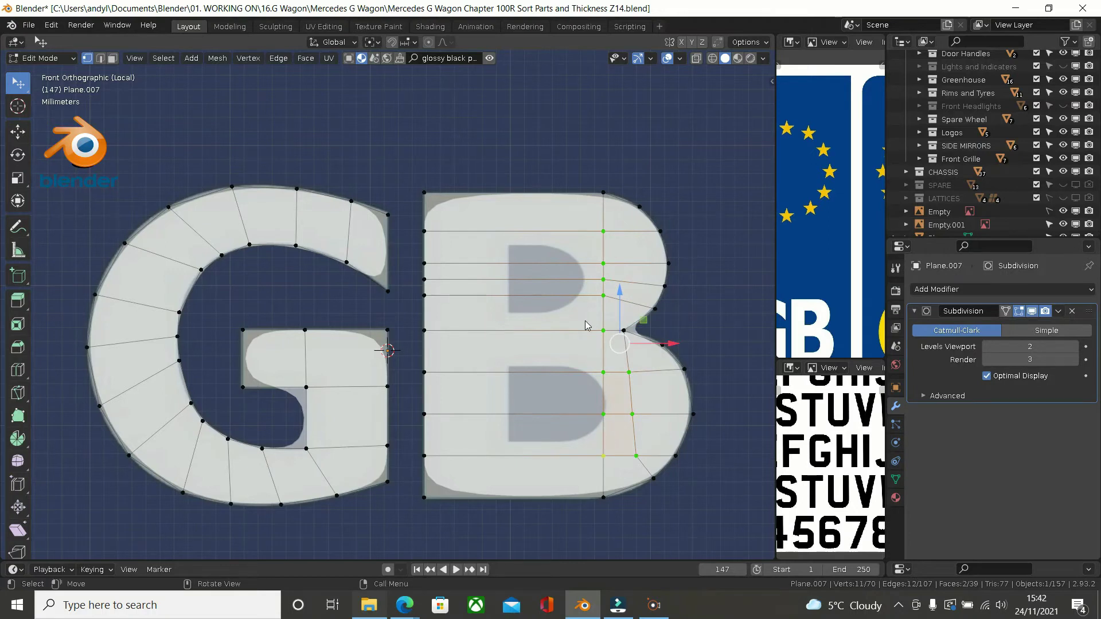
pyautogui.press('x')
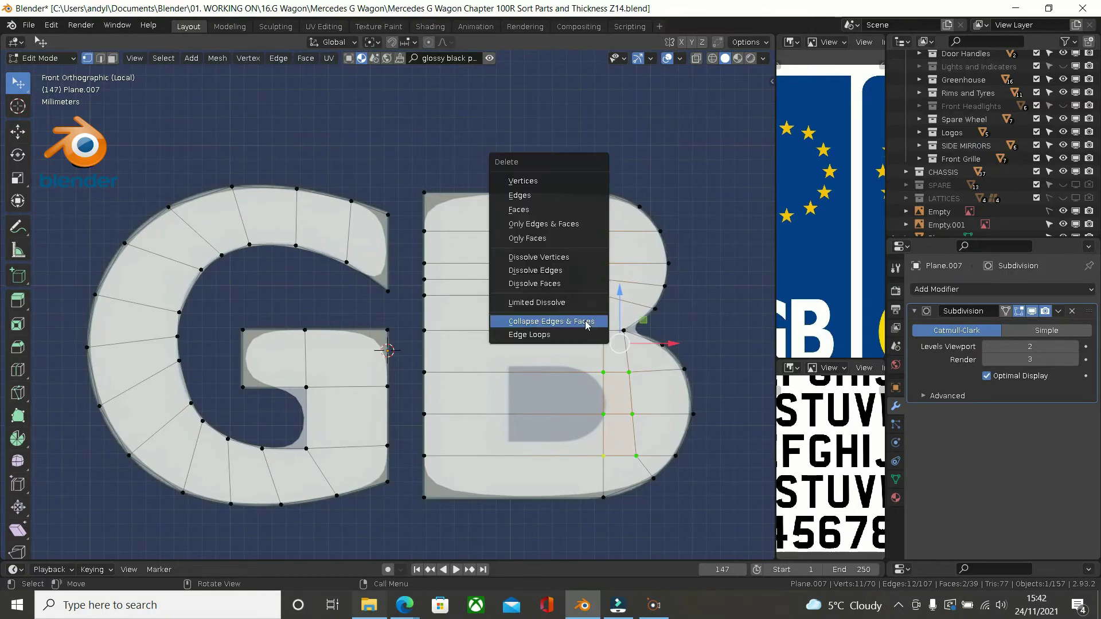
pyautogui.click(524, 181)
# Step: Fill the B's open outline with a face from the full mesh selection and try to inset the faces
pyautogui.press('a')
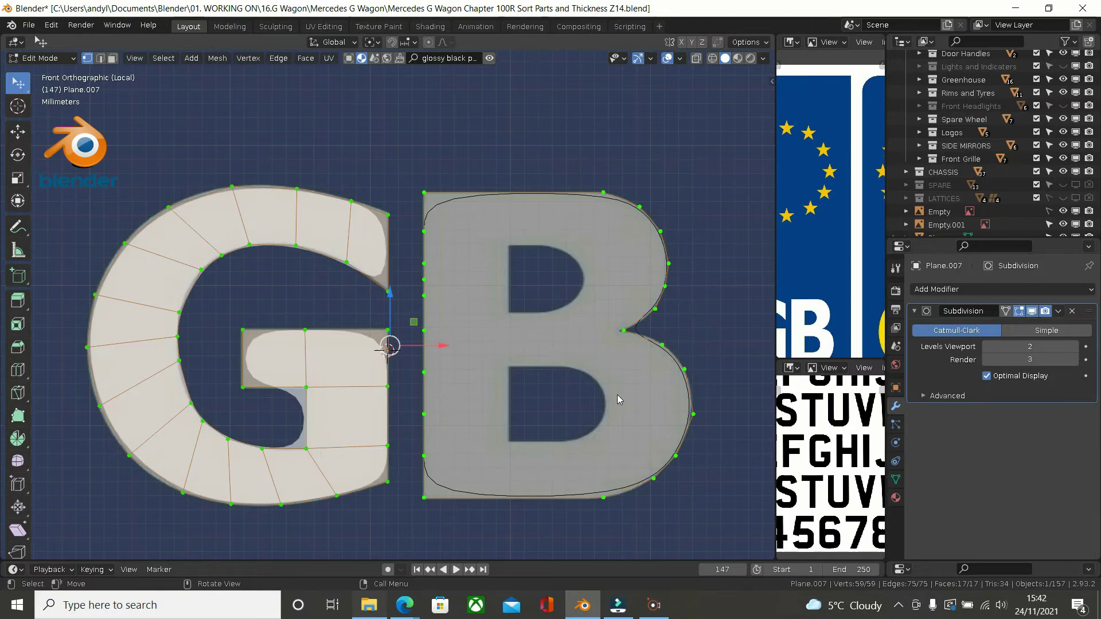
pyautogui.press('f')
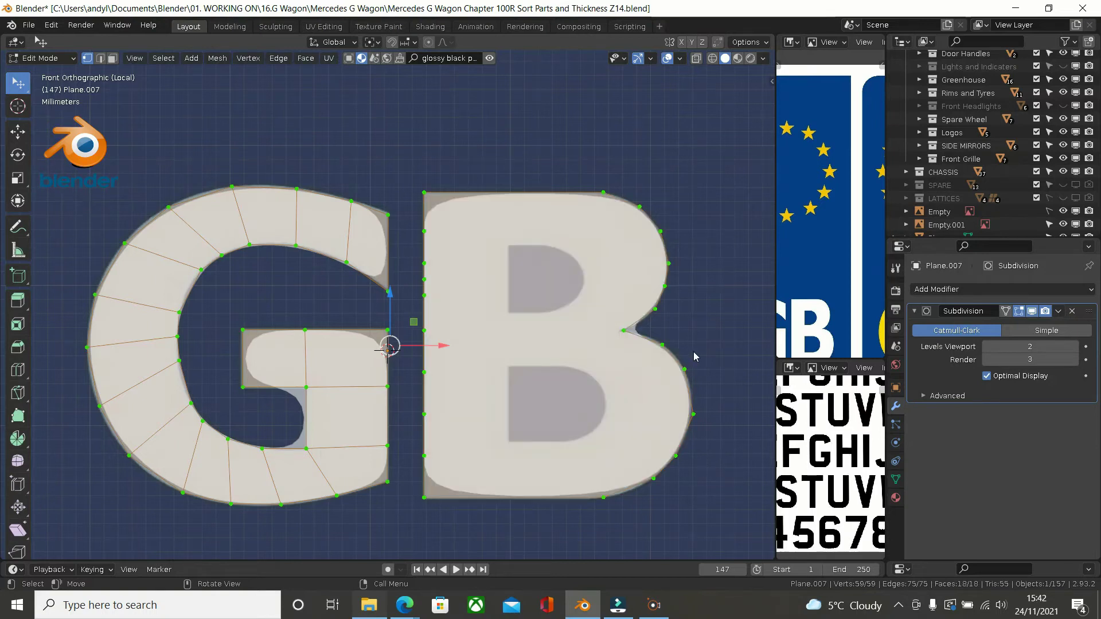
pyautogui.press('i')
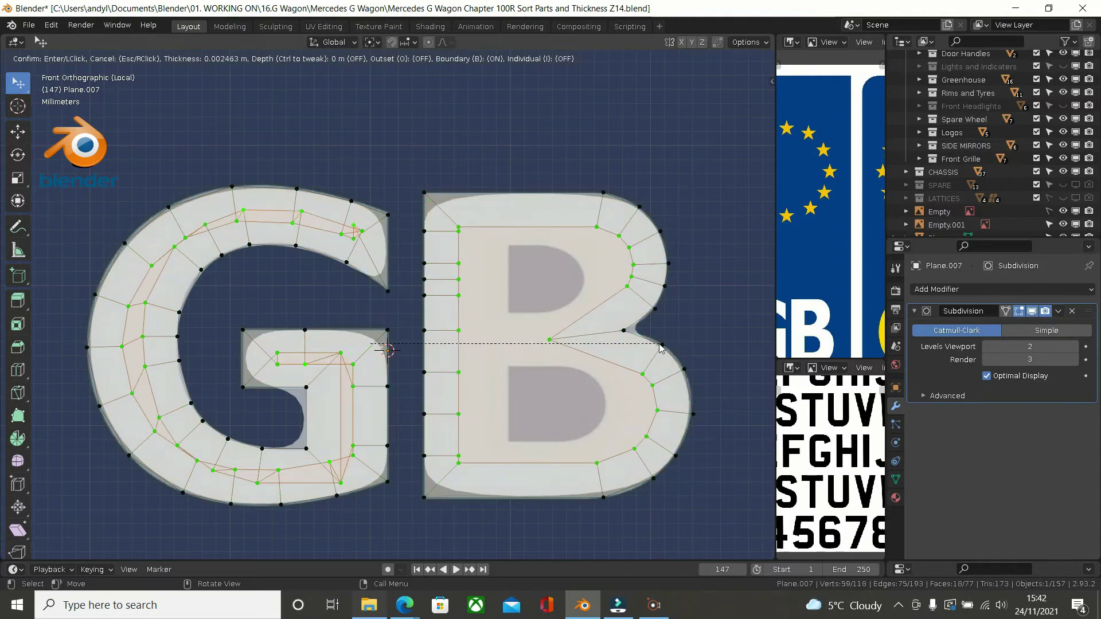
pyautogui.press('Escape')
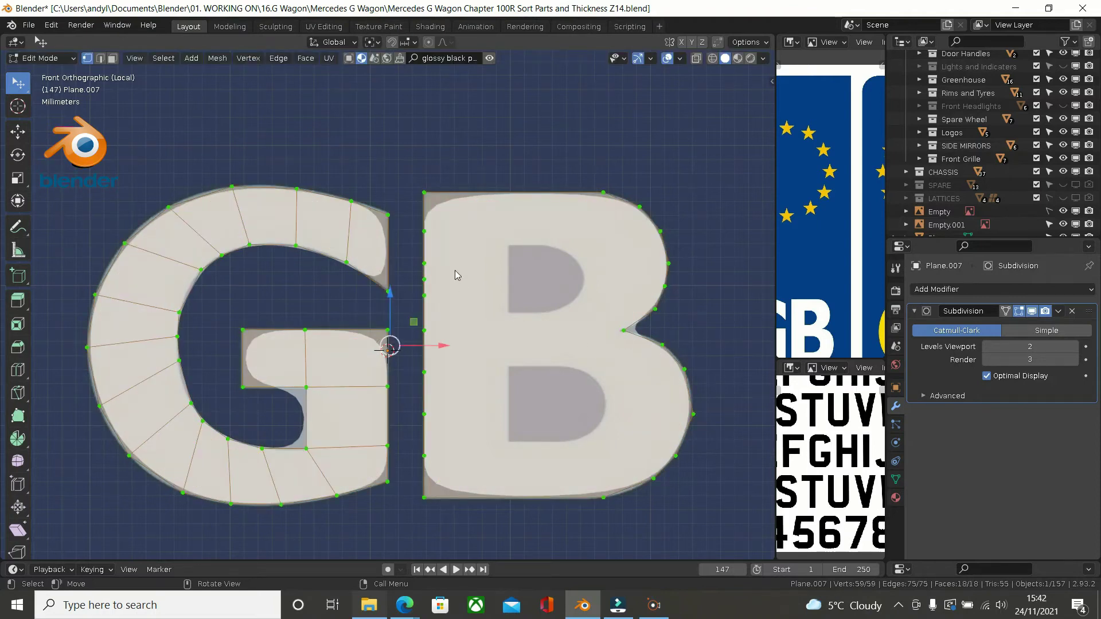
# Step: Undo the fill of the B and clear the mesh selection
pyautogui.click(301, 137)
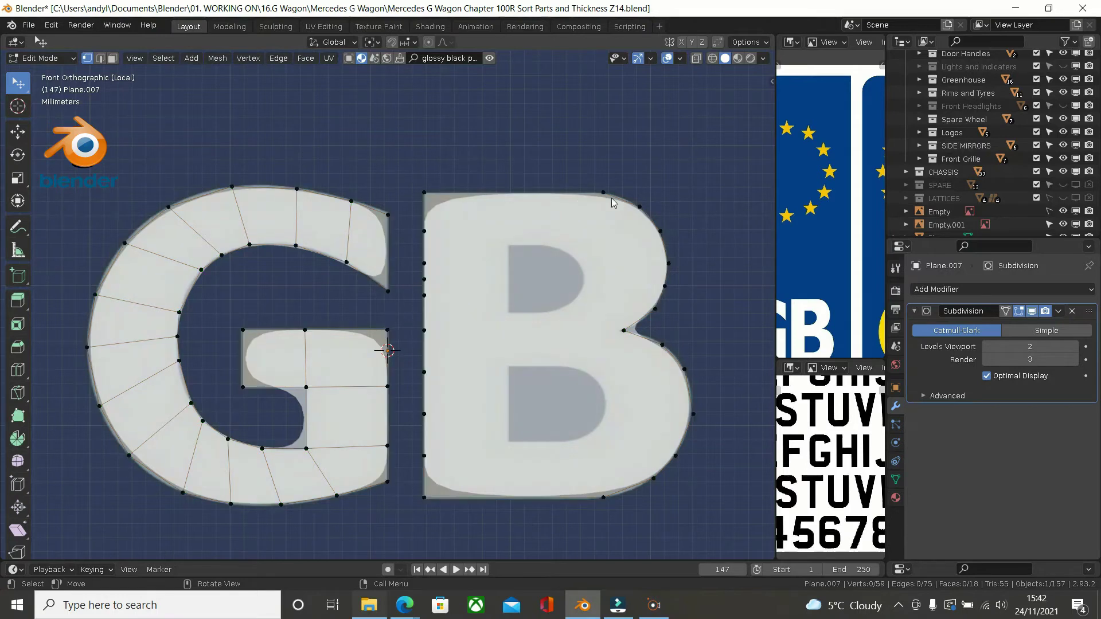
pyautogui.press('l')
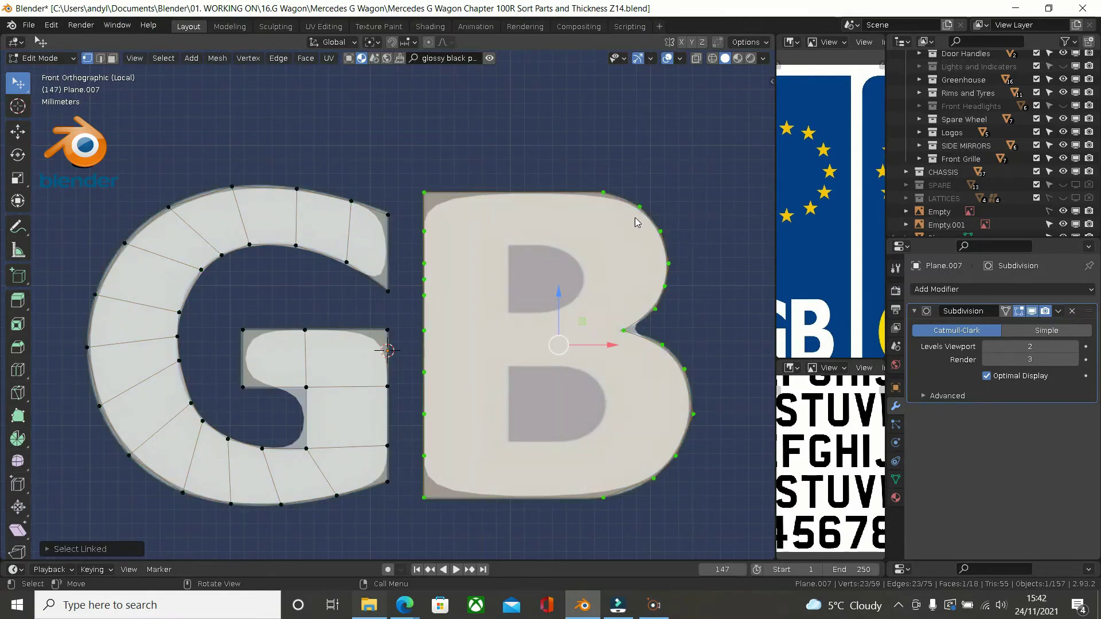
pyautogui.scroll(2, 637, 218)
pyautogui.scroll(-1, 638, 218)
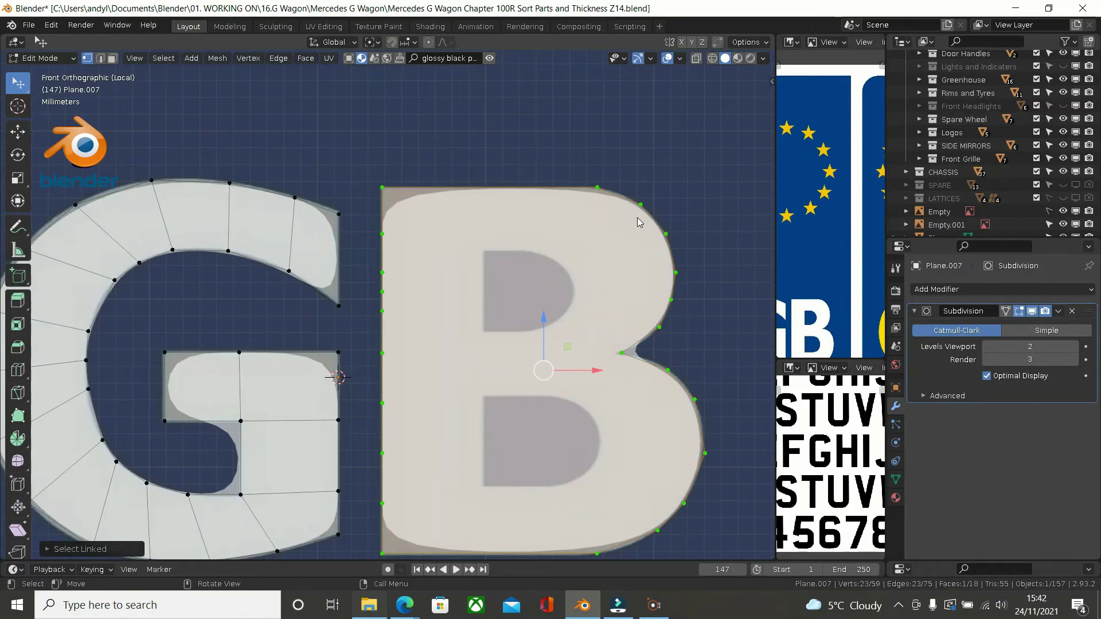
pyautogui.hotkey('alt', 'a')
pyautogui.press('a')
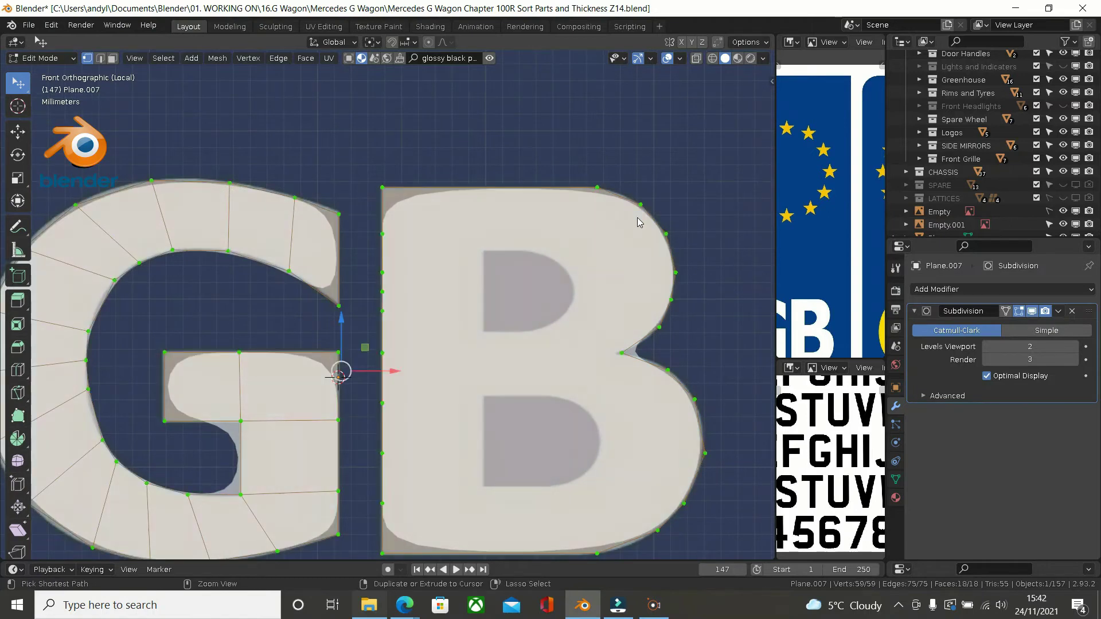
pyautogui.hotkey('ctrl', 'z')
pyautogui.hotkey('alt', 'a')
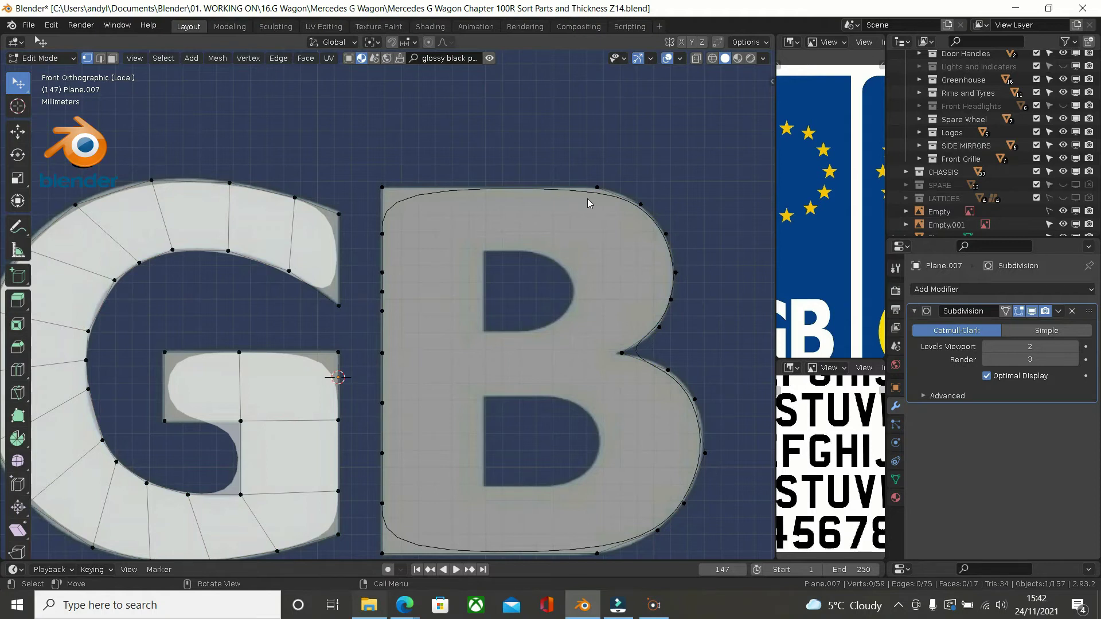
pyautogui.press('.')
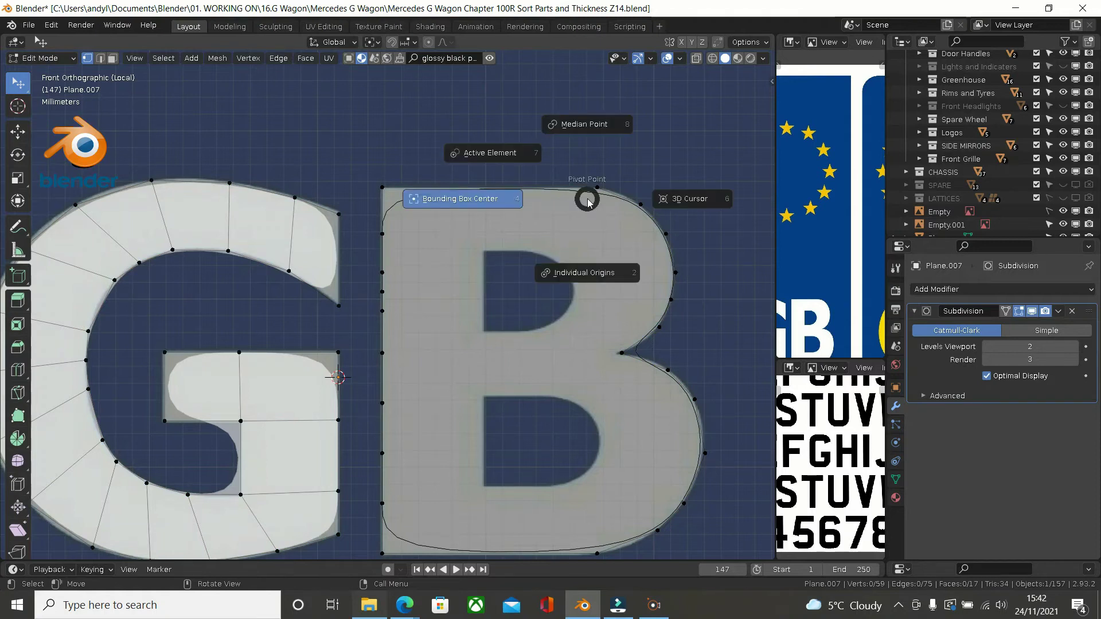
pyautogui.click(631, 165)
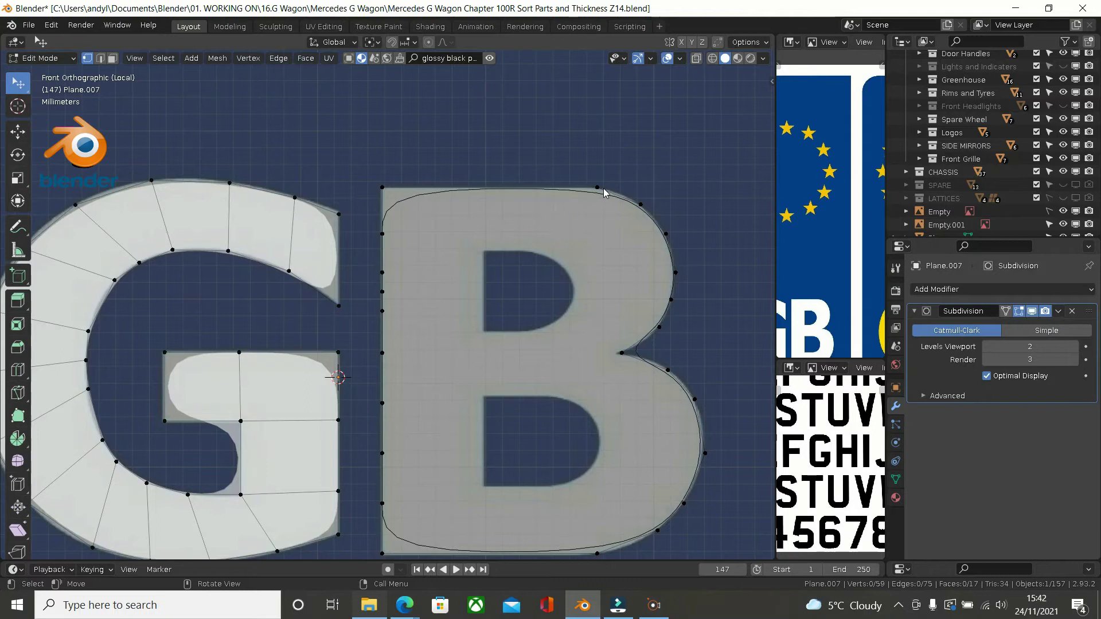
# Step: Select only the linked outline of the B, fill it with a single face, and try to inset that face
pyautogui.press('l')
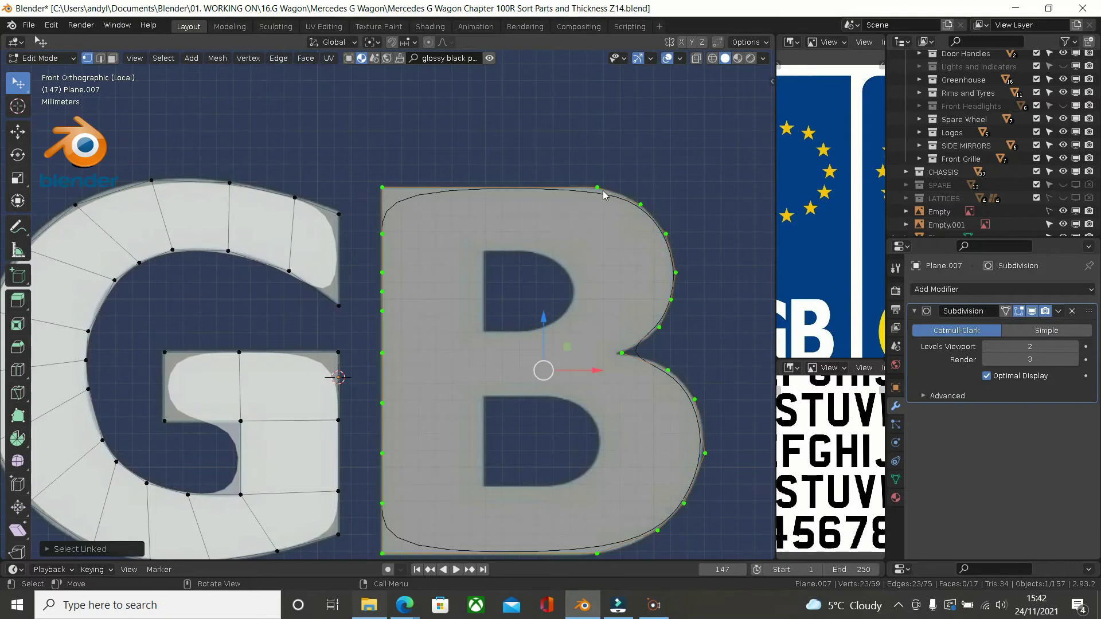
pyautogui.press('f')
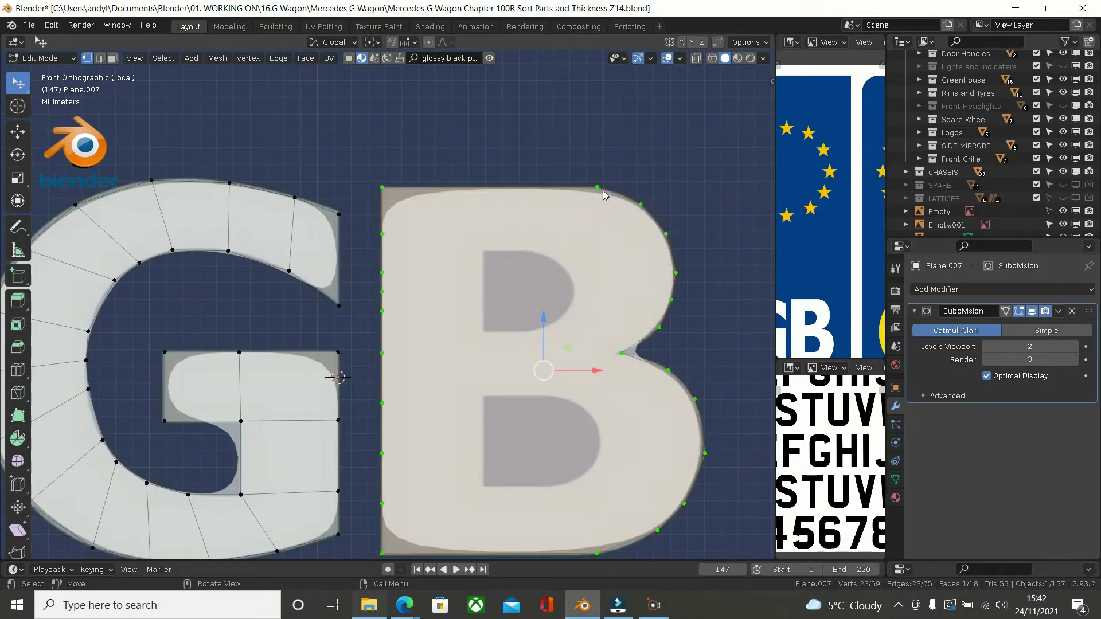
pyautogui.press('i')
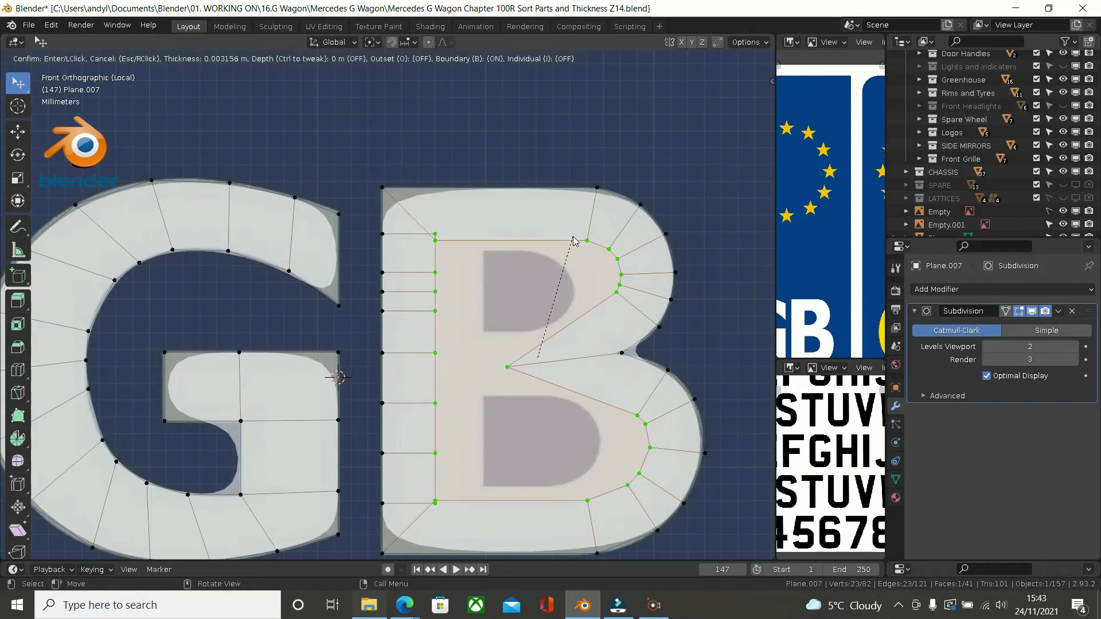
pyautogui.press('Escape')
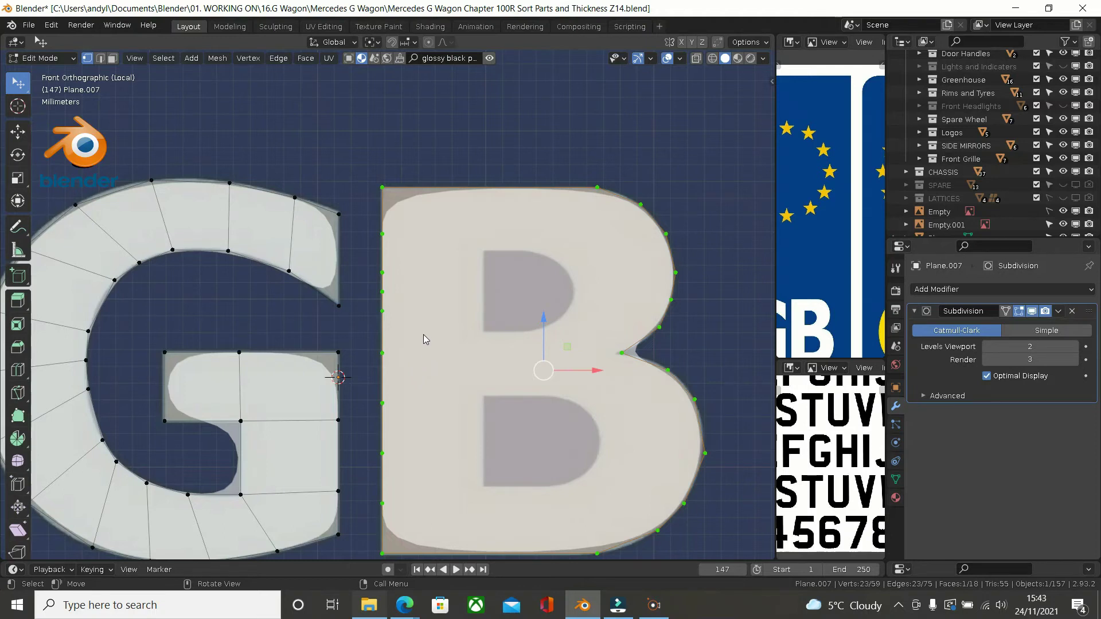
# Step: Undo the B's face fill and the deletion of its interior vertices
pyautogui.hotkey('ctrl', 'z')
pyautogui.hotkey('ctrl', 'z')
pyautogui.hotkey('ctrl', 'z')
pyautogui.hotkey('ctrl', 'z')
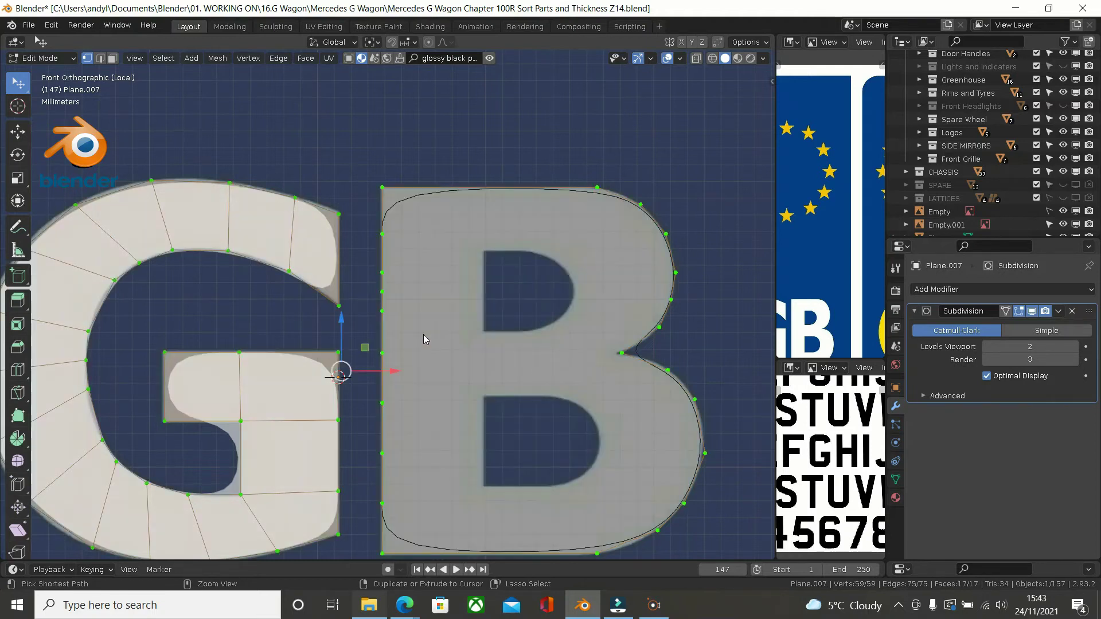
pyautogui.hotkey('ctrl', 'z')
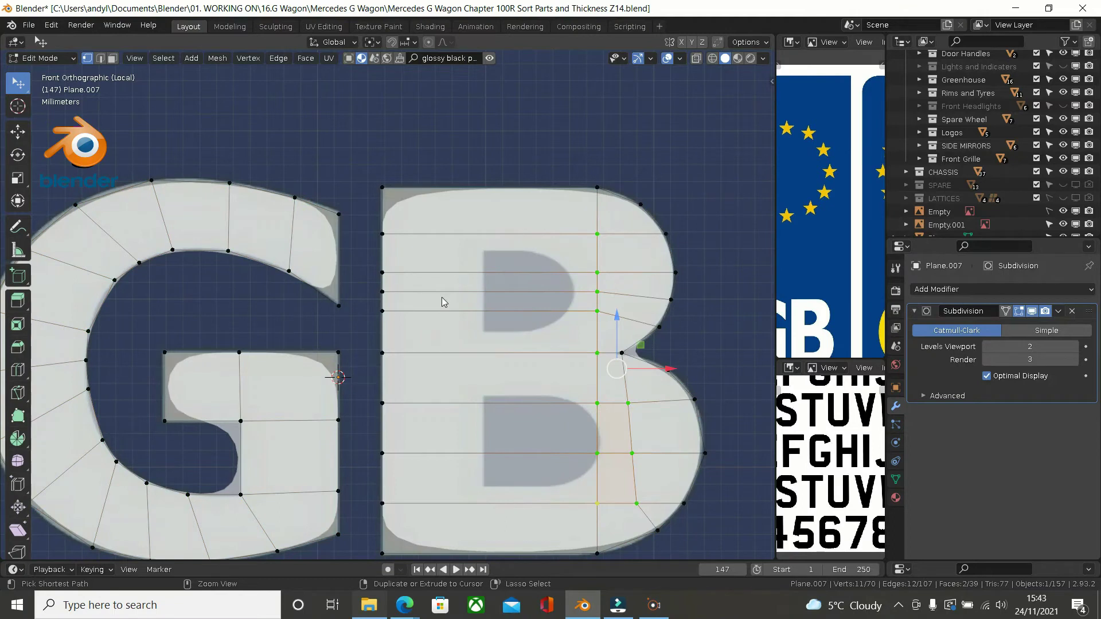
# Step: Add a vertical loop cut through the B, aligned with the straight left edges of its two holes in the reference image
pyautogui.click(551, 141)
pyautogui.scroll(2, 573, 236)
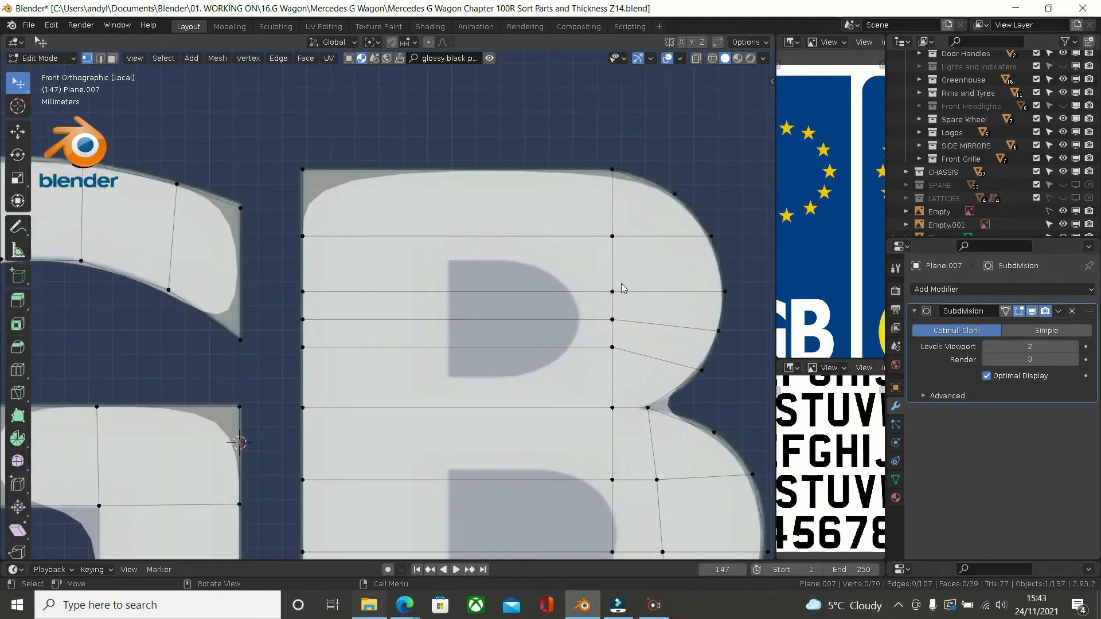
pyautogui.click(454, 240)
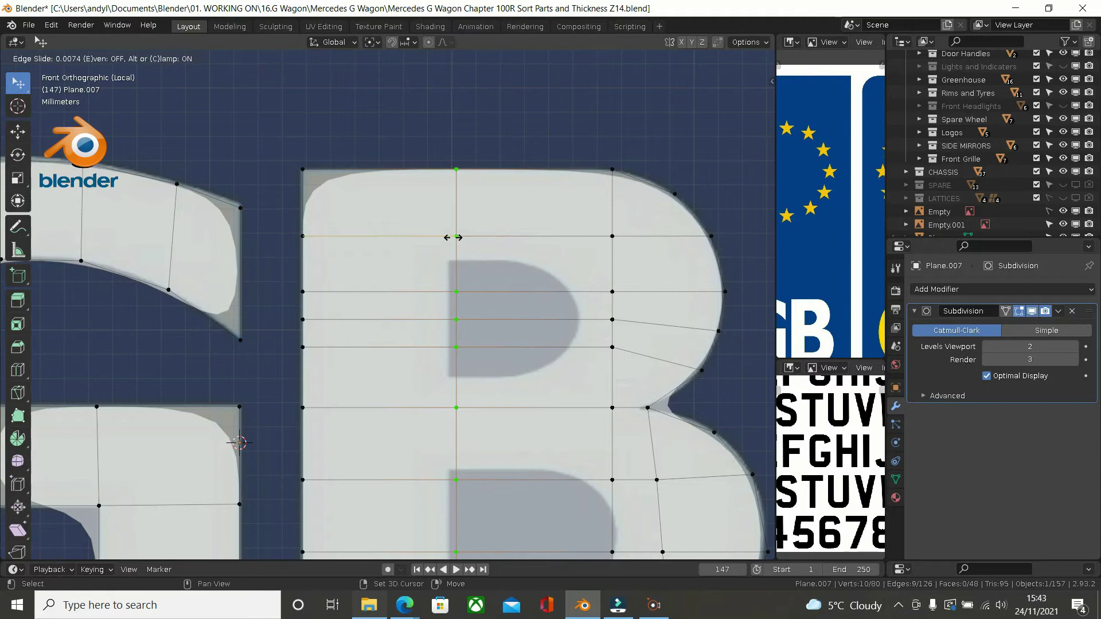
pyautogui.click(384, 235)
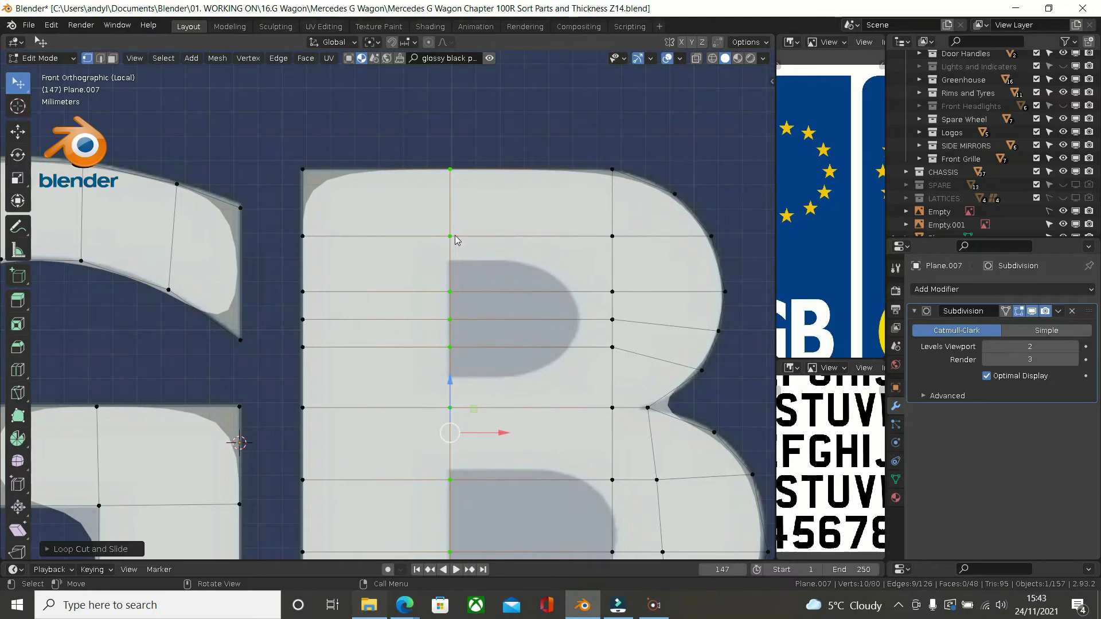
# Step: Add a horizontal loop cut across the B along the top edge of the upper hole in the reference image
pyautogui.hotkey('ctrl', 'r')
pyautogui.click(432, 265)
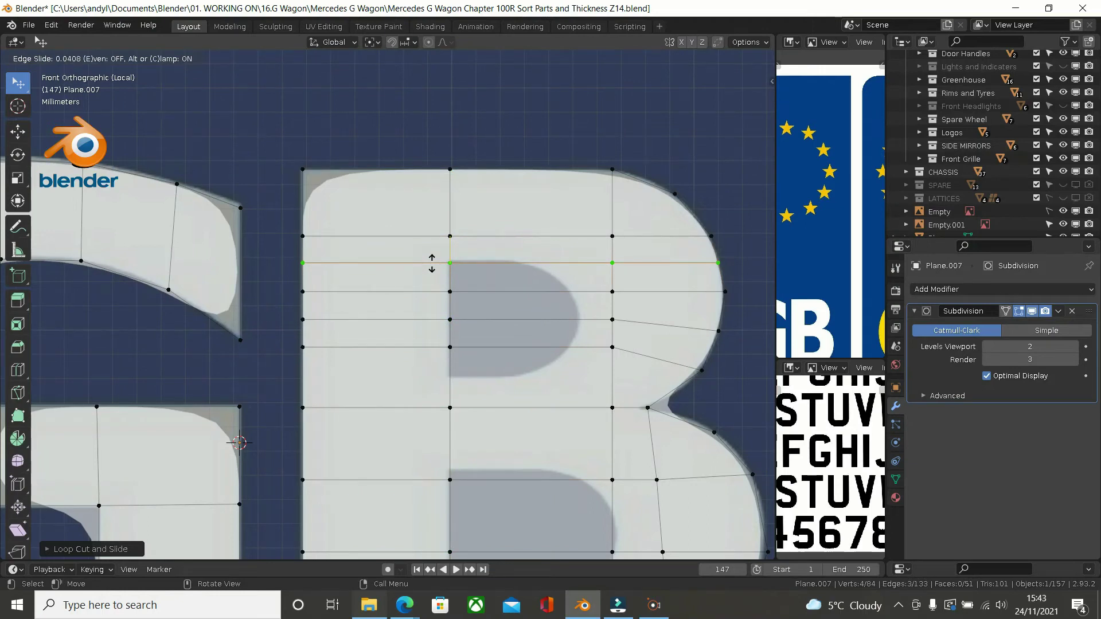
pyautogui.click(432, 262)
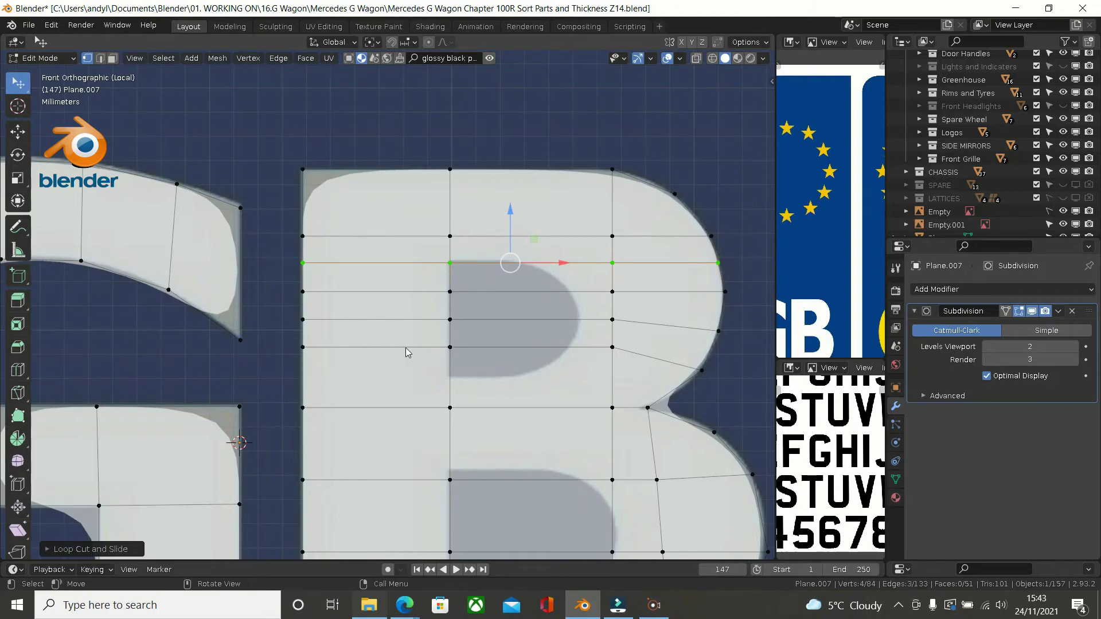
# Step: Slide the horizontal edge row just above the upper hole's bottom down onto that hole's bottom edge in the reference image
pyautogui.click(617, 349)
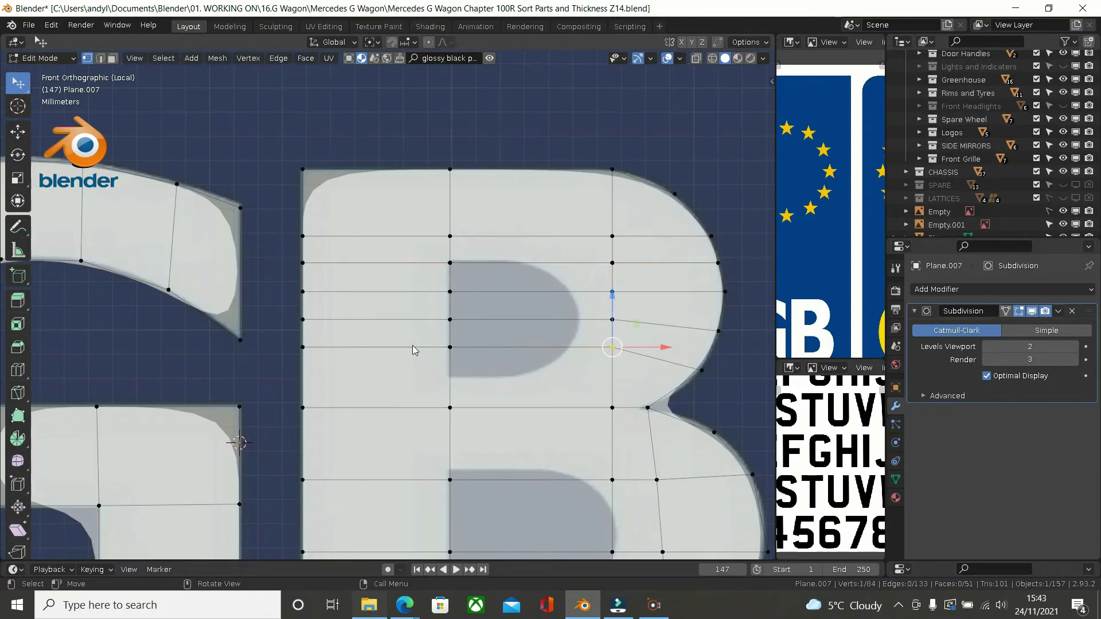
pyautogui.keyDown('ctrl'); pyautogui.click(317, 351); pyautogui.keyUp('ctrl')
pyautogui.press('g')
pyautogui.press('g')
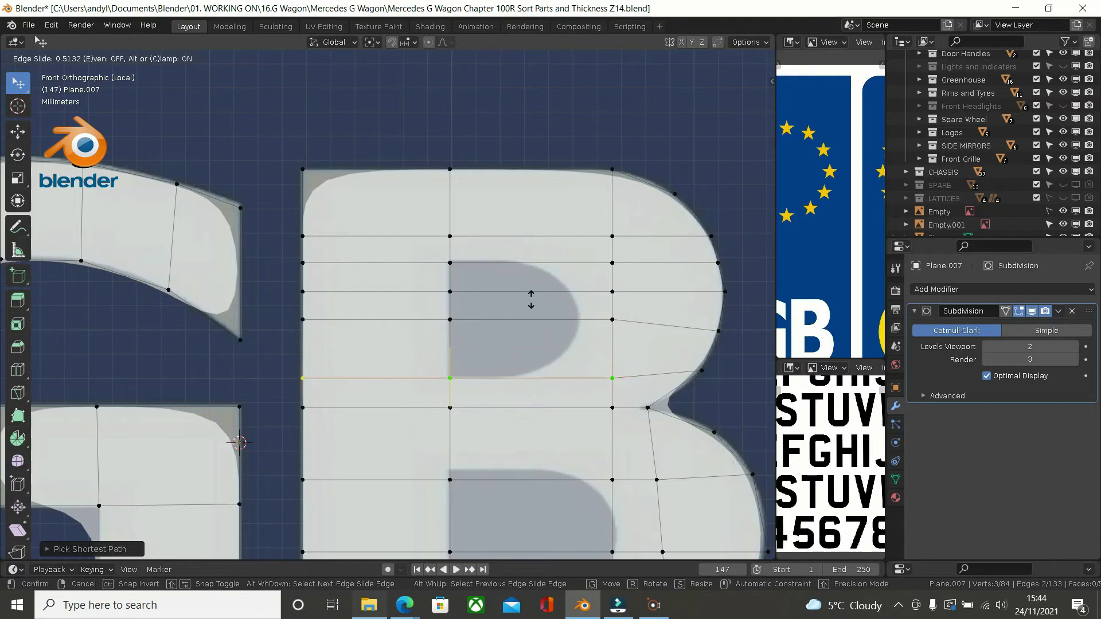
pyautogui.click(528, 295)
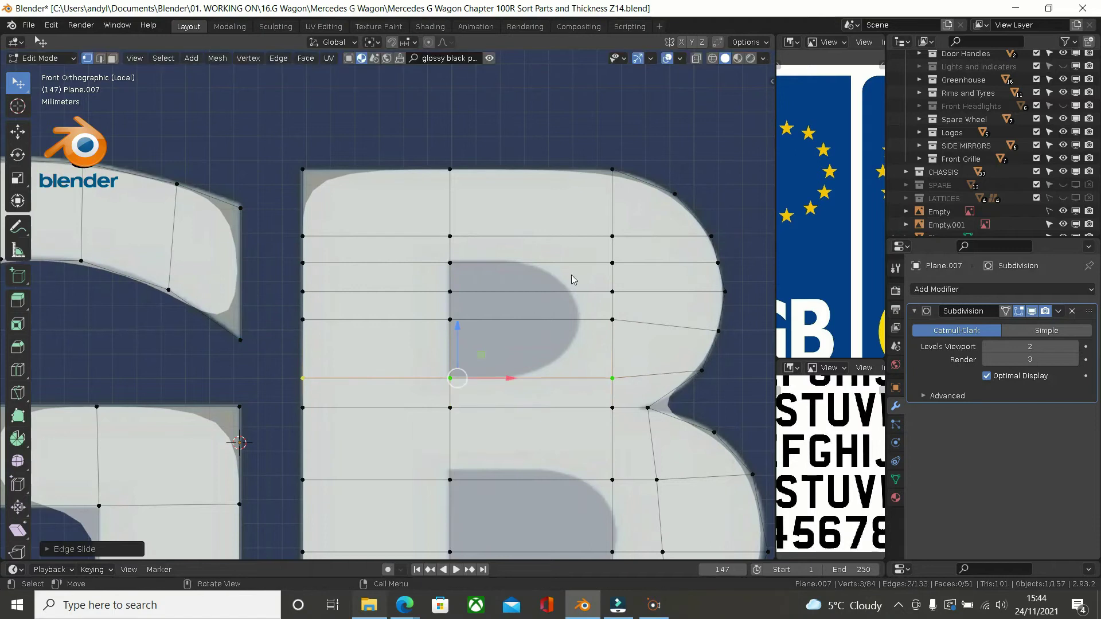
# Step: Slide the two upper vertices beside the B's upper hole inward along their edges onto the hole's curved outline
pyautogui.click(614, 262)
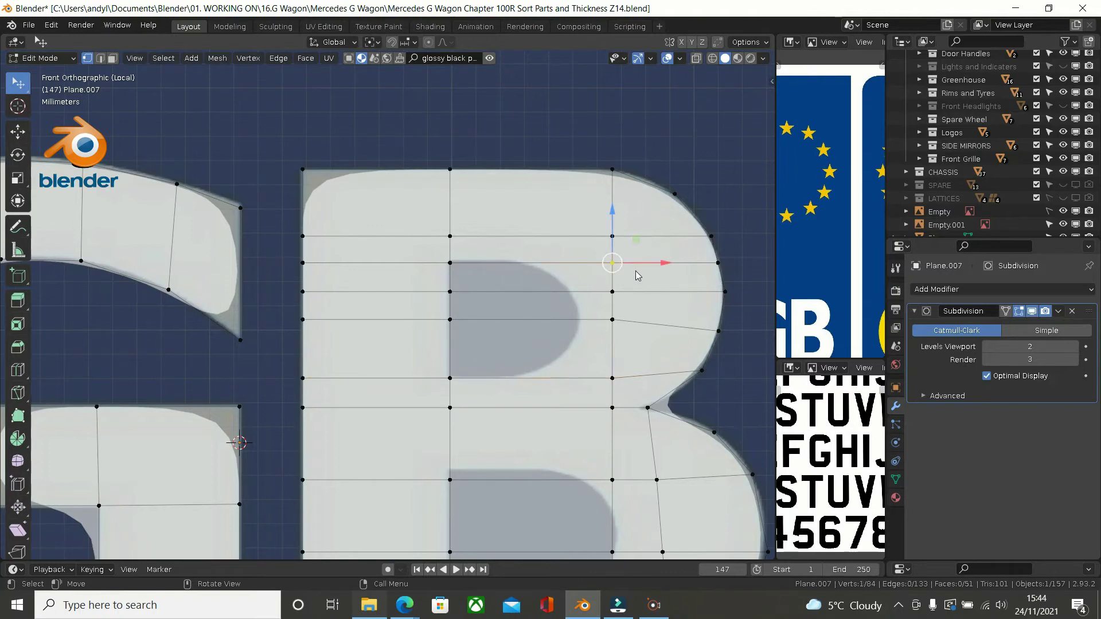
pyautogui.press('g')
pyautogui.press('g')
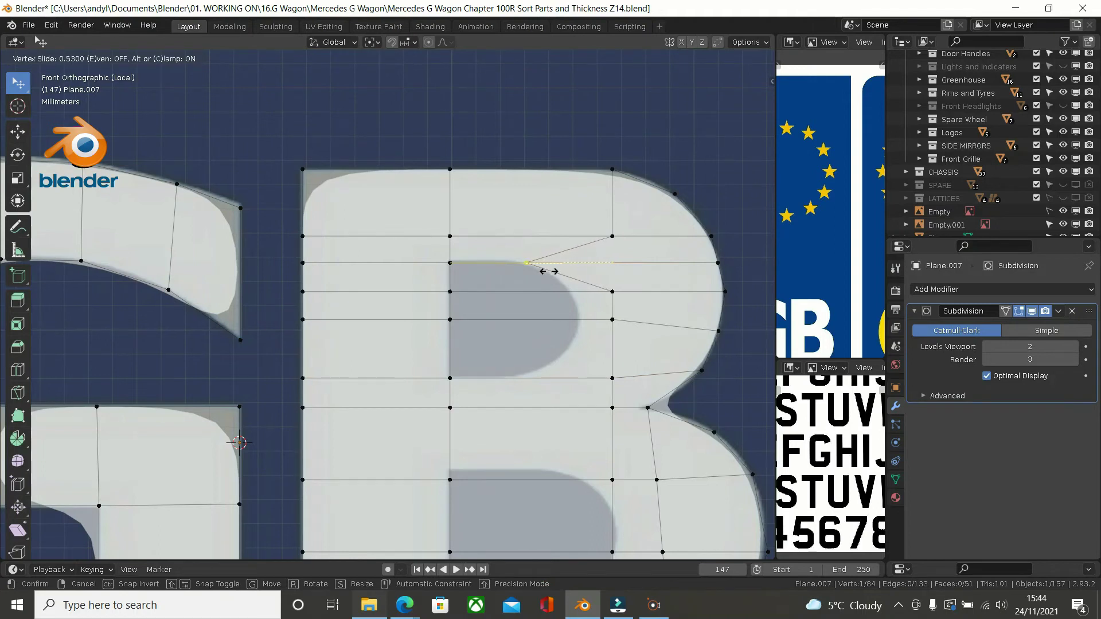
pyautogui.click(547, 272)
pyautogui.click(622, 289)
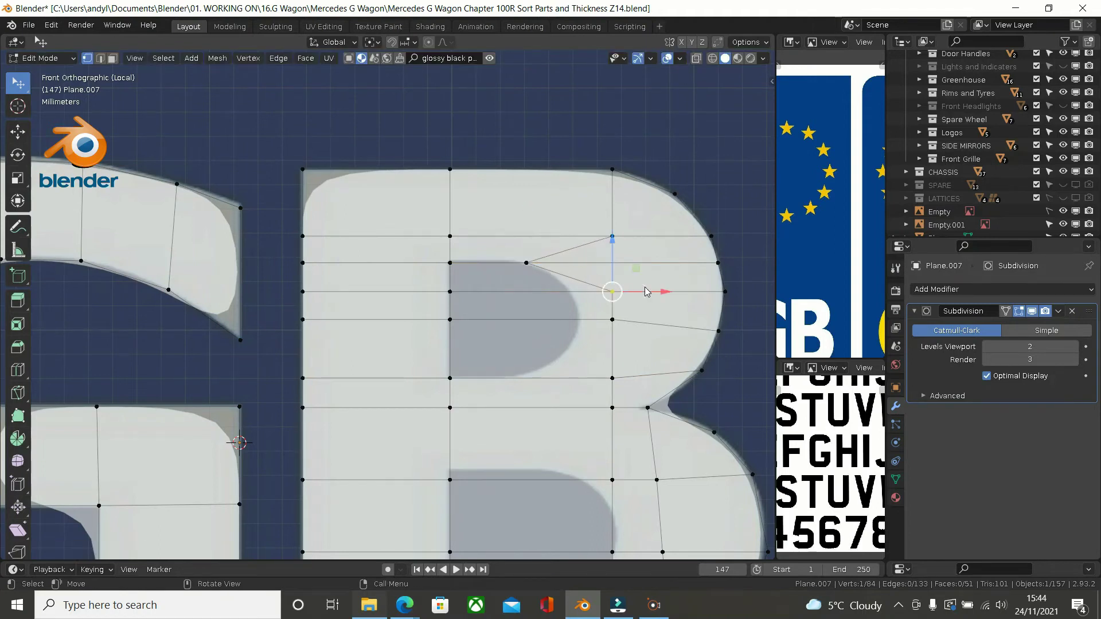
pyautogui.press('g')
pyautogui.press('g')
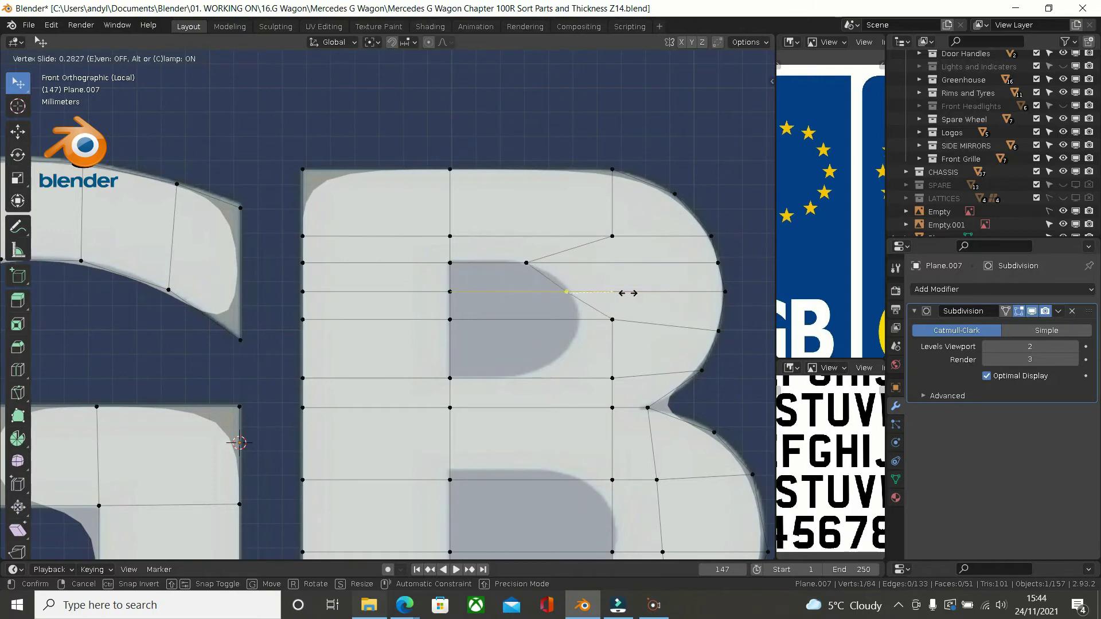
pyautogui.click(634, 294)
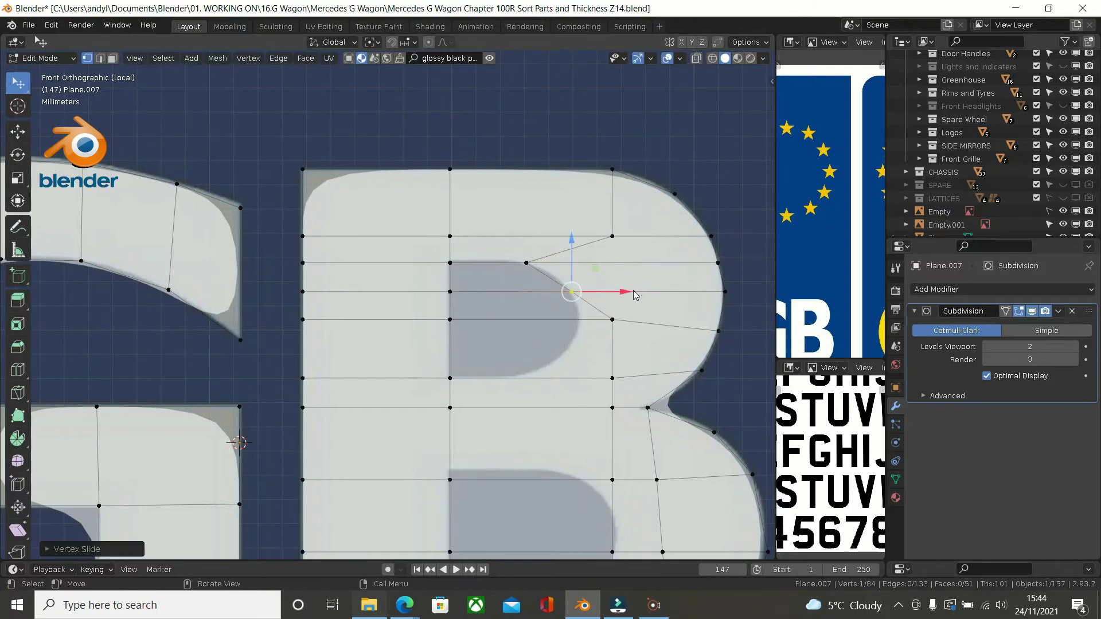
# Step: Slide the two lower vertices beside the B's upper hole inward onto its curve and bottom edge, fine-tuning the bottom vertex's height
pyautogui.click(620, 319)
pyautogui.press('g')
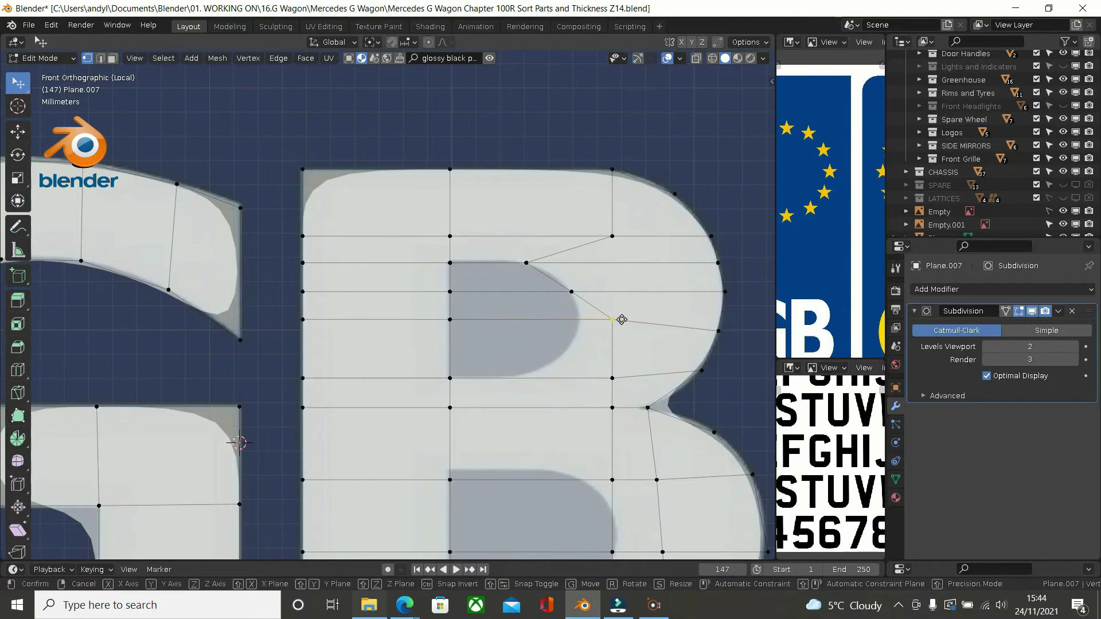
pyautogui.press('g')
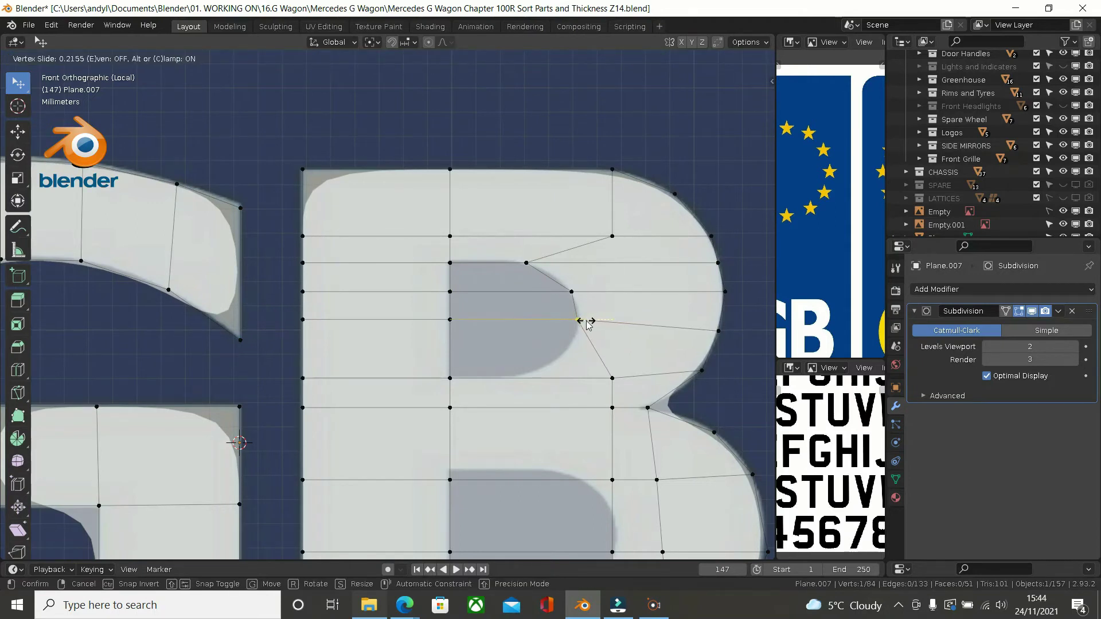
pyautogui.click(588, 322)
pyautogui.click(604, 379)
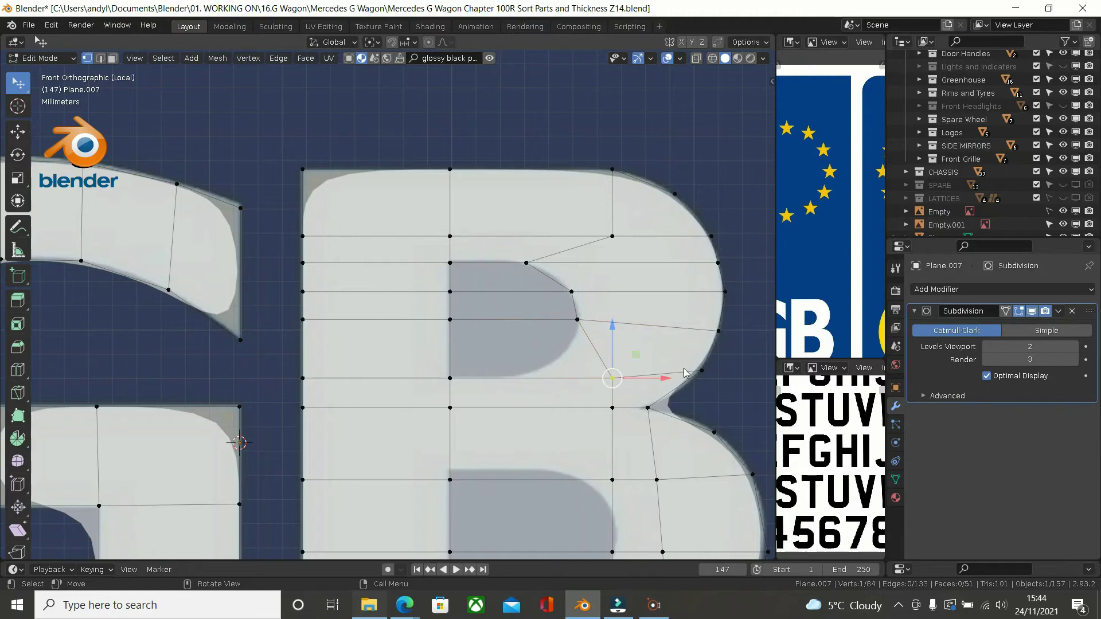
pyautogui.press('g')
pyautogui.press('g')
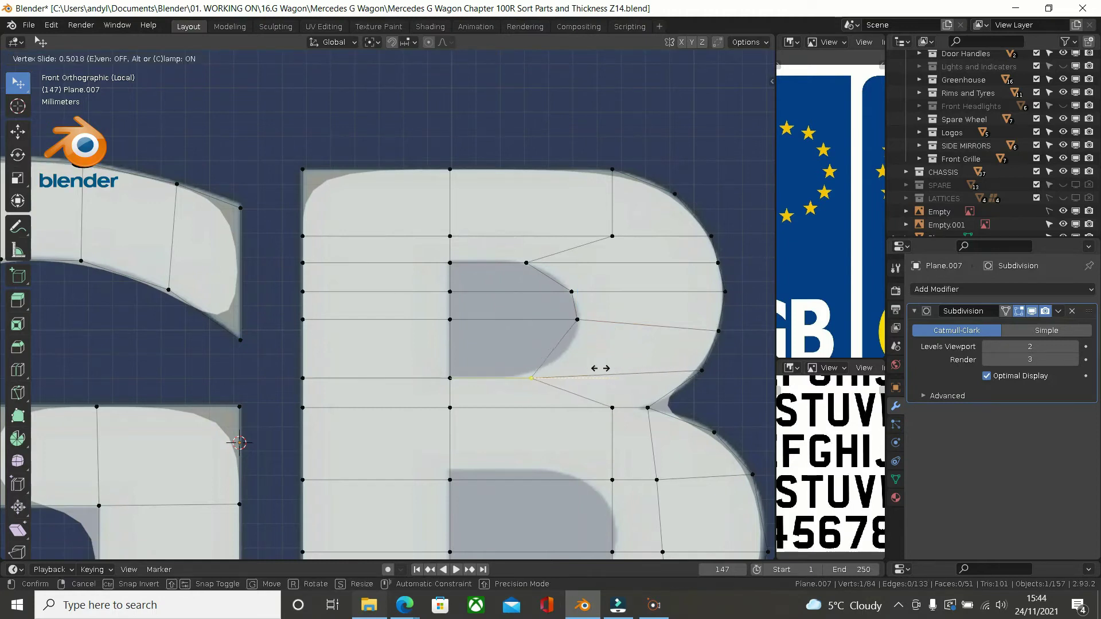
pyautogui.click(595, 368)
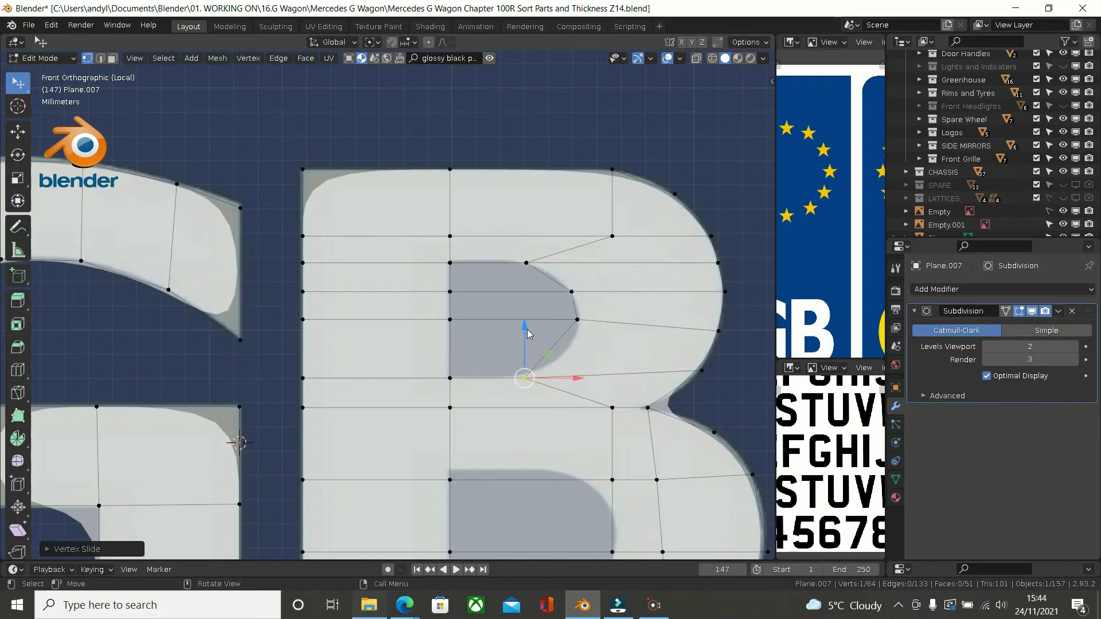
pyautogui.moveTo(525, 339); pyautogui.dragTo(525, 332)
# Step: Add a centred horizontal loop cut through the lower part of the upper hole and slide its inner vertex out to the hole's curve
pyautogui.hotkey('ctrl', 'r')
pyautogui.click(456, 362)
pyautogui.rightClick(456, 362)
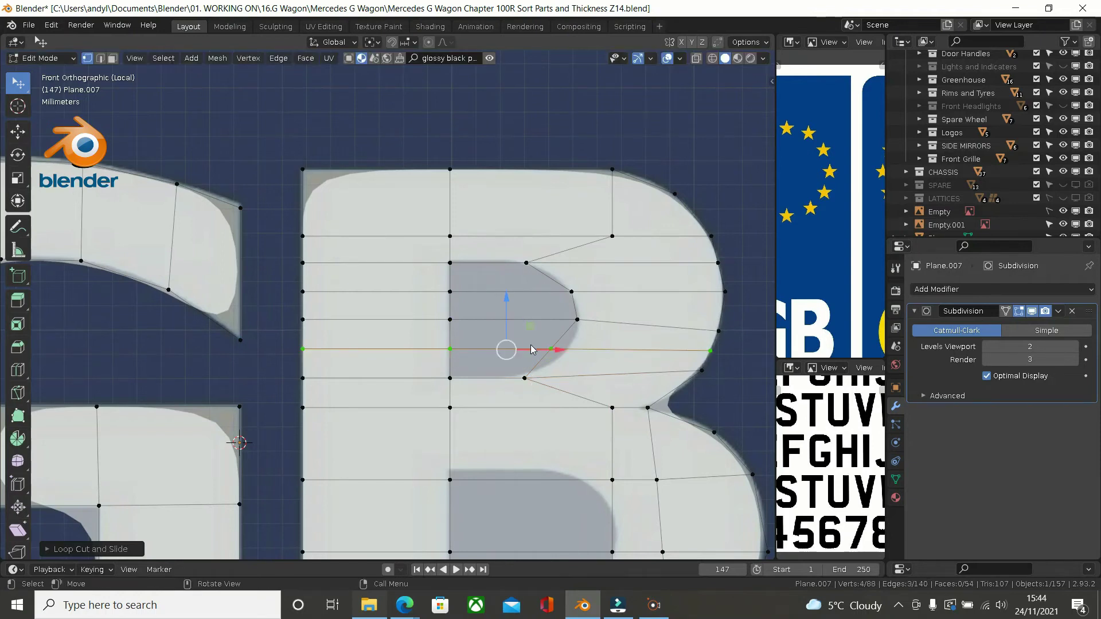
pyautogui.click(550, 348)
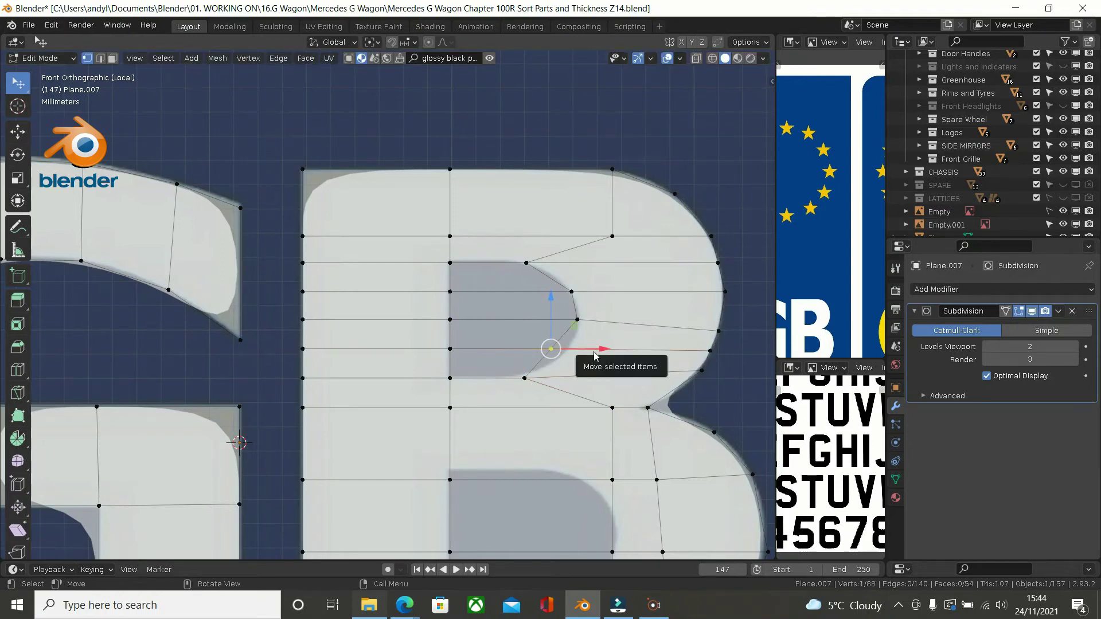
pyautogui.hotkey('shift', 'v')
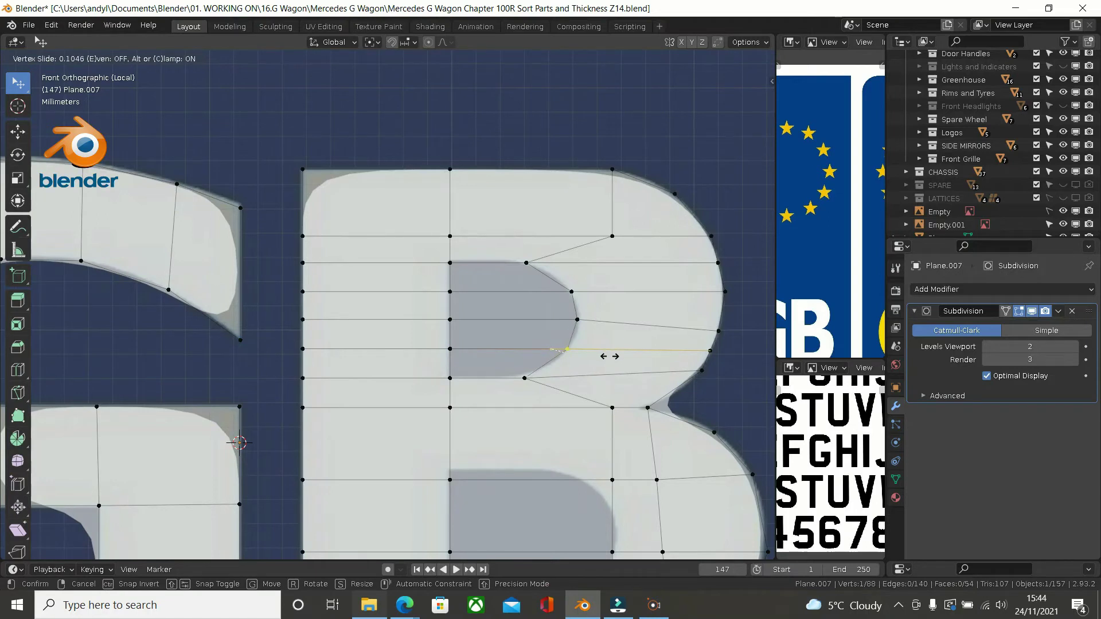
pyautogui.click(611, 356)
# Step: Delete the four faces covering the B's upper hole
pyautogui.scroll(-2, 560, 347)
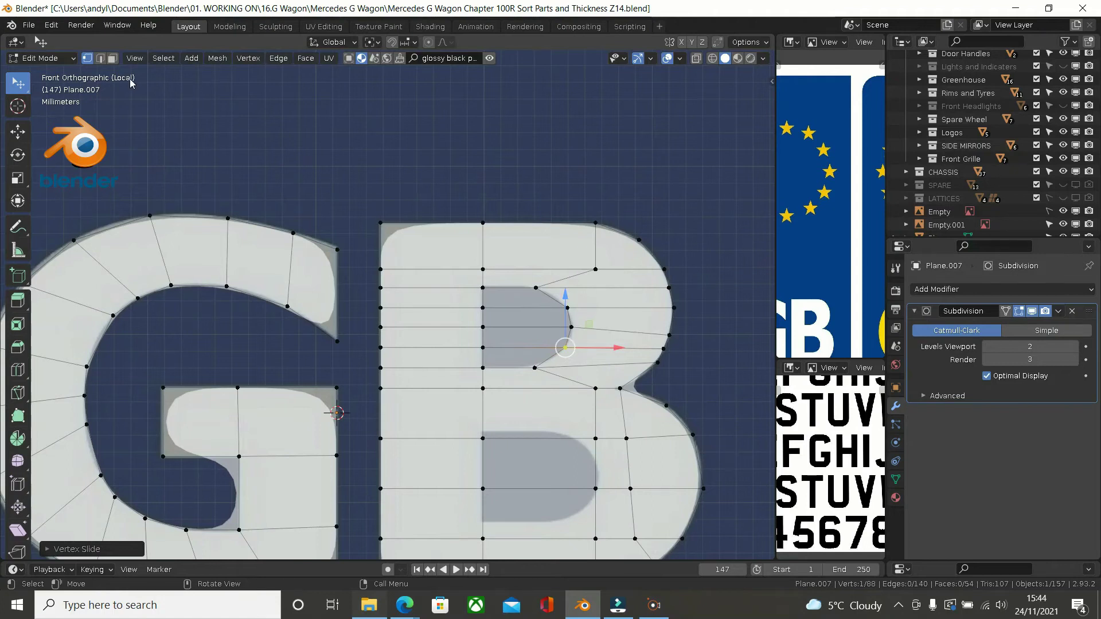
pyautogui.click(113, 58)
pyautogui.click(507, 300)
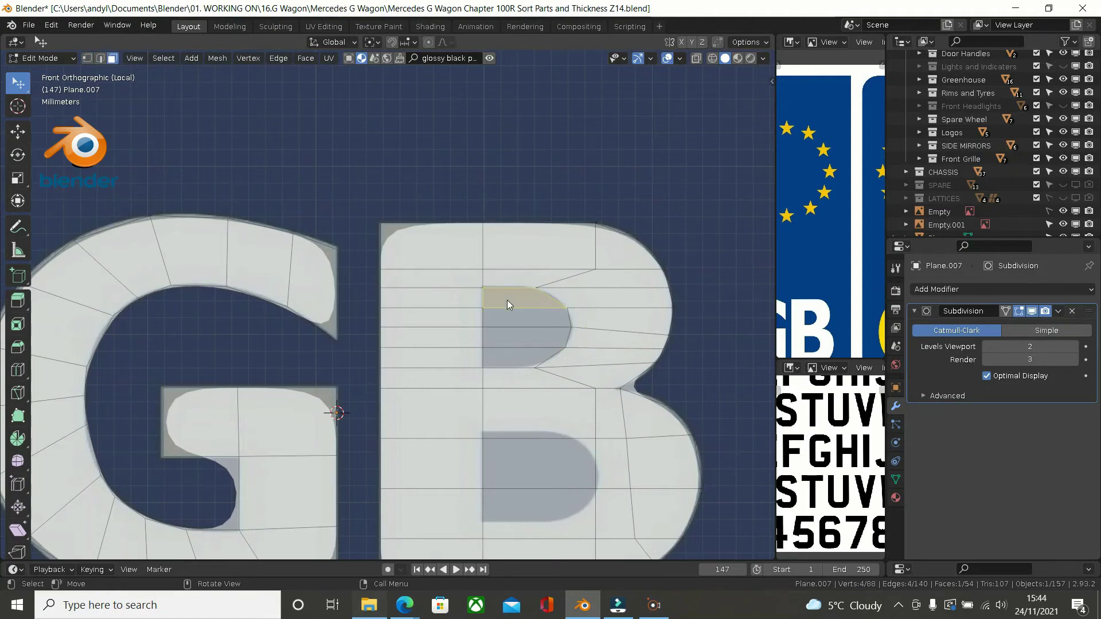
pyautogui.keyDown('shift'); pyautogui.click(507, 324); pyautogui.keyUp('shift')
pyautogui.keyDown('shift'); pyautogui.click(507, 336); pyautogui.keyUp('shift')
pyautogui.keyDown('shift'); pyautogui.click(507, 355); pyautogui.keyUp('shift')
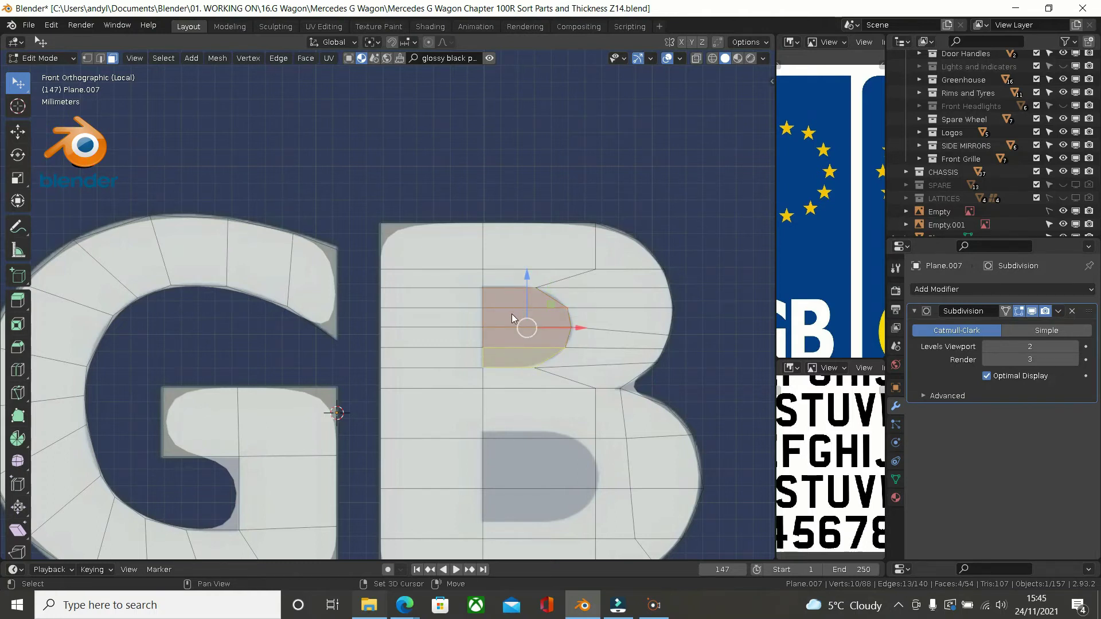
pyautogui.press('x')
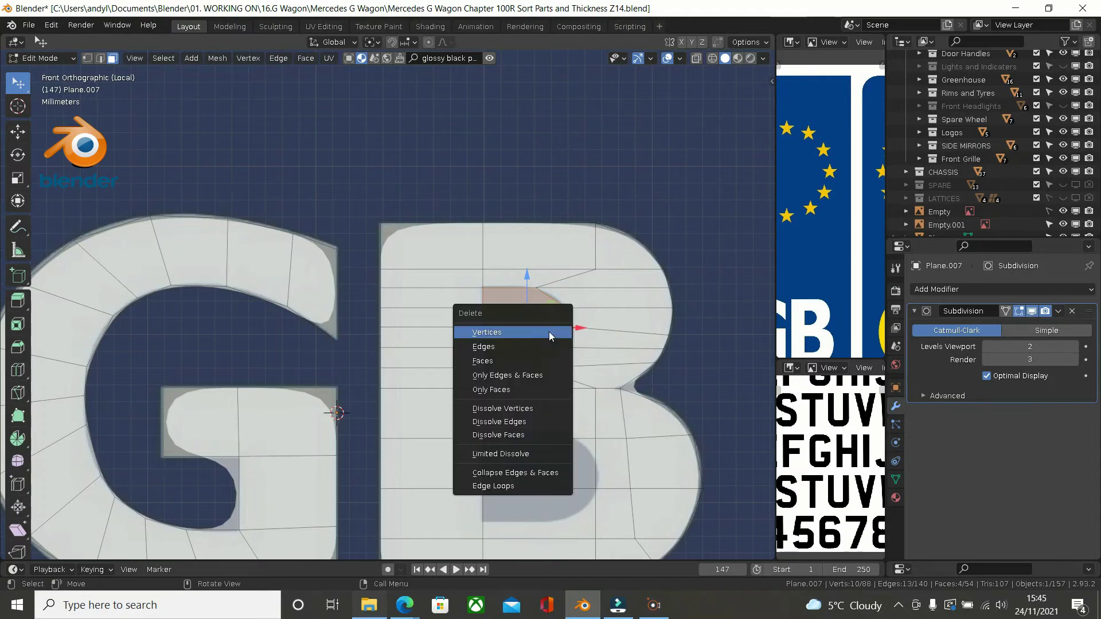
pyautogui.click(532, 361)
# Step: Slide the edge near the top of the B's lower hole up onto the hole's top edge in the reference image
pyautogui.scroll(3, 541, 335)
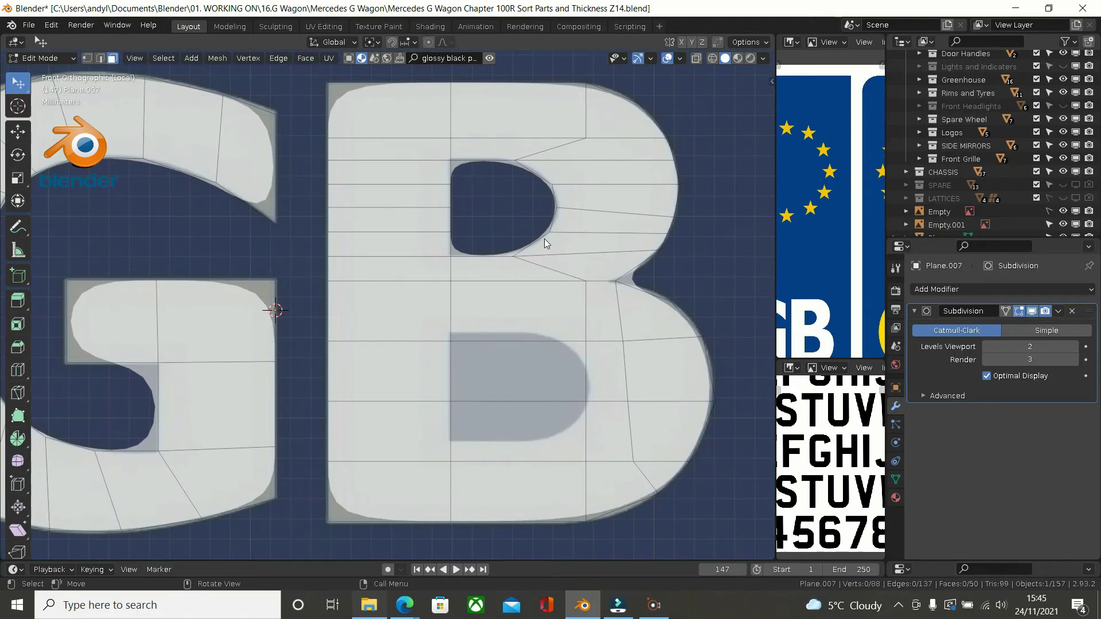
pyautogui.scroll(-1, 545, 243)
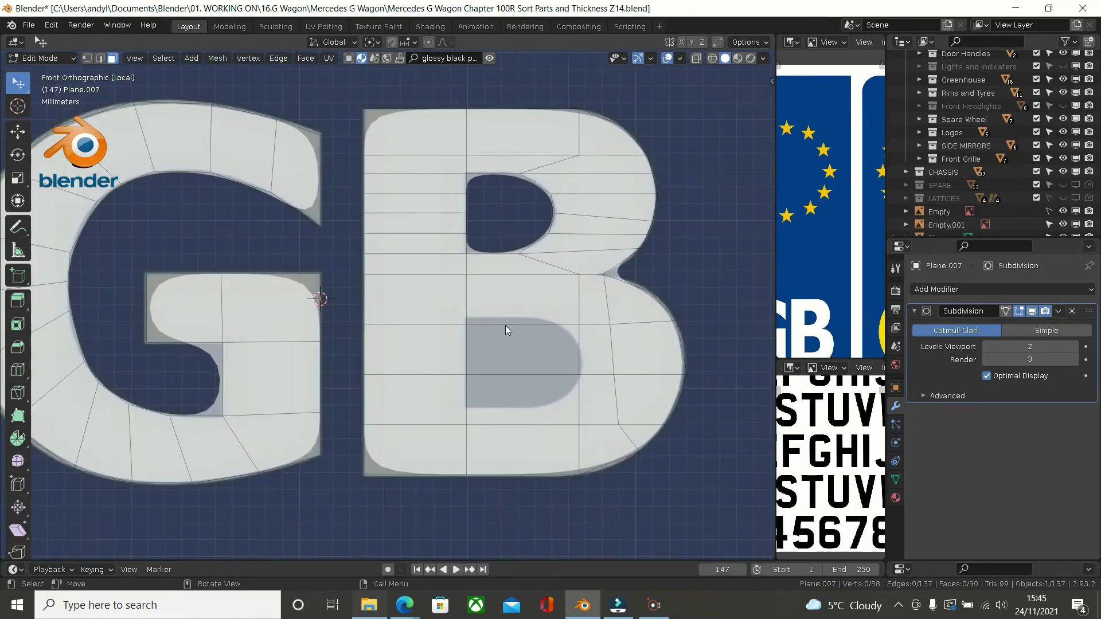
pyautogui.click(89, 59)
pyautogui.click(467, 325)
pyautogui.keyDown('shift'); pyautogui.click(581, 328); pyautogui.keyUp('shift')
pyautogui.press('g')
pyautogui.press('g')
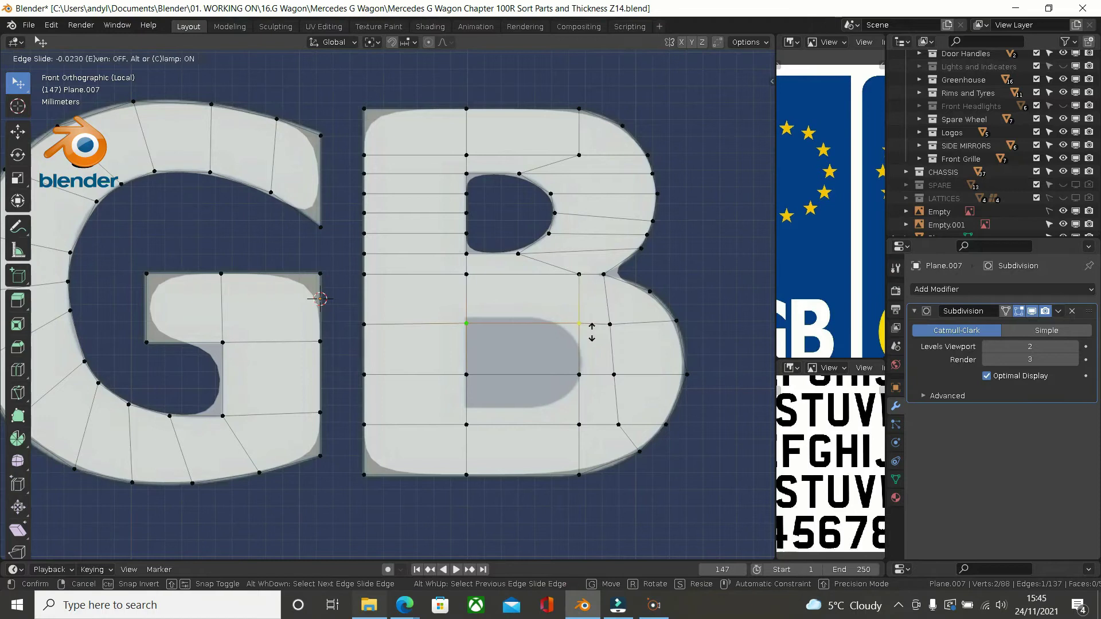
pyautogui.click(592, 325)
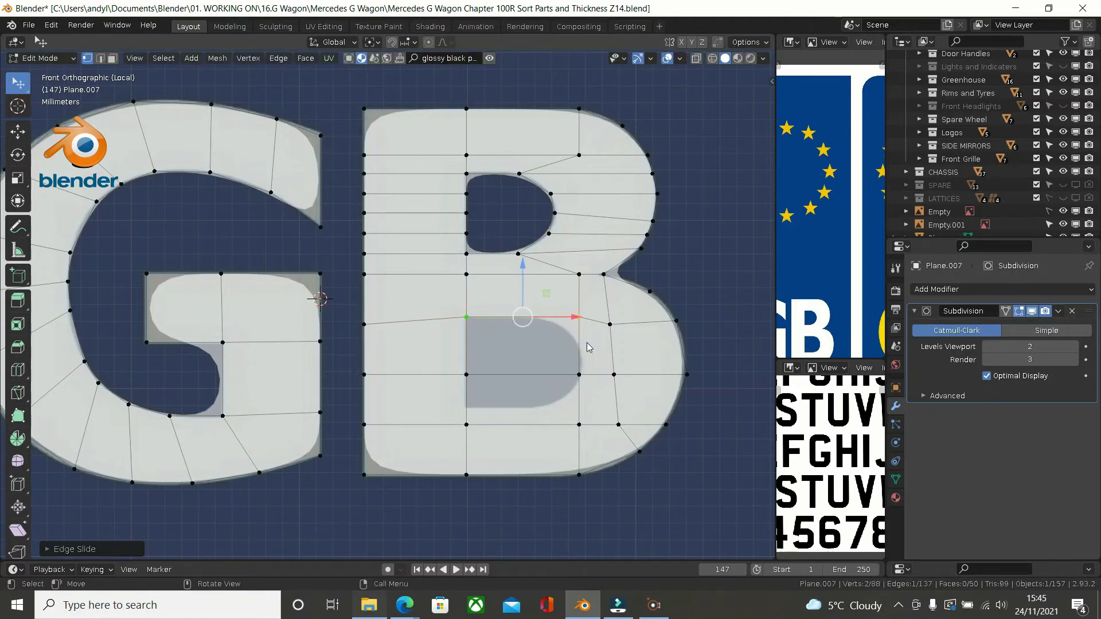
# Step: Select the edges crossing the middle of the B's lower hole and slide them slightly up, closer to the hole's mid-height
pyautogui.click(467, 375)
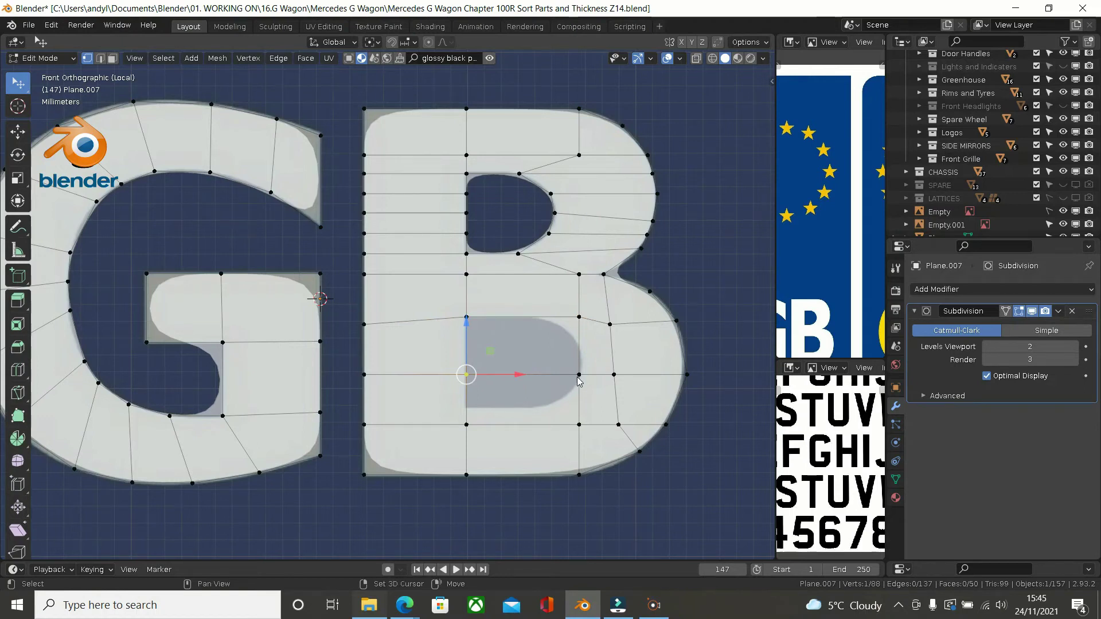
pyautogui.keyDown('shift'); pyautogui.click(614, 375); pyautogui.keyUp('shift')
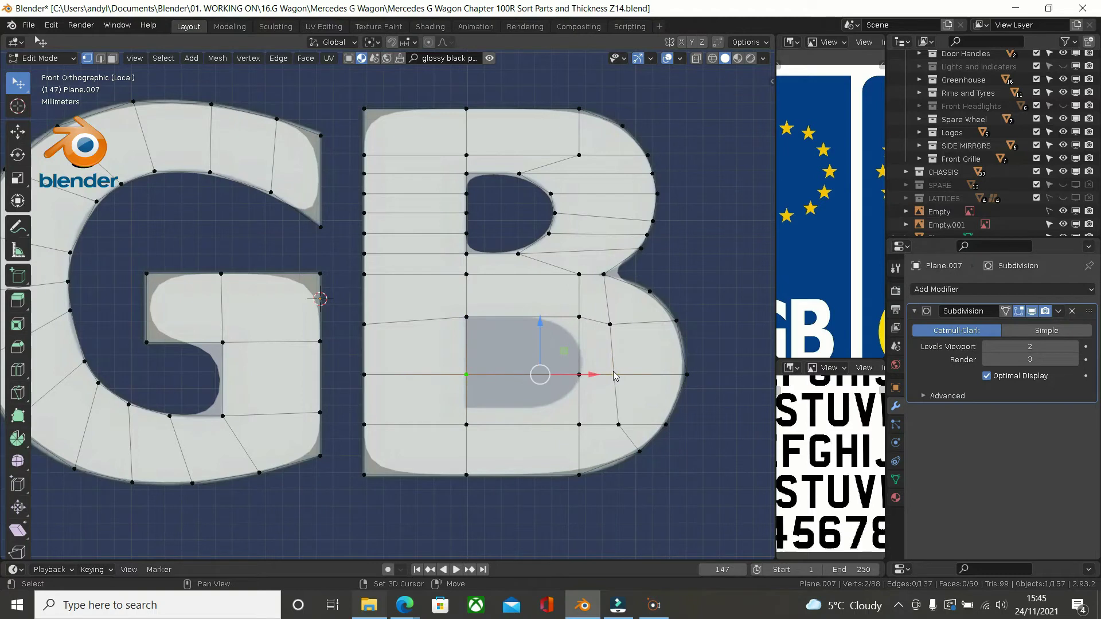
pyautogui.keyDown('shift'); pyautogui.click(580, 379); pyautogui.keyUp('shift')
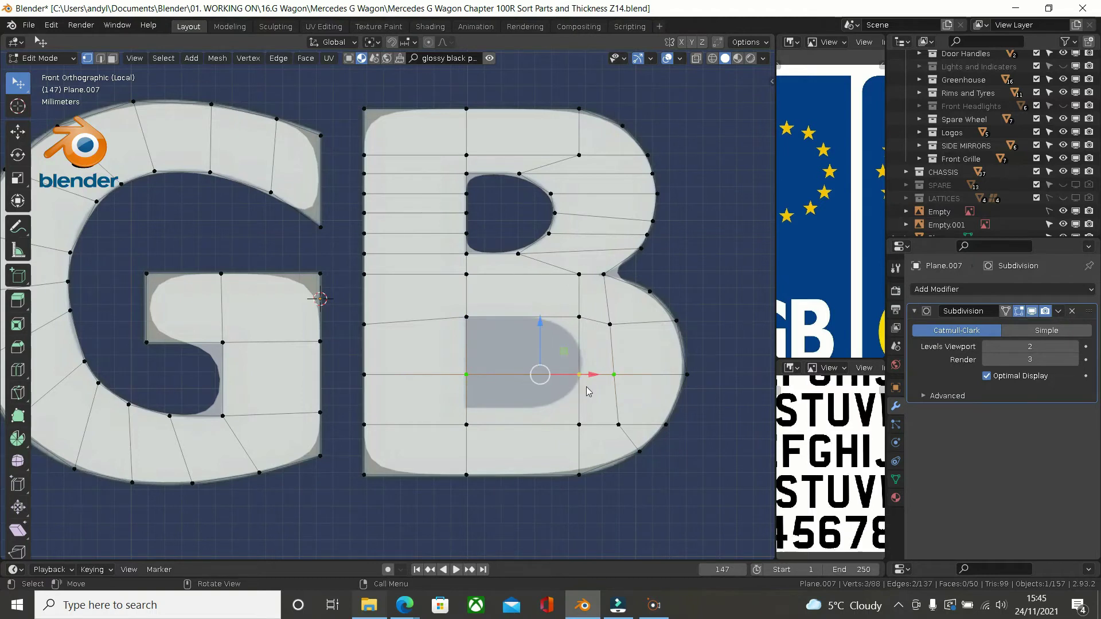
pyautogui.press('g')
pyautogui.press('g')
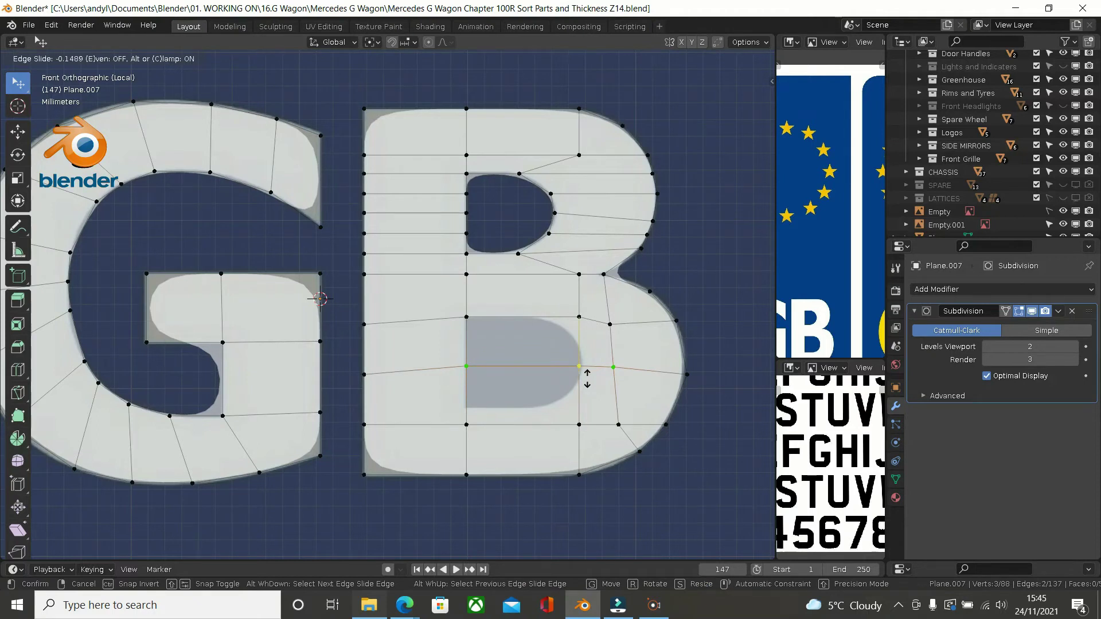
pyautogui.click(587, 378)
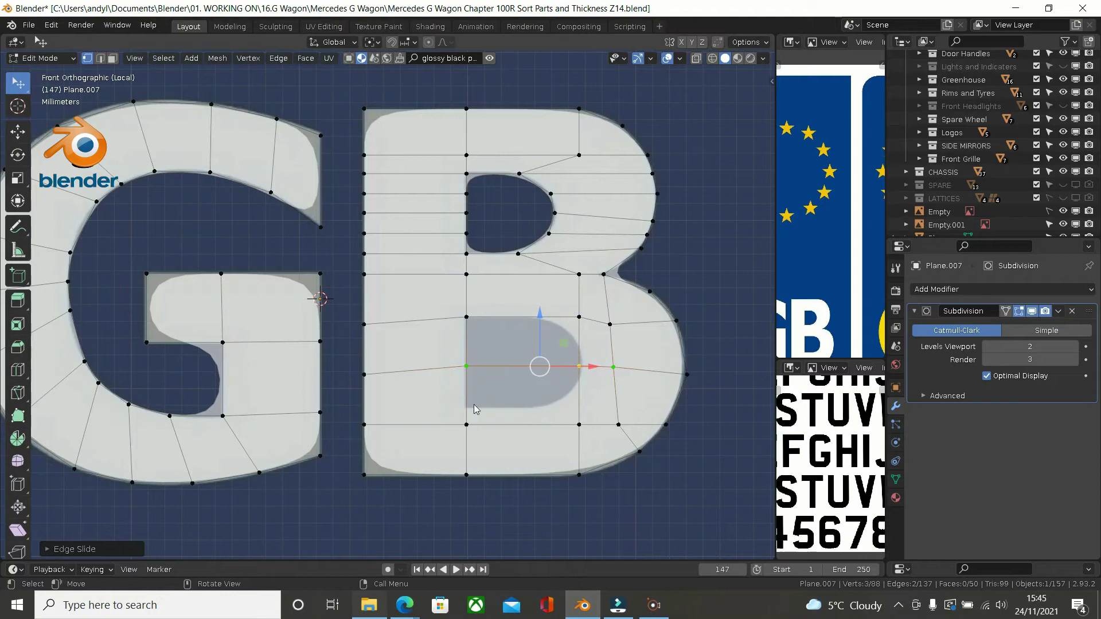
# Step: Select the edges just below the B's lower hole and slide them up onto the hole's bottom edge
pyautogui.click(479, 428)
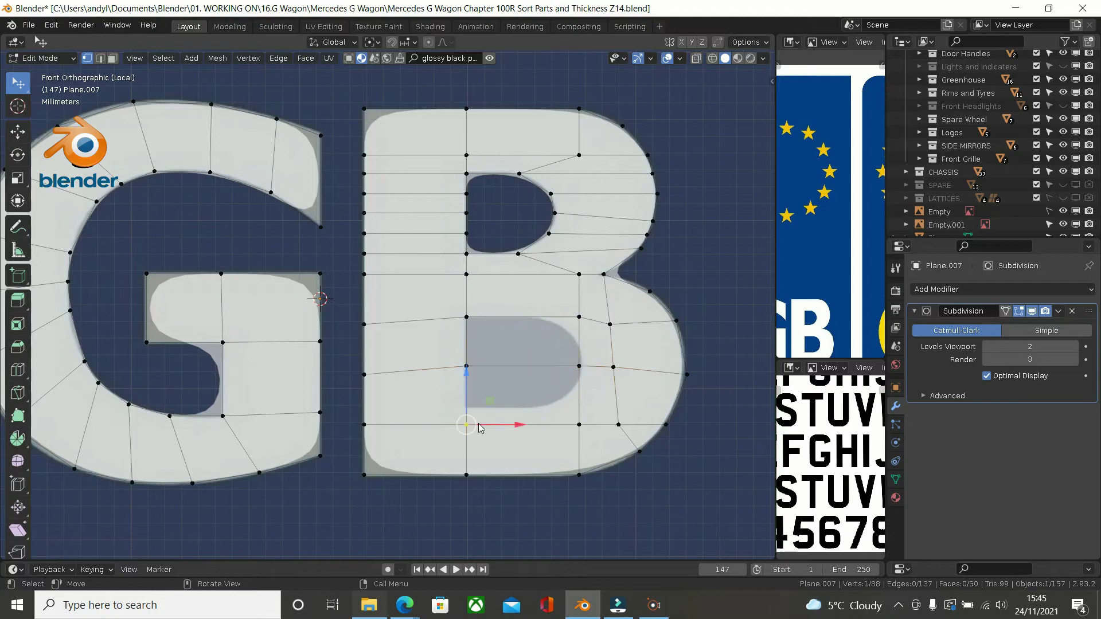
pyautogui.keyDown('ctrl'); pyautogui.click(616, 425); pyautogui.keyUp('ctrl')
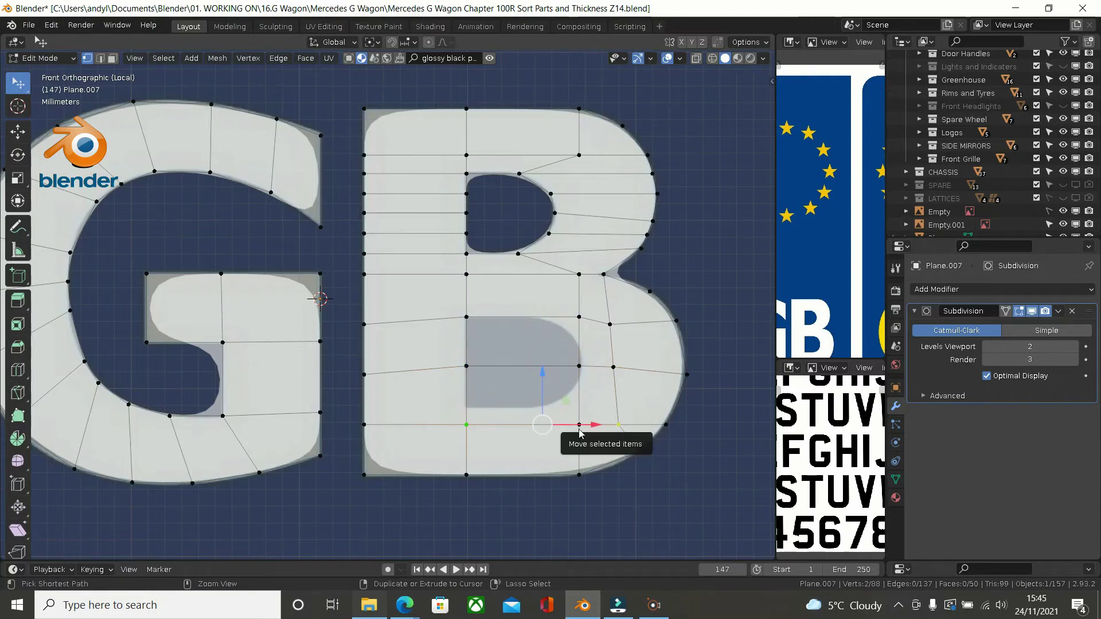
pyautogui.press('g')
pyautogui.press('g')
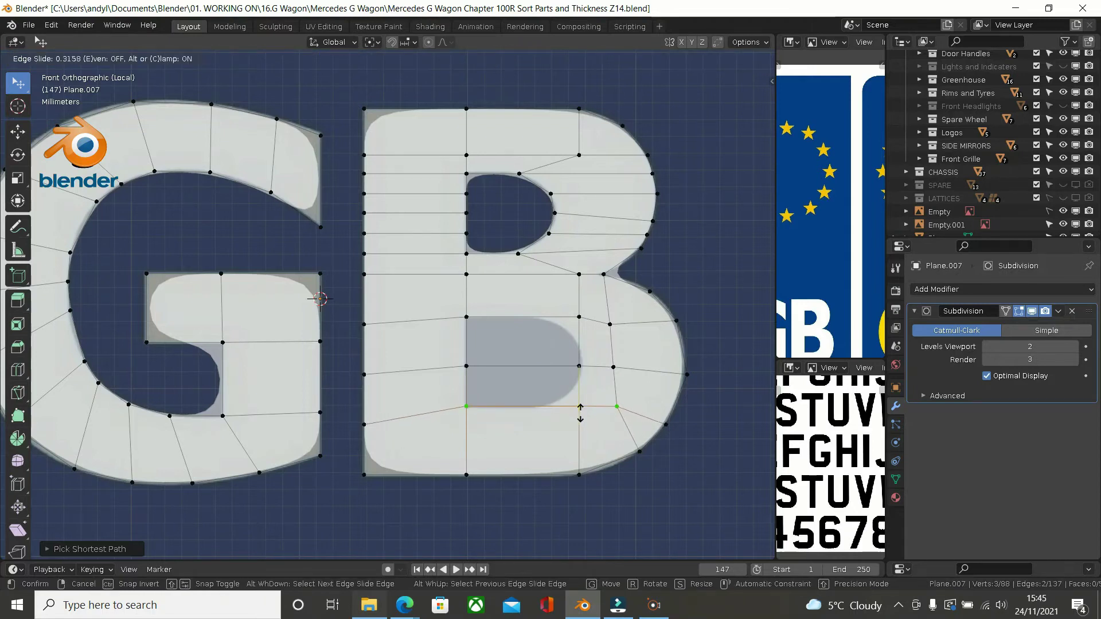
pyautogui.click(582, 417)
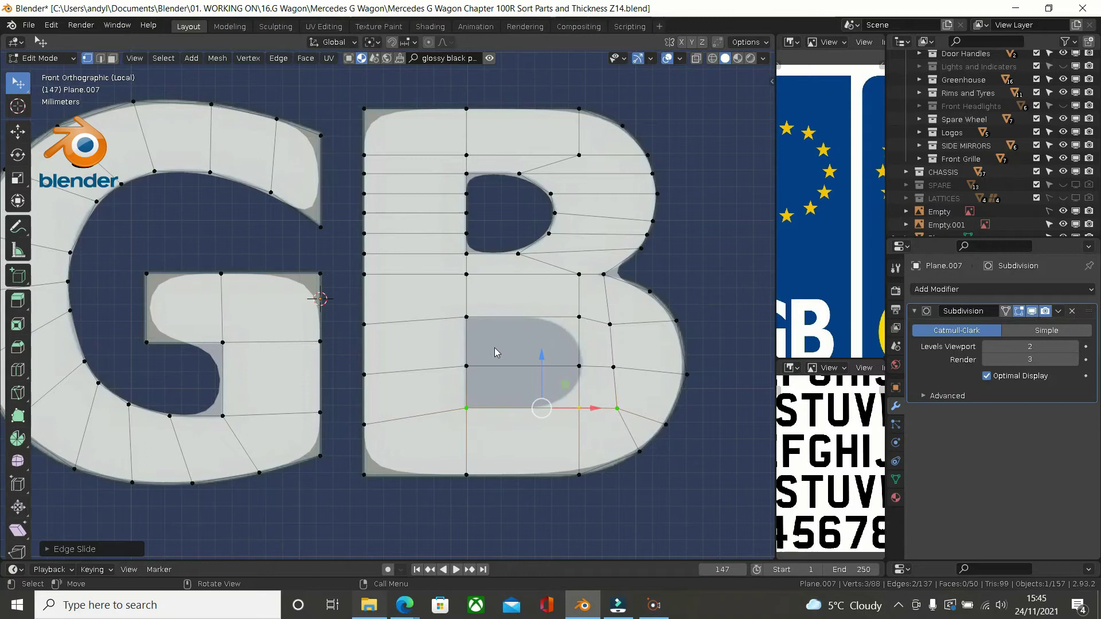
# Step: Add two horizontal loop cuts across the B's lower hole, one above and one below its middle edge row
pyautogui.hotkey('ctrl', 'r')
pyautogui.click(465, 350)
pyautogui.click(466, 351)
pyautogui.hotkey('ctrl', 'r')
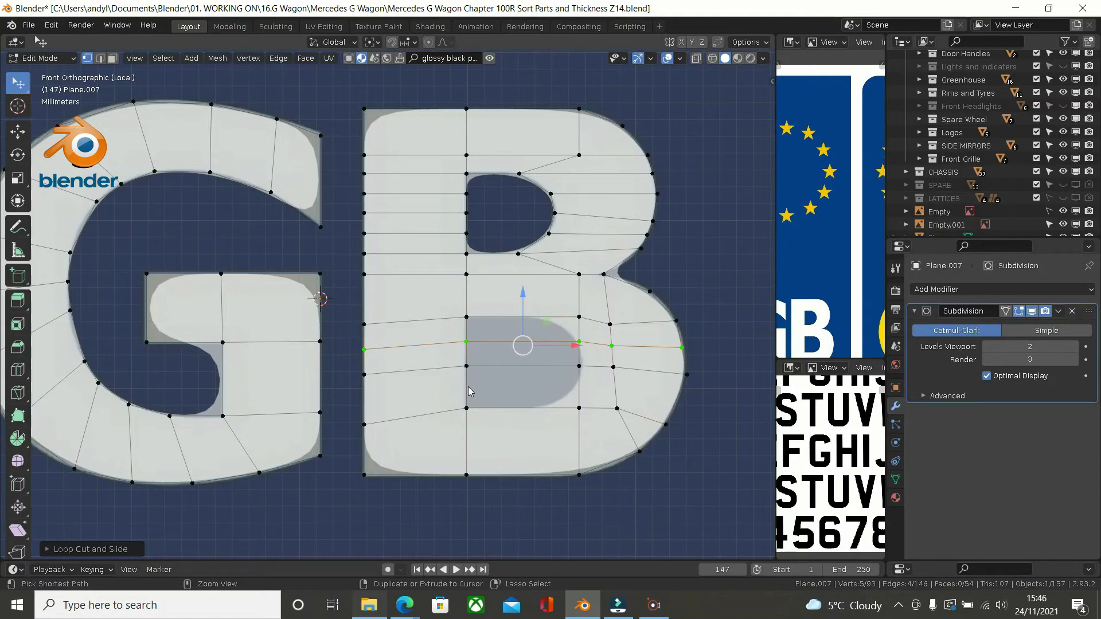
pyautogui.click(469, 391)
pyautogui.click(469, 391)
pyautogui.scroll(3, 574, 368)
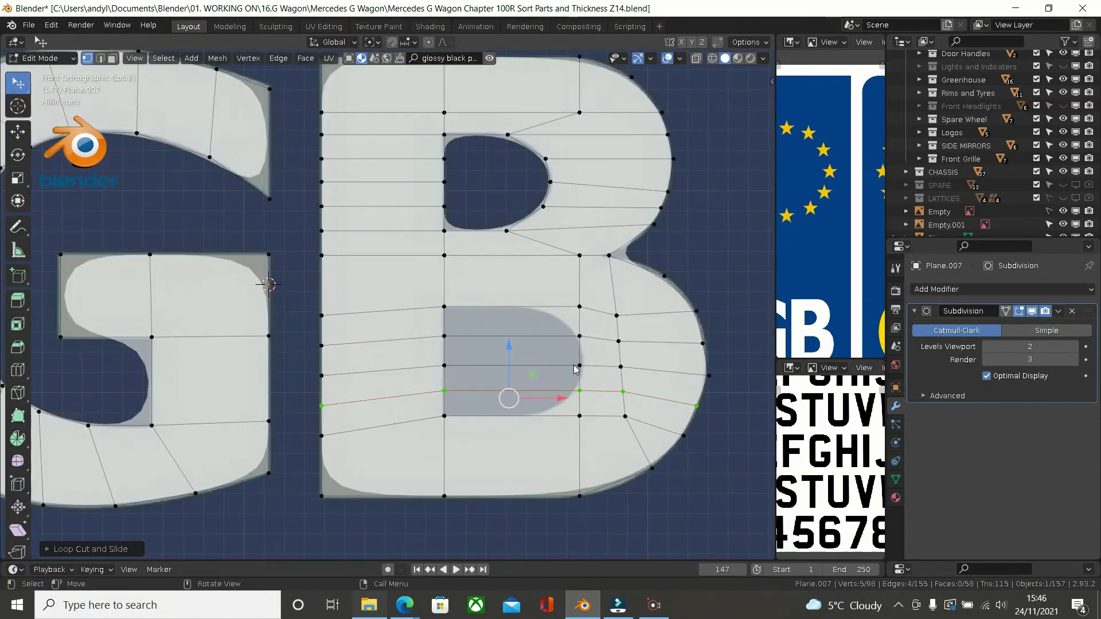
# Step: Slide the upper-right corner vertex of the B's lower hole left along the top edge to where the reference curve begins
pyautogui.click(579, 331)
pyautogui.click(581, 296)
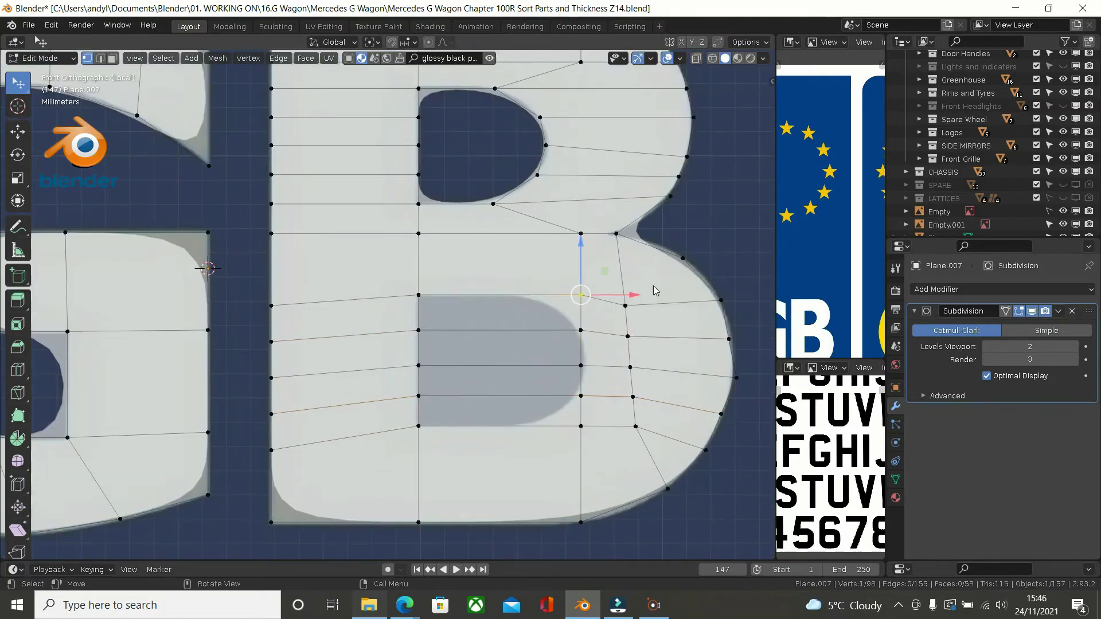
pyautogui.hotkey('shift', 'v')
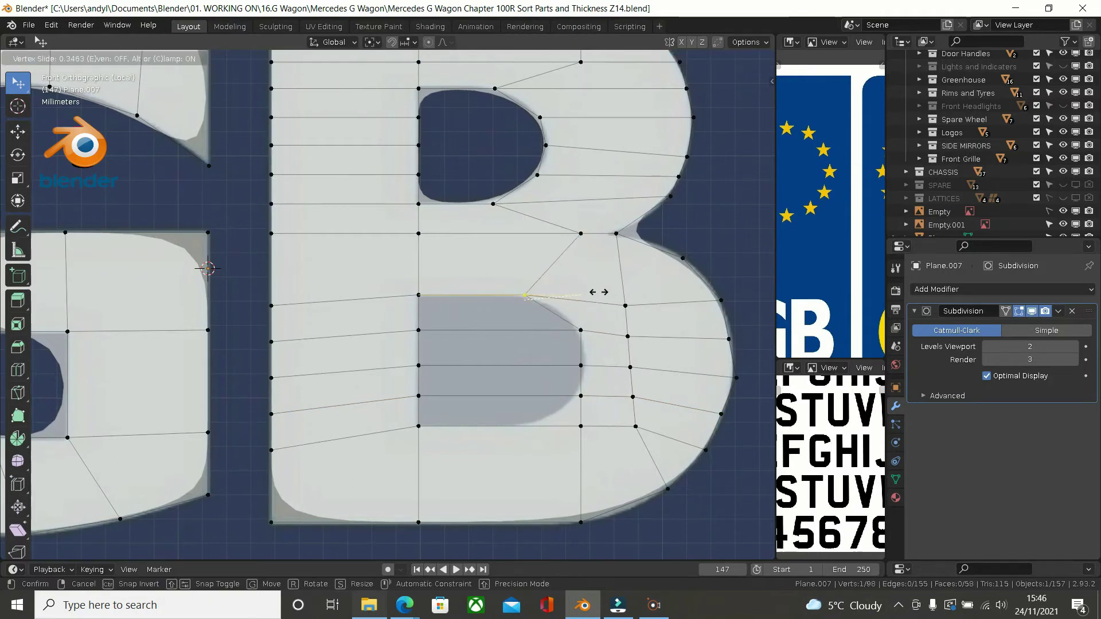
pyautogui.click(595, 292)
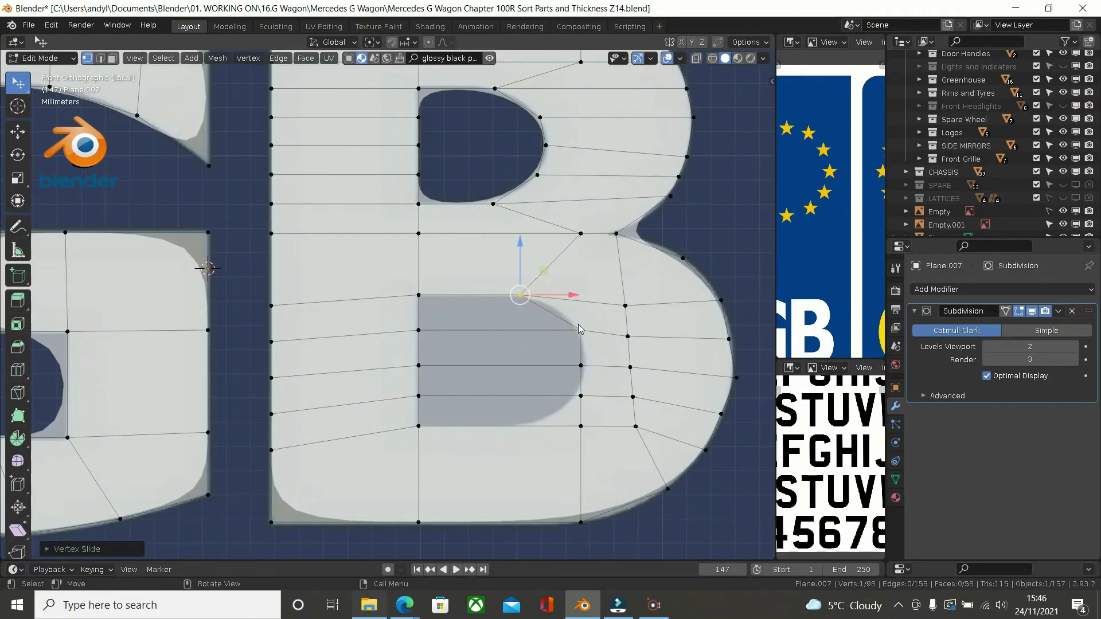
# Step: Slide the second vertex down on the lower hole's right side inward and fine-tune it onto the upper part of the reference curve
pyautogui.click(579, 330)
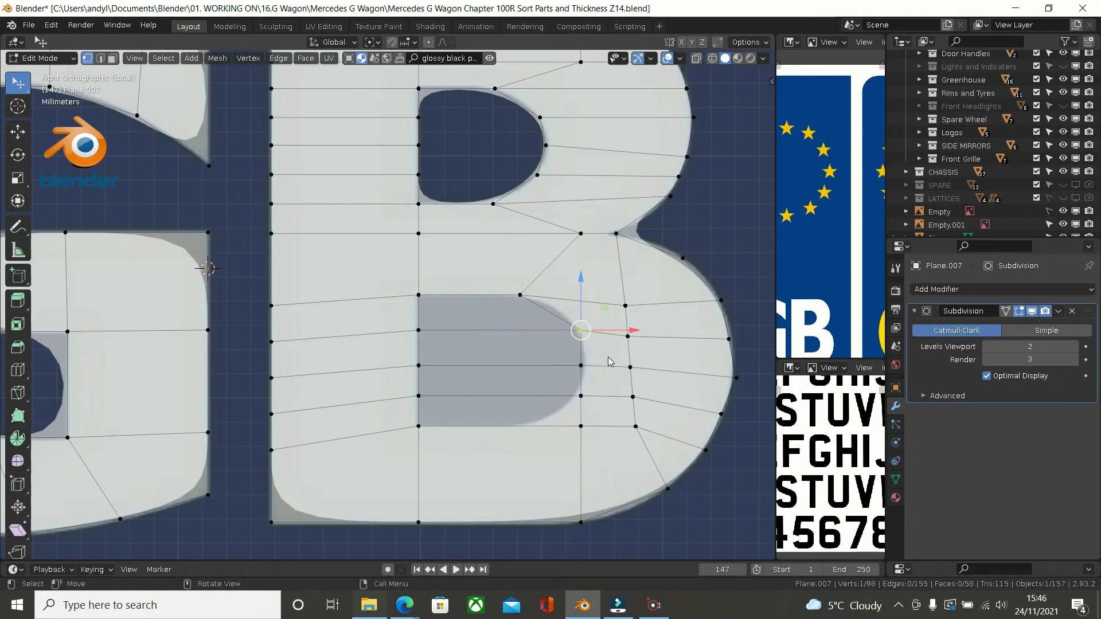
pyautogui.hotkey('shift', 'v')
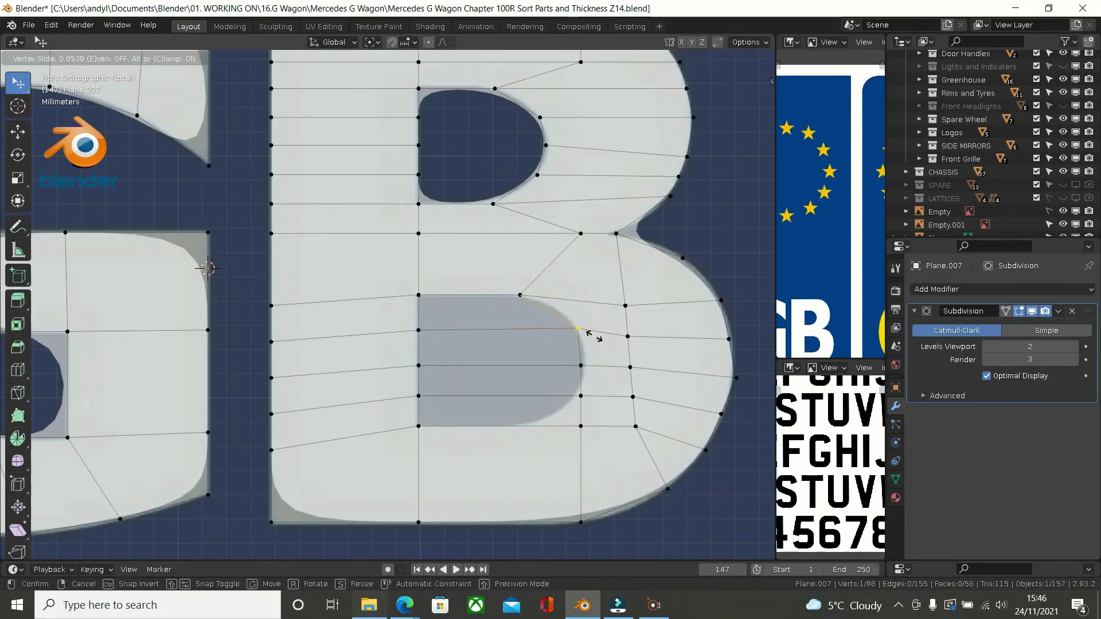
pyautogui.click(586, 331)
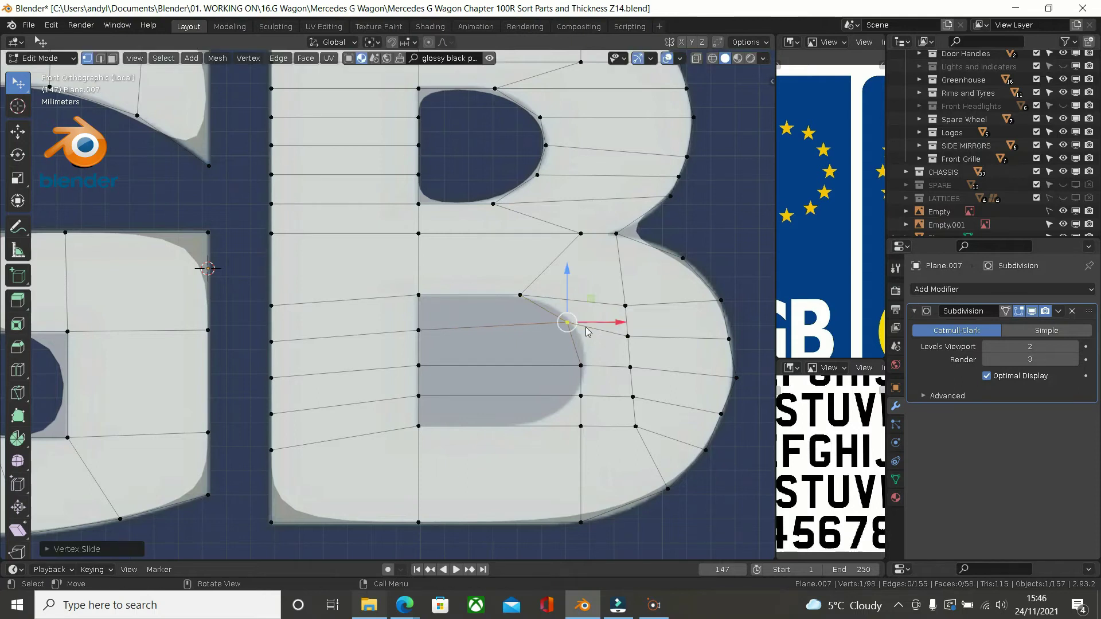
pyautogui.hotkey('shift', 'v')
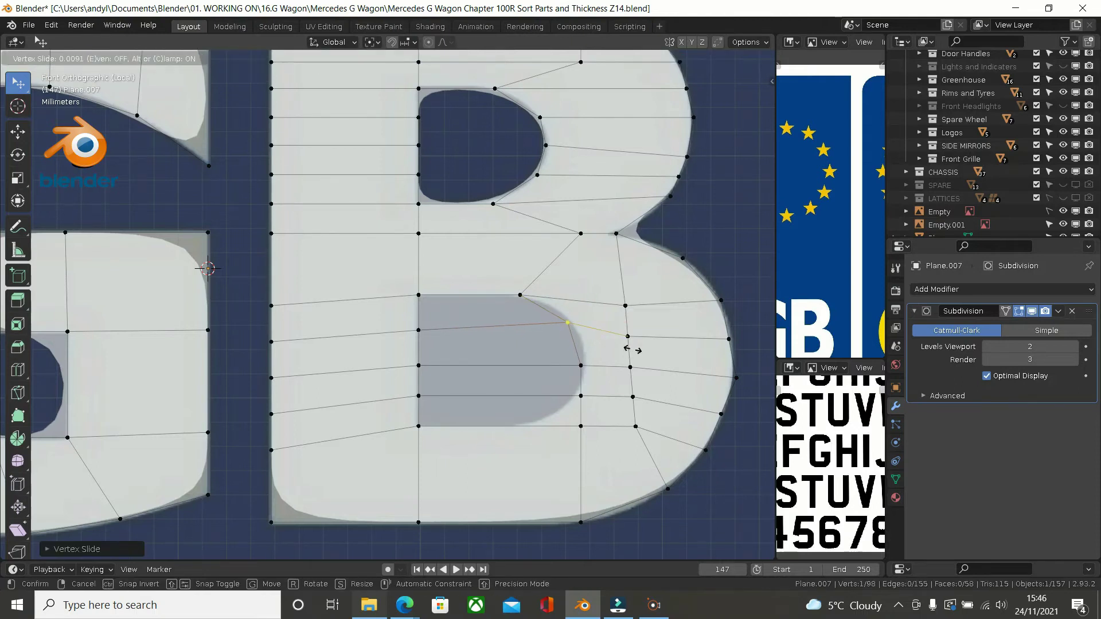
pyautogui.click(634, 351)
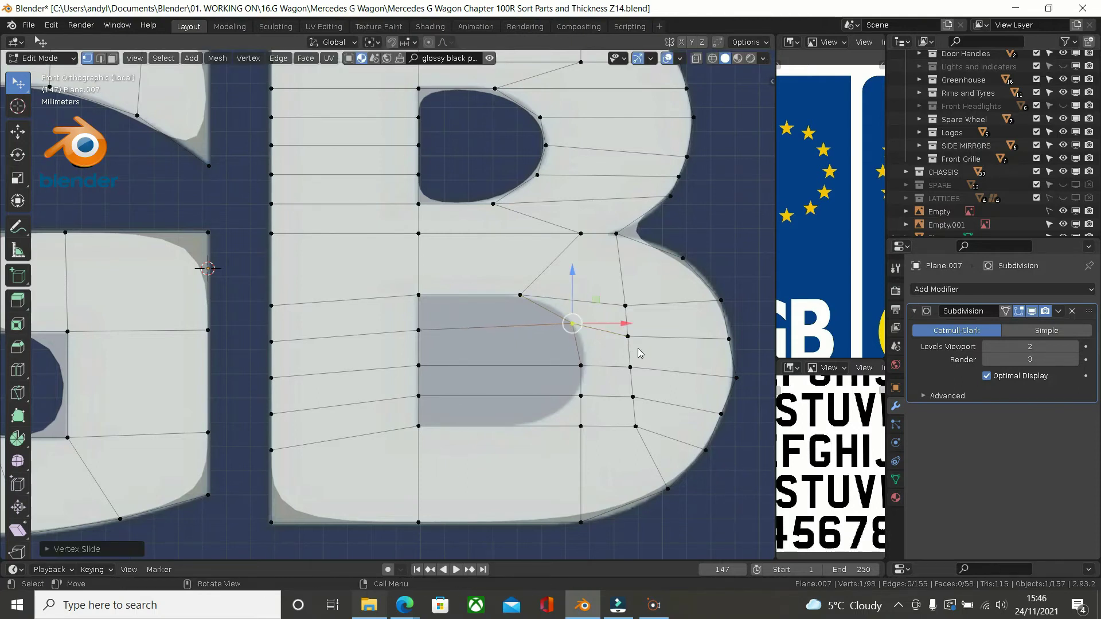
# Step: Slide the middle vertex on the lower hole's right side slightly up and the vertex below it slightly inward to follow the curve
pyautogui.click(593, 371)
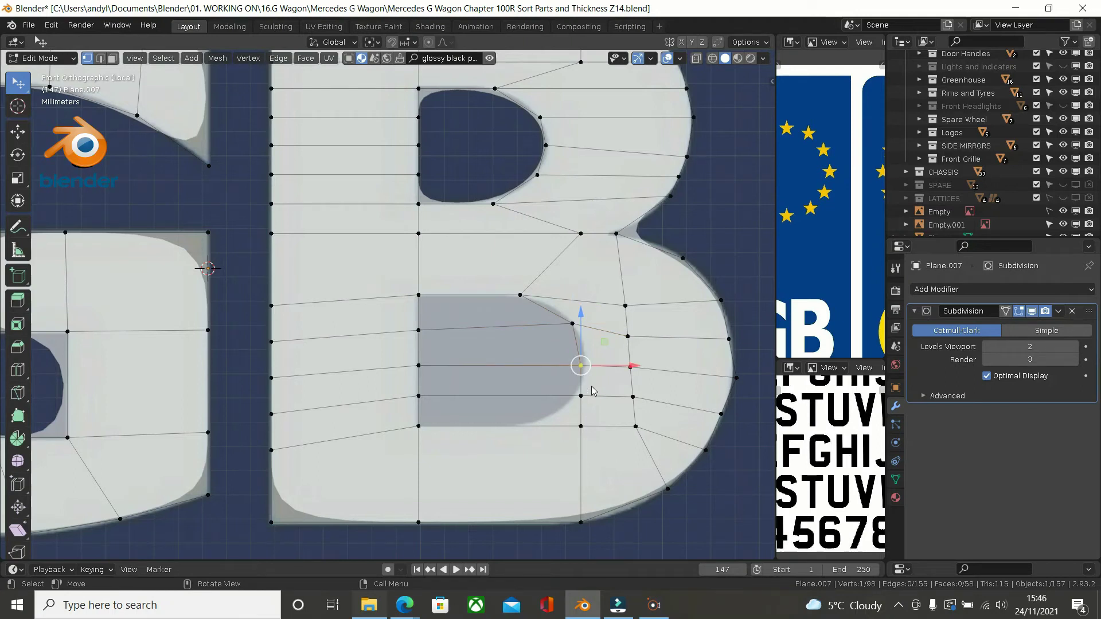
pyautogui.hotkey('shift', 'v')
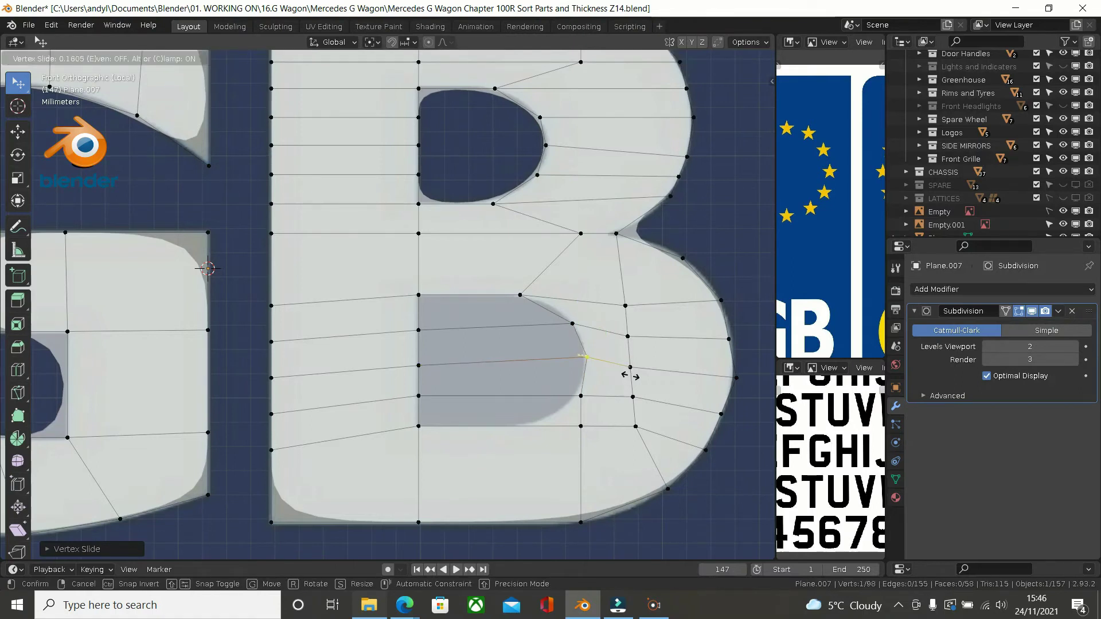
pyautogui.click(628, 374)
pyautogui.click(592, 399)
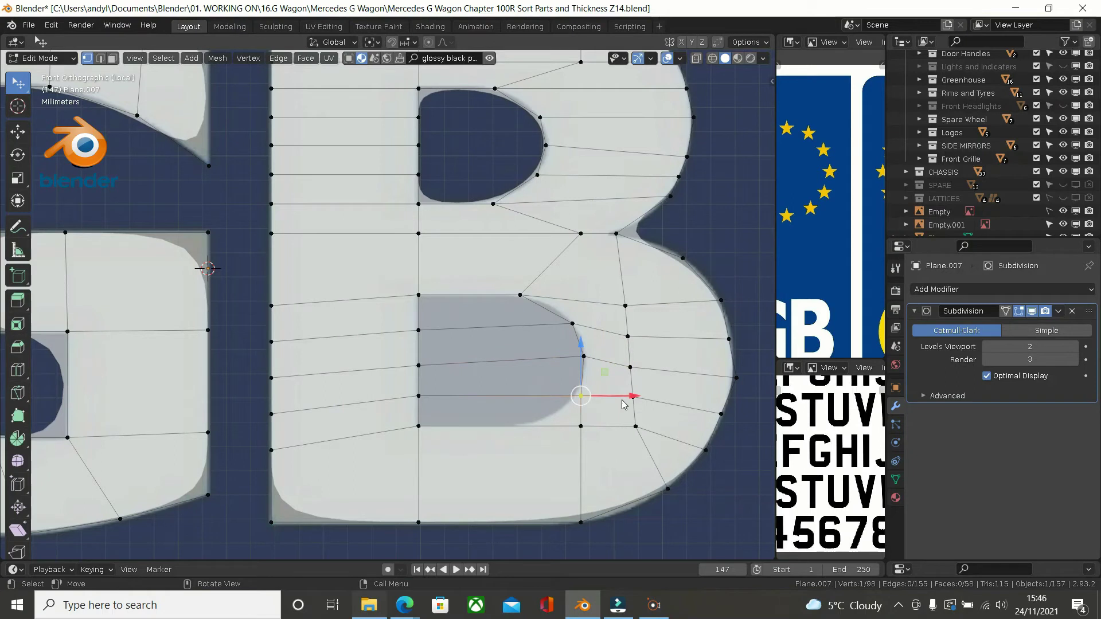
pyautogui.hotkey('shift', 'v')
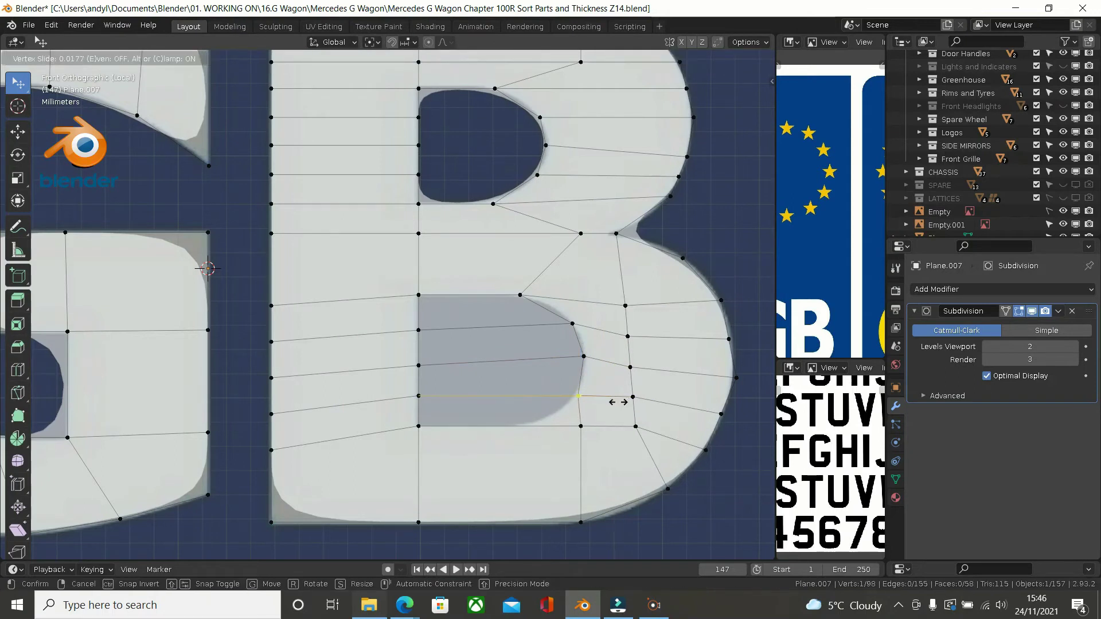
pyautogui.click(616, 402)
# Step: Slide the lower-right corner vertex of the B's lower hole left along the bottom edge to where the reference curve ends
pyautogui.click(580, 426)
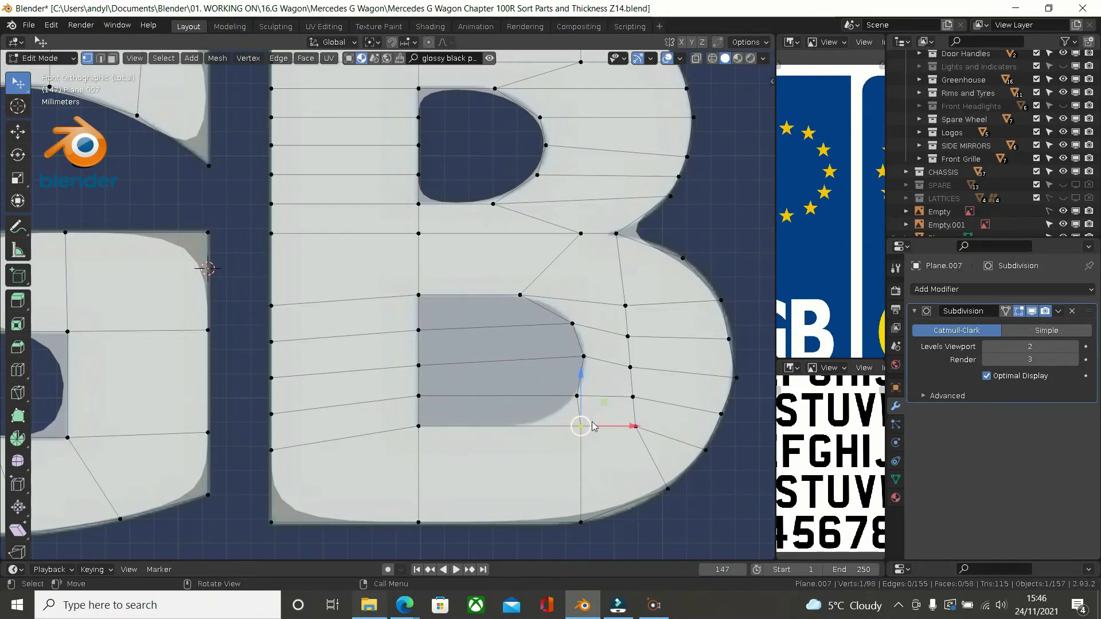
pyautogui.press('g')
pyautogui.press('g')
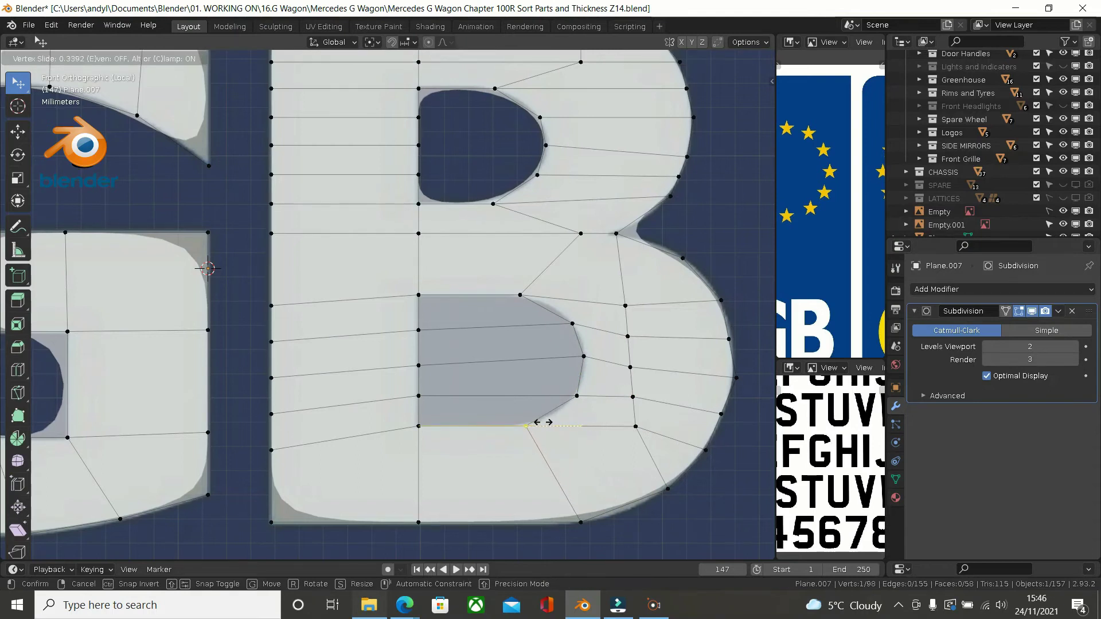
pyautogui.click(543, 423)
# Step: In face selection mode, select the four faces filling the B's lower hole and delete them
pyautogui.scroll(-1, 573, 379)
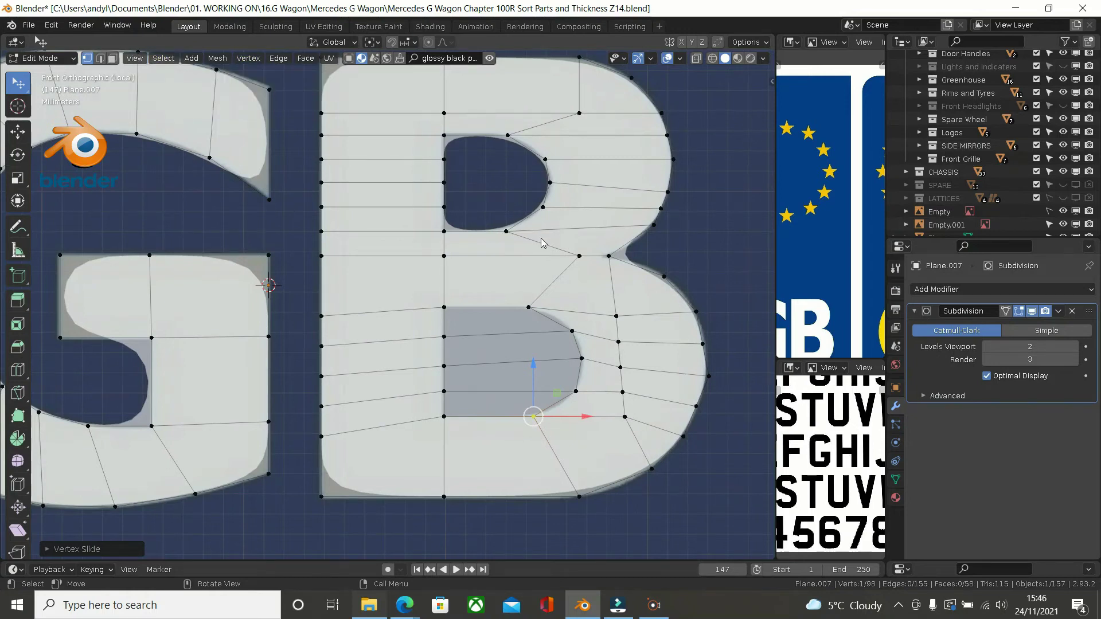
pyautogui.click(654, 605)
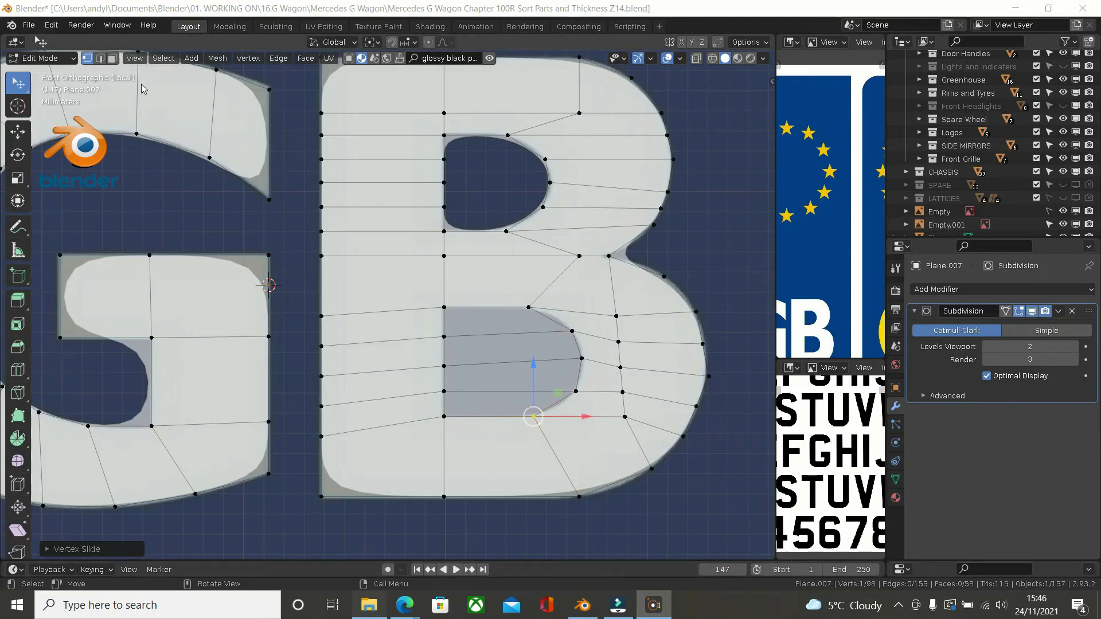
pyautogui.click(113, 59)
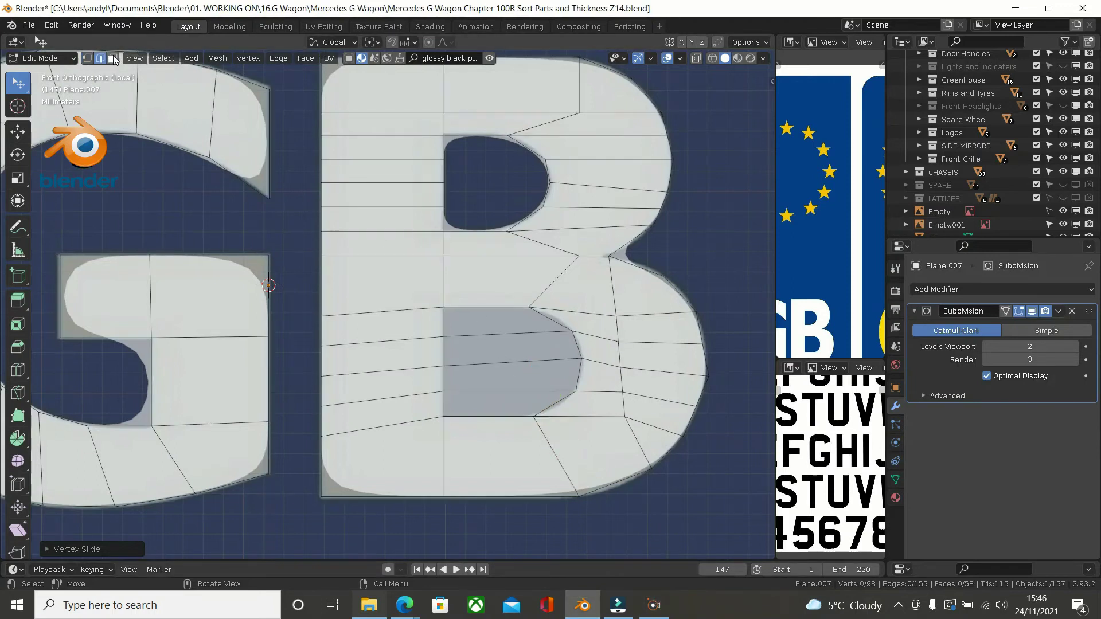
pyautogui.click(493, 338)
pyautogui.keyDown('shift'); pyautogui.click(487, 322); pyautogui.keyUp('shift')
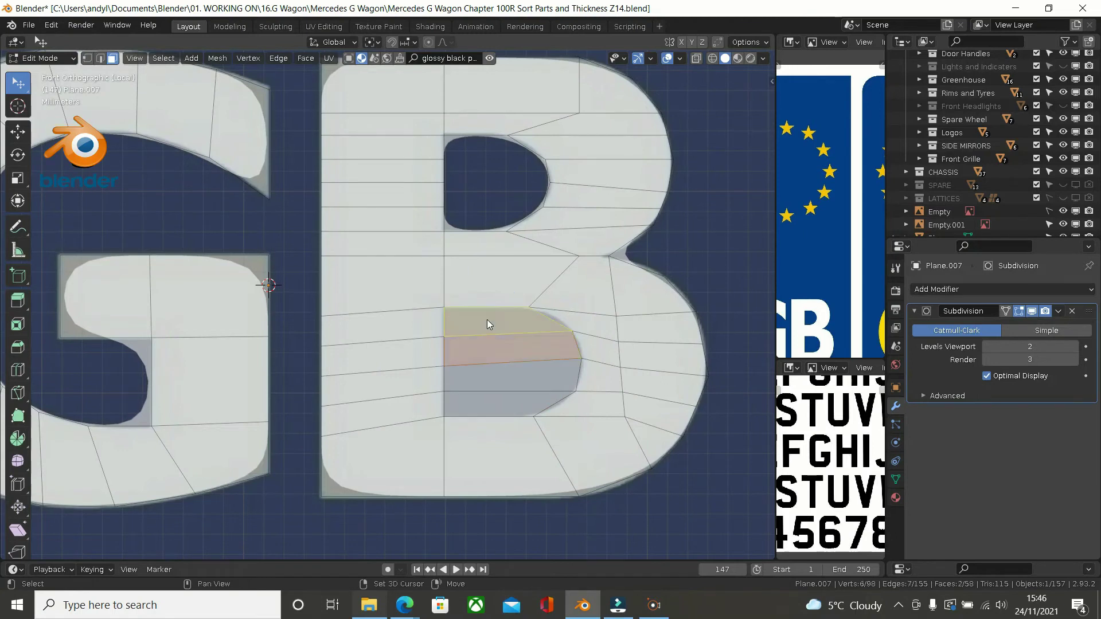
pyautogui.keyDown('shift'); pyautogui.click(491, 386); pyautogui.keyUp('shift')
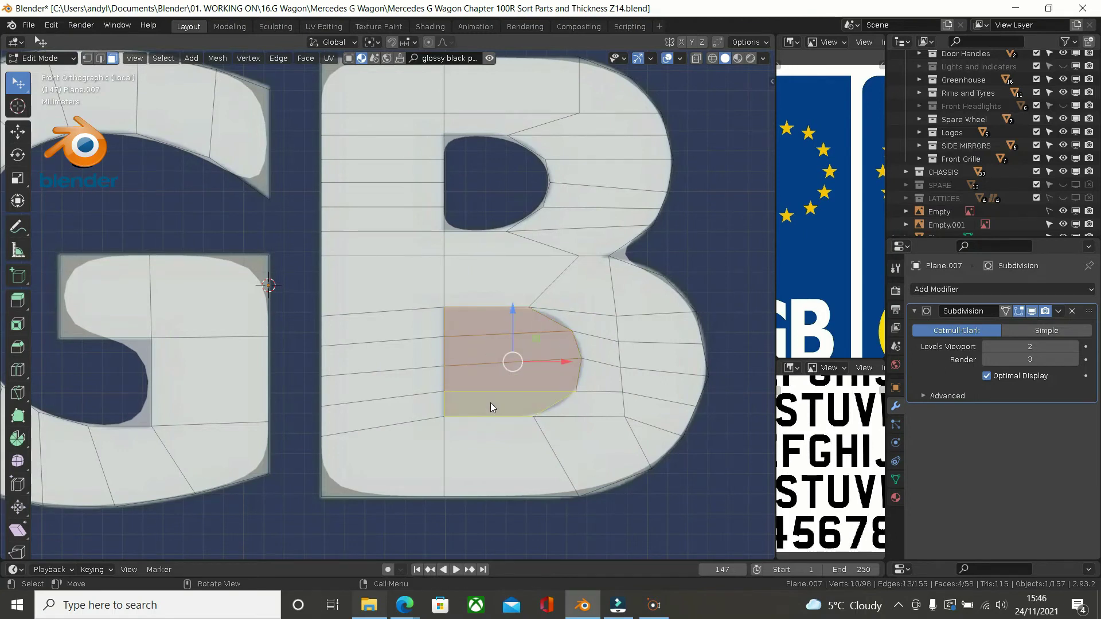
pyautogui.press('x')
pyautogui.click(490, 402)
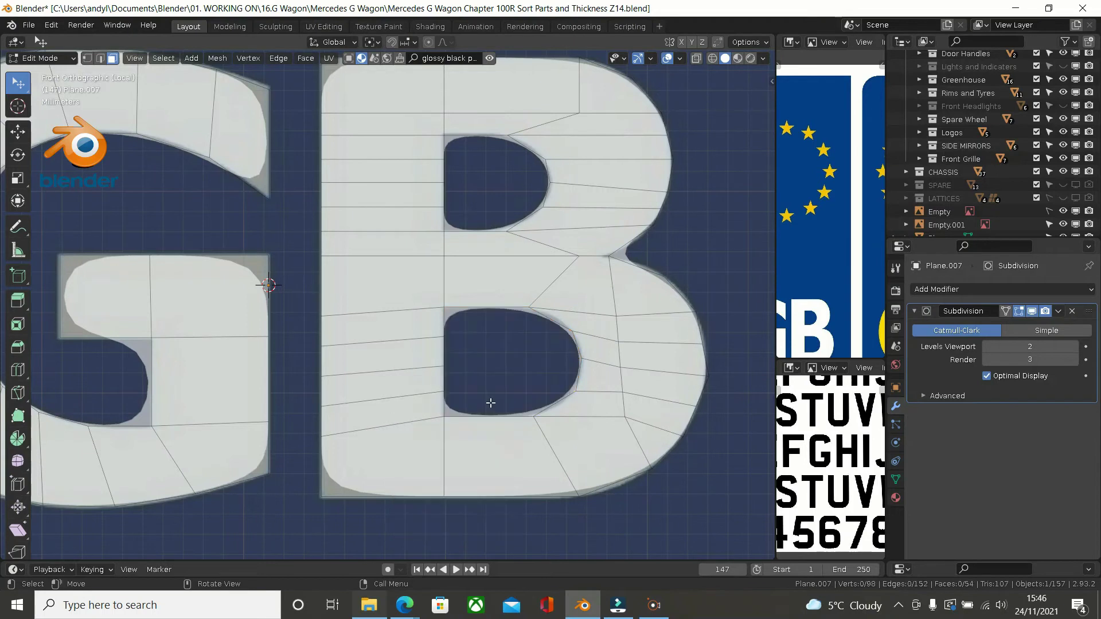
# Step: Switch the viewport to wireframe shading and compare the GB letters with the reference image
pyautogui.scroll(-2, 490, 403)
pyautogui.scroll(-1, 490, 403)
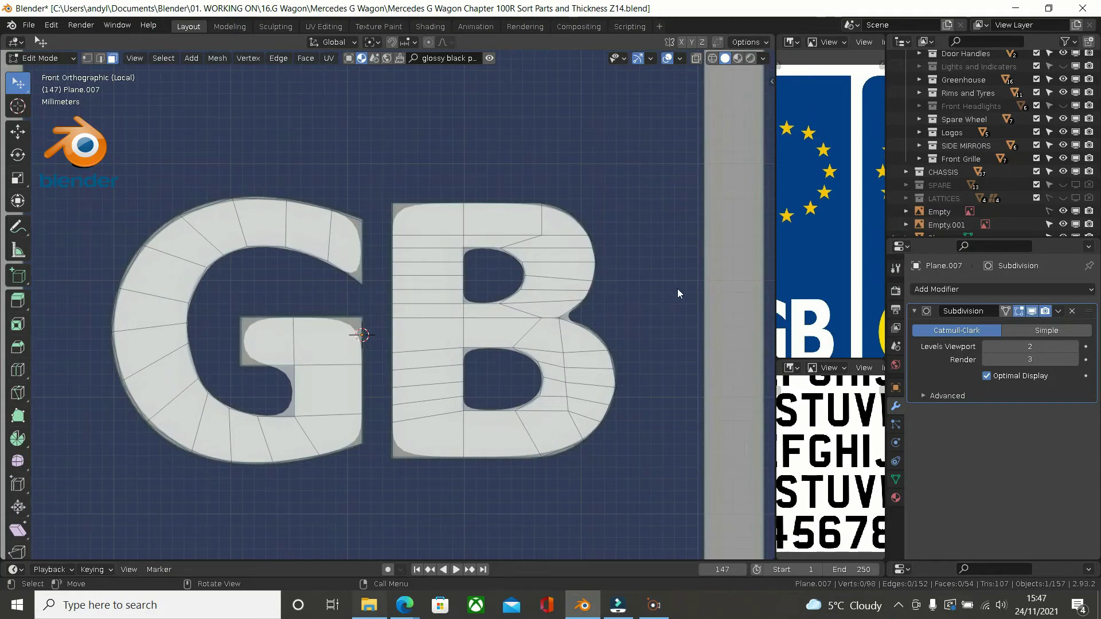
pyautogui.scroll(1, 506, 300)
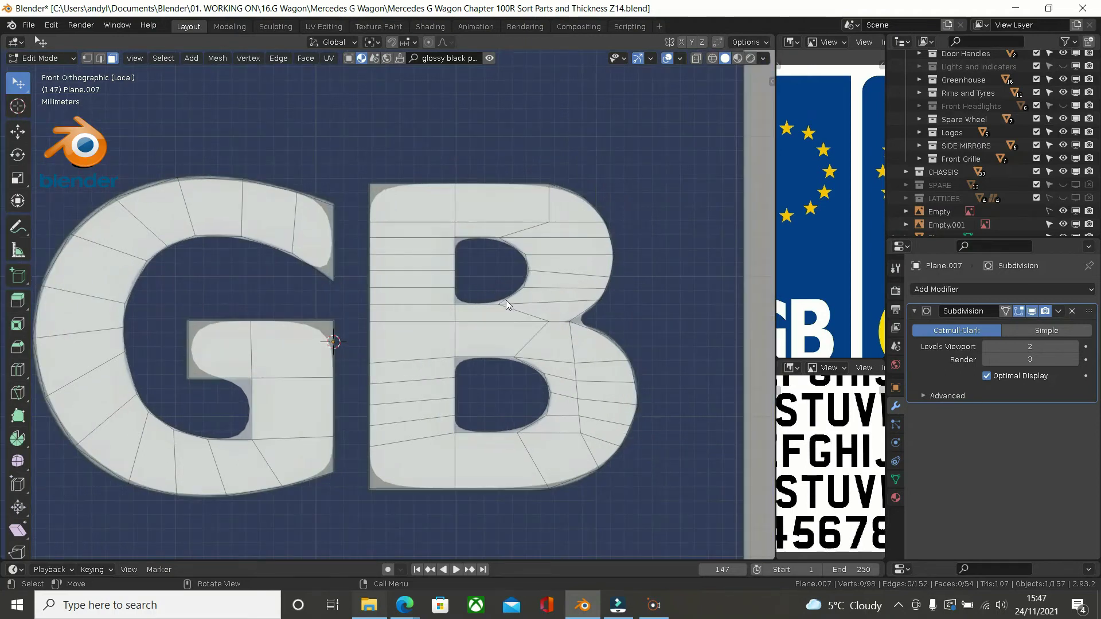
pyautogui.scroll(-1, 506, 304)
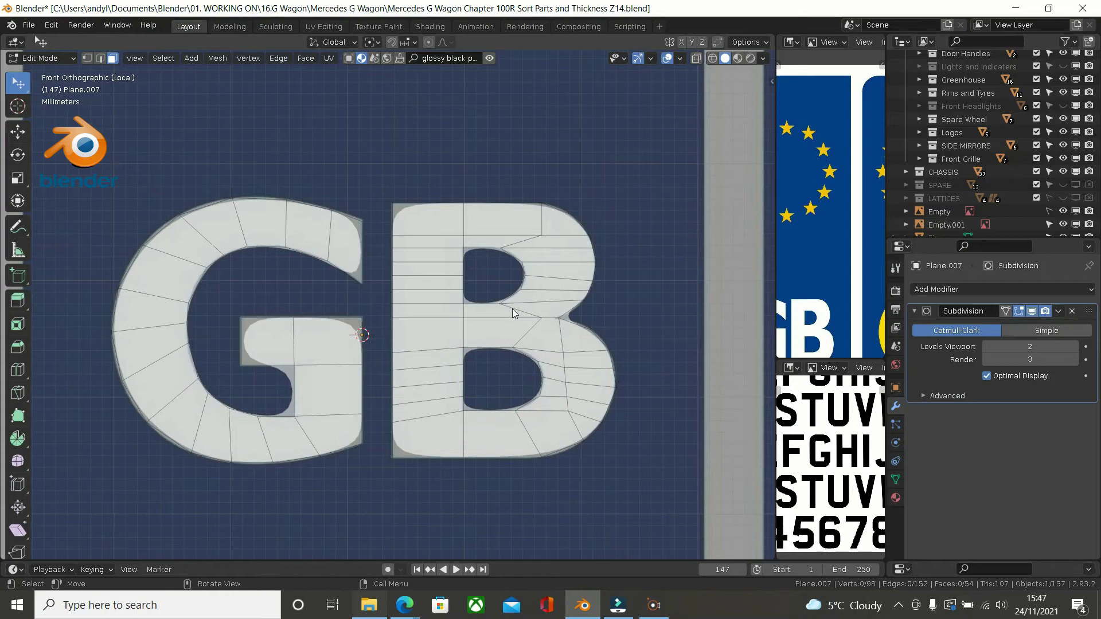
pyautogui.press('z')
pyautogui.click(403, 308)
pyautogui.scroll(1, 476, 299)
pyautogui.scroll(-2, 479, 299)
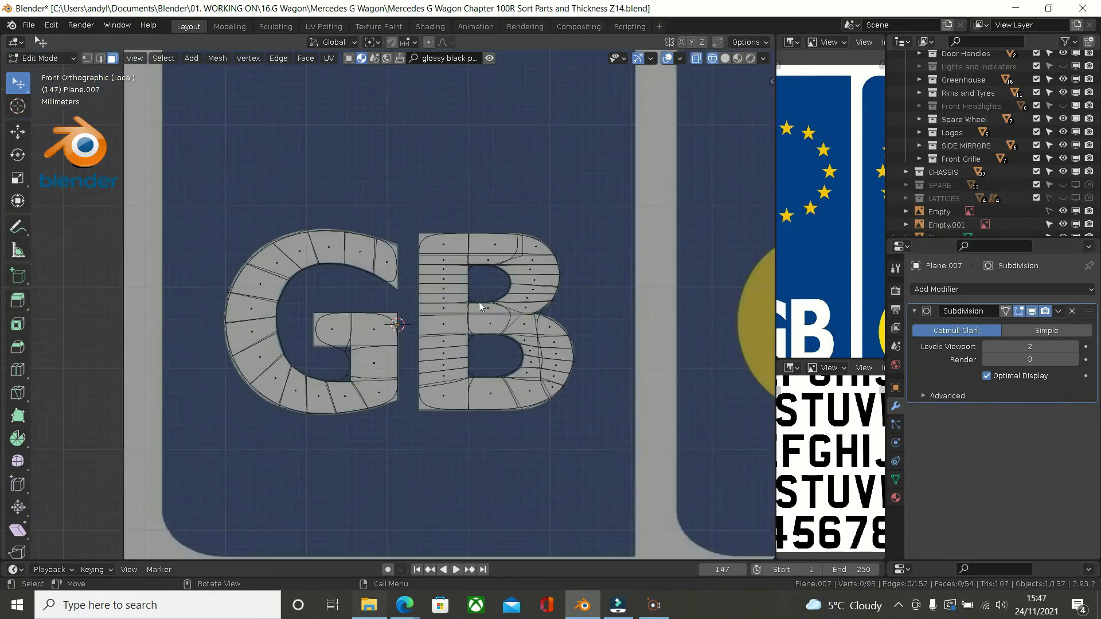
pyautogui.scroll(-2, 479, 302)
pyautogui.scroll(-1, 479, 302)
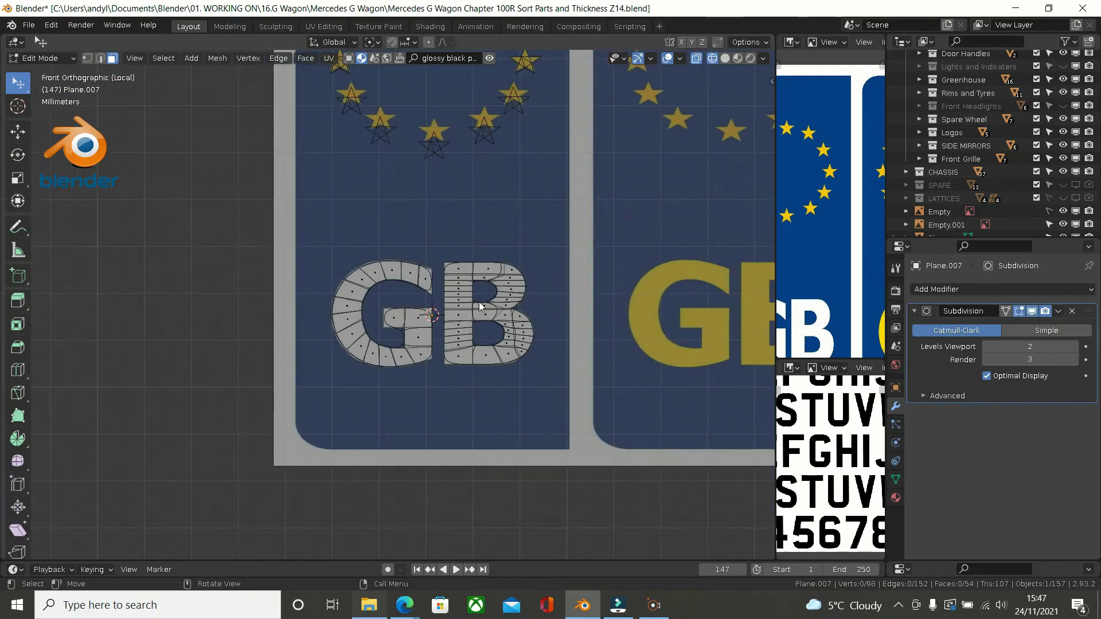
pyautogui.keyDown('shift'); pyautogui.moveTo(442, 300); pyautogui.dragTo(385, 292, button='middle'); pyautogui.keyUp('shift')
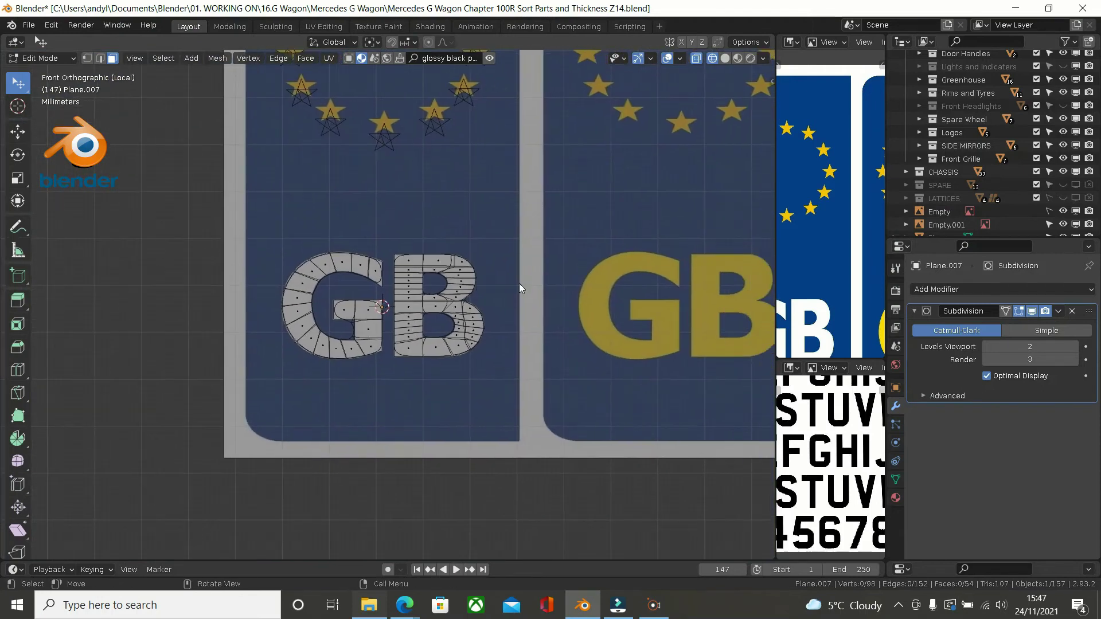
pyautogui.scroll(1, 519, 286)
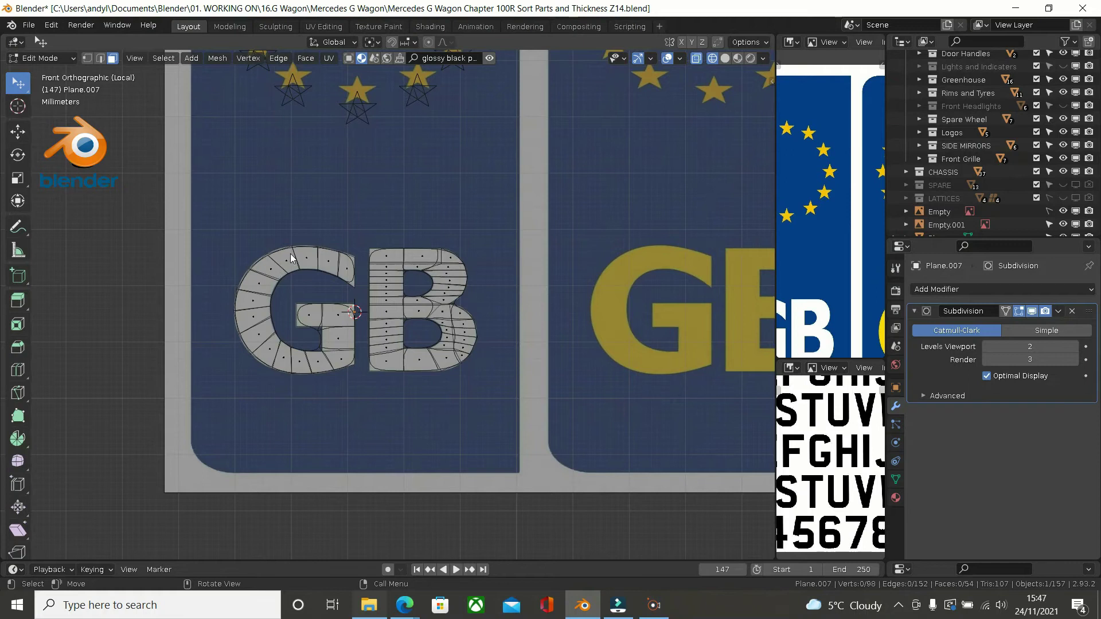
# Step: Return to Object Mode and examine how closely the smoothed GB outlines and corners follow the reference lettering
pyautogui.press('Tab')
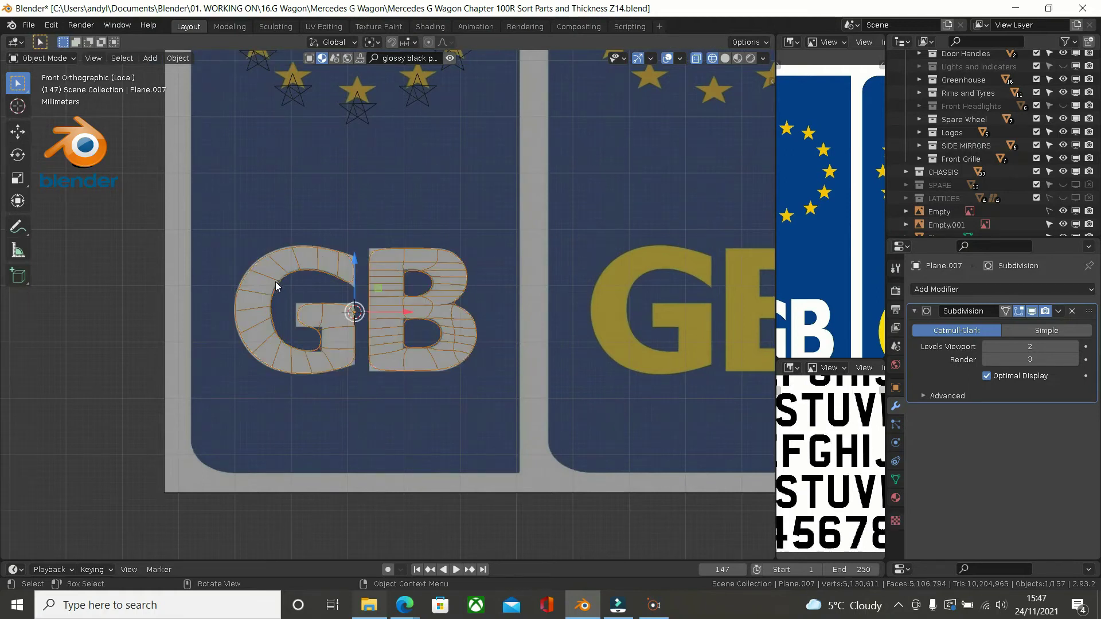
pyautogui.scroll(3, 260, 295)
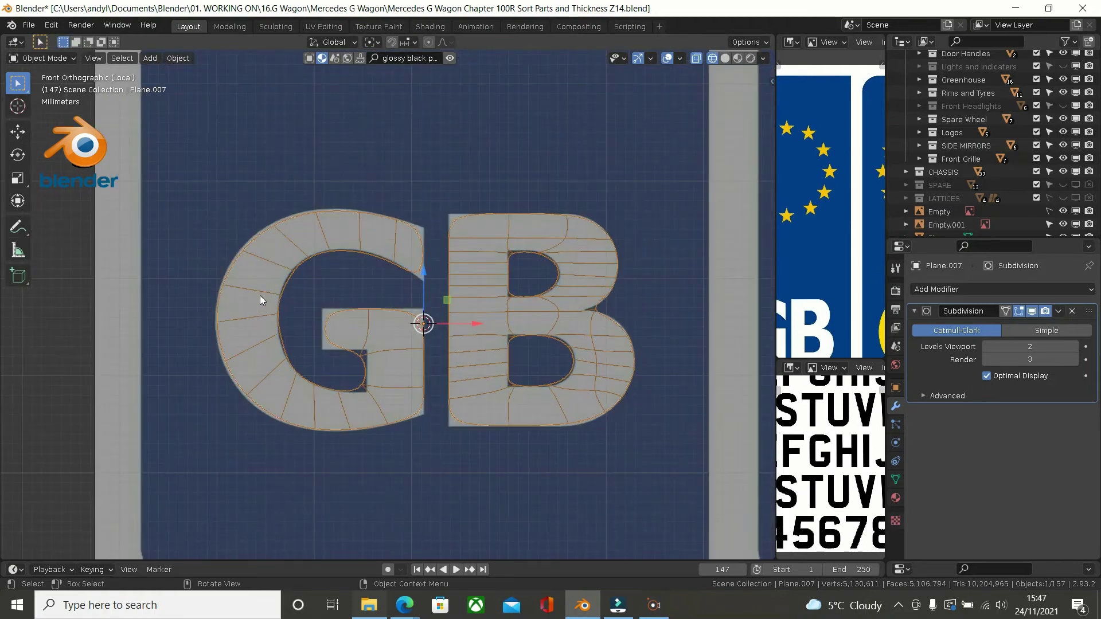
pyautogui.scroll(-2, 260, 295)
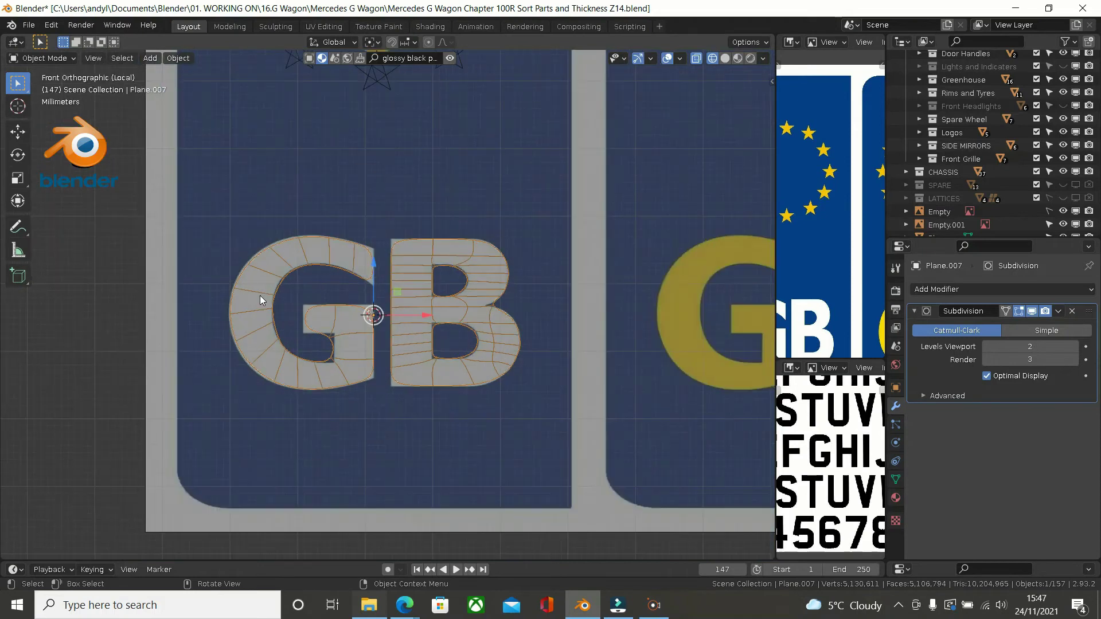
pyautogui.scroll(-3, 312, 303)
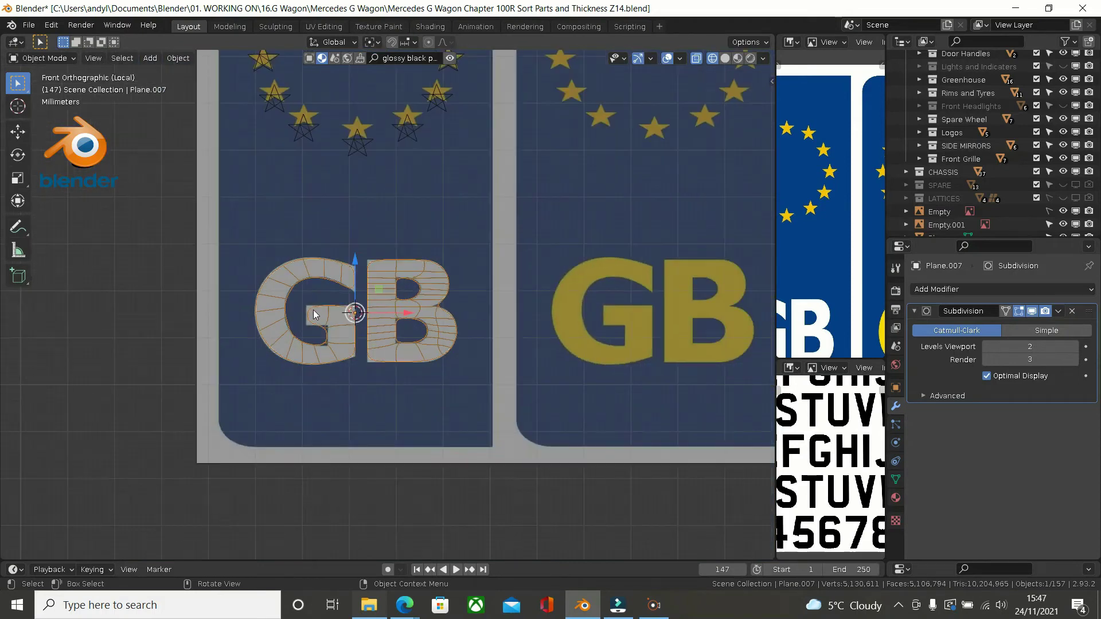
pyautogui.scroll(1, 313, 314)
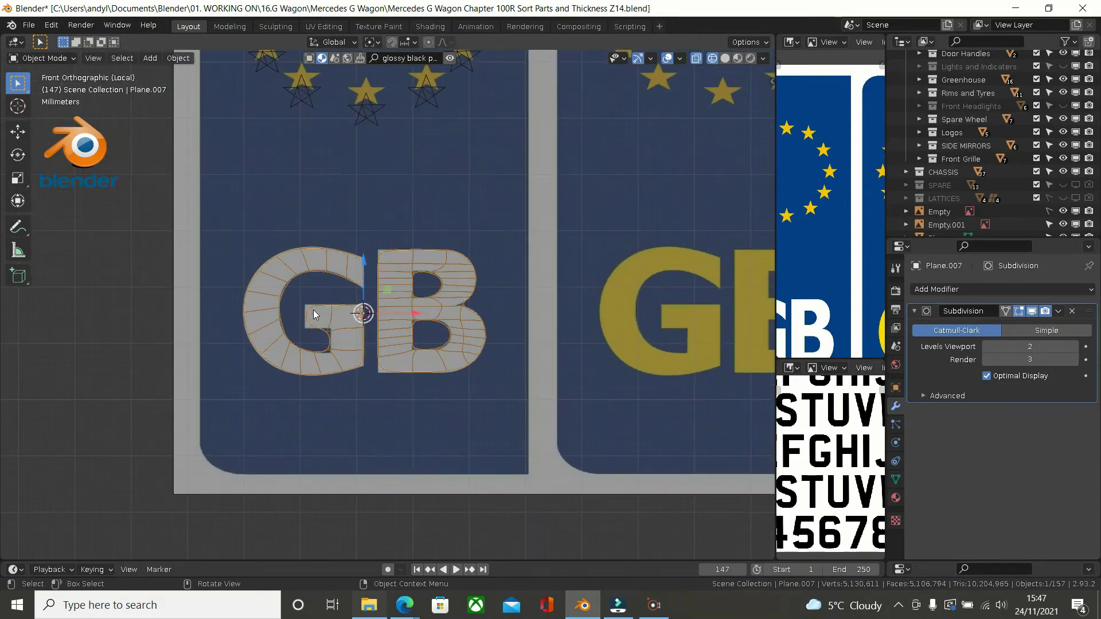
pyautogui.scroll(-1, 314, 315)
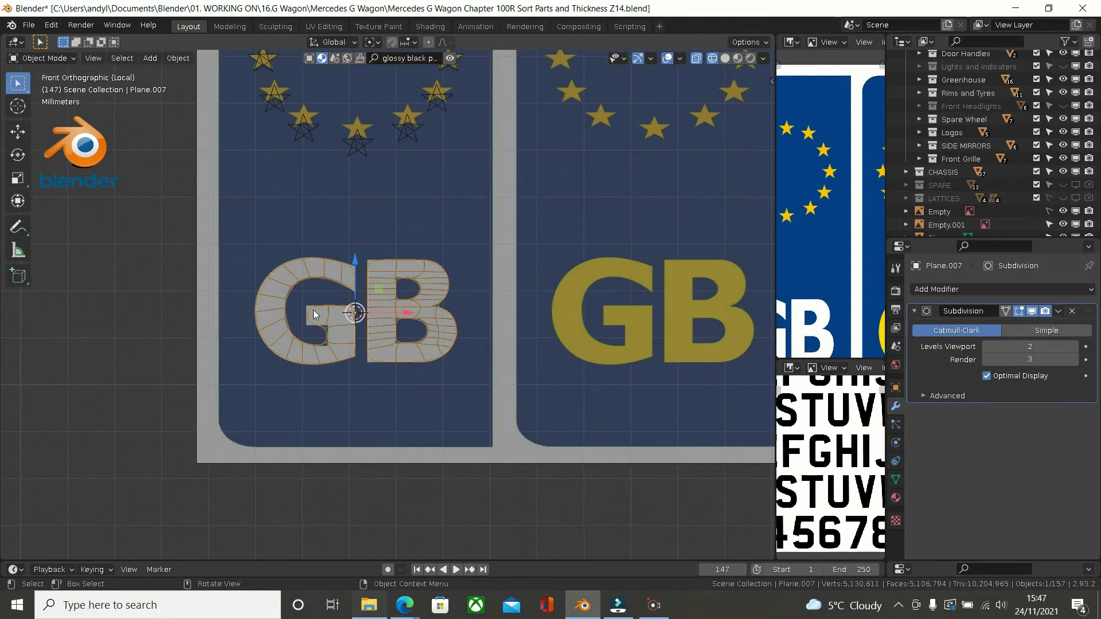
pyautogui.scroll(3, 314, 314)
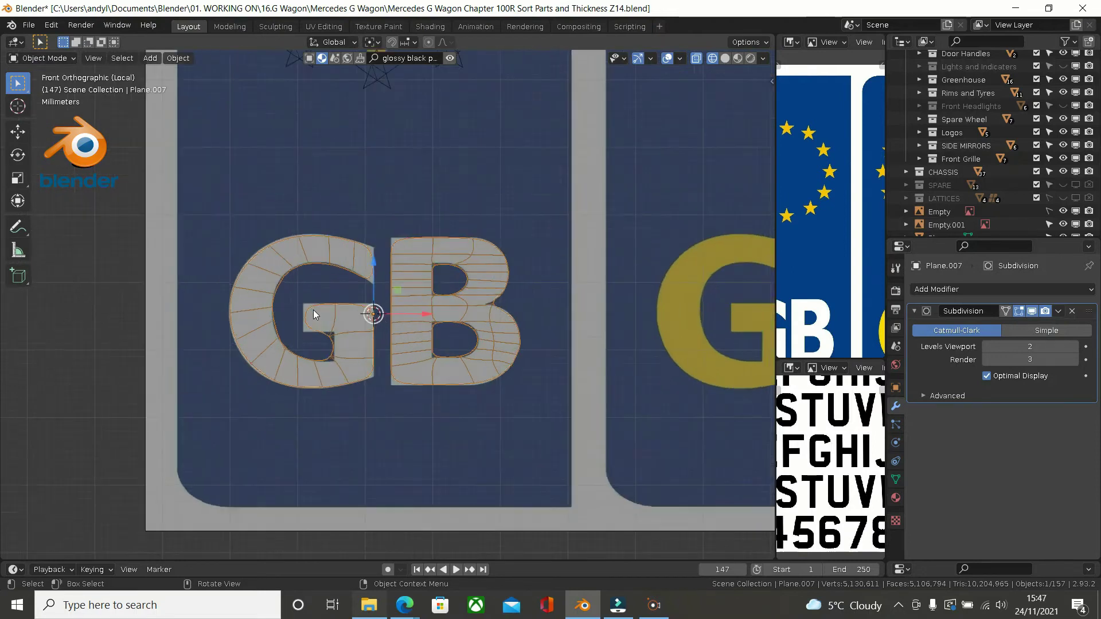
pyautogui.scroll(4, 313, 314)
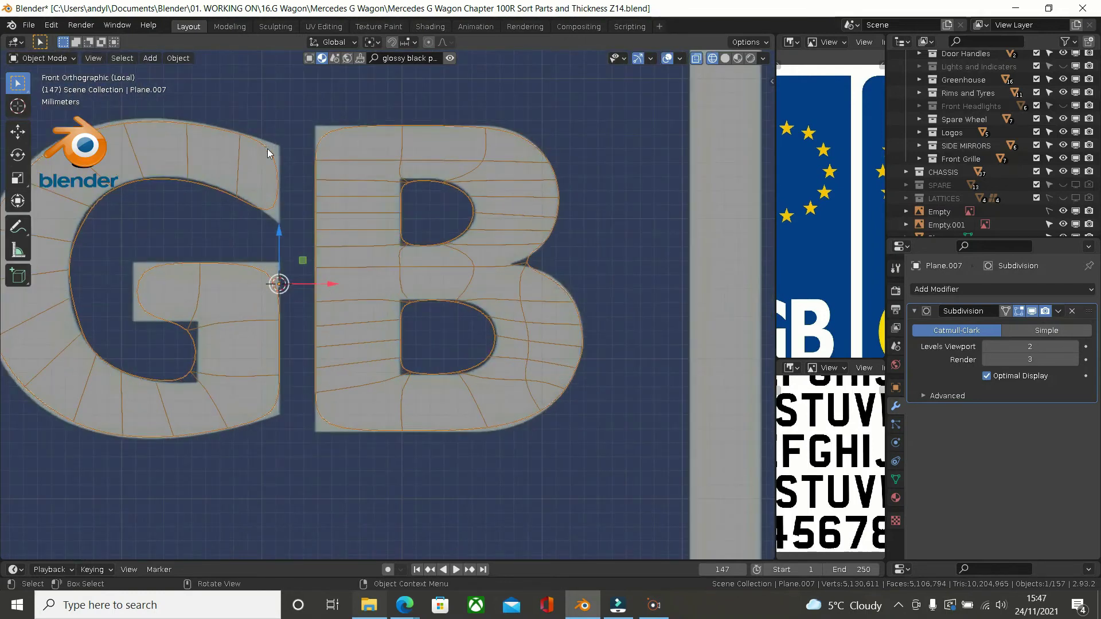
# Step: In Edit Mode, add a loop cut across the tip of the G's upper arm and slide it close to the end edge
pyautogui.press('Tab')
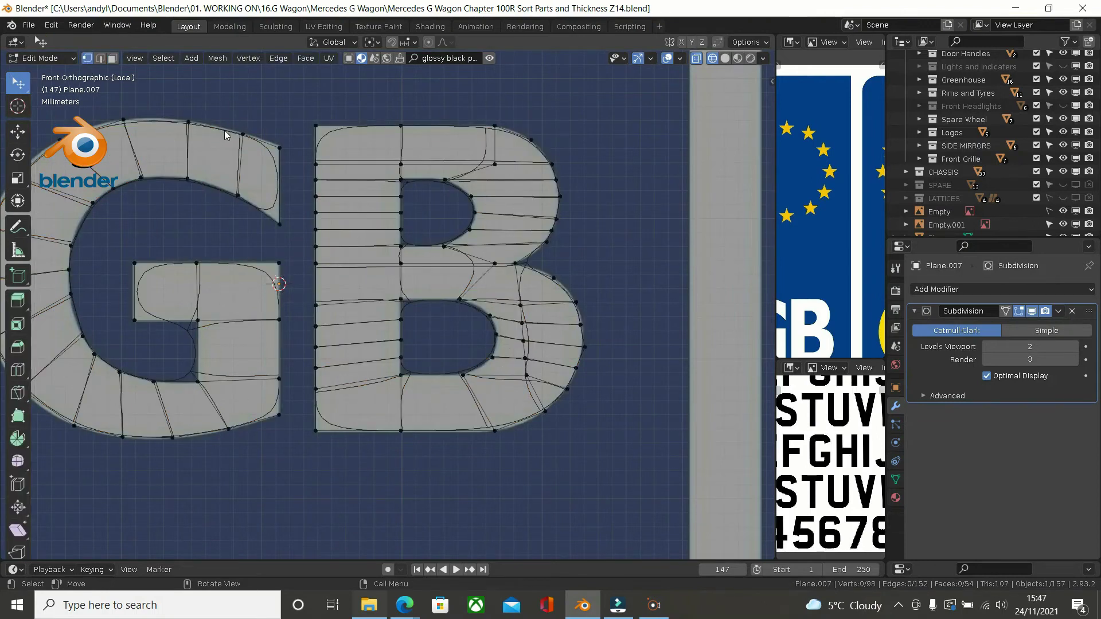
pyautogui.hotkey('ctrl', 'r')
pyautogui.click(260, 143)
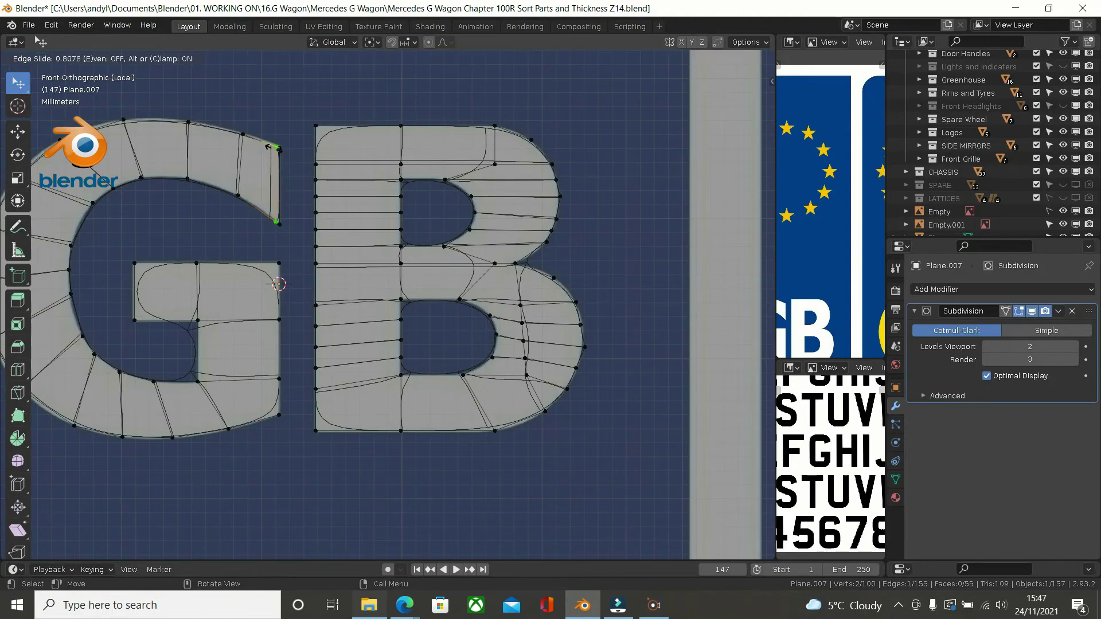
pyautogui.click(275, 151)
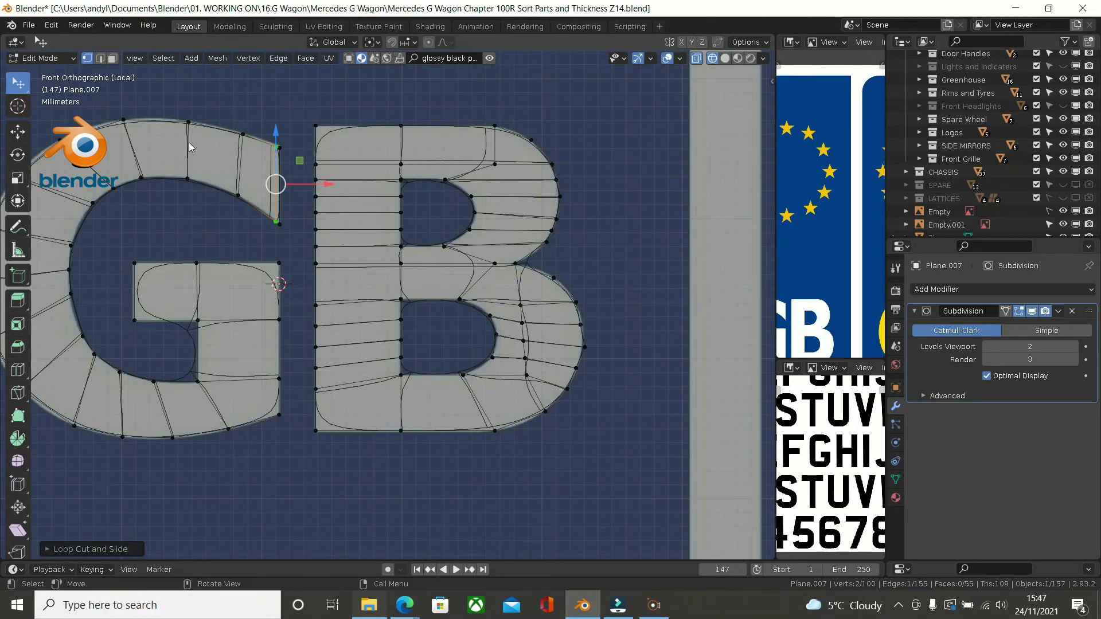
# Step: Add a loop cut along the G's curved stroke with Even and Flipped on, sliding it close to the outer edge
pyautogui.keyDown('shift'); pyautogui.moveTo(188, 142); pyautogui.dragTo(262, 153, button='middle'); pyautogui.keyUp('shift')
pyautogui.hotkey('ctrl', 'r')
pyautogui.click(263, 154)
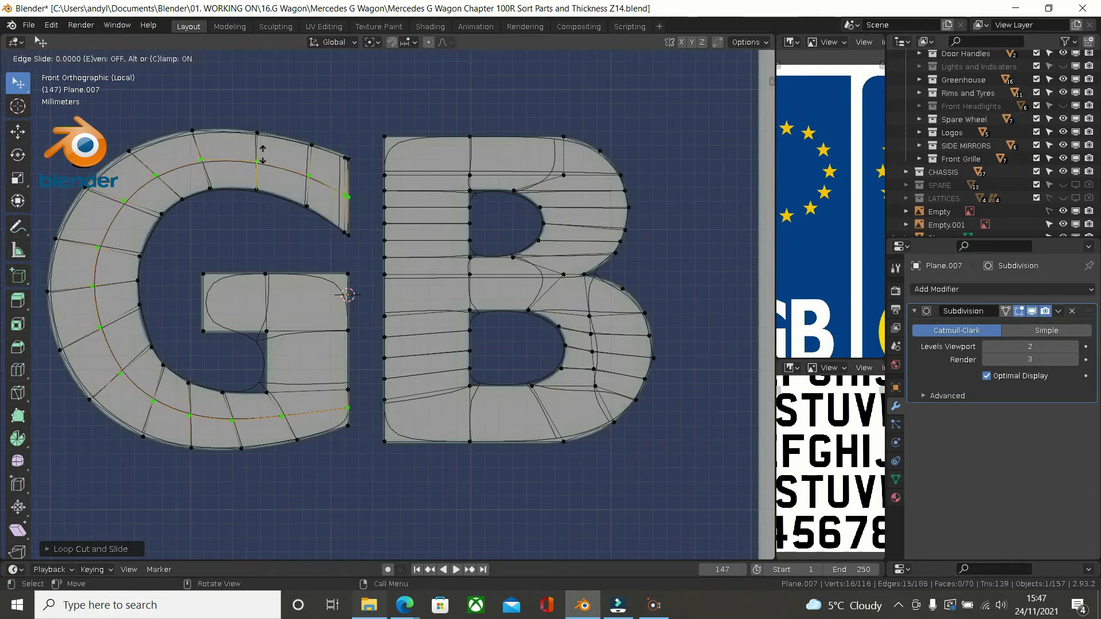
pyautogui.press('e')
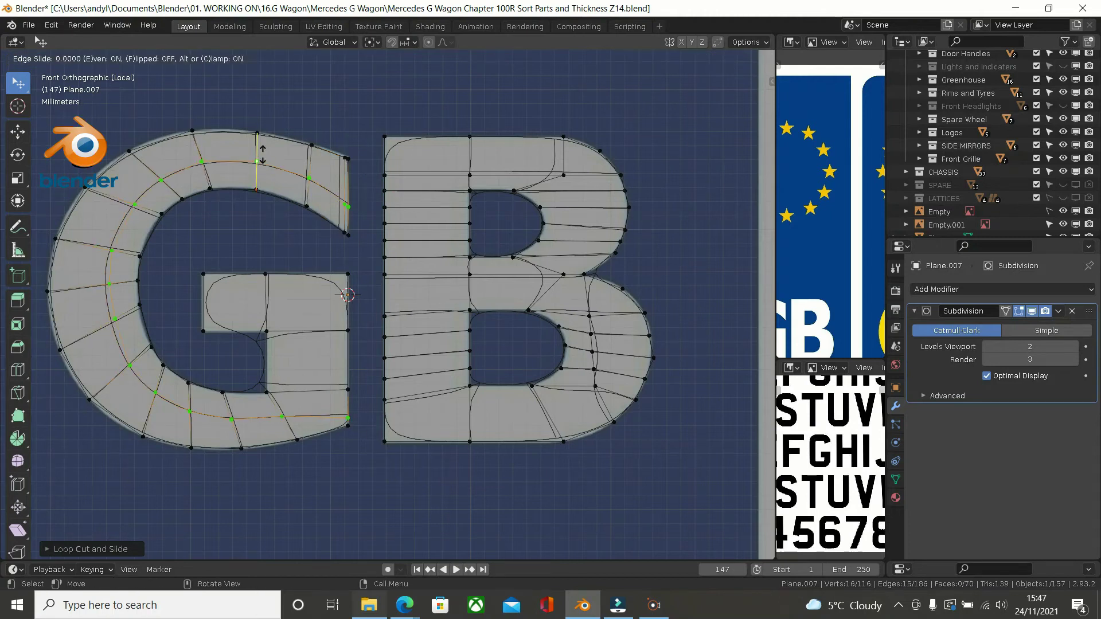
pyautogui.press('f')
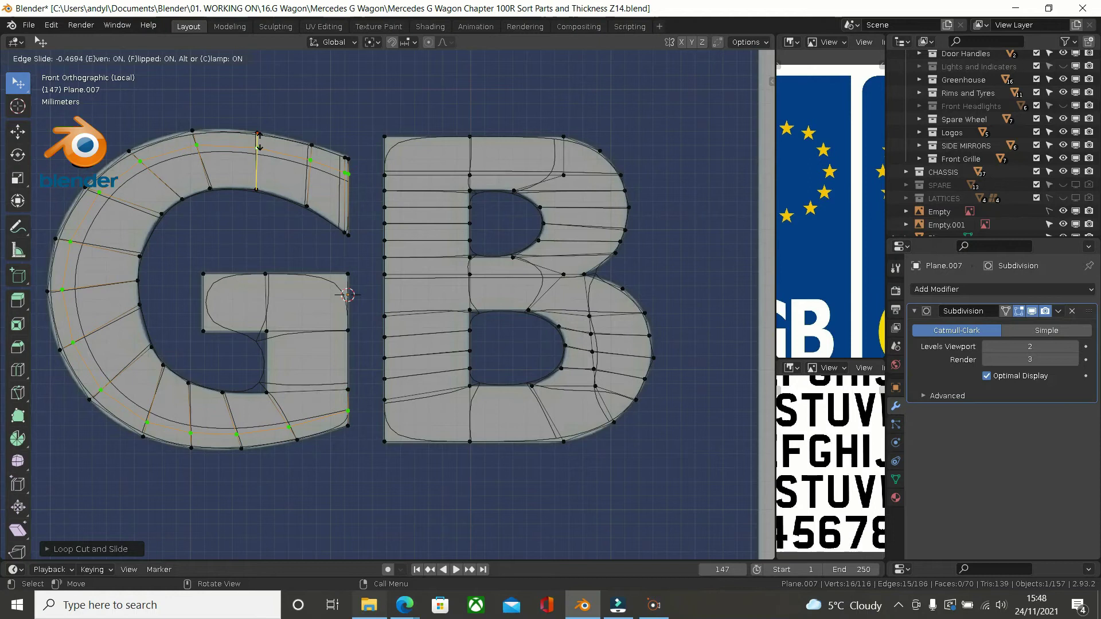
pyautogui.click(221, 537)
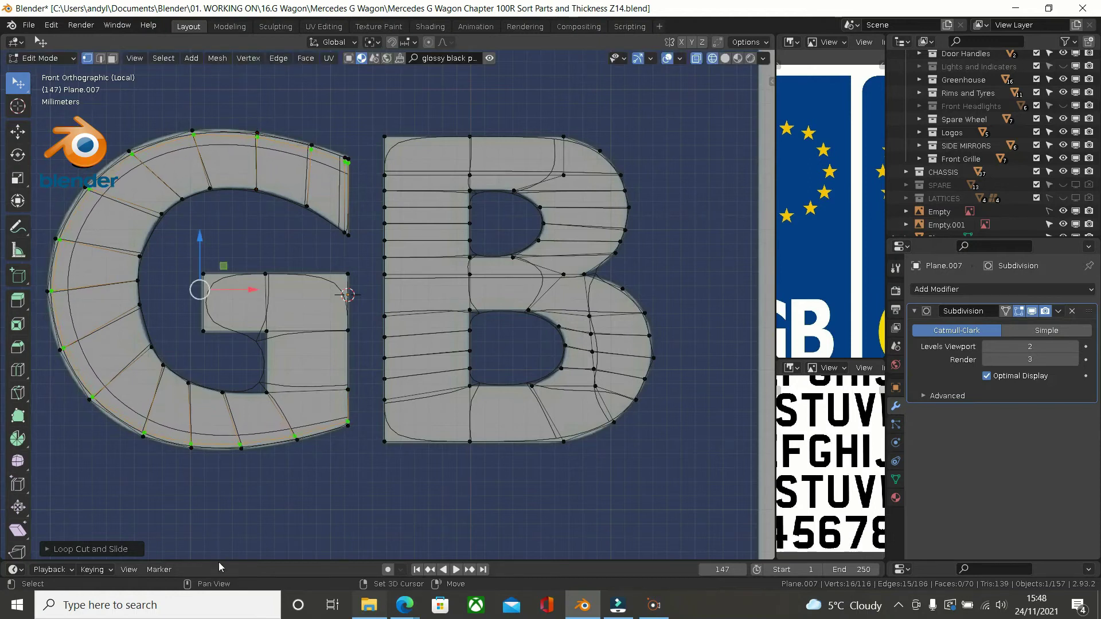
# Step: Add a second lengthwise loop cut to the G's curved stroke with Even on, sliding it close to the inner edge
pyautogui.hotkey('ctrl', 'r')
pyautogui.click(253, 168)
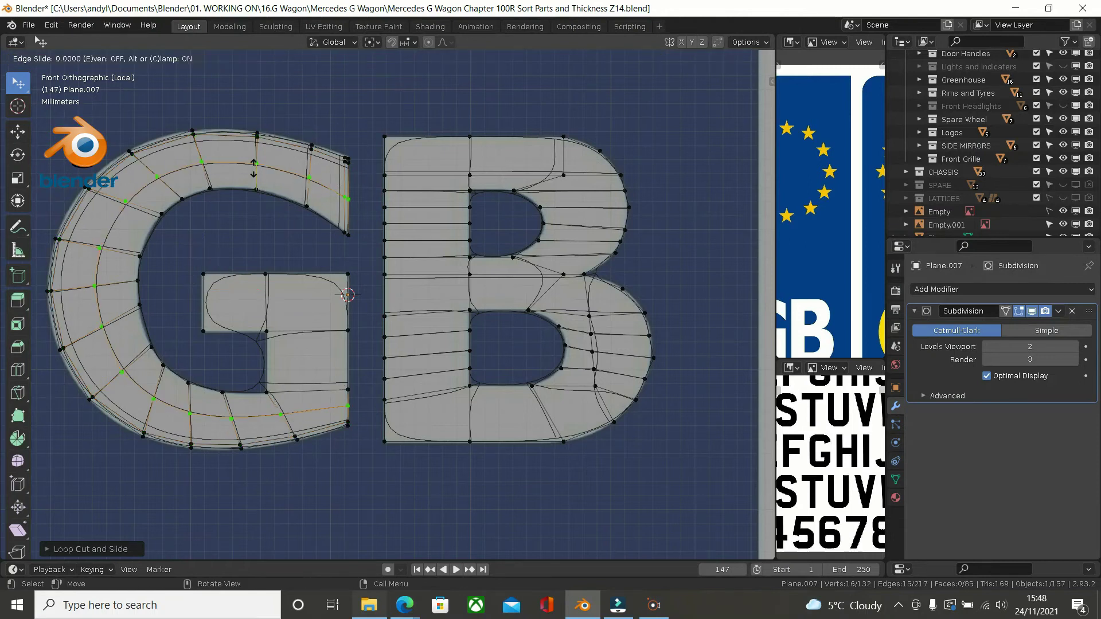
pyautogui.press('e')
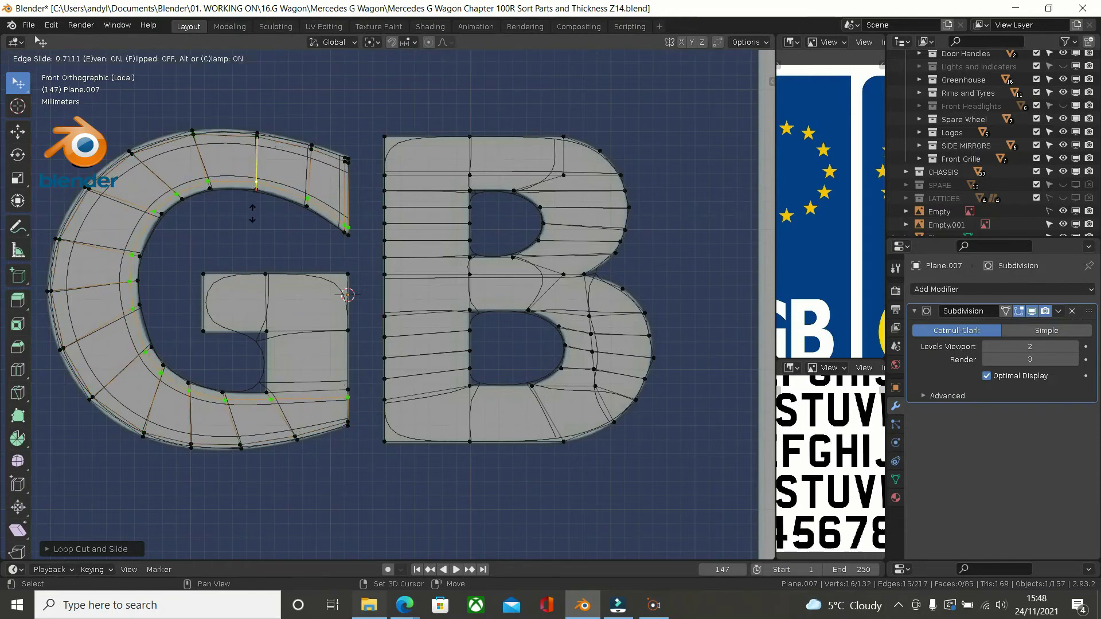
pyautogui.click(249, 241)
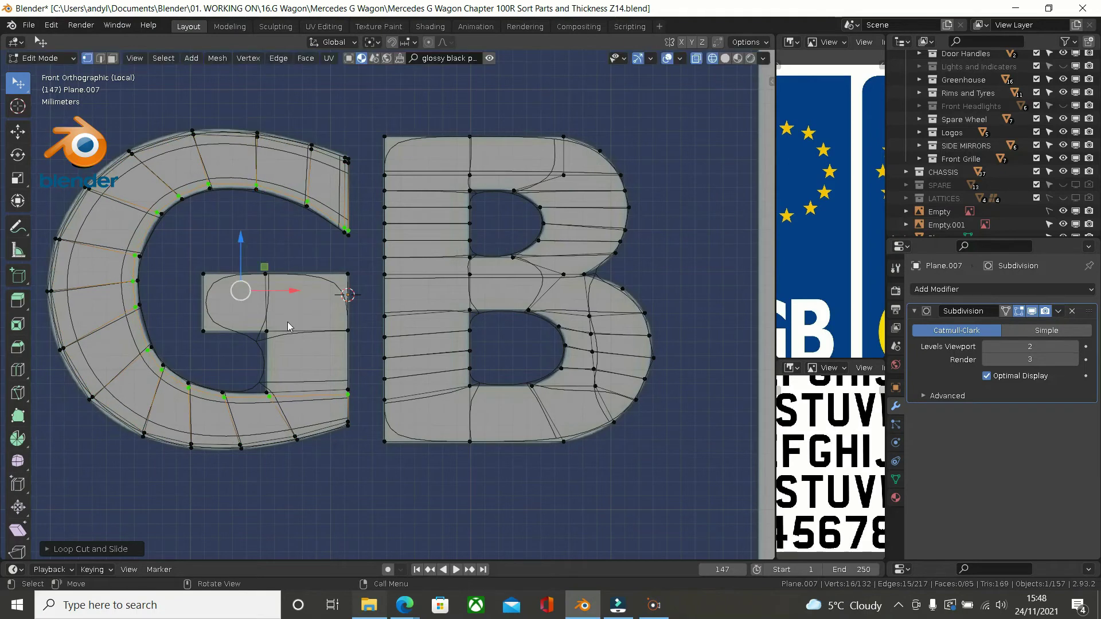
# Step: Slide the inner loop's vertex below the G's lower inside corner slightly right along its edge
pyautogui.scroll(1, 287, 322)
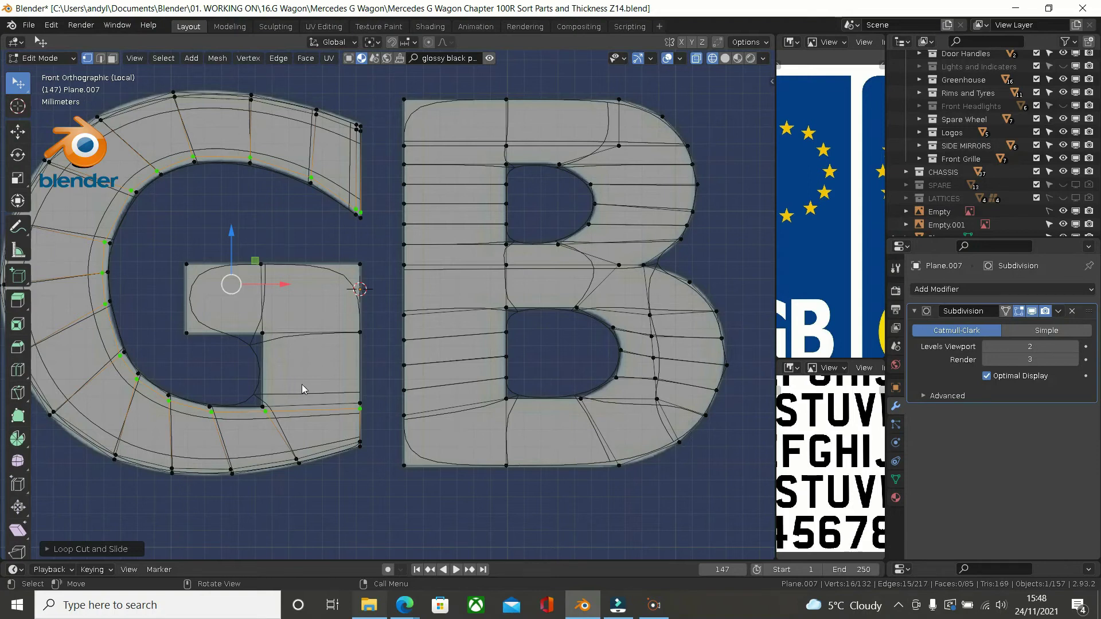
pyautogui.scroll(1, 292, 420)
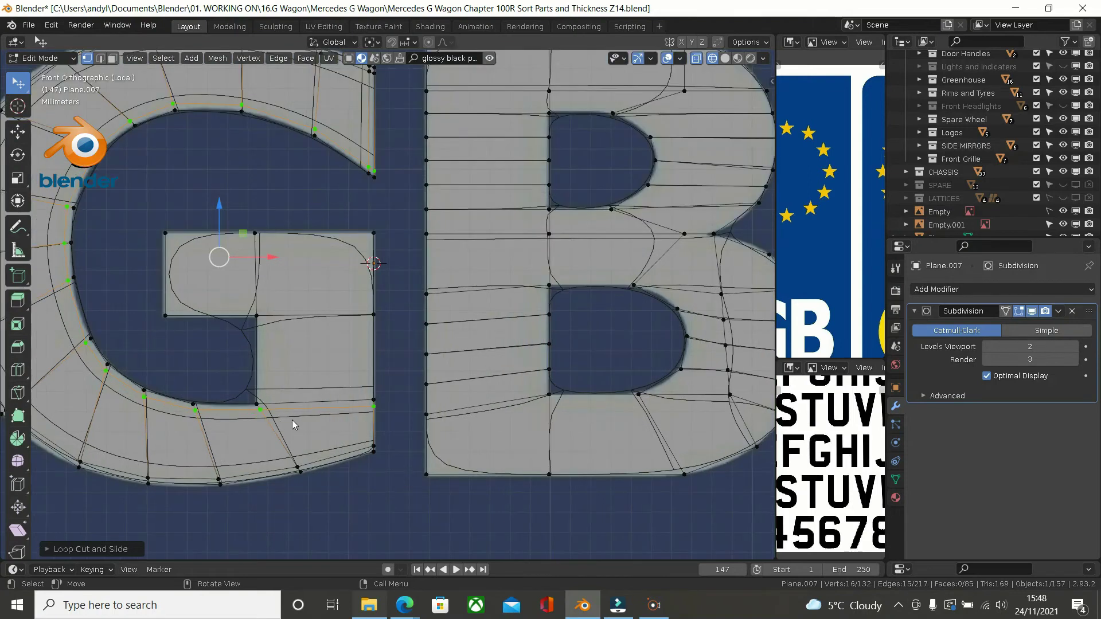
pyautogui.scroll(1, 291, 420)
pyautogui.scroll(1, 285, 406)
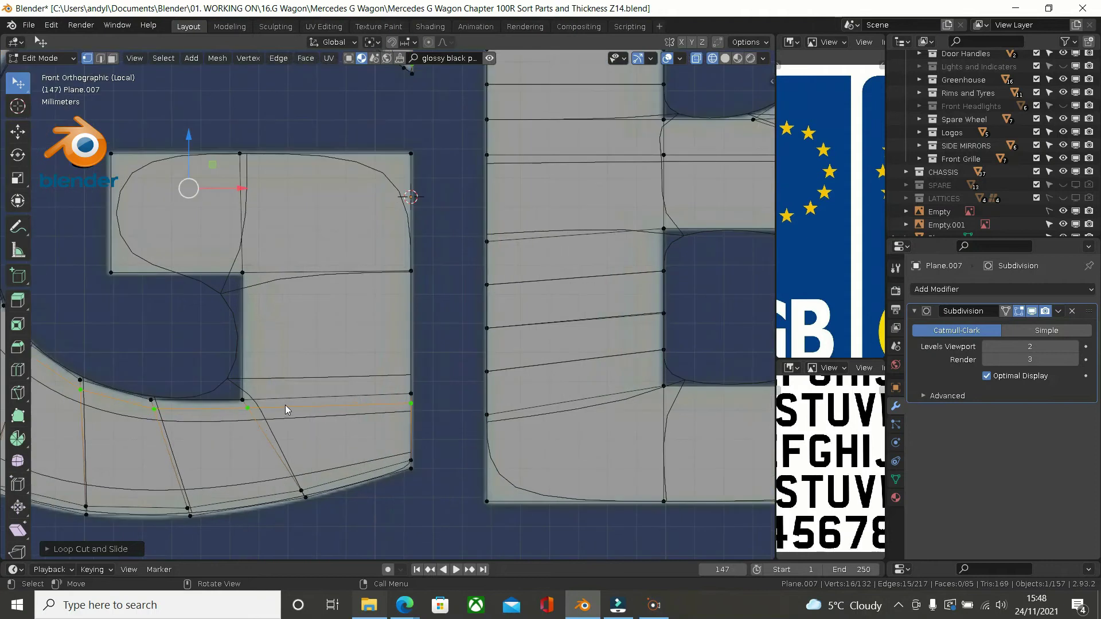
pyautogui.click(248, 407)
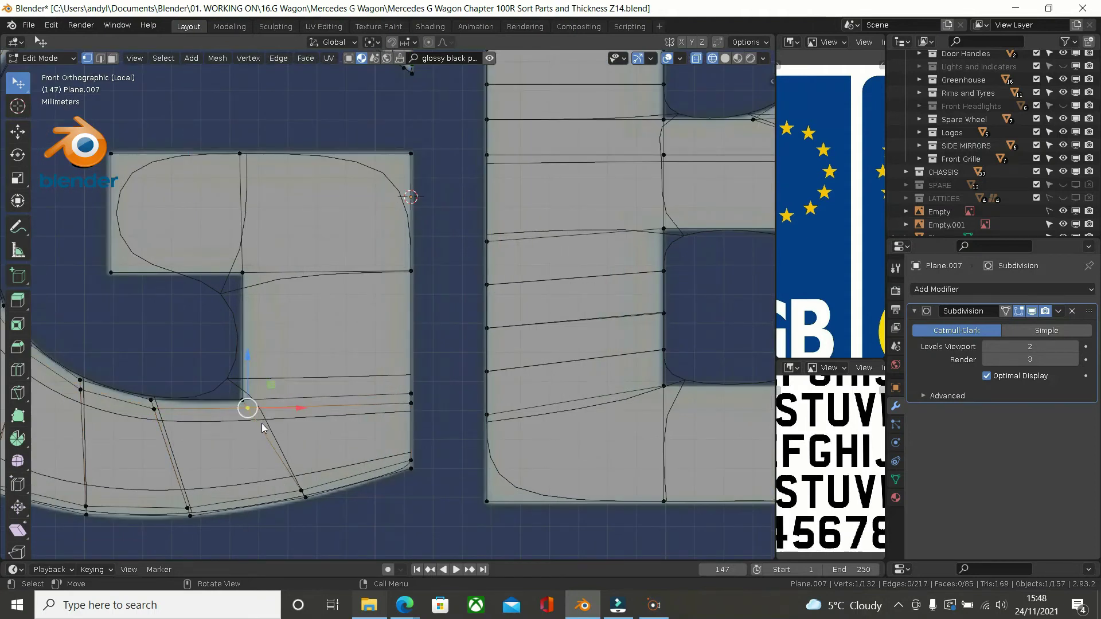
pyautogui.hotkey('shift', 'v')
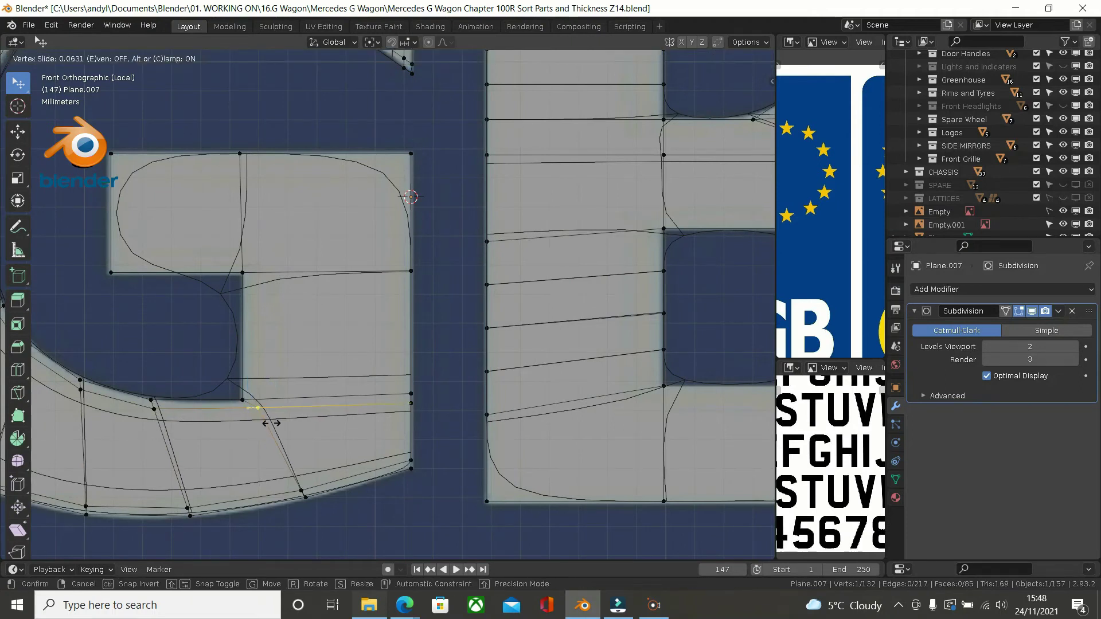
pyautogui.click(265, 342)
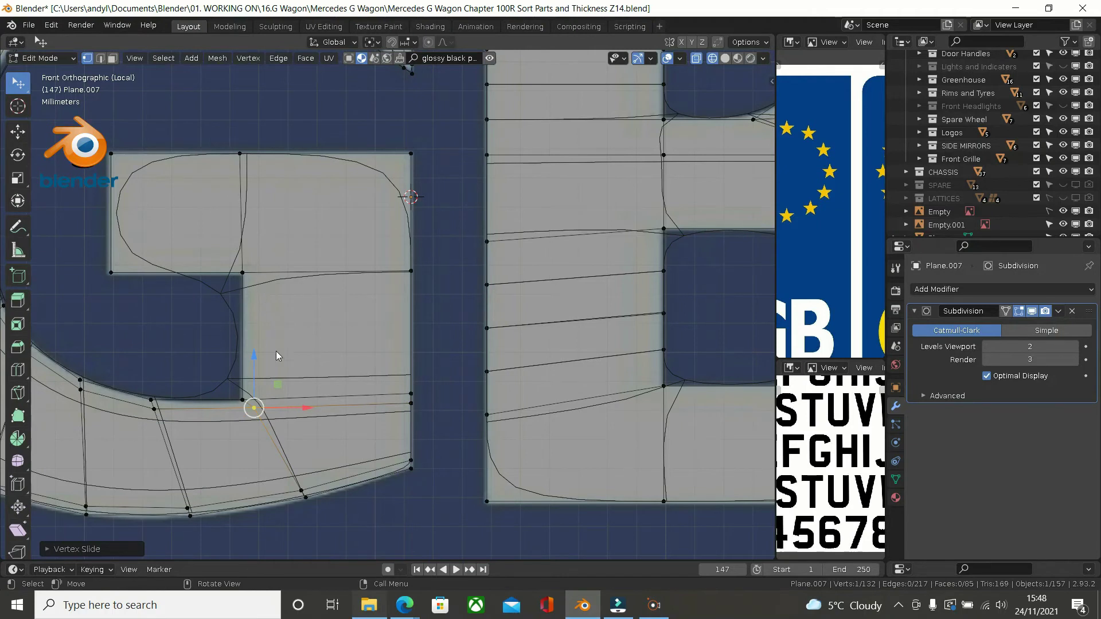
# Step: Select the three faces forming the G's crossbar and vertical stem and inset them by about 0.0003 m
pyautogui.moveTo(250, 405); pyautogui.dragTo(351, 395)
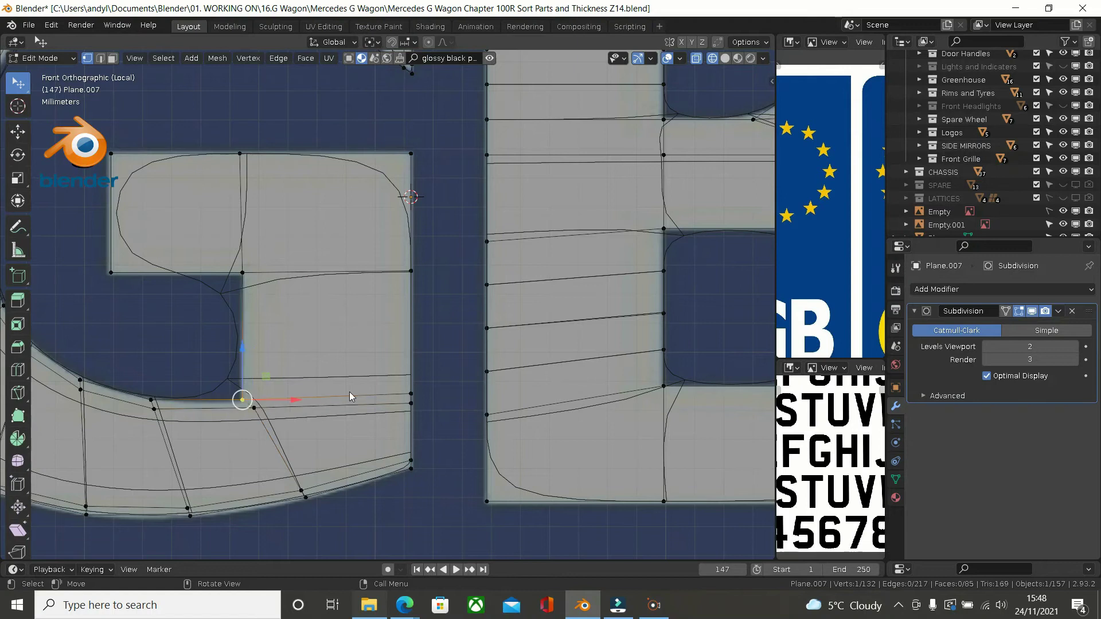
pyautogui.keyDown('shift'); pyautogui.click(409, 393); pyautogui.keyUp('shift')
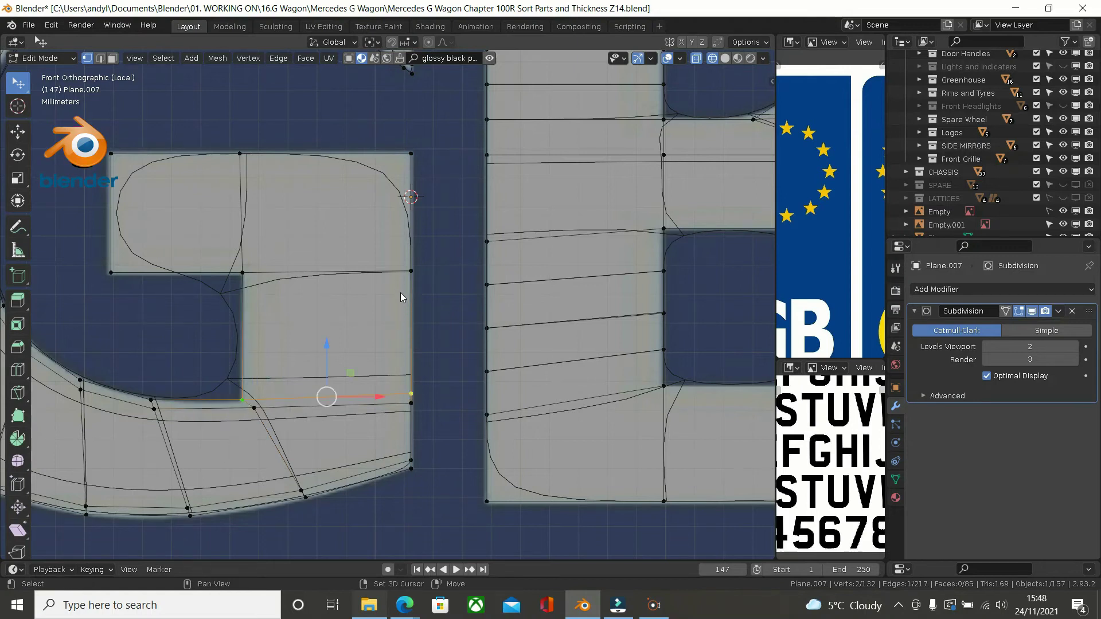
pyautogui.keyDown('shift'); pyautogui.click(407, 153); pyautogui.keyUp('shift')
pyautogui.keyDown('shift'); pyautogui.click(113, 155); pyautogui.keyUp('shift')
pyautogui.keyDown('shift'); pyautogui.click(110, 271); pyautogui.keyUp('shift')
pyautogui.keyDown('shift'); pyautogui.click(230, 269); pyautogui.keyUp('shift')
pyautogui.keyDown('shift'); pyautogui.click(239, 156); pyautogui.keyUp('shift')
pyautogui.keyDown('shift'); pyautogui.click(395, 274); pyautogui.keyUp('shift')
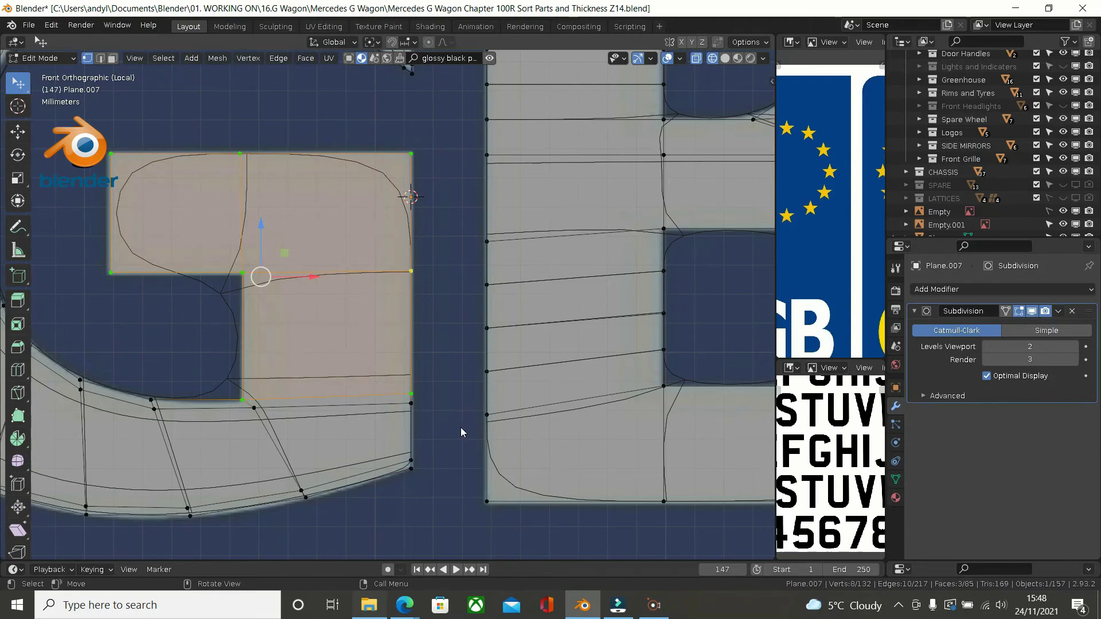
pyautogui.press('i')
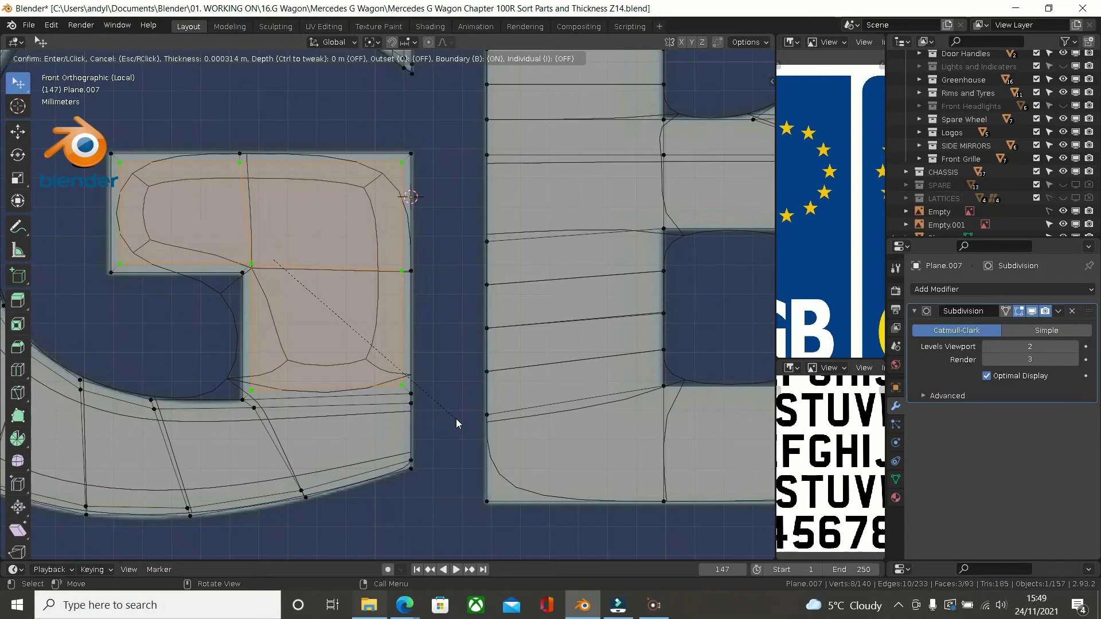
pyautogui.click(456, 418)
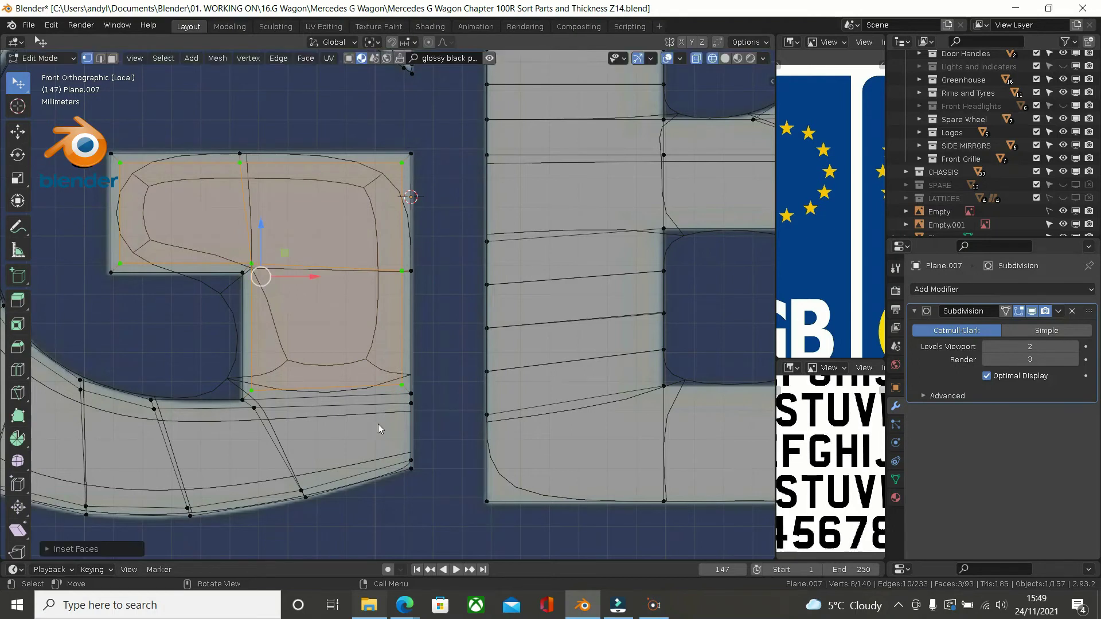
# Step: Knife-cut a vertical line from the inset's lower-right corner down through the G's lower arm, parallel to its right edge
pyautogui.scroll(3, 357, 422)
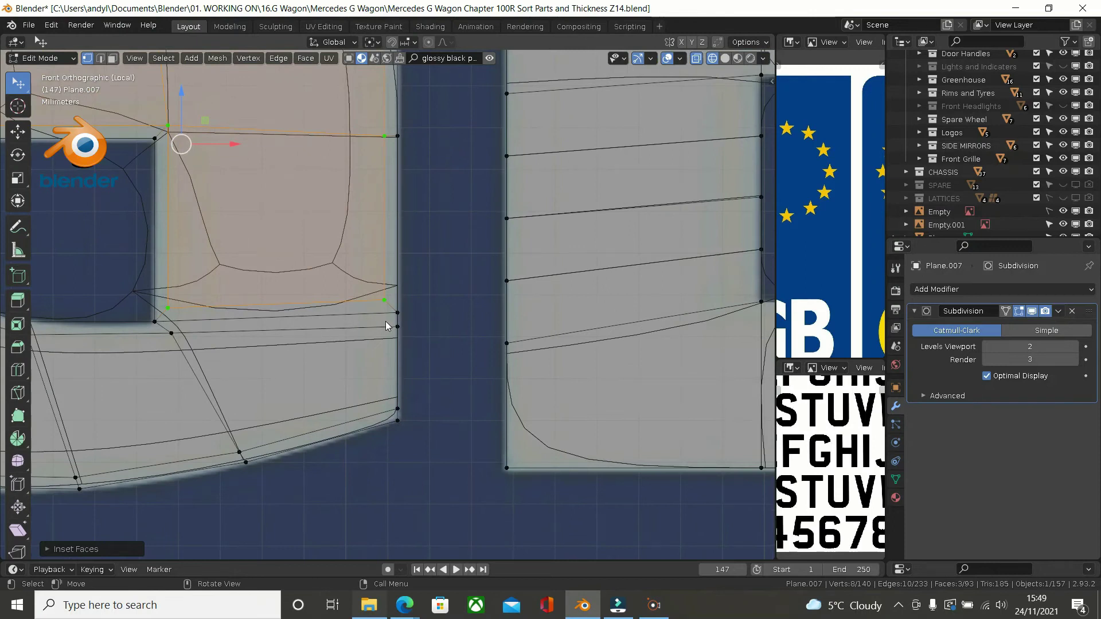
pyautogui.press('k')
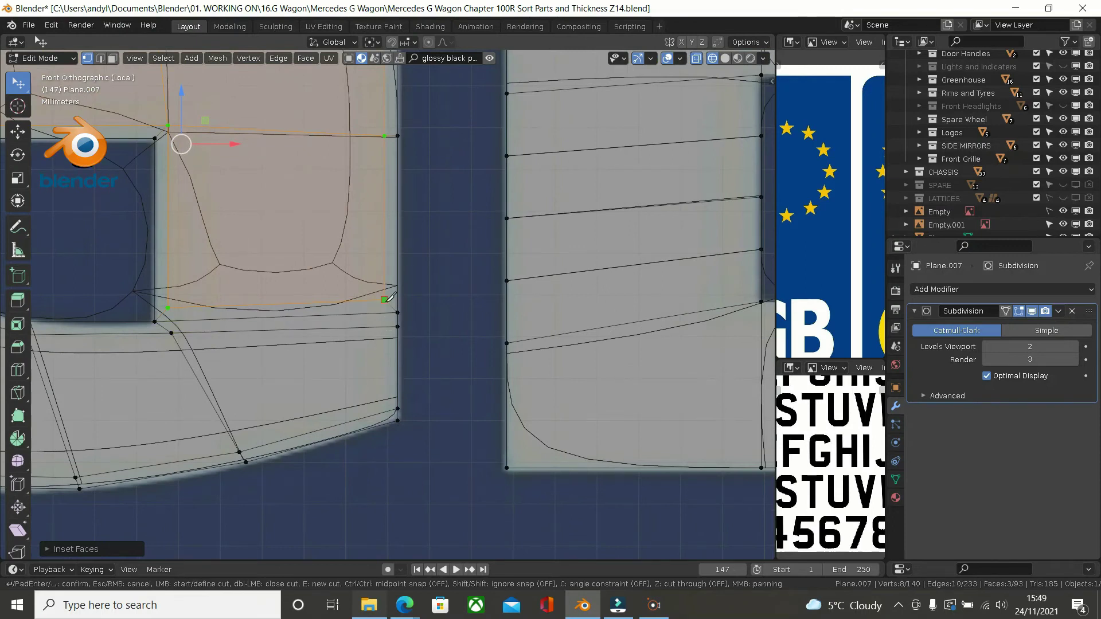
pyautogui.click(386, 298)
pyautogui.click(385, 411)
pyautogui.press('Return')
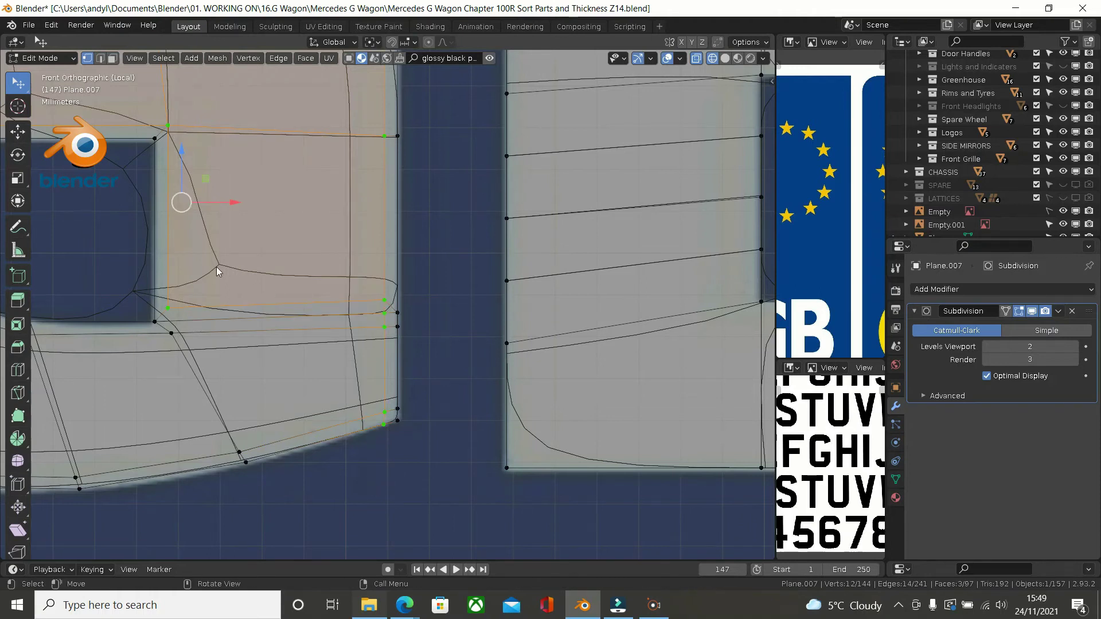
# Step: Try merging the inset's lower-left corner vertex with the loop vertex below it at their centre, and undo the merge
pyautogui.click(173, 314)
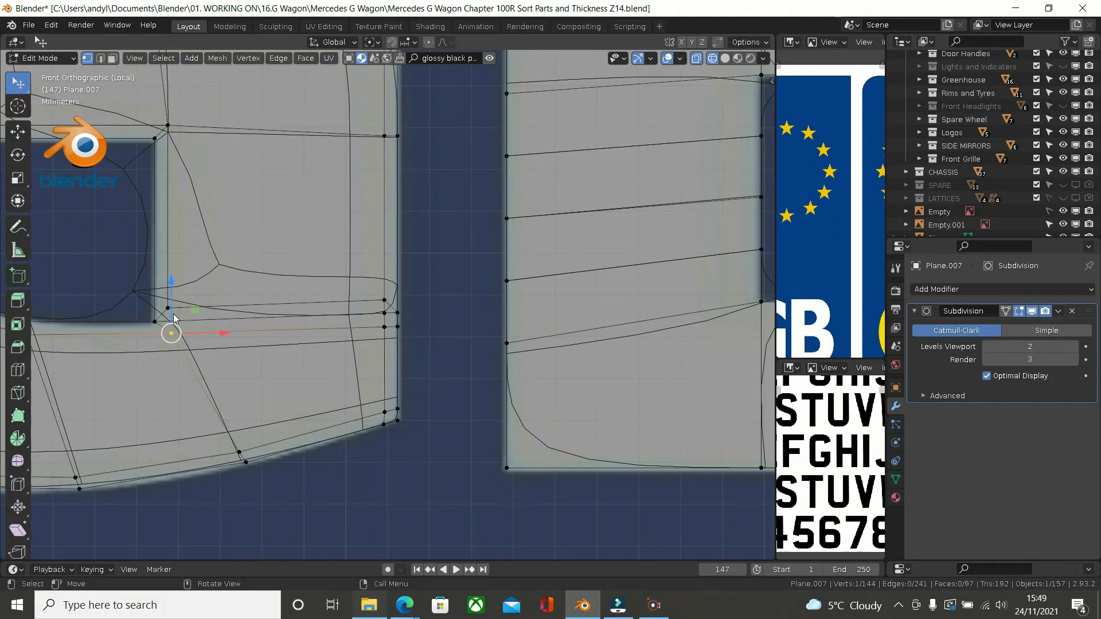
pyautogui.keyDown('shift'); pyautogui.click(173, 311); pyautogui.keyUp('shift')
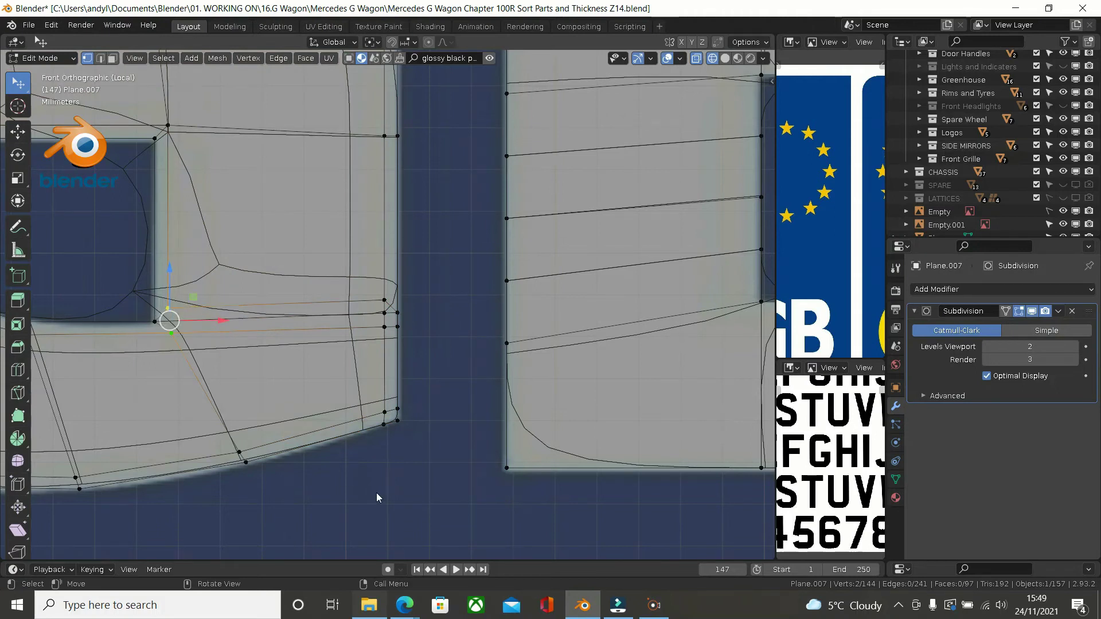
pyautogui.press('m')
pyautogui.click(375, 439)
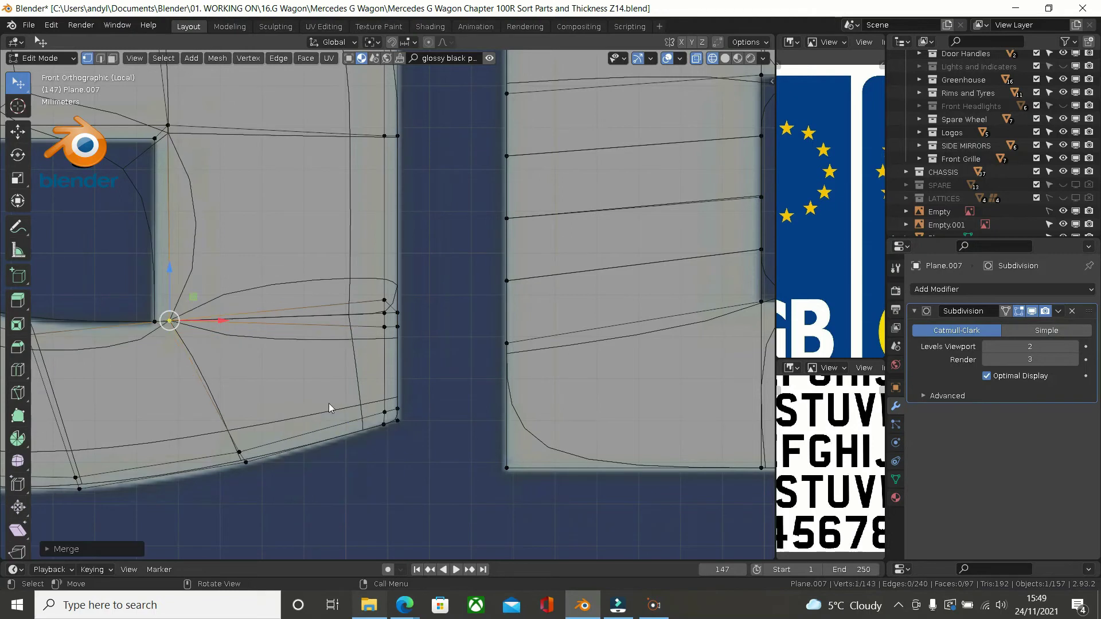
pyautogui.scroll(-1, 249, 373)
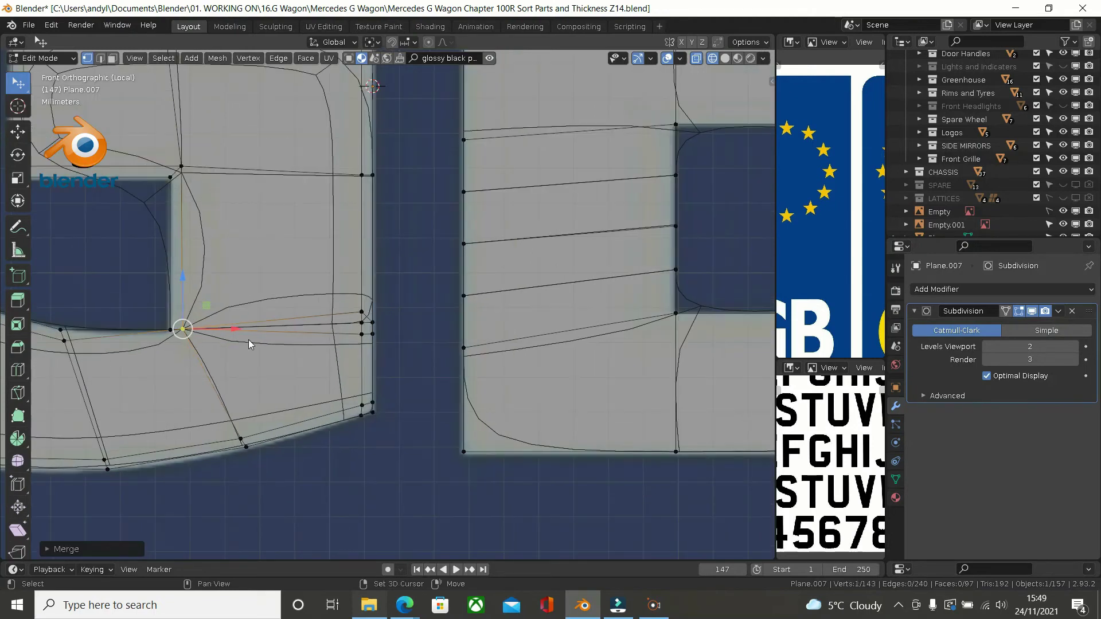
pyautogui.keyDown('shift'); pyautogui.moveTo(249, 340); pyautogui.dragTo(297, 363, button='middle'); pyautogui.keyUp('shift')
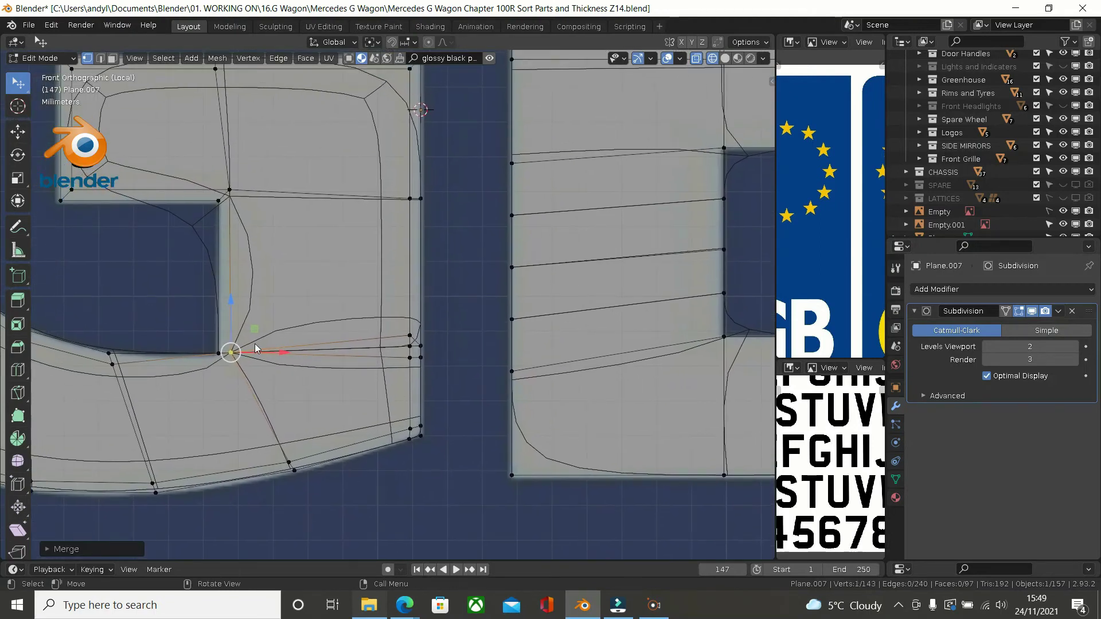
pyautogui.hotkey('ctrl', 'z')
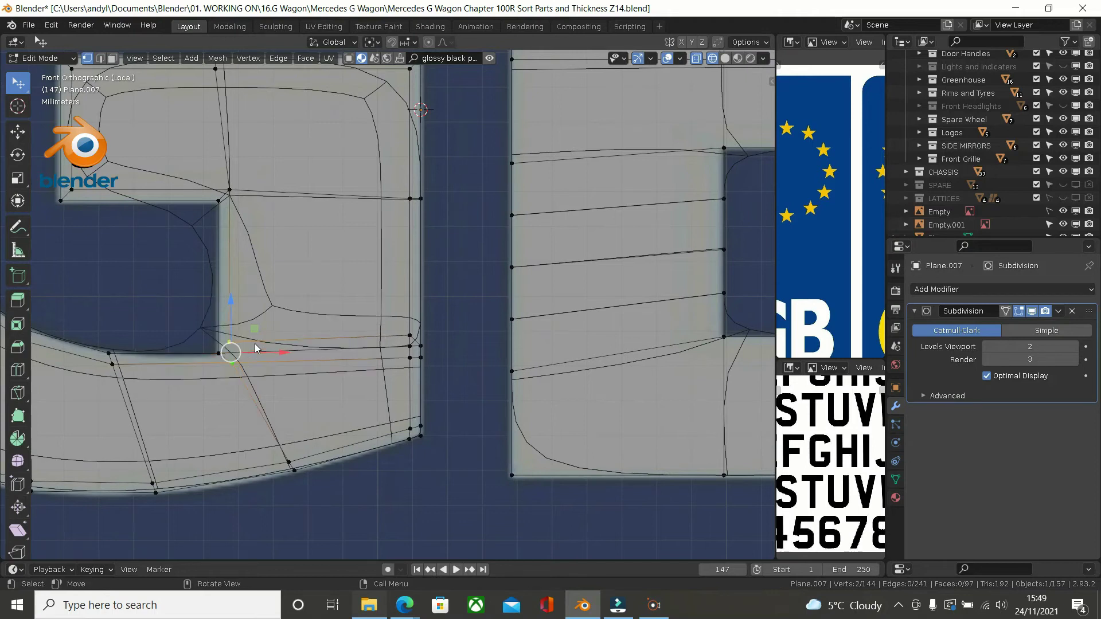
# Step: Connect the inset's lower-left corner vertex to the loop vertex below it with a new edge and clear the selection
pyautogui.scroll(3, 222, 340)
pyautogui.keyDown('shift'); pyautogui.moveTo(223, 344); pyautogui.dragTo(250, 307, button='middle'); pyautogui.keyUp('shift')
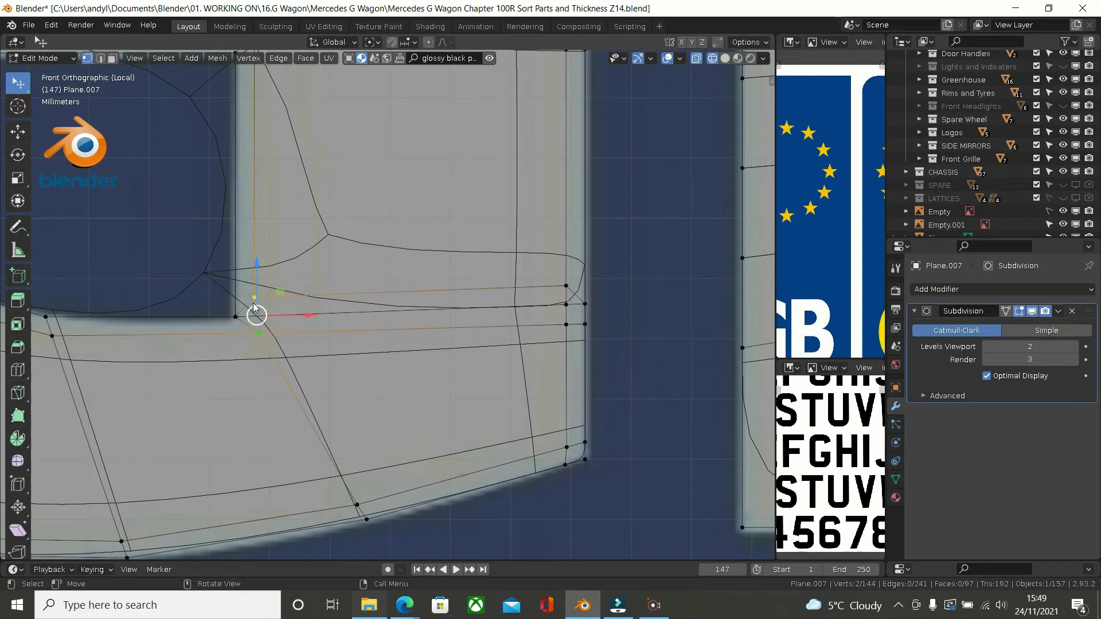
pyautogui.click(255, 299)
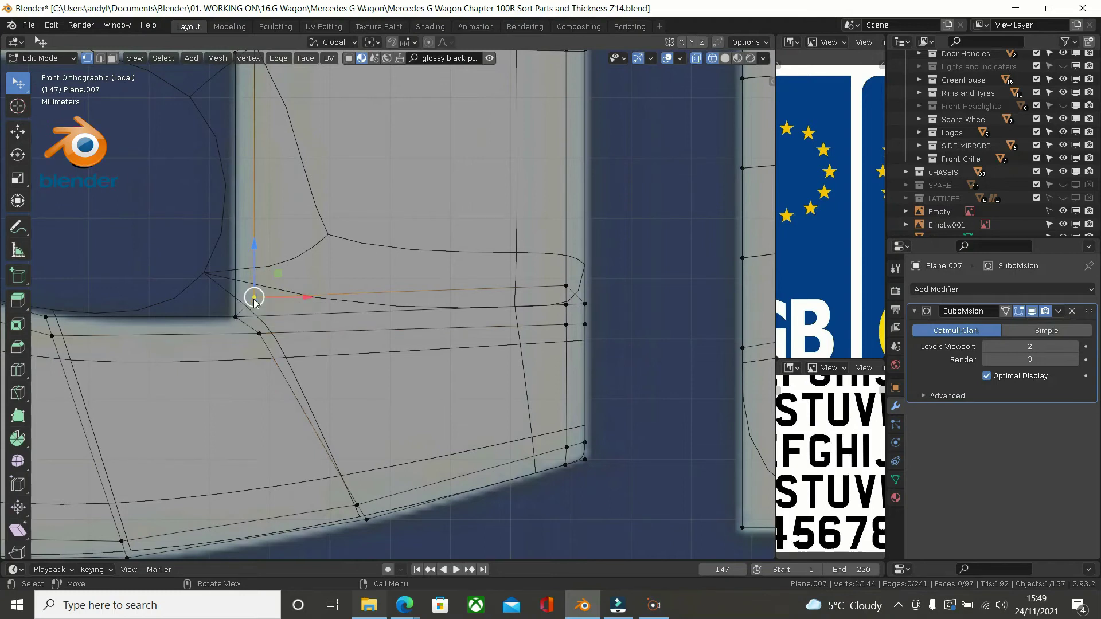
pyautogui.keyDown('shift'); pyautogui.click(260, 334); pyautogui.keyUp('shift')
pyautogui.press('j')
pyautogui.hotkey('alt', 'a')
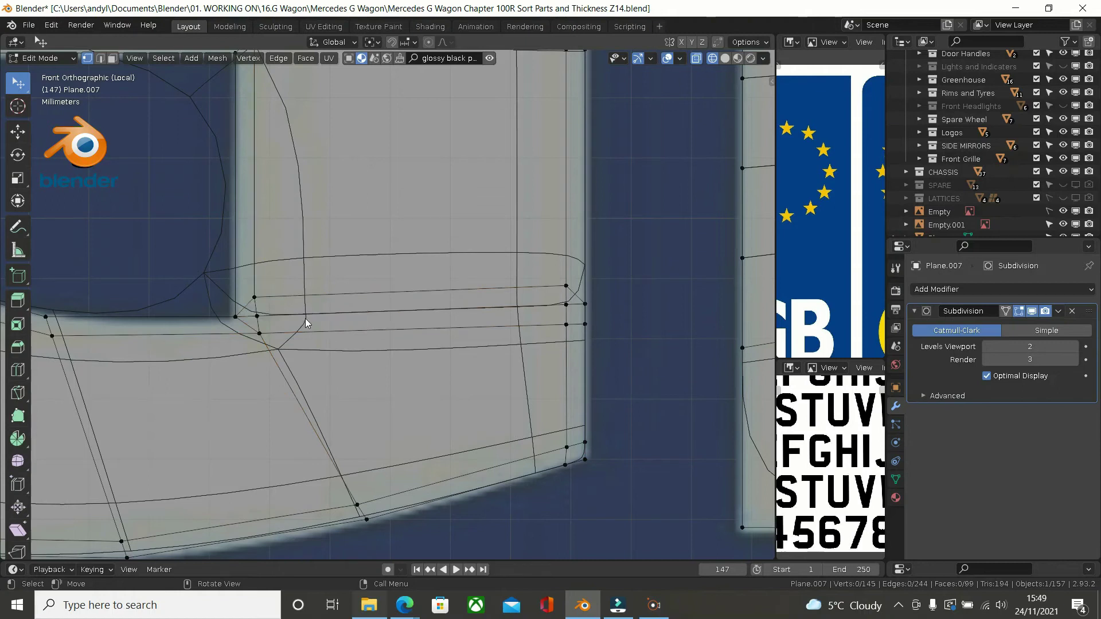
# Step: Try dissolving the diagonal edge between the G's inner corner vertex and the lower loop vertex beside it
pyautogui.click(235, 317)
pyautogui.keyDown('shift'); pyautogui.click(256, 316); pyautogui.keyUp('shift')
pyautogui.keyDown('shift'); pyautogui.click(256, 320); pyautogui.keyUp('shift')
pyautogui.keyDown('shift'); pyautogui.click(259, 332); pyautogui.keyUp('shift')
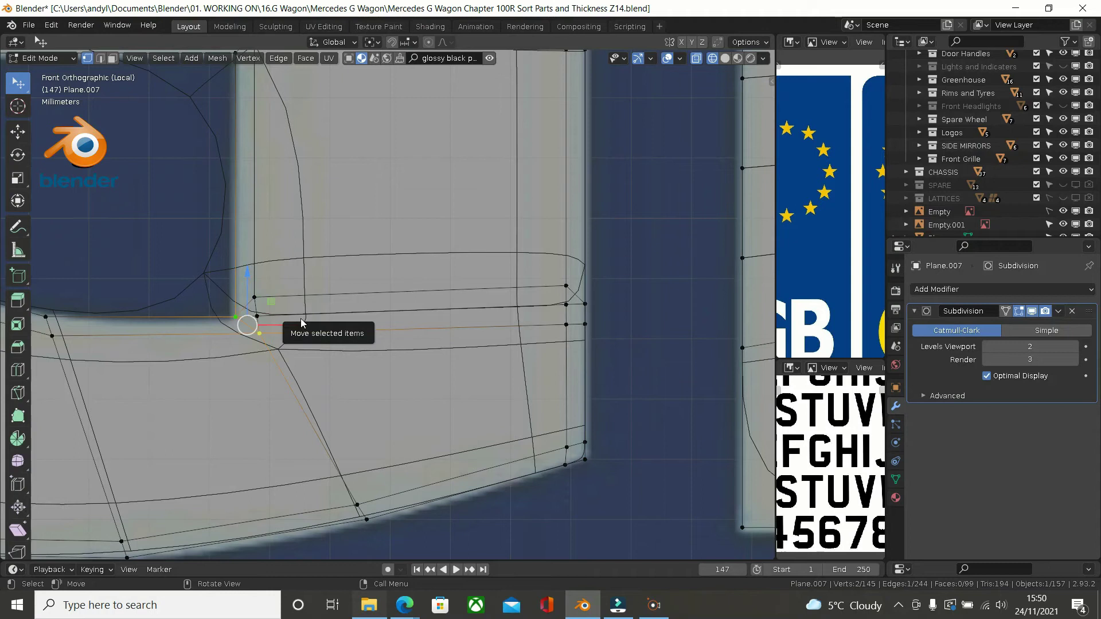
pyautogui.press('x')
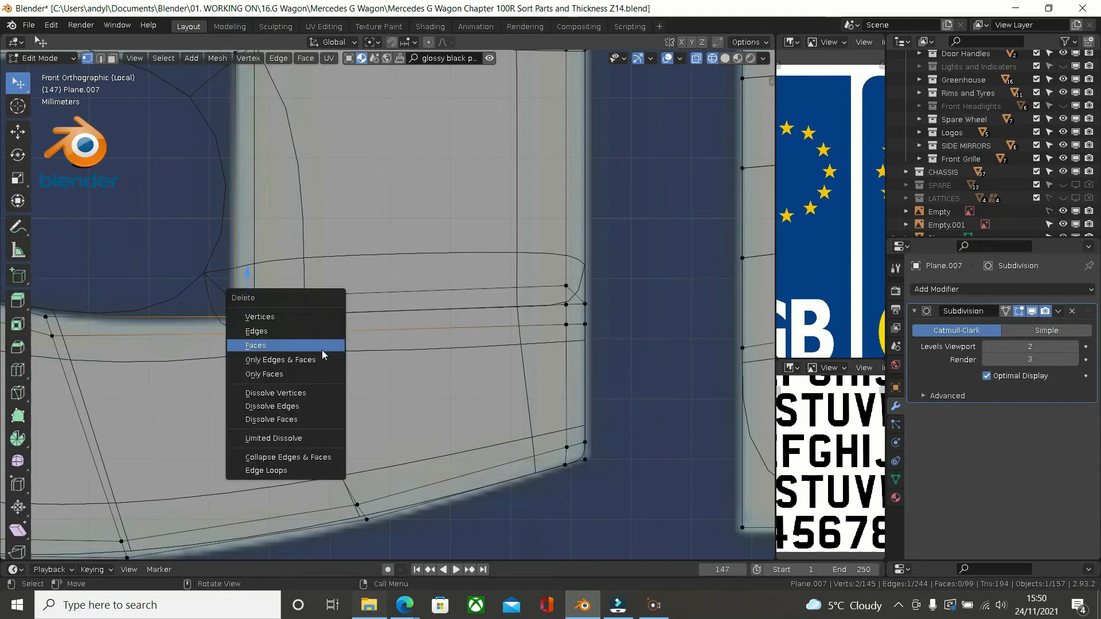
pyautogui.click(321, 405)
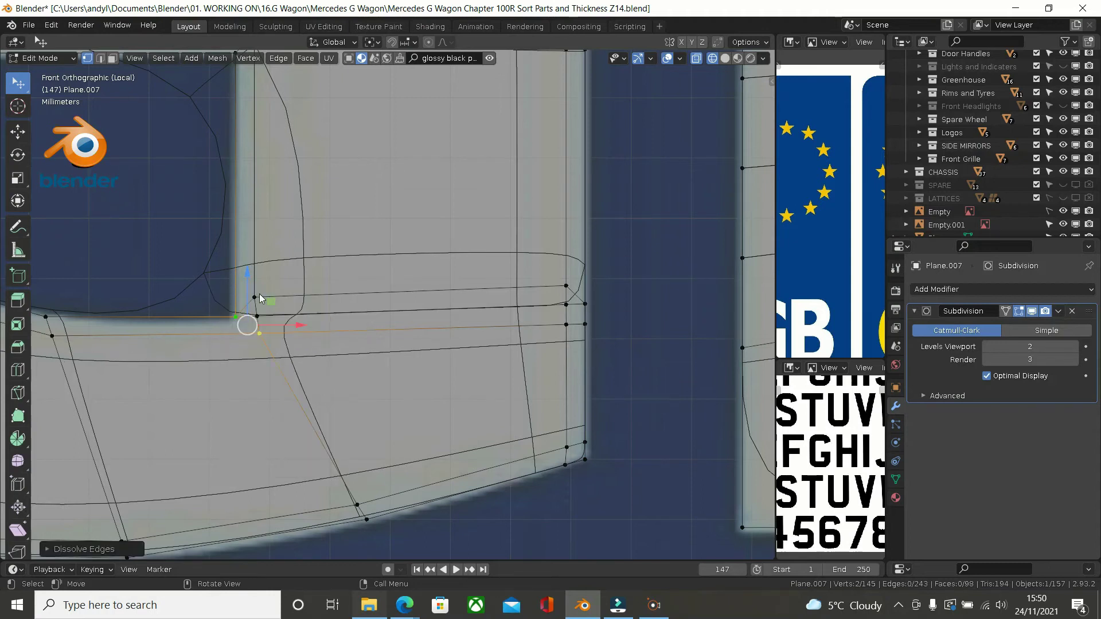
# Step: Try dissolving the diagonal edge between the G's inner corner vertex and the inset's lower-left corner vertex
pyautogui.click(236, 317)
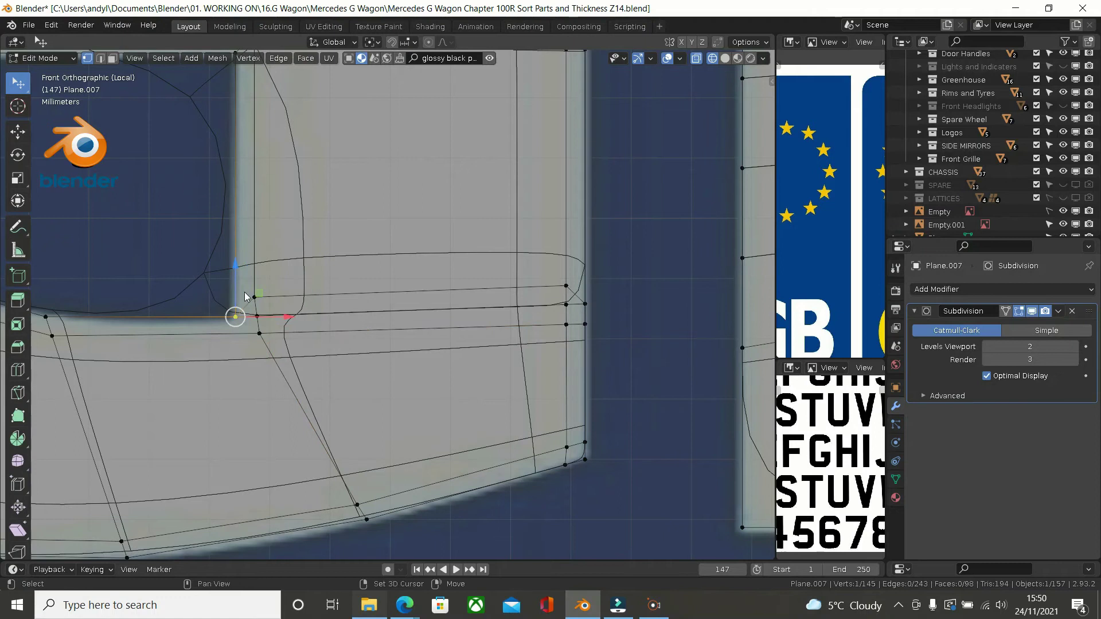
pyautogui.keyDown('shift'); pyautogui.click(255, 298); pyautogui.keyUp('shift')
pyautogui.press('x')
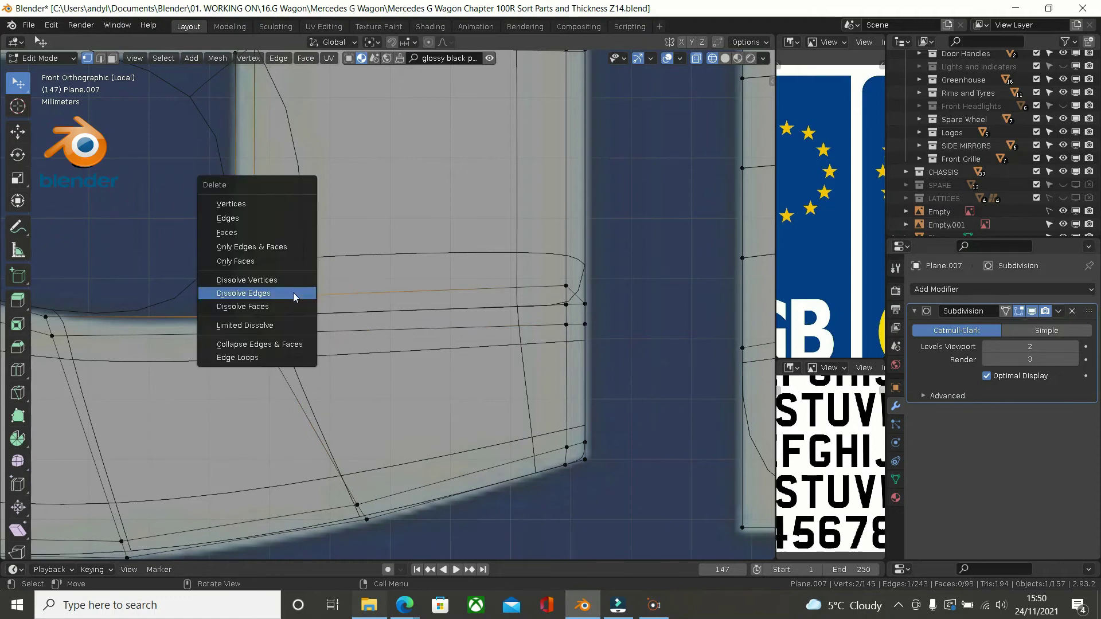
pyautogui.click(294, 299)
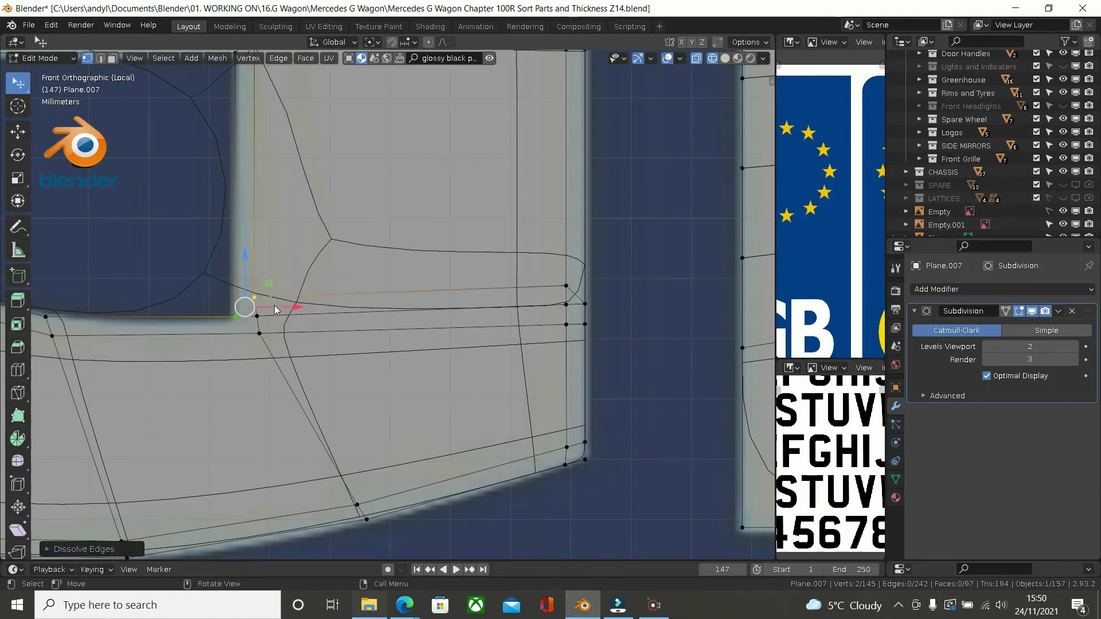
# Step: Undo both edge dissolves at the G's inner corner and clear the selection
pyautogui.scroll(1, 274, 305)
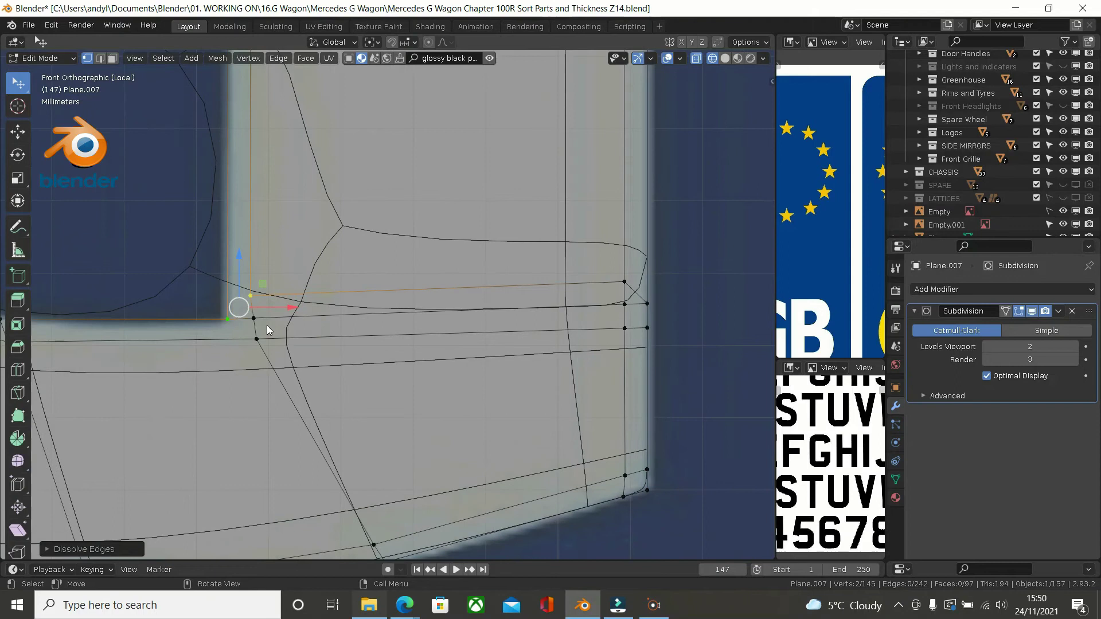
pyautogui.click(257, 338)
pyautogui.scroll(-1, 205, 404)
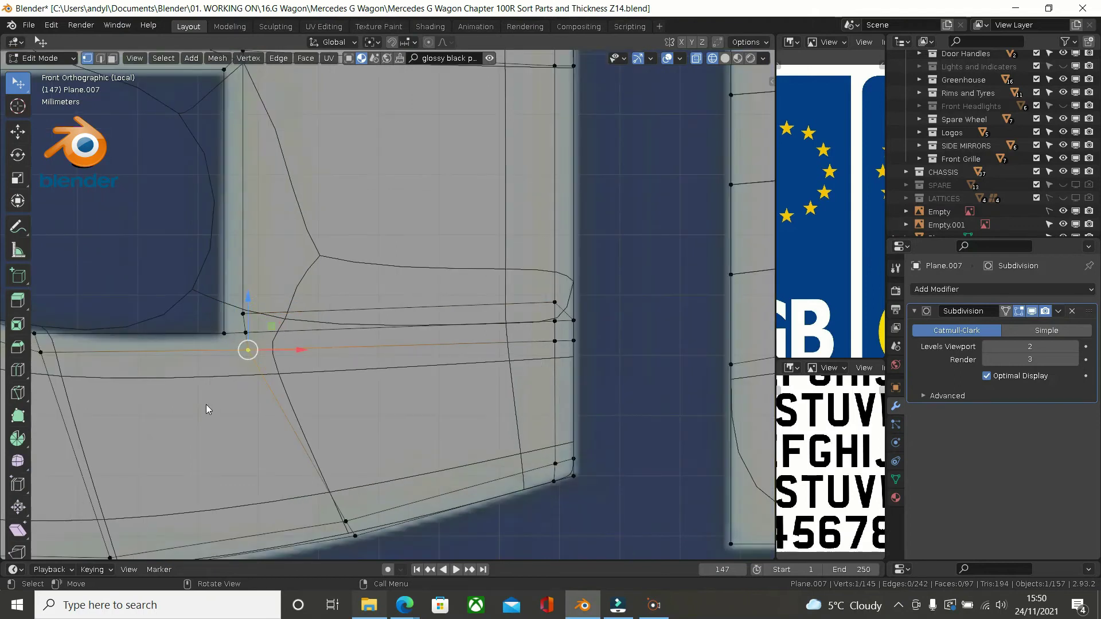
pyautogui.moveTo(205, 405); pyautogui.dragTo(190, 406, button='middle')
pyautogui.moveTo(167, 408); pyautogui.dragTo(250, 397, button='middle')
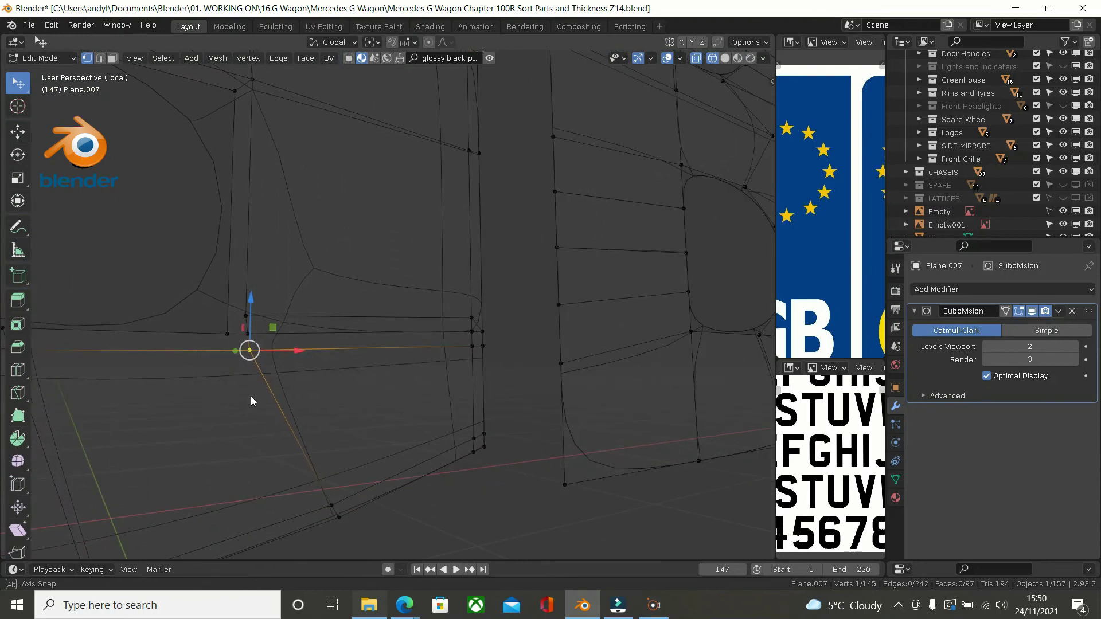
pyautogui.press('f')
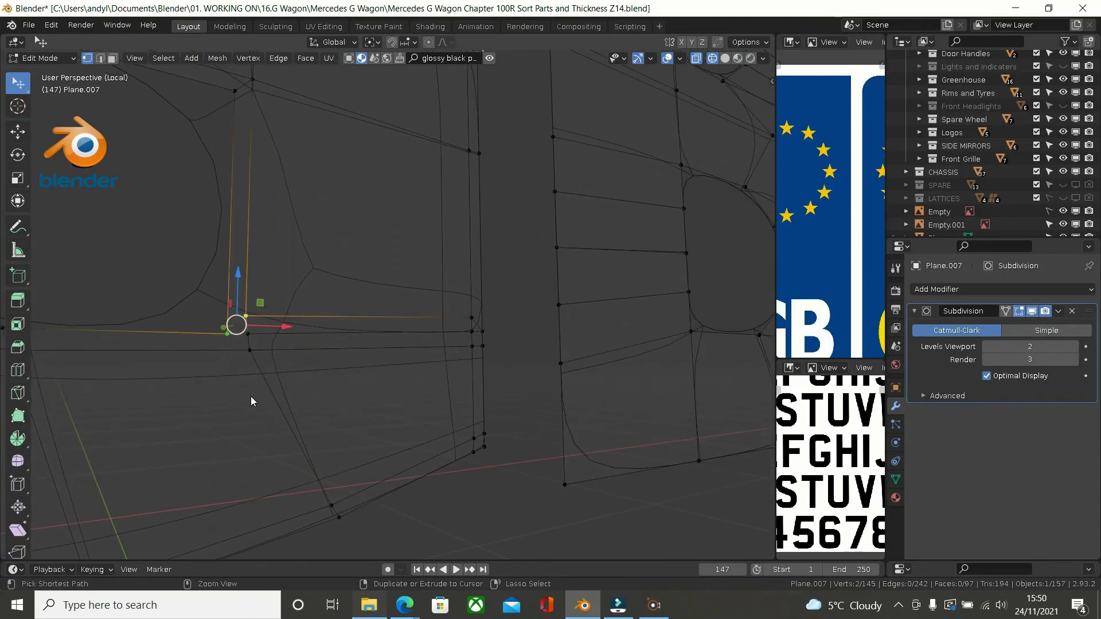
pyautogui.press('f')
pyautogui.hotkey('alt', 'a')
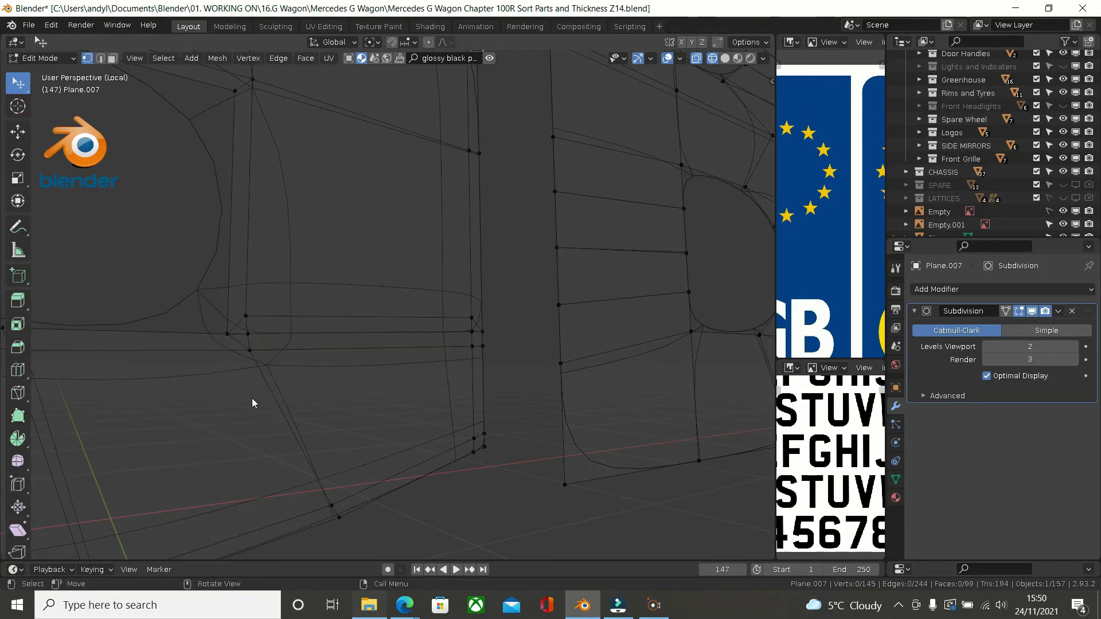
pyautogui.scroll(-3, 291, 455)
pyautogui.moveTo(284, 477); pyautogui.dragTo(276, 430, button='middle')
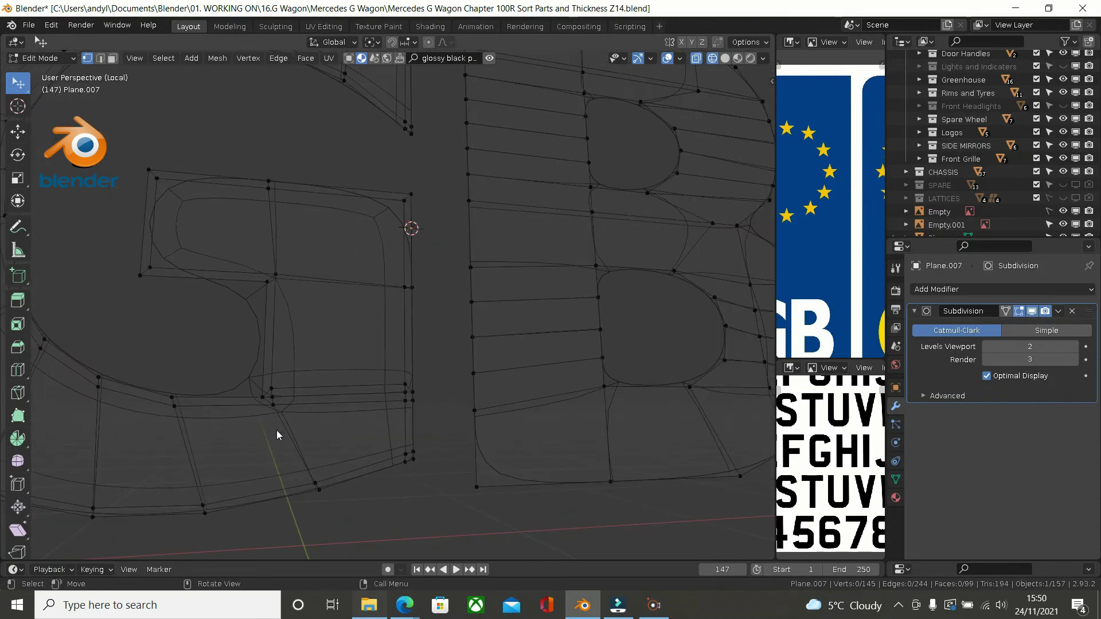
pyautogui.scroll(2, 368, 431)
pyautogui.keyDown('shift'); pyautogui.moveTo(361, 423); pyautogui.dragTo(292, 327, button='middle'); pyautogui.keyUp('shift')
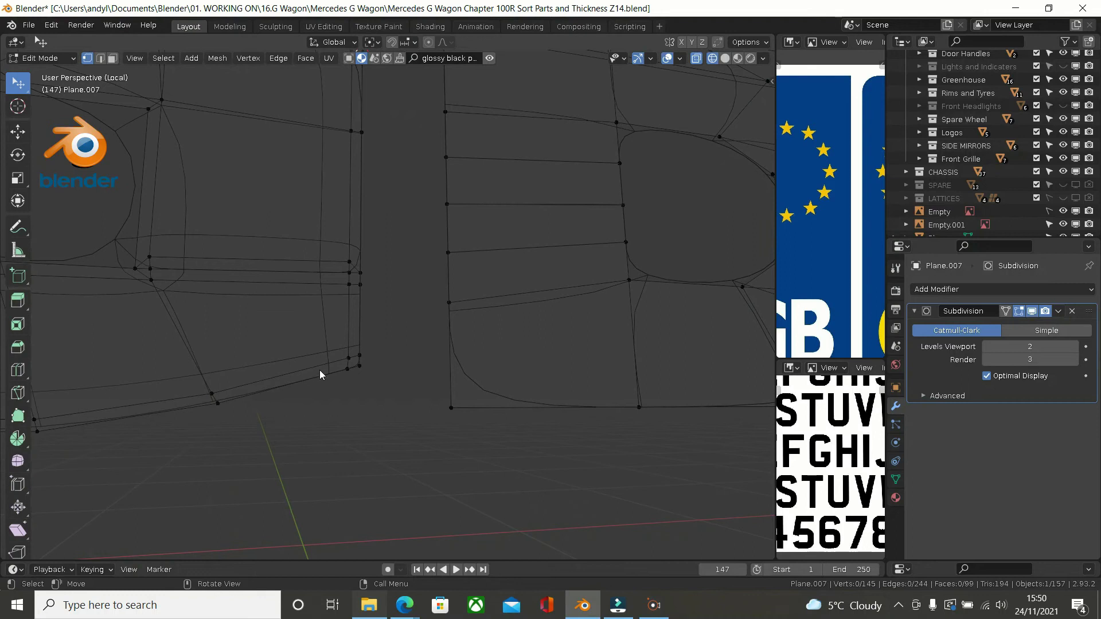
pyautogui.hotkey('ctrl', 'r')
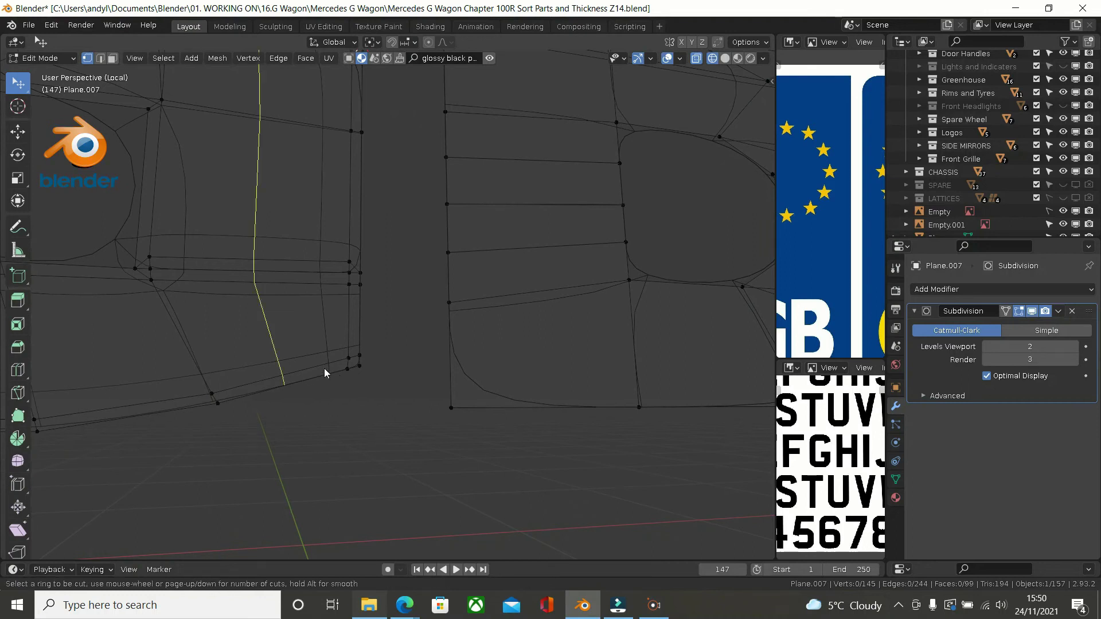
pyautogui.press('Escape')
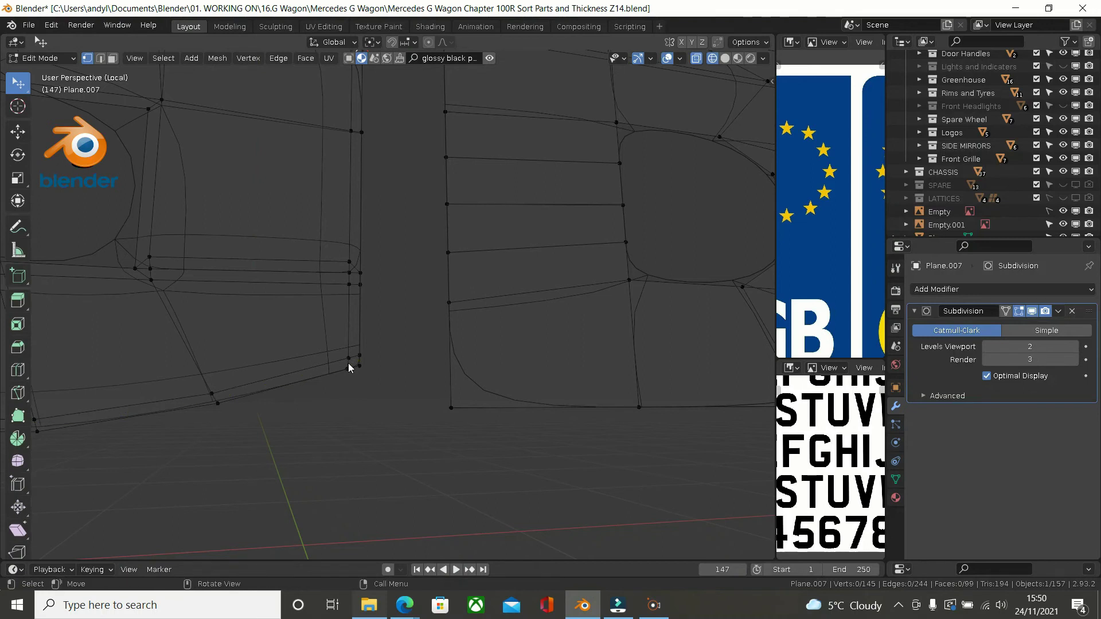
# Step: Merge the neighbouring vertices on the G's bottom and right edges into its lower-right corner vertex, using At Last
pyautogui.scroll(2, 338, 358)
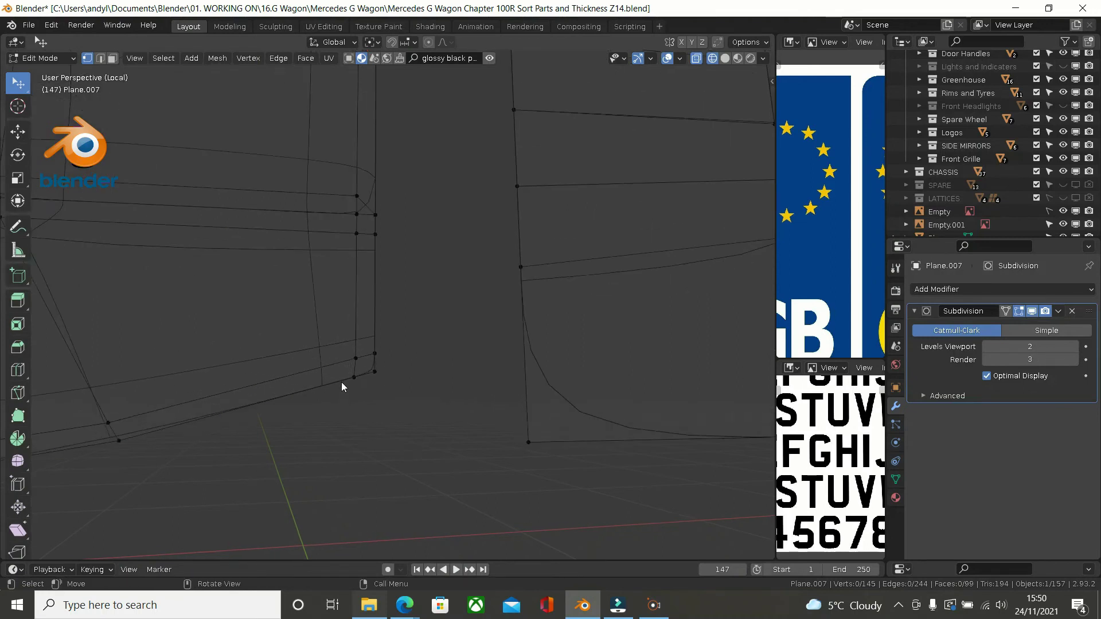
pyautogui.click(349, 383)
pyautogui.keyDown('shift'); pyautogui.click(378, 386); pyautogui.keyUp('shift')
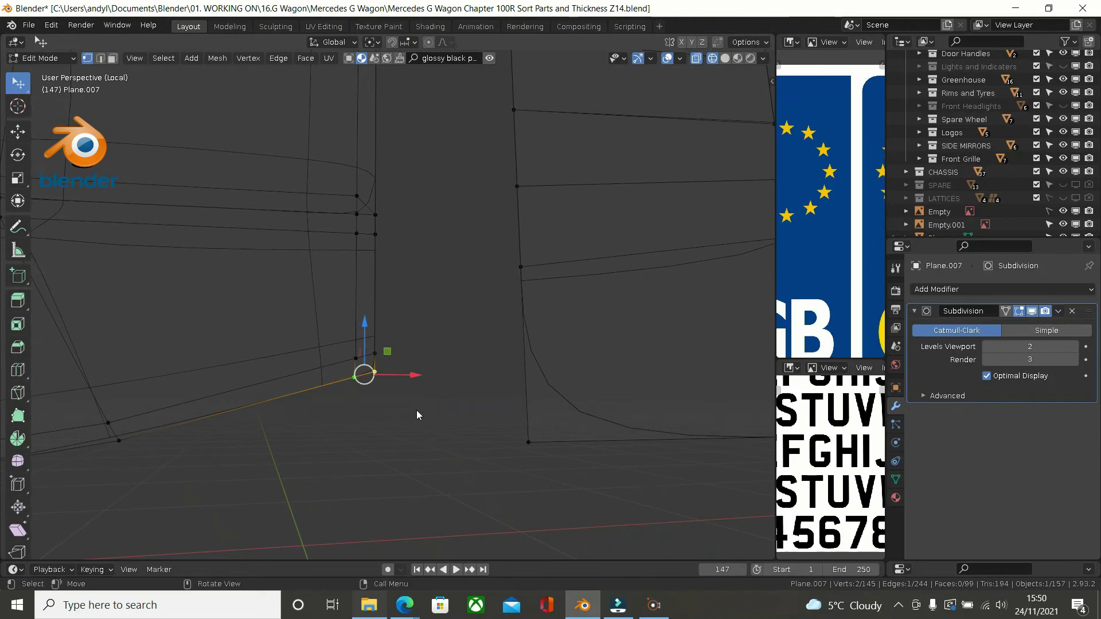
pyautogui.press('m')
pyautogui.click(411, 463)
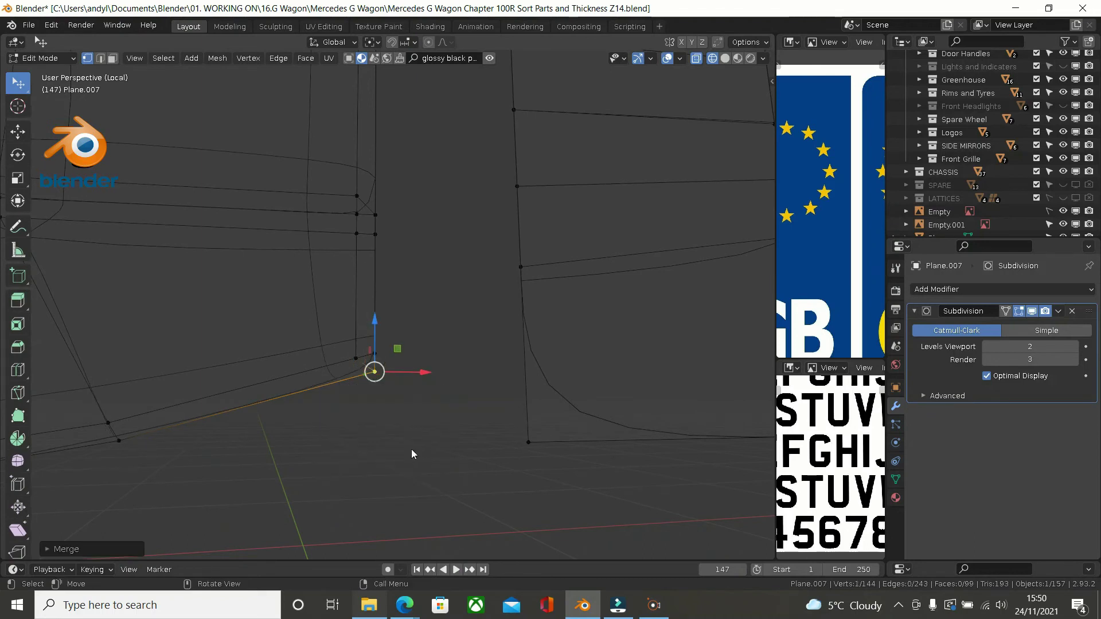
pyautogui.click(377, 357)
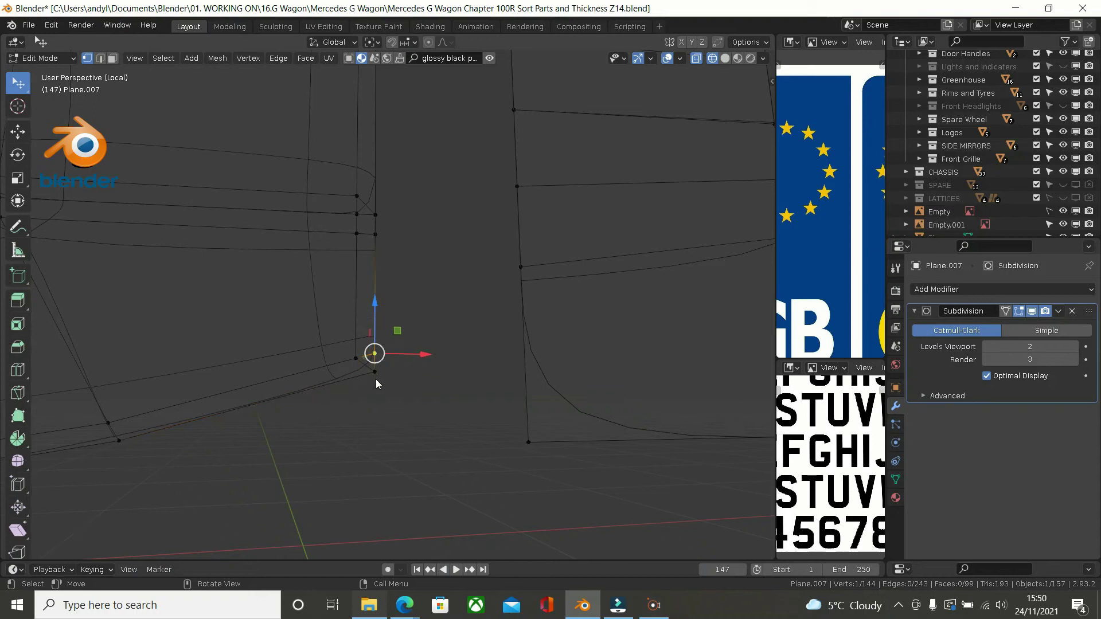
pyautogui.keyDown('shift'); pyautogui.click(376, 380); pyautogui.keyUp('shift')
pyautogui.press('m')
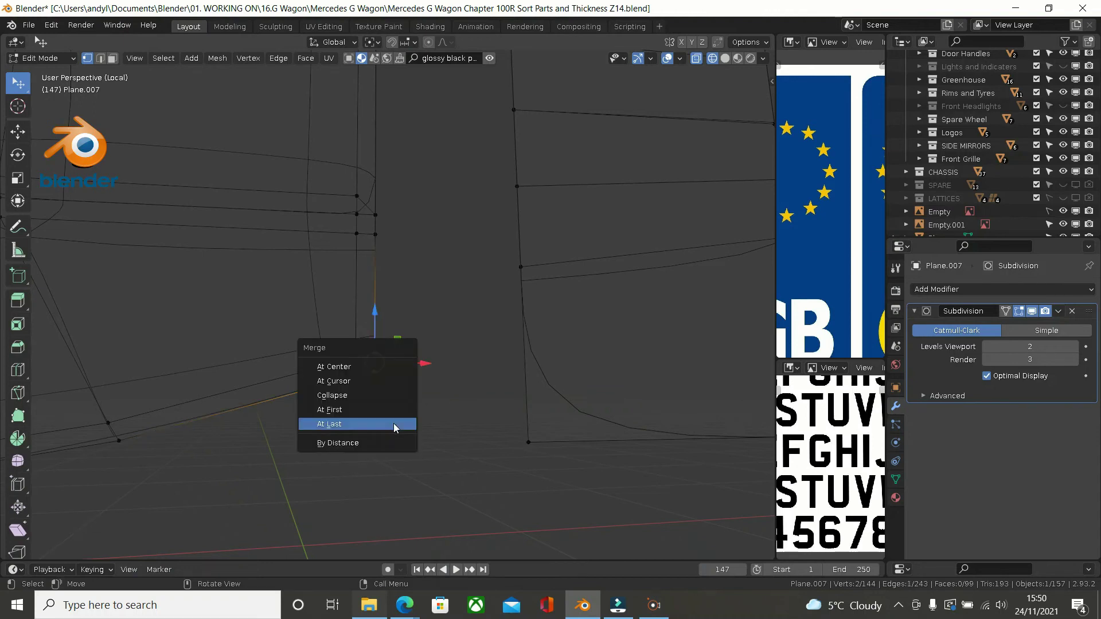
pyautogui.click(393, 423)
pyautogui.moveTo(387, 401); pyautogui.dragTo(329, 390, button='middle')
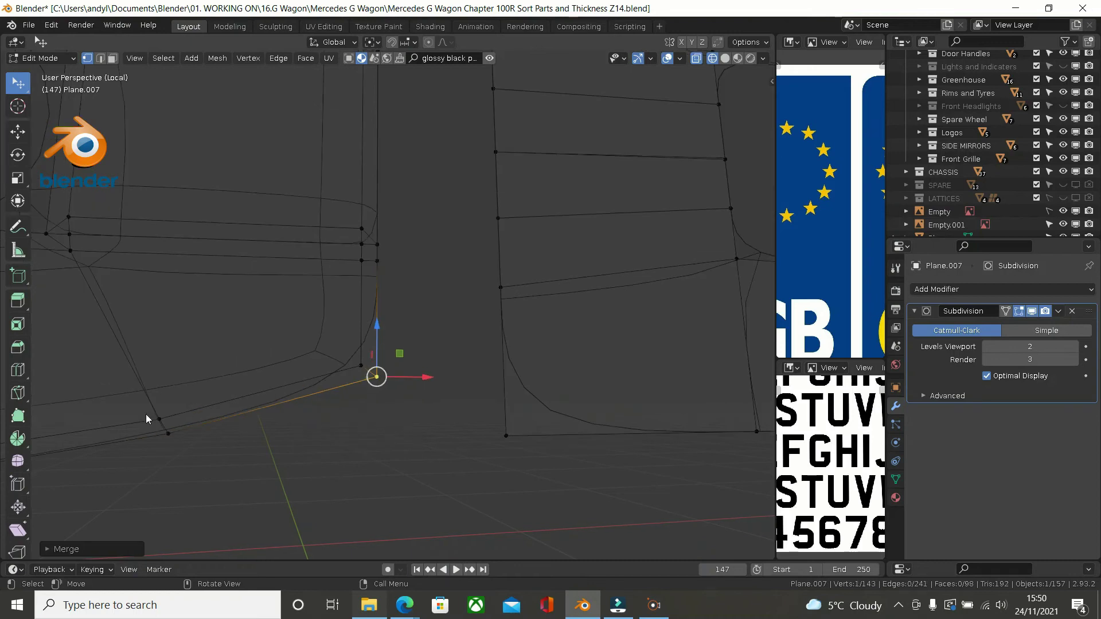
pyautogui.hotkey('ctrl', 'r')
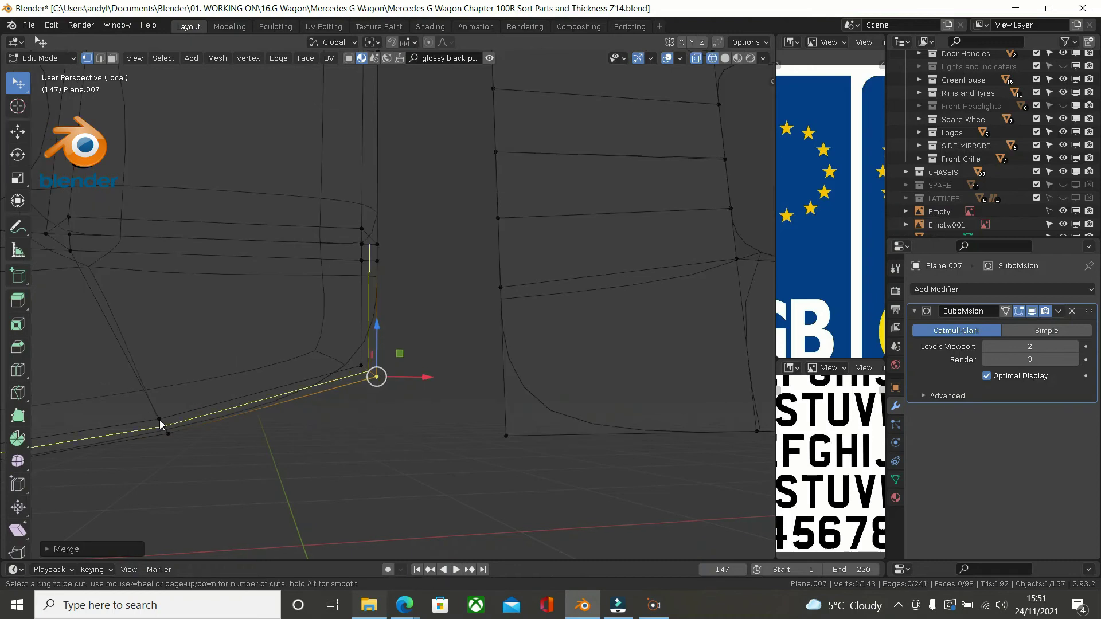
# Step: In front view, knife-cut from the inset's lower-right corner vertex horizontally across to the G's right edge
pyautogui.moveTo(160, 420); pyautogui.dragTo(119, 335, button='middle')
pyautogui.keyDown('shift'); pyautogui.moveTo(264, 239); pyautogui.dragTo(267, 374, button='middle'); pyautogui.keyUp('shift')
pyautogui.scroll(2, 368, 328)
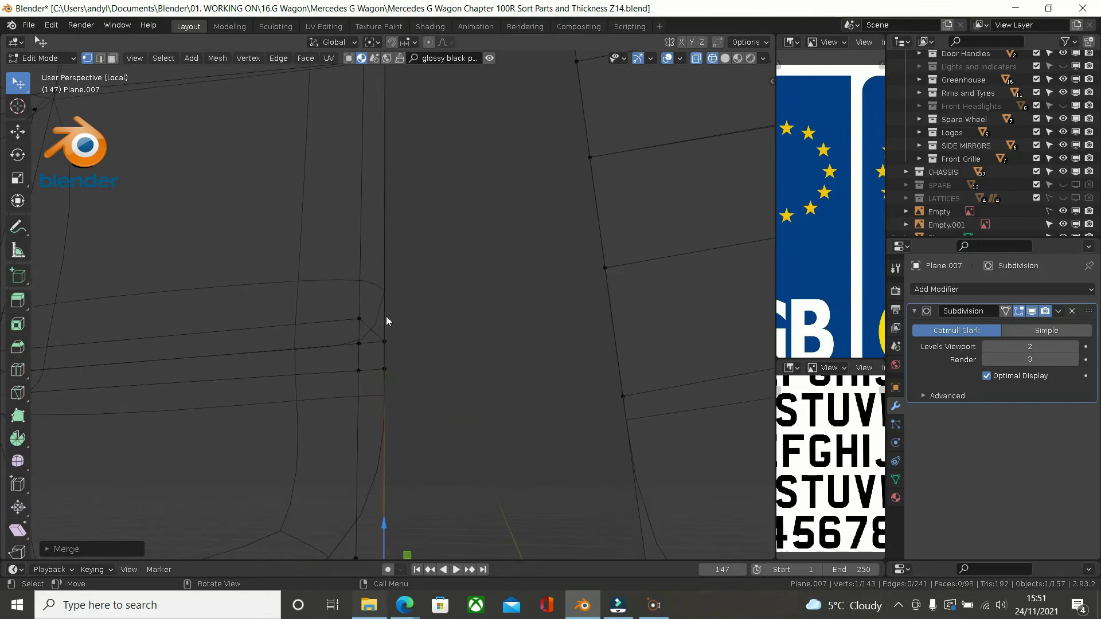
pyautogui.moveTo(394, 329); pyautogui.dragTo(403, 332, button='middle')
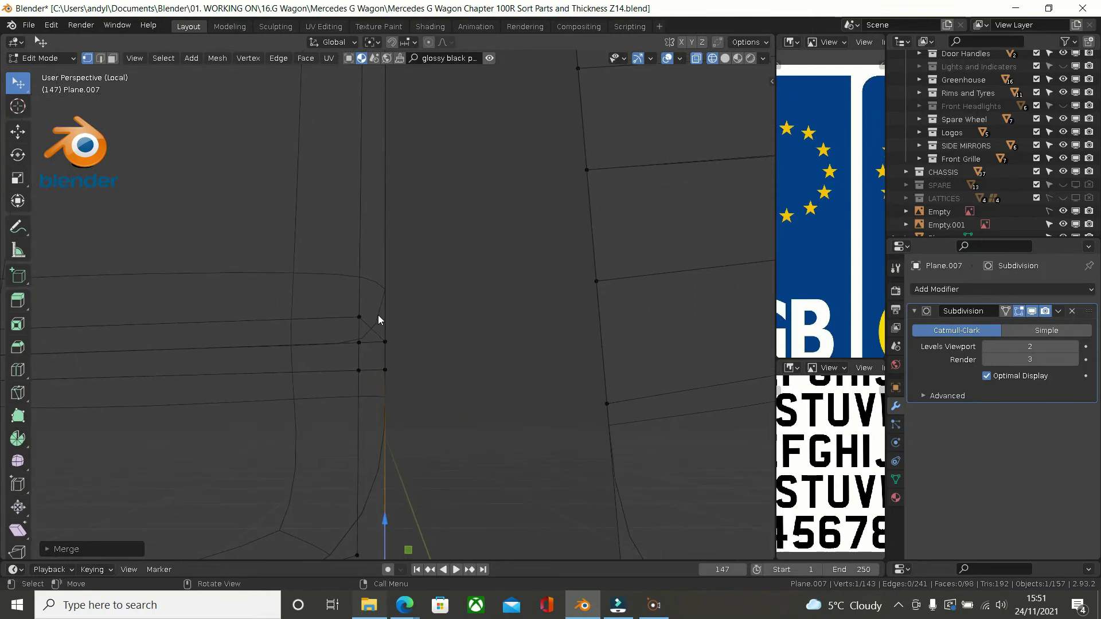
pyautogui.press('KP_1')
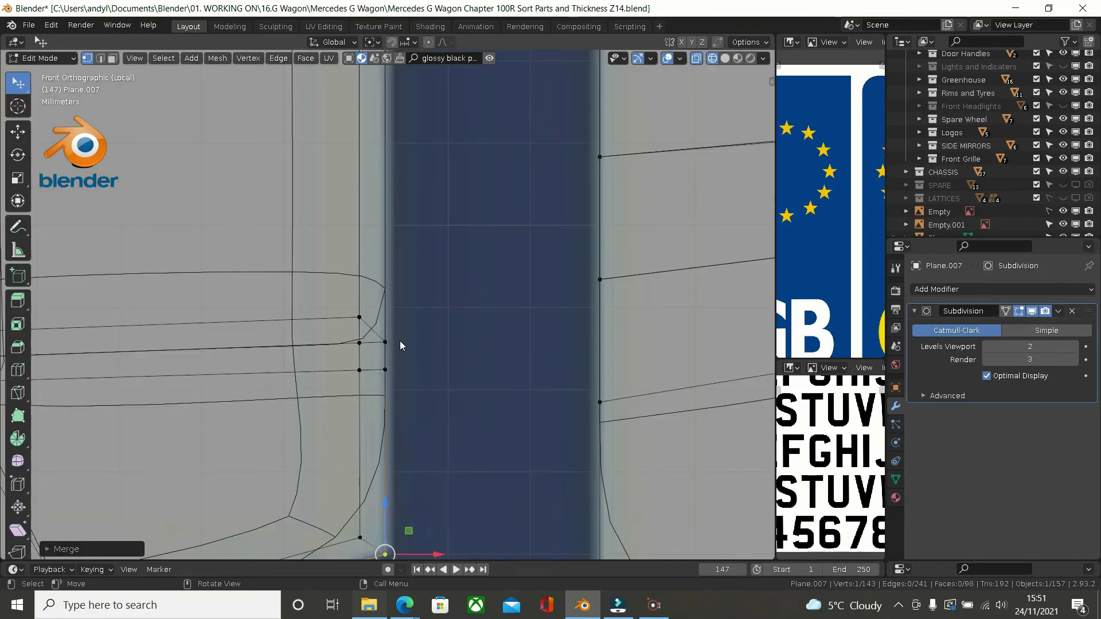
pyautogui.press('k')
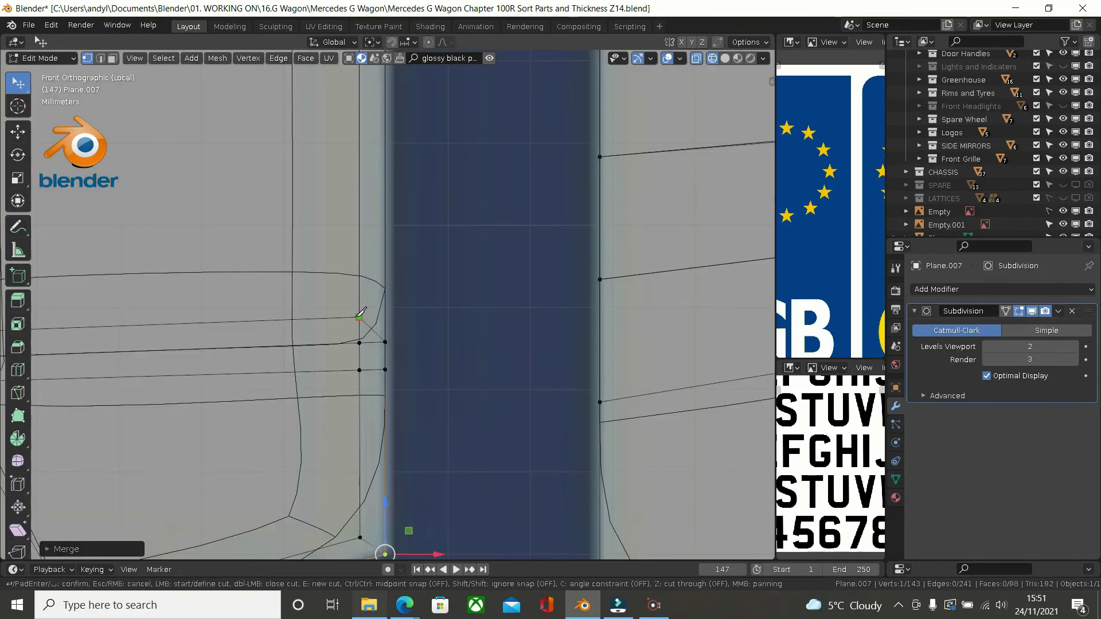
pyautogui.click(359, 316)
pyautogui.click(400, 312)
pyautogui.press('Return')
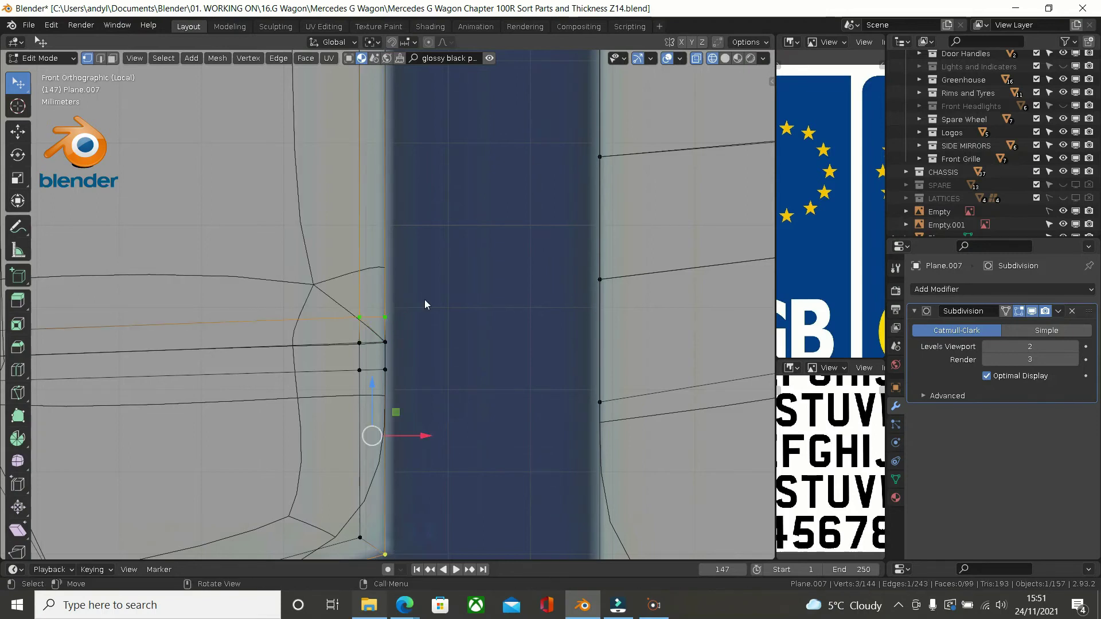
# Step: Dissolve the diagonal edge between the inset's lower-right corner vertex and the G's right edge, and clear the selection
pyautogui.click(372, 326)
pyautogui.keyDown('shift'); pyautogui.click(383, 341); pyautogui.keyUp('shift')
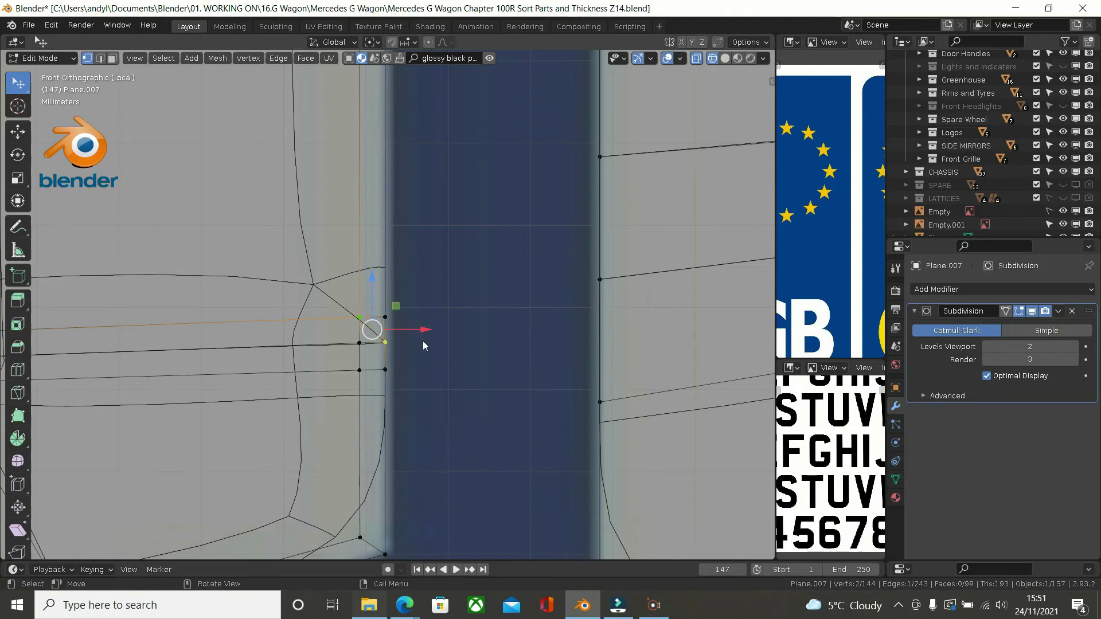
pyautogui.press('x')
pyautogui.click(422, 341)
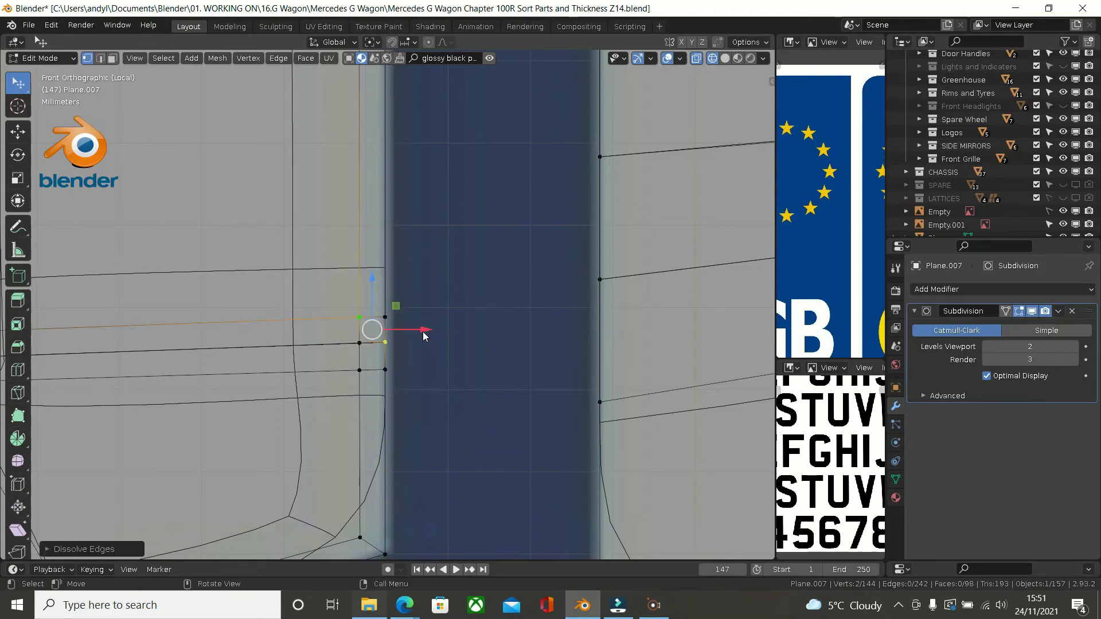
pyautogui.click(442, 359)
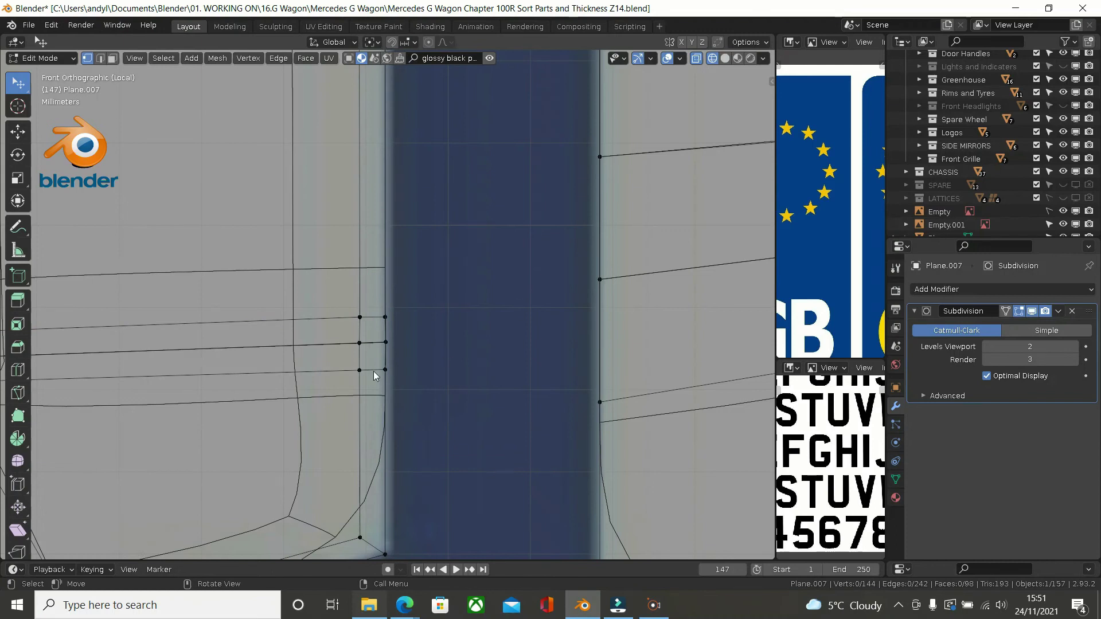
# Step: Try a loop cut through the narrow strip along the G's right edge and undo it
pyautogui.hotkey('ctrl', 'r')
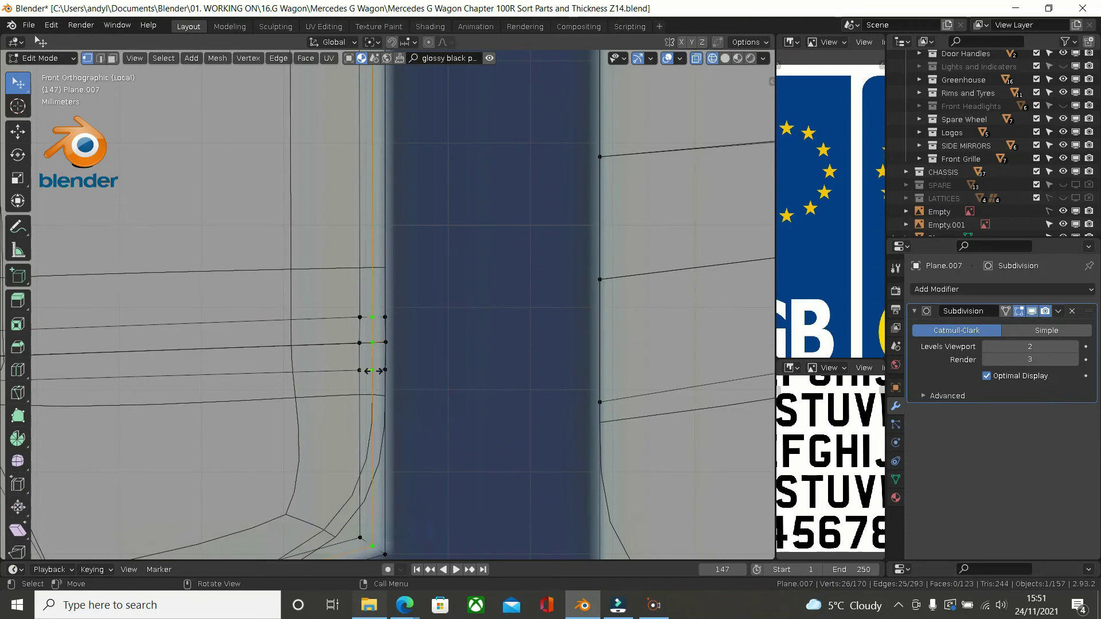
pyautogui.click(375, 374)
pyautogui.rightClick(414, 369)
pyautogui.hotkey('ctrl', 'z')
# Step: Try a loop cut through the narrow border strip running around the G's outline and undo it
pyautogui.scroll(-3, 417, 395)
pyautogui.scroll(-2, 417, 393)
pyautogui.keyDown('shift'); pyautogui.moveTo(411, 343); pyautogui.dragTo(441, 445, button='middle'); pyautogui.keyUp('shift')
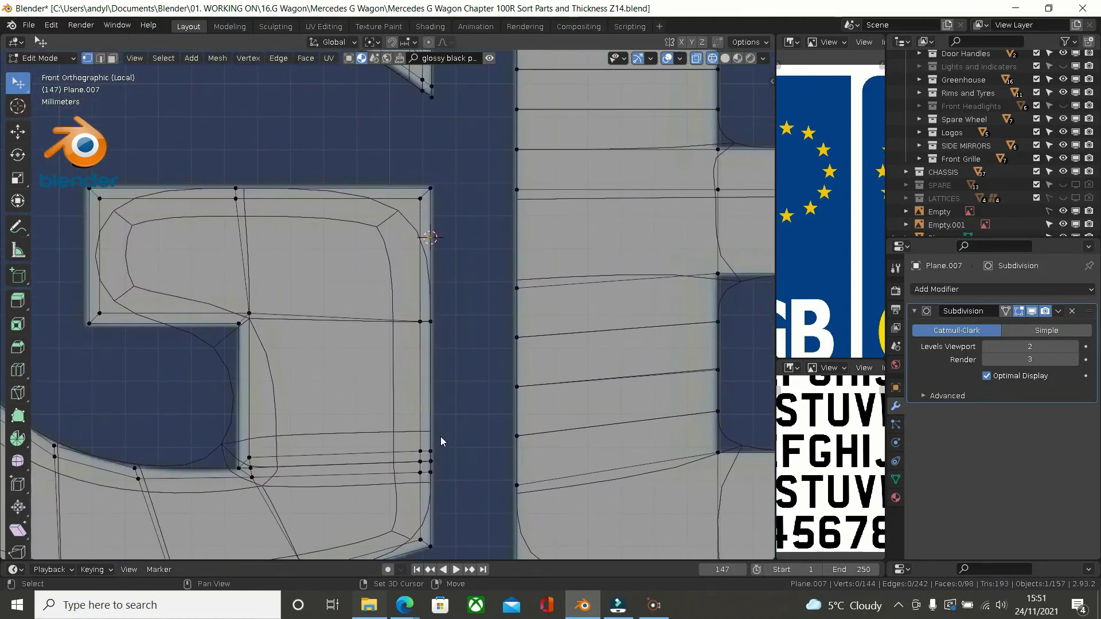
pyautogui.scroll(-1, 404, 387)
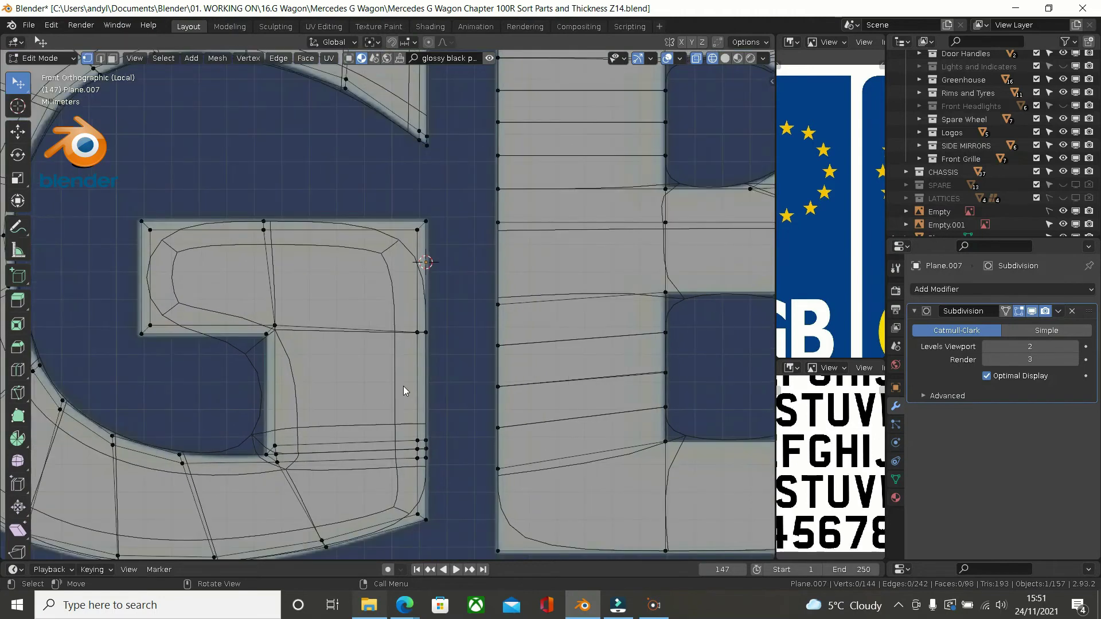
pyautogui.hotkey('ctrl', 'r')
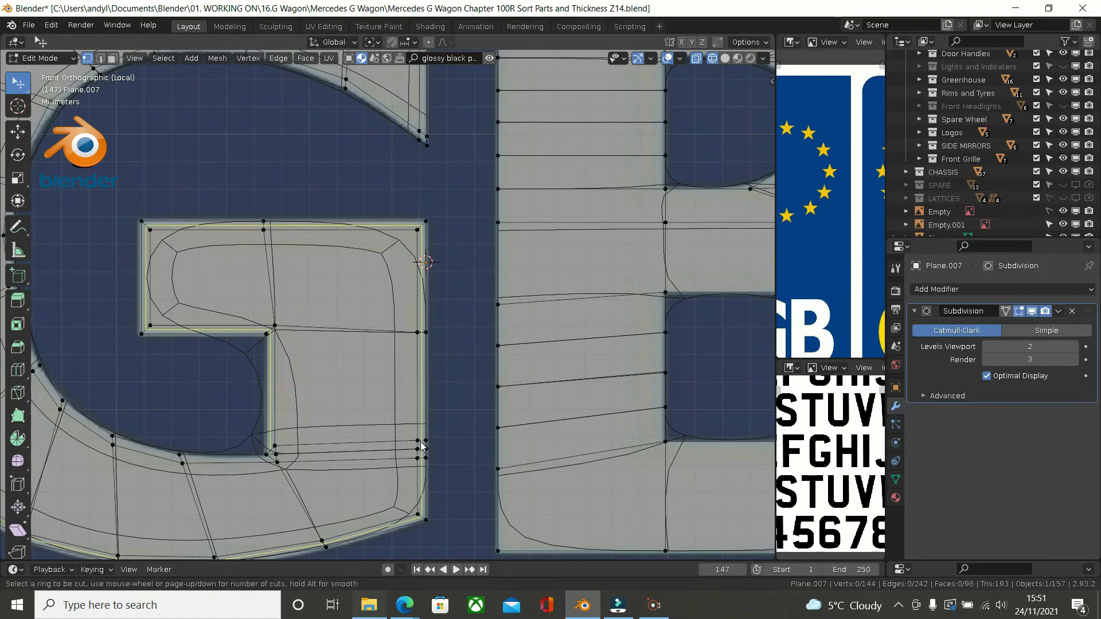
pyautogui.click(421, 445)
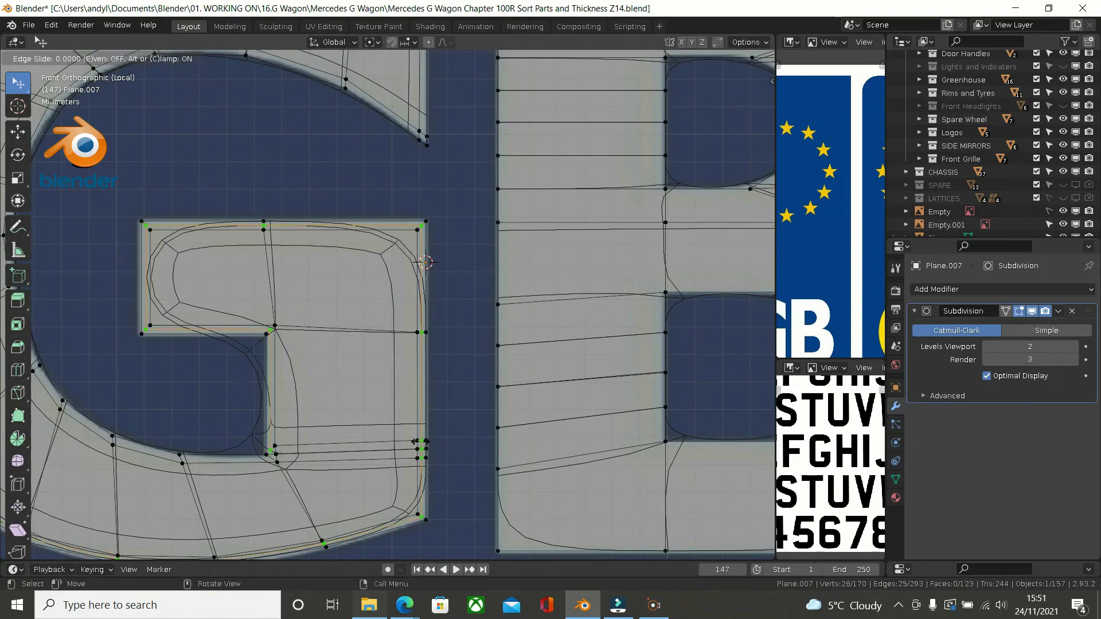
pyautogui.click(371, 441)
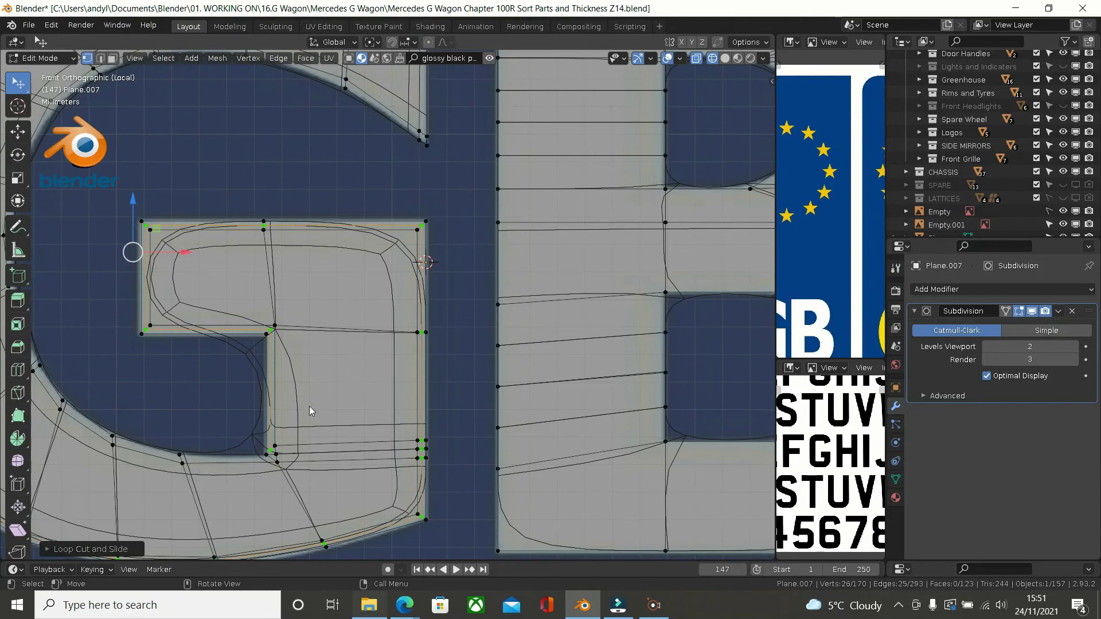
pyautogui.hotkey('alt', 'a')
# Step: Add a vertical loop cut with even spacing close to the left end of the G's crossbar
pyautogui.scroll(-3, 268, 367)
pyautogui.moveTo(269, 383)
pyautogui.keyDown('shift'); pyautogui.mouseDown(button='middle')
pyautogui.moveTo(294, 412)
pyautogui.moveTo(308, 383)
pyautogui.moveTo(297, 395)
pyautogui.moveTo(260, 395)
pyautogui.moveTo(282, 397)
pyautogui.mouseUp(button='middle'); pyautogui.keyUp('shift')
pyautogui.press('Tab')
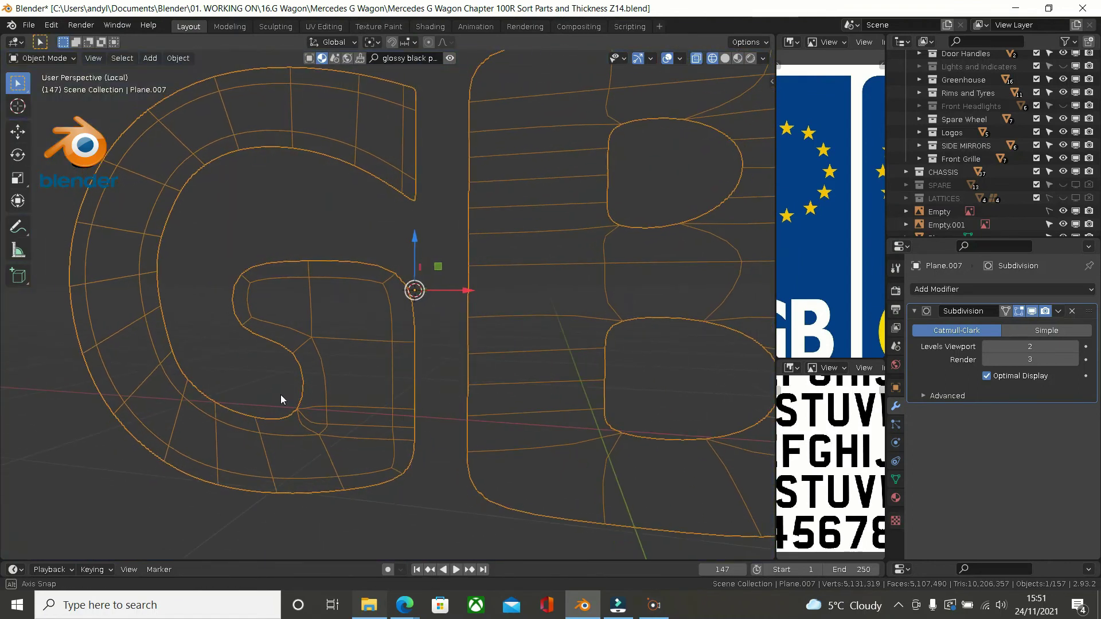
pyautogui.press('Tab')
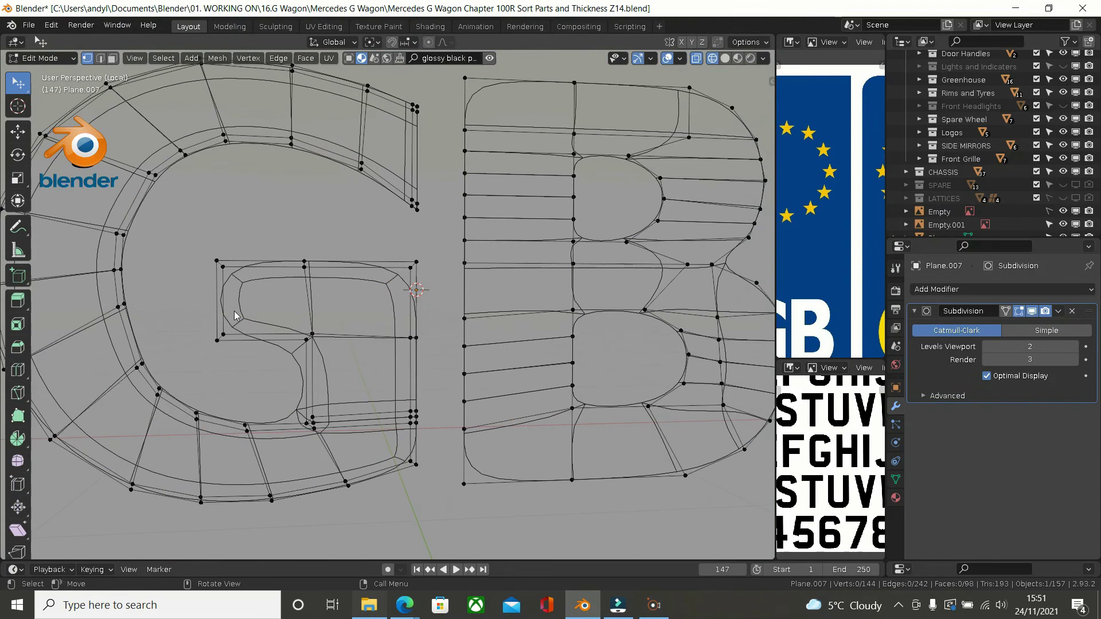
pyautogui.scroll(2, 234, 310)
pyautogui.moveTo(234, 311); pyautogui.dragTo(267, 335, button='middle')
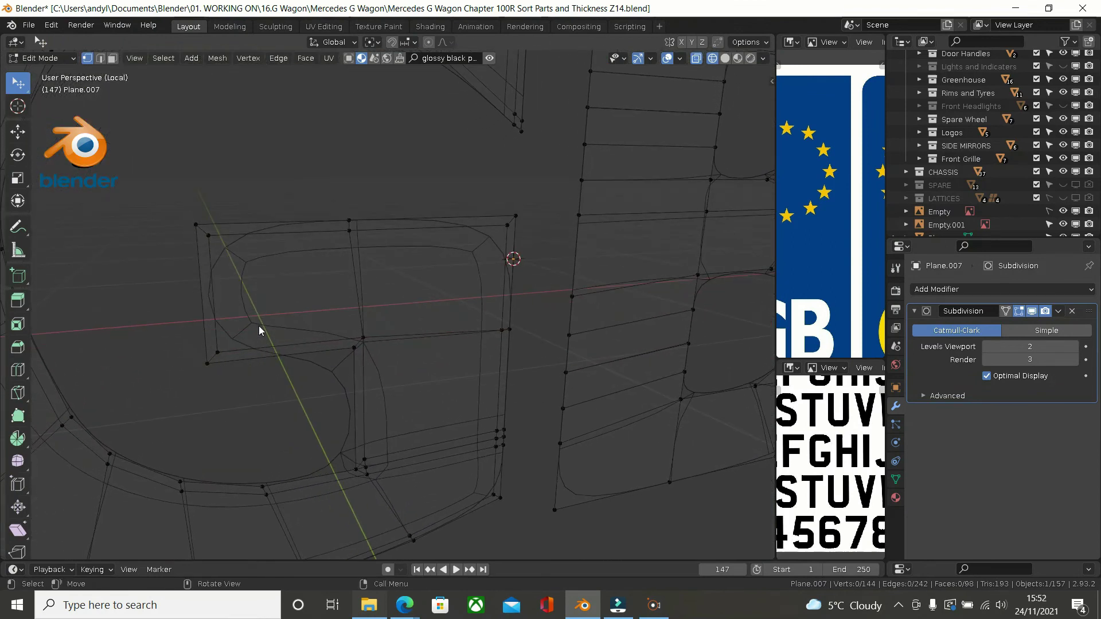
pyautogui.hotkey('ctrl', 'r')
pyautogui.click(234, 235)
pyautogui.press('e')
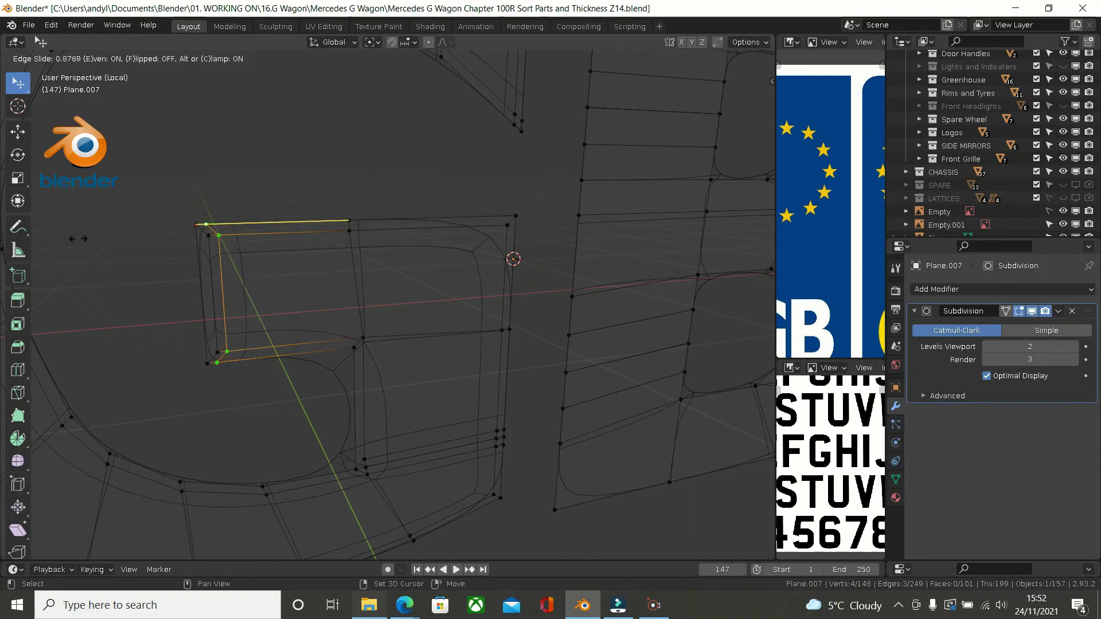
pyautogui.click(49, 238)
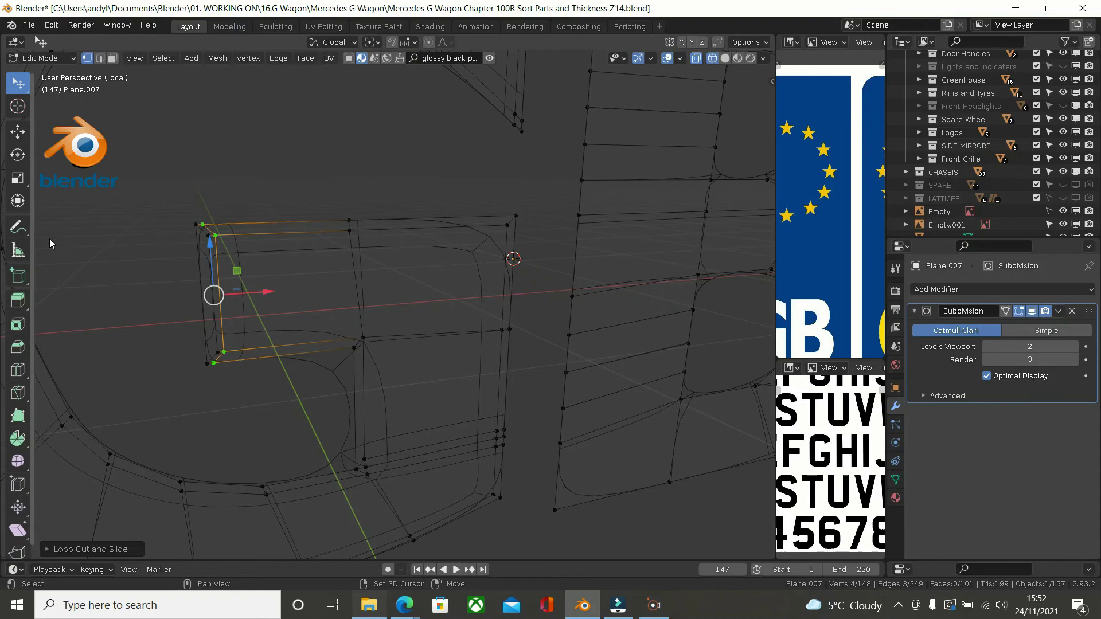
# Step: Add horizontal loop cuts through the G's crossbar, one close to its top edge and an even one close to its lower edge
pyautogui.hotkey('ctrl', 'r')
pyautogui.click(225, 256)
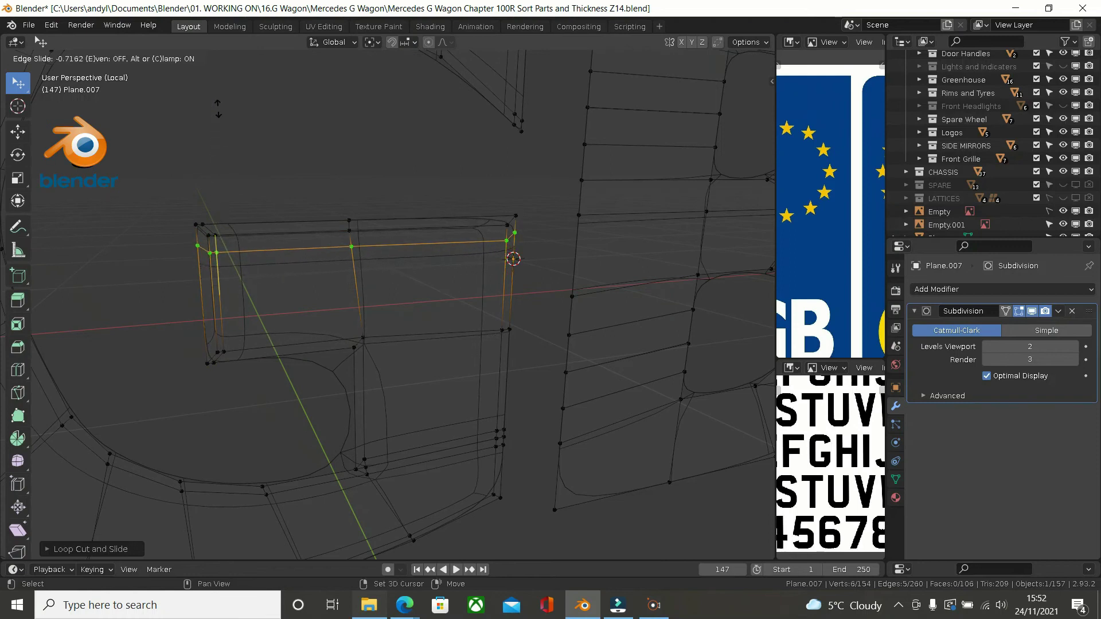
pyautogui.click(217, 548)
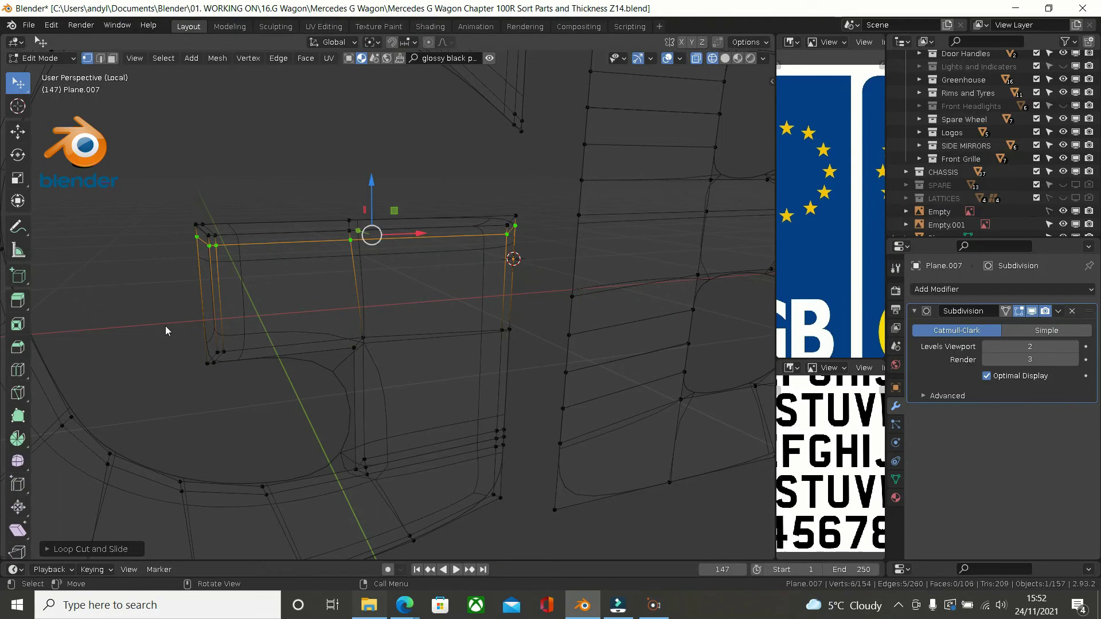
pyautogui.hotkey('ctrl', 'r')
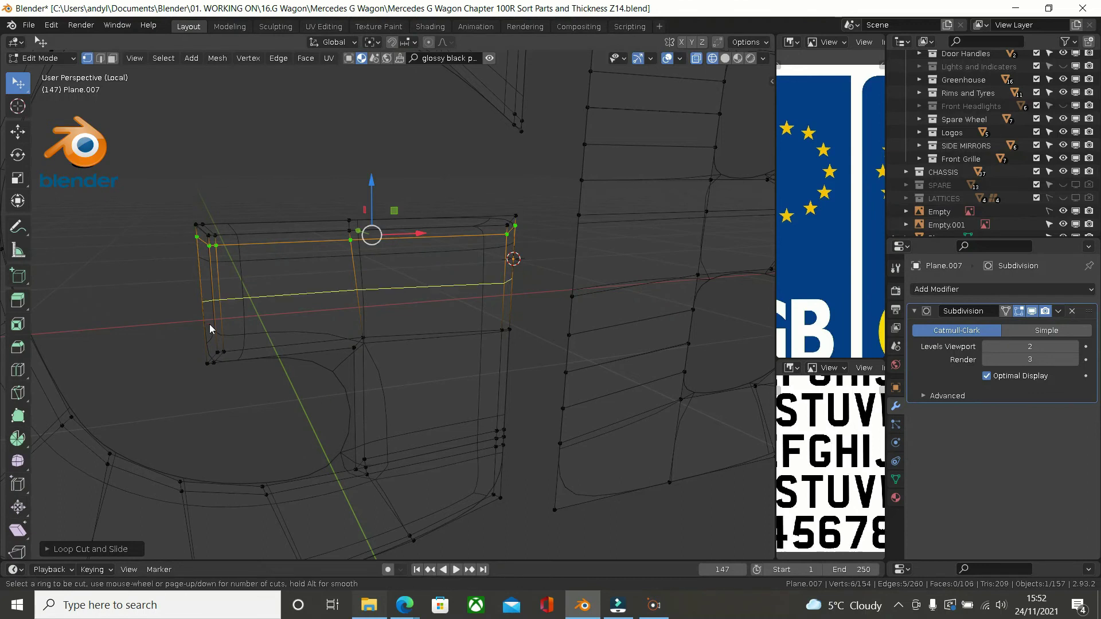
pyautogui.click(209, 325)
pyautogui.press('e')
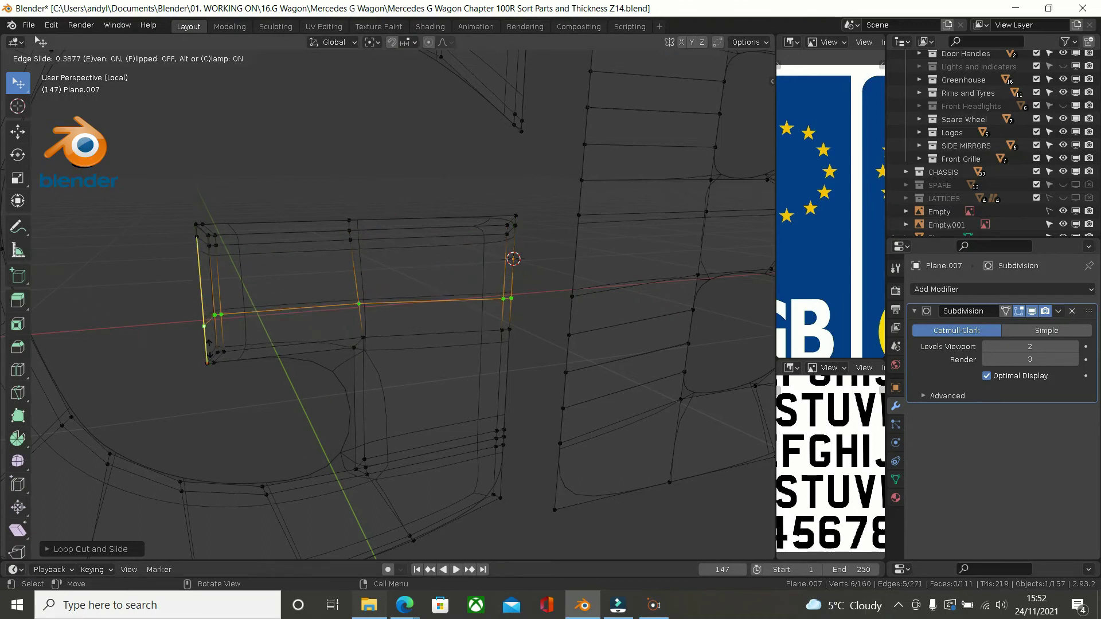
pyautogui.click(209, 378)
# Step: Examine the subdivided G against the reference from the front, comparing its crossbar corners with the unsmoothed mesh
pyautogui.scroll(-2, 254, 394)
pyautogui.press('Tab')
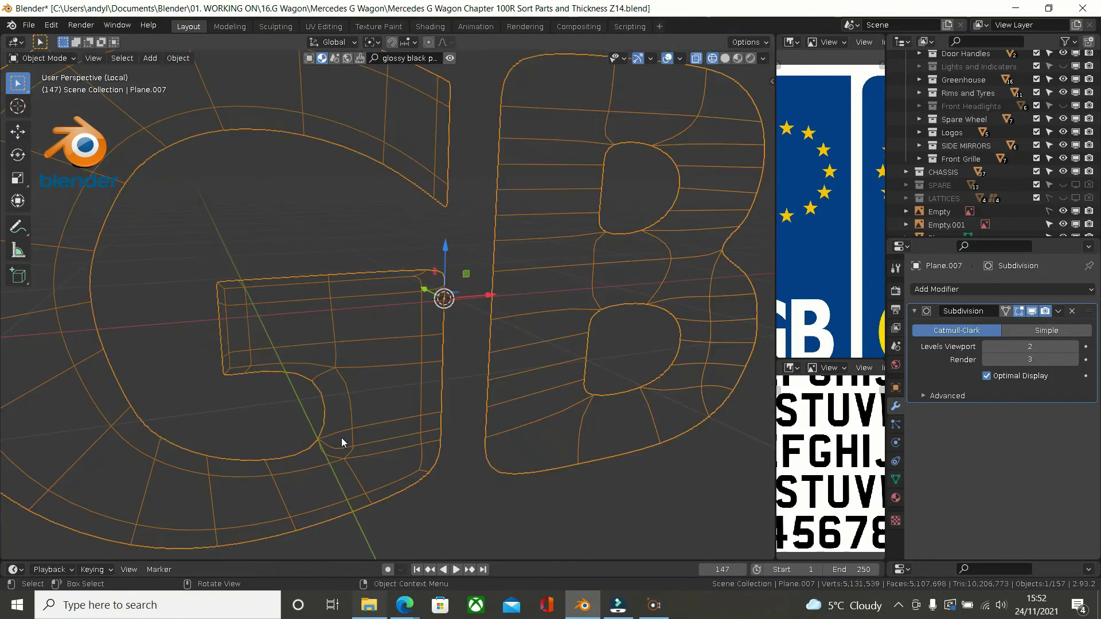
pyautogui.moveTo(342, 438); pyautogui.dragTo(339, 412, button='middle')
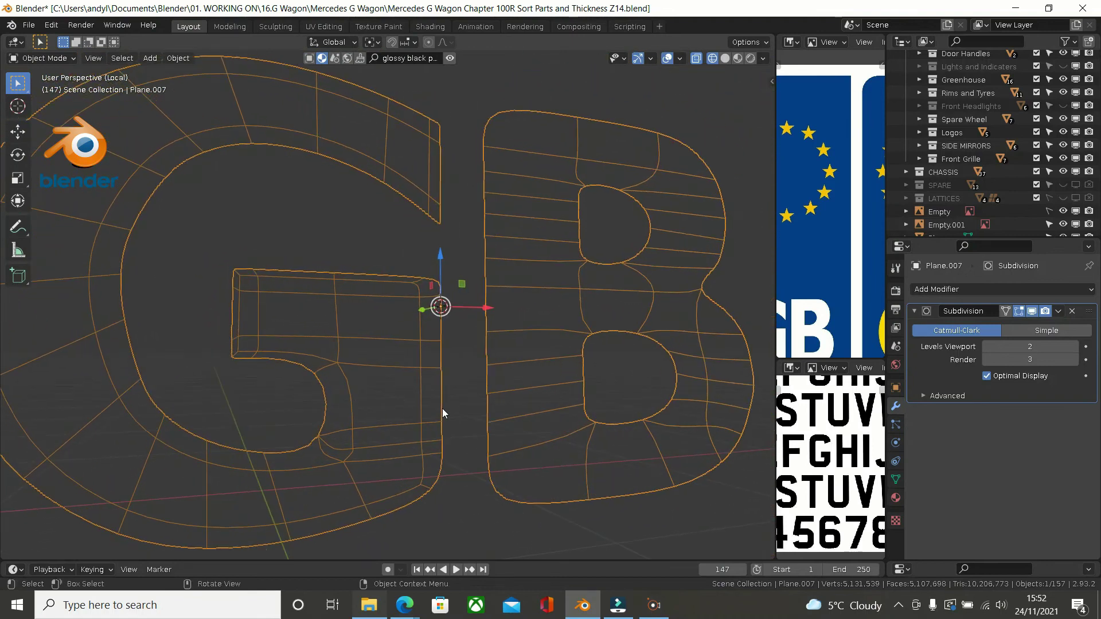
pyautogui.scroll(-2, 445, 412)
pyautogui.press('KP_1')
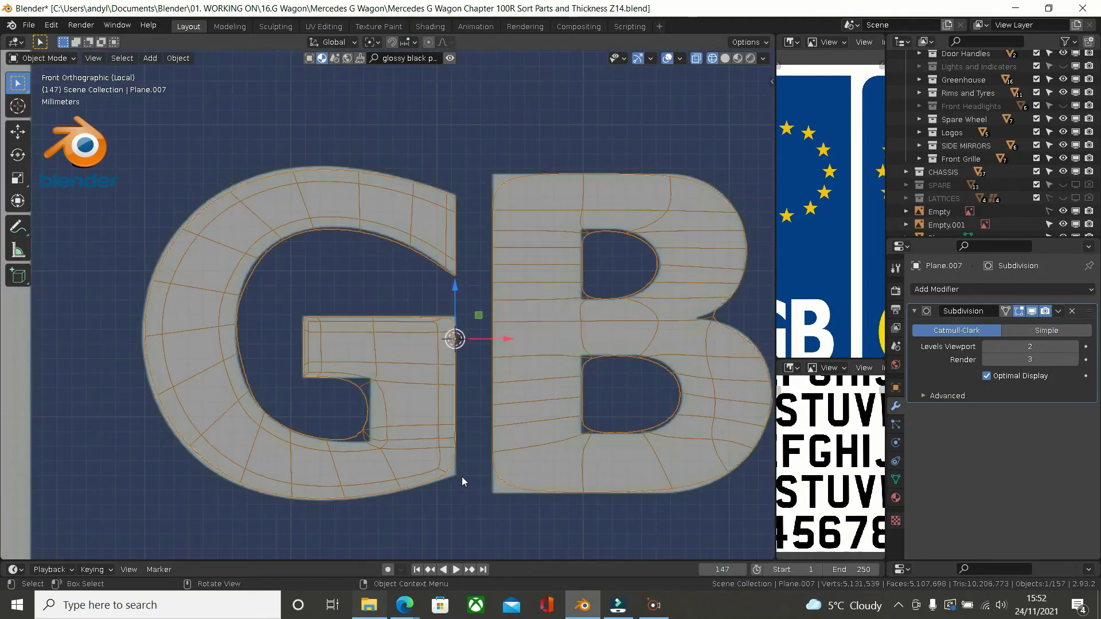
pyautogui.scroll(2, 462, 476)
pyautogui.scroll(1, 364, 414)
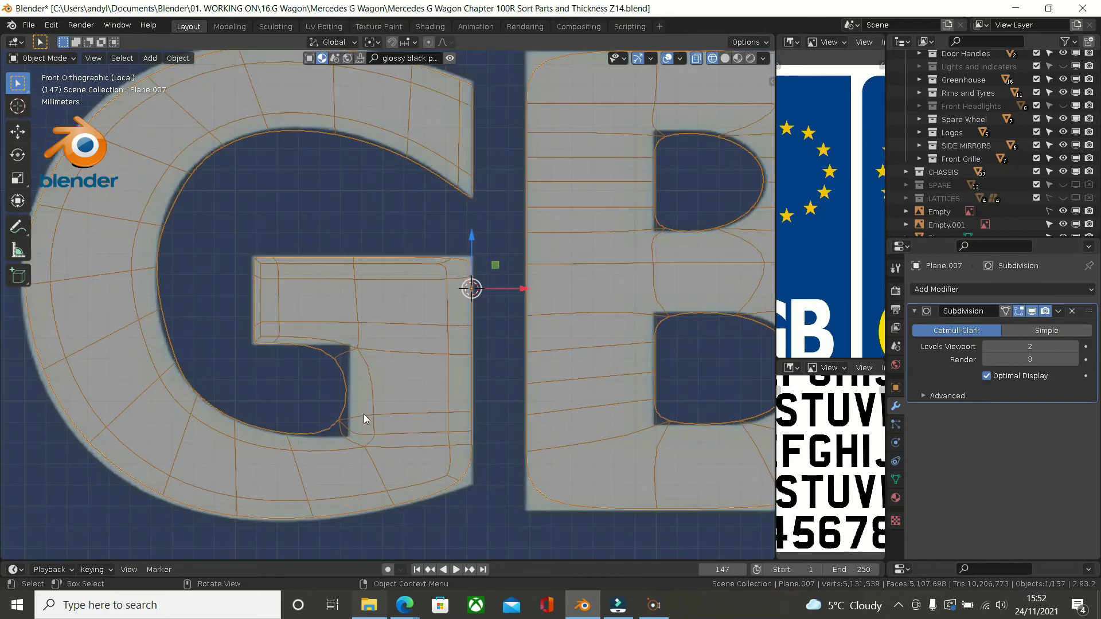
pyautogui.press('Tab')
pyautogui.press('Tab')
pyautogui.press('Tab')
pyautogui.press('Tab')
pyautogui.press('Tab')
pyautogui.press('Tab')
pyautogui.press('Tab')
pyautogui.press('Tab')
pyautogui.press('Tab')
# Step: Add an even vertical loop cut through the G's crossbar, slid close to the inner corner below it
pyautogui.scroll(3, 367, 356)
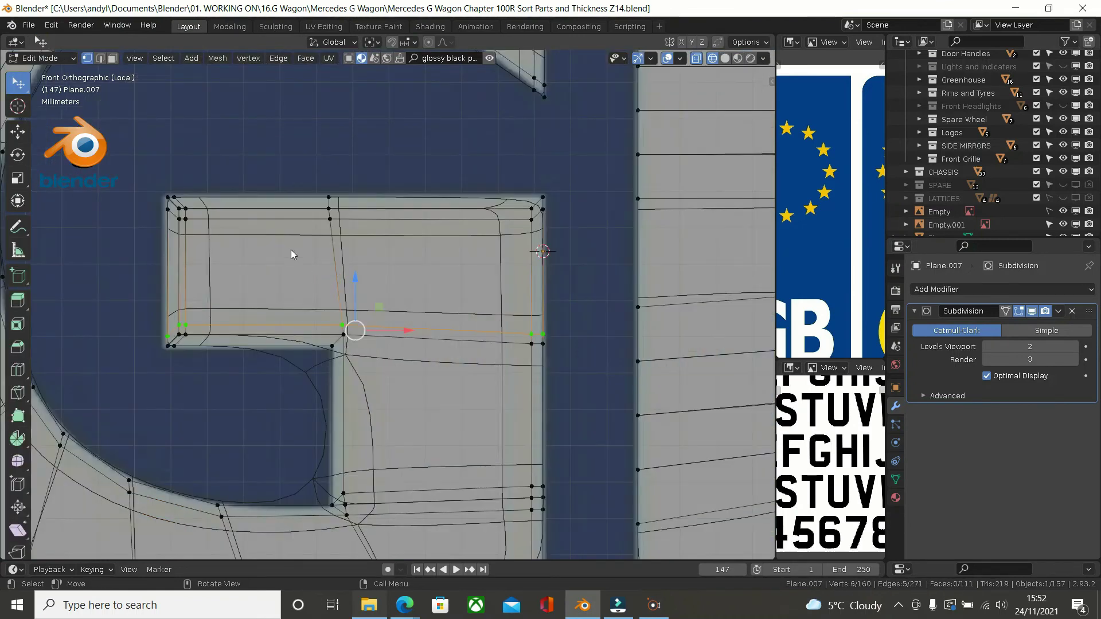
pyautogui.hotkey('ctrl', 'r')
pyautogui.click(280, 197)
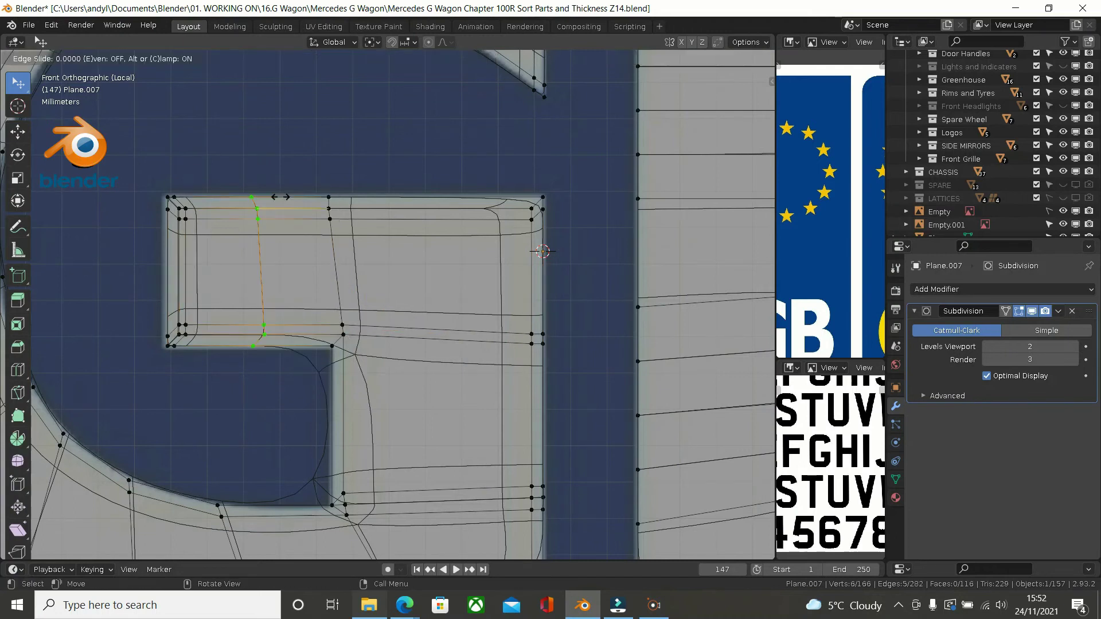
pyautogui.press('e')
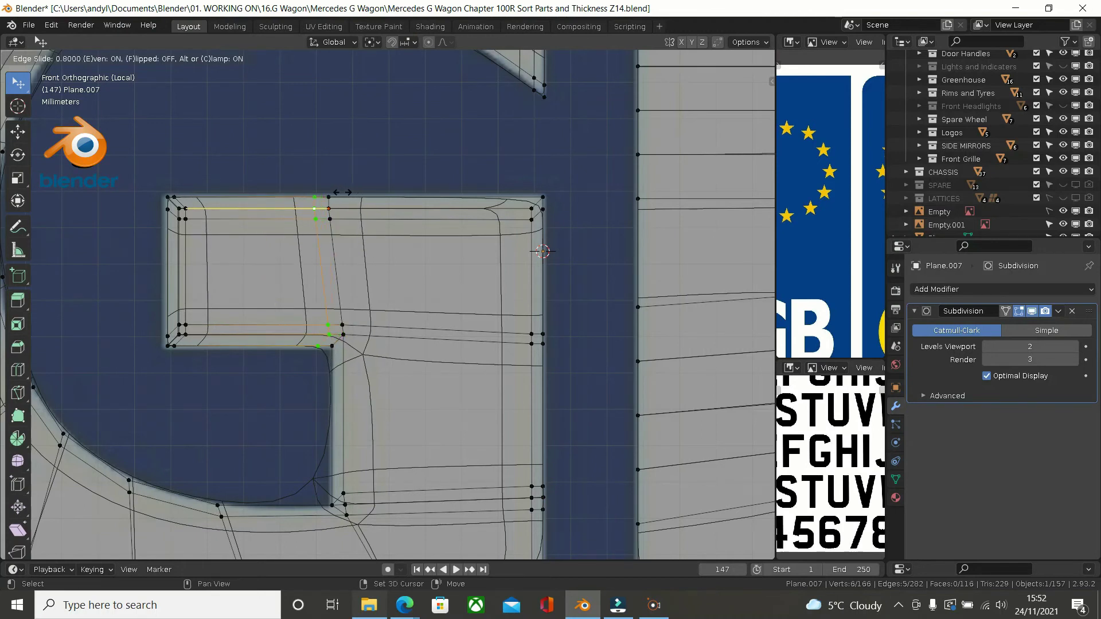
pyautogui.click(417, 192)
pyautogui.scroll(-1, 419, 343)
# Step: Add an even, flipped loop cut across the G's lower curve, slid close to the lower inner corner, and check the smoothed shape
pyautogui.keyDown('shift'); pyautogui.moveTo(421, 391); pyautogui.dragTo(413, 284, button='middle'); pyautogui.keyUp('shift')
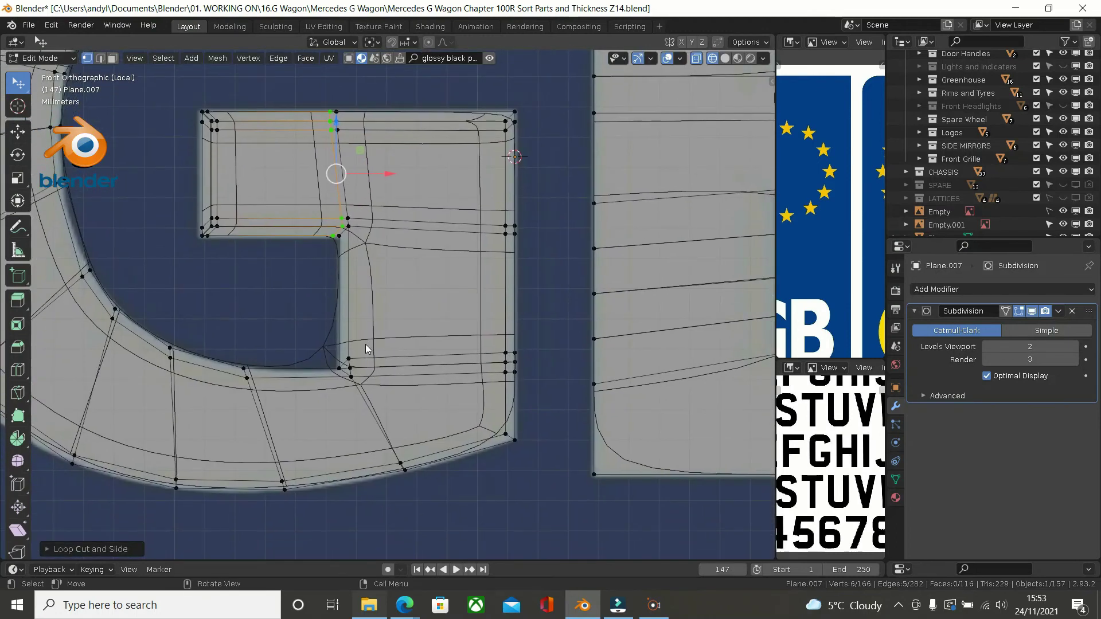
pyautogui.hotkey('ctrl', 'r')
pyautogui.click(333, 399)
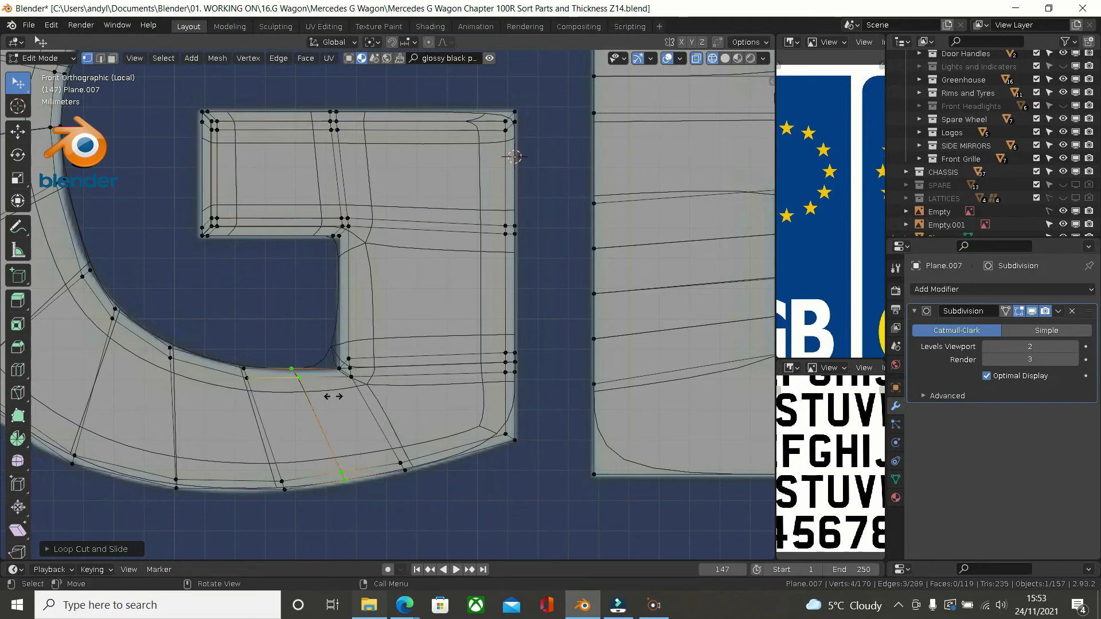
pyautogui.press('e')
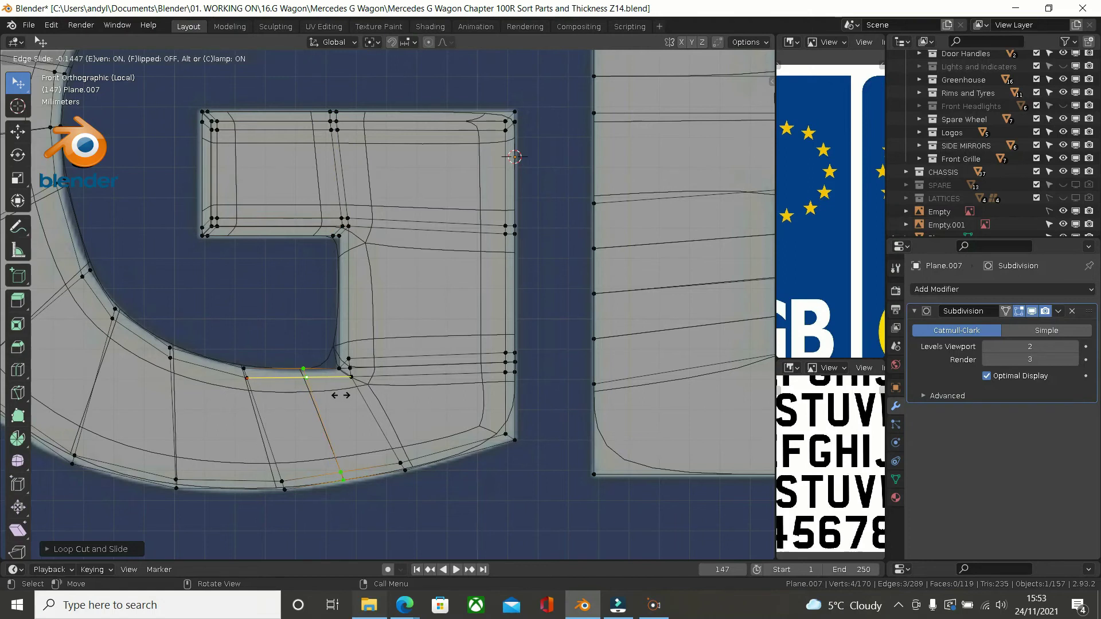
pyautogui.press('f')
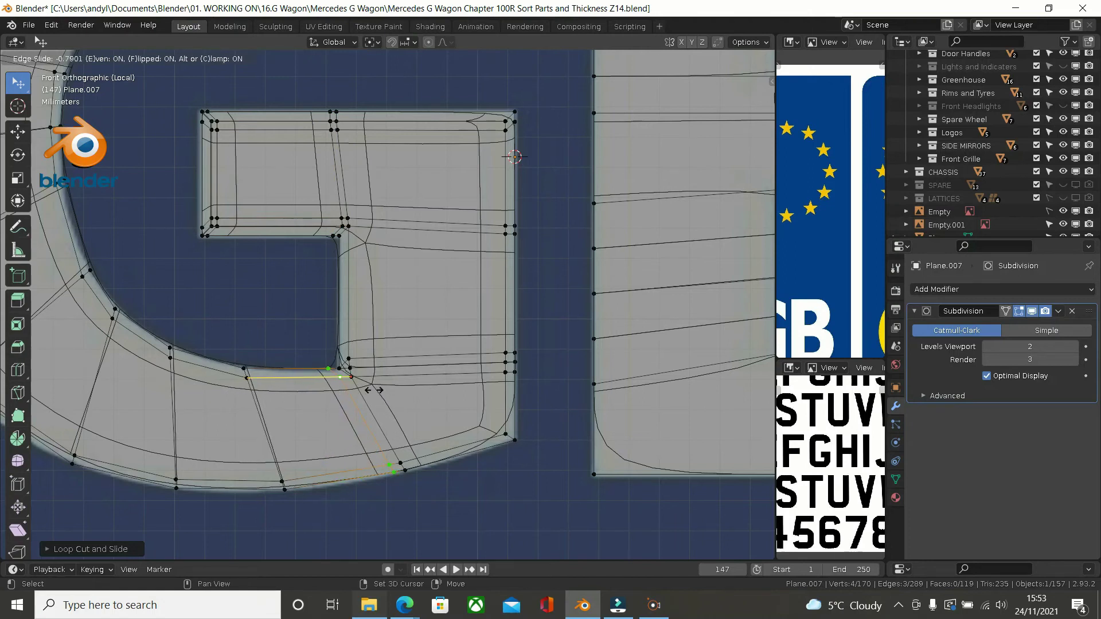
pyautogui.click(428, 387)
pyautogui.scroll(-2, 418, 482)
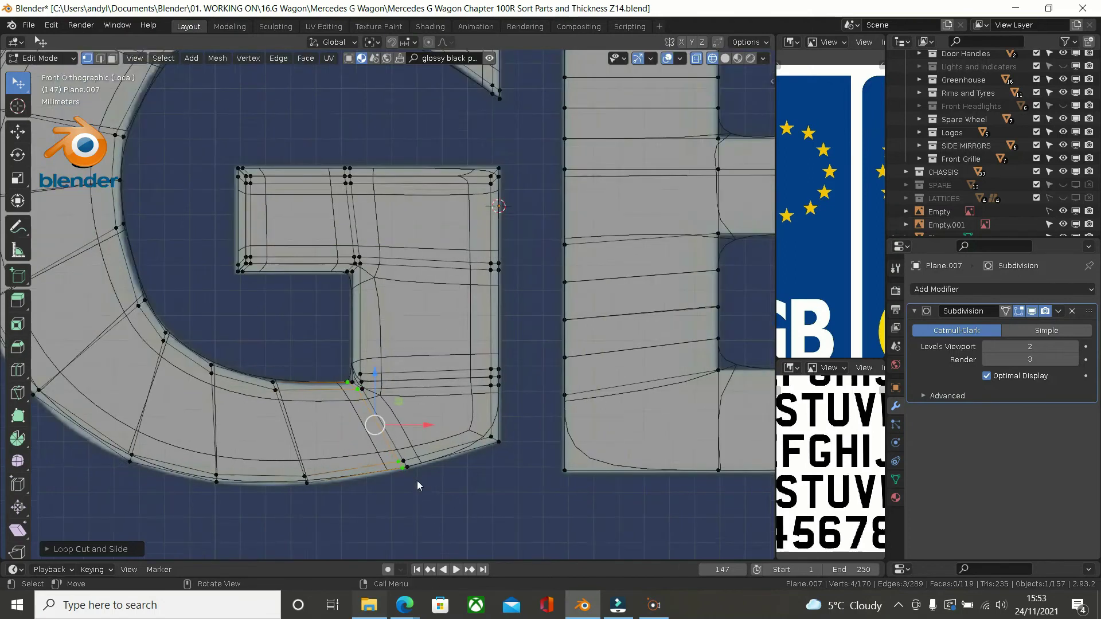
pyautogui.scroll(-1, 417, 484)
pyautogui.press('Tab')
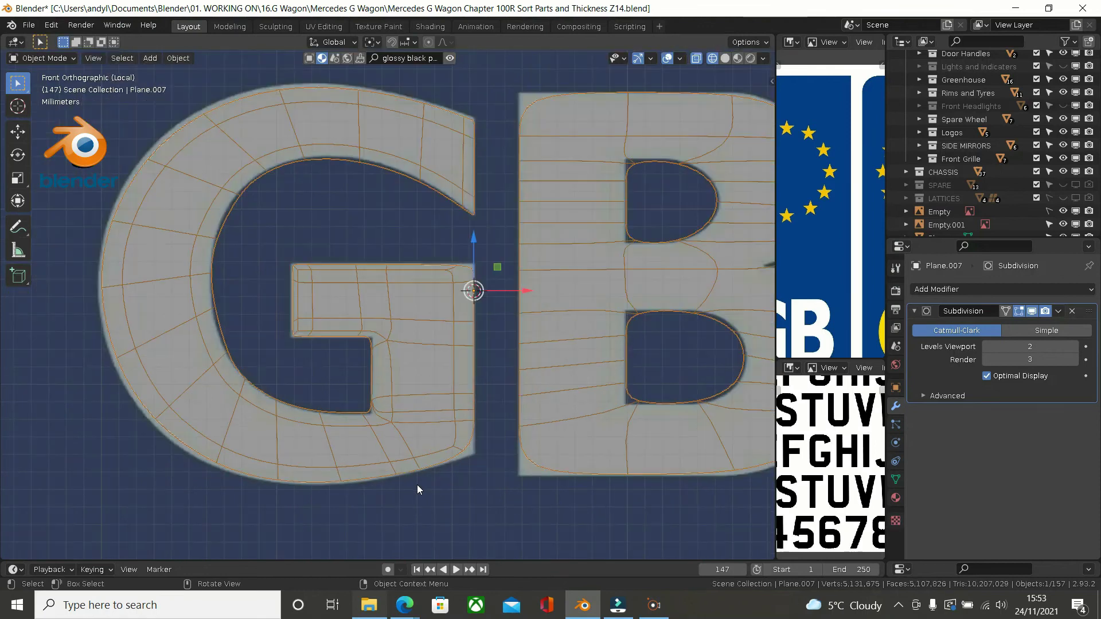
pyautogui.scroll(-1, 418, 484)
pyautogui.press('Tab')
pyautogui.press('Tab')
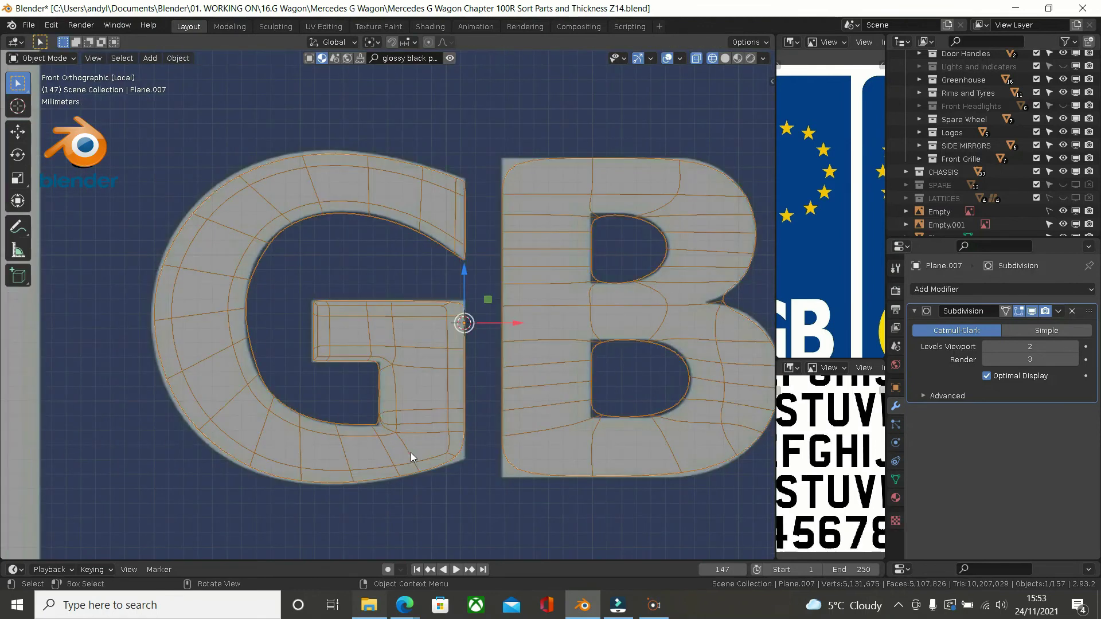
# Step: Move the vertex pair at the upper left of the G's inner curve slightly left and about 0.00004 m up along Z
pyautogui.press('Tab')
pyautogui.scroll(5, 232, 247)
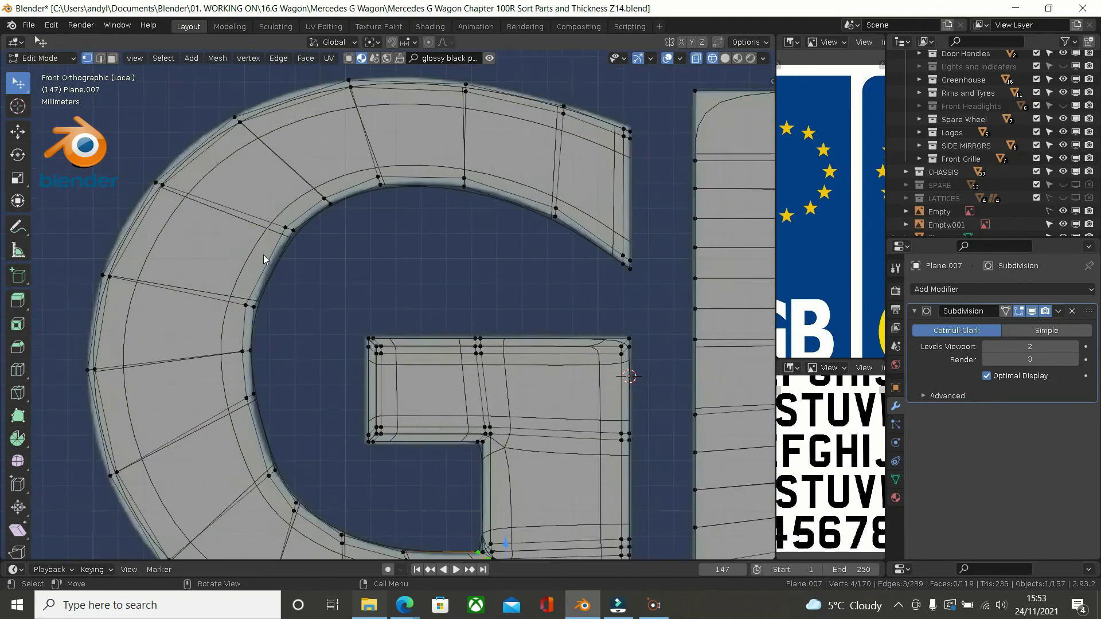
pyautogui.scroll(1, 282, 253)
pyautogui.click(297, 209)
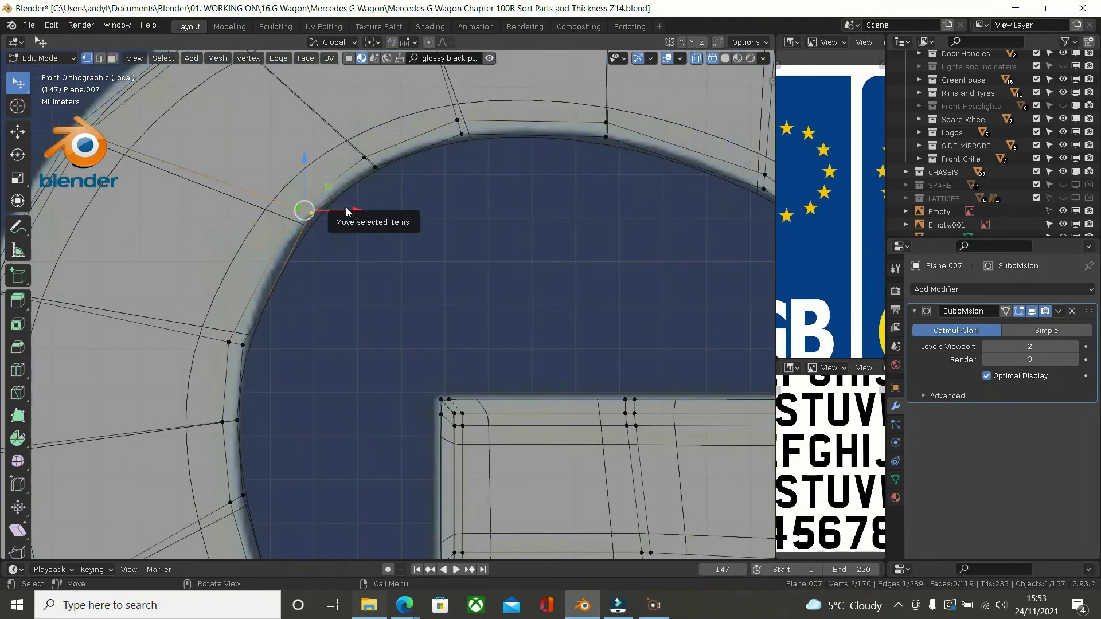
pyautogui.moveTo(347, 212); pyautogui.dragTo(337, 207)
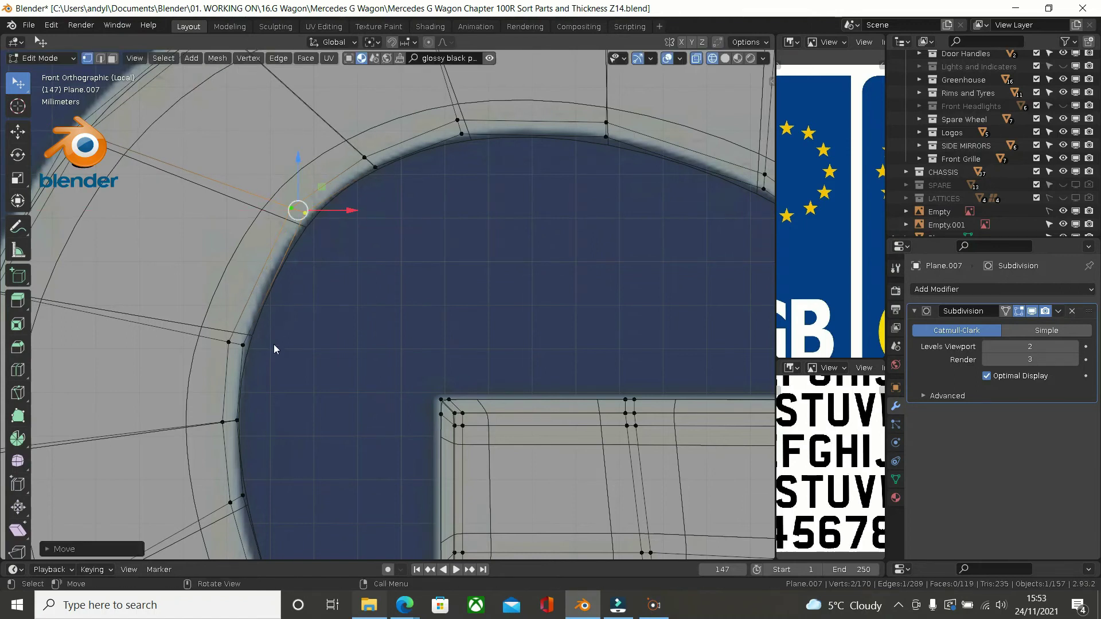
pyautogui.click(240, 344)
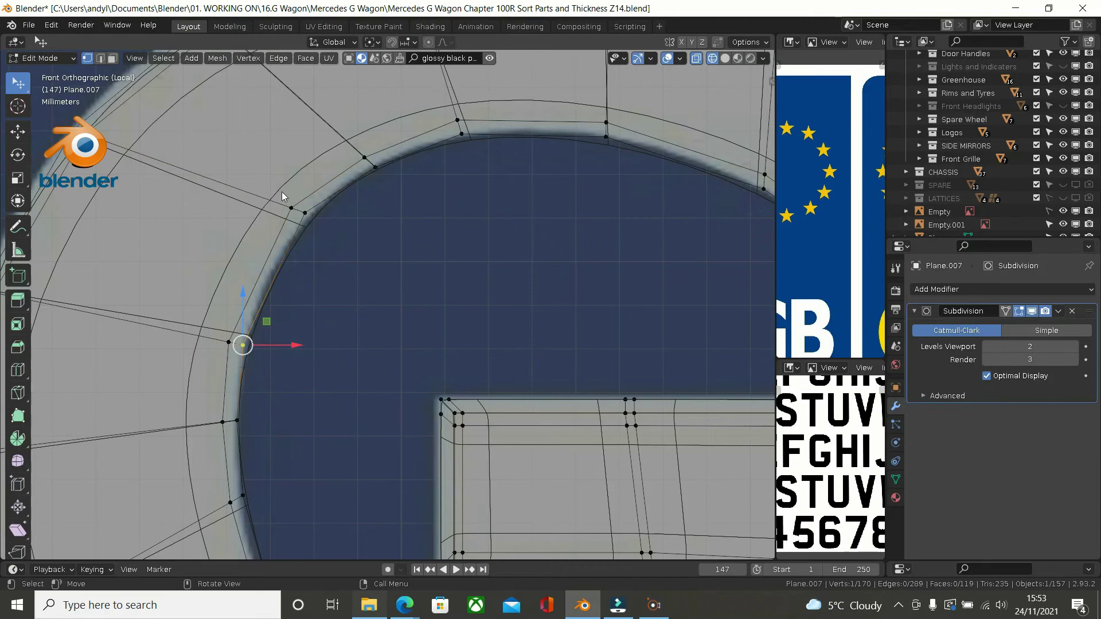
pyautogui.keyDown('shift'); pyautogui.click(304, 213); pyautogui.keyUp('shift')
pyautogui.press('g')
pyautogui.press('z')
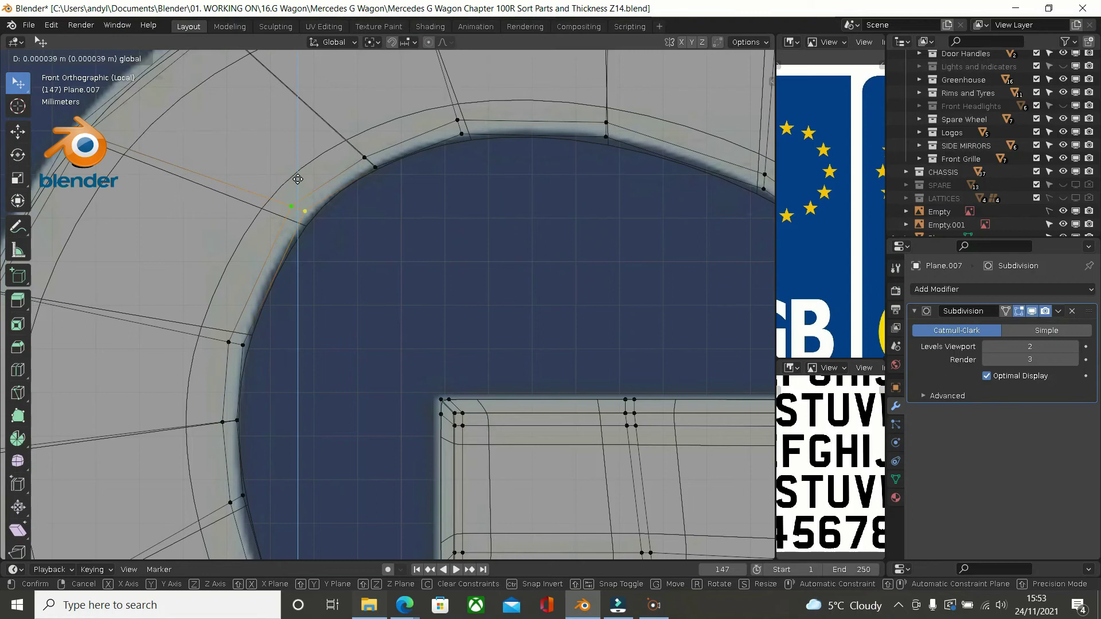
pyautogui.click(297, 178)
# Step: Move the vertex pair on the left side of the G's inner curve slightly left along X and check the smoothed outline
pyautogui.scroll(-1, 325, 235)
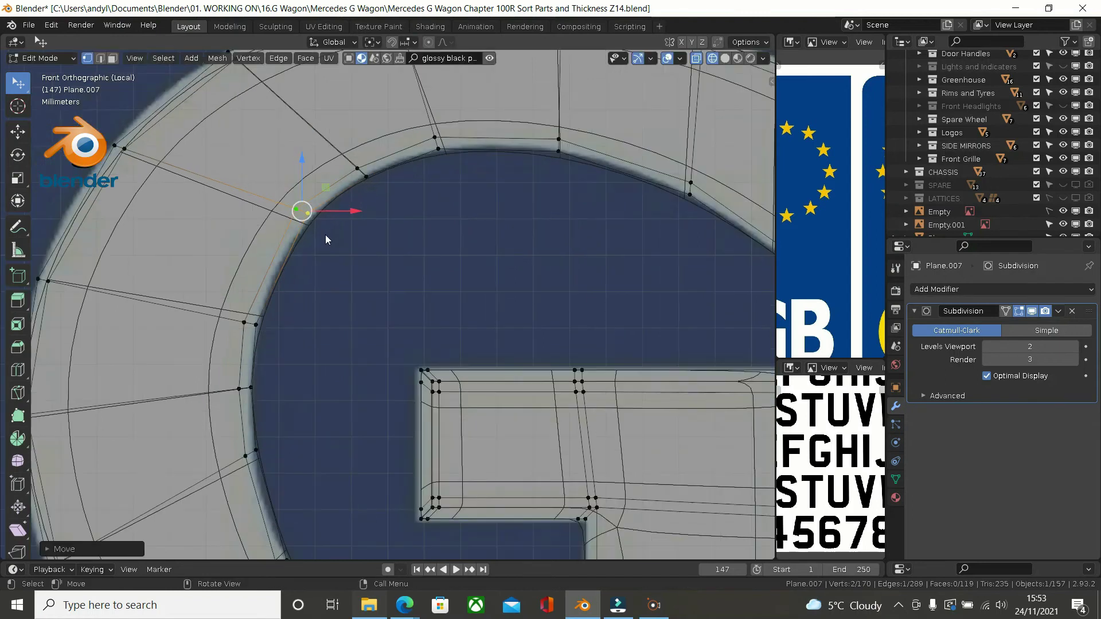
pyautogui.click(246, 324)
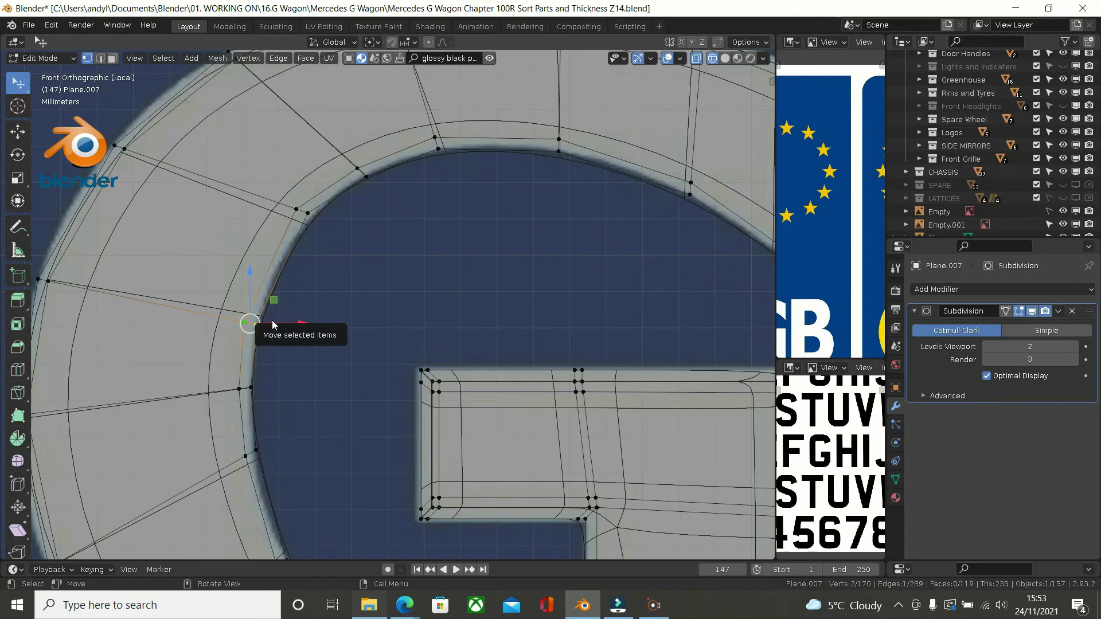
pyautogui.moveTo(272, 324); pyautogui.dragTo(267, 324)
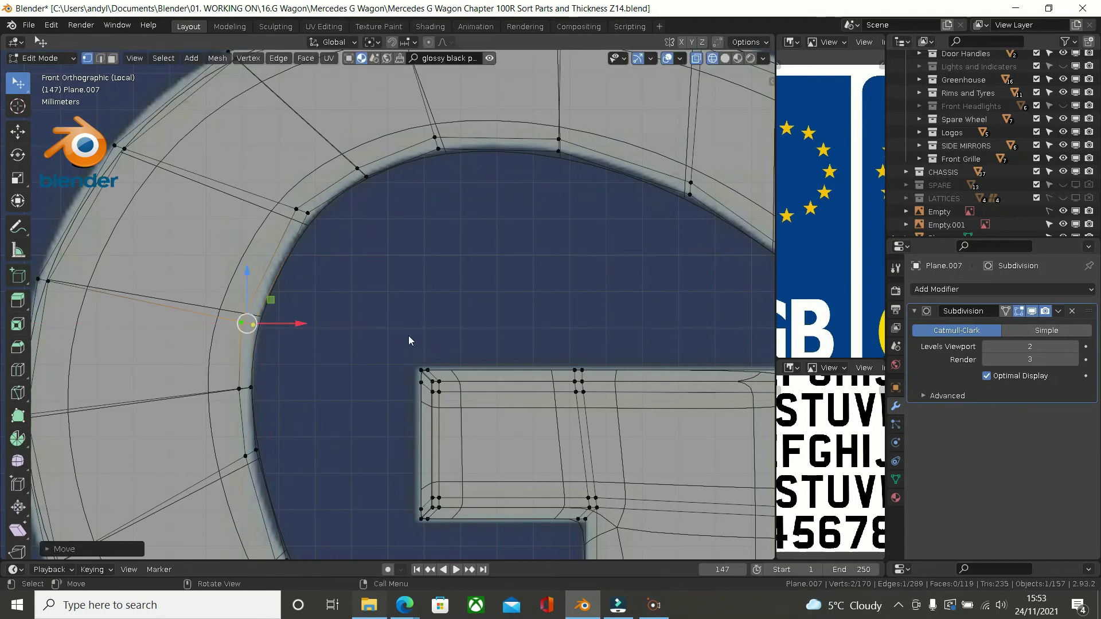
pyautogui.press('Tab')
pyautogui.press('Tab')
pyautogui.press('Tab')
pyautogui.press('Tab')
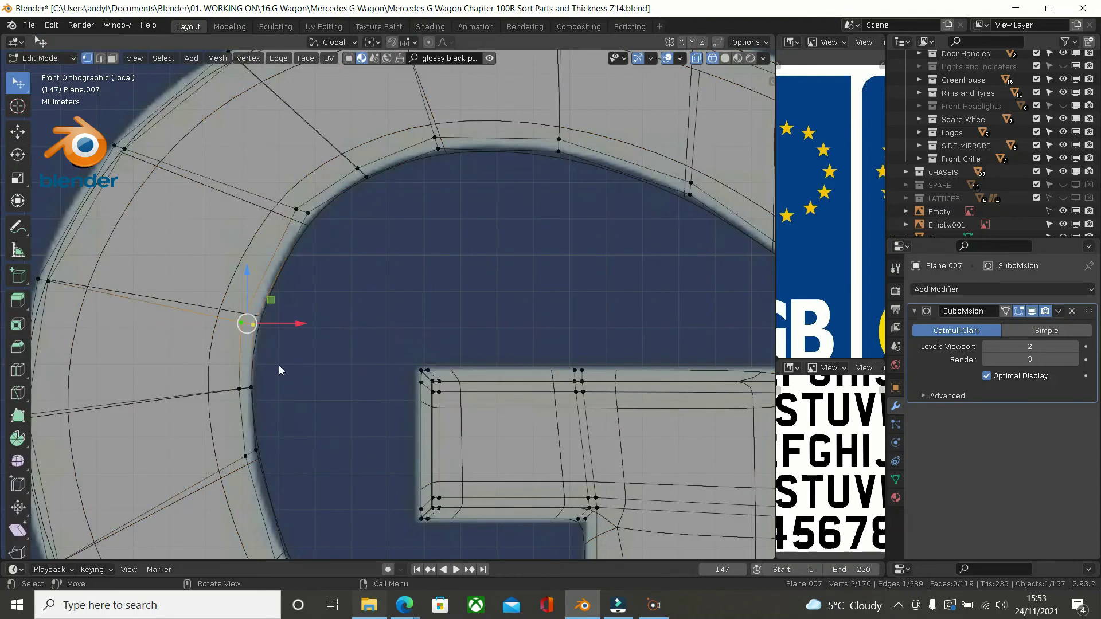
pyautogui.click(246, 459)
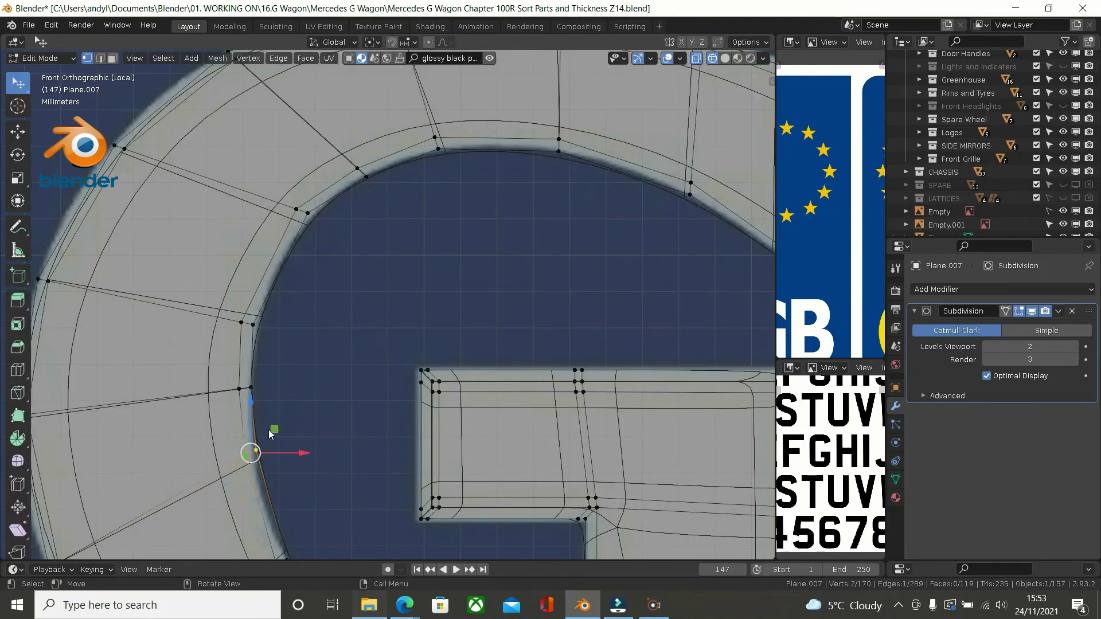
pyautogui.moveTo(262, 393); pyautogui.dragTo(262, 421)
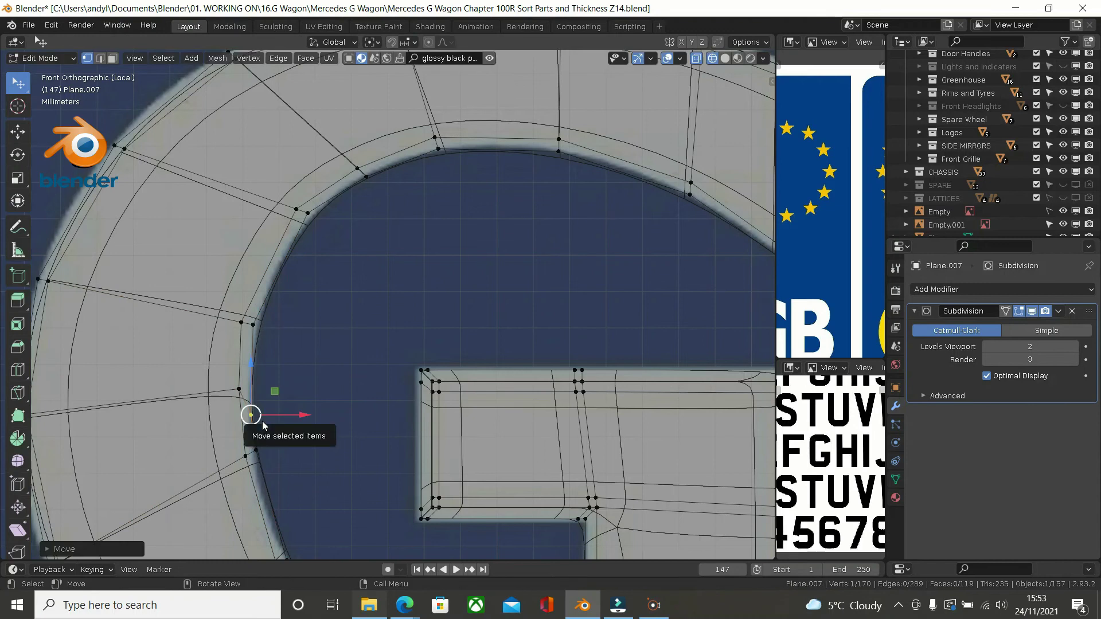
pyautogui.hotkey('ctrl', 'z')
# Step: Move the vertex pair at the lower left of the G's inner curve down along Z and slightly left, checking the smoothed shape
pyautogui.click(247, 457)
pyautogui.keyDown('shift'); pyautogui.click(248, 456); pyautogui.keyUp('shift')
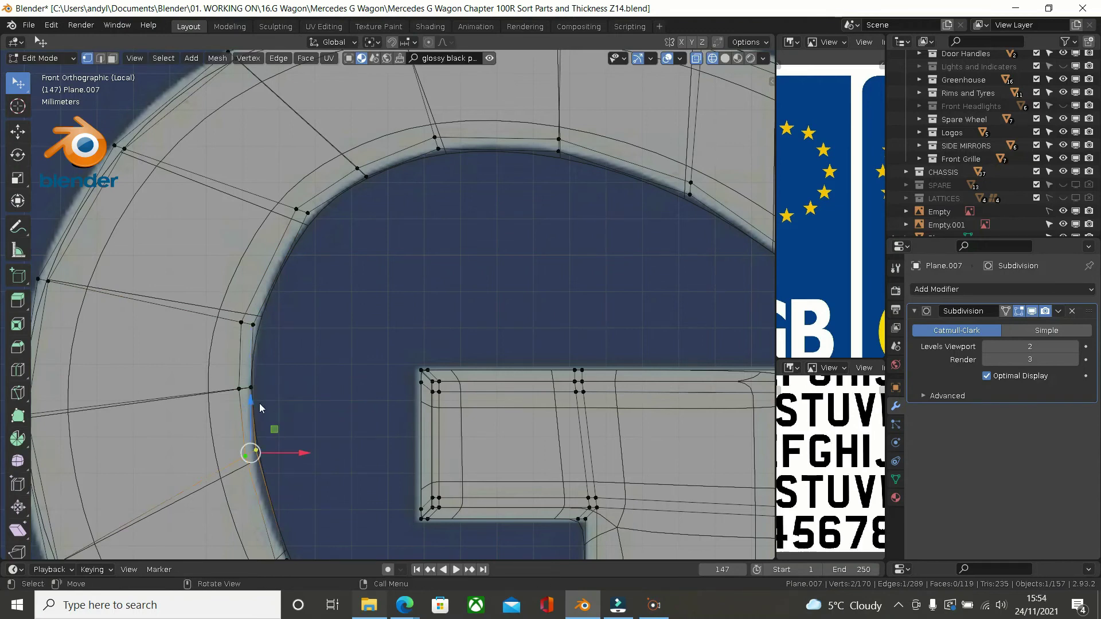
pyautogui.moveTo(253, 404); pyautogui.dragTo(262, 414)
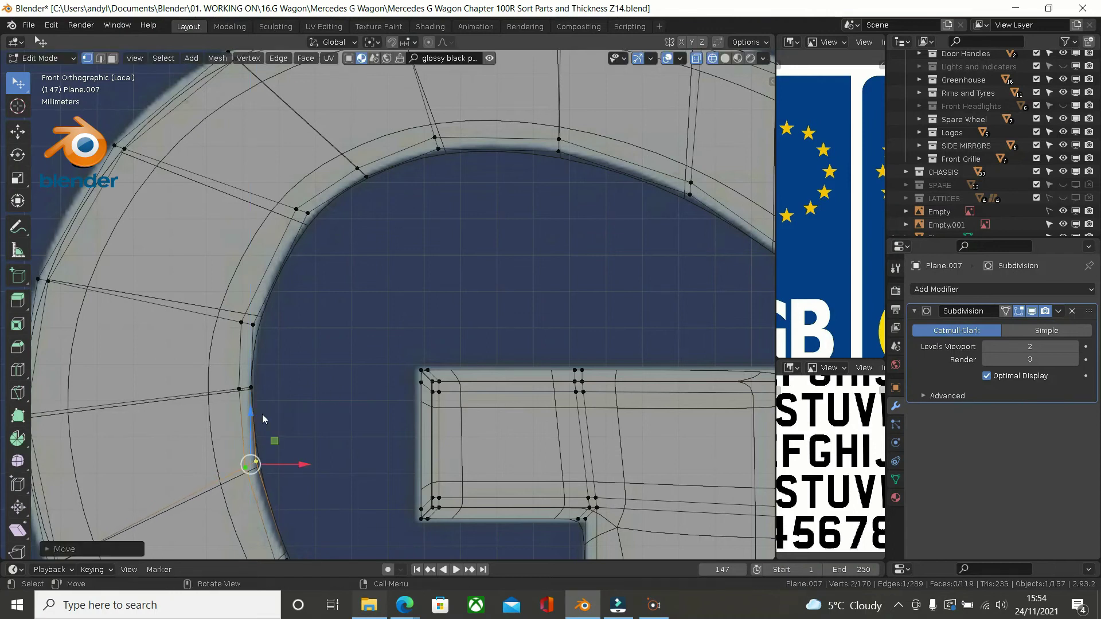
pyautogui.press('Tab')
pyautogui.press('Tab')
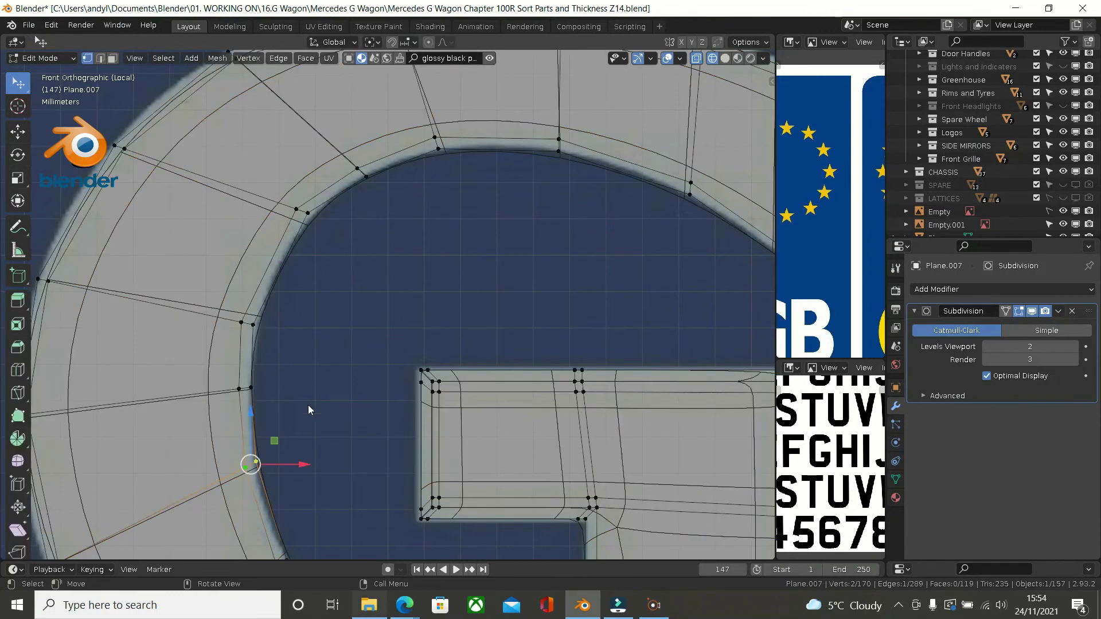
pyautogui.moveTo(253, 427); pyautogui.dragTo(256, 446)
pyautogui.press('Tab')
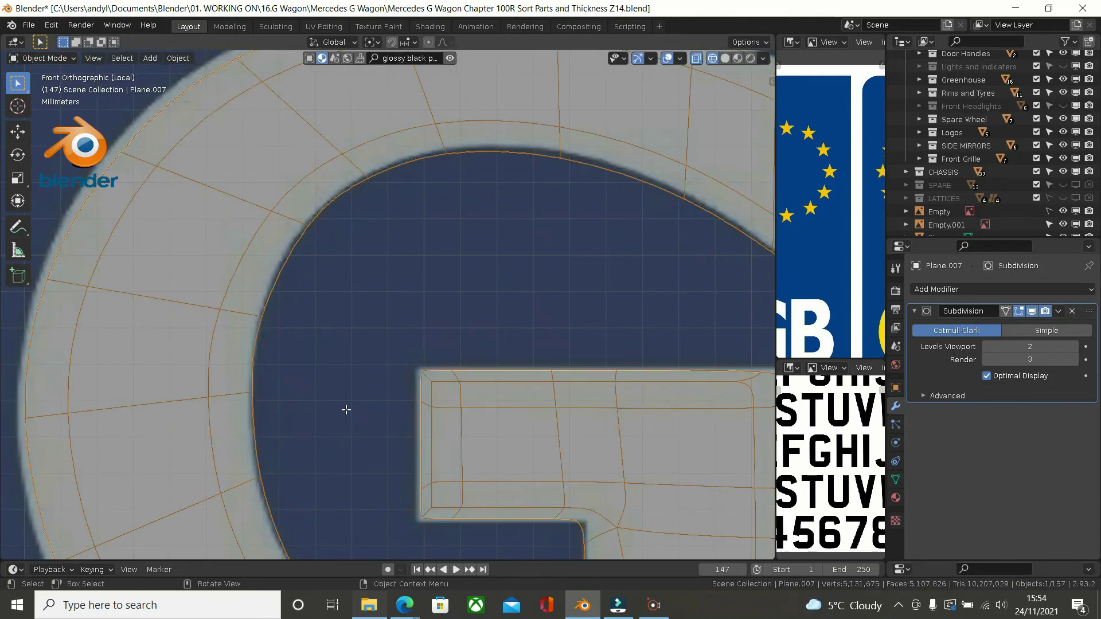
pyautogui.press('Tab')
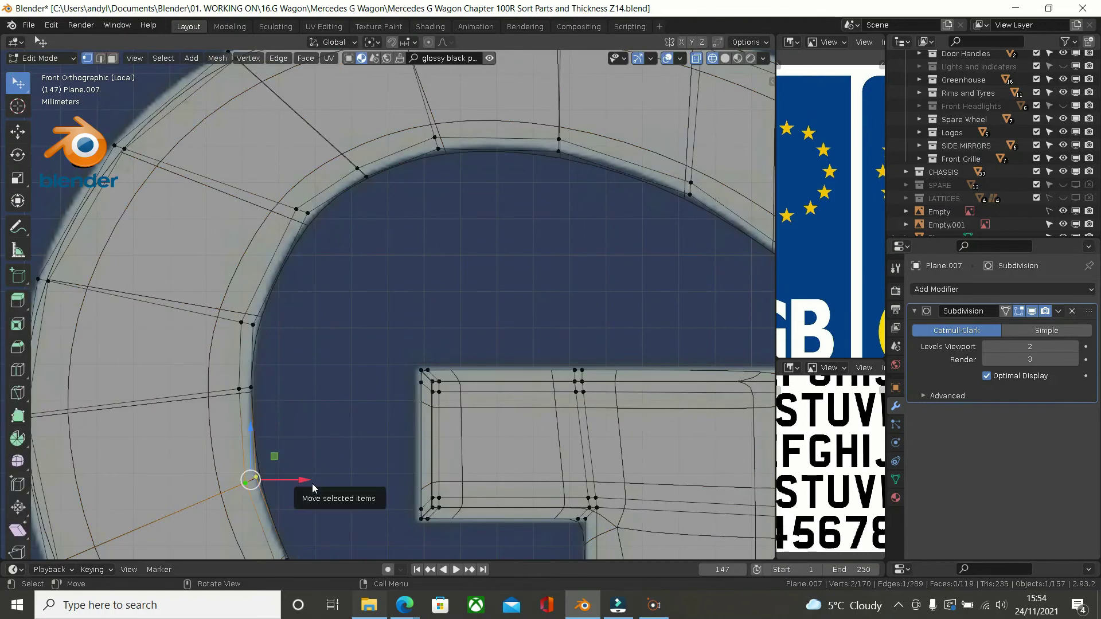
pyautogui.moveTo(312, 483); pyautogui.dragTo(304, 486)
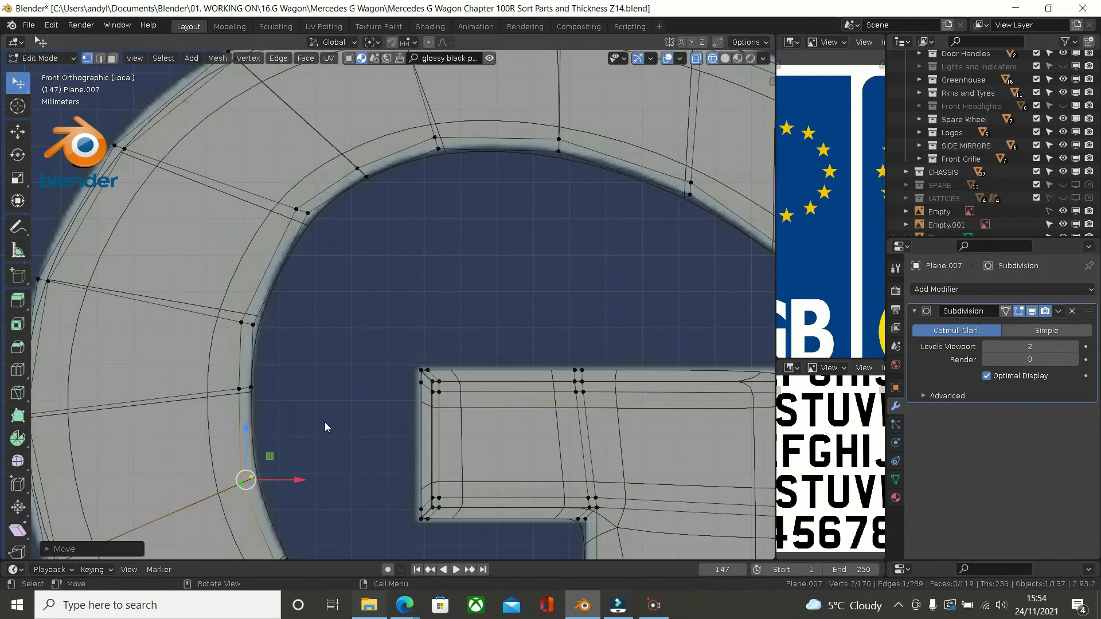
pyautogui.press('Tab')
# Step: Check both smoothed letters, return to editing the GB mesh and save the file
pyautogui.scroll(-3, 329, 397)
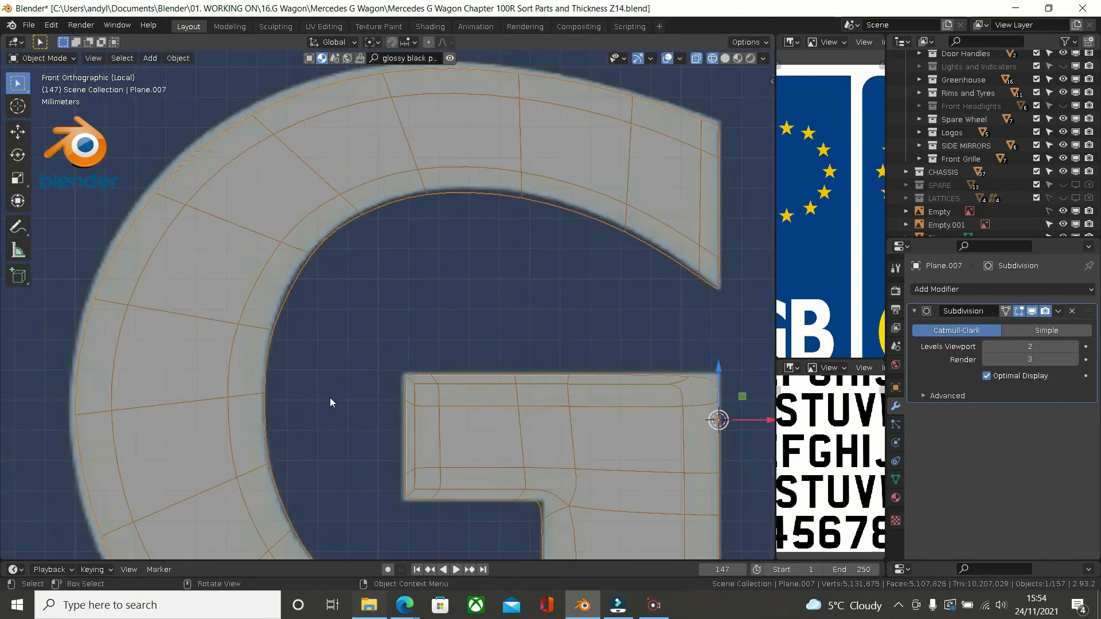
pyautogui.scroll(-2, 332, 400)
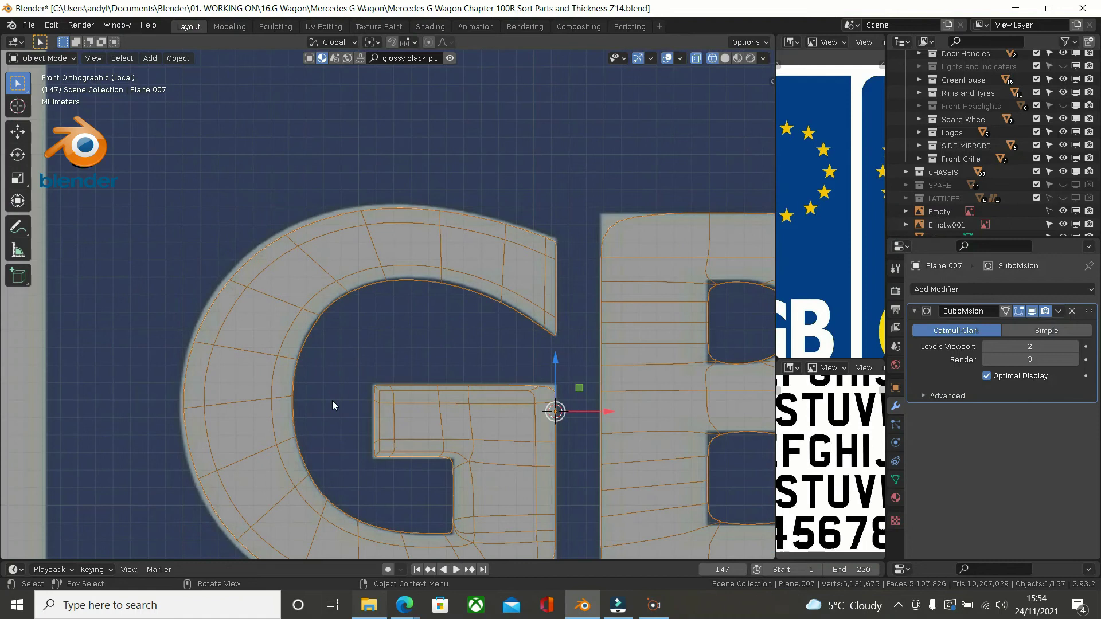
pyautogui.scroll(-1, 332, 404)
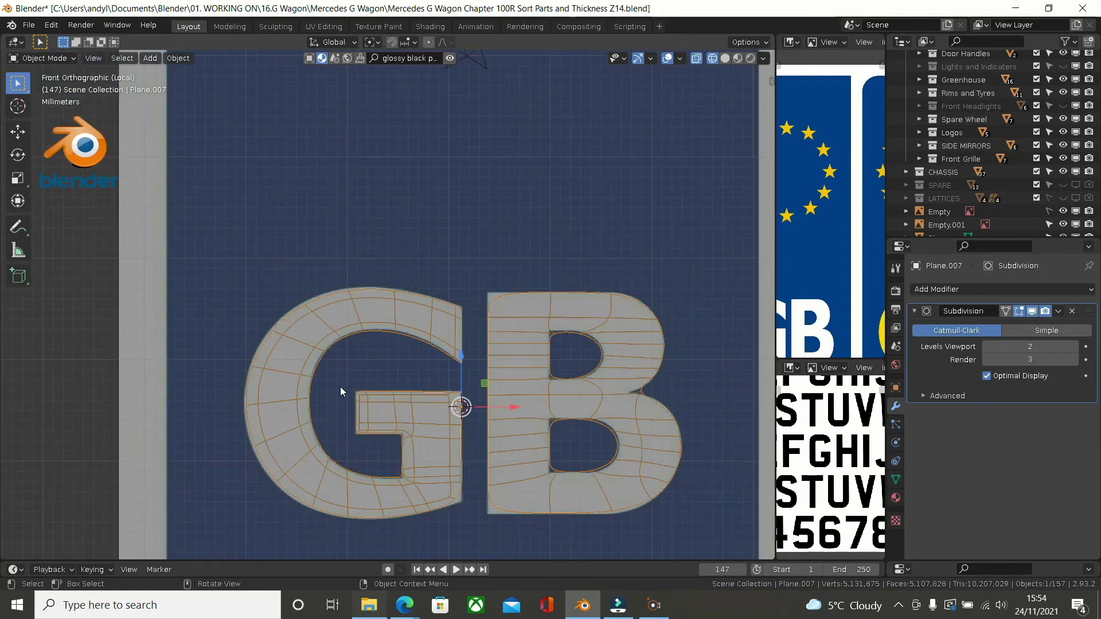
pyautogui.click(344, 191)
pyautogui.scroll(1, 542, 315)
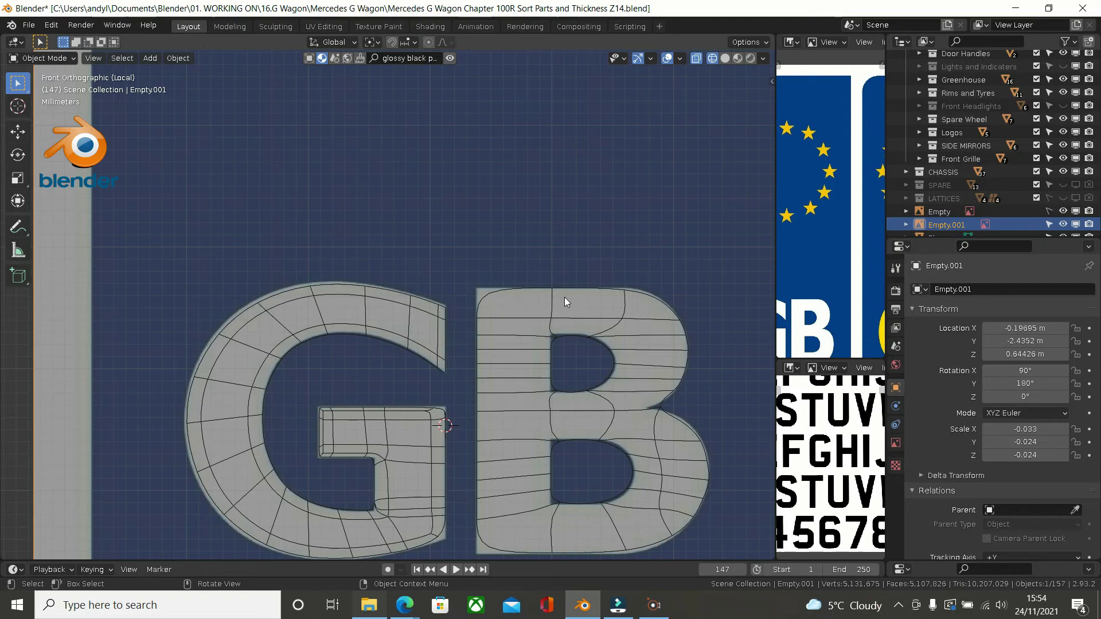
pyautogui.click(543, 322)
pyautogui.press('Tab')
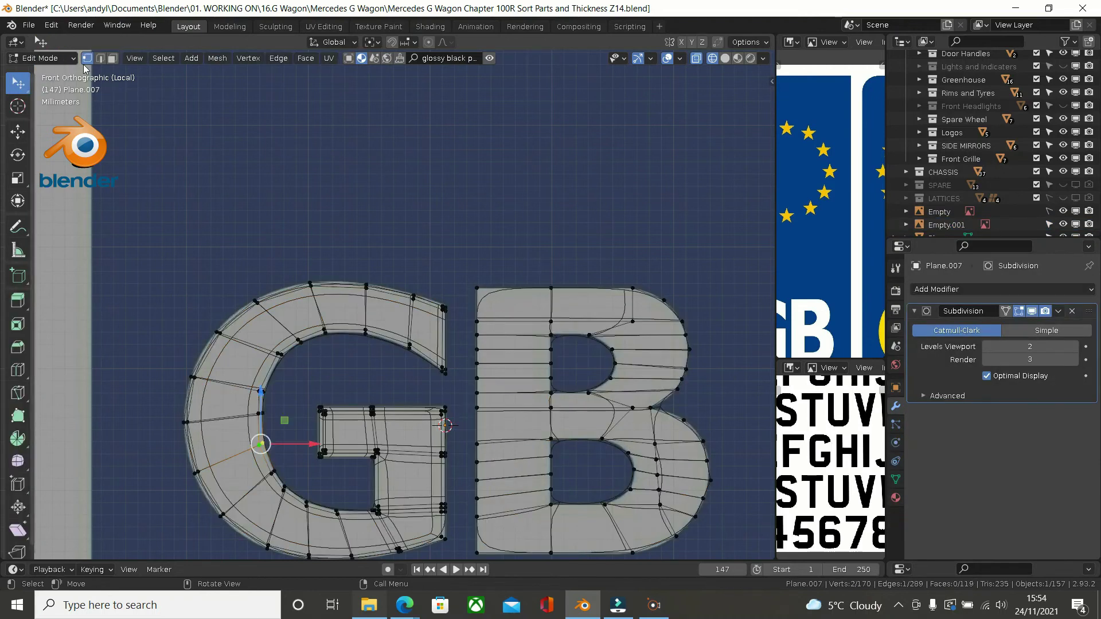
pyautogui.click(26, 26)
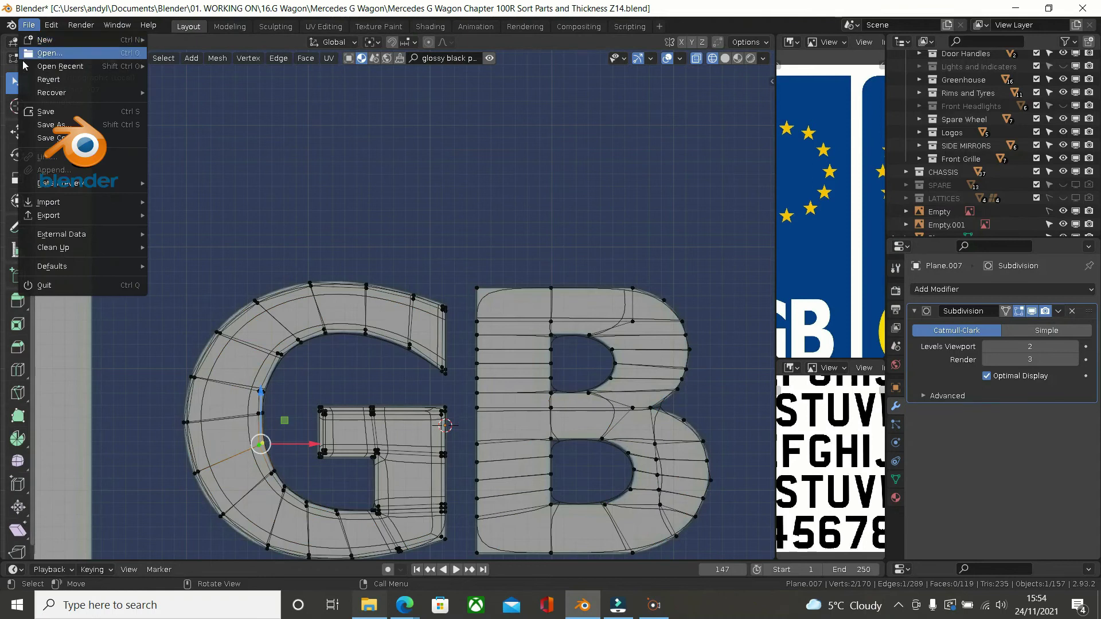
pyautogui.click(47, 112)
# Step: Add a vertical loop cut down the B's stem, slid close to its outer left edge
pyautogui.hotkey('ctrl', 'r')
pyautogui.click(495, 327)
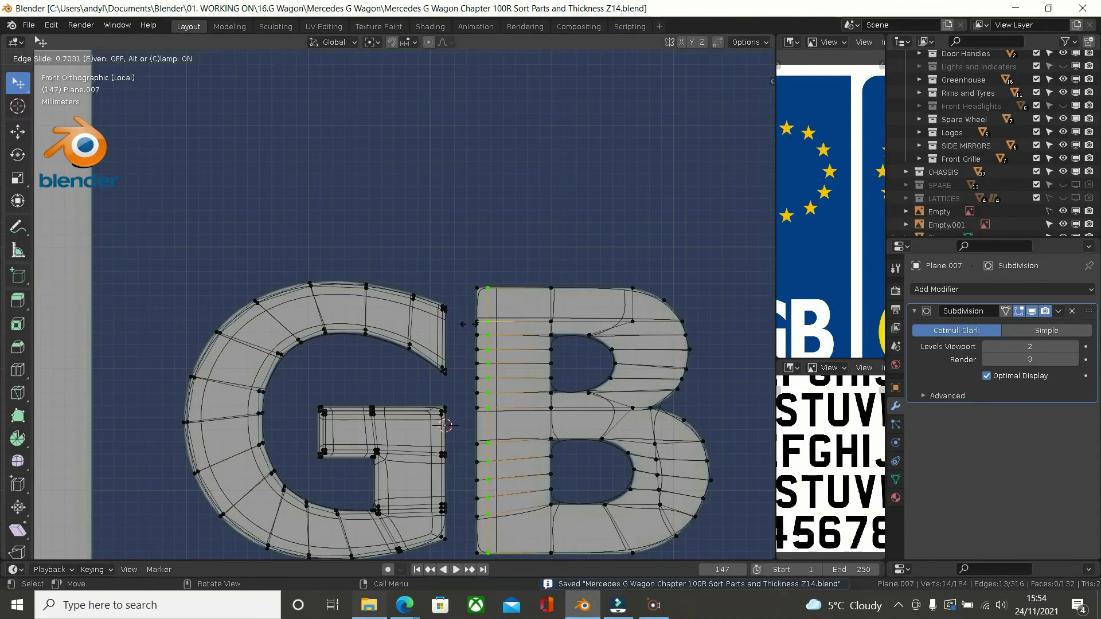
pyautogui.click(402, 325)
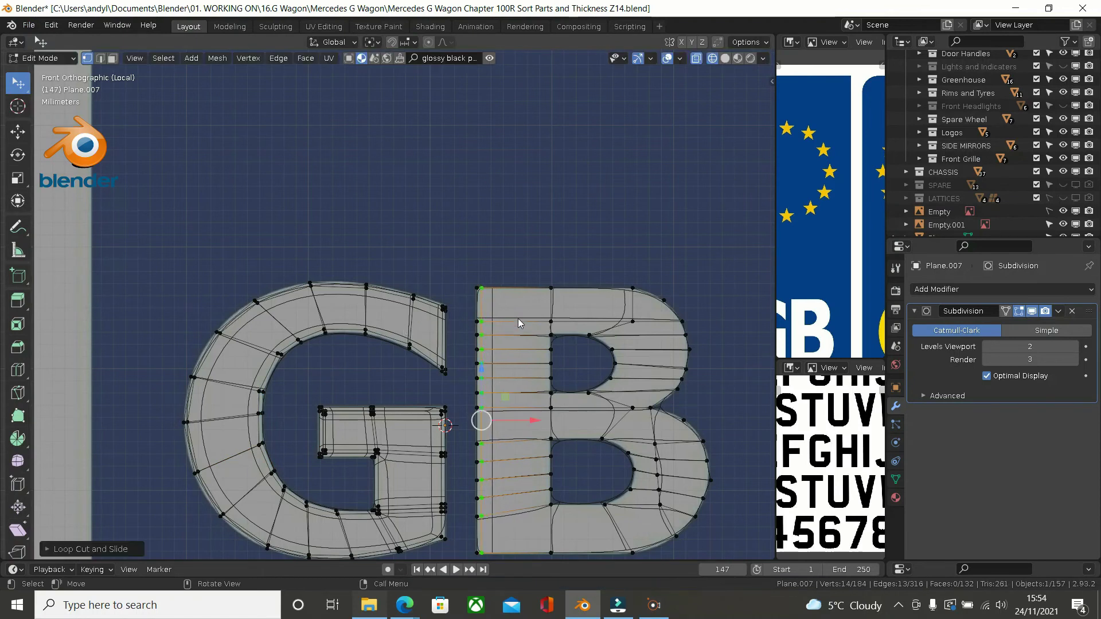
# Step: Add an even loop cut through the B's upper bar, slid close to the top left corner of the upper opening
pyautogui.scroll(1, 551, 306)
pyautogui.keyDown('shift'); pyautogui.moveTo(552, 307); pyautogui.dragTo(501, 136, button='middle'); pyautogui.keyUp('shift')
pyautogui.scroll(3, 581, 224)
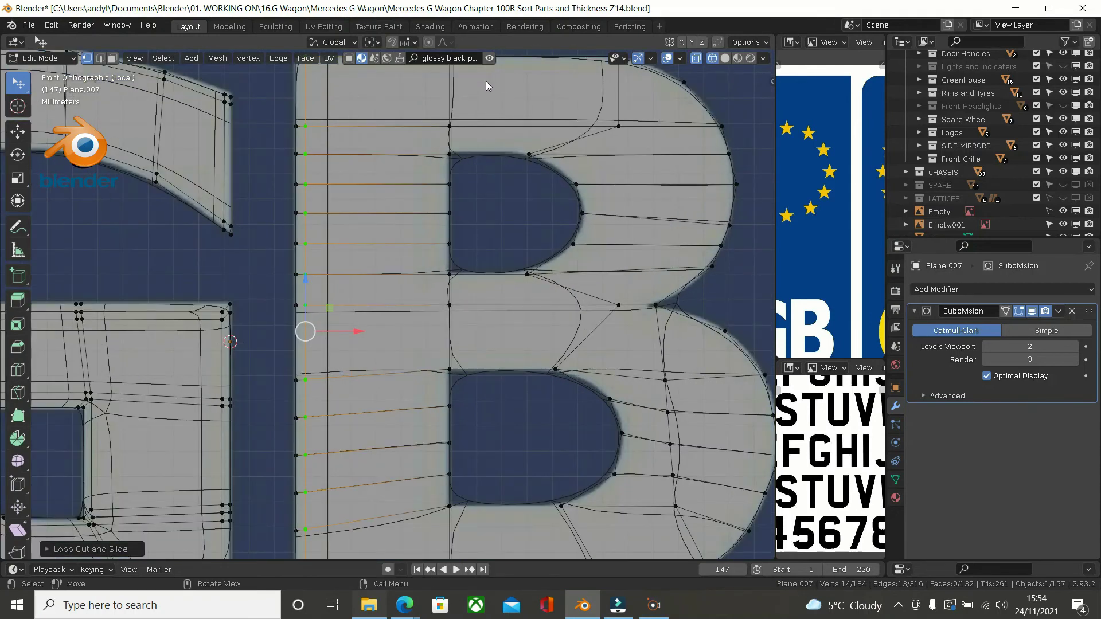
pyautogui.scroll(-1, 487, 93)
pyautogui.keyDown('shift'); pyautogui.moveTo(472, 86); pyautogui.dragTo(473, 147, button='middle'); pyautogui.keyUp('shift')
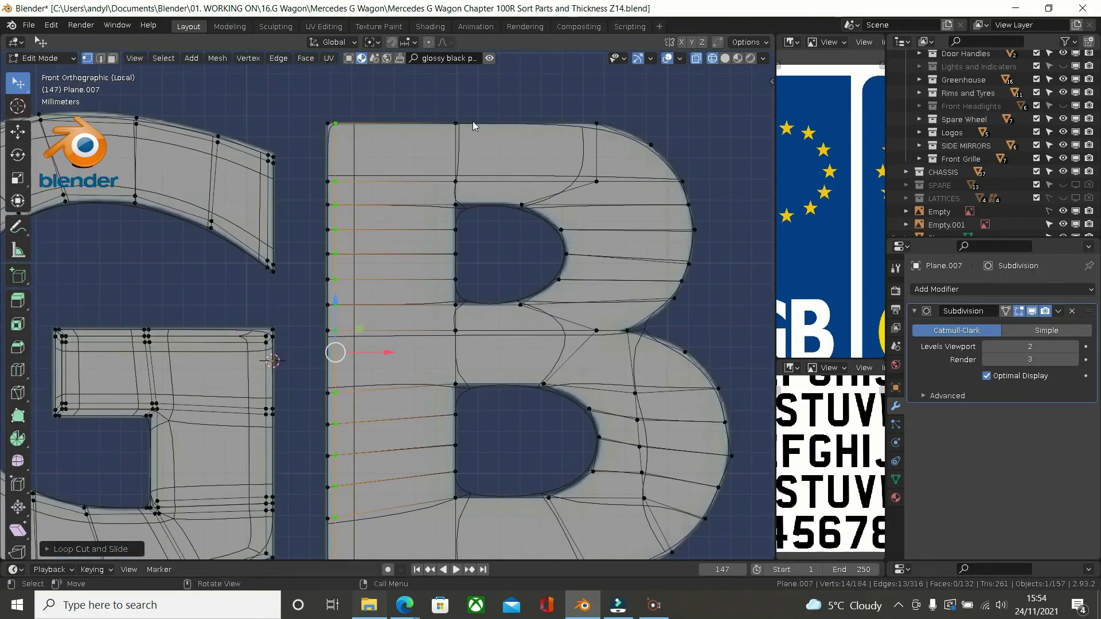
pyautogui.moveTo(472, 119); pyautogui.dragTo(312, 143)
pyautogui.press('e')
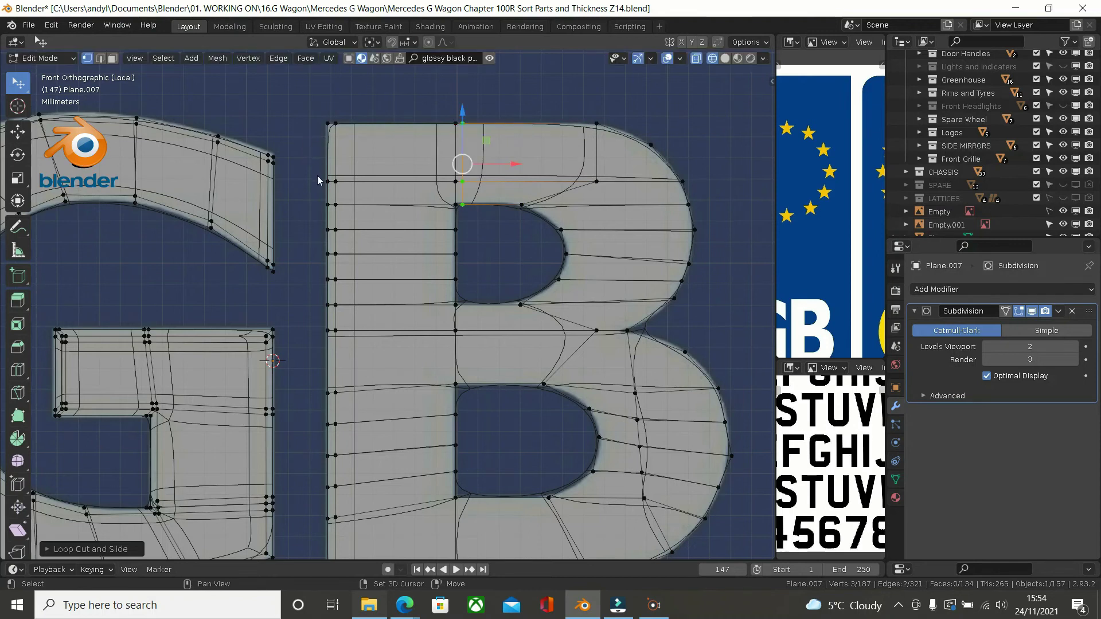
# Step: Add an even loop cut through the B's middle bar, slid close to the left corners of the two openings
pyautogui.keyDown('shift'); pyautogui.moveTo(429, 232); pyautogui.dragTo(470, 201, button='middle'); pyautogui.keyUp('shift')
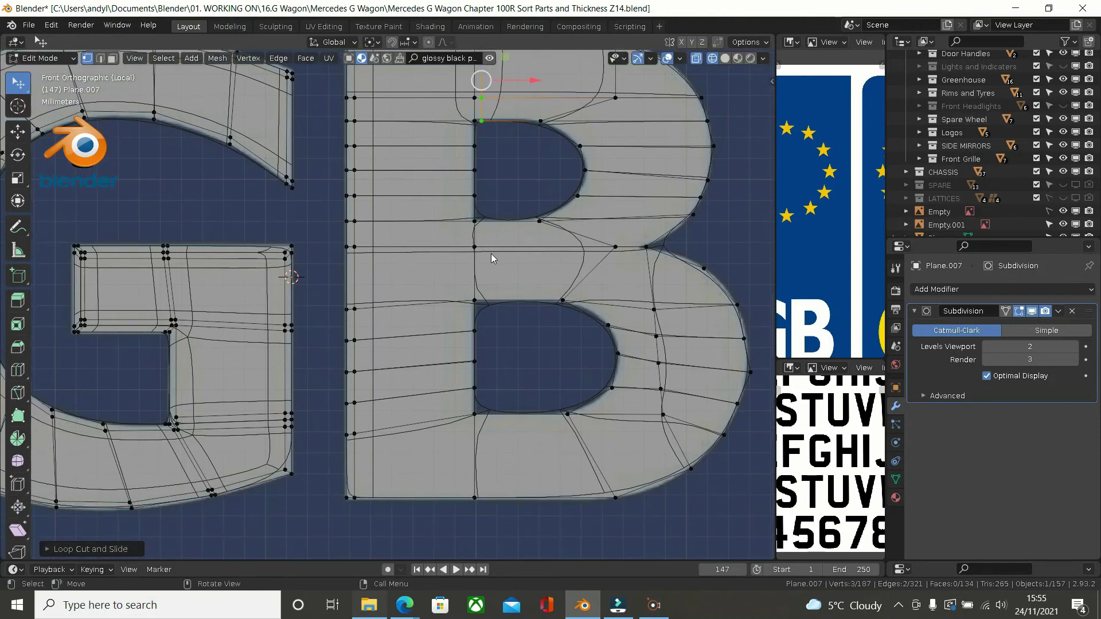
pyautogui.hotkey('ctrl', 'e')
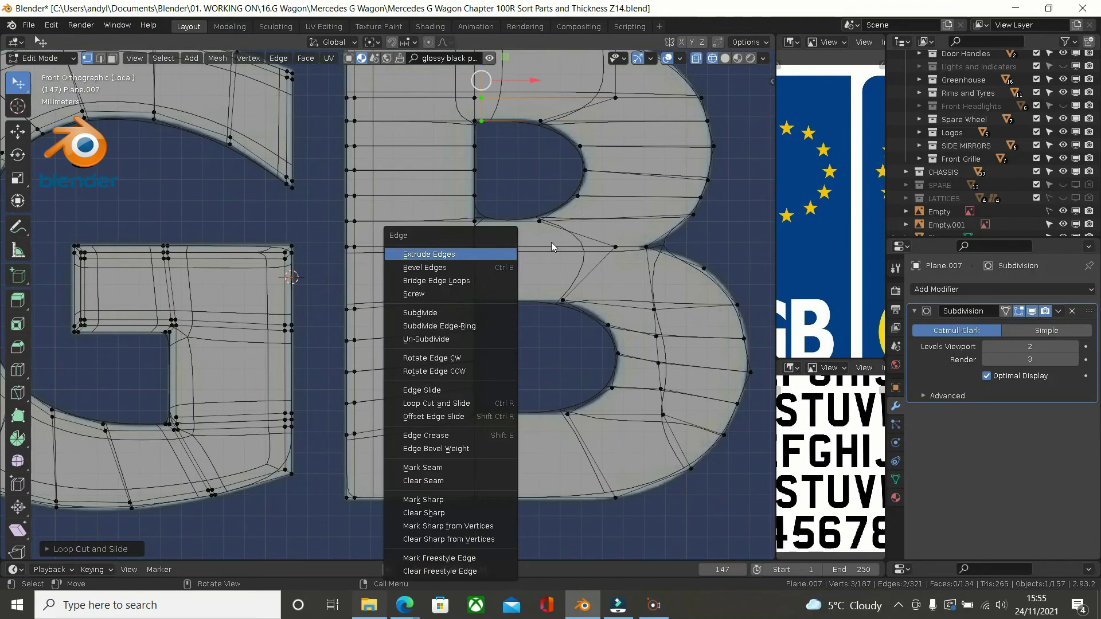
pyautogui.hotkey('ctrl', 'r')
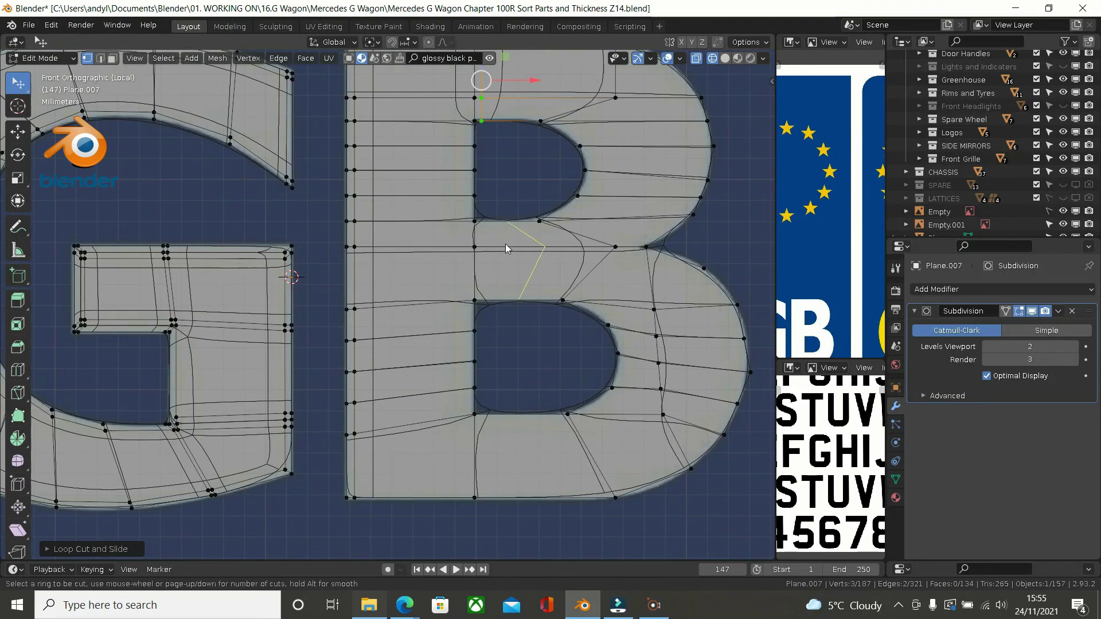
pyautogui.click(505, 243)
pyautogui.press('e')
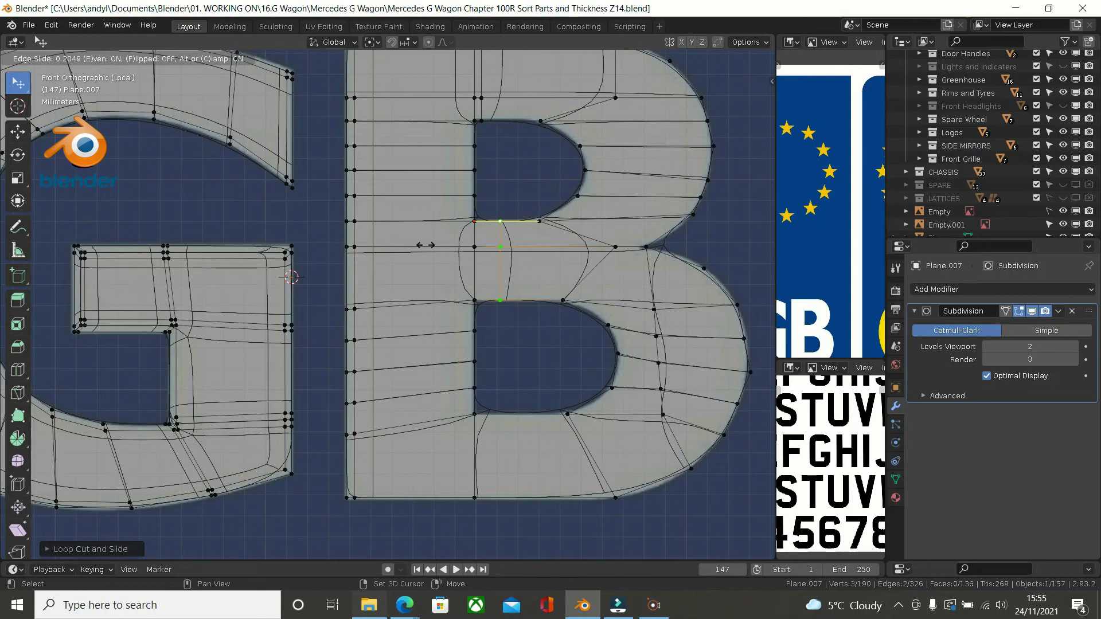
pyautogui.click(407, 438)
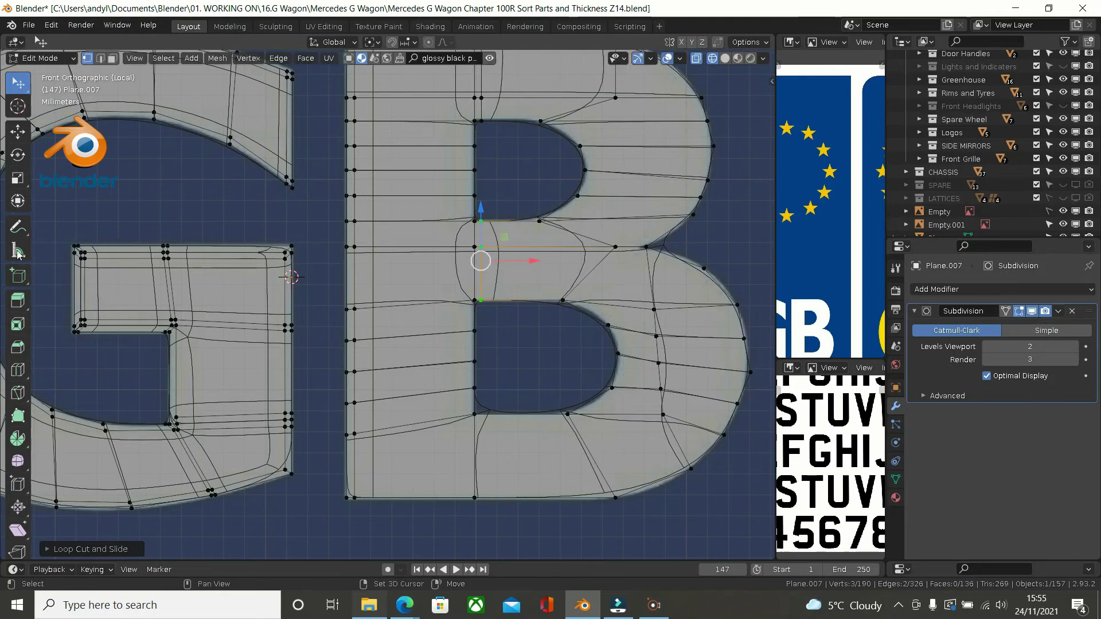
# Step: Add an even loop cut through the B's lower bar, slid close to the lower opening's bottom left corner, and check the smoothed shape
pyautogui.hotkey('ctrl', 'r')
pyautogui.click(498, 422)
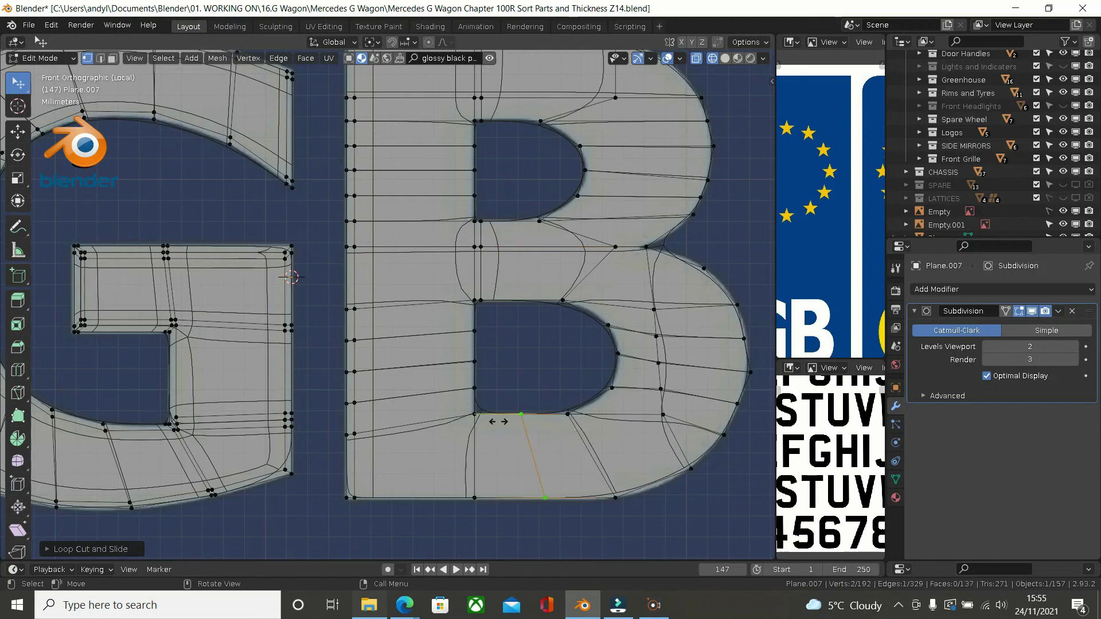
pyautogui.press('e')
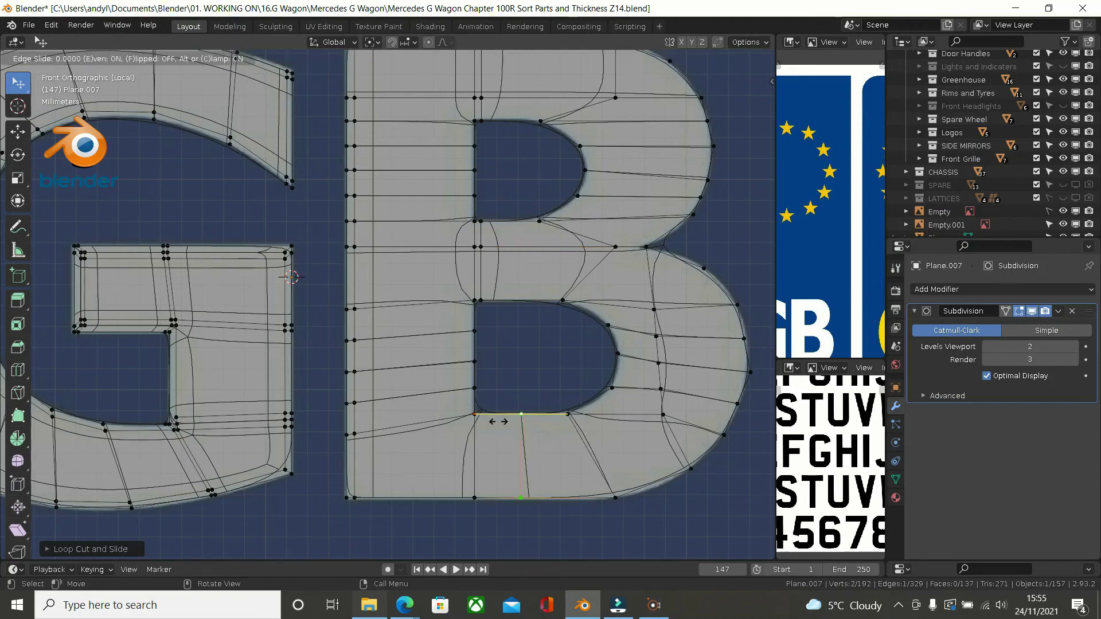
pyautogui.click(422, 423)
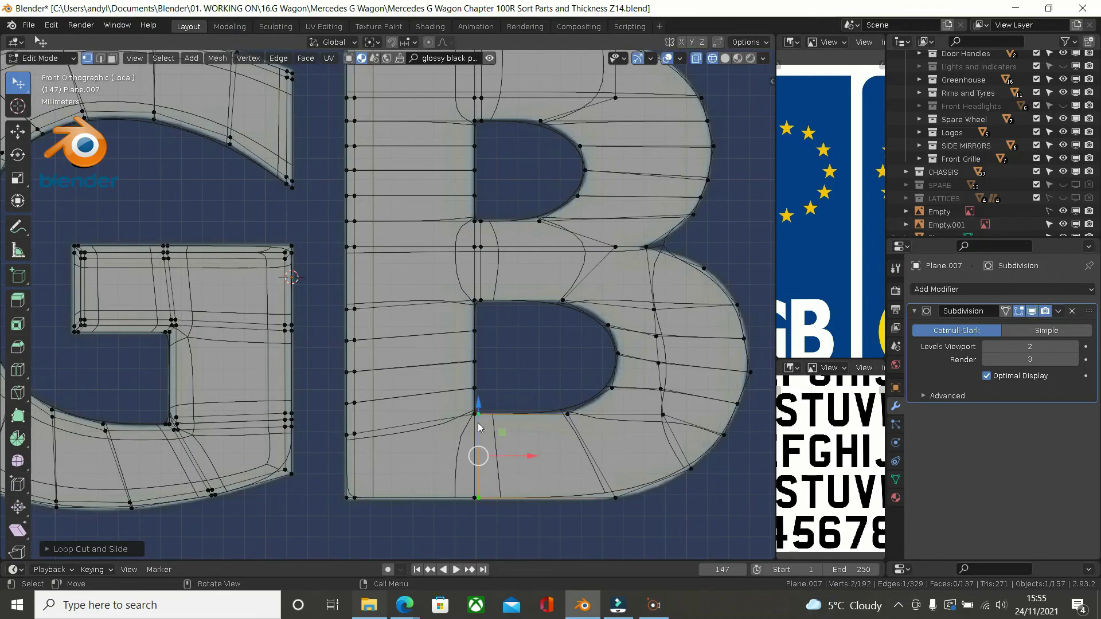
pyautogui.press('Tab')
pyautogui.scroll(-1, 618, 430)
pyautogui.press('Tab')
pyautogui.press('Tab')
pyautogui.press('Tab')
# Step: Move the vertex at the lower right of the B's lower opening slightly down and about 0.0006 m right along X
pyautogui.scroll(4, 598, 383)
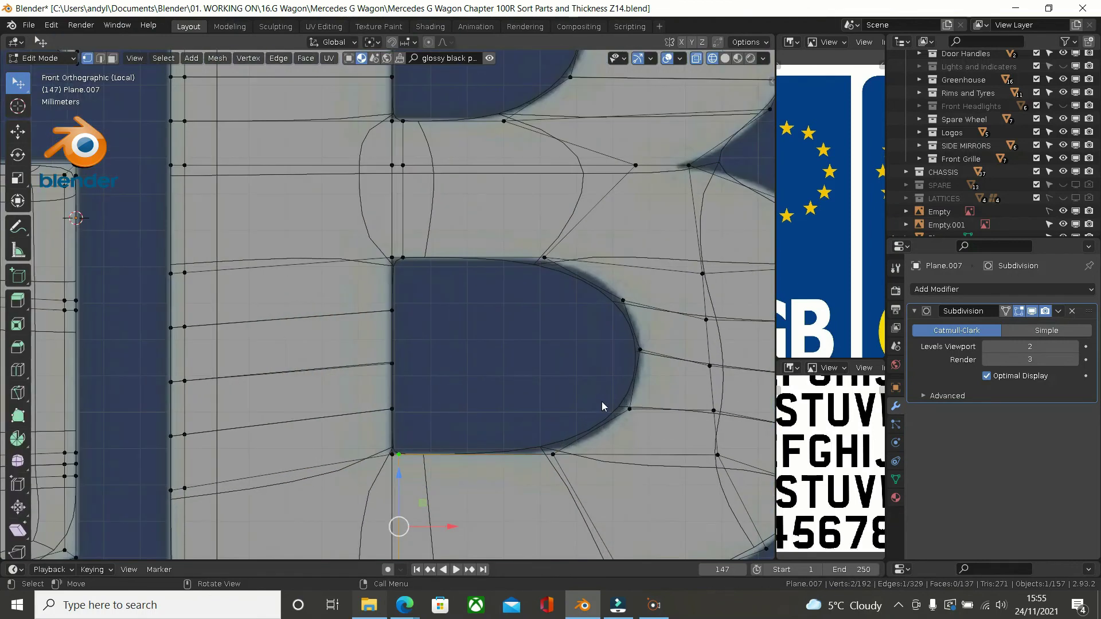
pyautogui.click(552, 446)
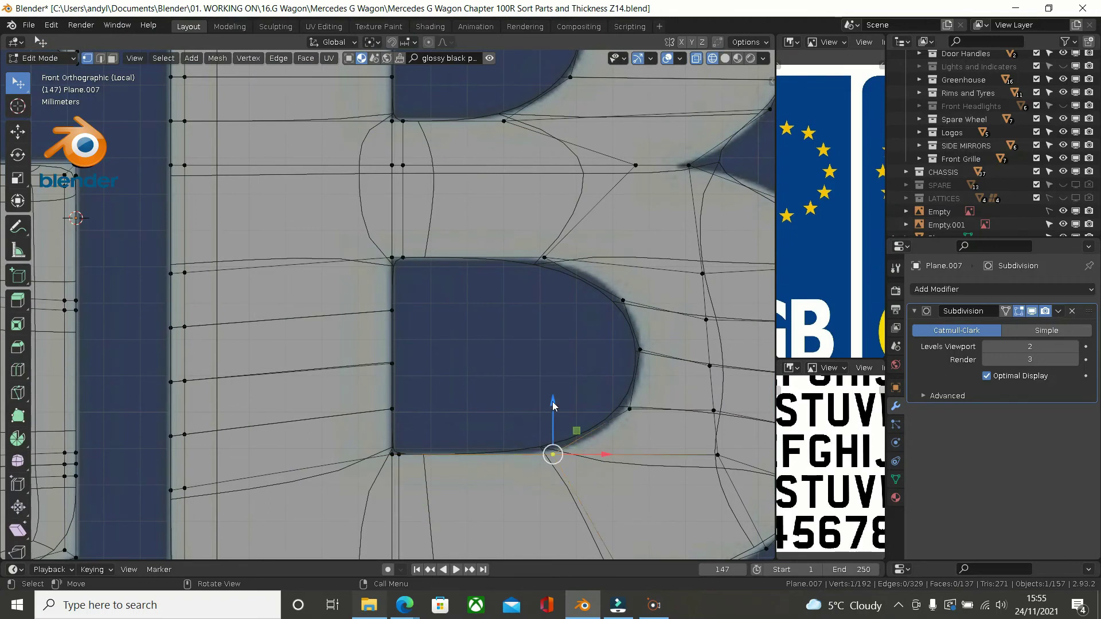
pyautogui.moveTo(552, 404); pyautogui.dragTo(556, 406)
pyautogui.click(596, 453)
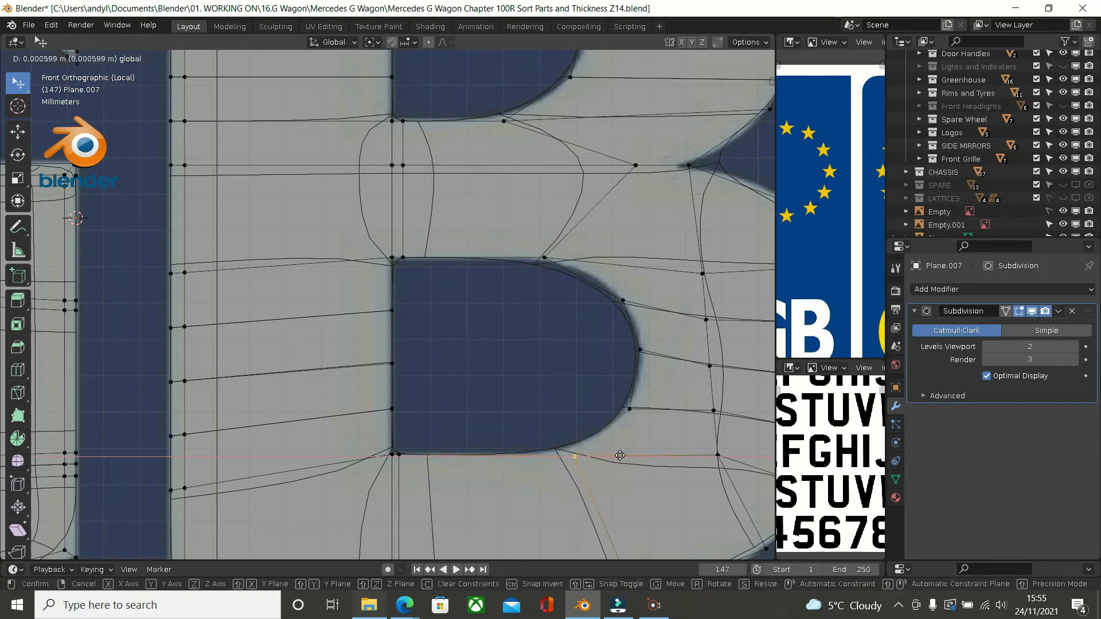
pyautogui.press('Tab')
pyautogui.press('Tab')
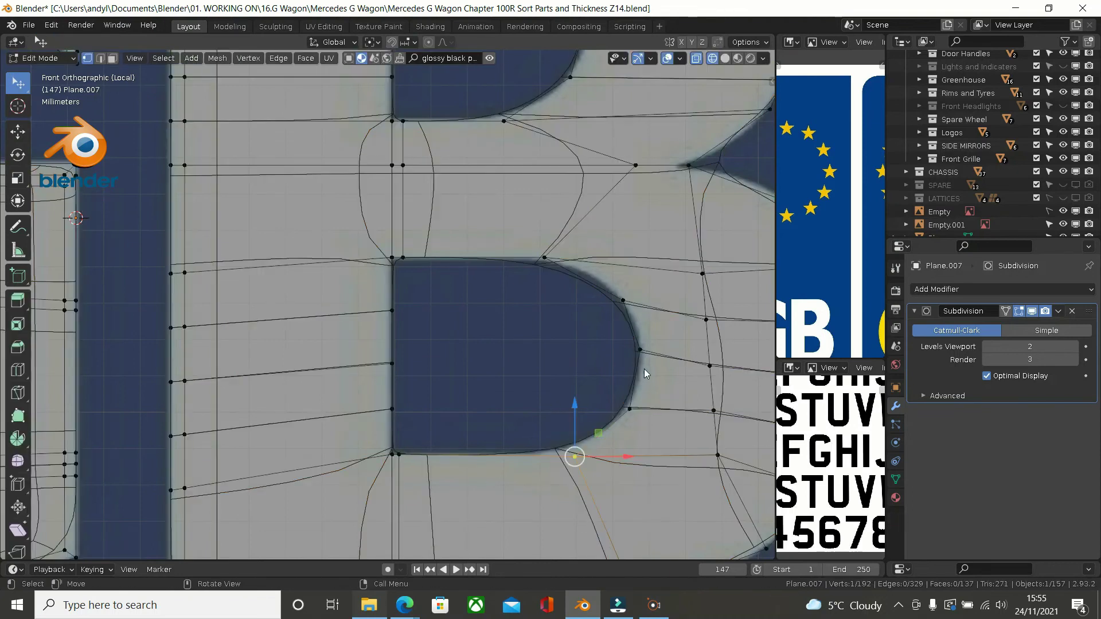
# Step: Move the rightmost vertex of the B's lower opening about 0.00025 m right along X
pyautogui.click(640, 349)
pyautogui.press('g')
pyautogui.press('x')
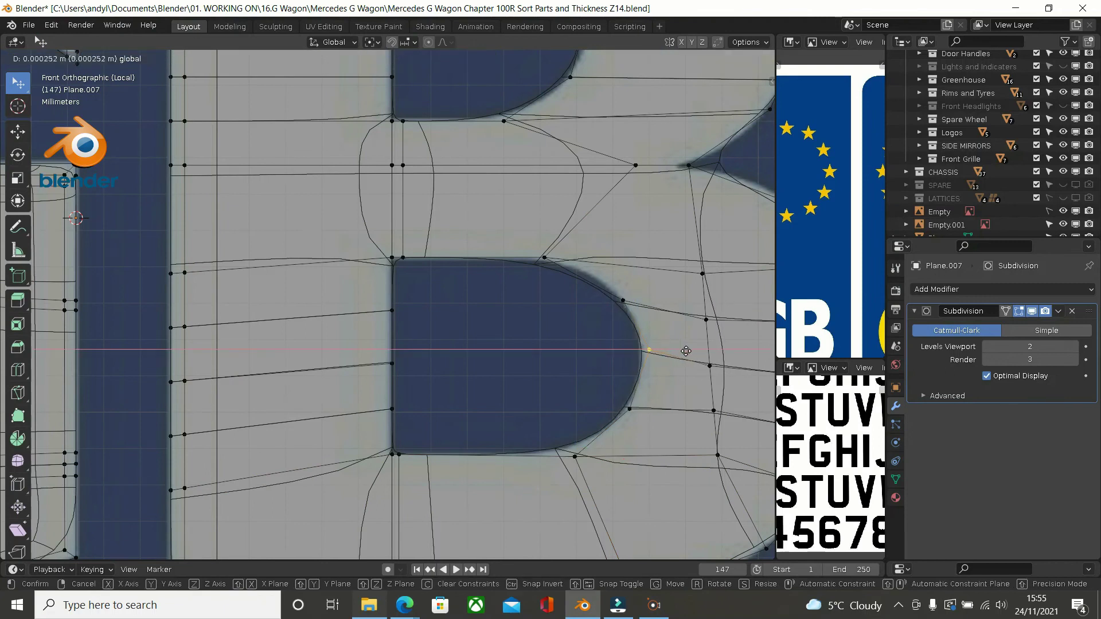
pyautogui.click(686, 350)
# Step: Move the vertex at the upper right of the B's lower opening slightly up along Z and check the smoothed shape
pyautogui.click(623, 300)
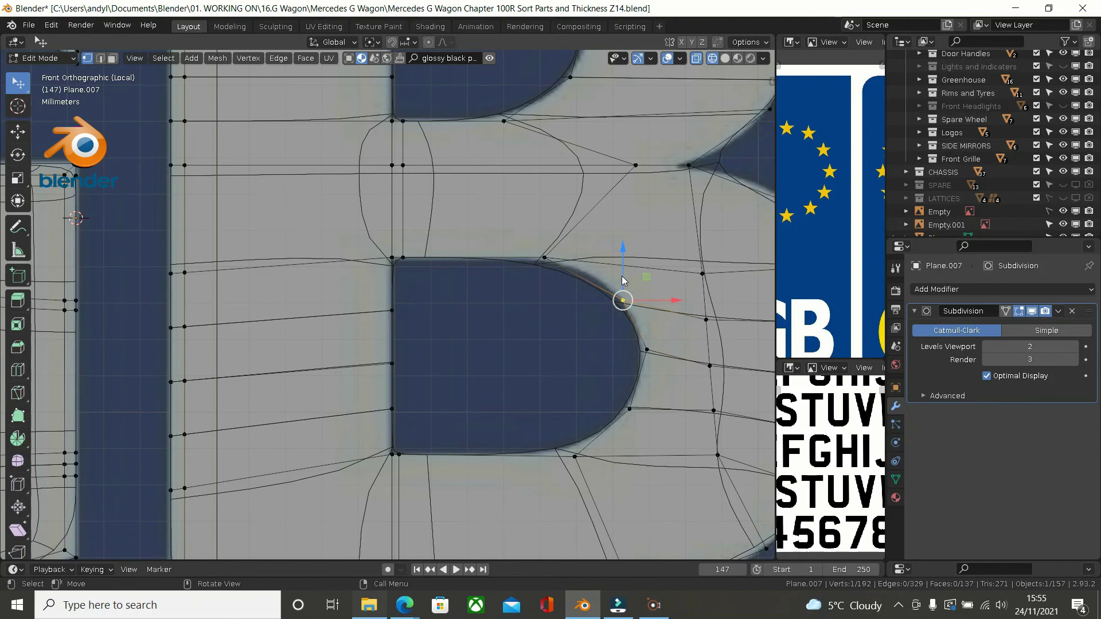
pyautogui.press('g')
pyautogui.press('z')
pyautogui.click(620, 263)
pyautogui.press('Tab')
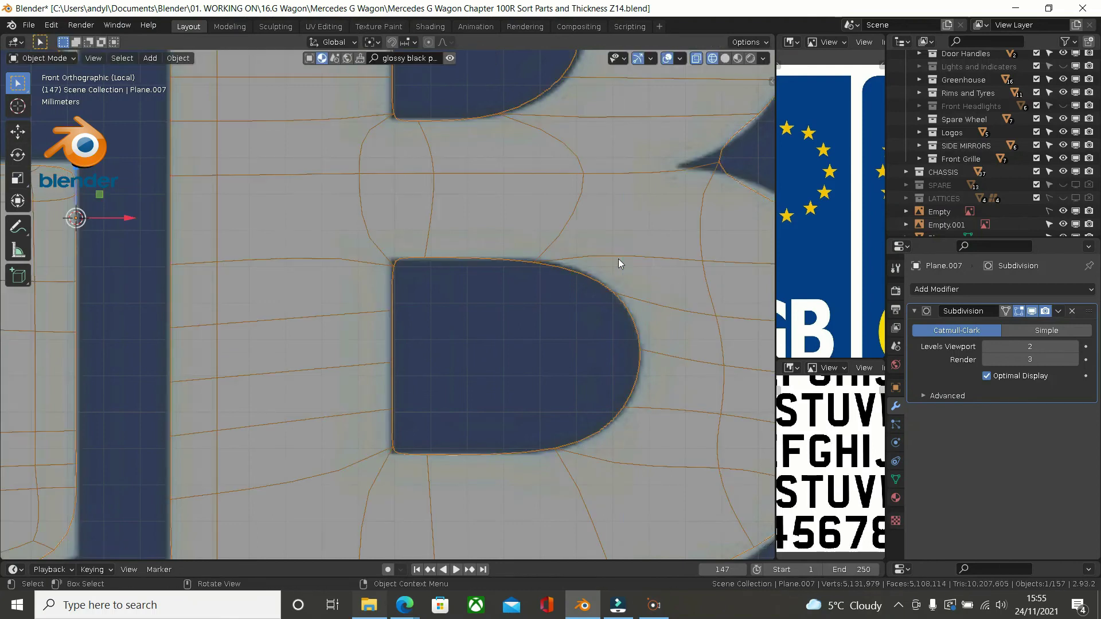
pyautogui.press('Tab')
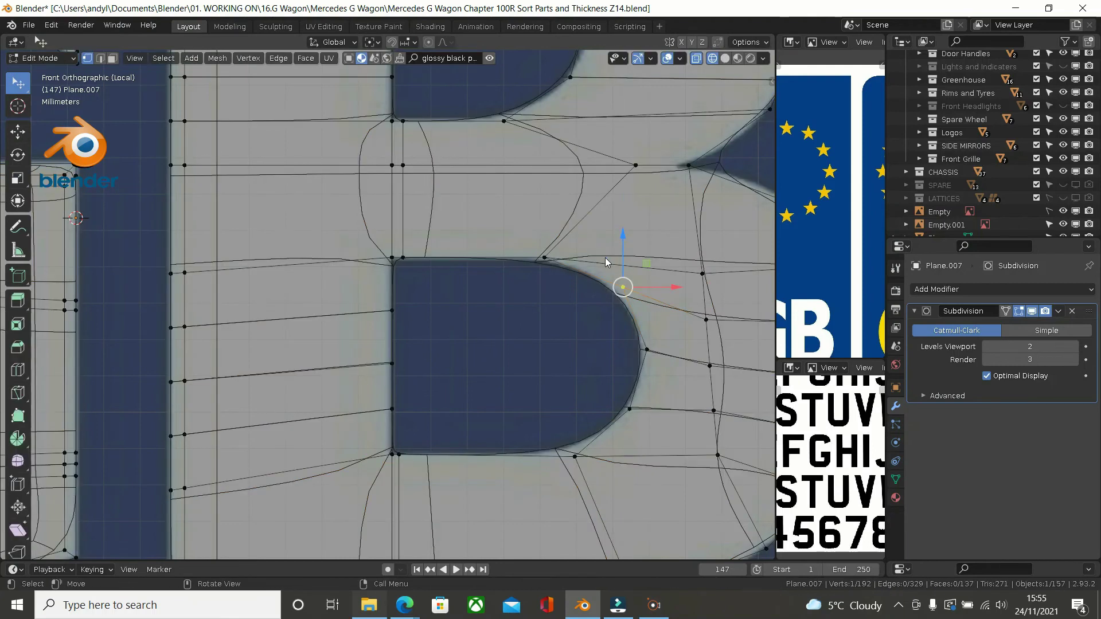
# Step: Shift the vertex where the lower opening's top edge starts to curve slightly right, and check the smoothed outline
pyautogui.click(548, 258)
pyautogui.moveTo(581, 258); pyautogui.dragTo(588, 257)
pyautogui.press('Tab')
pyautogui.scroll(-2, 607, 244)
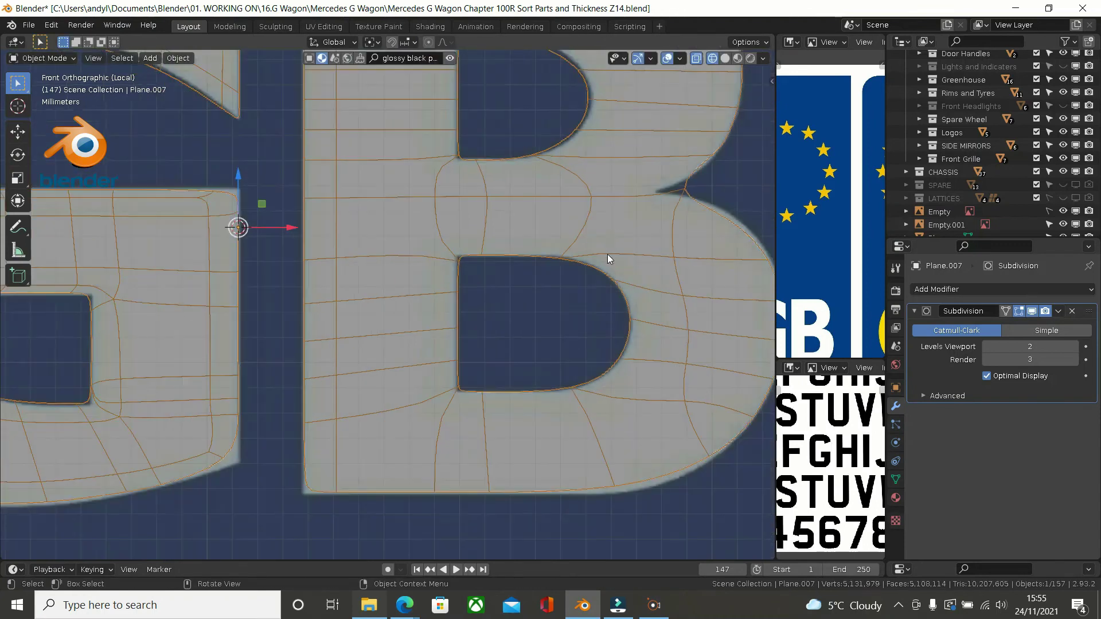
# Step: Move the rightmost vertex of the B's upper opening slightly right along X and compare the smoothed shape with the reference
pyautogui.keyDown('shift'); pyautogui.moveTo(563, 229); pyautogui.dragTo(549, 423, button='middle'); pyautogui.keyUp('shift')
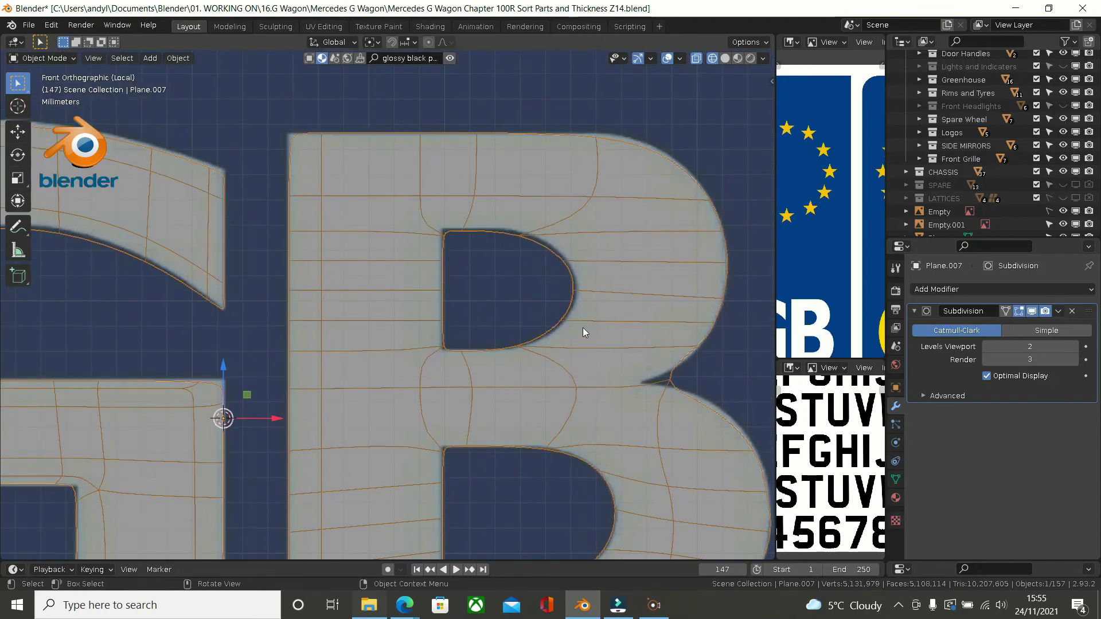
pyautogui.press('Tab')
pyautogui.scroll(1, 575, 290)
pyautogui.click(575, 290)
pyautogui.press('g')
pyautogui.press('x')
pyautogui.press('Escape')
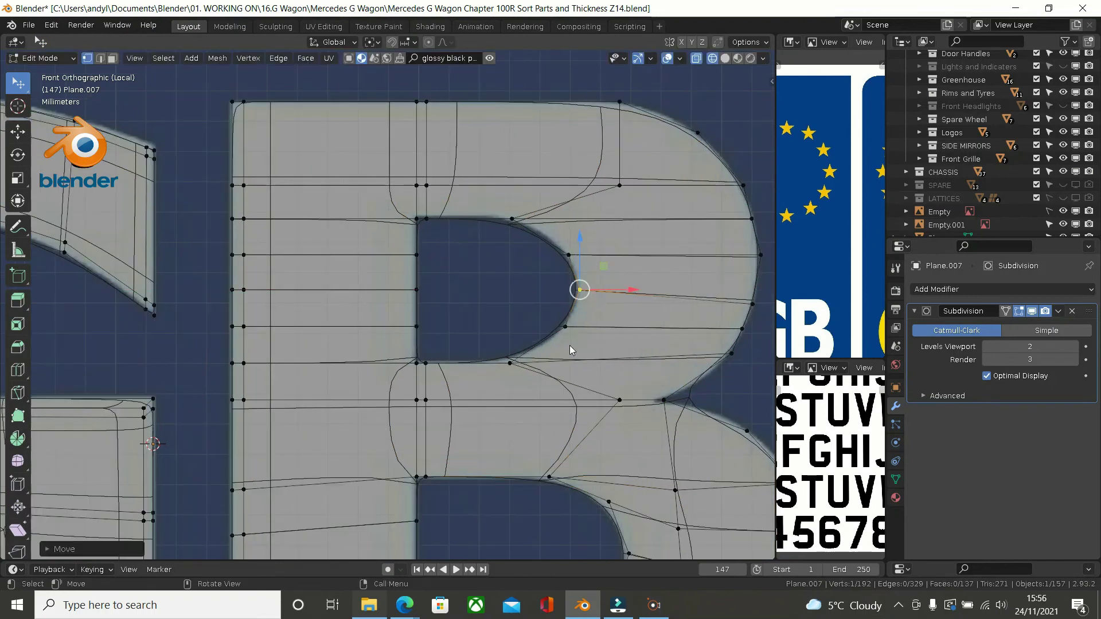
pyautogui.press('Tab')
pyautogui.press('Tab')
pyautogui.press('Tab')
pyautogui.press('Tab')
pyautogui.press('Tab')
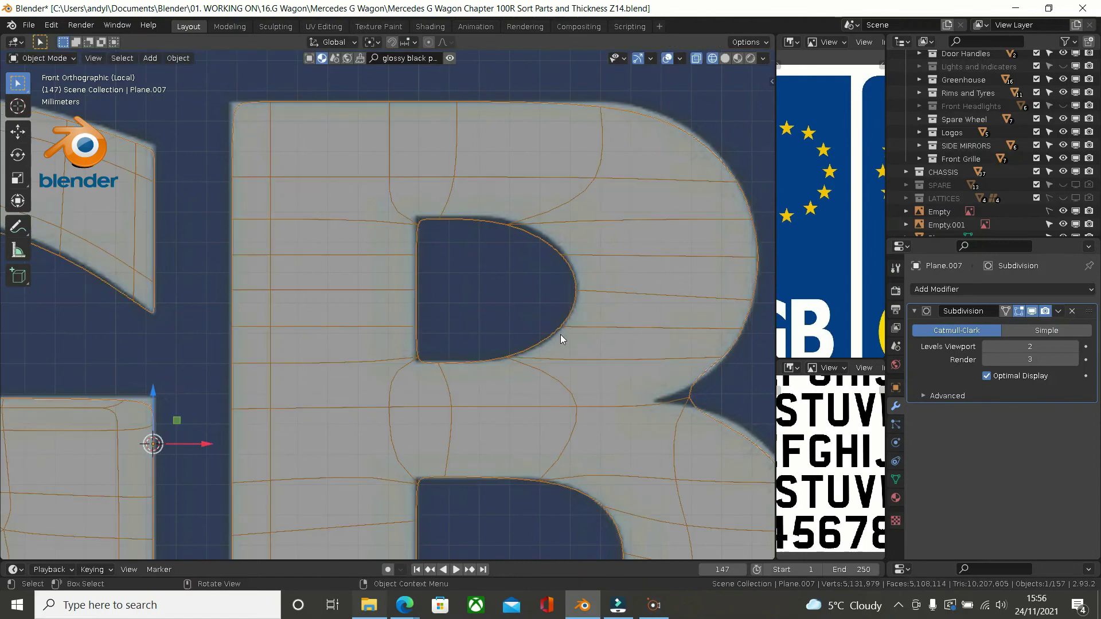
# Step: Move the vertex at the lower right of the B's upper opening slightly right and down, checking the smoothed curve
pyautogui.press('Tab')
pyautogui.press('Tab')
pyautogui.press('Tab')
pyautogui.press('Tab')
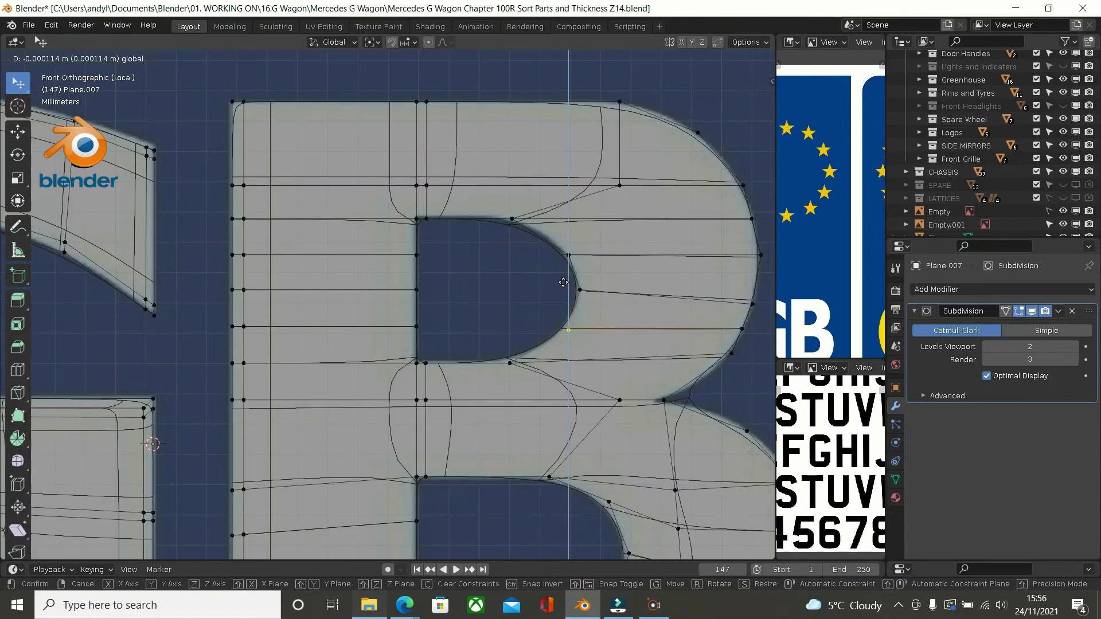
pyautogui.press('Tab')
# Step: Reposition the vertex at the upper right of the B's upper opening up and slightly left to follow the reference curve
pyautogui.click(568, 255)
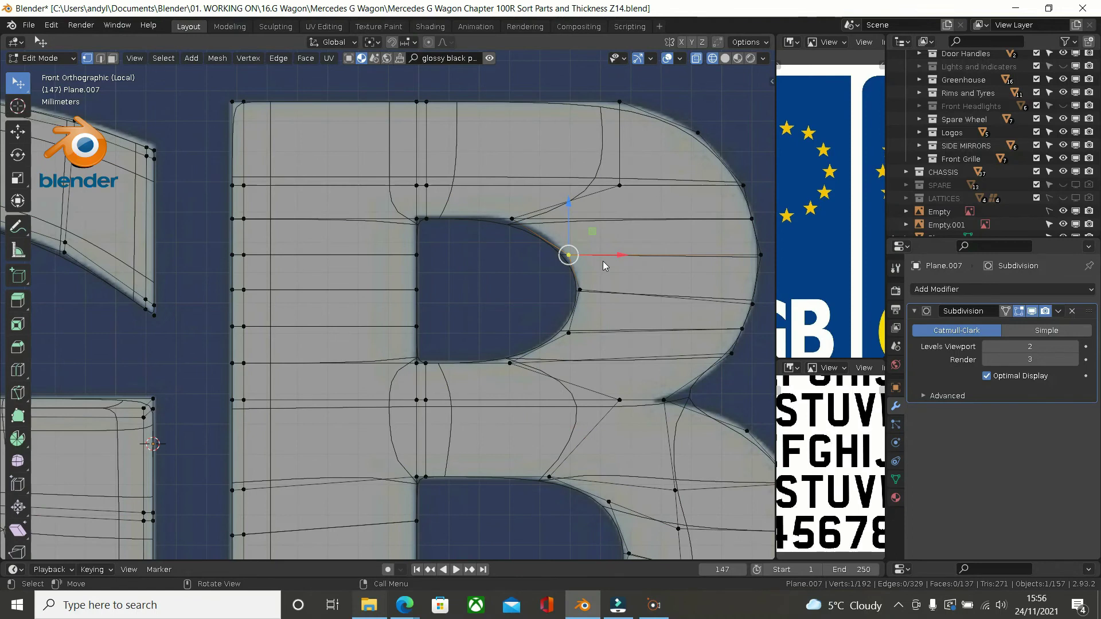
pyautogui.press('g')
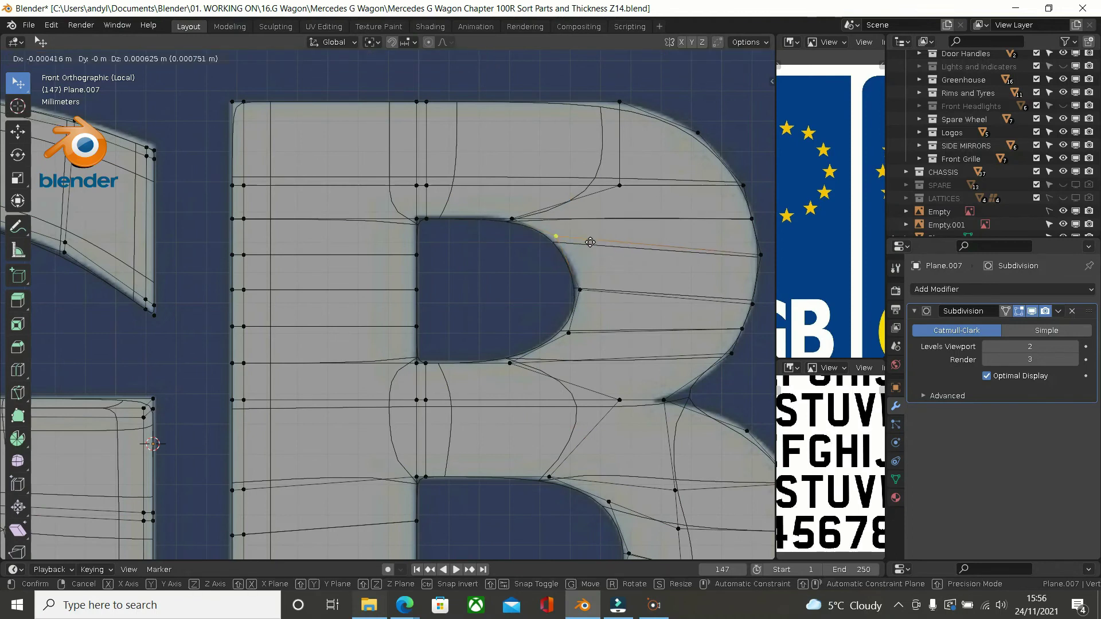
pyautogui.click(590, 242)
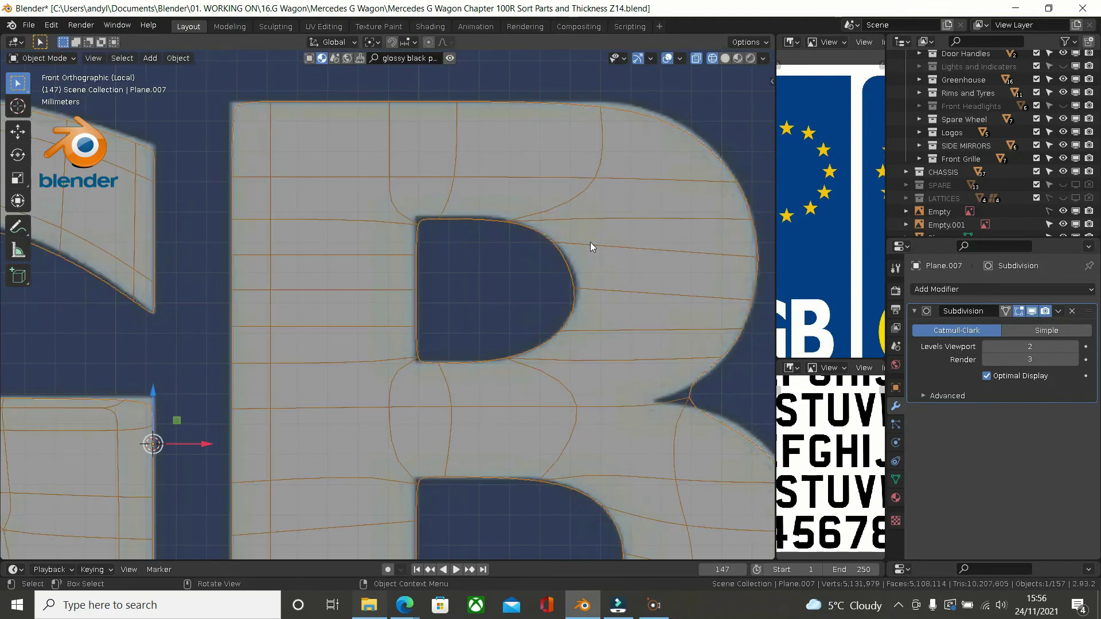
pyautogui.press('g')
pyautogui.press('z')
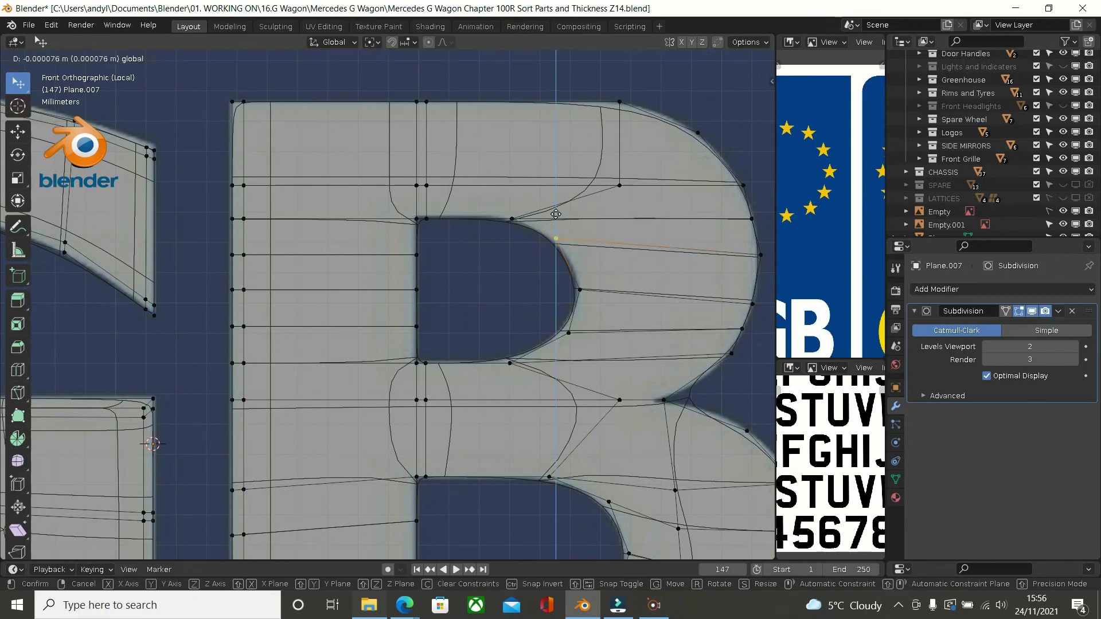
pyautogui.click(588, 243)
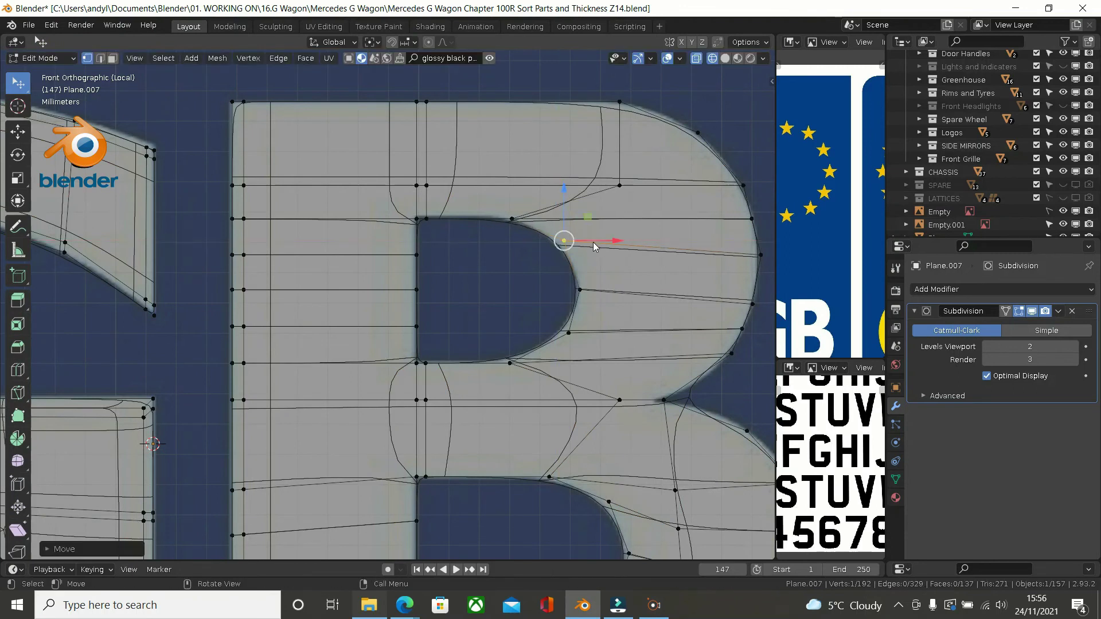
pyautogui.press('Tab')
pyautogui.press('Tab')
# Step: Move the rightmost vertex of the B's upper opening about 0.00017 m right along X and check the smoothed shape
pyautogui.click(586, 285)
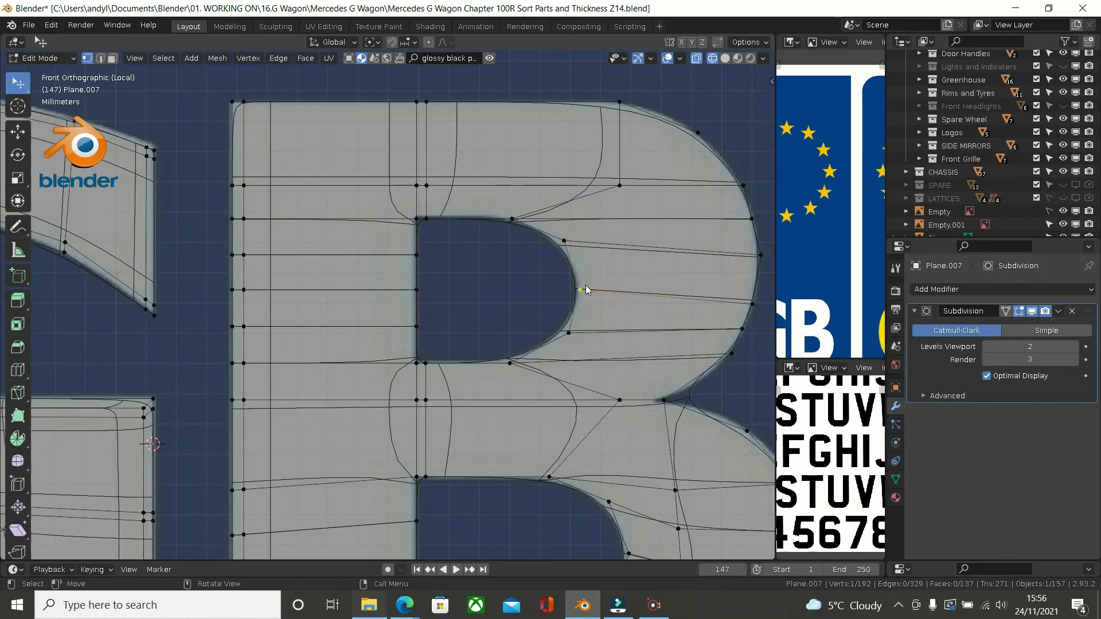
pyautogui.press('g')
pyautogui.press('x')
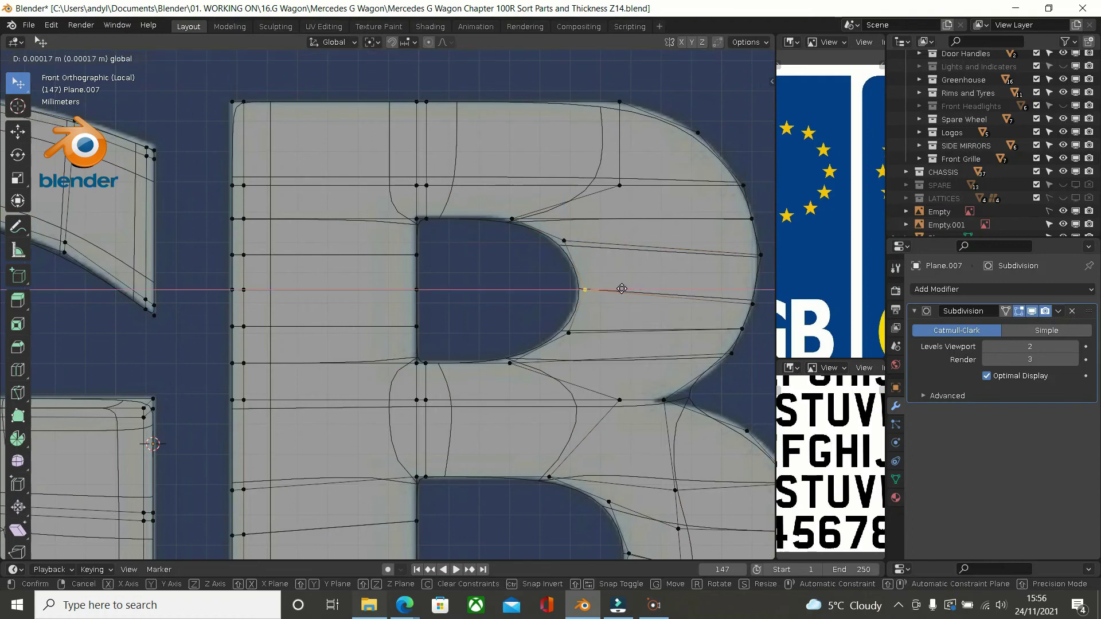
pyautogui.click(621, 288)
pyautogui.press('Tab')
pyautogui.press('Tab')
pyautogui.press('Tab')
pyautogui.scroll(-4, 499, 189)
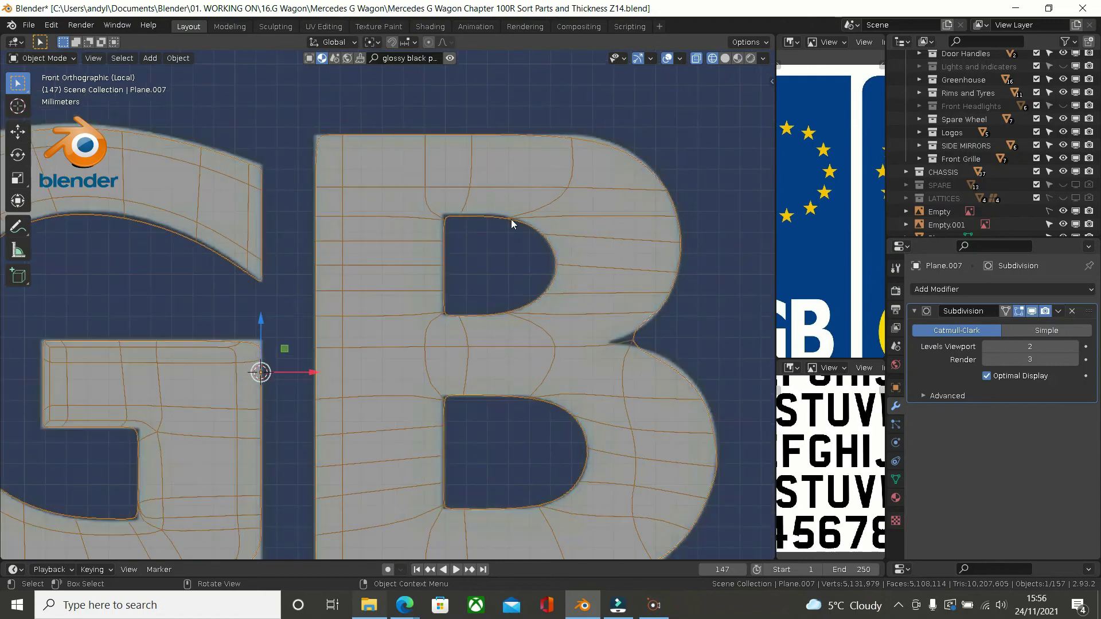
# Step: Move the vertex at the tip of the notch between the B's two bowls slightly left and check the smoothed shape
pyautogui.press('Tab')
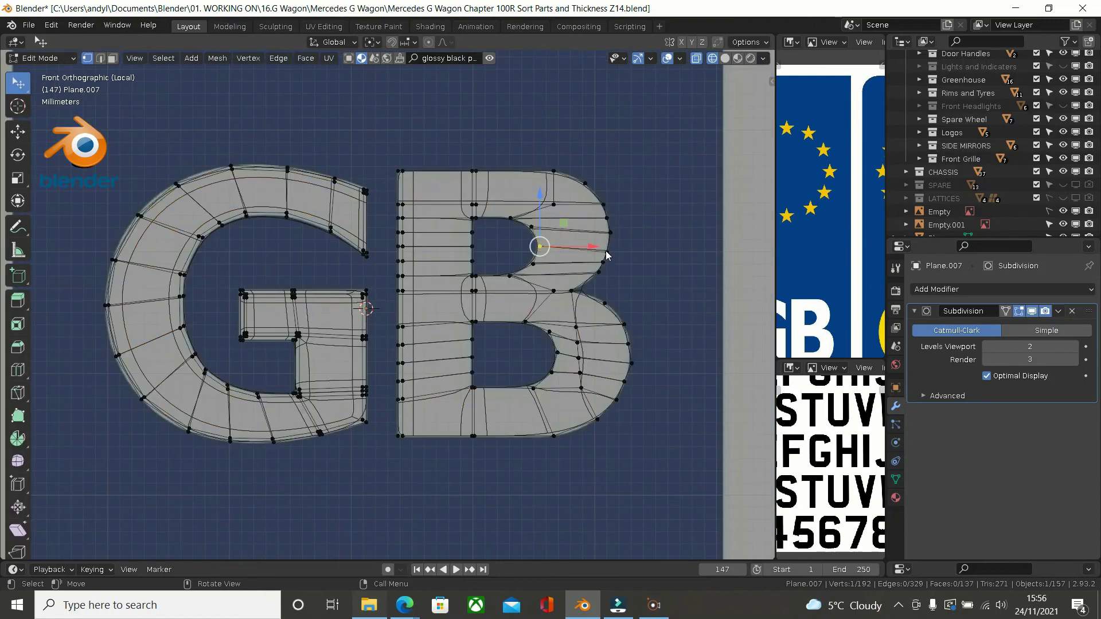
pyautogui.scroll(3, 595, 258)
pyautogui.scroll(1, 594, 283)
pyautogui.click(523, 328)
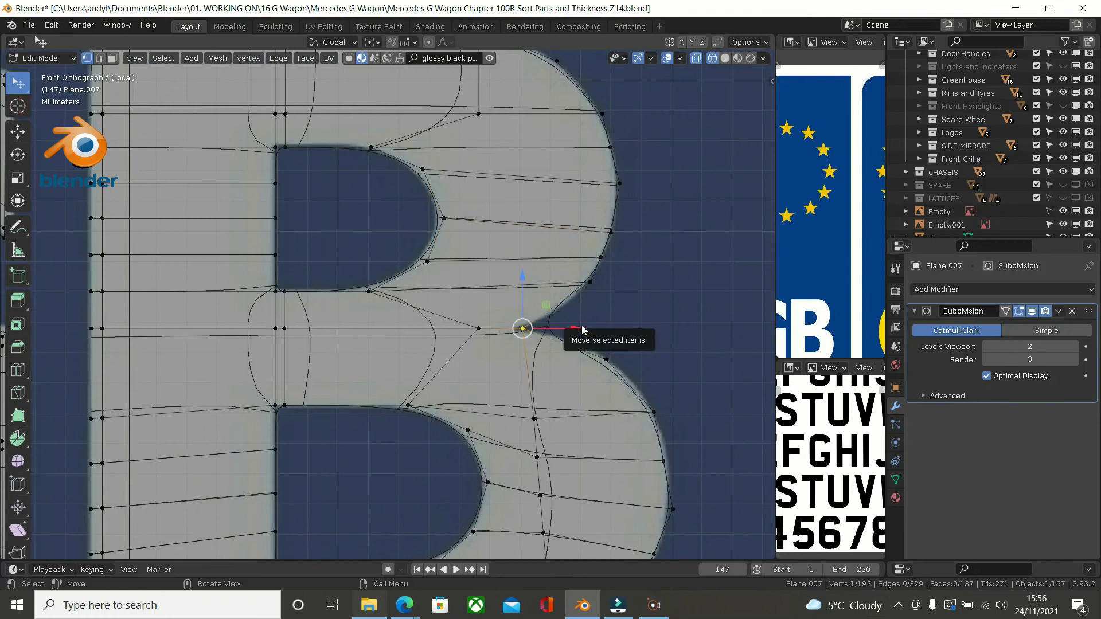
pyautogui.moveTo(582, 328); pyautogui.dragTo(572, 329)
pyautogui.press('Tab')
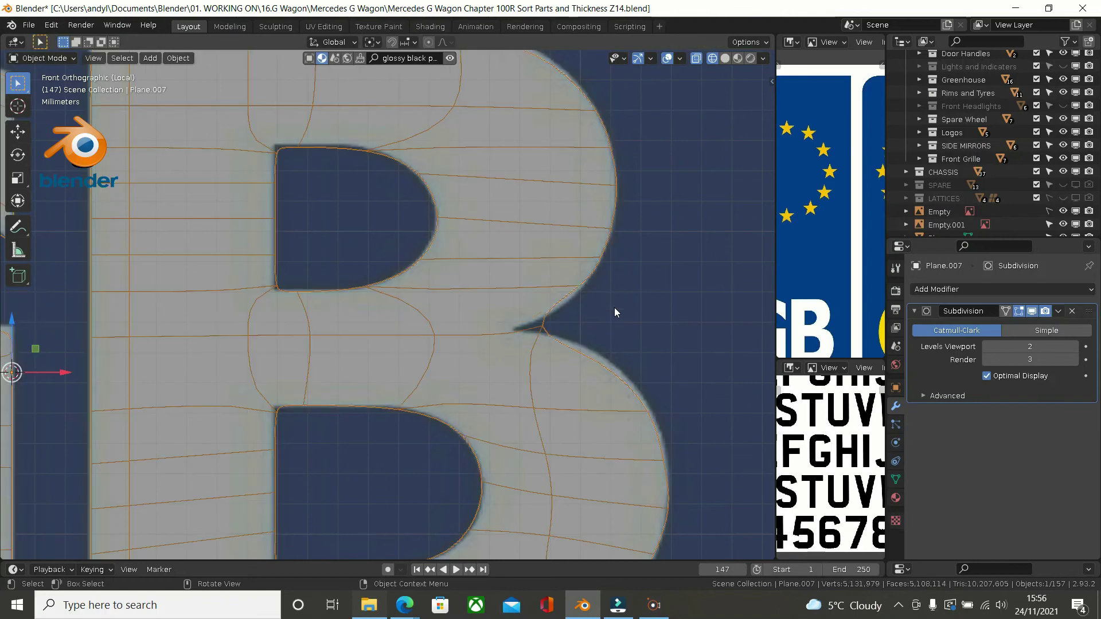
pyautogui.press('Tab')
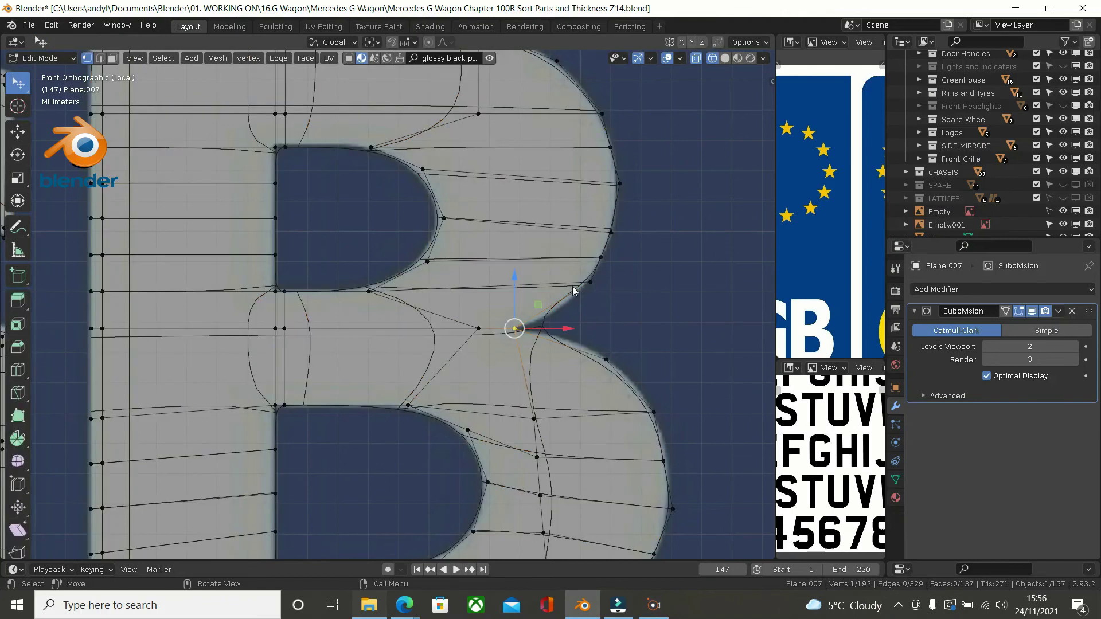
# Step: Try to connect the vertex at the lower right of the B's upper opening to the notch tip vertex
pyautogui.scroll(2, 548, 312)
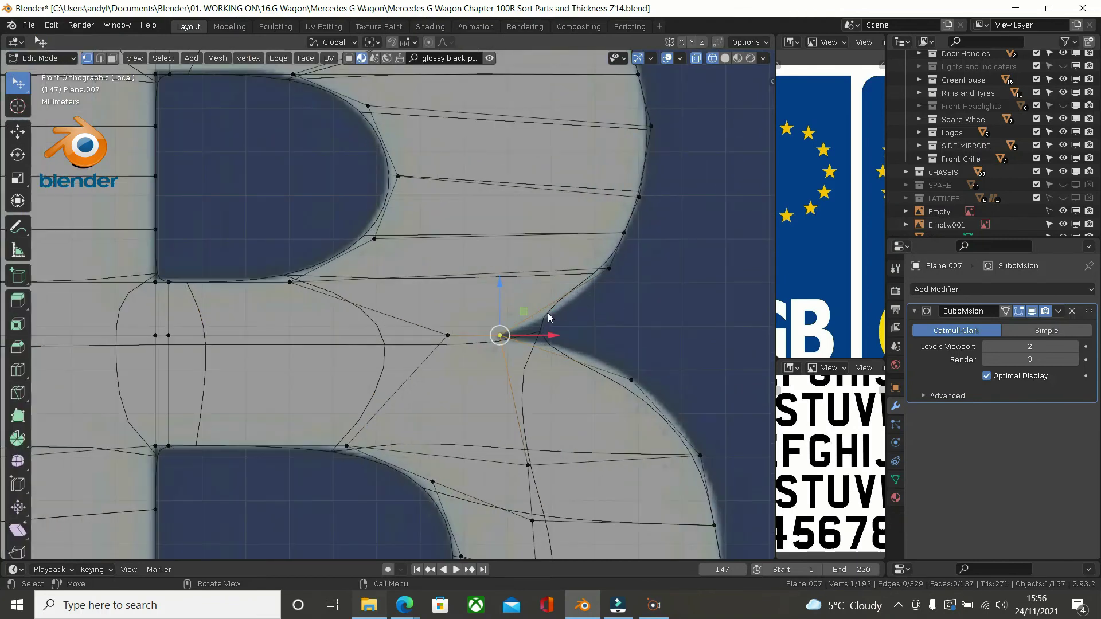
pyautogui.click(382, 244)
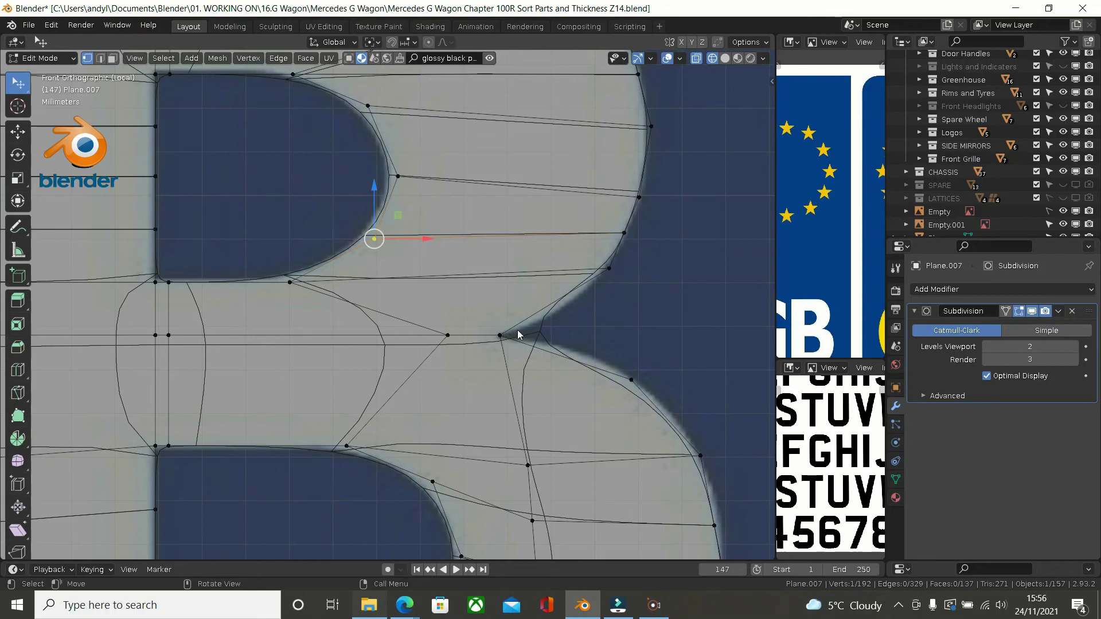
pyautogui.keyDown('shift'); pyautogui.click(485, 338); pyautogui.keyUp('shift')
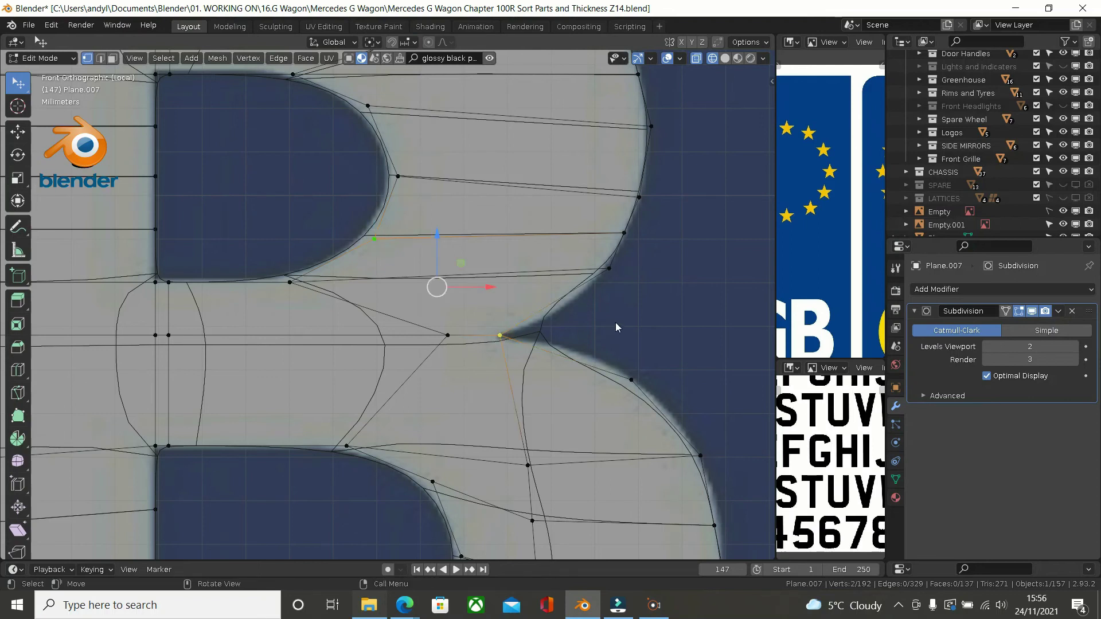
pyautogui.press('j')
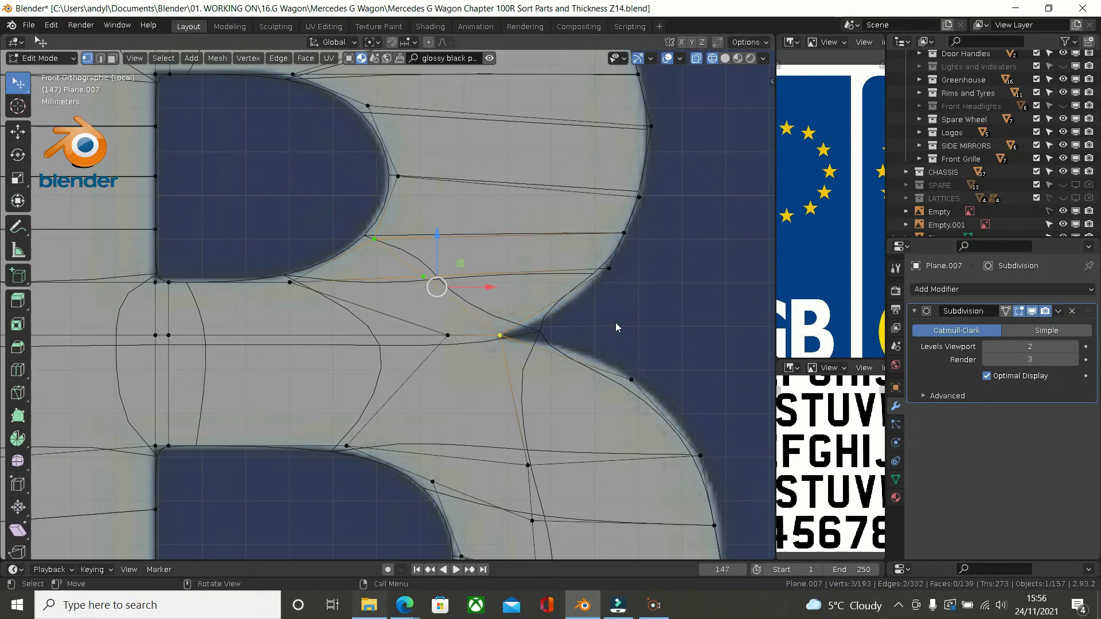
pyautogui.hotkey('ctrl', 'z')
# Step: Subdivide the edge between the notch tip and the outer vertex just above it on the B's upper bowl
pyautogui.click(620, 270)
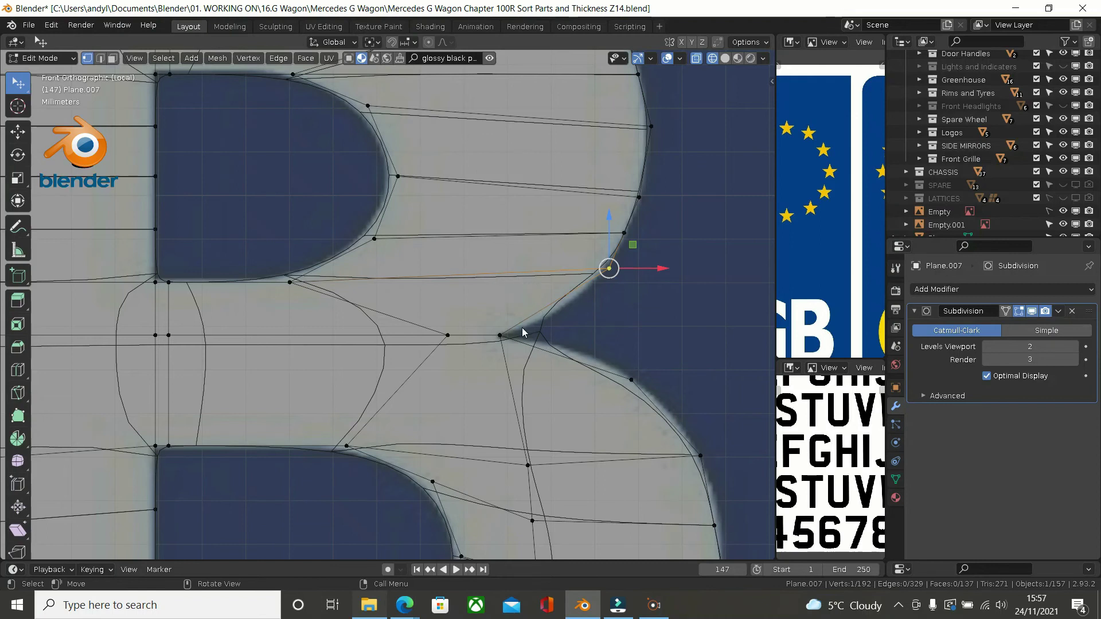
pyautogui.keyDown('shift'); pyautogui.click(495, 337); pyautogui.keyUp('shift')
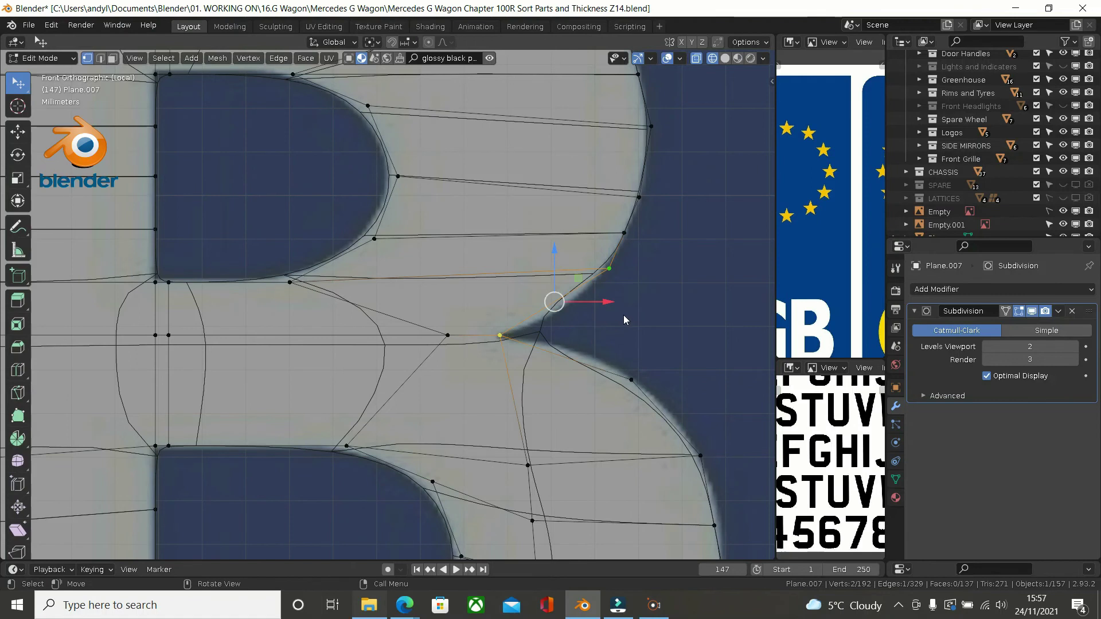
pyautogui.rightClick(656, 302)
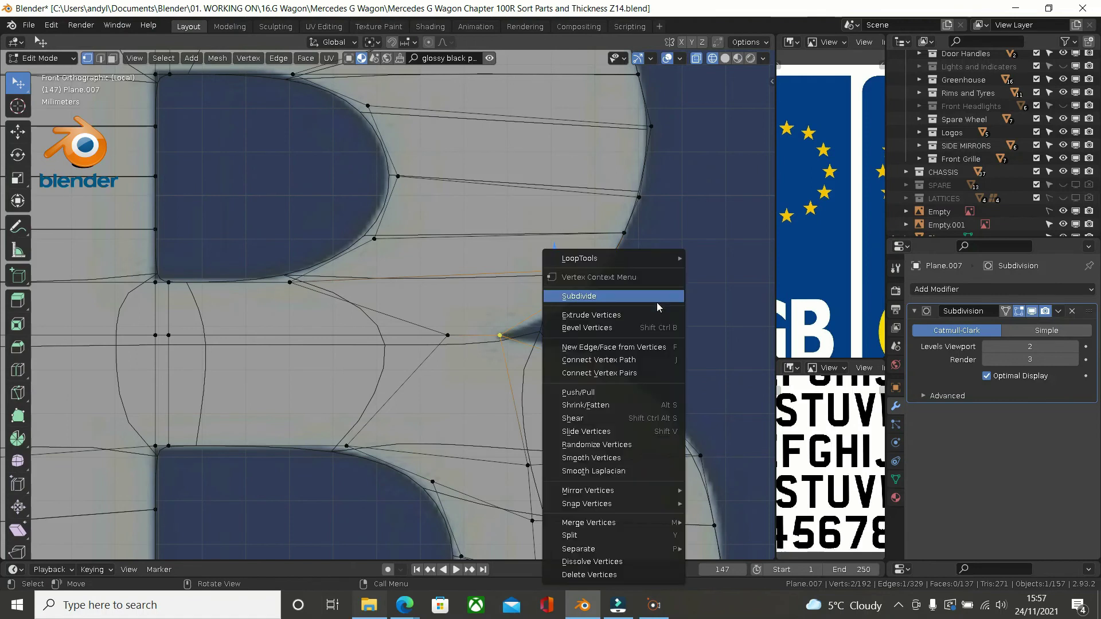
pyautogui.click(655, 300)
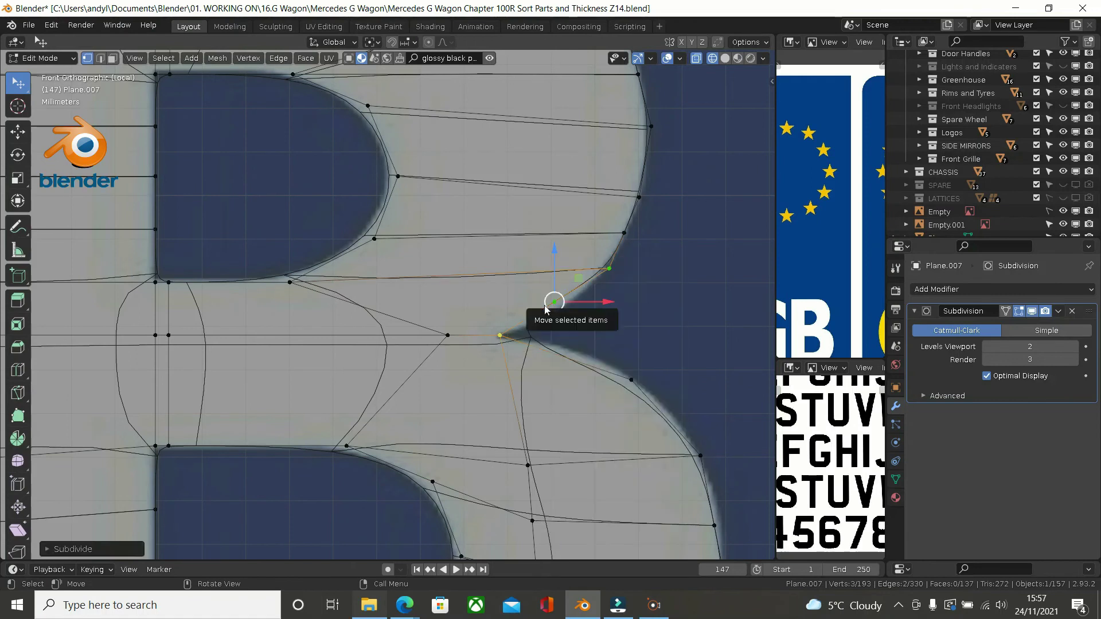
# Step: Move the new midpoint vertex on the notch's upper edge slightly down along Z to follow the reference
pyautogui.click(548, 235)
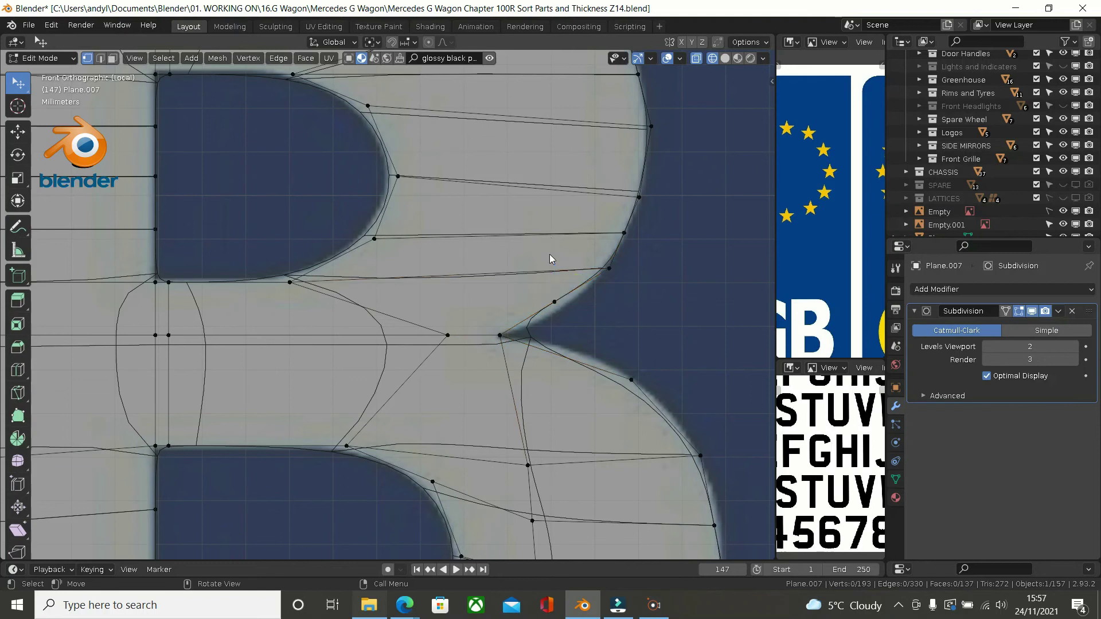
pyautogui.click(554, 291)
pyautogui.click(549, 282)
pyautogui.click(554, 301)
pyautogui.moveTo(551, 252); pyautogui.dragTo(551, 260)
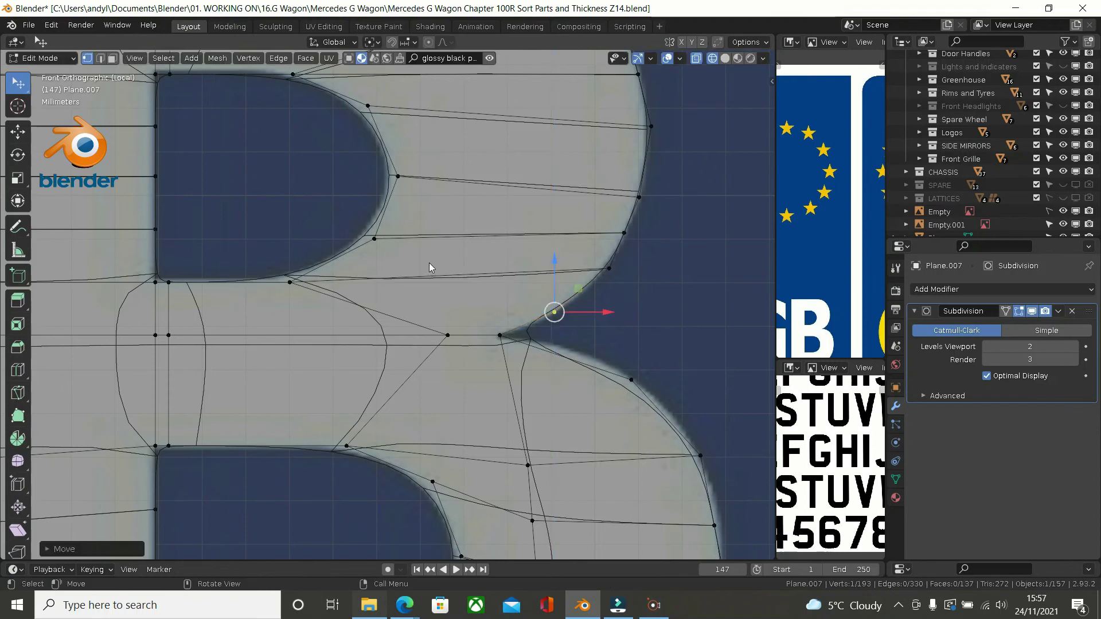
# Step: Connect the notch's new edge vertex to the vertex at the lower right of the B's upper opening, and reselect only the notch vertex
pyautogui.keyDown('shift'); pyautogui.click(383, 246); pyautogui.keyUp('shift')
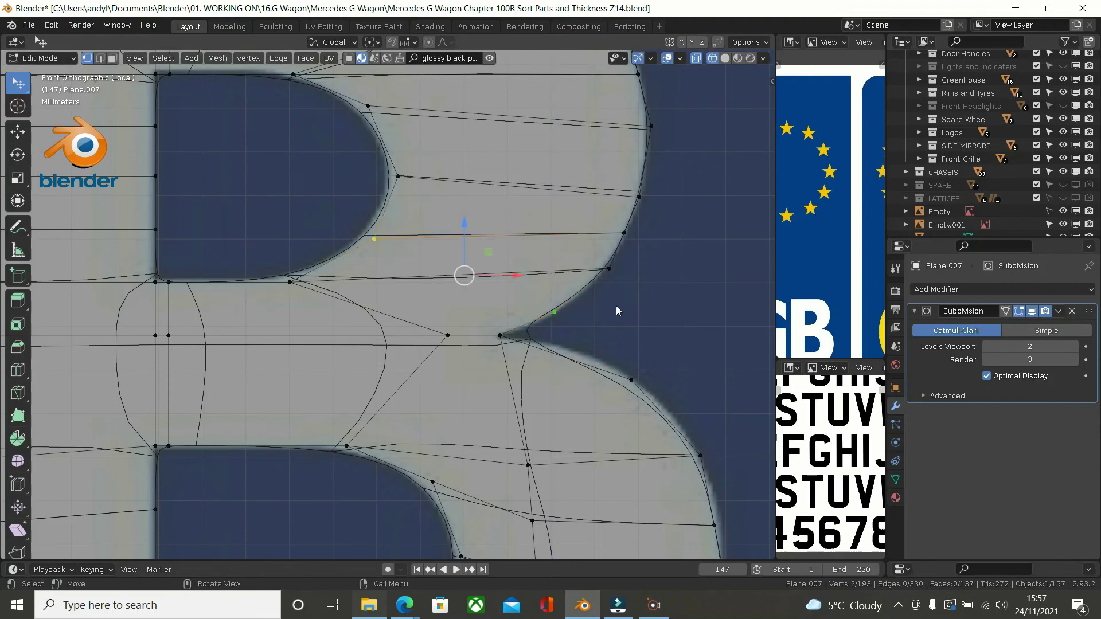
pyautogui.press('j')
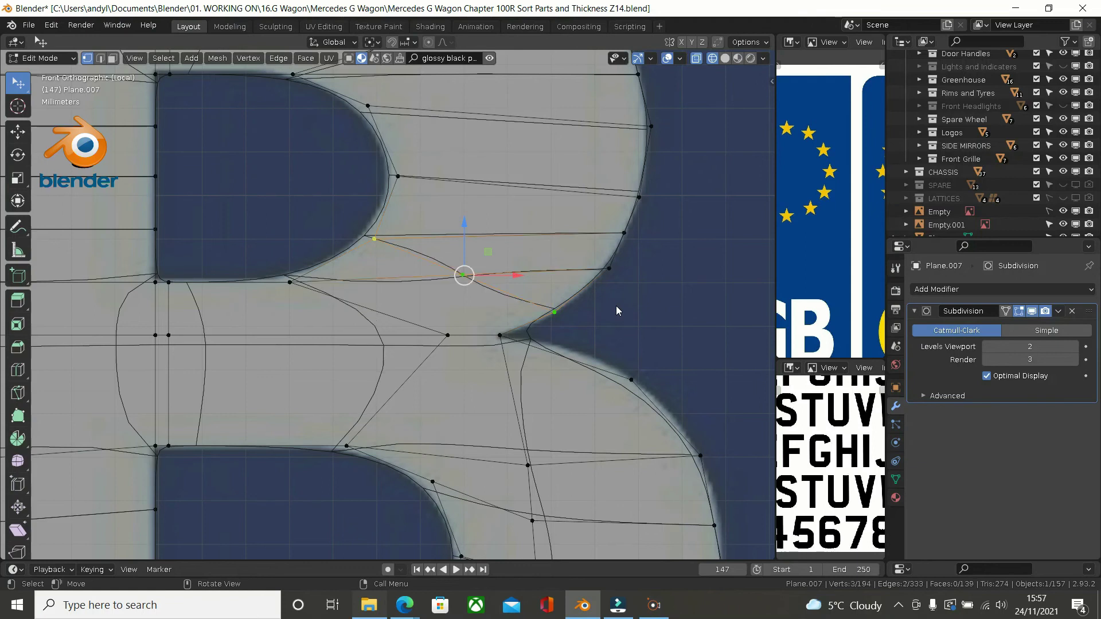
pyautogui.scroll(3, 569, 305)
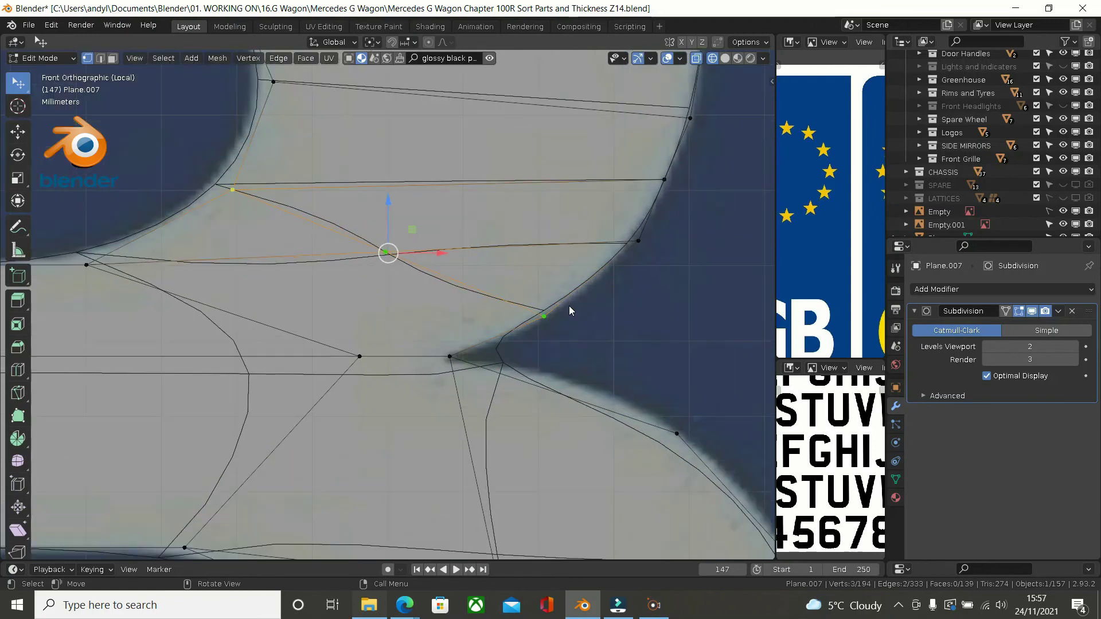
pyautogui.click(546, 310)
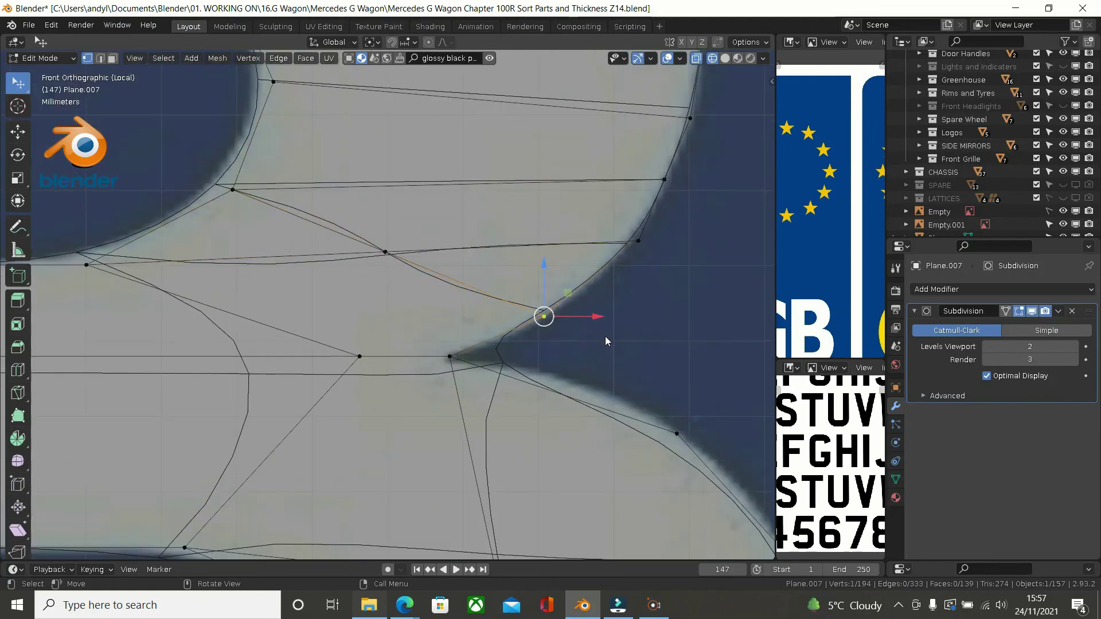
# Step: Slide the vertex on the notch's upper edge close to the notch tip, and slide the inner vertex above it slightly toward the B's upper opening
pyautogui.hotkey('shift', 'v')
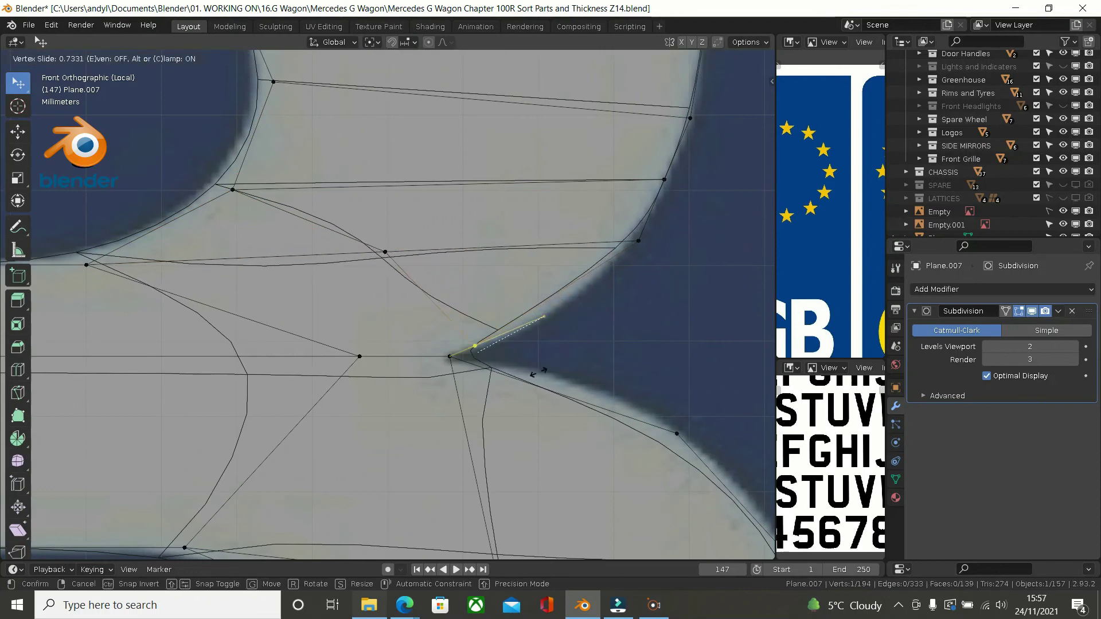
pyautogui.click(530, 376)
pyautogui.scroll(-2, 530, 376)
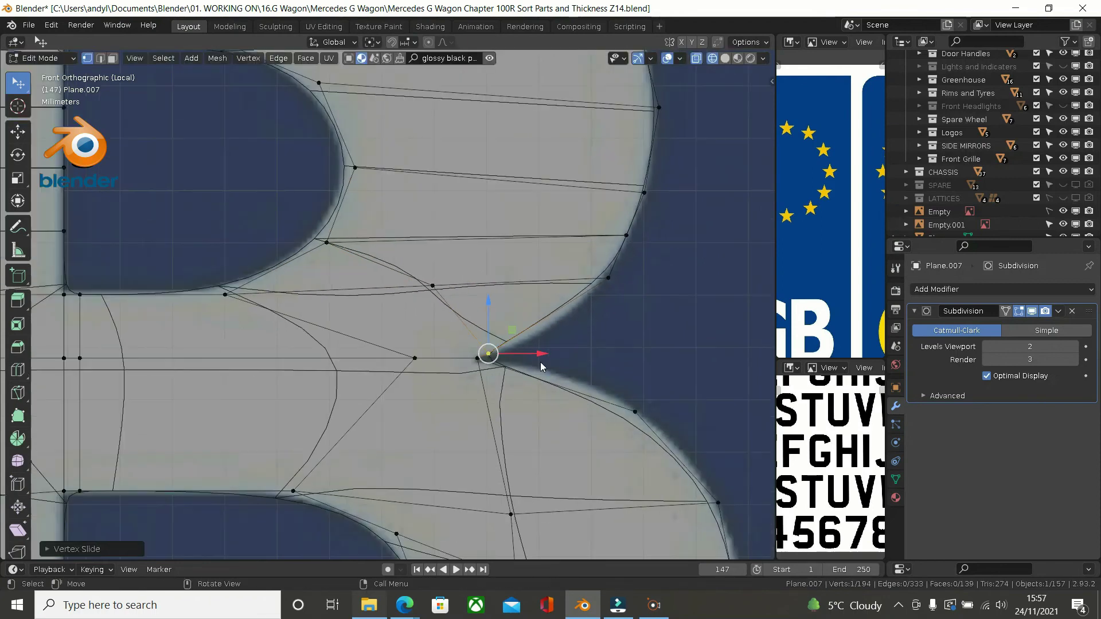
pyautogui.click(428, 283)
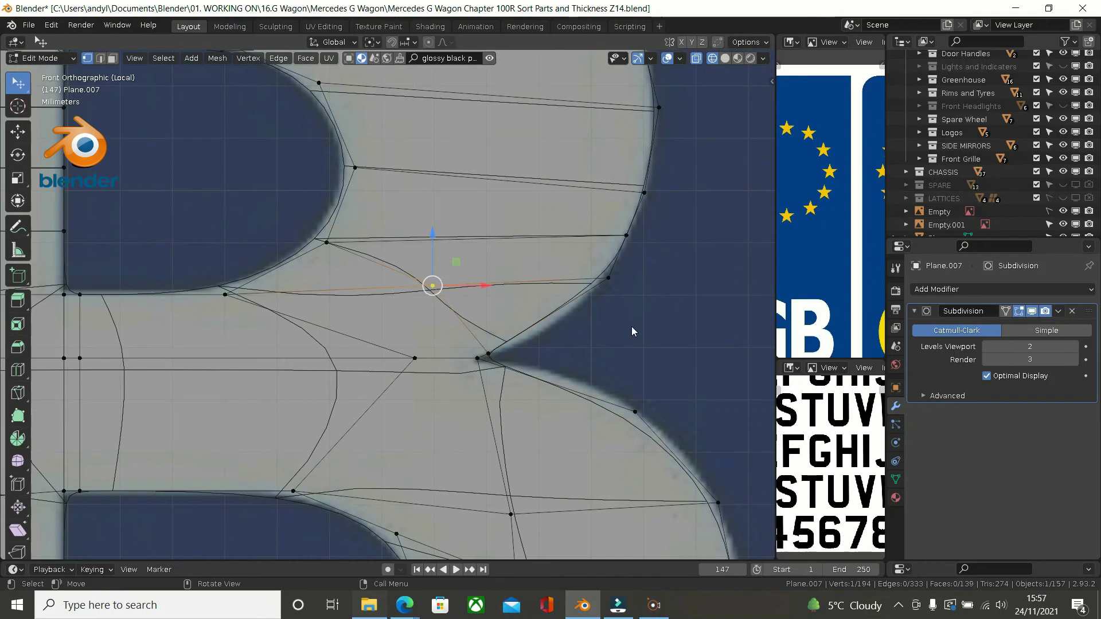
pyautogui.hotkey('shift', 'v')
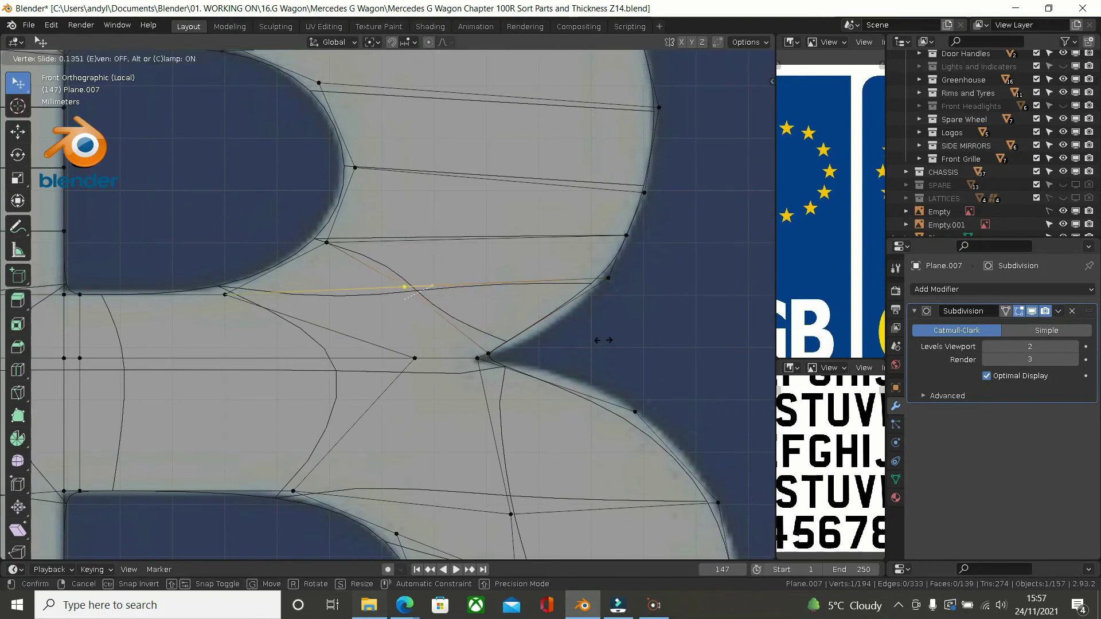
pyautogui.click(612, 344)
# Step: Subdivide the edge between the notch tip and the outer vertex just below it on the B's lower bowl
pyautogui.scroll(-1, 631, 339)
pyautogui.keyDown('shift'); pyautogui.moveTo(643, 297); pyautogui.dragTo(657, 219, button='middle'); pyautogui.keyUp('shift')
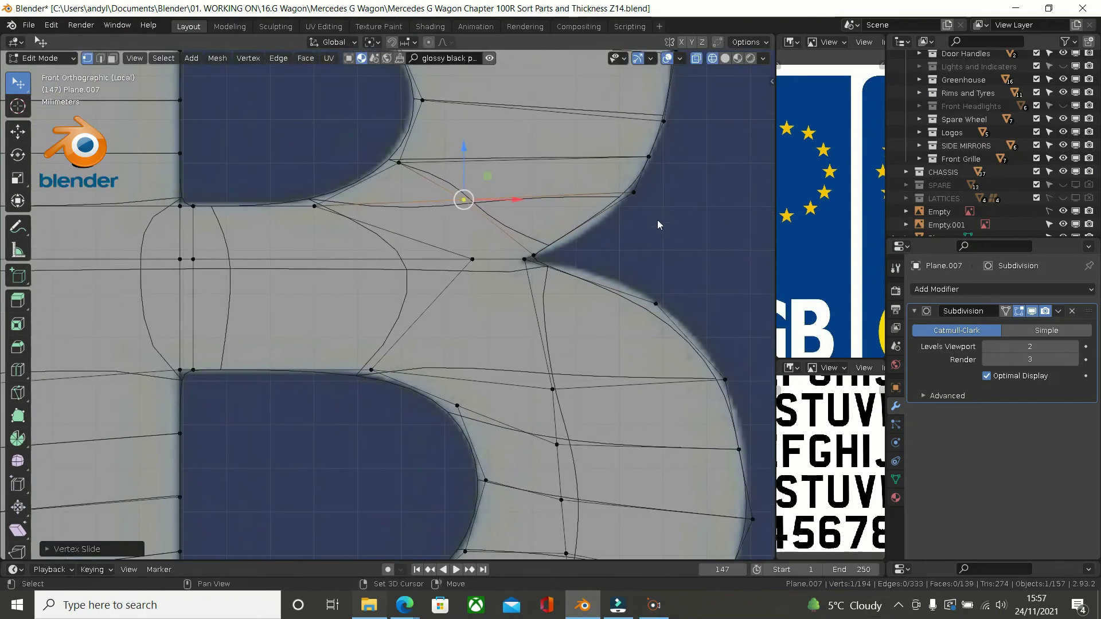
pyautogui.scroll(-1, 656, 250)
pyautogui.keyDown('shift'); pyautogui.moveTo(614, 270); pyautogui.dragTo(585, 270, button='middle'); pyautogui.keyUp('shift')
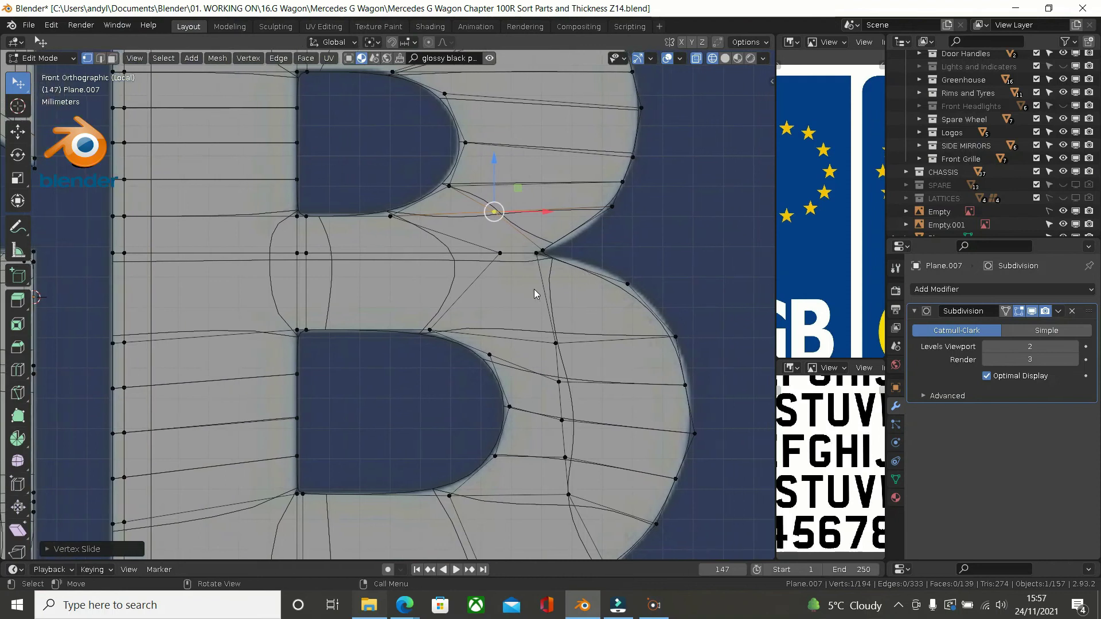
pyautogui.scroll(1, 535, 289)
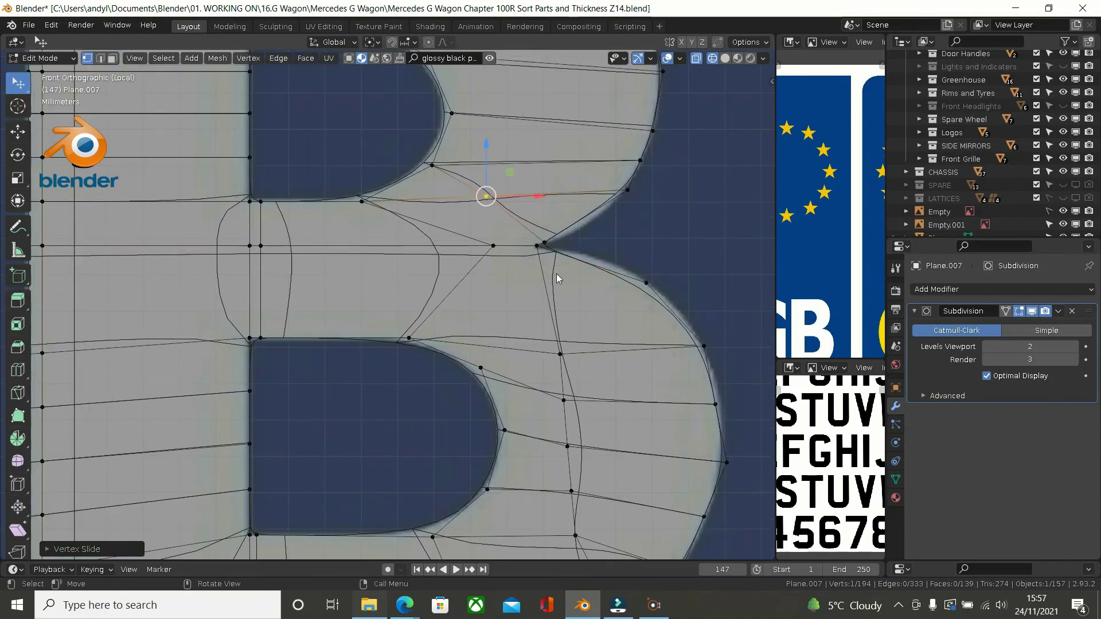
pyautogui.keyDown('shift'); pyautogui.click(646, 283); pyautogui.keyUp('shift')
pyautogui.click(532, 242)
pyautogui.keyDown('shift'); pyautogui.click(652, 274); pyautogui.keyUp('shift')
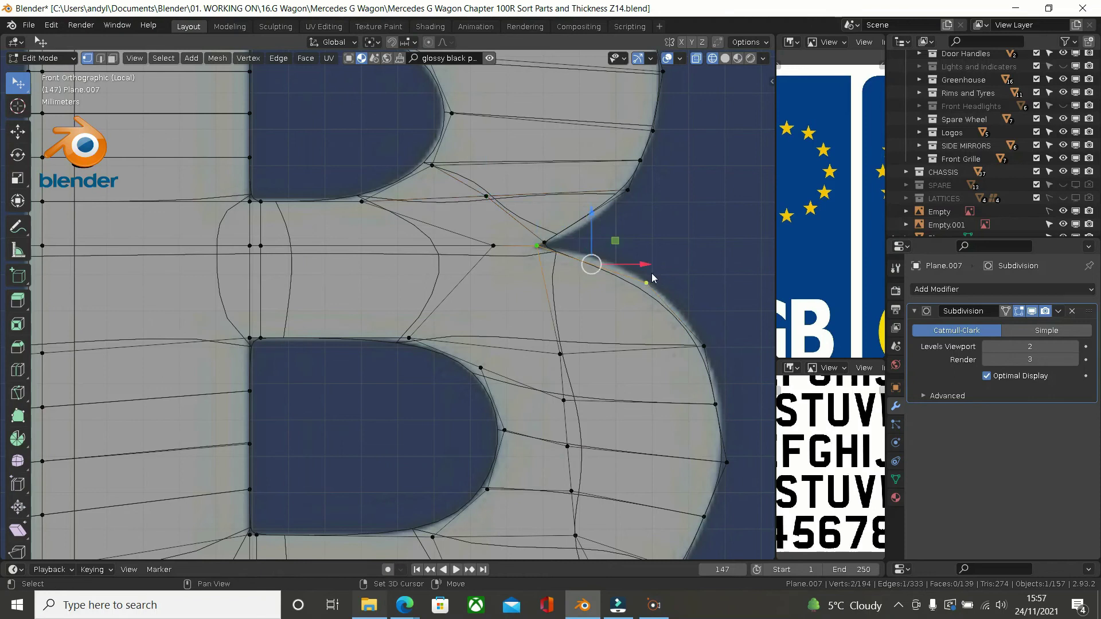
pyautogui.rightClick(679, 219)
pyautogui.click(681, 220)
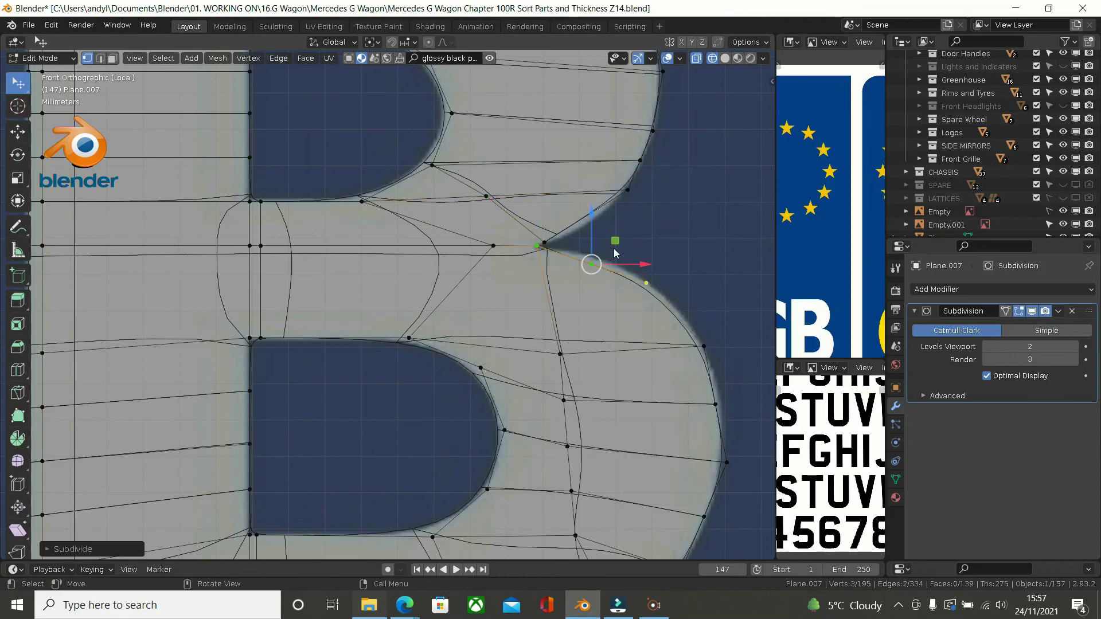
# Step: Slide the new midpoint vertex along the notch's lower edge until it sits close to the notch tip
pyautogui.press('g')
pyautogui.press('g')
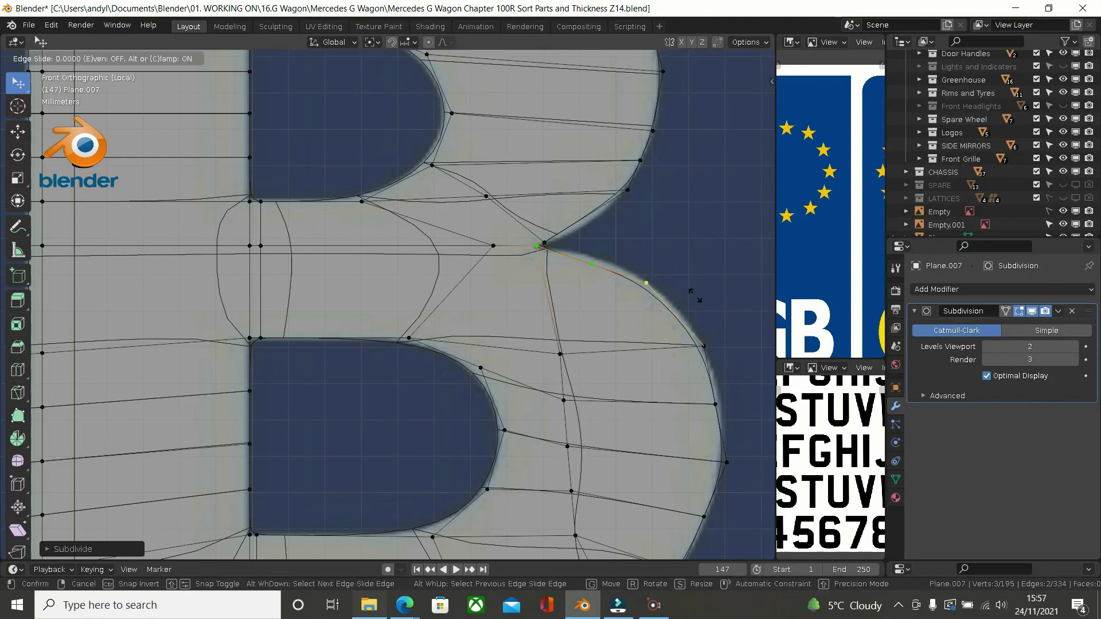
pyautogui.click(600, 274)
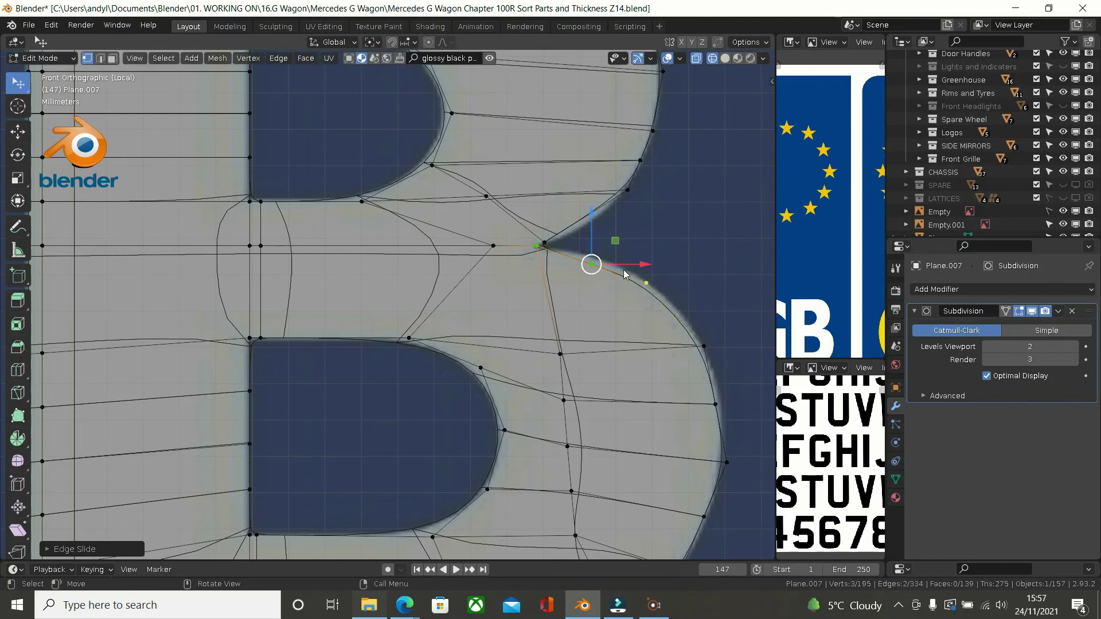
pyautogui.scroll(2, 554, 212)
pyautogui.click(596, 299)
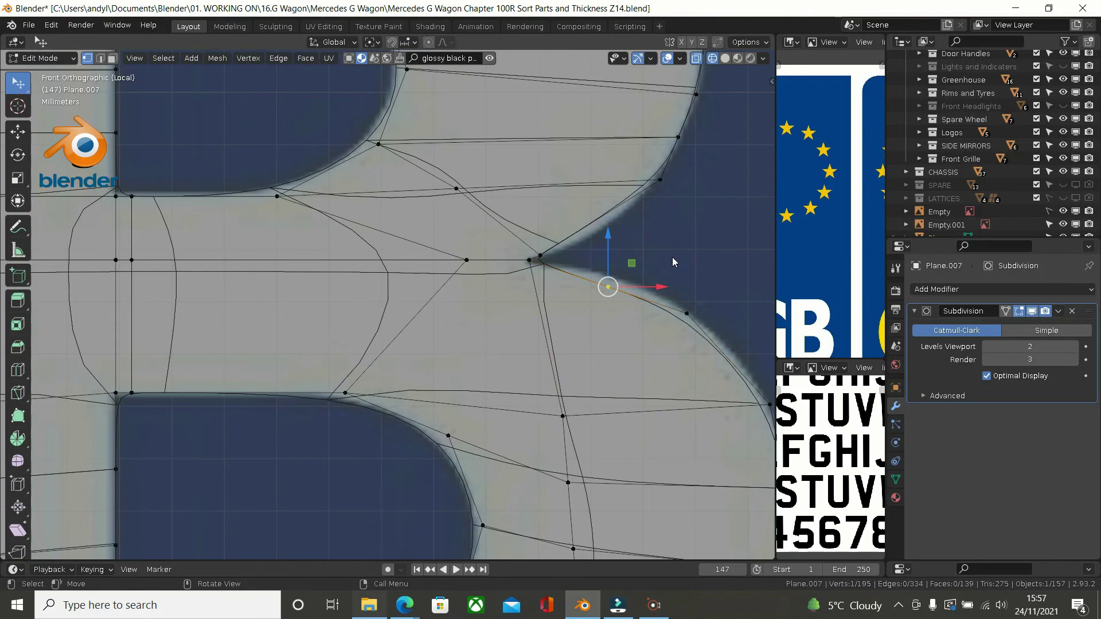
pyautogui.press('g')
pyautogui.press('g')
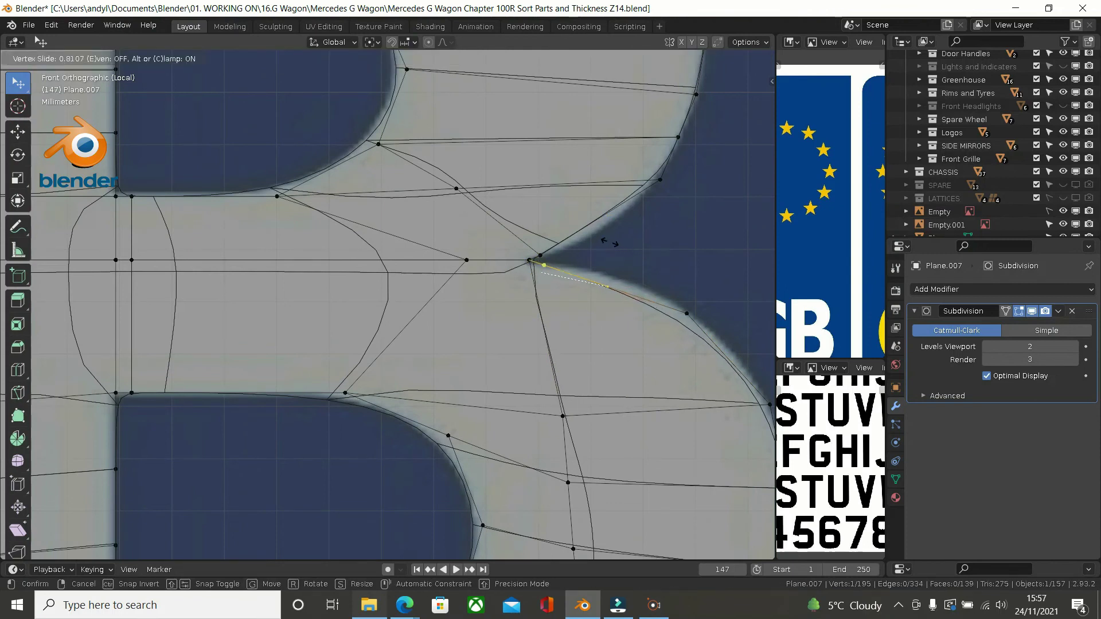
pyautogui.click(604, 242)
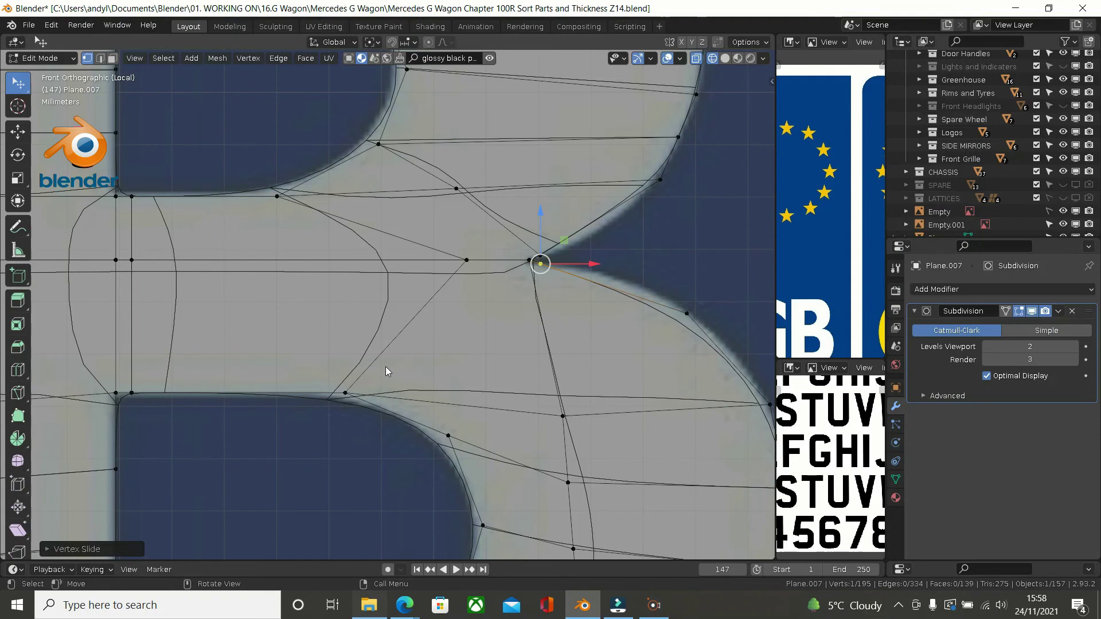
# Step: Connect the notch's lower edge vertex to the vertex at the upper right of the B's lower opening
pyautogui.keyDown('shift'); pyautogui.click(345, 393); pyautogui.keyUp('shift')
pyautogui.press('j')
pyautogui.scroll(-2, 650, 263)
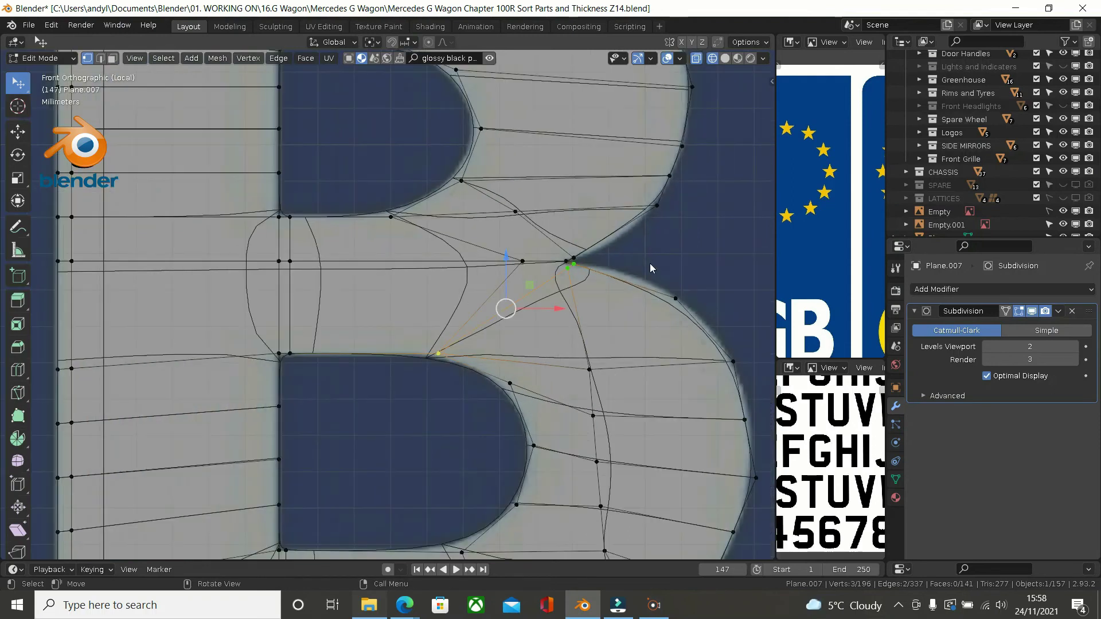
# Step: Return to Object Mode, switch to solid shading and check the GB lettering from an angle and from the front
pyautogui.scroll(-5, 649, 264)
pyautogui.press('Tab')
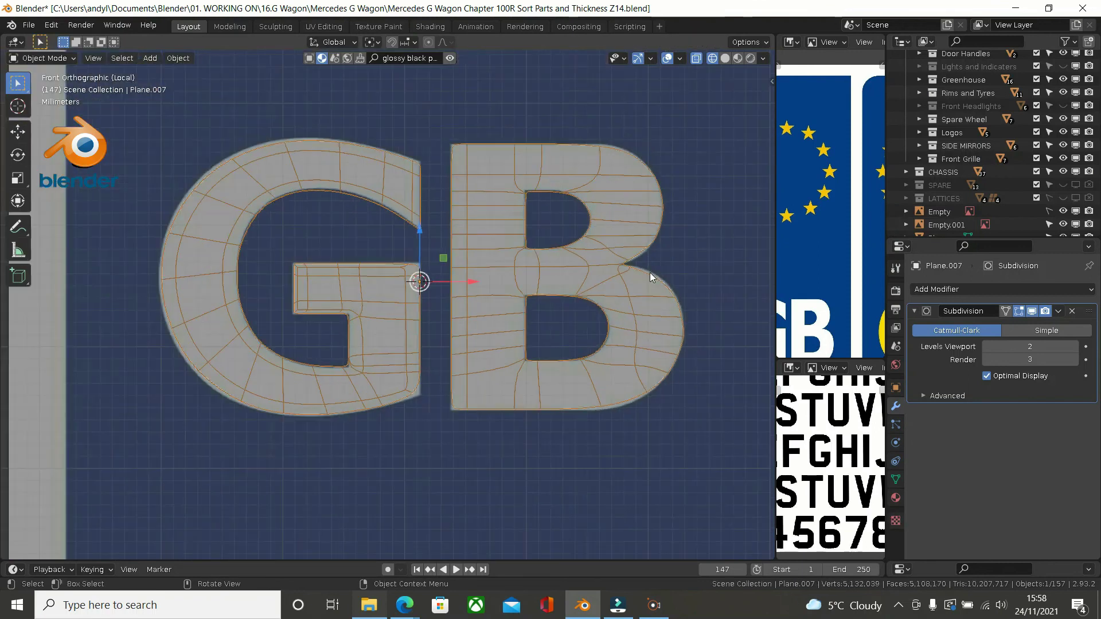
pyautogui.press('z')
pyautogui.click(724, 270)
pyautogui.moveTo(724, 269)
pyautogui.mouseDown(button='middle')
pyautogui.moveTo(554, 297)
pyautogui.moveTo(672, 297)
pyautogui.moveTo(576, 281)
pyautogui.moveTo(524, 302)
pyautogui.moveTo(565, 304)
pyautogui.mouseUp(button='middle')
pyautogui.scroll(2, 624, 295)
pyautogui.press('KP_1')
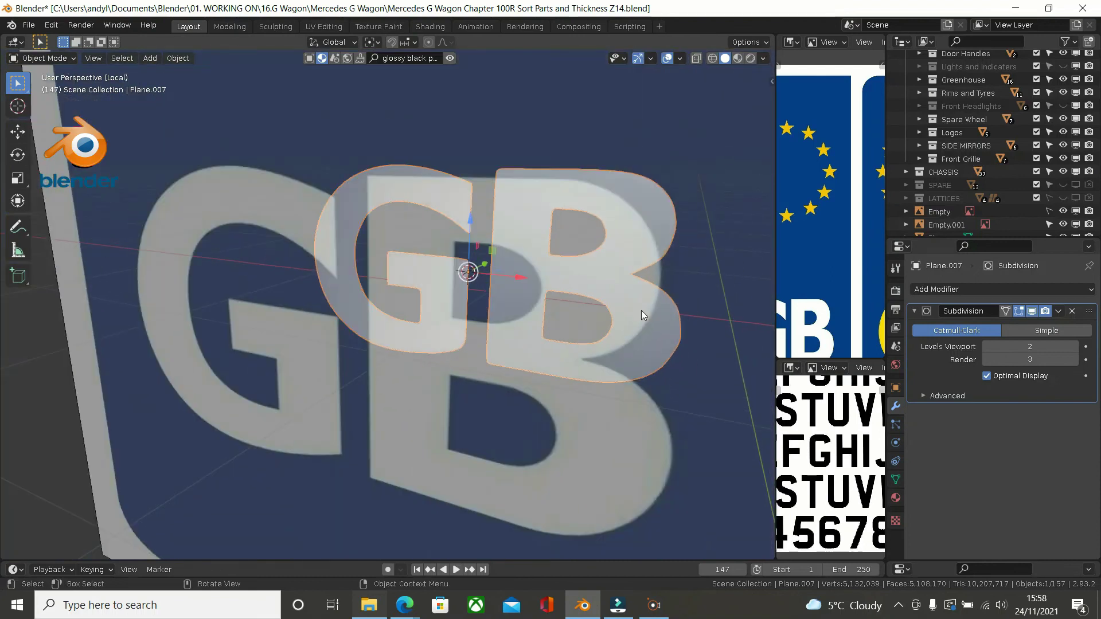
# Step: Delete the reference image behind the stars and GB lettering, and leave local view to show the whole car
pyautogui.scroll(-5, 658, 442)
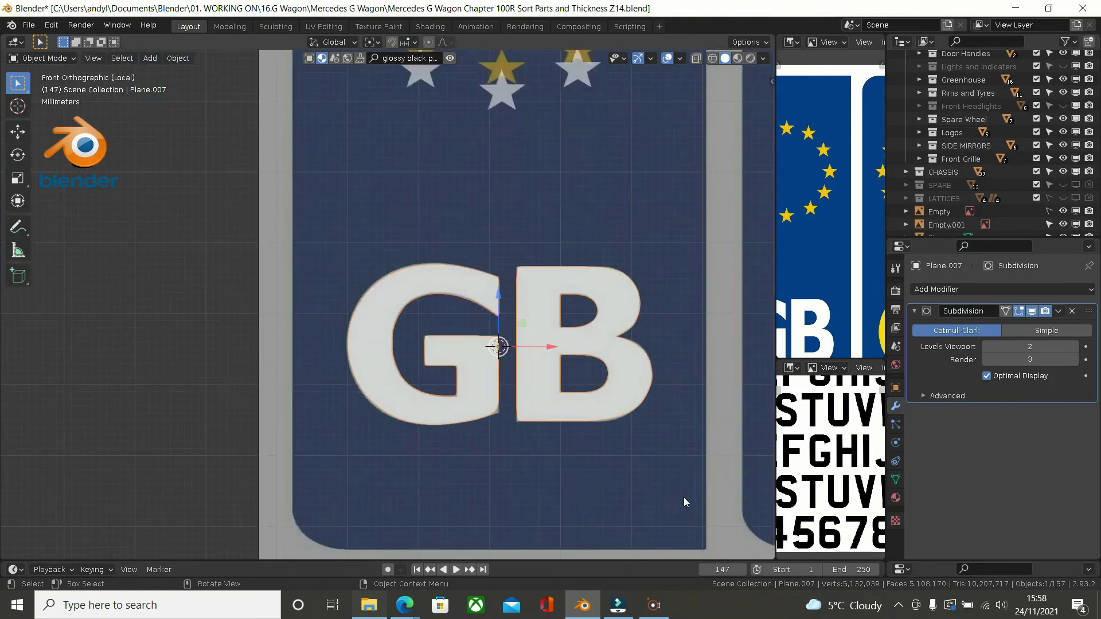
pyautogui.scroll(-3, 466, 479)
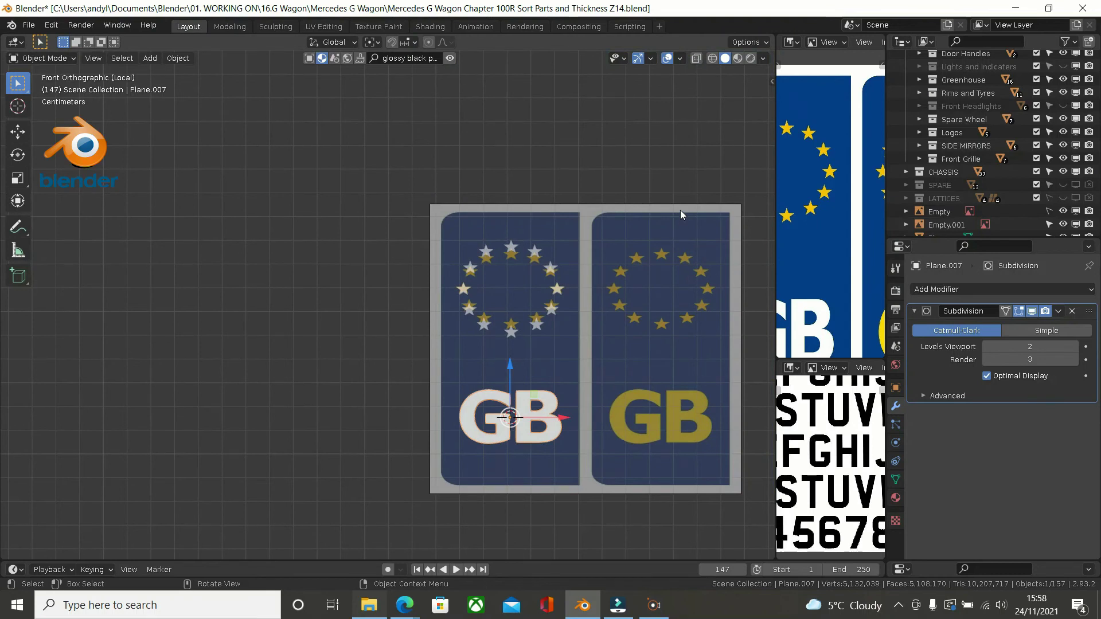
pyautogui.click(680, 209)
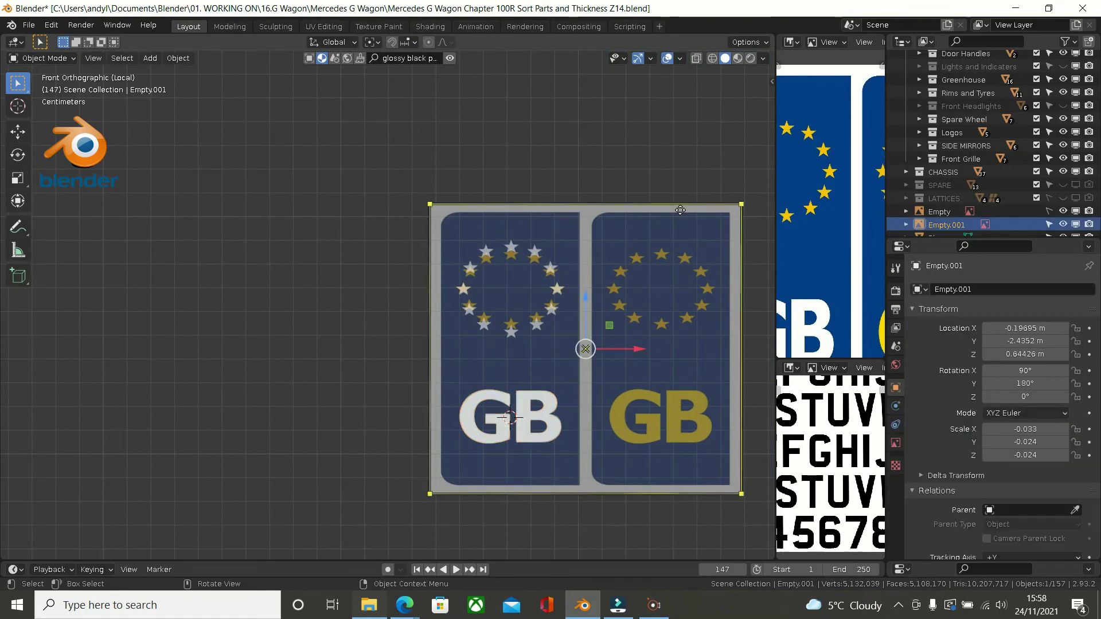
pyautogui.press('x')
pyautogui.click(681, 209)
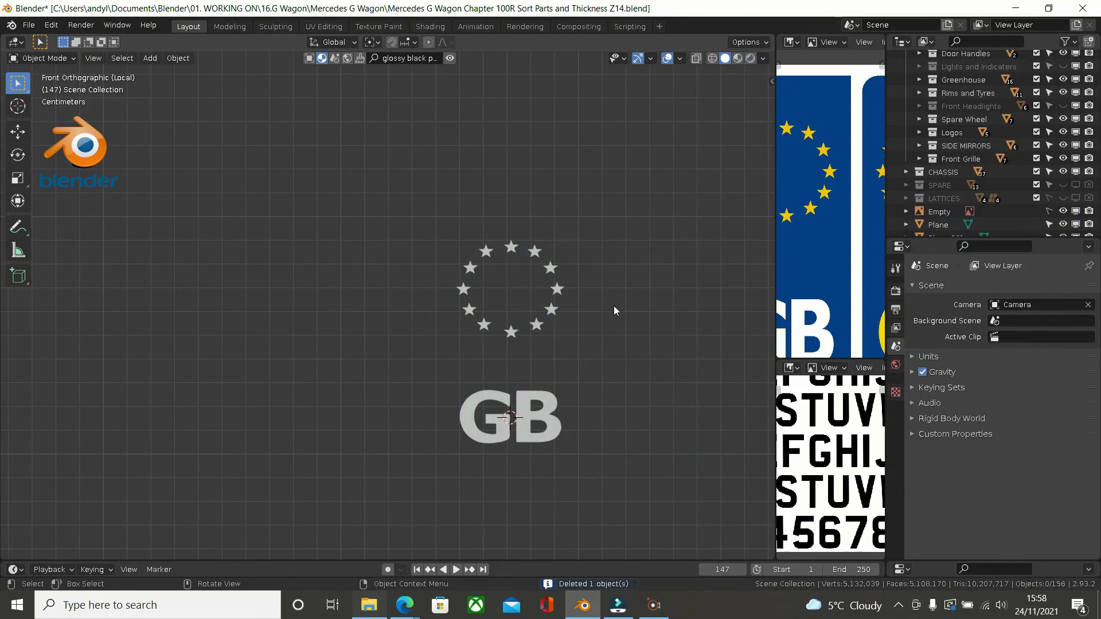
pyautogui.scroll(-1, 582, 326)
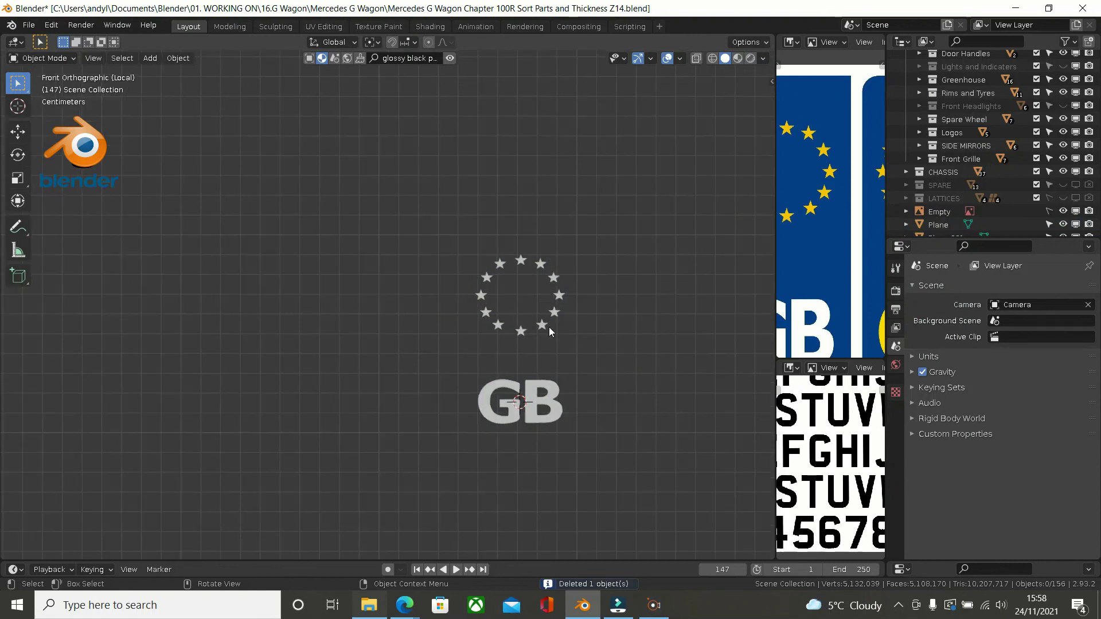
pyautogui.press('KP_Divide')
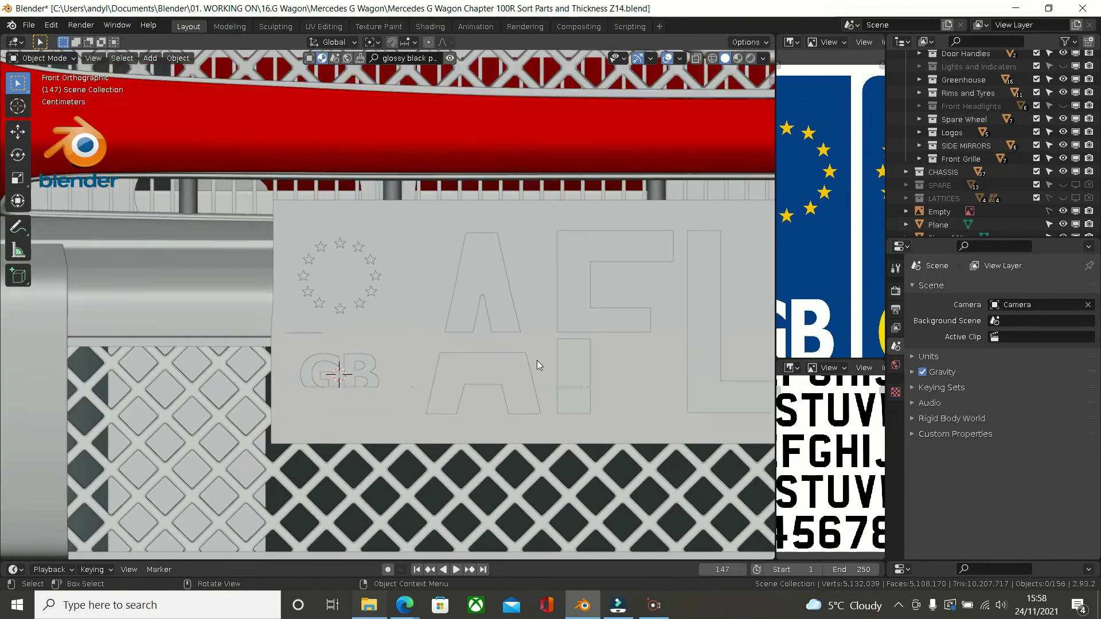
# Step: Select the number plate's front panel and add a separate copy of its strip behind the stars and GB lettering
pyautogui.click(411, 309)
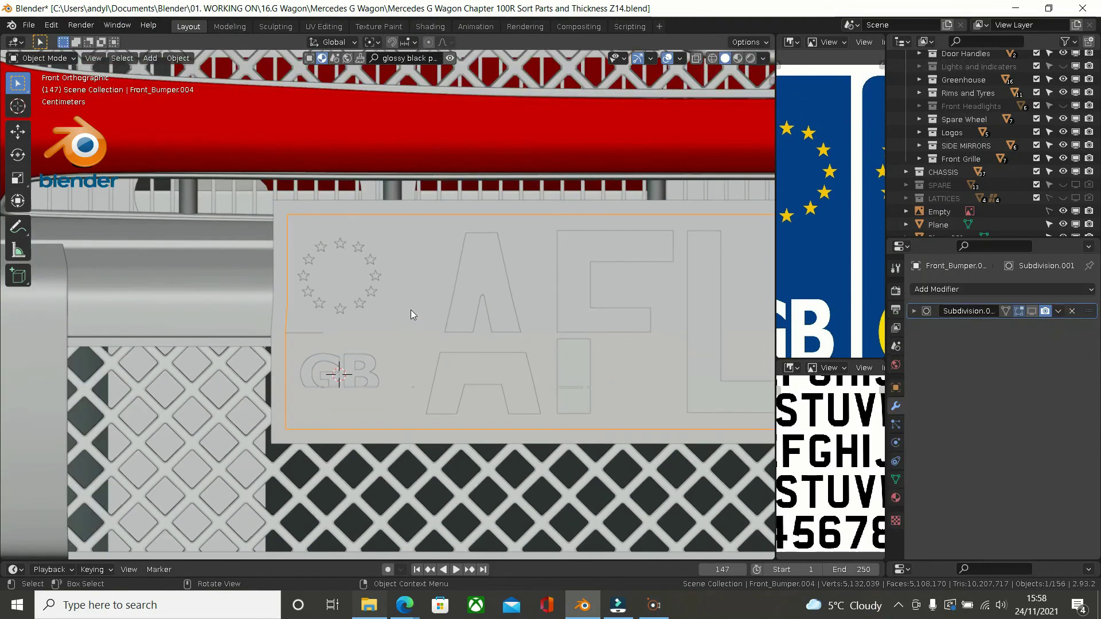
pyautogui.scroll(1, 411, 309)
pyautogui.moveTo(406, 315); pyautogui.dragTo(376, 378, button='middle')
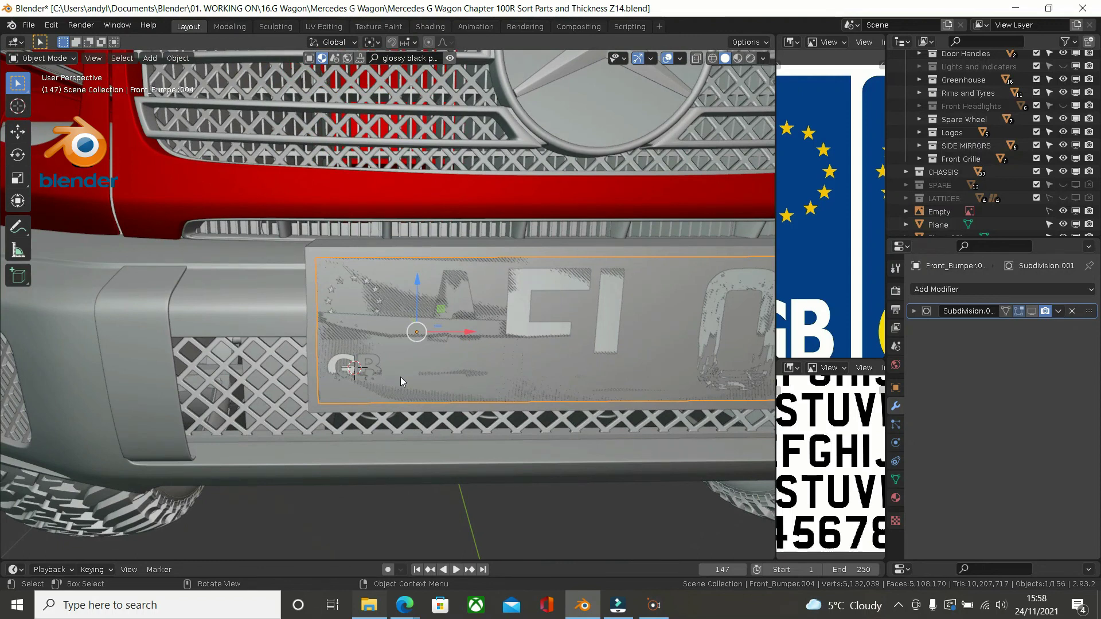
pyautogui.hotkey('ctrl', 'v')
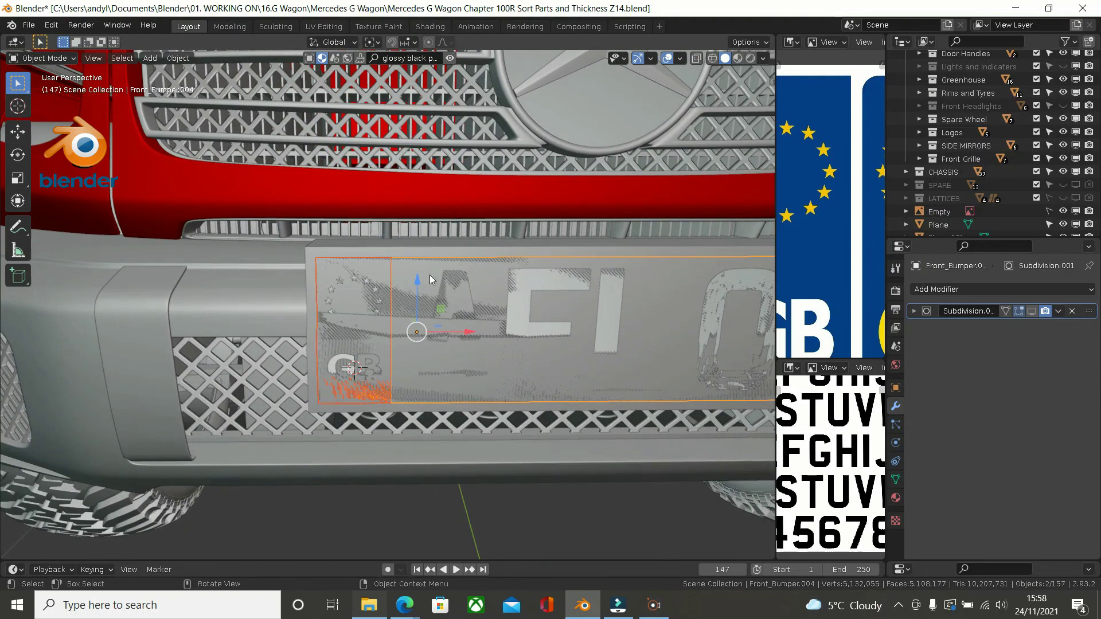
pyautogui.scroll(3, 429, 274)
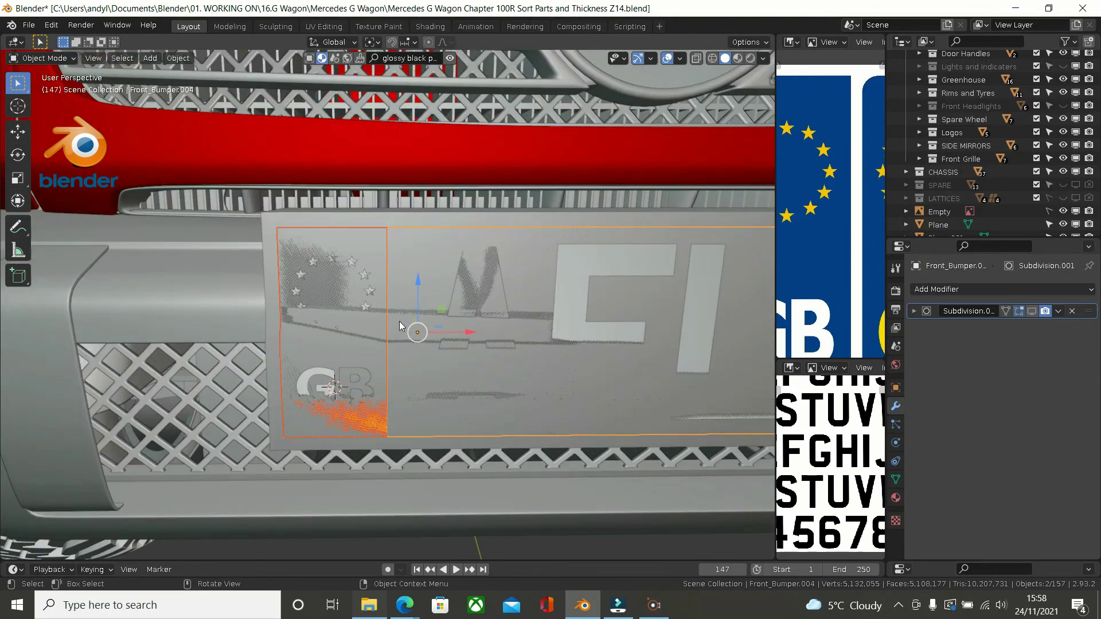
pyautogui.scroll(1, 400, 325)
pyautogui.press('Tab')
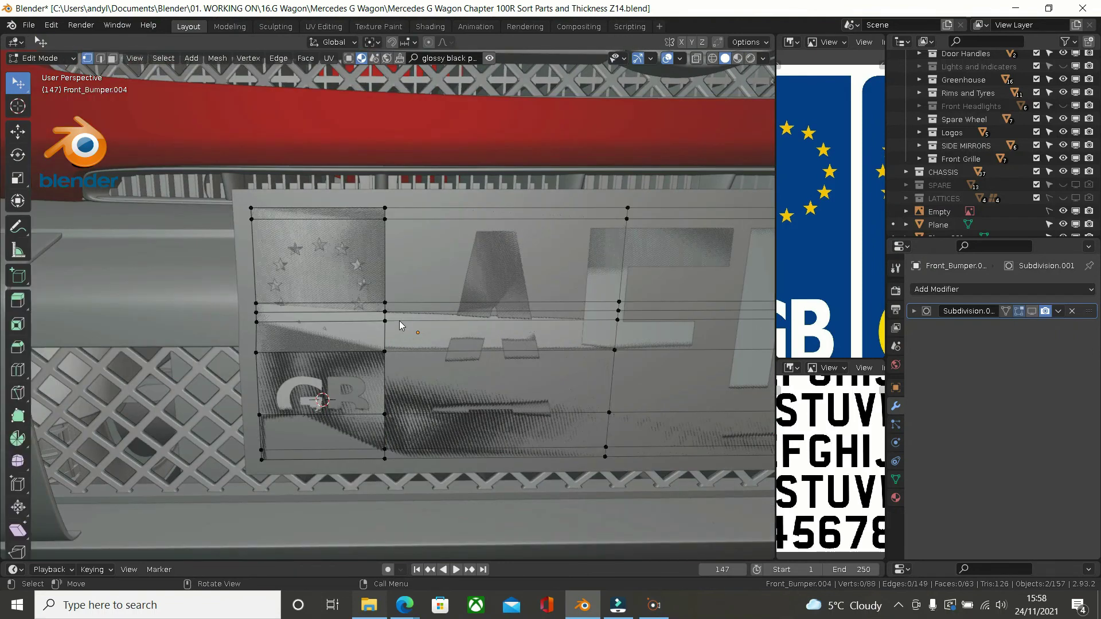
pyautogui.press('Tab')
# Step: Select the ring of stars and the GB lettering, with the number plate's frame as the active but deselected object
pyautogui.click(362, 271)
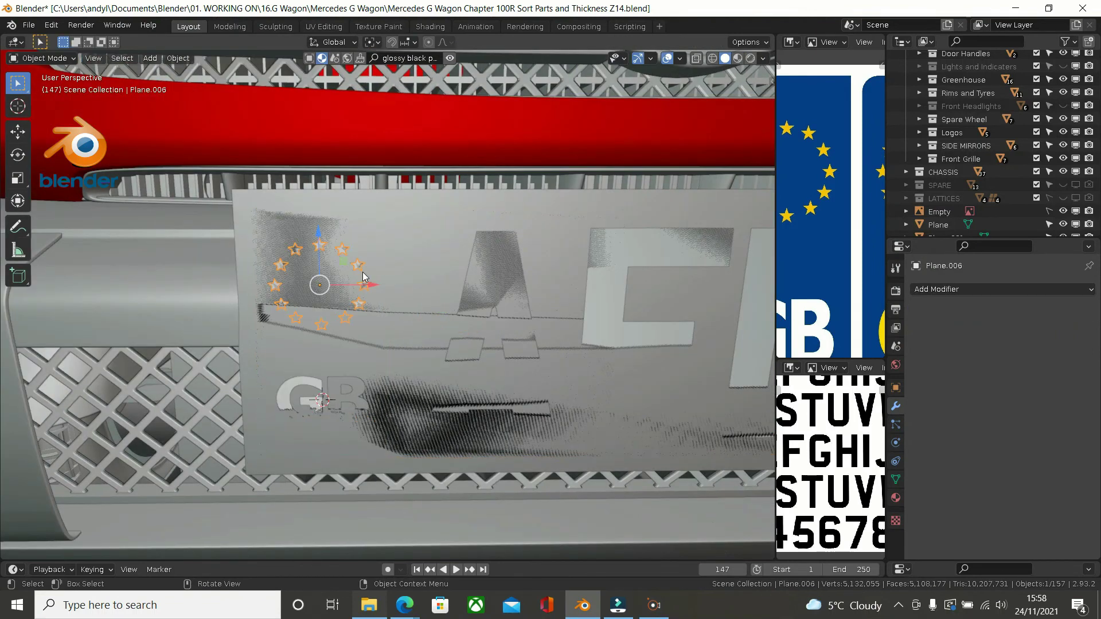
pyautogui.keyDown('shift'); pyautogui.click(319, 393); pyautogui.keyUp('shift')
pyautogui.keyDown('shift'); pyautogui.click(367, 390); pyautogui.keyUp('shift')
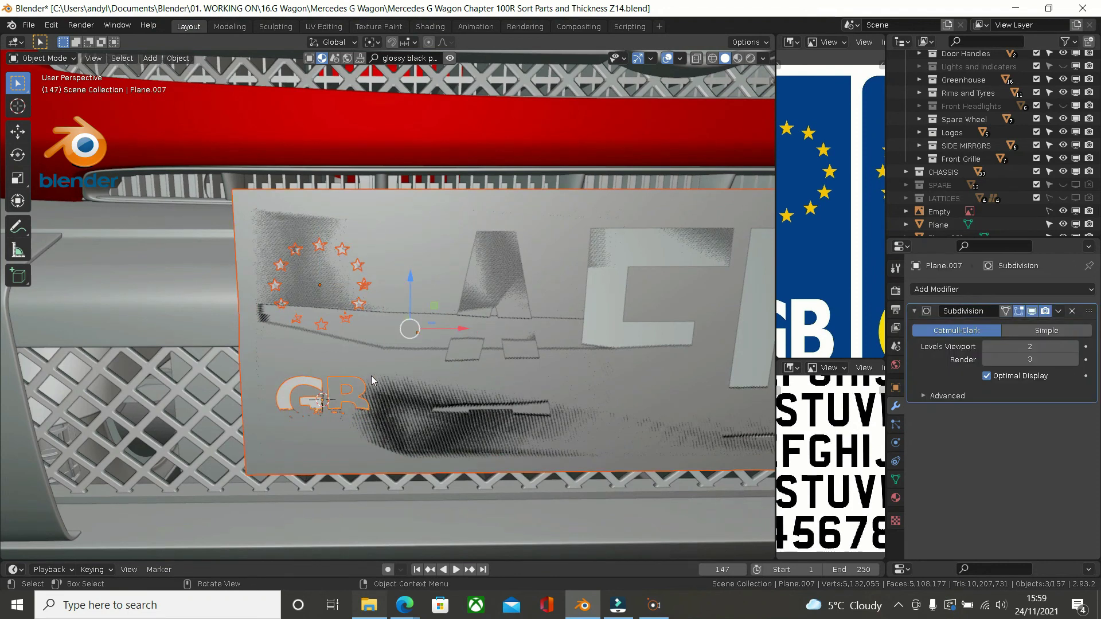
pyautogui.keyDown('shift'); pyautogui.click(242, 299); pyautogui.keyUp('shift')
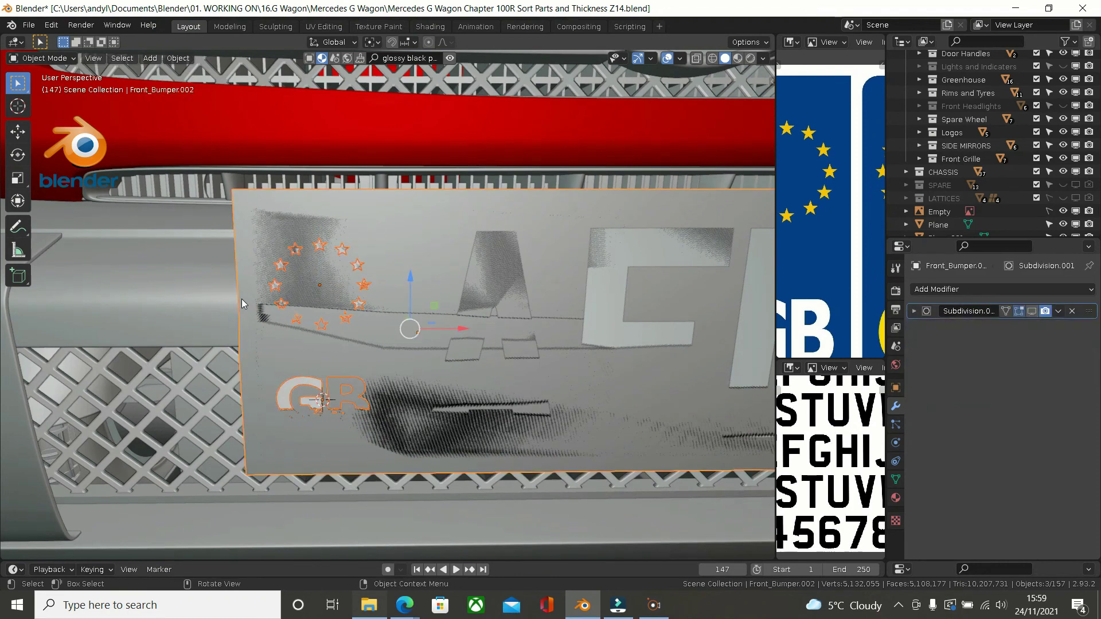
pyautogui.press('b')
pyautogui.moveTo(191, 234); pyautogui.dragTo(247, 330)
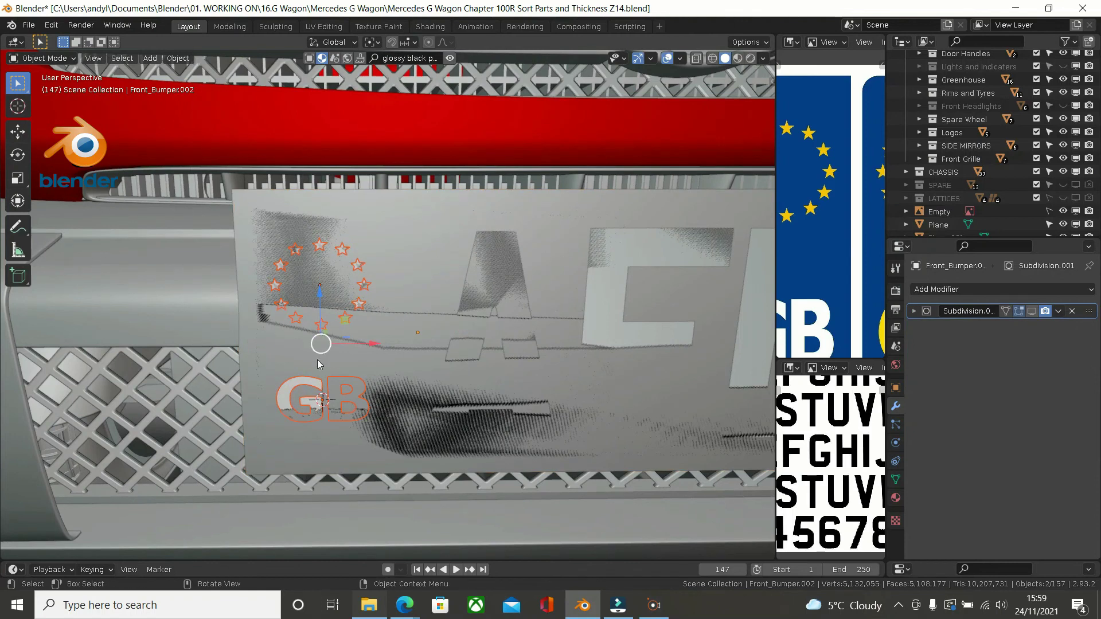
# Step: Select all the mesh of the stars and the G and B letters in Edit Mode, leaving the plate's frame unselected
pyautogui.press('Tab')
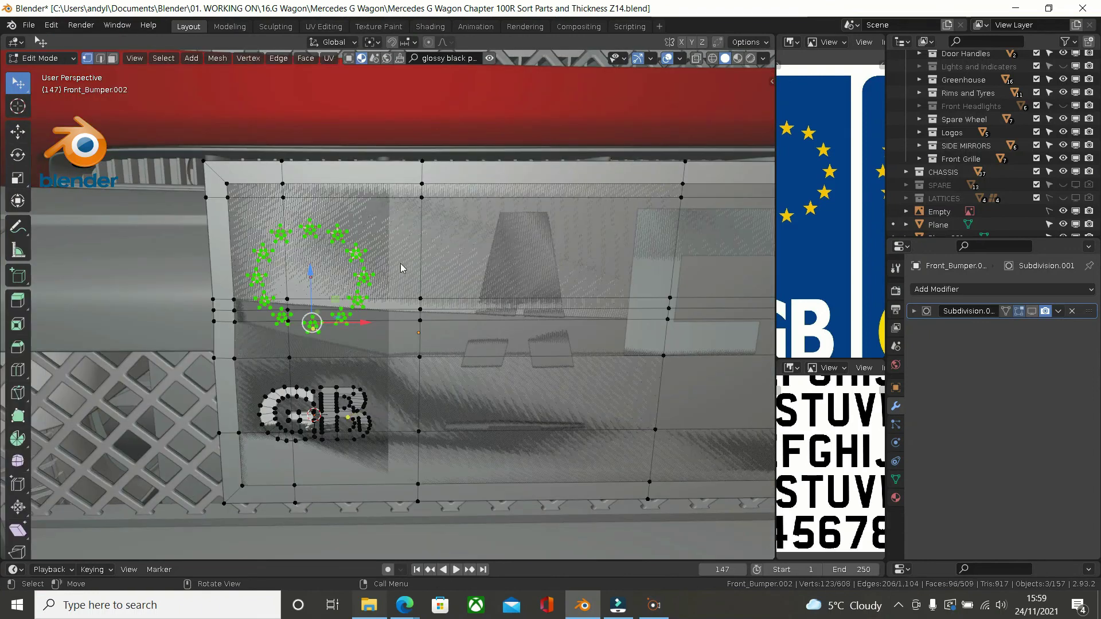
pyautogui.press('KP_1')
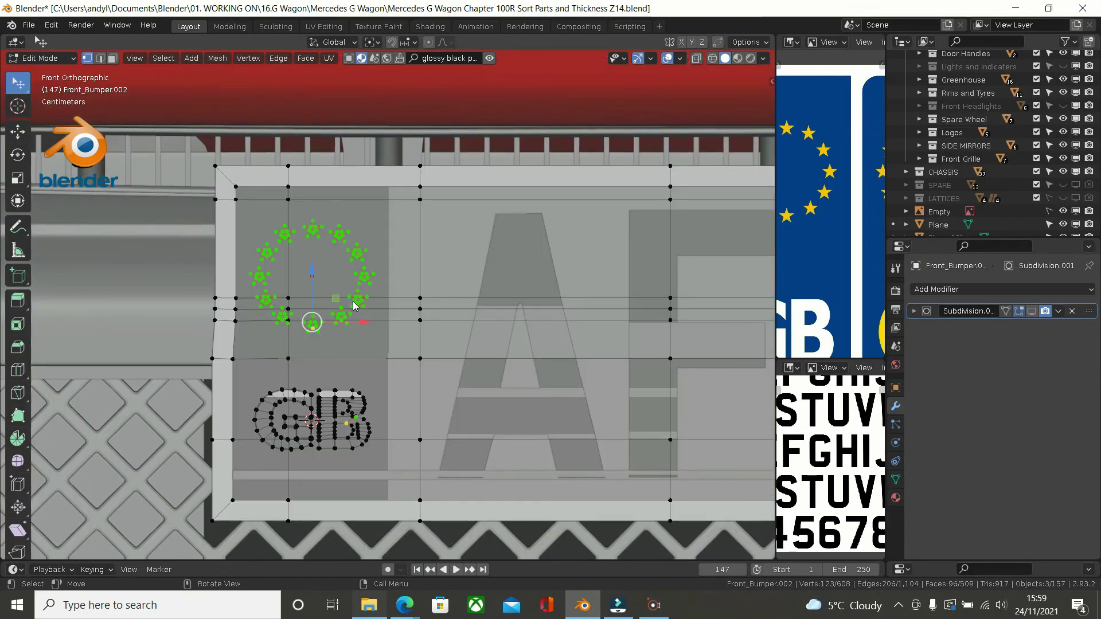
pyautogui.hotkey('ctrl', 'l')
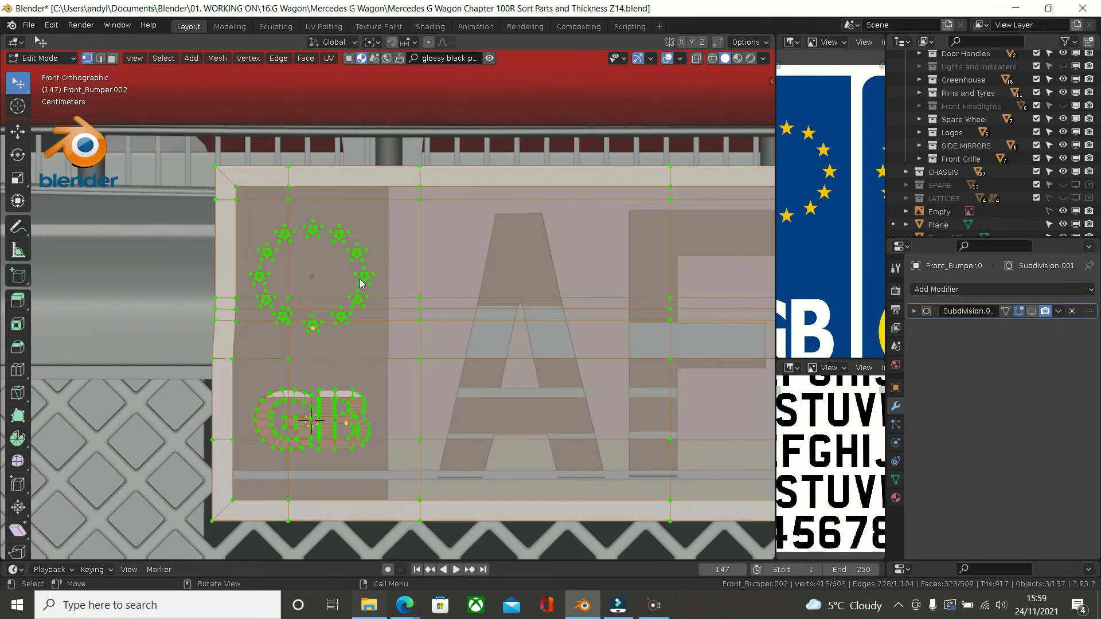
pyautogui.hotkey('ctrl', 'z')
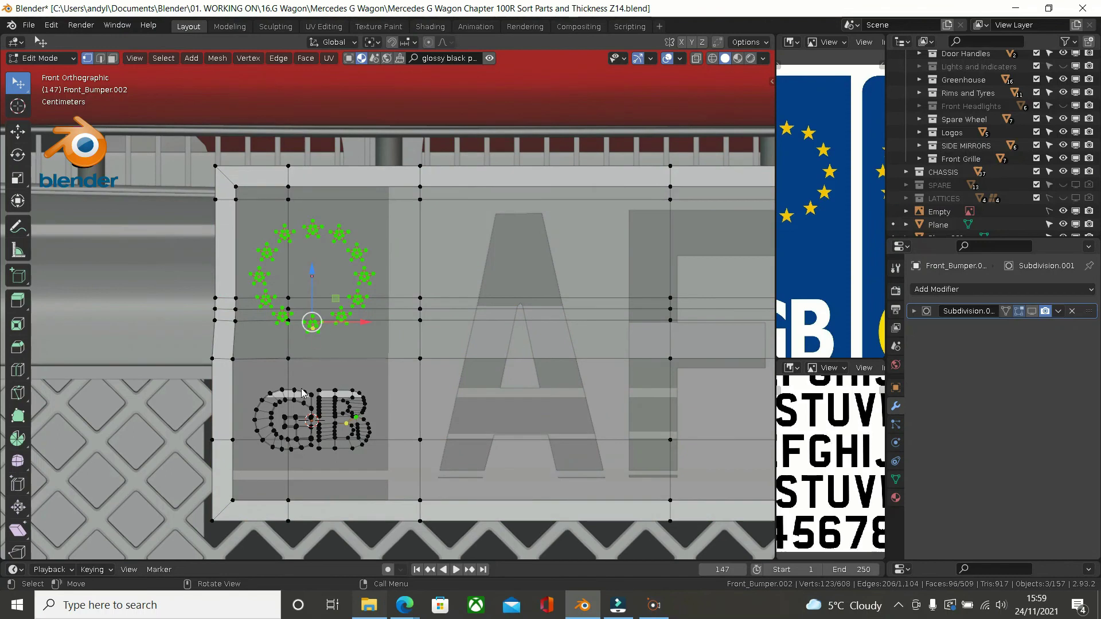
pyautogui.press('l')
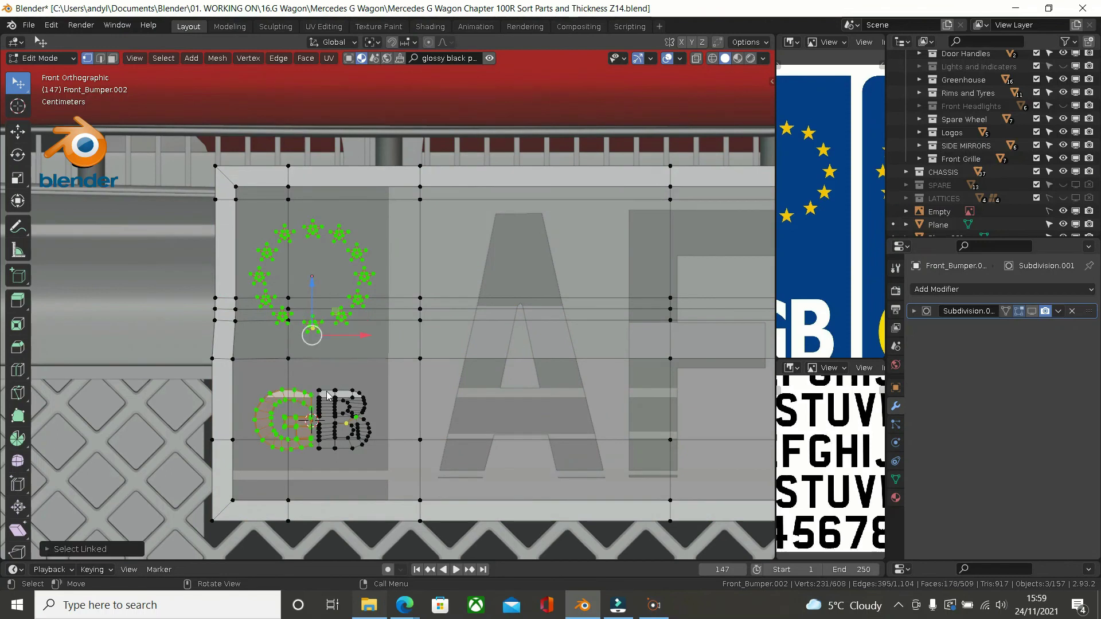
pyautogui.press('l')
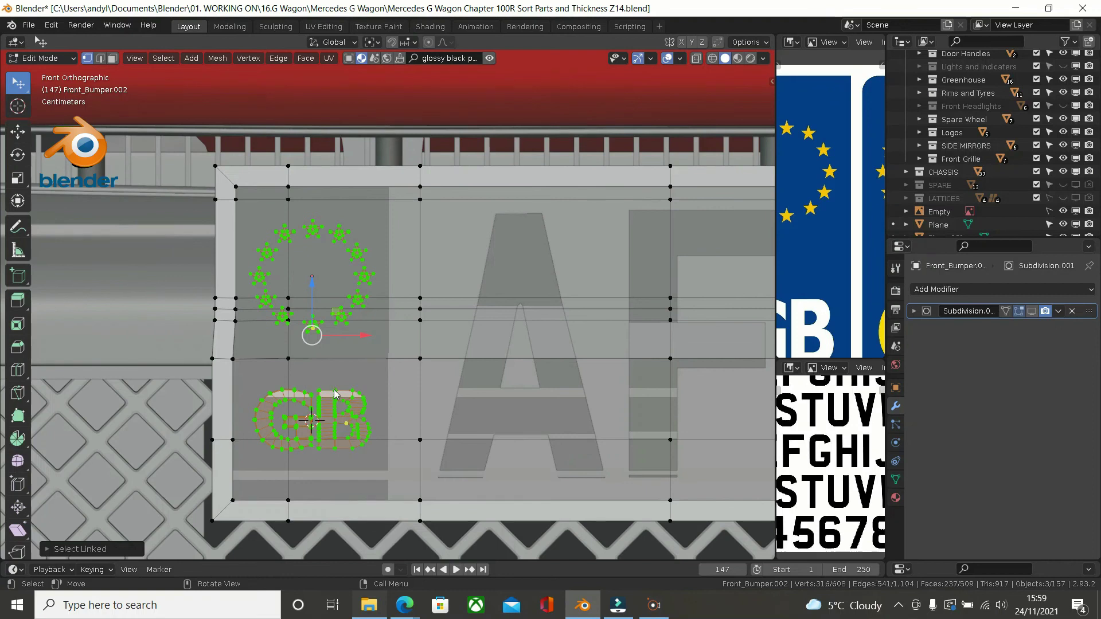
pyautogui.scroll(-3, 414, 353)
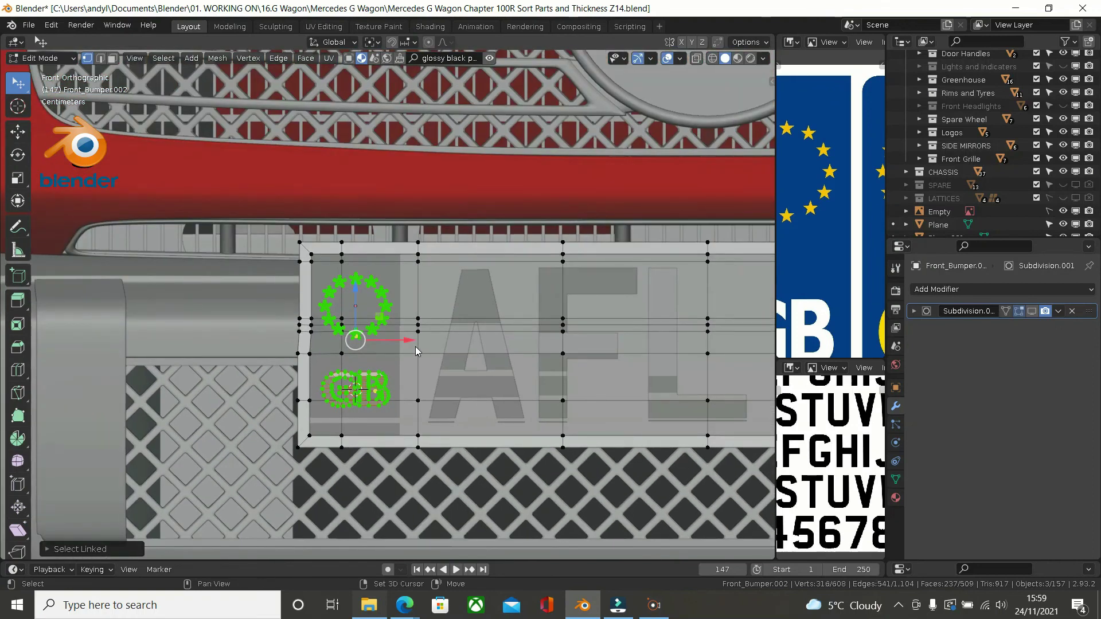
pyautogui.keyDown('shift'); pyautogui.moveTo(415, 346); pyautogui.dragTo(360, 350, button='middle'); pyautogui.keyUp('shift')
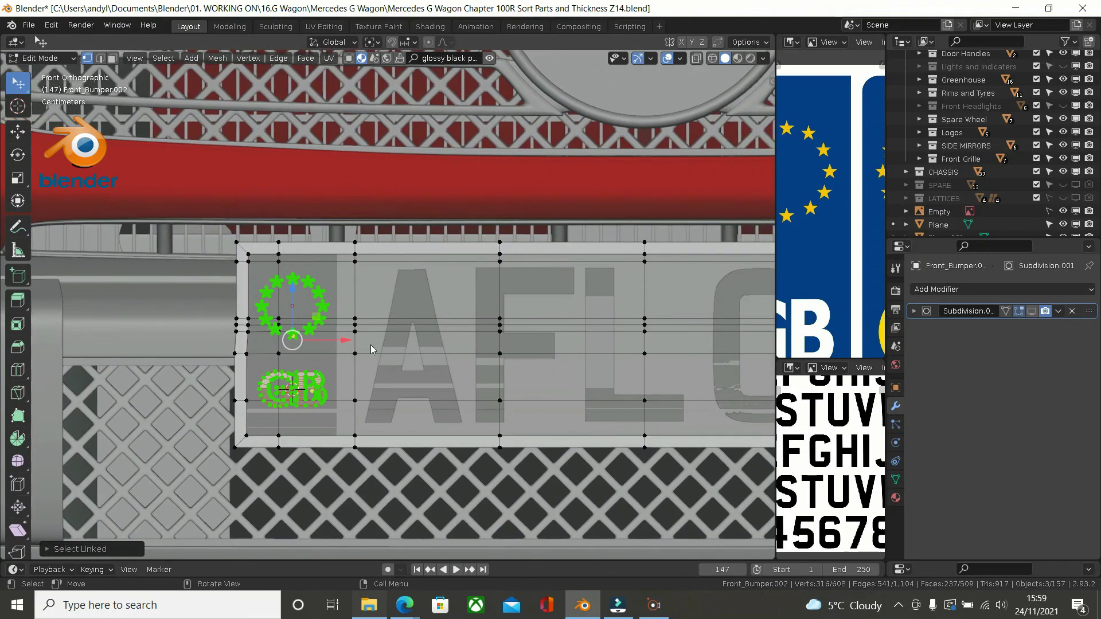
pyautogui.press('Tab')
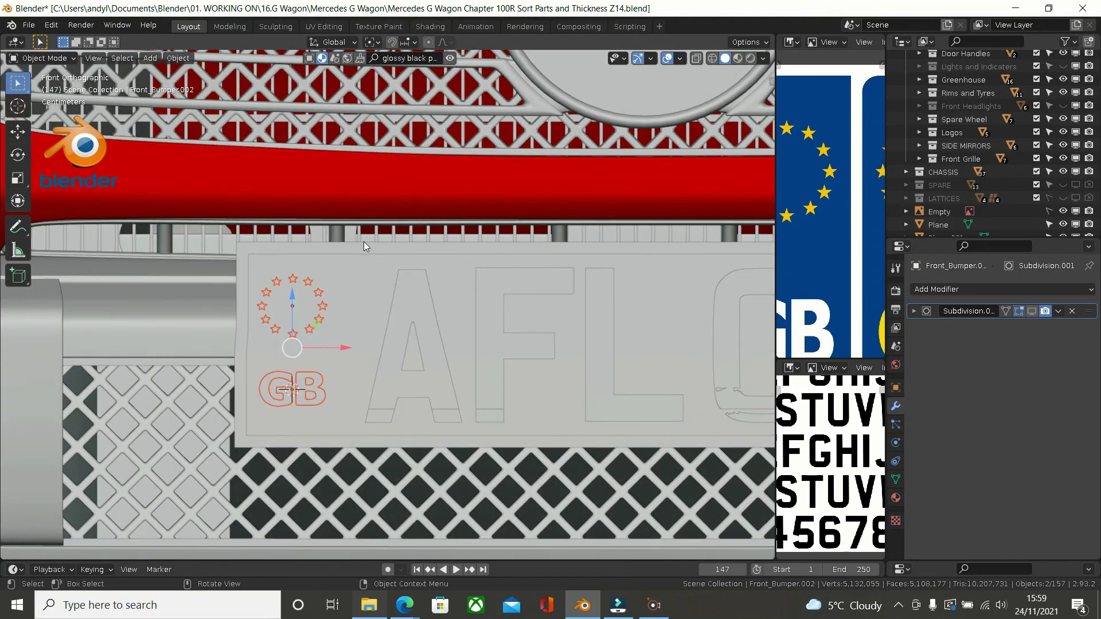
pyautogui.press('b')
pyautogui.moveTo(363, 224); pyautogui.dragTo(460, 353)
pyautogui.press('Tab')
pyautogui.press('Tab')
pyautogui.press('Tab')
pyautogui.press('Tab')
pyautogui.press('Tab')
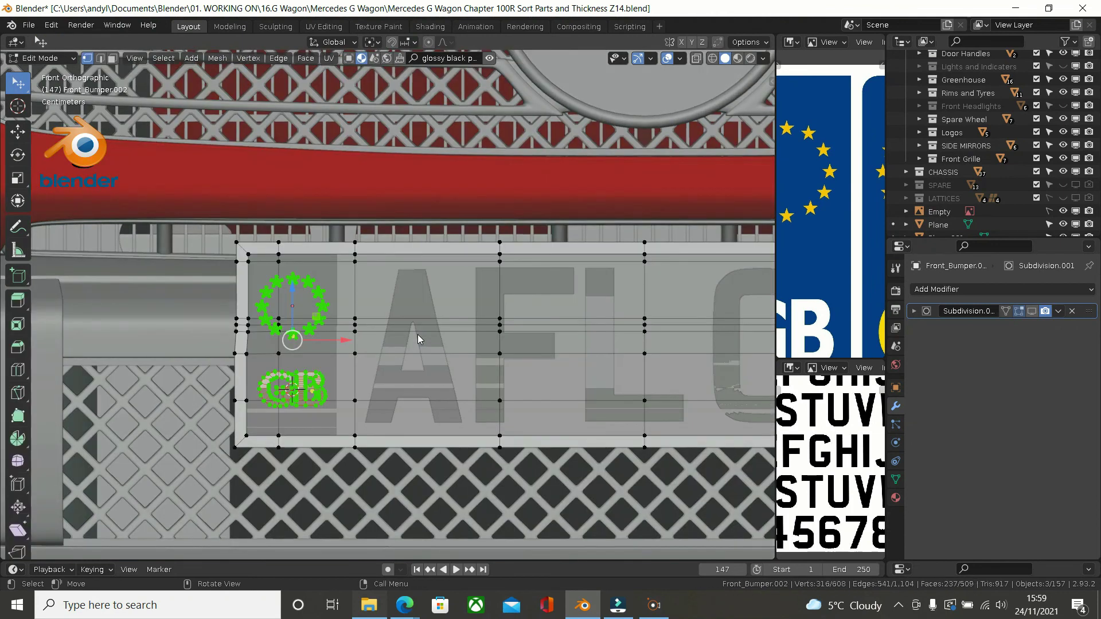
pyautogui.press('Tab')
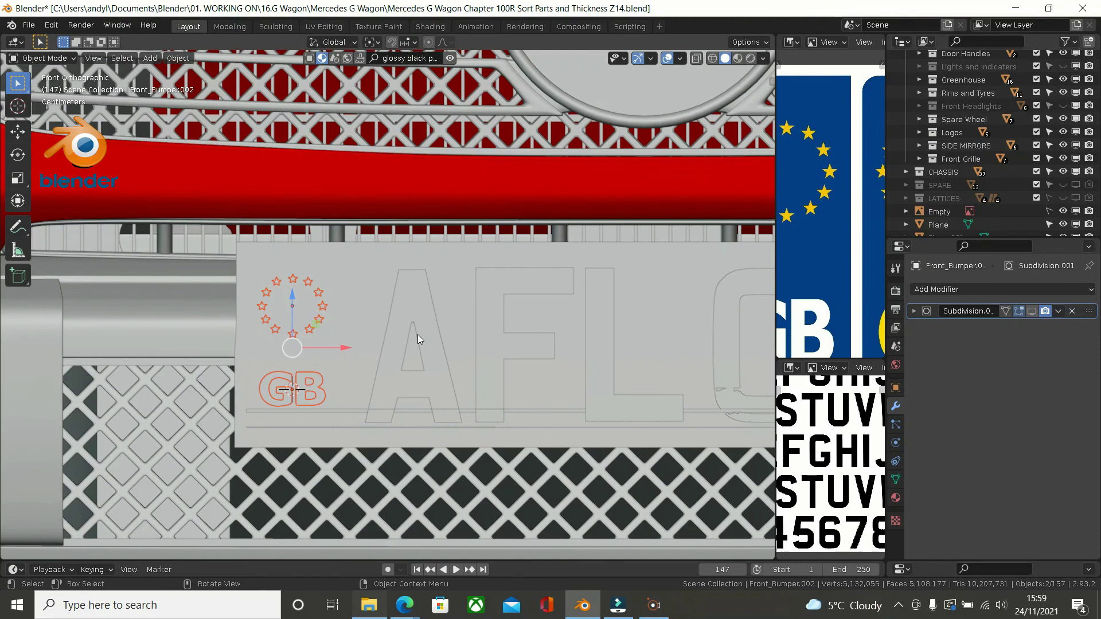
# Step: Separate the selected star and GB geometry from its edited objects and return to Object Mode
pyautogui.press('Tab')
pyautogui.scroll(3, 327, 333)
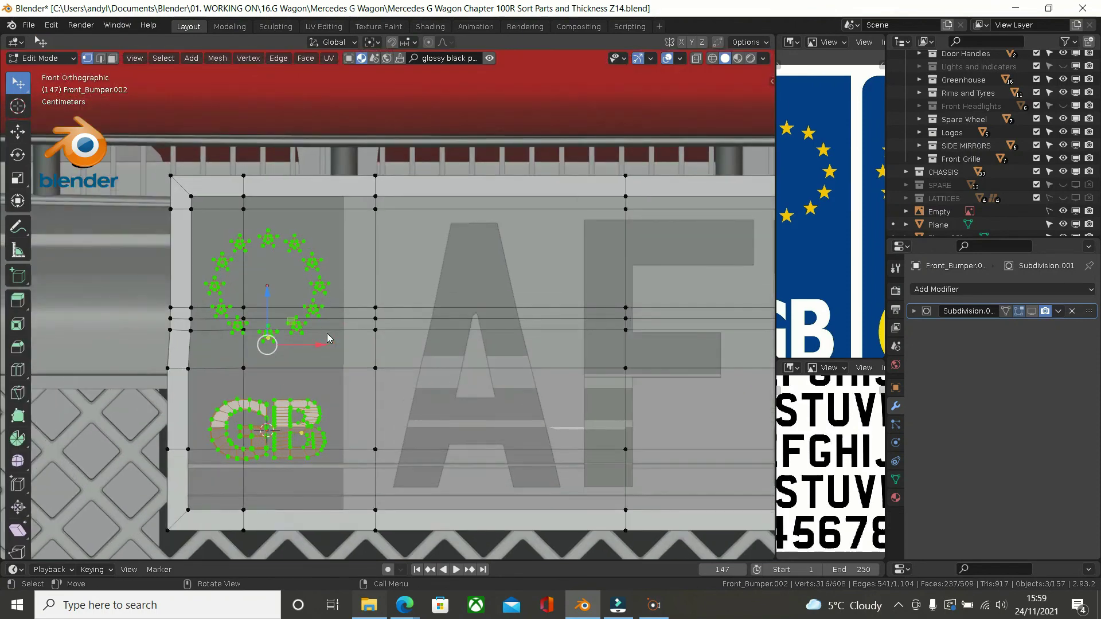
pyautogui.press('p')
pyautogui.click(328, 335)
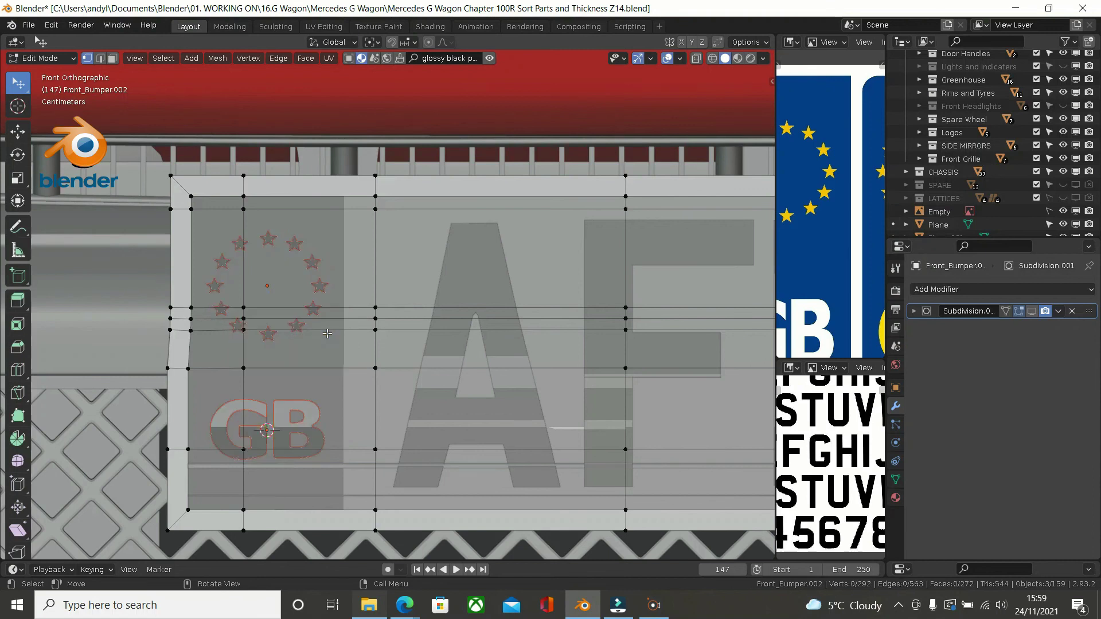
pyautogui.press('Tab')
# Step: Join the ring of stars and the GB lettering into one object, with the lettering as the active object
pyautogui.click(315, 311)
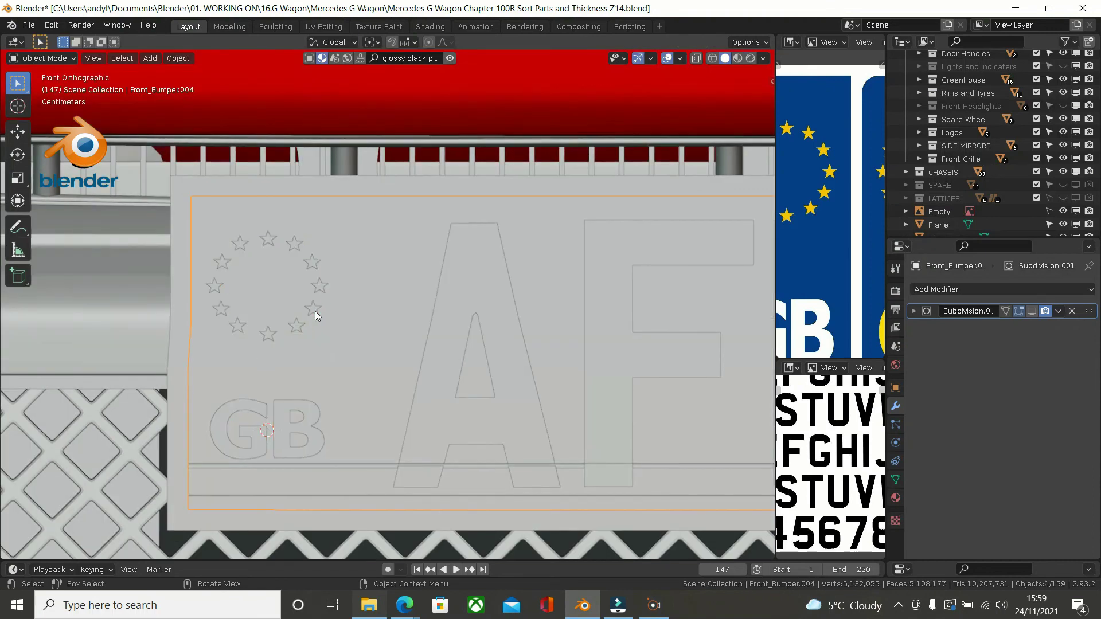
pyautogui.click(315, 311)
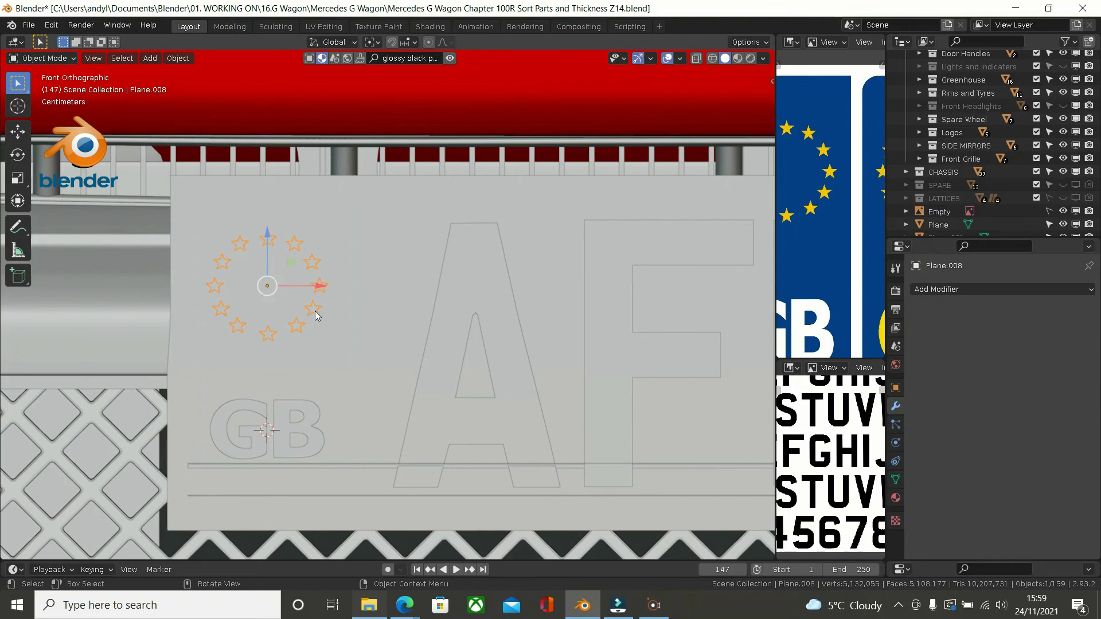
pyautogui.keyDown('shift'); pyautogui.click(300, 405); pyautogui.keyUp('shift')
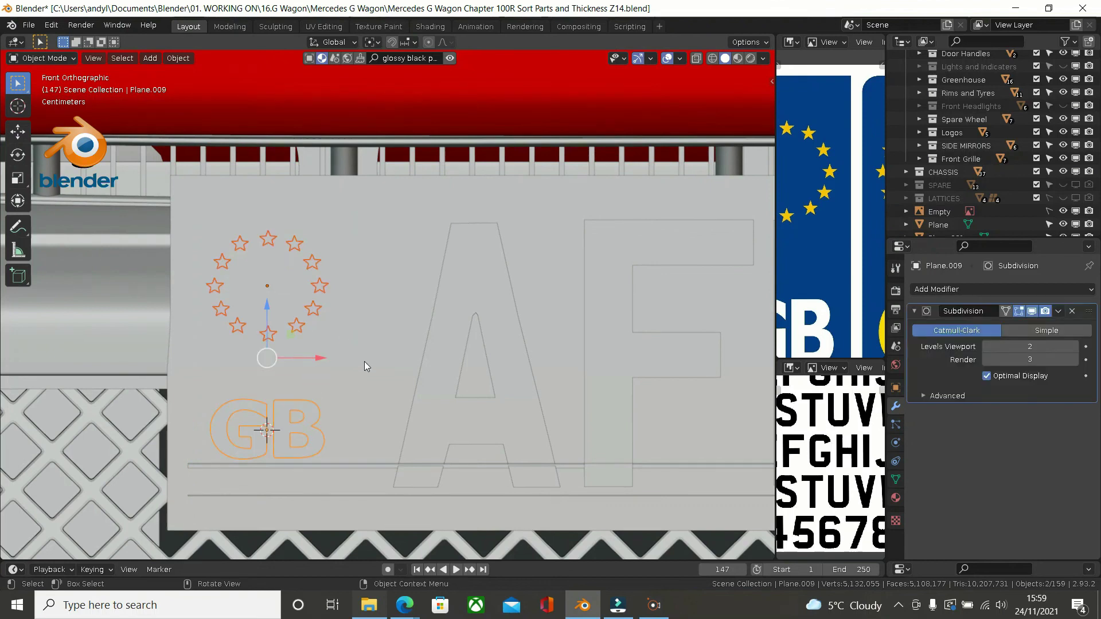
pyautogui.hotkey('ctrl', 'j')
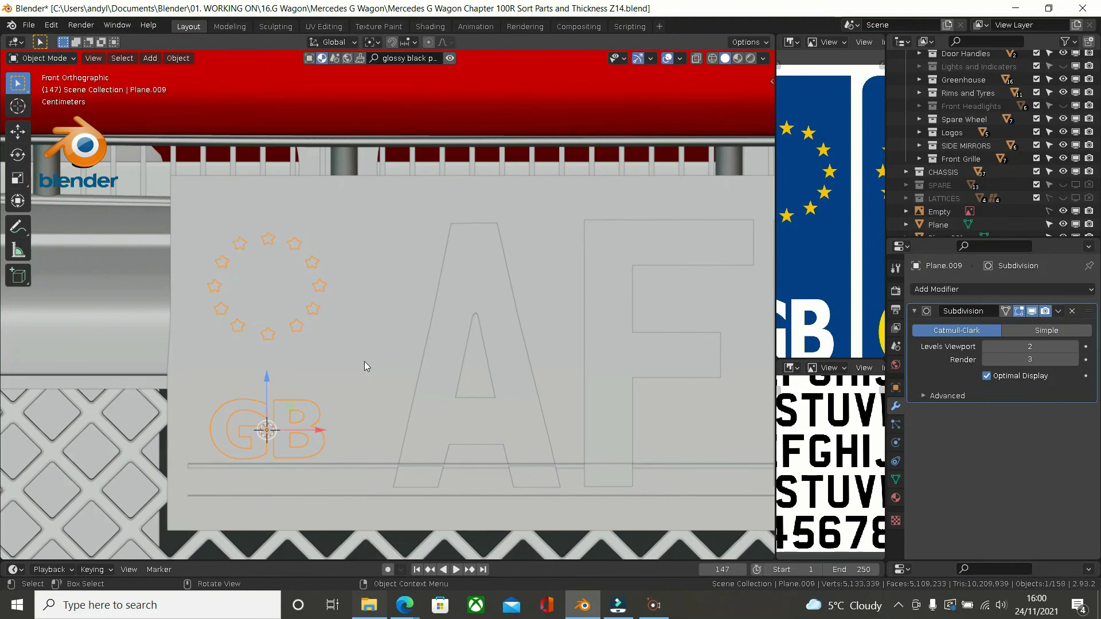
# Step: Try to move the whole mesh of the joined stars and GB lettering in Edit Mode, and return to Object Mode
pyautogui.press('Tab')
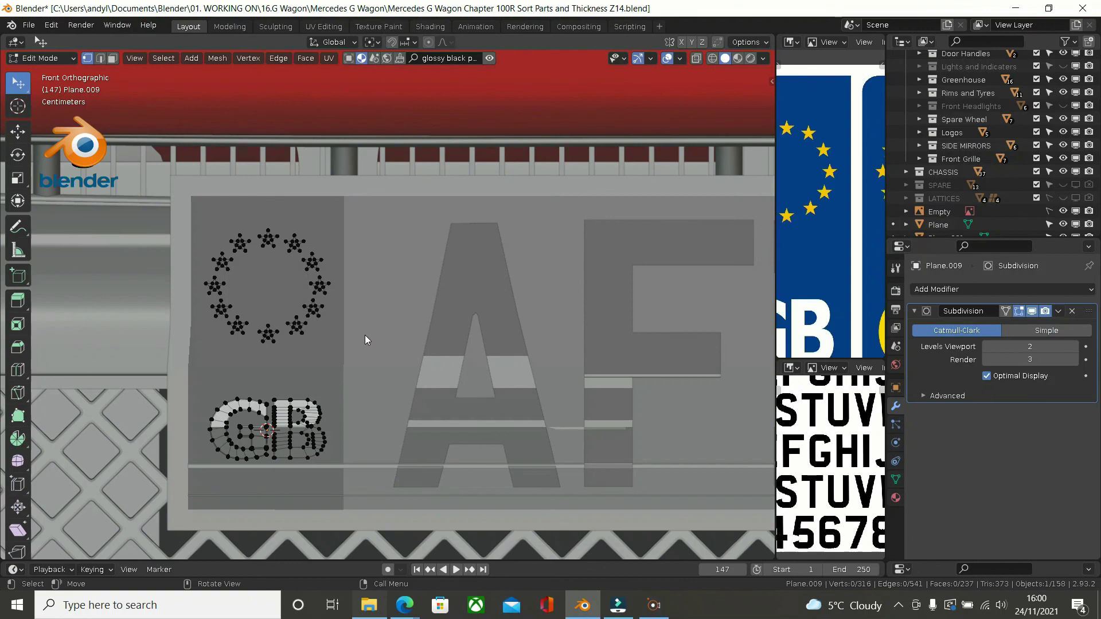
pyautogui.press('a')
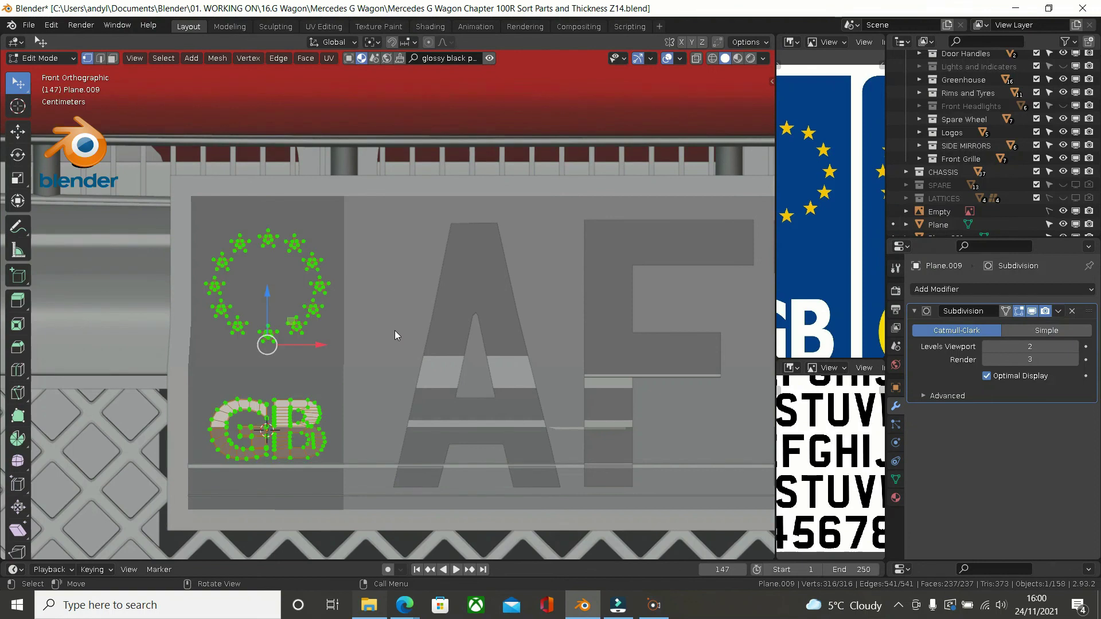
pyautogui.press('g')
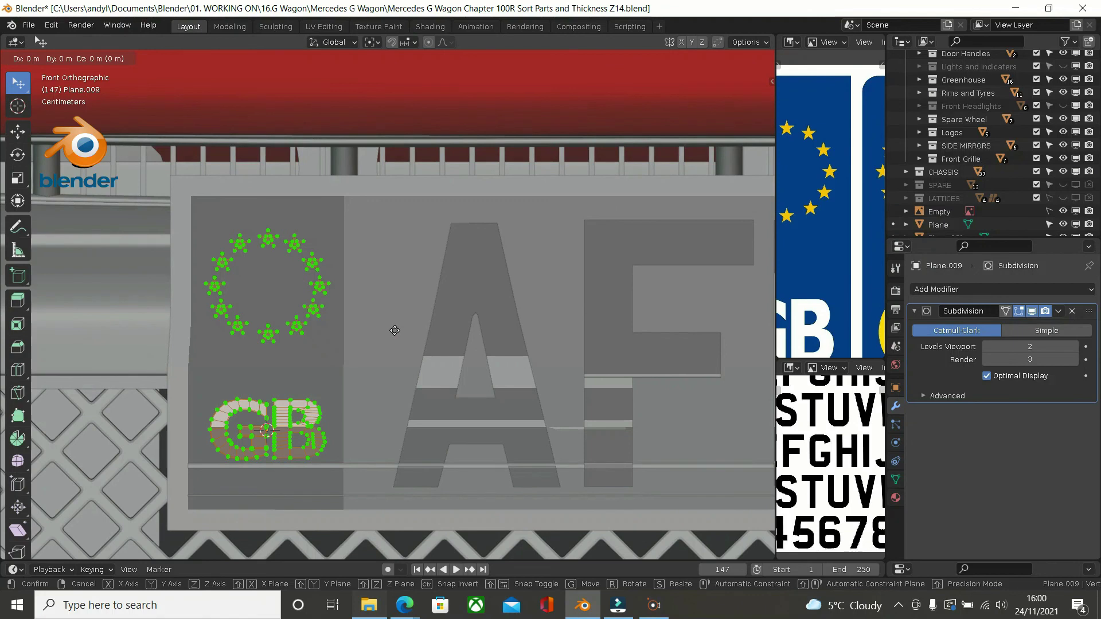
pyautogui.click(395, 331)
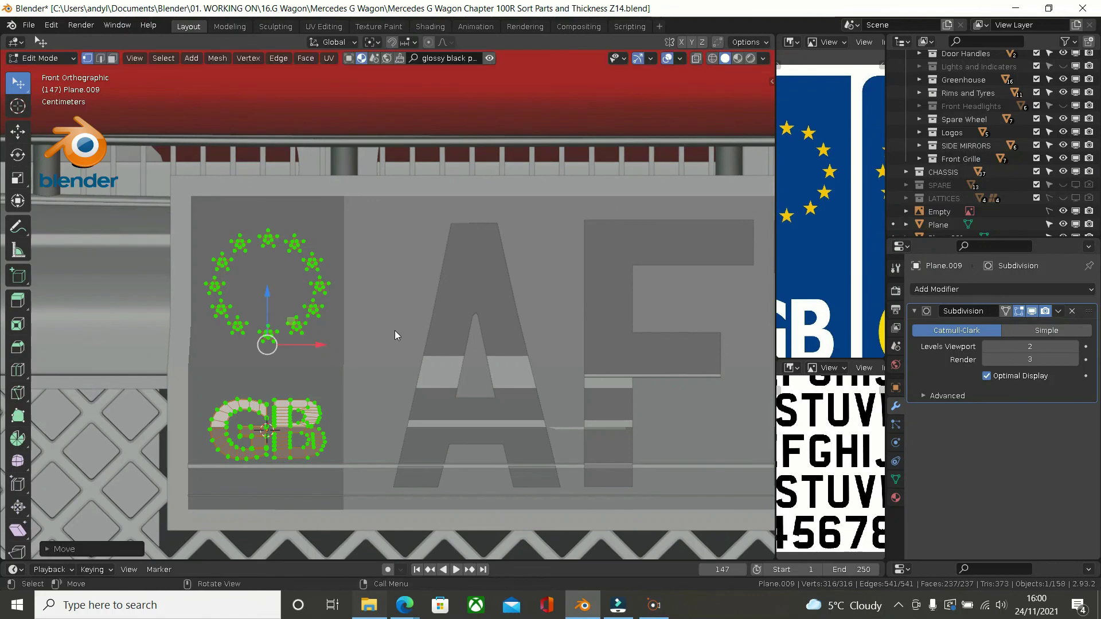
pyautogui.scroll(-3, 383, 376)
pyautogui.scroll(1, 382, 390)
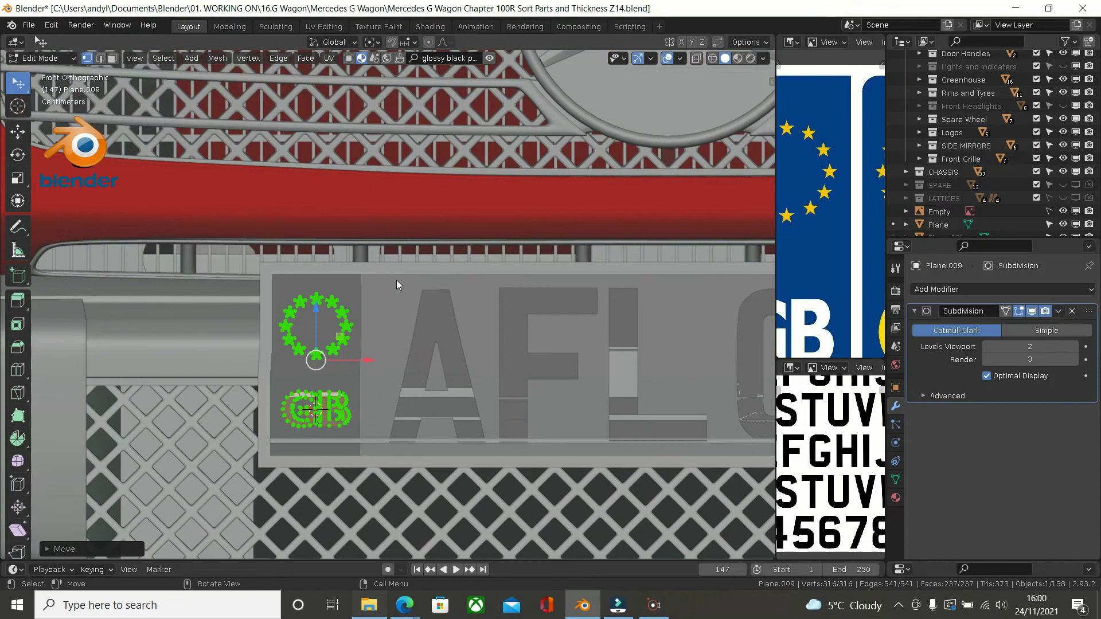
pyautogui.click(337, 299)
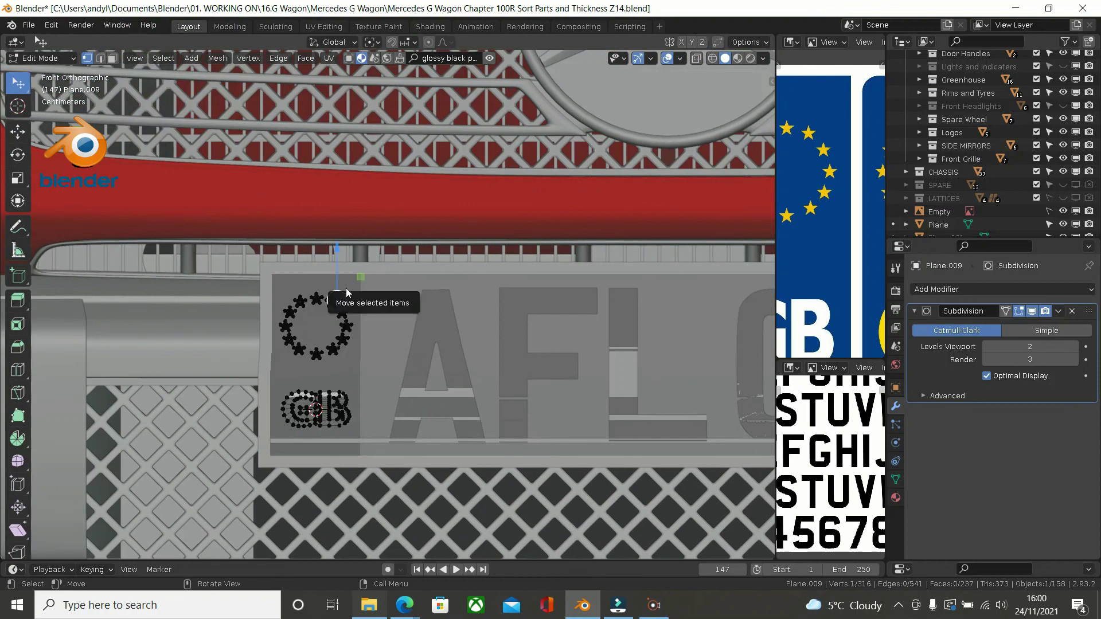
pyautogui.press('Tab')
# Step: Delete the number plate's thick outer frame from behind the front panel and characters
pyautogui.click(346, 295)
pyautogui.click(346, 298)
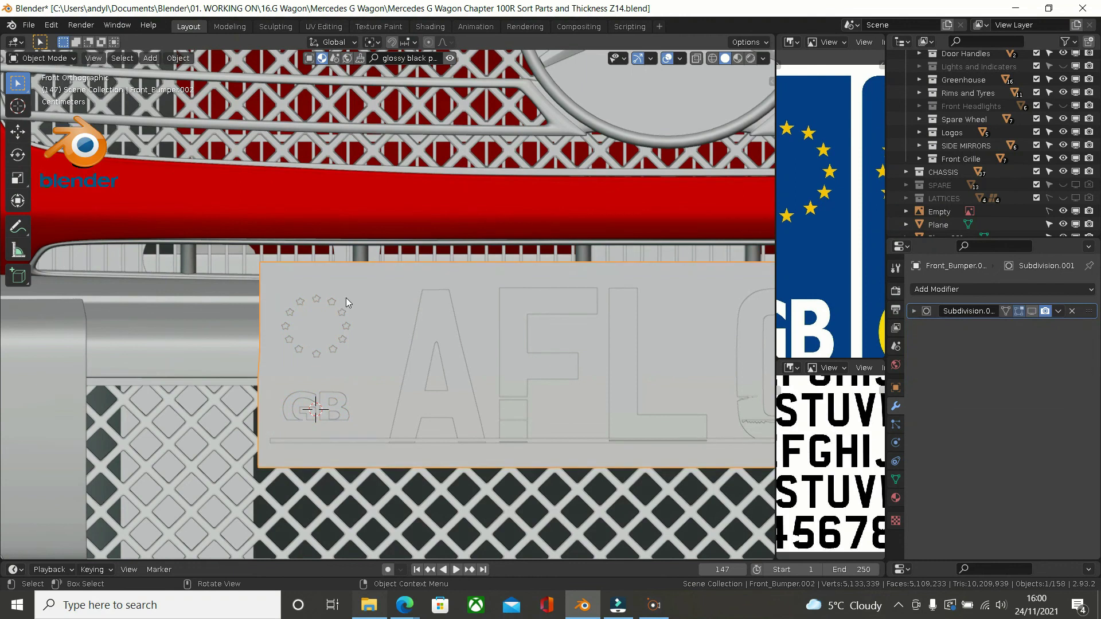
pyautogui.moveTo(335, 319)
pyautogui.mouseDown(button='middle')
pyautogui.moveTo(297, 336)
pyautogui.moveTo(315, 327)
pyautogui.mouseUp(button='middle')
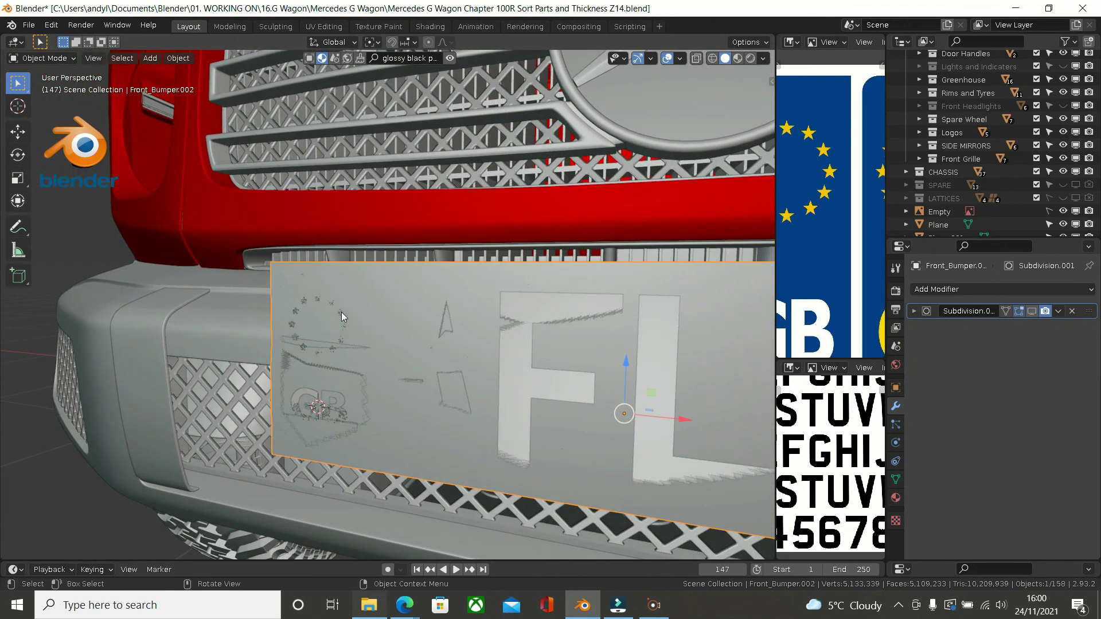
pyautogui.click(342, 328)
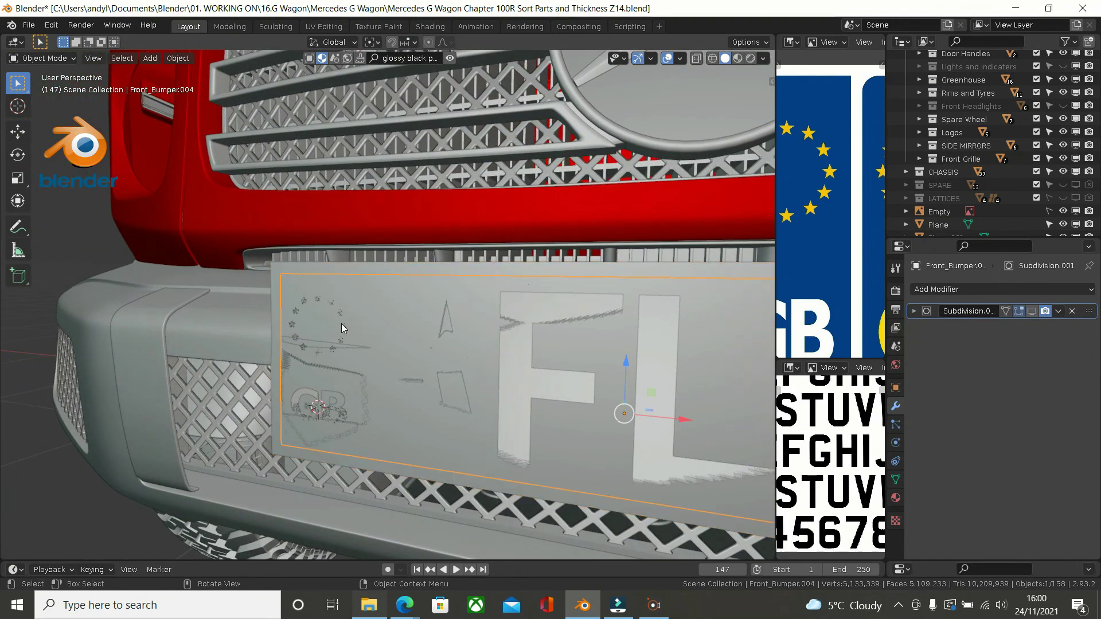
pyautogui.moveTo(364, 321); pyautogui.dragTo(480, 328, button='middle')
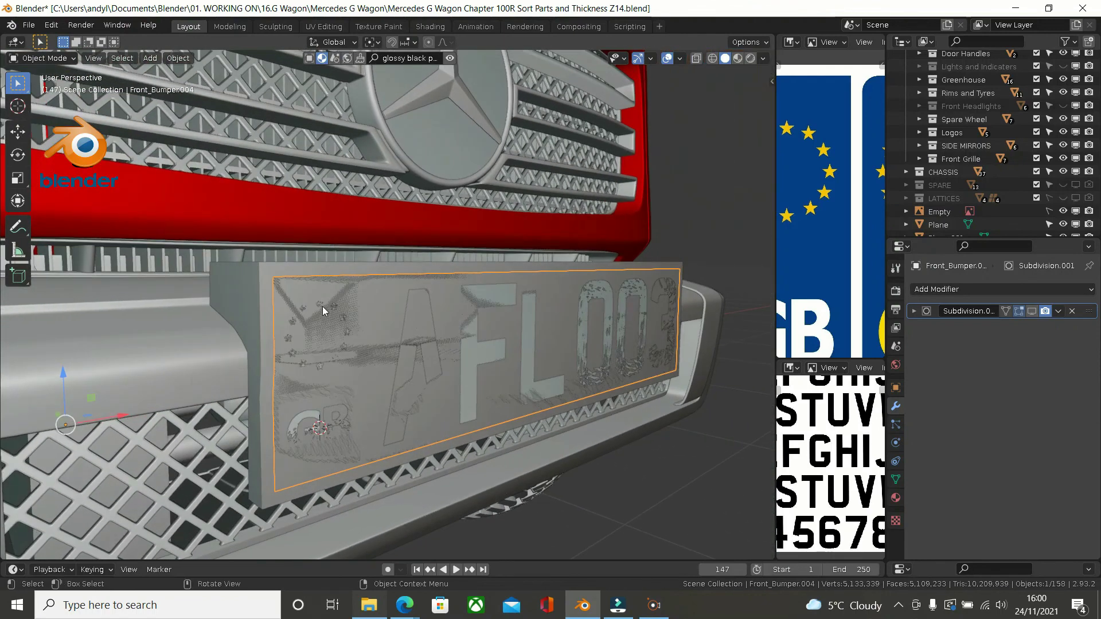
pyautogui.click(267, 320)
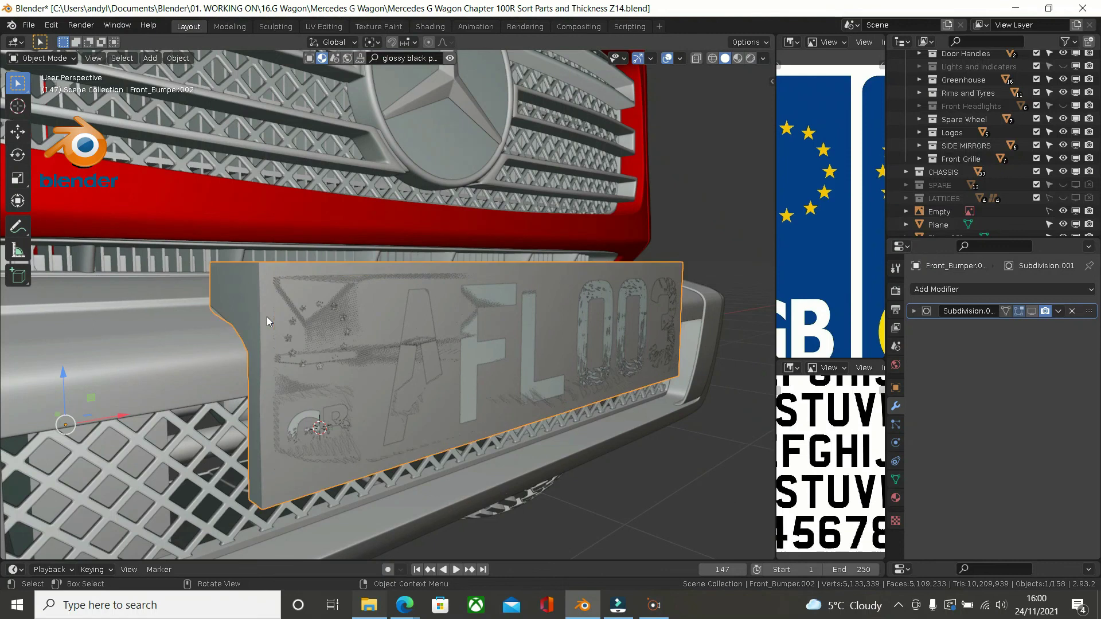
pyautogui.press('Delete')
# Step: Isolate the number plate's panel, side strip, stars and characters by selecting them, inverting the selection and hiding the rest of the car
pyautogui.moveTo(283, 313); pyautogui.dragTo(413, 352, button='middle')
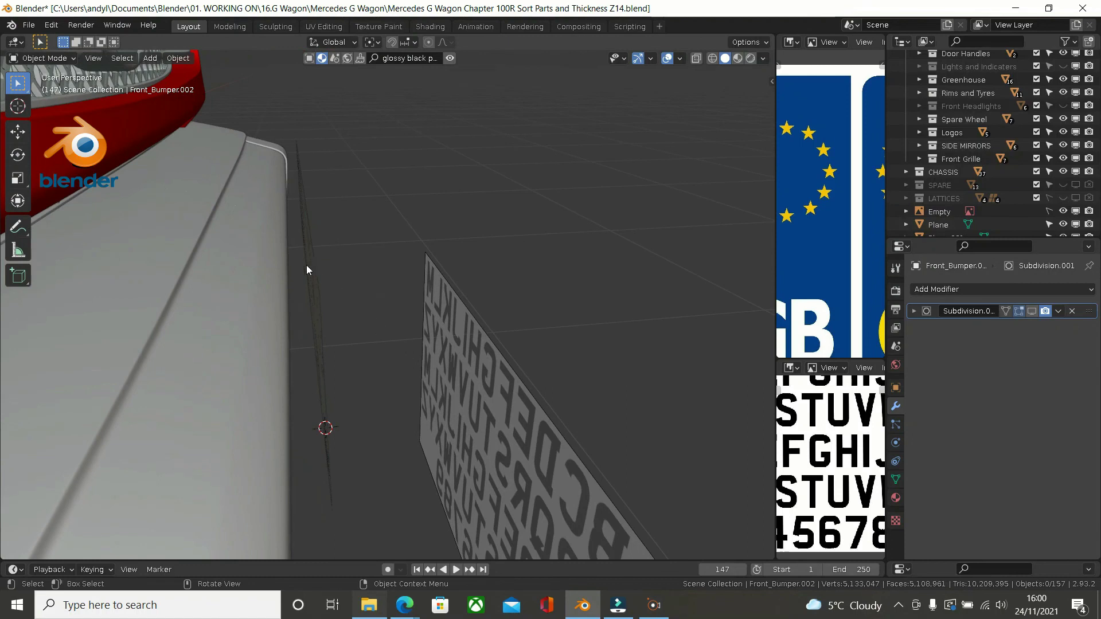
pyautogui.moveTo(306, 257); pyautogui.dragTo(392, 487)
pyautogui.moveTo(352, 393); pyautogui.dragTo(229, 366, button='middle')
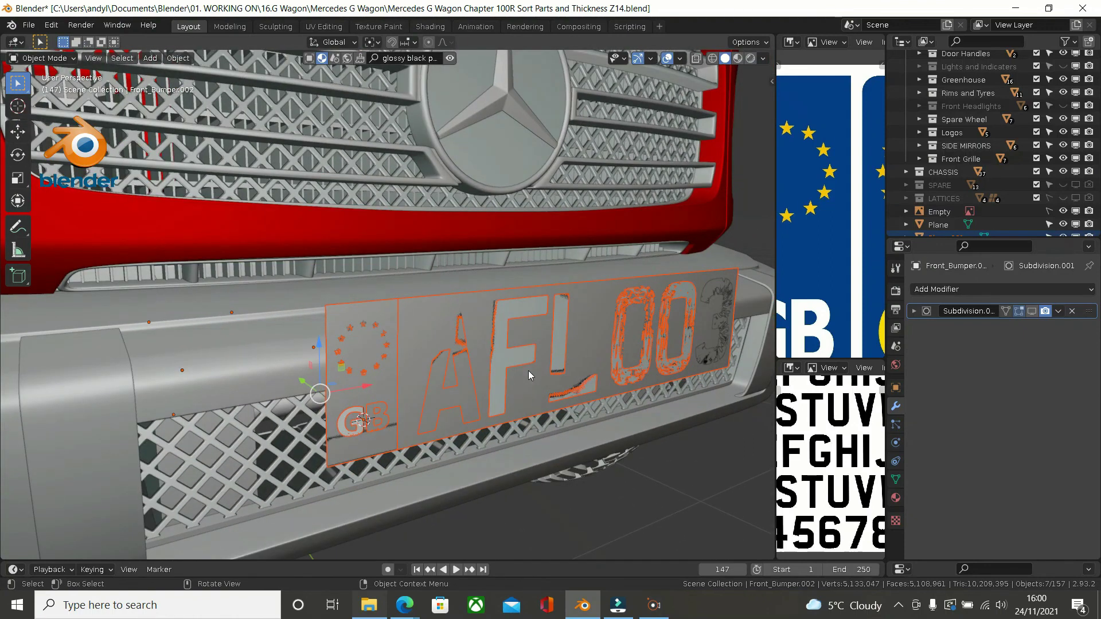
pyautogui.moveTo(528, 370); pyautogui.dragTo(625, 367, button='middle')
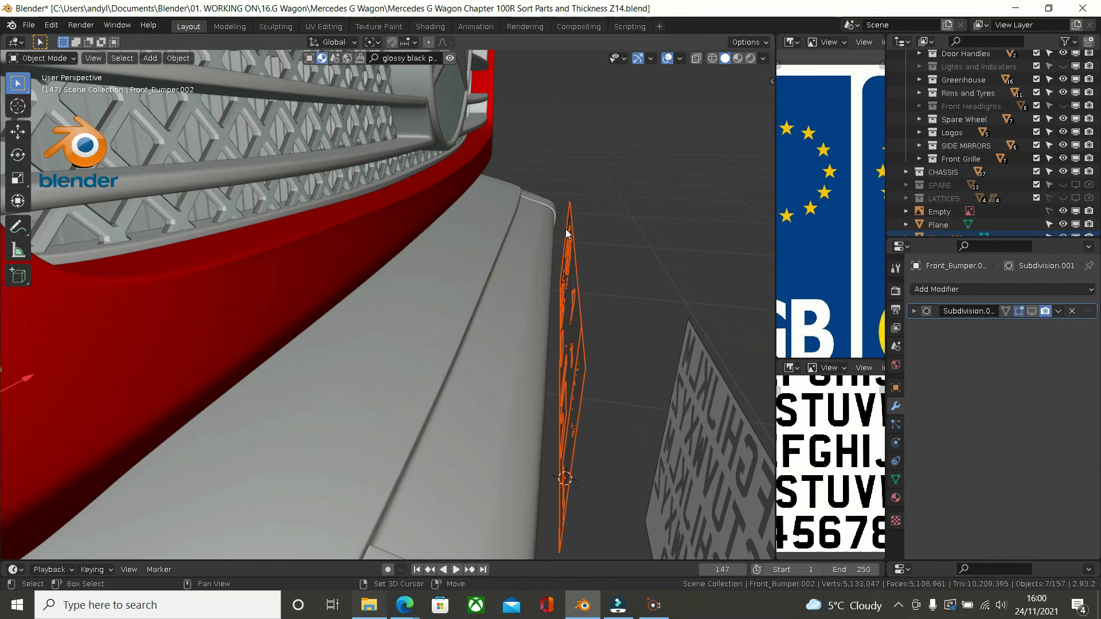
pyautogui.moveTo(566, 198); pyautogui.dragTo(611, 364)
pyautogui.moveTo(612, 363); pyautogui.dragTo(525, 312, button='middle')
pyautogui.press('ctrl')
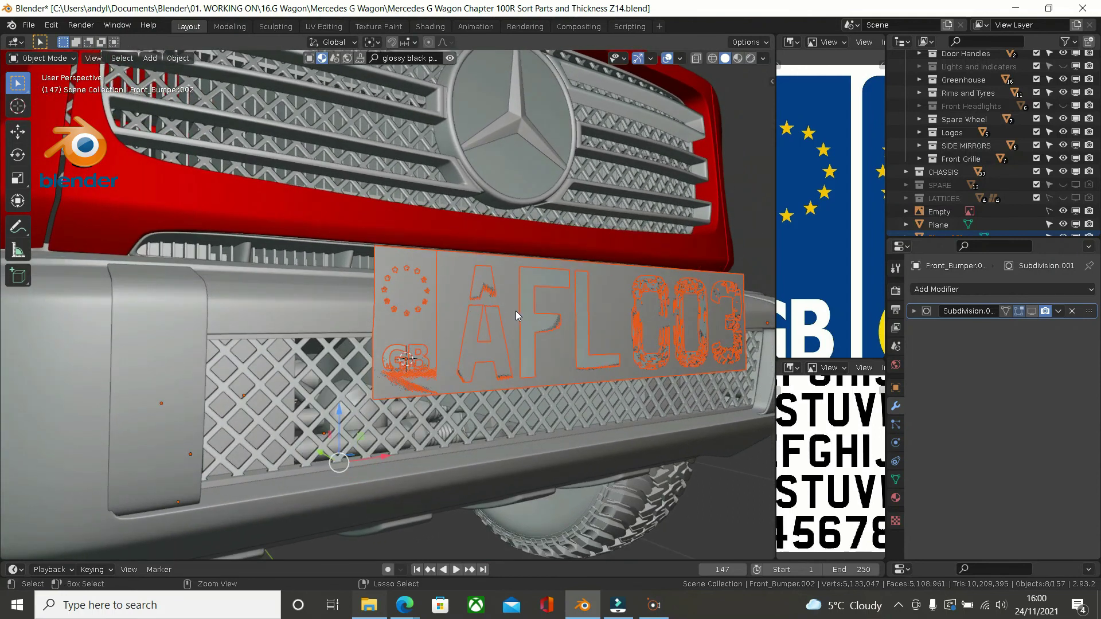
pyautogui.hotkey('ctrl', 'i')
pyautogui.press('h')
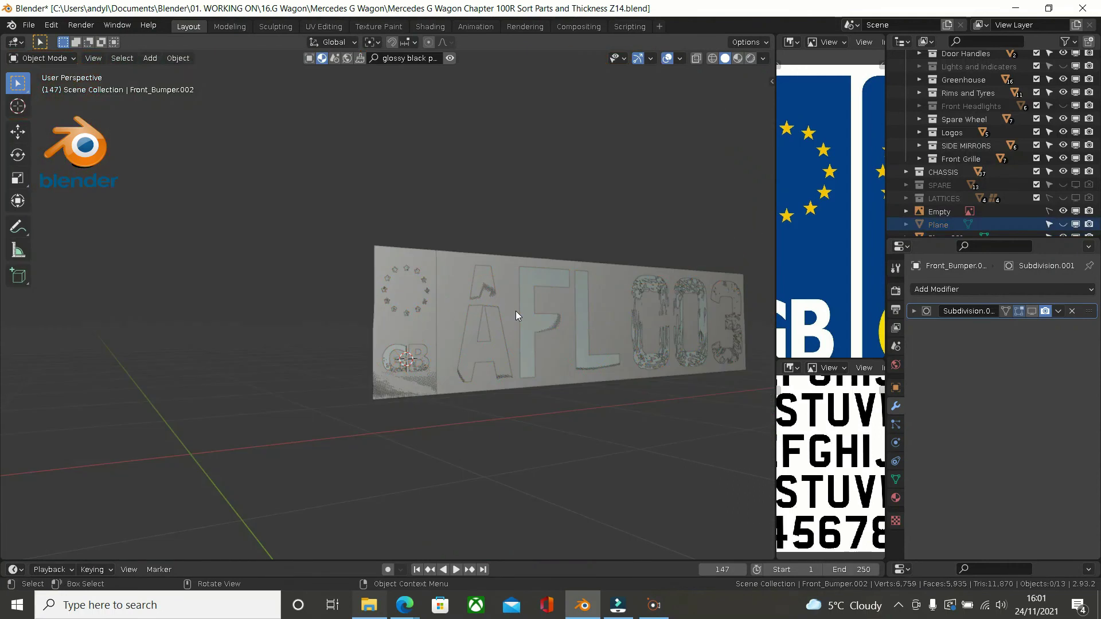
# Step: Select the joined stars and GB lettering on the isolated number plate instead of the side strip behind them
pyautogui.moveTo(494, 314); pyautogui.dragTo(424, 320, button='middle')
pyautogui.scroll(3, 450, 336)
pyautogui.click(406, 315)
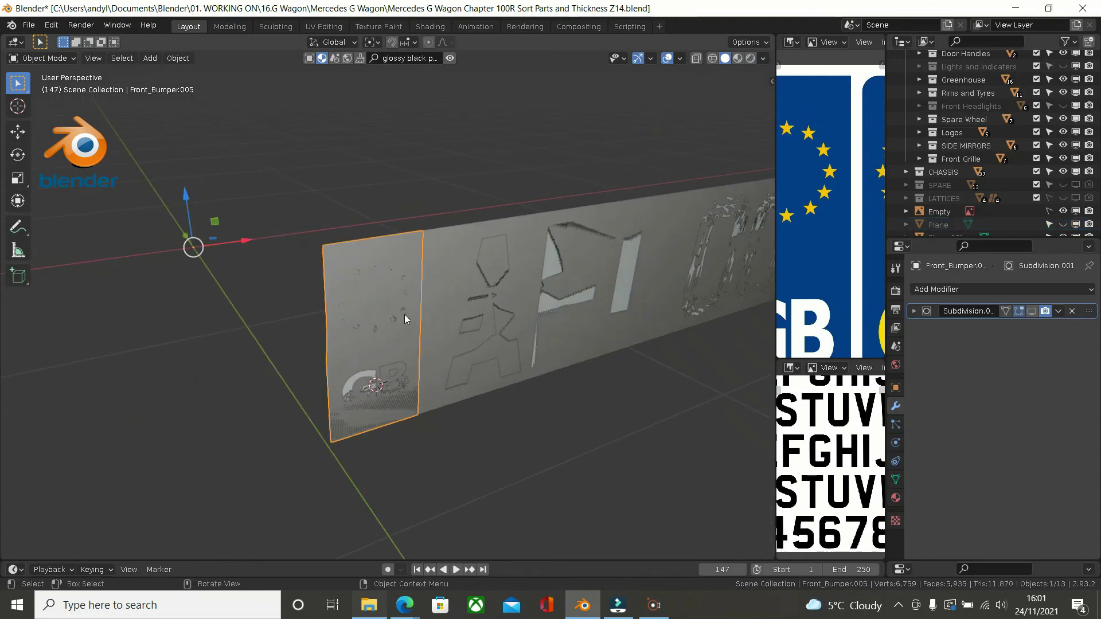
pyautogui.hotkey('ctrl', 'z')
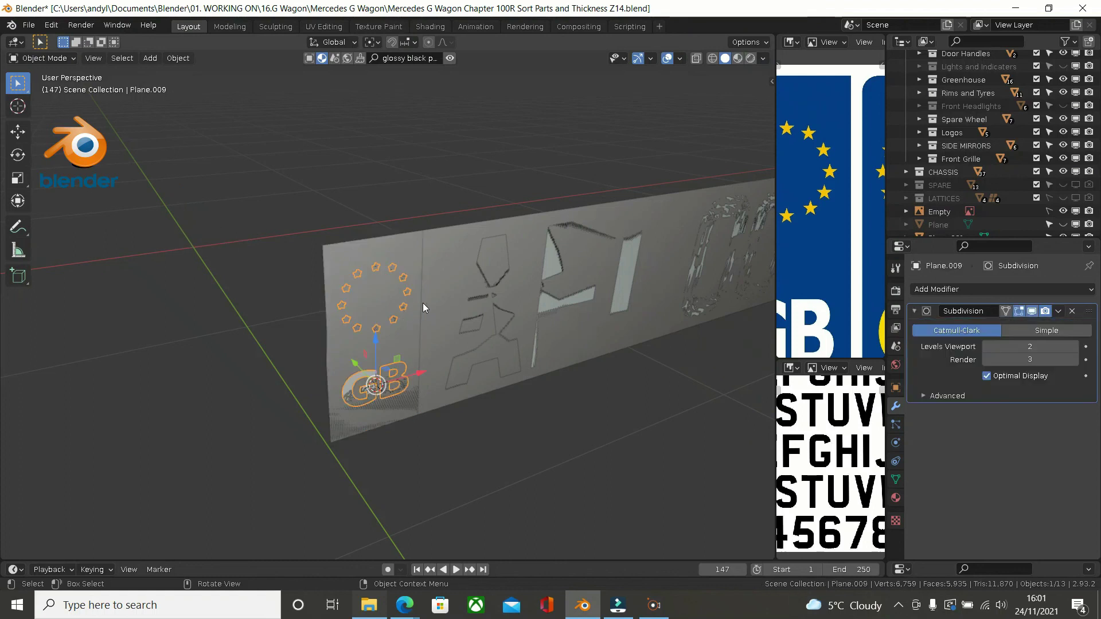
# Step: Hide the number plate's large front panel, keeping the side strip, stars, GB lettering and plate characters displayed
pyautogui.hotkey('ctrl', 'shift', 'z')
pyautogui.click(406, 310)
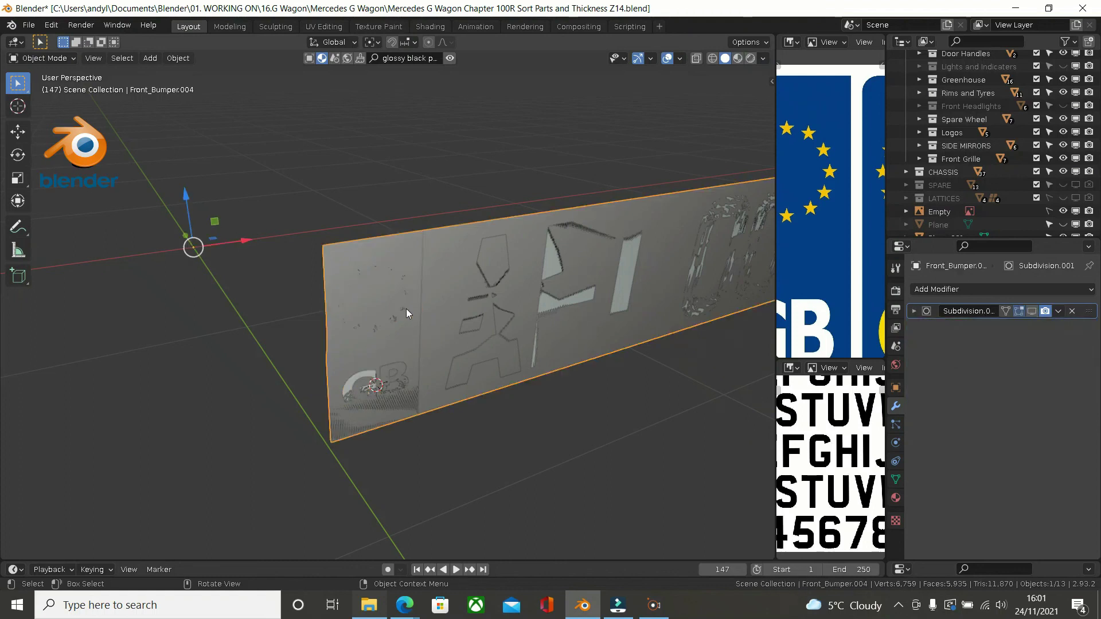
pyautogui.click(406, 310)
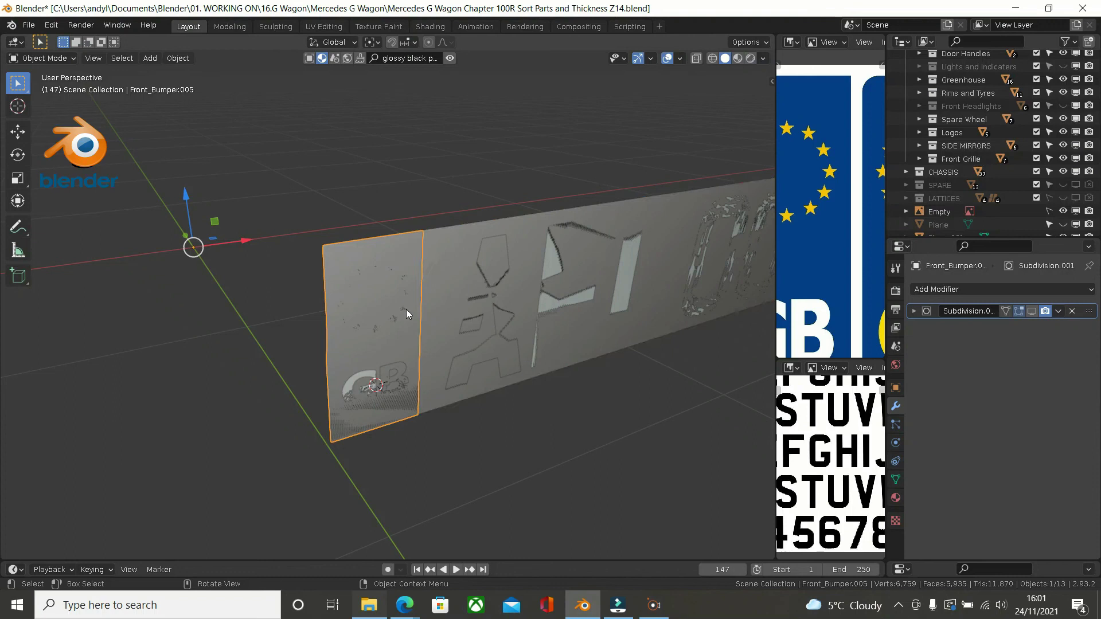
pyautogui.click(403, 313)
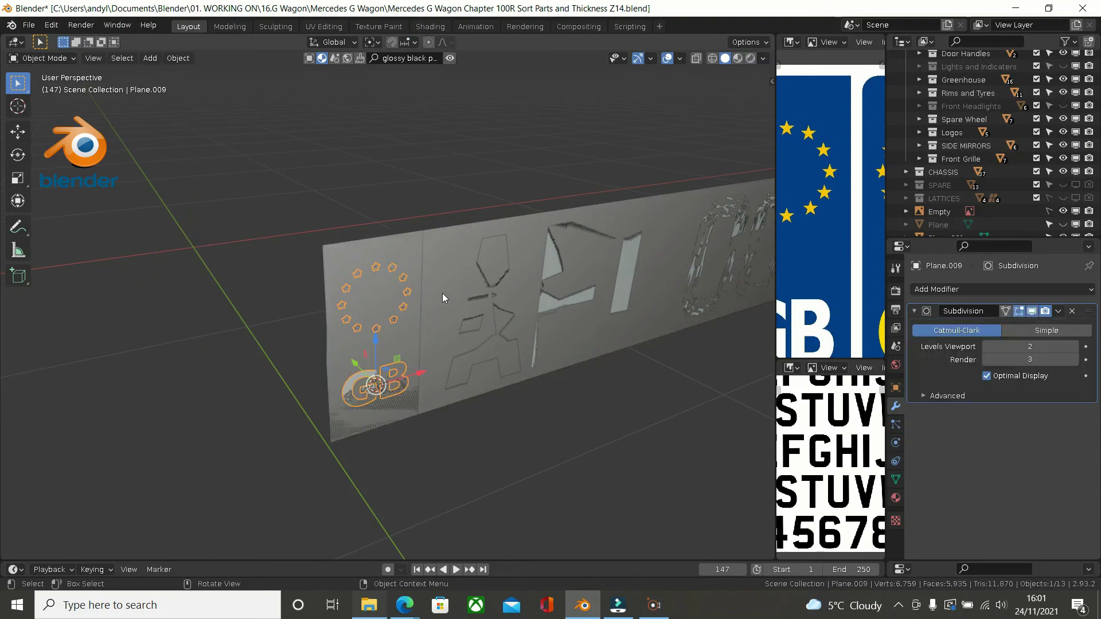
pyautogui.click(527, 229)
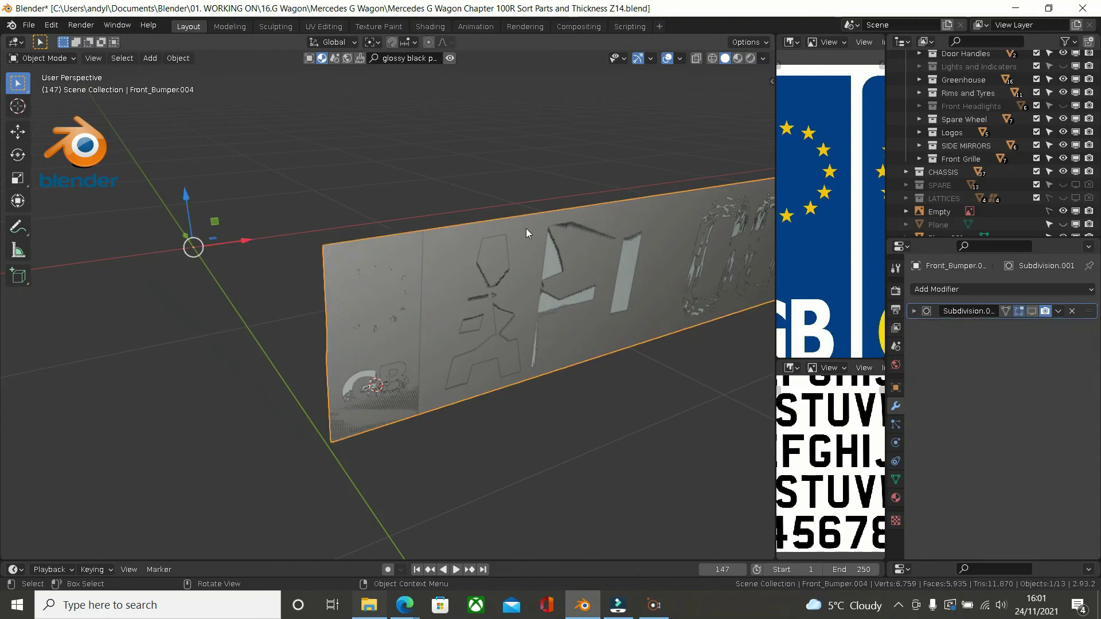
pyautogui.press('h')
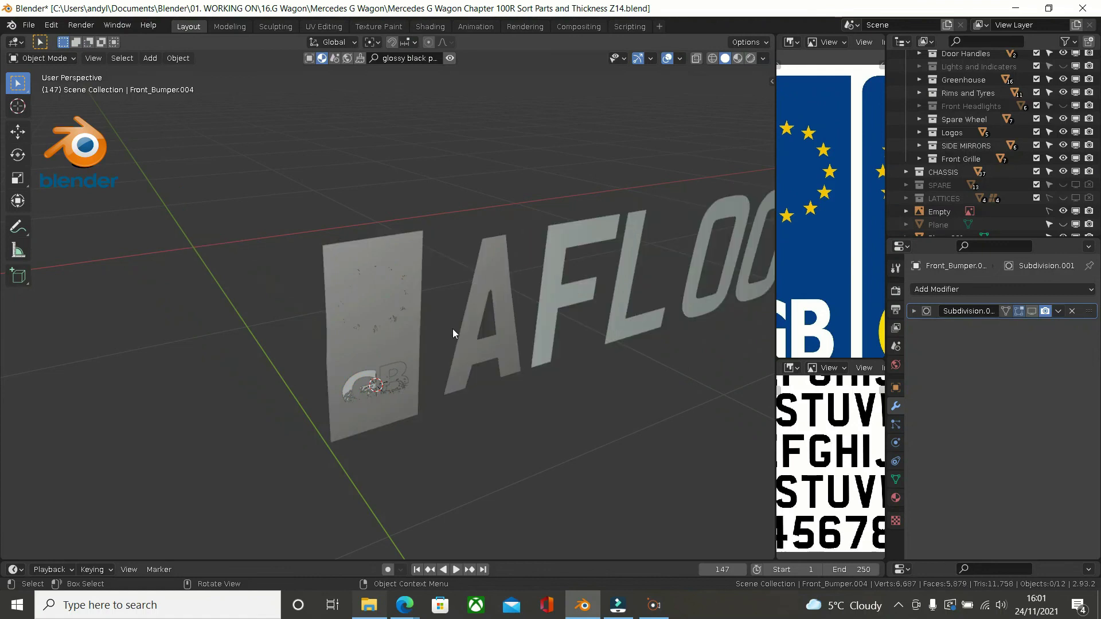
# Step: Select the entire mesh of the joined stars and GB lettering in Edit Mode, working in the front orthographic view
pyautogui.press('KP_1')
pyautogui.scroll(2, 452, 328)
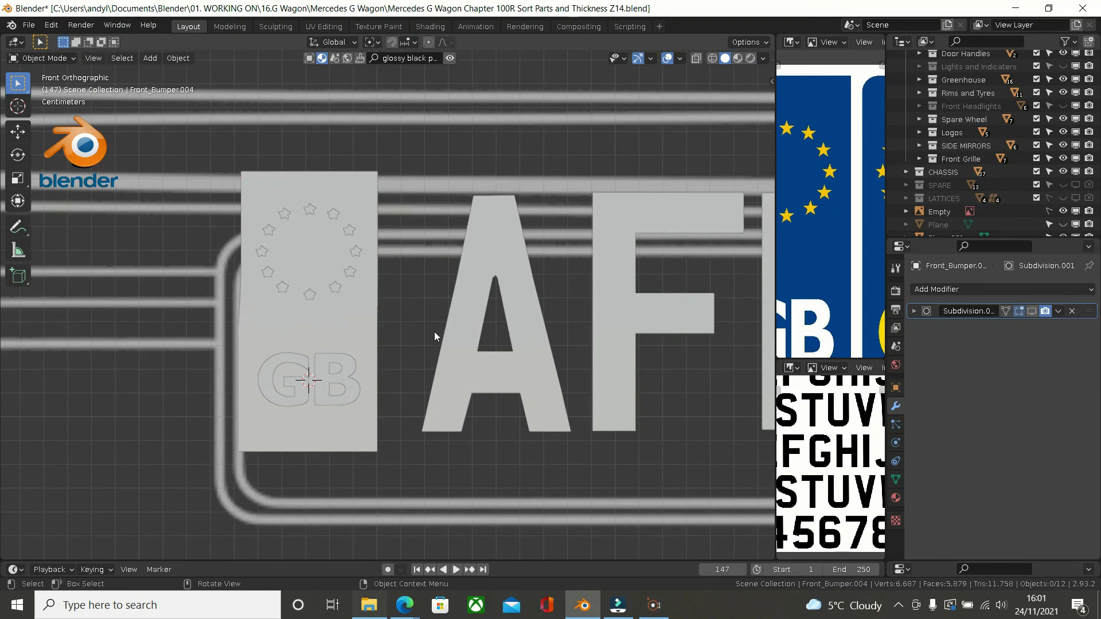
pyautogui.click(334, 291)
pyautogui.press('Tab')
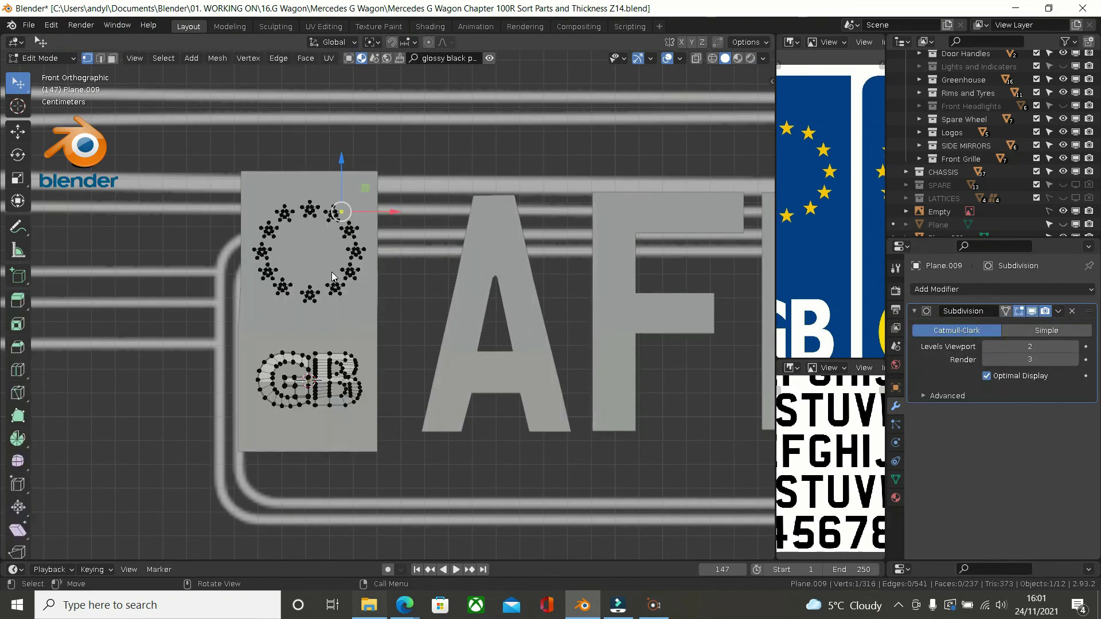
pyautogui.press('a')
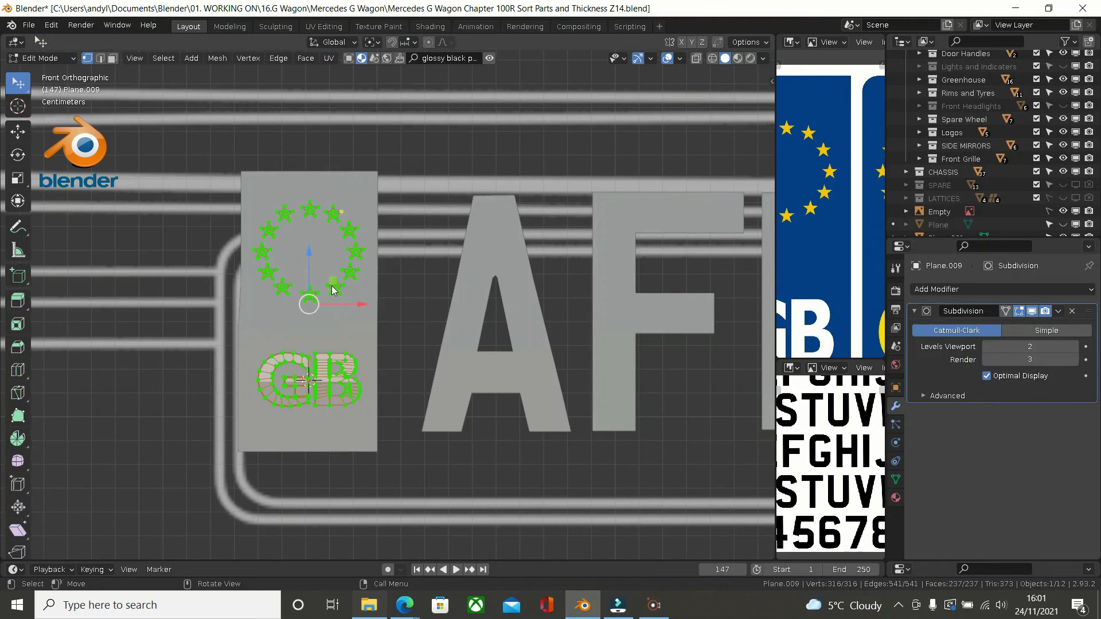
# Step: Set snapping to Face, snap the selected stars and GB mesh onto the side strip in place, and return to Object Mode
pyautogui.scroll(1, 332, 301)
pyautogui.scroll(1, 332, 299)
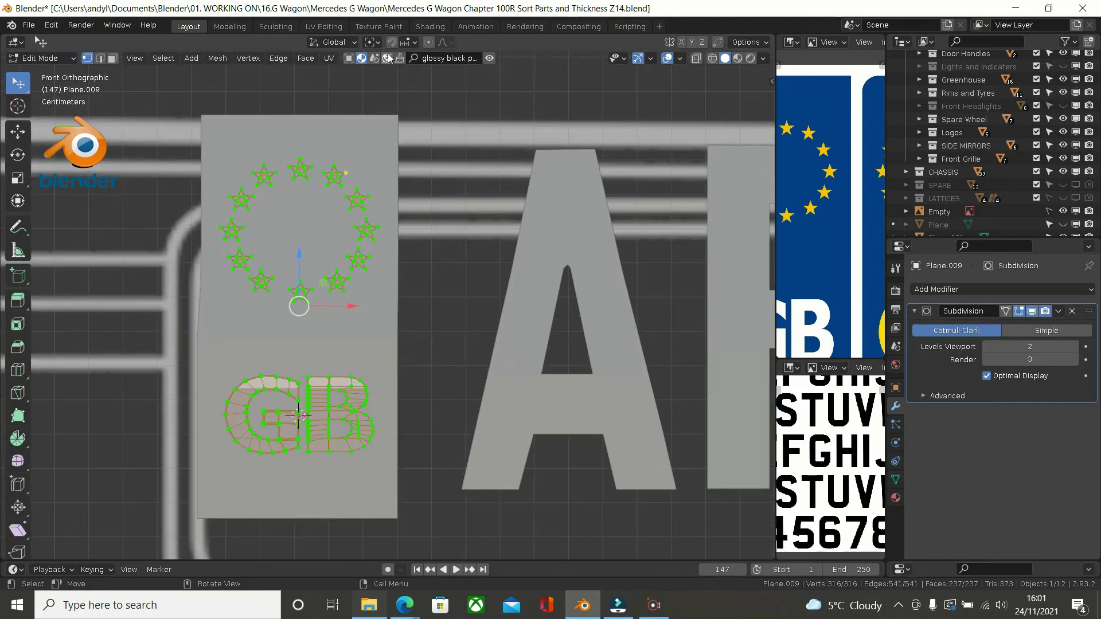
pyautogui.click(408, 42)
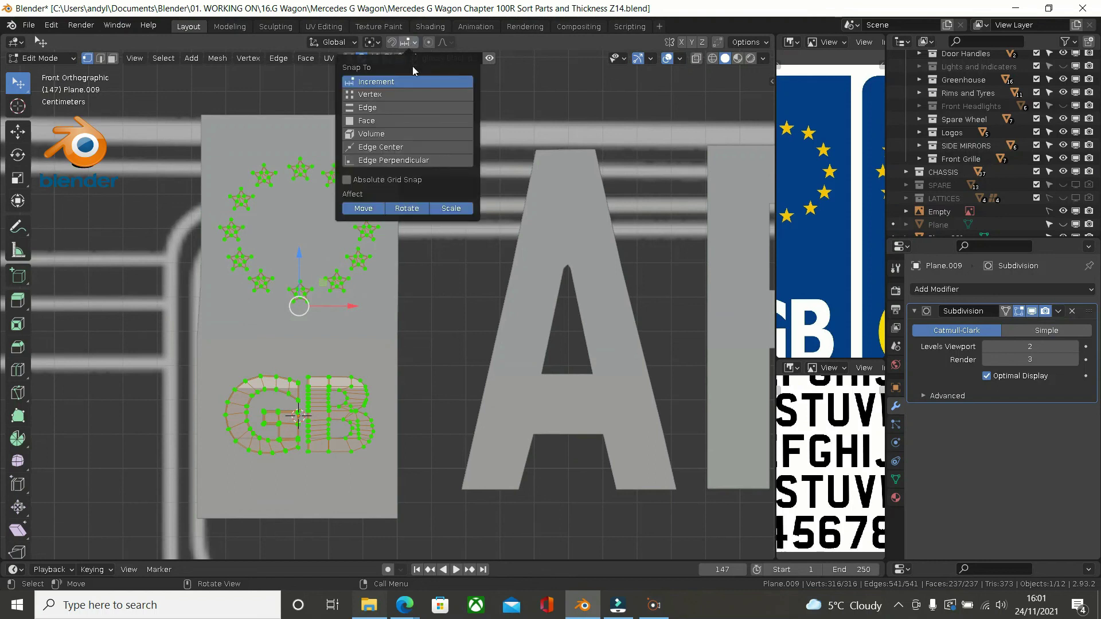
pyautogui.click(404, 121)
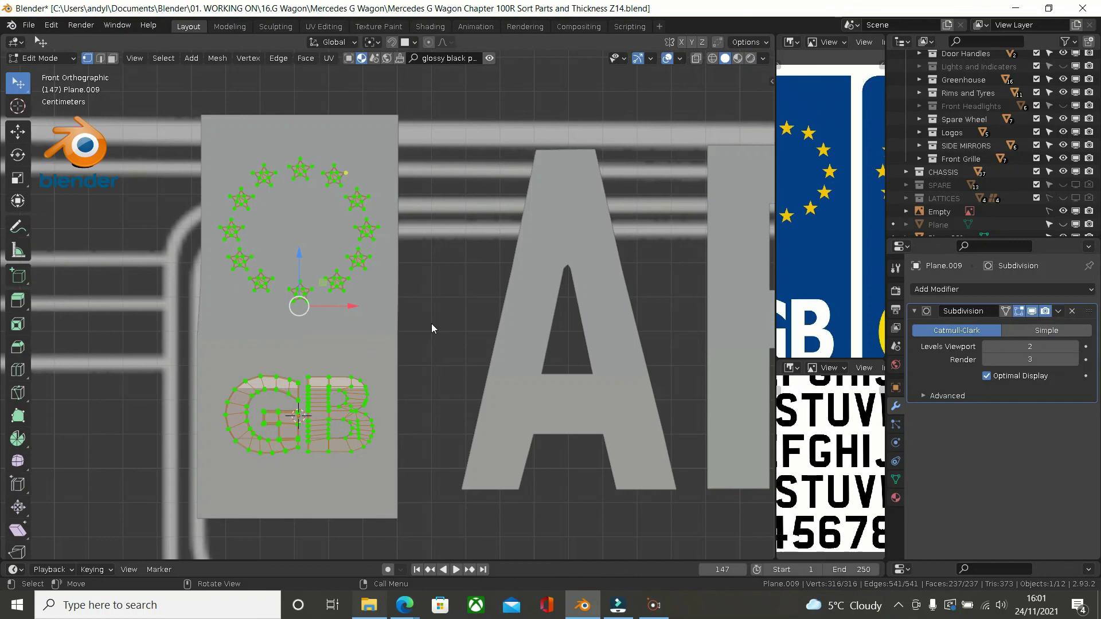
pyautogui.press('g')
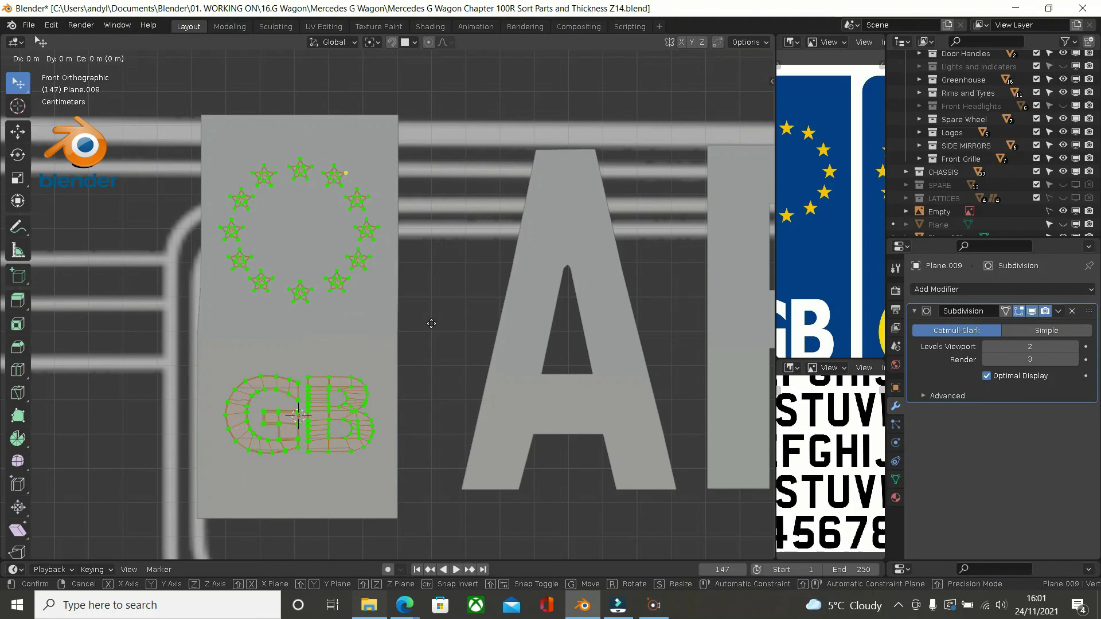
pyautogui.click(431, 323)
pyautogui.scroll(-2, 430, 327)
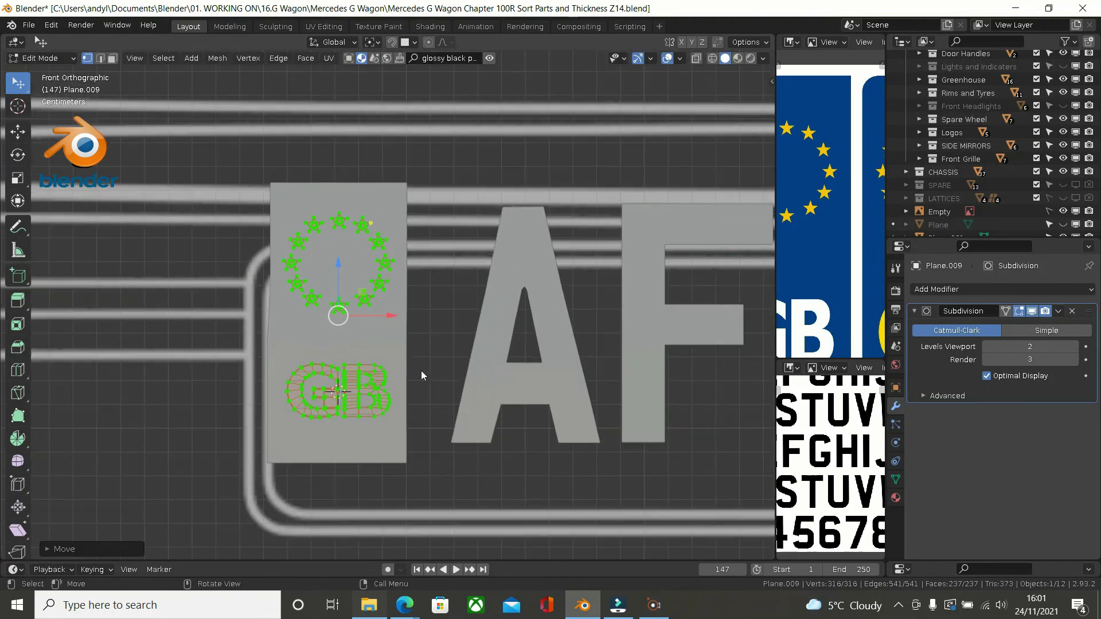
pyautogui.moveTo(421, 371)
pyautogui.mouseDown(button='middle')
pyautogui.moveTo(397, 397)
pyautogui.moveTo(424, 387)
pyautogui.mouseUp(button='middle')
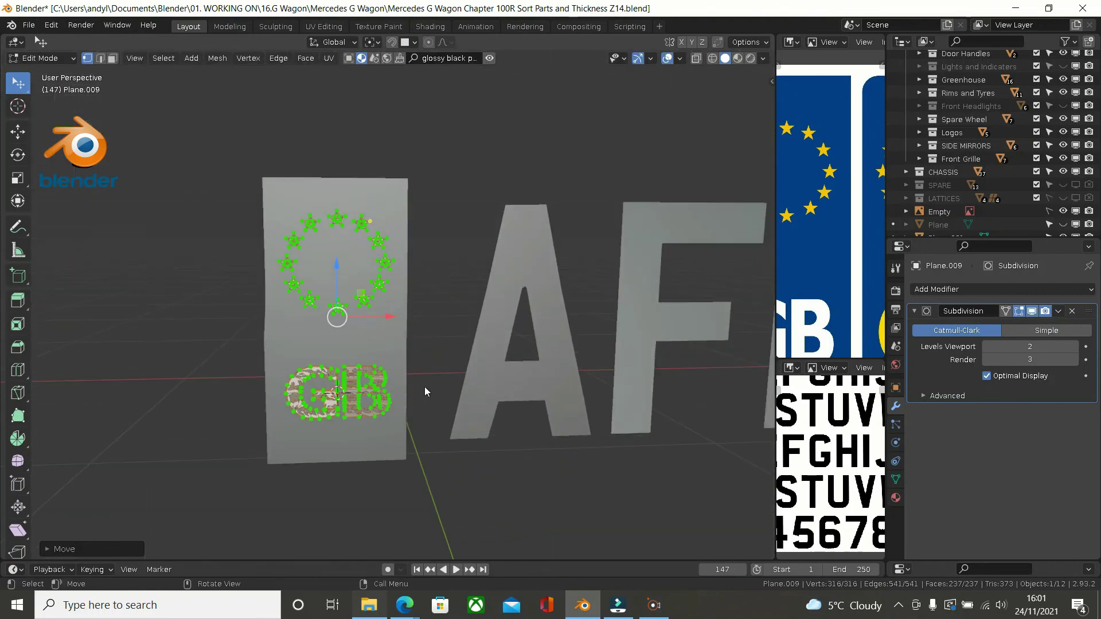
pyautogui.press('KP_Divide')
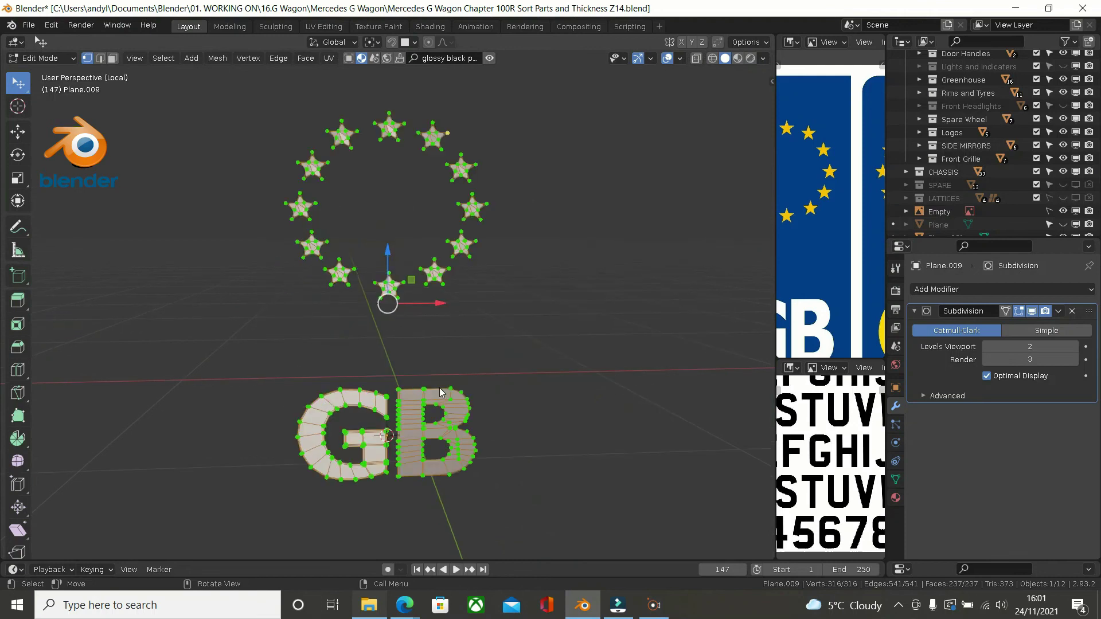
pyautogui.press('KP_Divide')
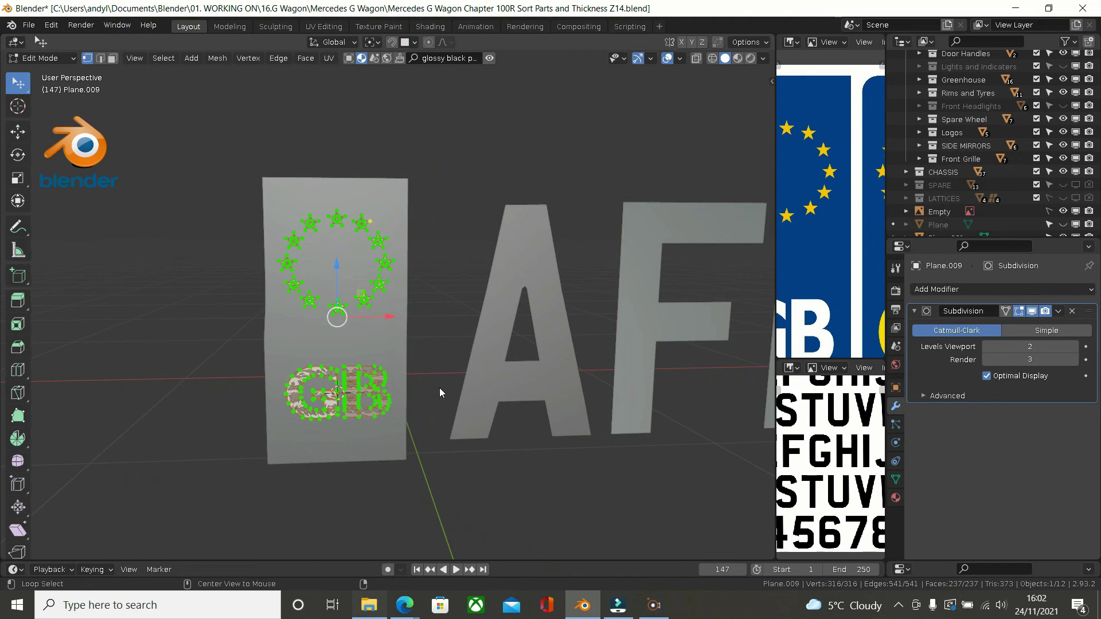
pyautogui.press('Tab')
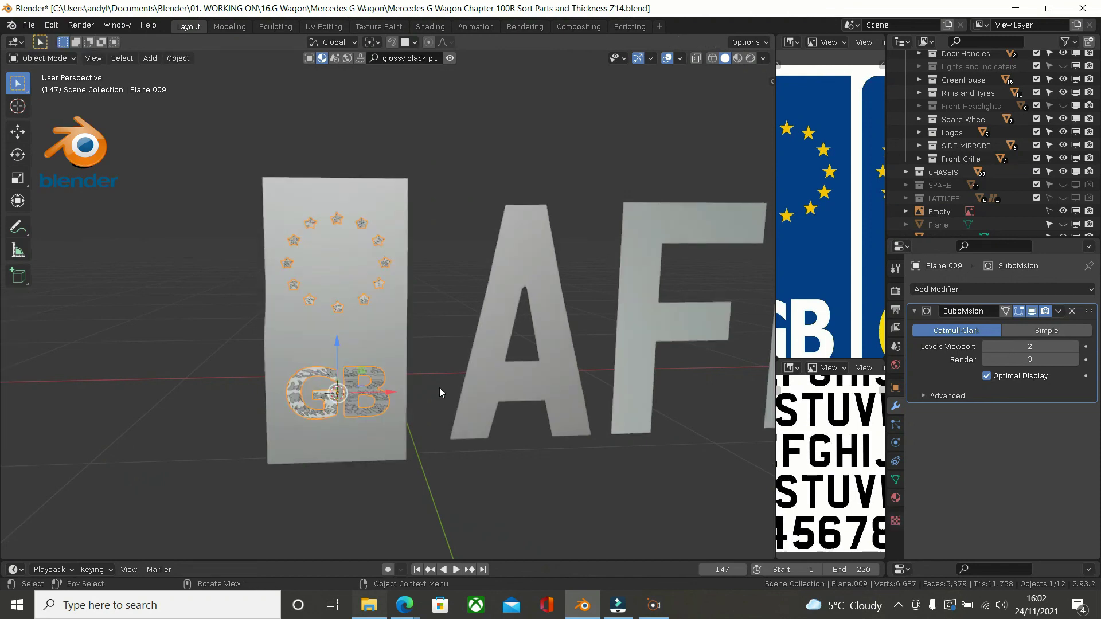
# Step: Reveal all hidden parts of the car and clear the selection
pyautogui.hotkey('alt', 'h')
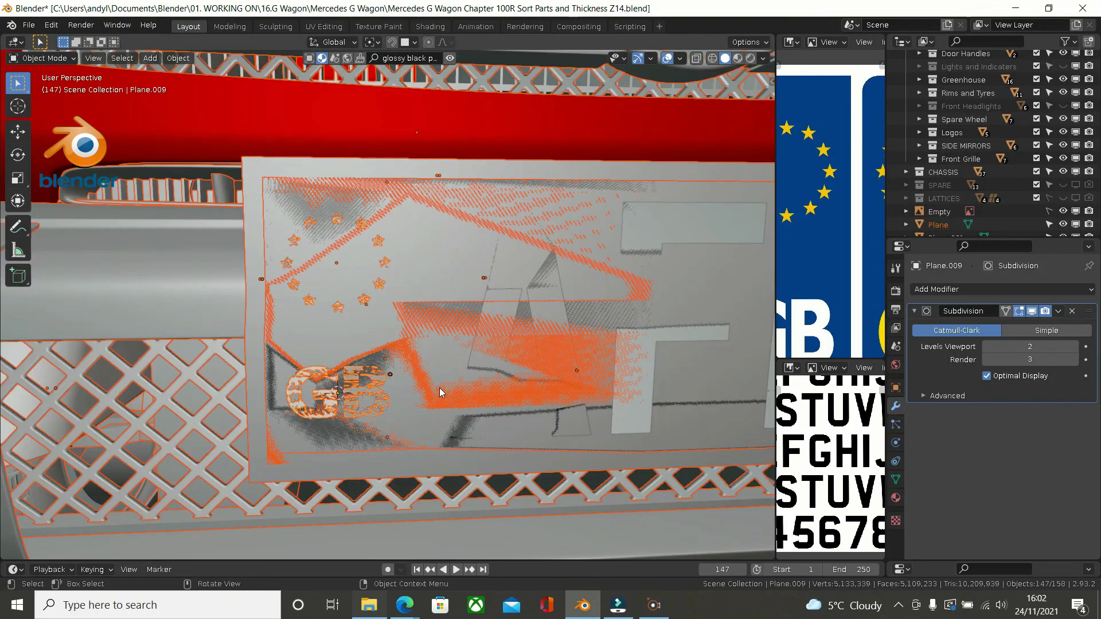
pyautogui.scroll(-3, 438, 372)
pyautogui.moveTo(449, 415); pyautogui.dragTo(515, 398, button='middle')
pyautogui.scroll(3, 508, 379)
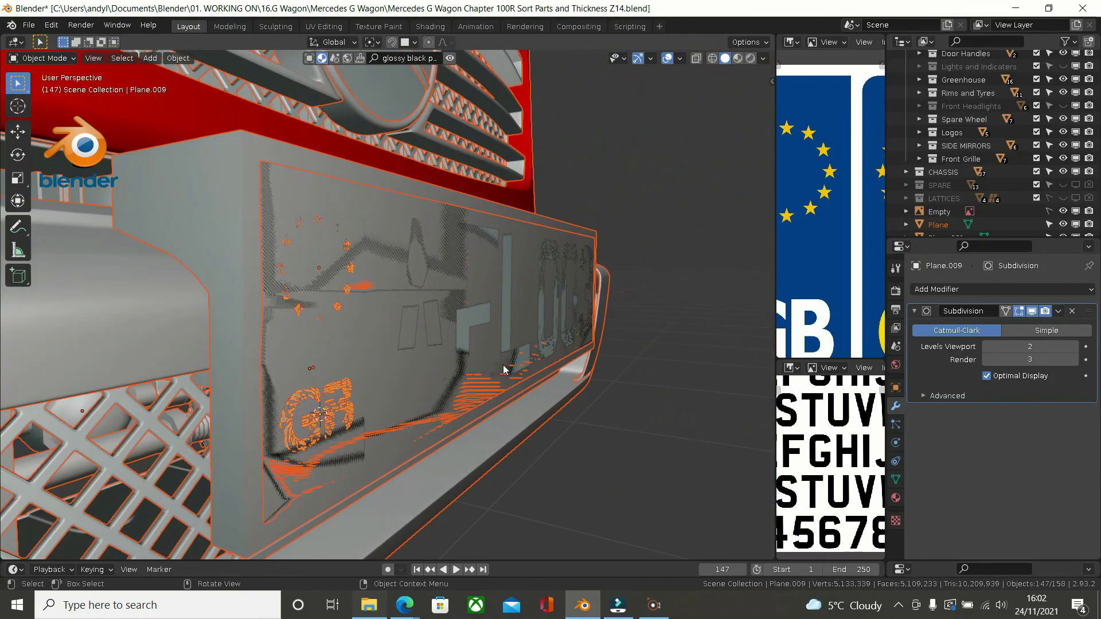
pyautogui.click(635, 357)
# Step: Examine how the number plate's panel, strip, stars and characters sit on the front bumper from several angles and distances
pyautogui.moveTo(631, 371); pyautogui.dragTo(470, 407, button='middle')
pyautogui.scroll(-4, 469, 406)
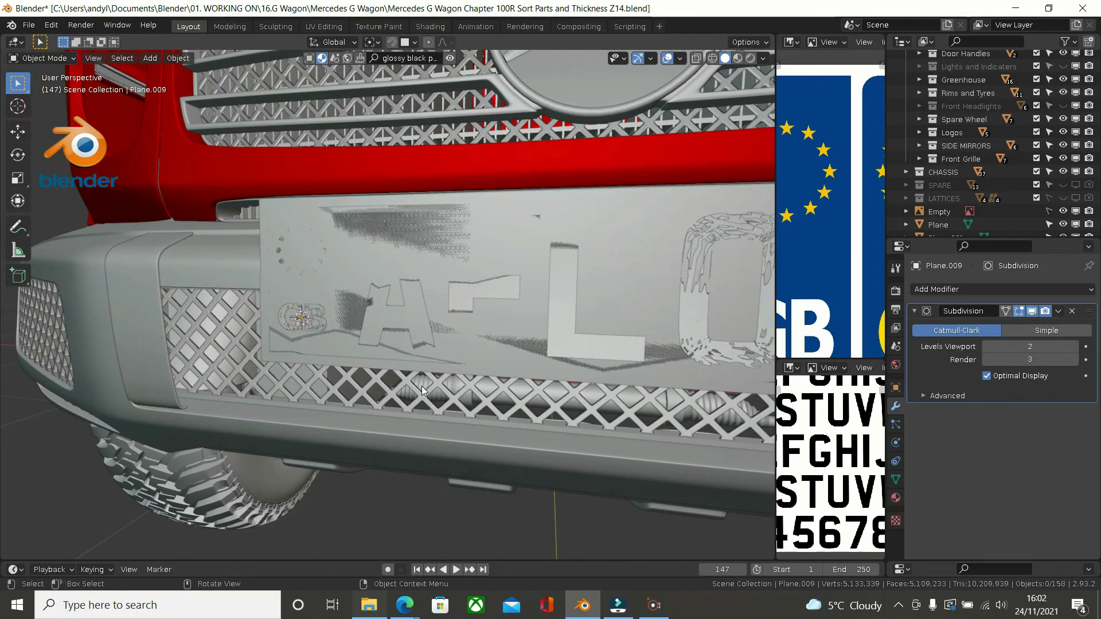
pyautogui.moveTo(473, 383); pyautogui.dragTo(452, 367, button='middle')
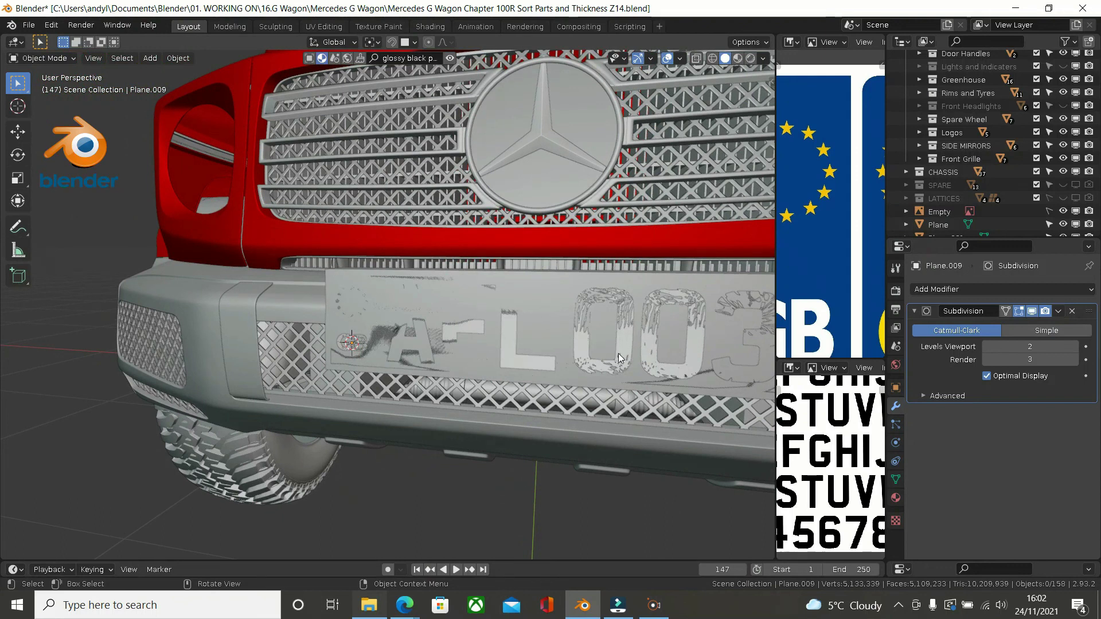
pyautogui.scroll(-2, 622, 353)
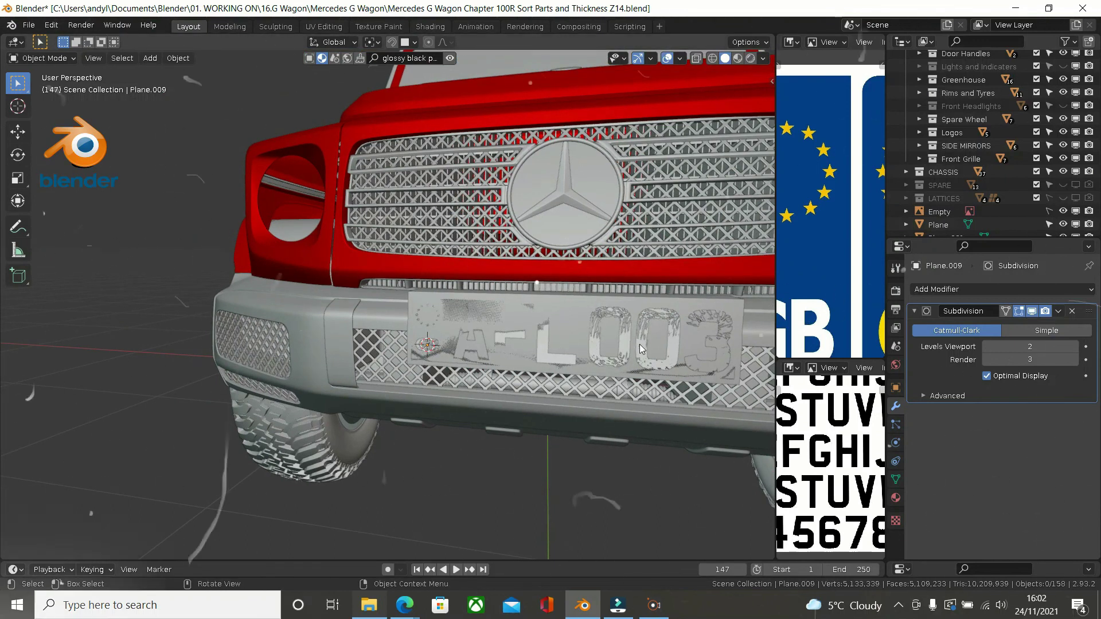
pyautogui.scroll(-1, 583, 338)
pyautogui.moveTo(590, 379); pyautogui.dragTo(464, 345, button='middle')
pyautogui.scroll(-1, 473, 320)
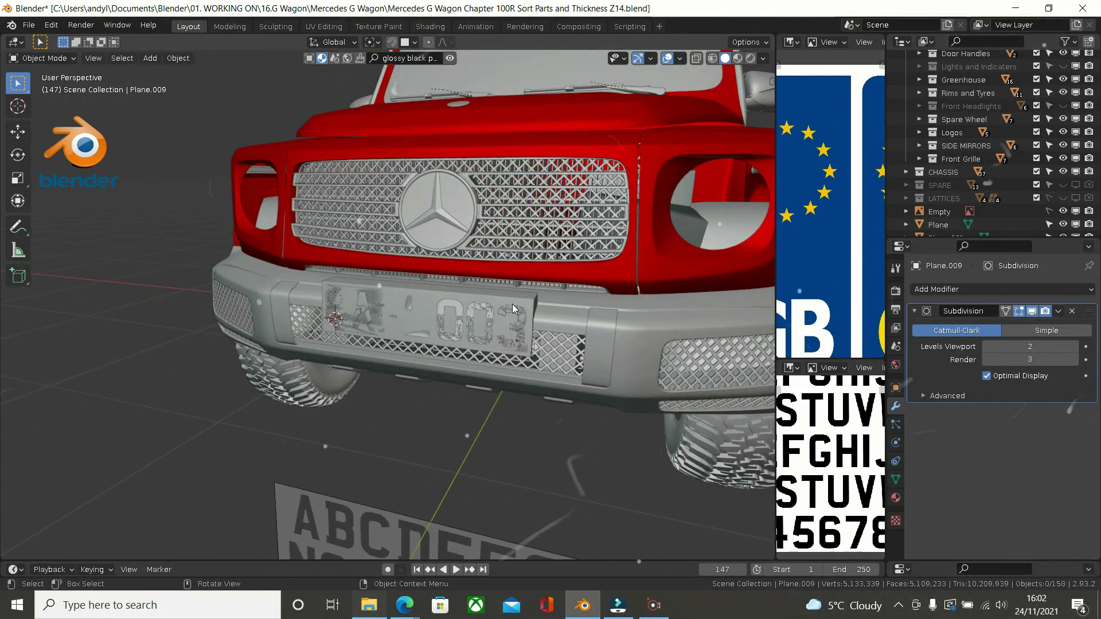
pyautogui.scroll(-1, 496, 290)
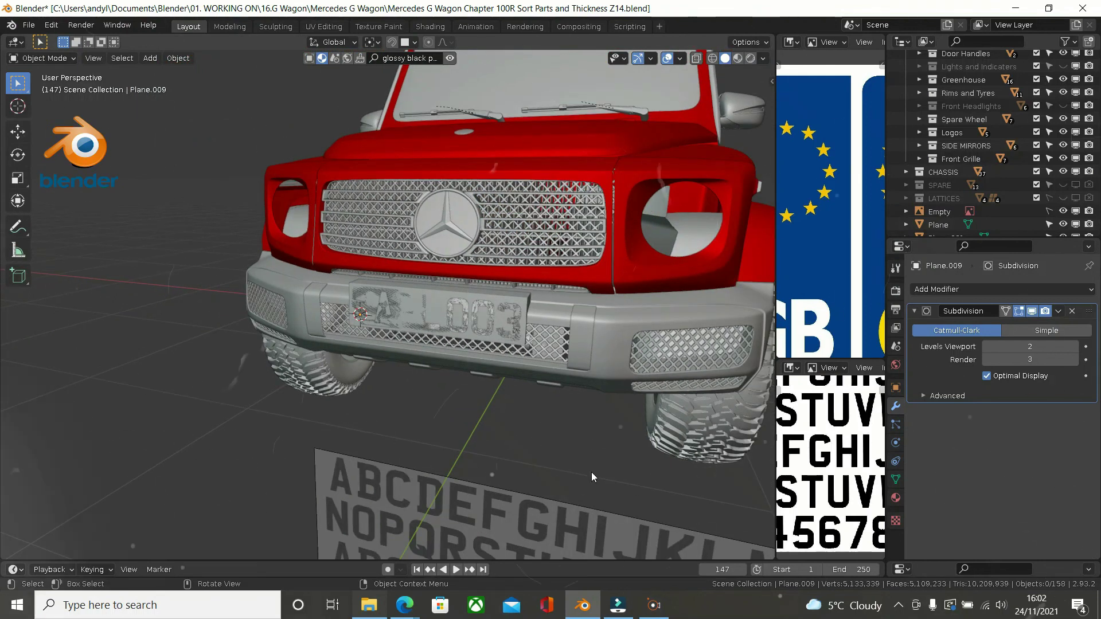